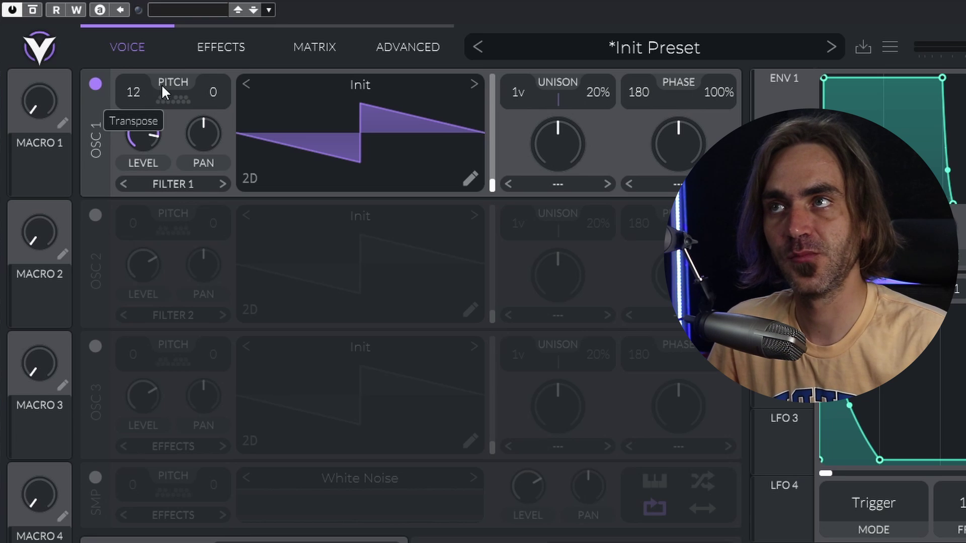
# - Reset oscillator 1's transpose to 0
pyautogui.doubleClick(153, 91)
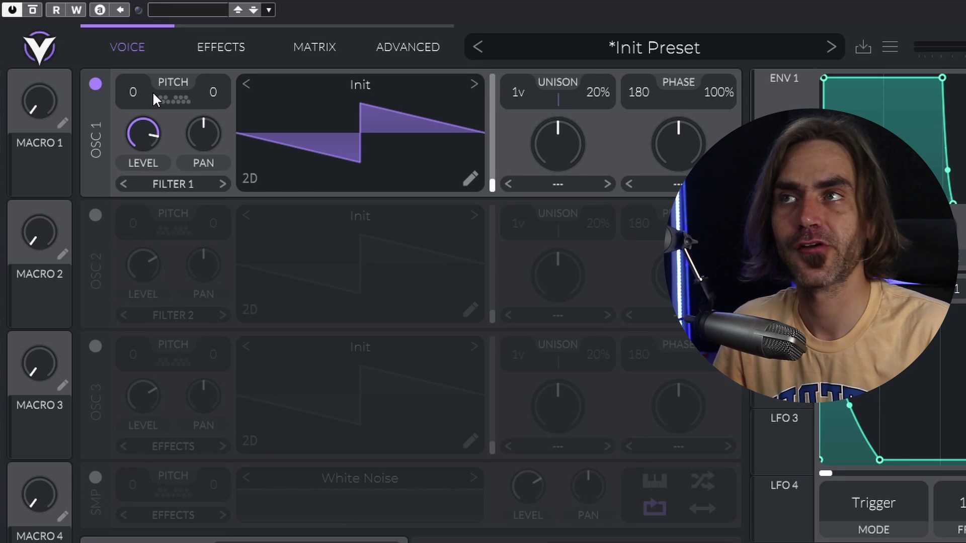
pyautogui.moveTo(131, 89)
pyautogui.mouseDown()
pyautogui.moveTo(132, 69)
pyautogui.moveTo(124, 98)
pyautogui.mouseUp()
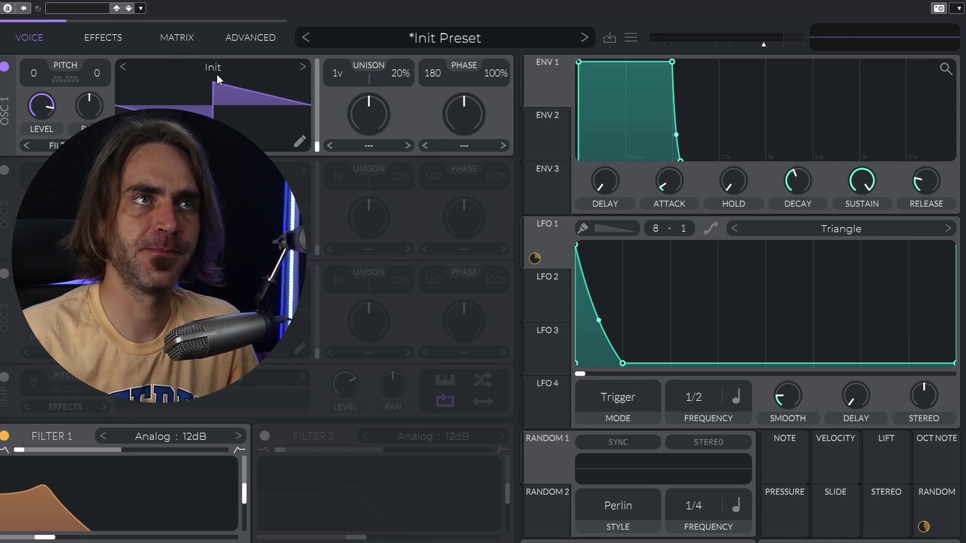
# - Load the ER7-16 shape from the User library's Euclideans folder into LFO 2
pyautogui.click(841, 228)
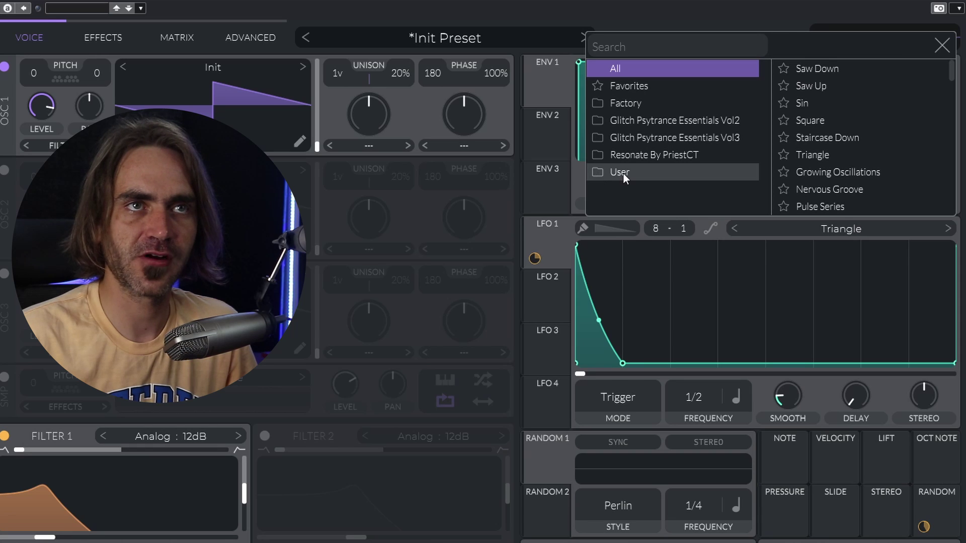
pyautogui.click(542, 291)
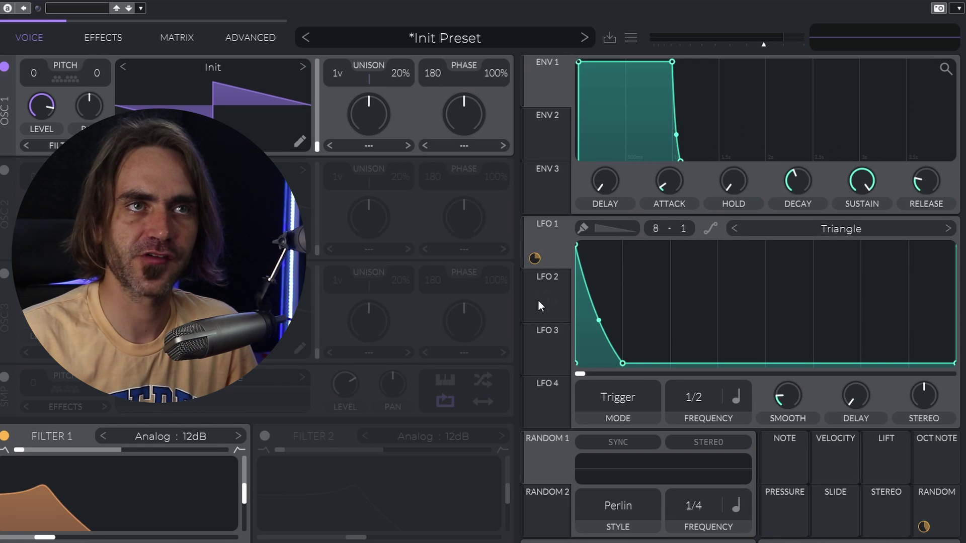
pyautogui.click(554, 302)
pyautogui.click(851, 229)
pyautogui.click(617, 171)
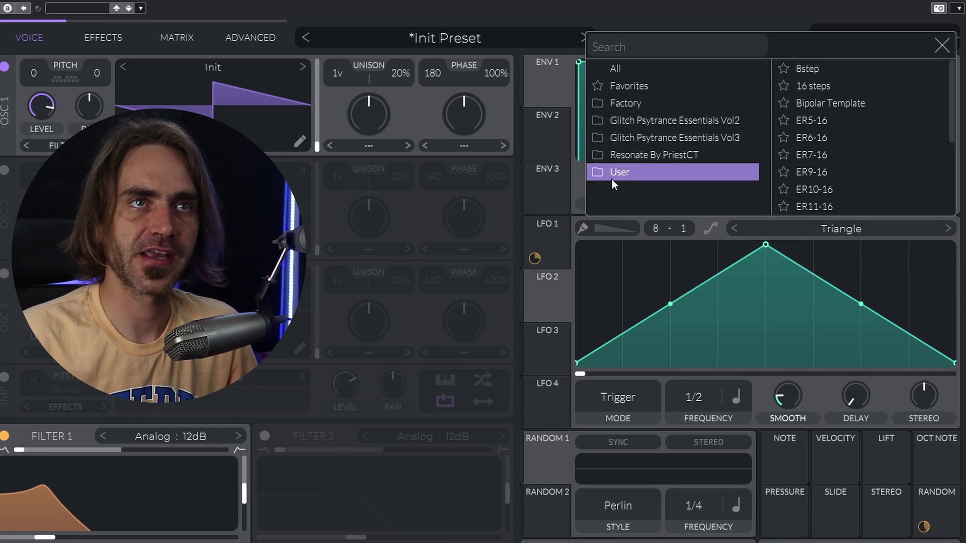
pyautogui.click(595, 173)
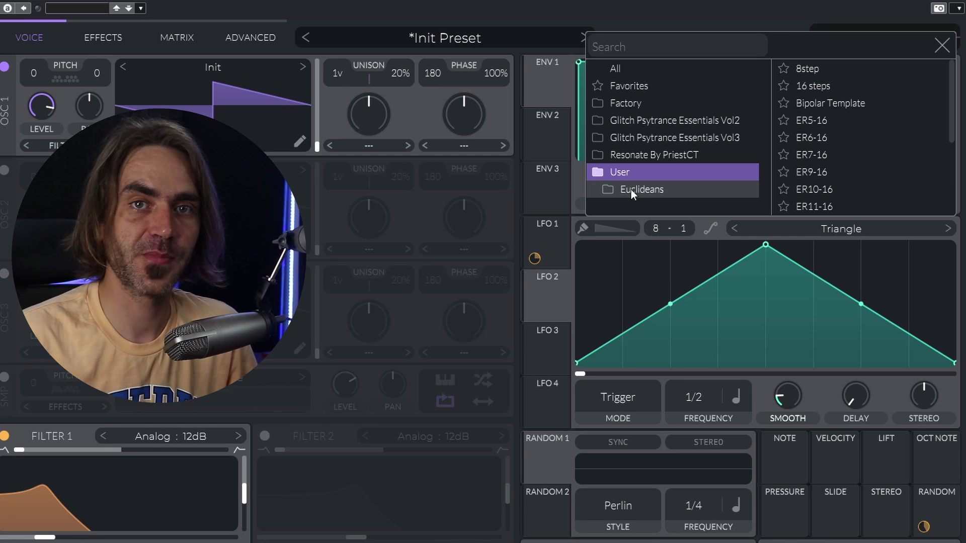
pyautogui.click(609, 191)
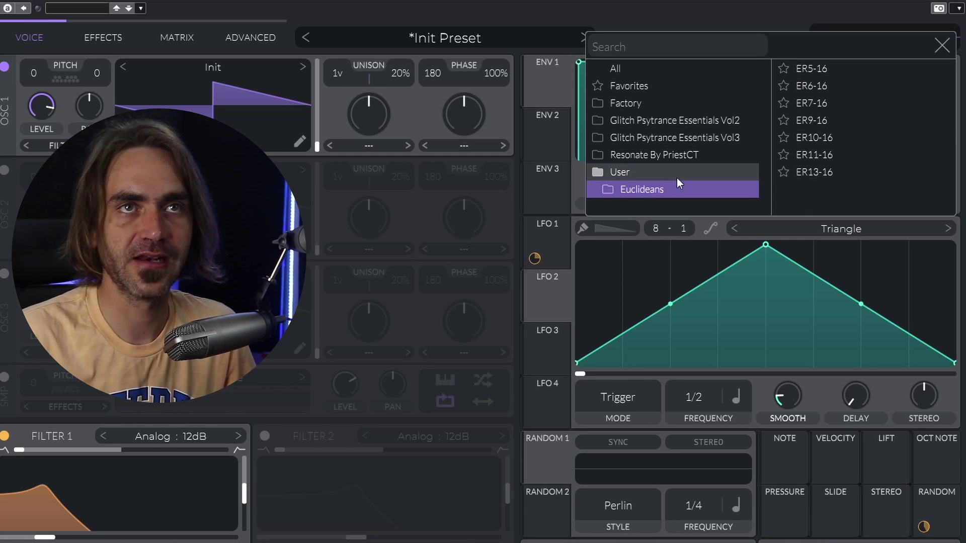
pyautogui.click(811, 120)
pyautogui.click(814, 137)
pyautogui.click(815, 103)
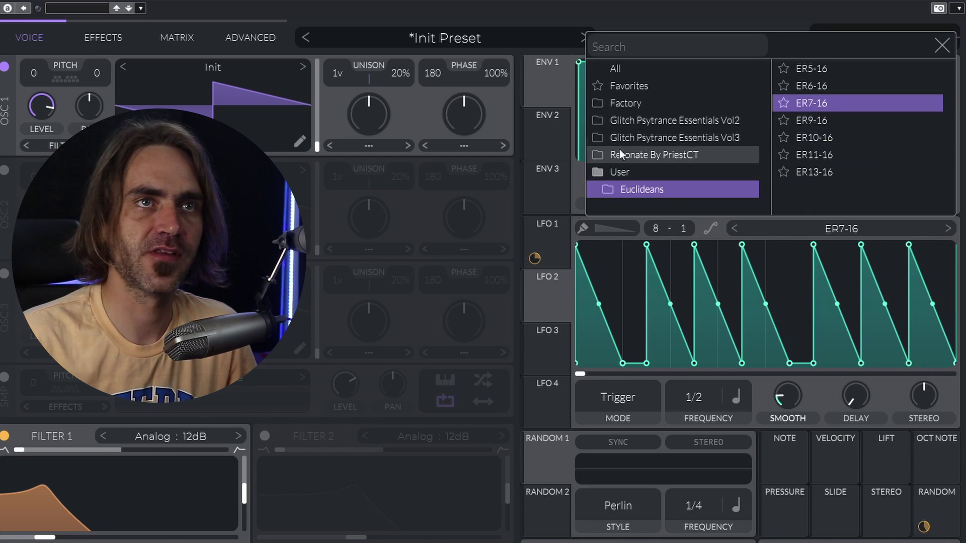
# - Look through the Glitch Psytrance Essentials LFO folders, including Vol2's Euclideans subfolder, and close the browser
pyautogui.click(602, 137)
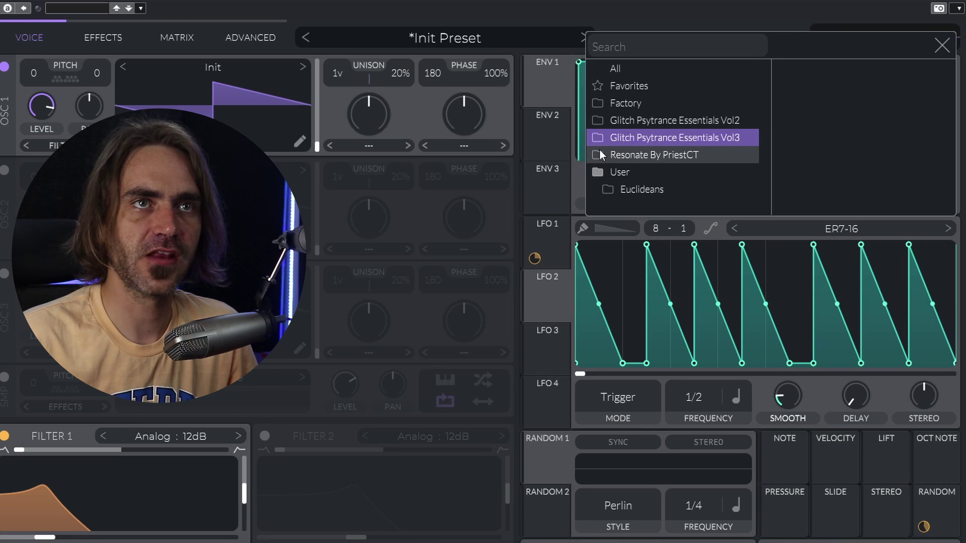
pyautogui.click(604, 121)
pyautogui.click(611, 141)
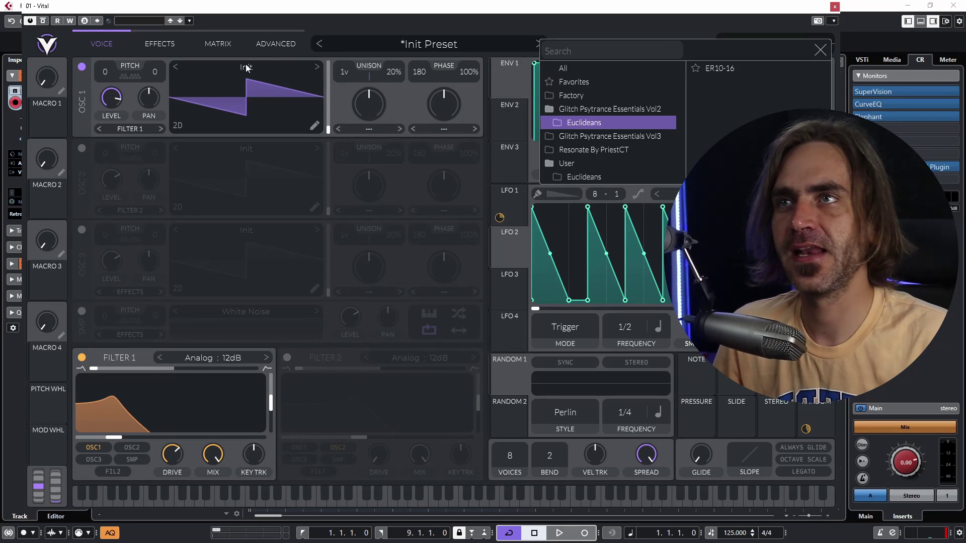
pyautogui.click(193, 68)
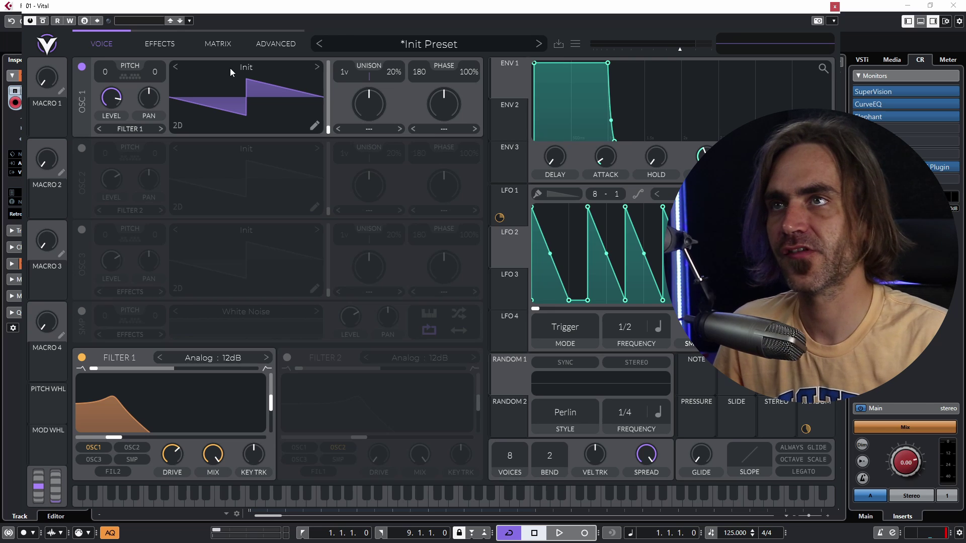
# - Browse oscillator 1's wavetable library to the FM SCW's folder under User, [PsyTables V3 by Dadda]
pyautogui.click(230, 68)
pyautogui.click(345, 198)
pyautogui.scroll(-2, 380, 236)
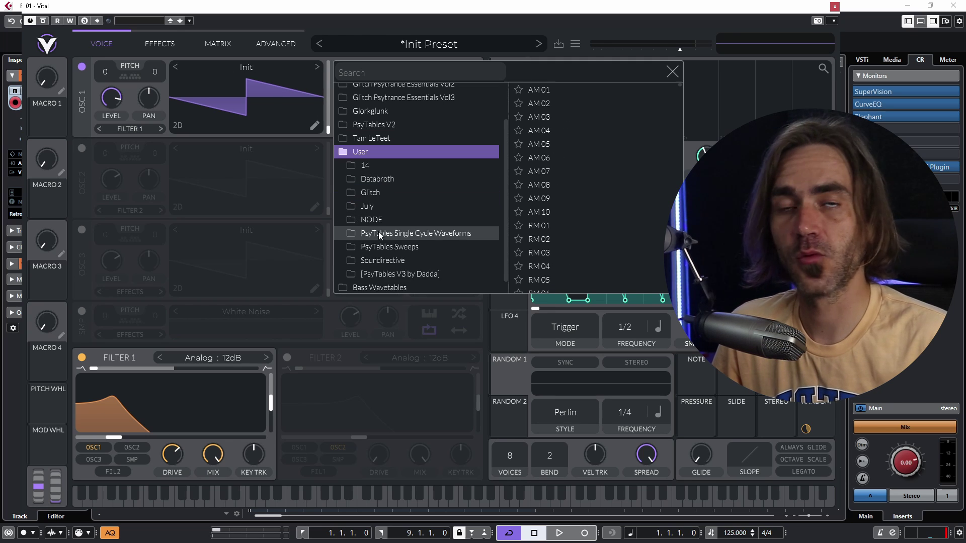
pyautogui.click(352, 273)
pyautogui.scroll(-3, 377, 271)
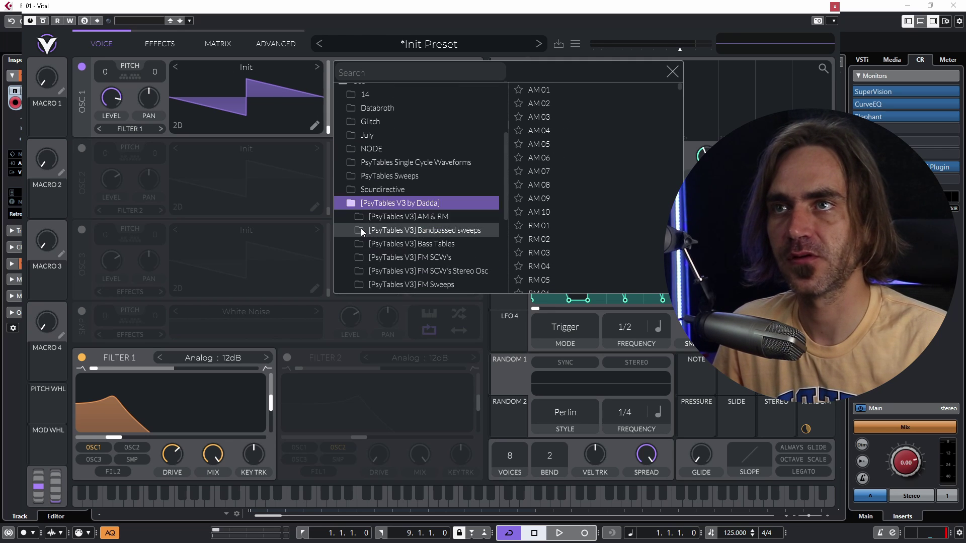
pyautogui.click(383, 216)
pyautogui.scroll(-4, 369, 201)
pyautogui.click(362, 189)
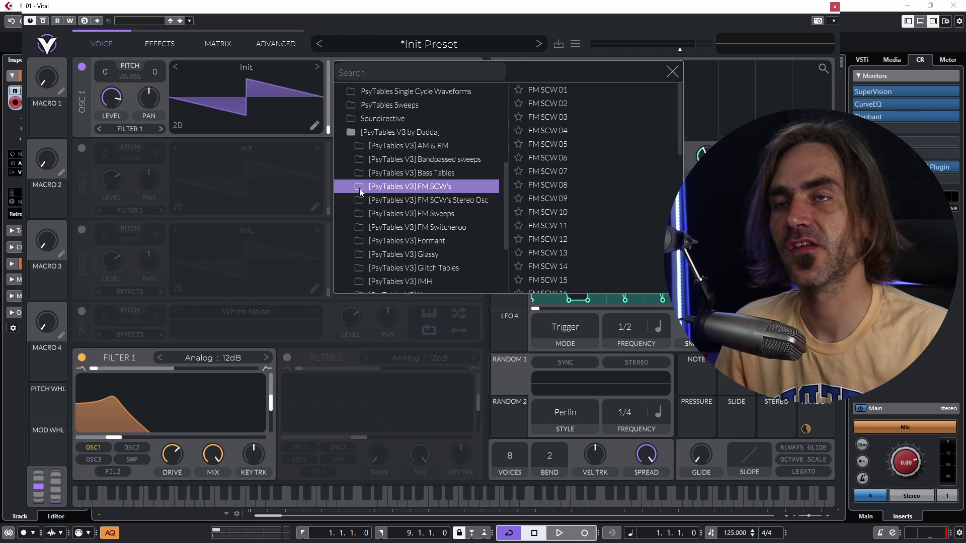
# - Return to the User wavetable folder, view its 14 subfolder, and close the wavetable browser
pyautogui.scroll(3, 417, 197)
pyautogui.scroll(8, 417, 198)
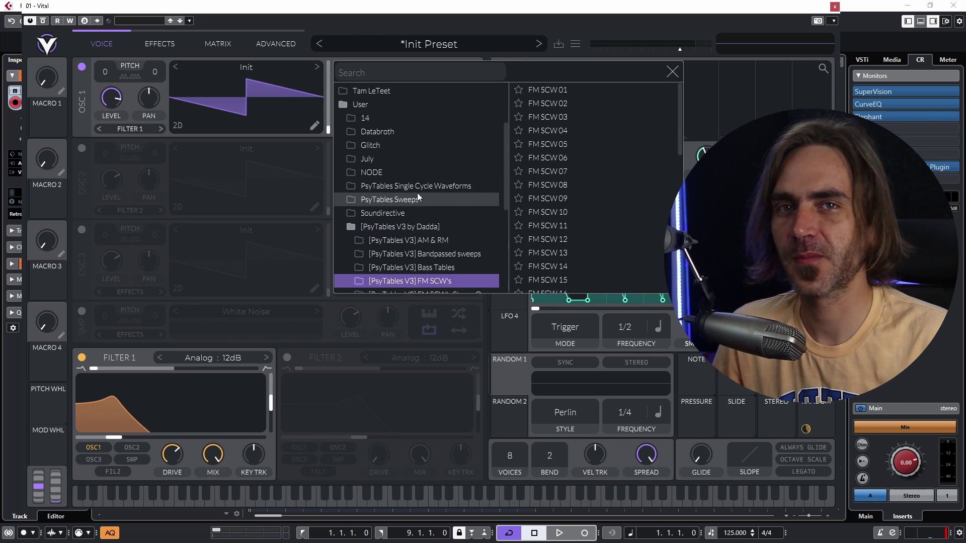
pyautogui.click(373, 174)
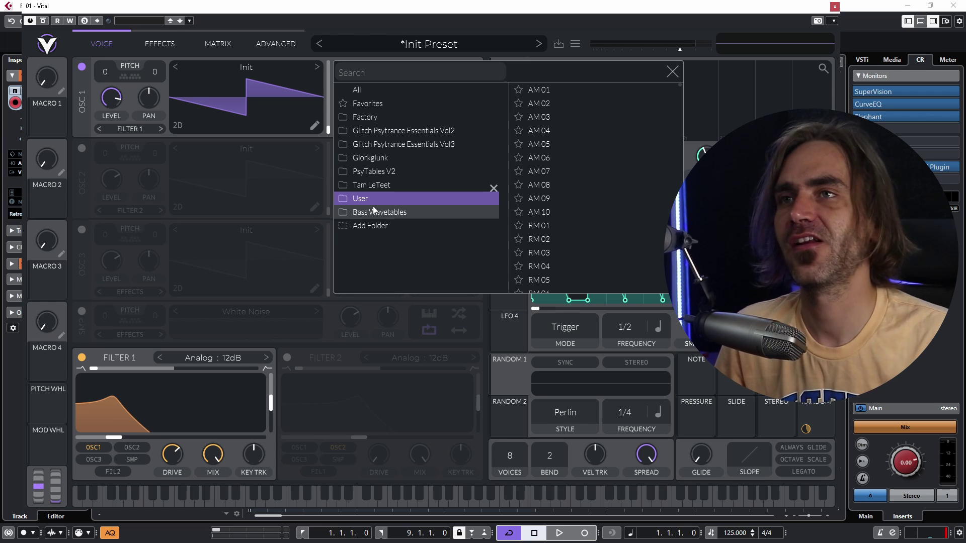
pyautogui.click(343, 199)
pyautogui.click(359, 191)
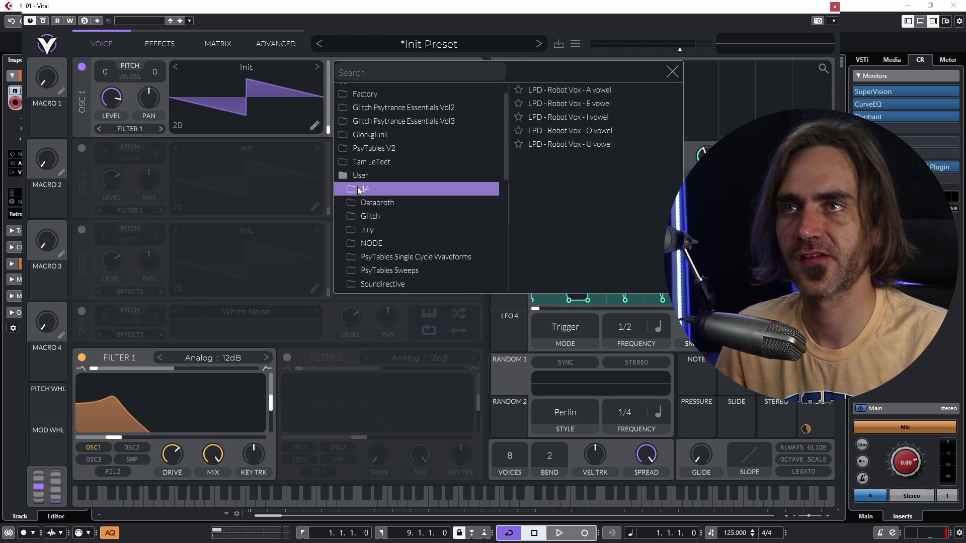
pyautogui.click(405, 478)
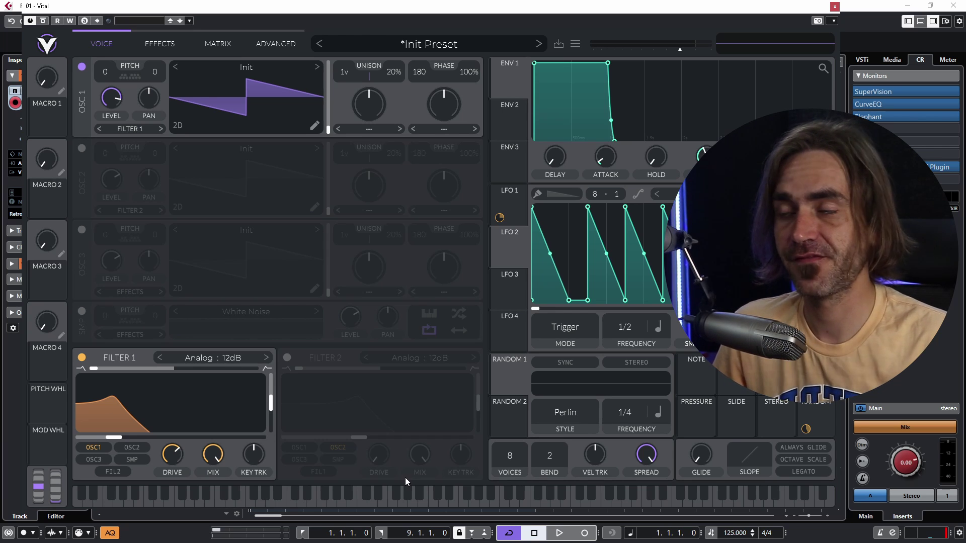
pyautogui.click(160, 44)
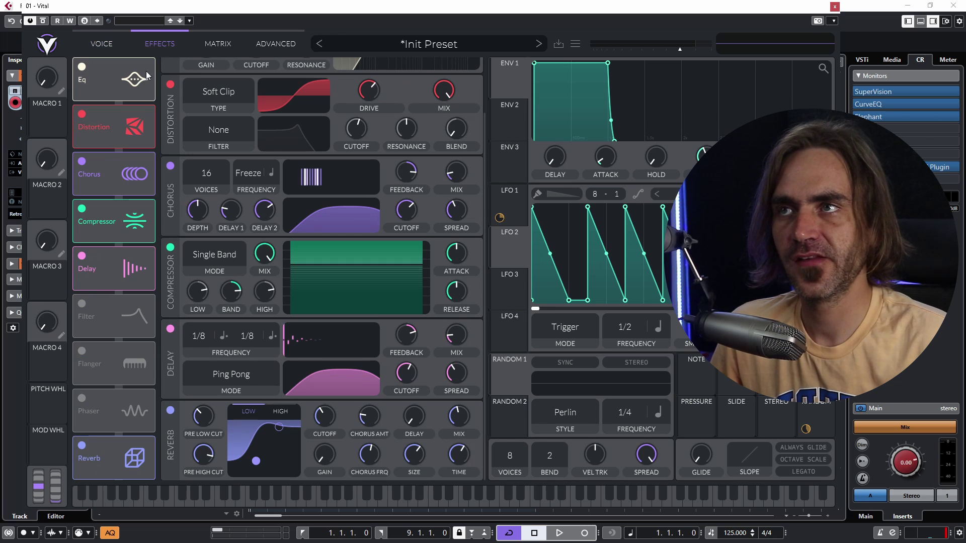
pyautogui.click(102, 43)
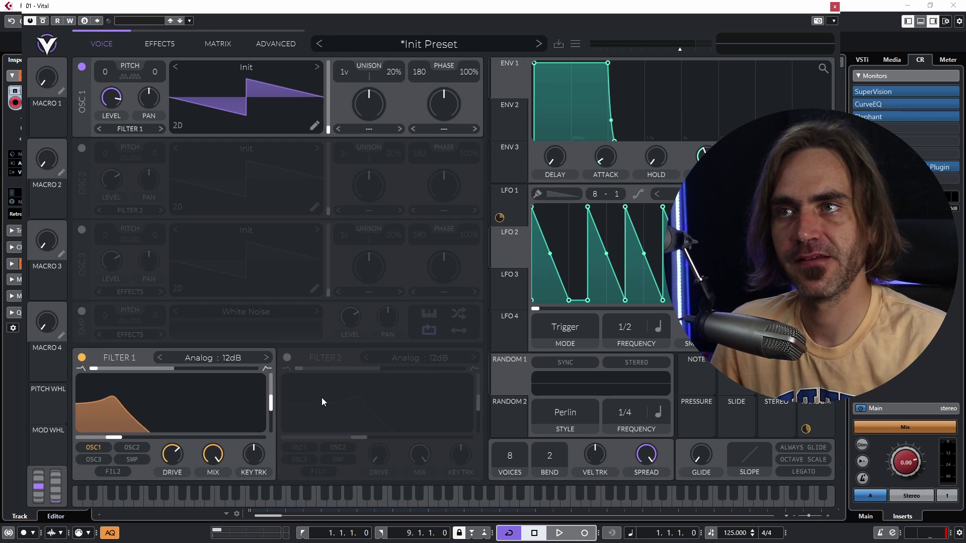
# - Enable Filter 2 and raise its key tracking
pyautogui.moveTo(357, 437)
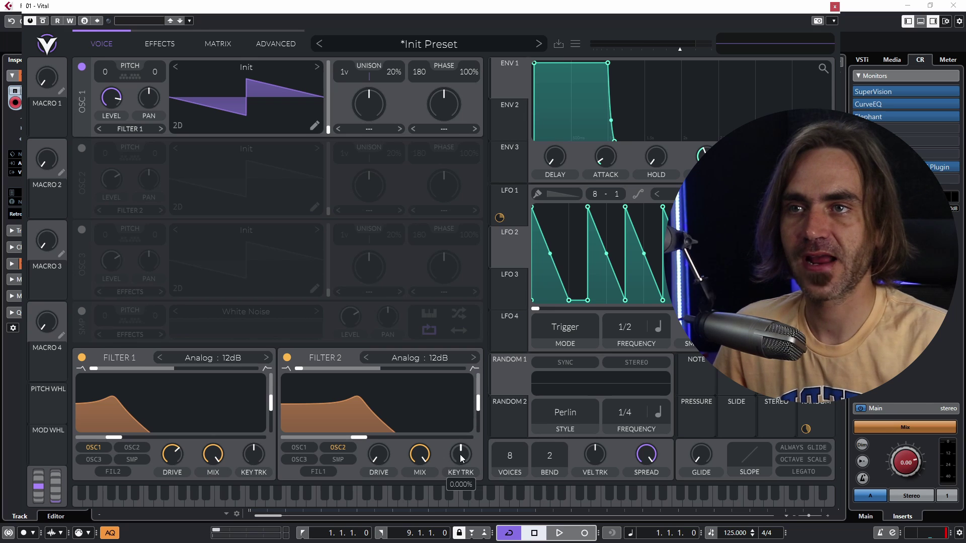
pyautogui.moveTo(460, 453)
pyautogui.mouseDown()
pyautogui.moveTo(459, 466)
pyautogui.moveTo(463, 456)
pyautogui.mouseUp()
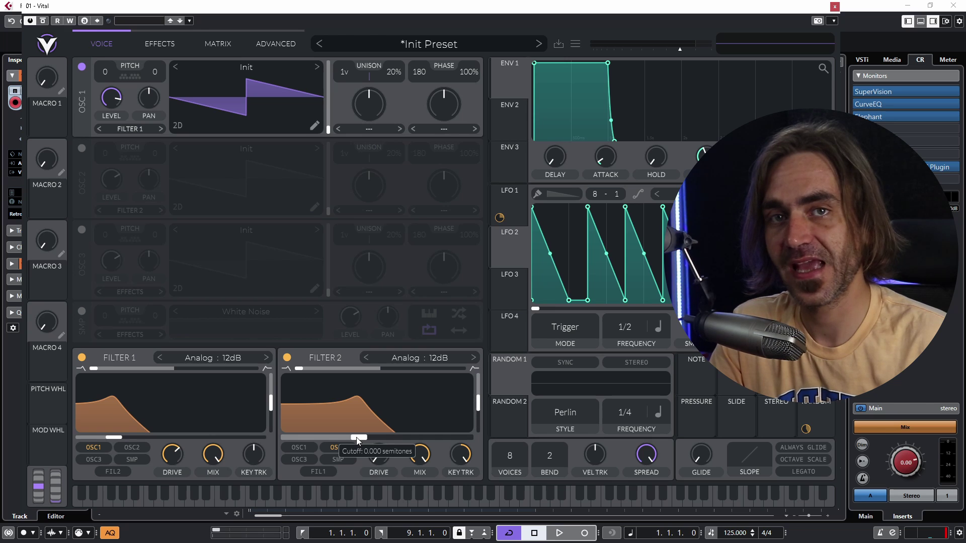
# - Enter an exact cutoff of 0 semitones for Filter 2
pyautogui.moveTo(358, 440); pyautogui.dragTo(358, 441)
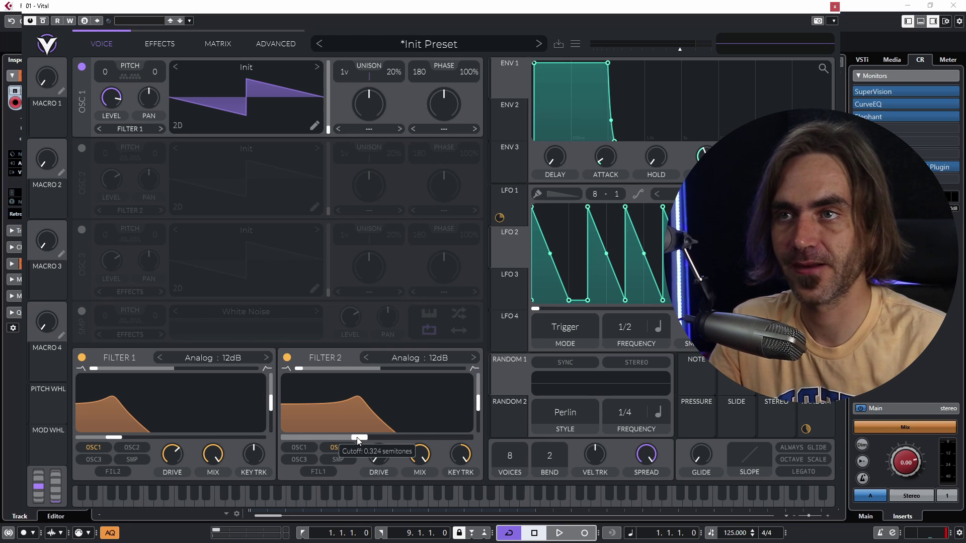
pyautogui.rightClick(358, 441)
pyautogui.click(390, 473)
pyautogui.write('0')
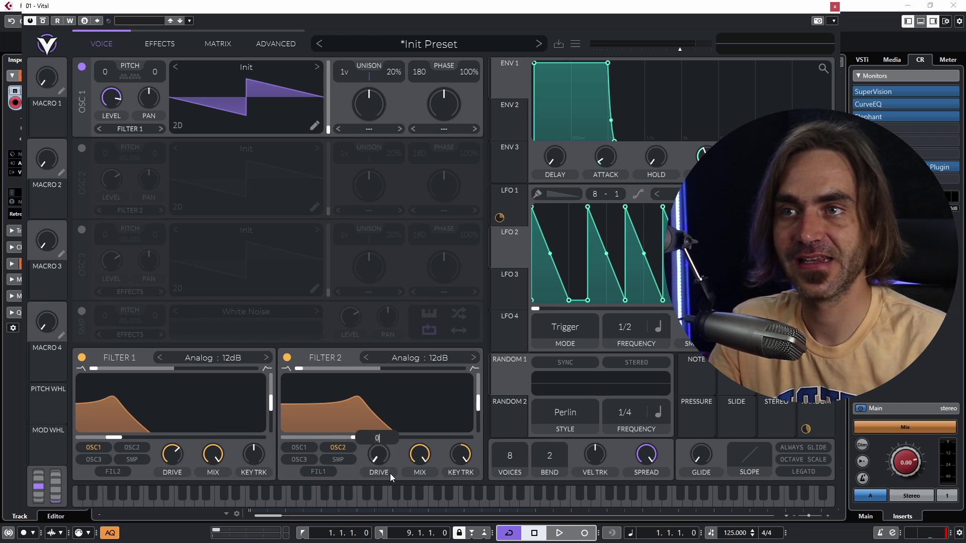
pyautogui.press('Return')
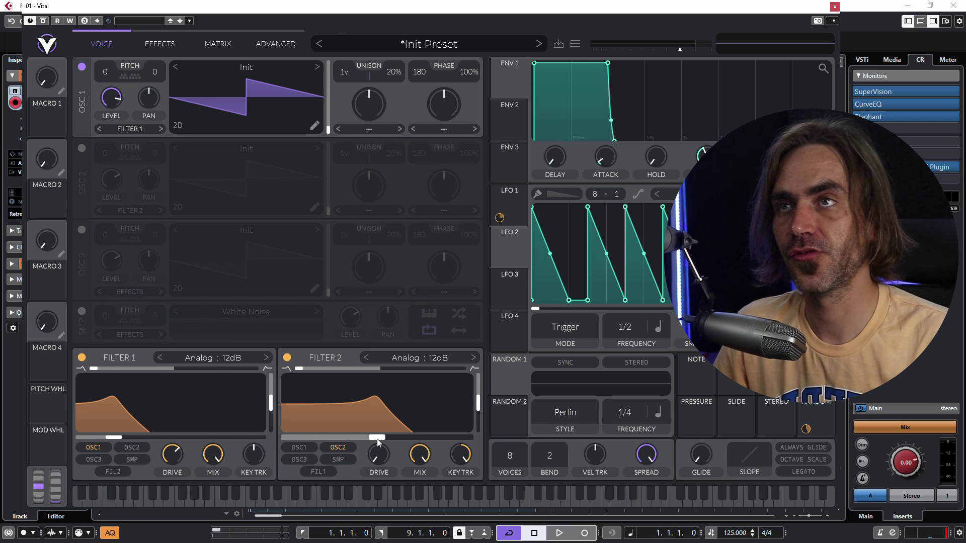
# - Change the display's frequency units to Hz in the advanced settings
pyautogui.click(286, 44)
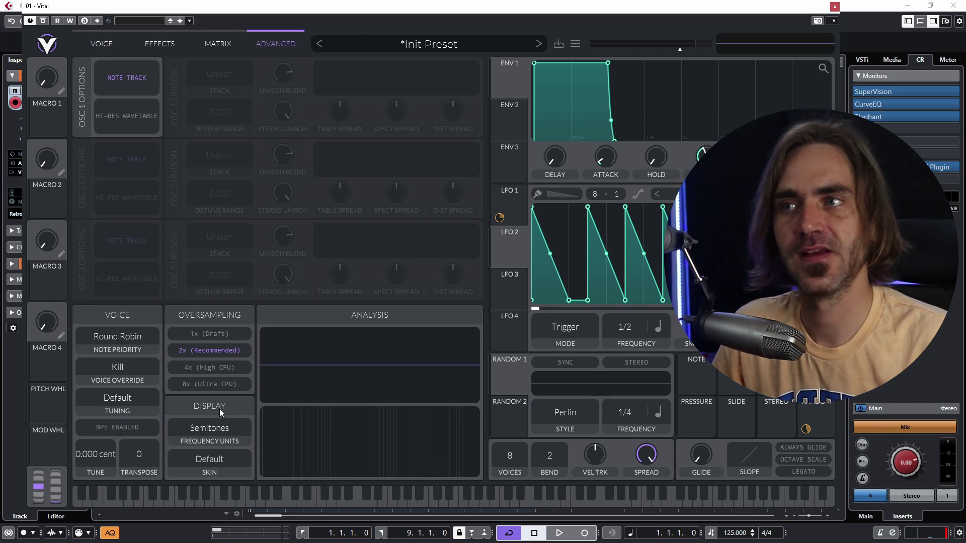
pyautogui.click(212, 431)
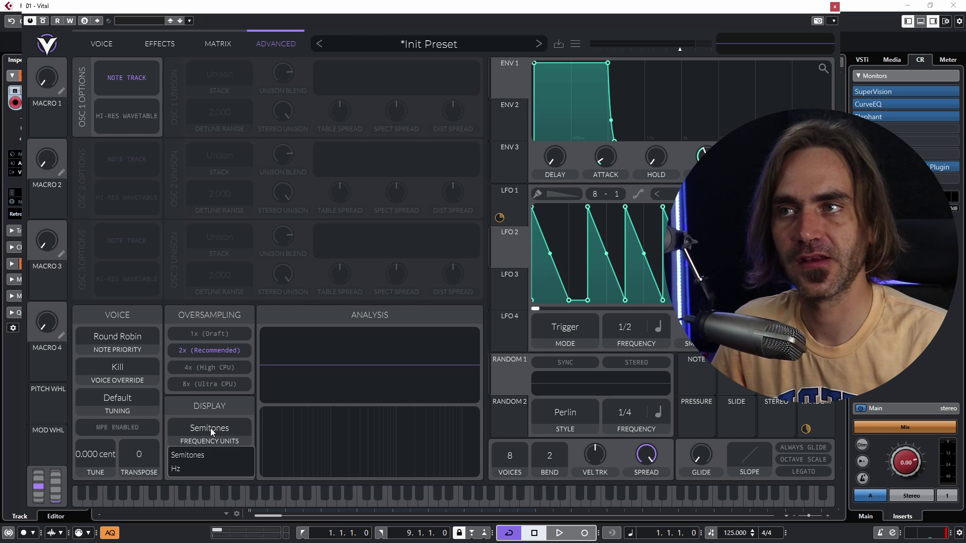
pyautogui.click(190, 471)
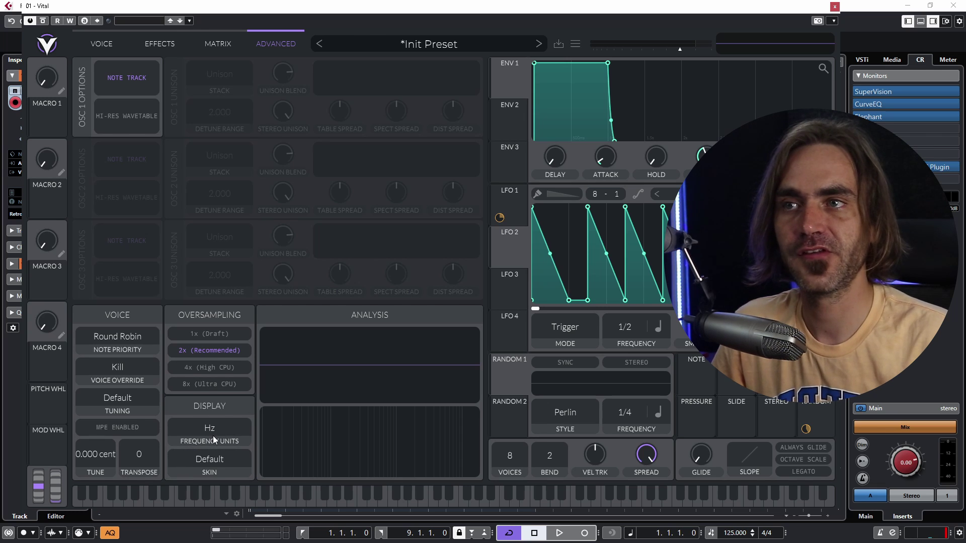
# - Lower Filter 2's resonance and set its cutoff to about 141 Hz, and recheck the frequency units setting
pyautogui.click(95, 43)
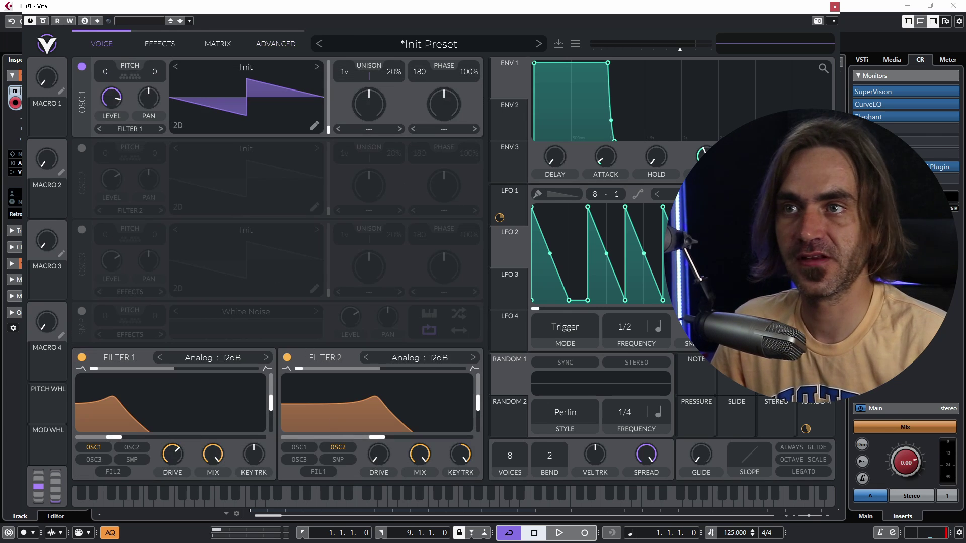
pyautogui.moveTo(377, 438); pyautogui.dragTo(337, 439)
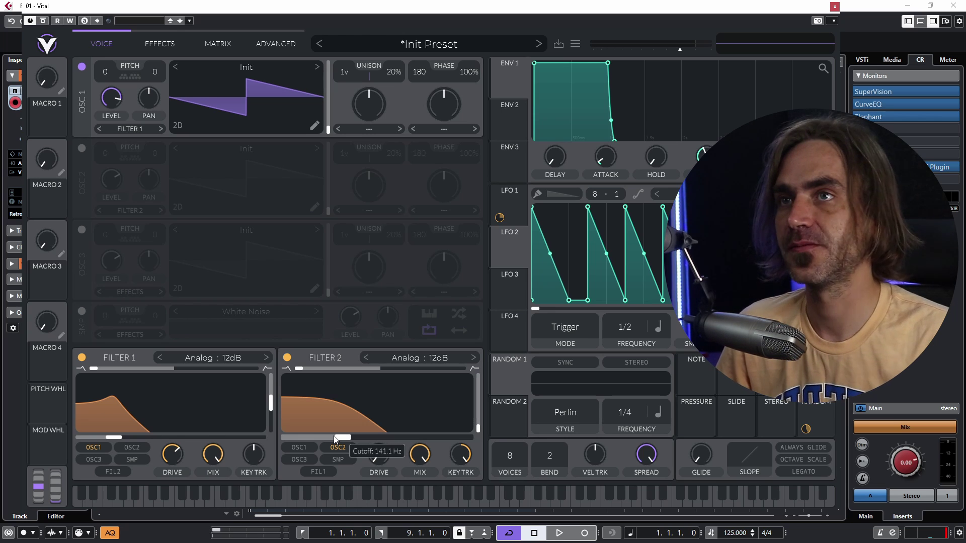
pyautogui.click(268, 46)
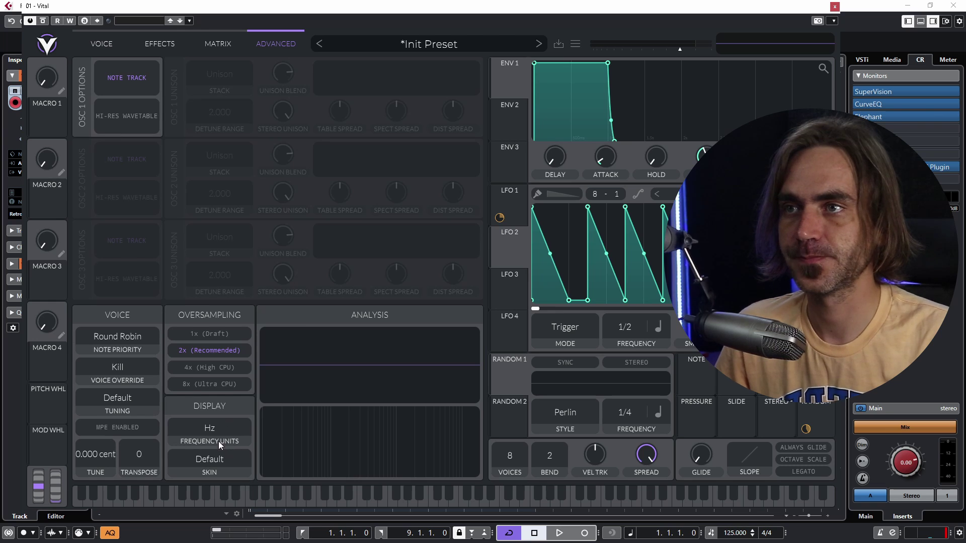
pyautogui.click(110, 44)
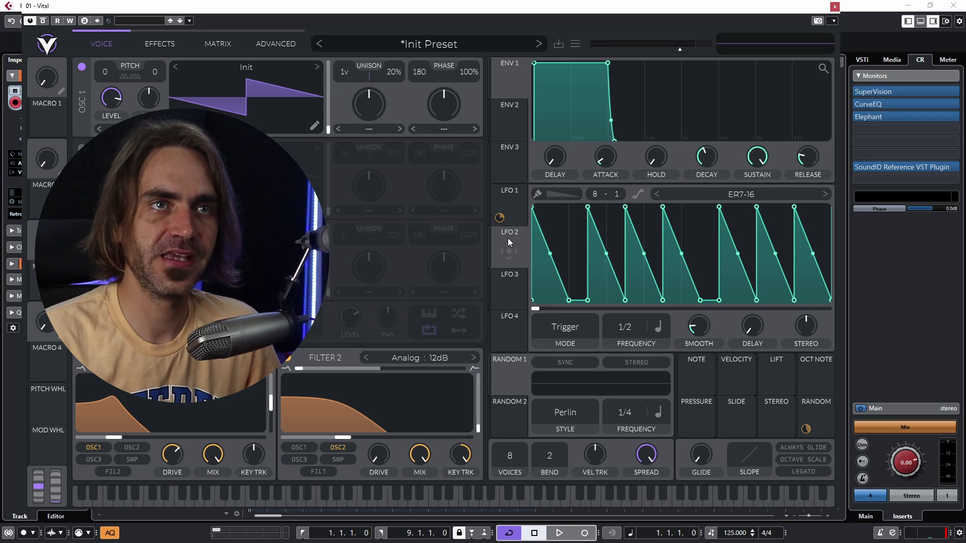
# - Copy LFO 2's ER7-16 shape and paste it into LFO 3
pyautogui.rightClick(557, 245)
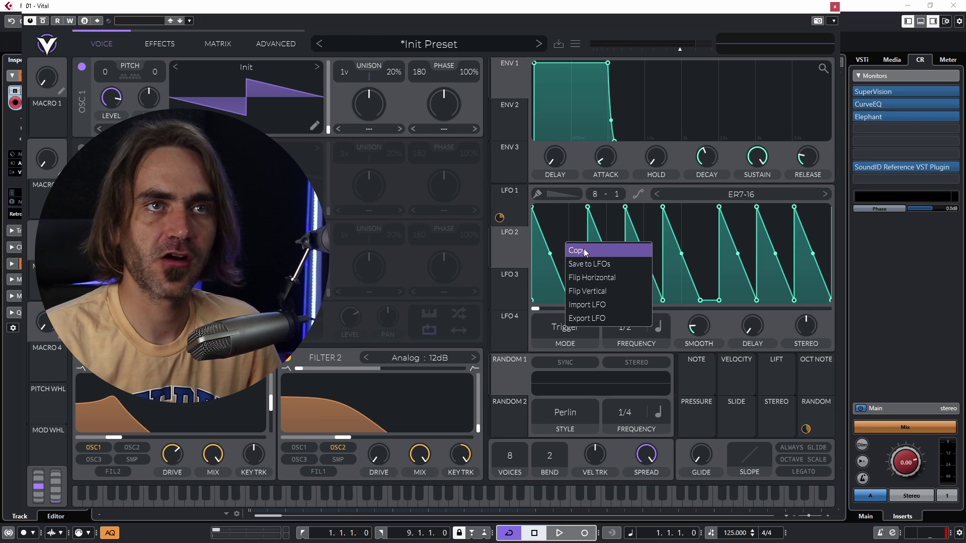
pyautogui.click(568, 250)
pyautogui.click(510, 282)
pyautogui.rightClick(558, 245)
pyautogui.click(596, 264)
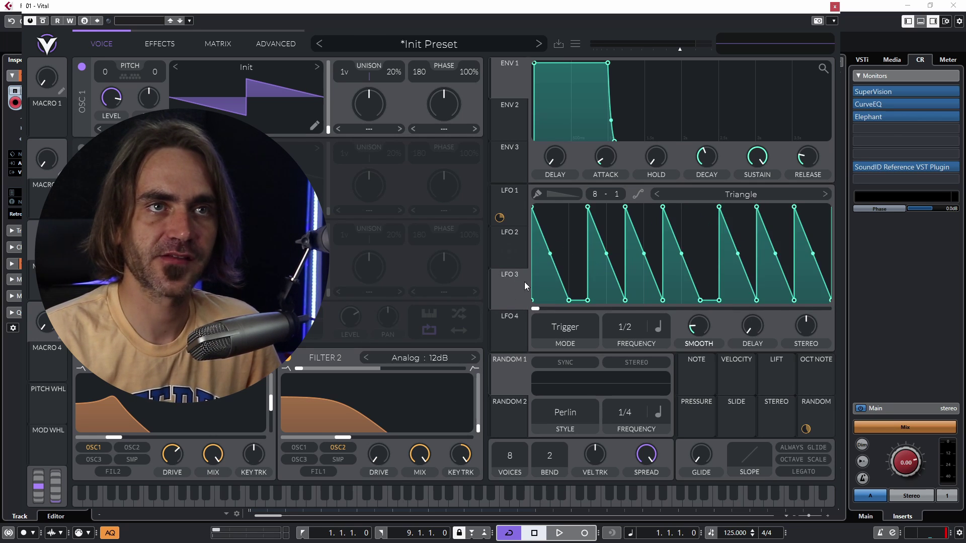
# - Load the Harmor1_3 wavetable from the user Glitch folder into oscillator 2 and show it in 2D
pyautogui.rightClick(231, 102)
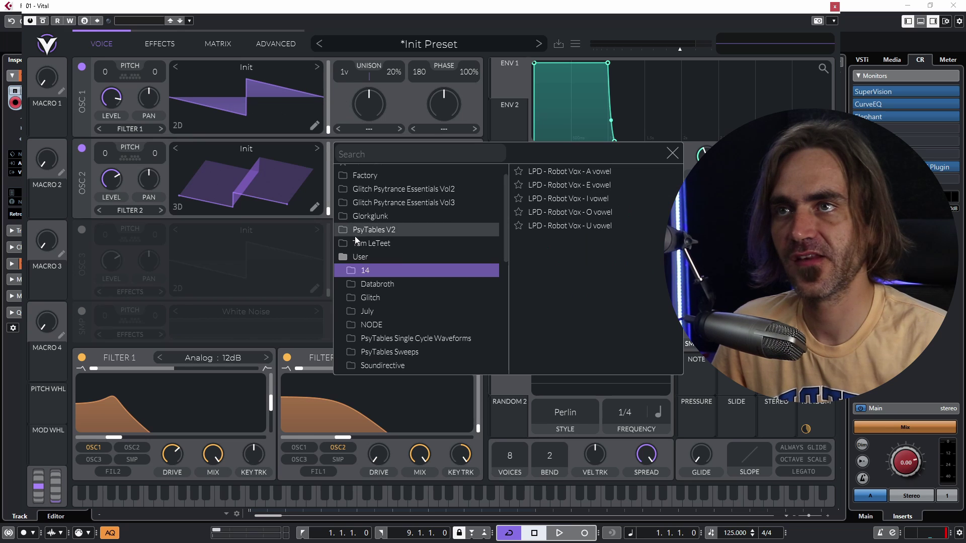
pyautogui.click(371, 298)
pyautogui.click(545, 252)
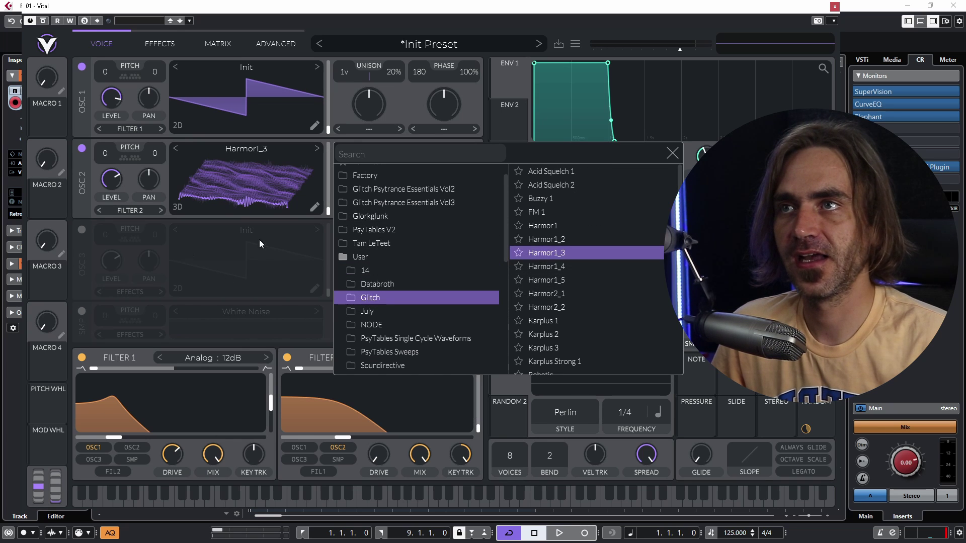
pyautogui.click(270, 214)
pyautogui.click(176, 207)
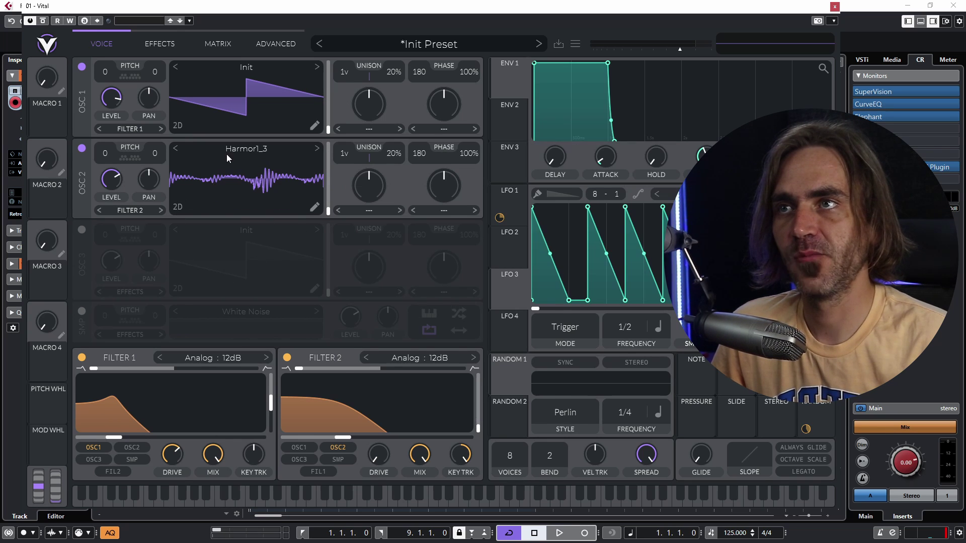
# - Copy oscillator 2's Harmor1_3 wavetable and paste it into oscillator 3
pyautogui.click(227, 154)
pyautogui.rightClick(231, 184)
pyautogui.click(294, 175)
pyautogui.click(227, 246)
pyautogui.rightClick(227, 246)
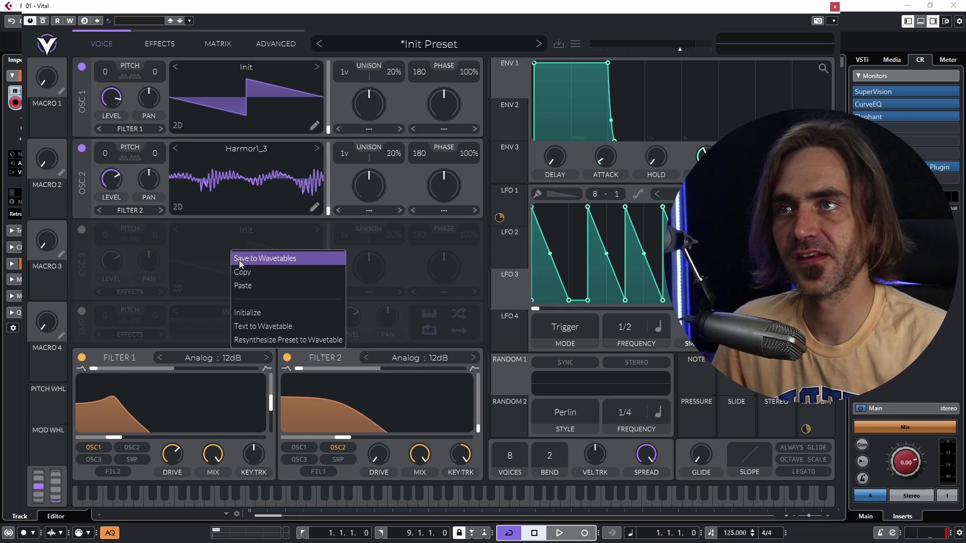
pyautogui.click(240, 259)
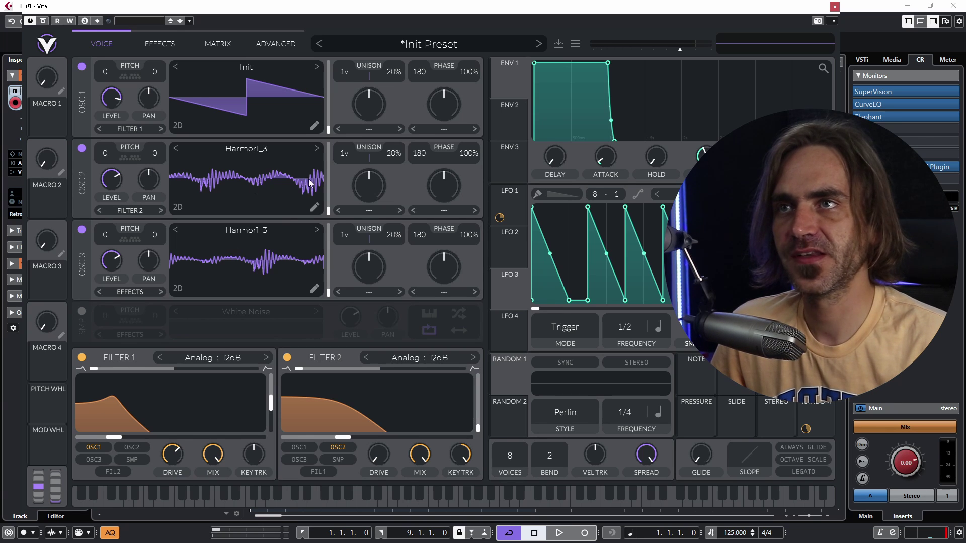
# - Add a Wave Folder modifier to oscillator 2's wavetable and raise its multiply value to about 12
pyautogui.click(315, 207)
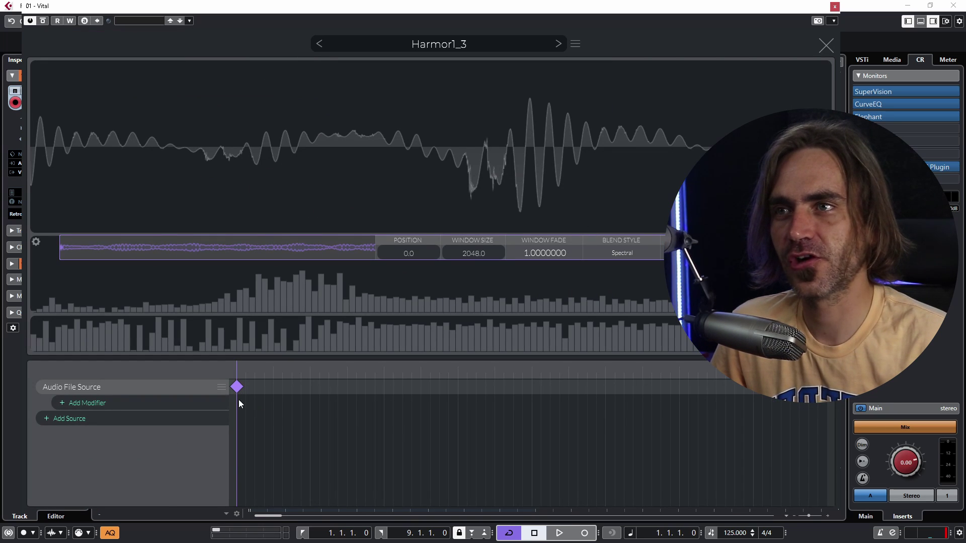
pyautogui.click(205, 403)
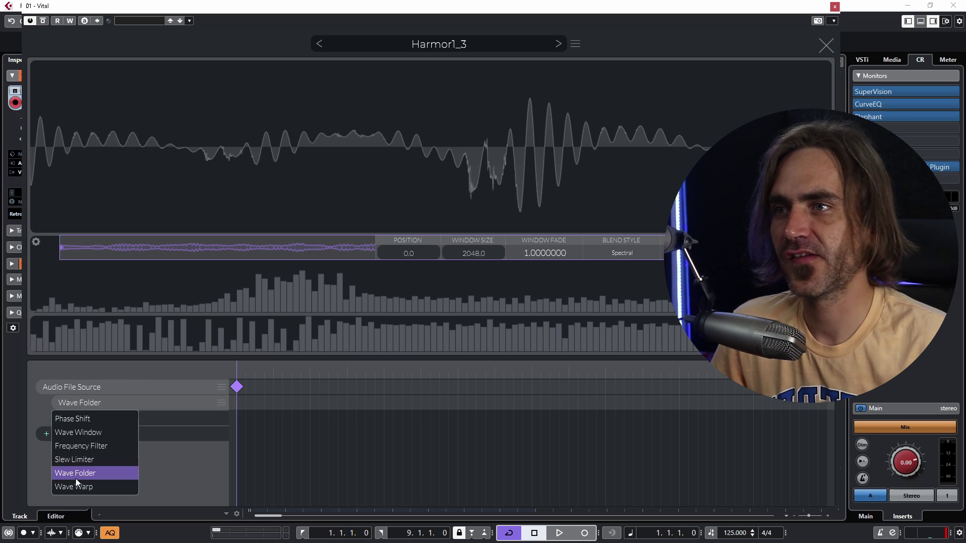
pyautogui.click(76, 472)
pyautogui.click(236, 402)
pyautogui.moveTo(431, 253); pyautogui.dragTo(434, 239)
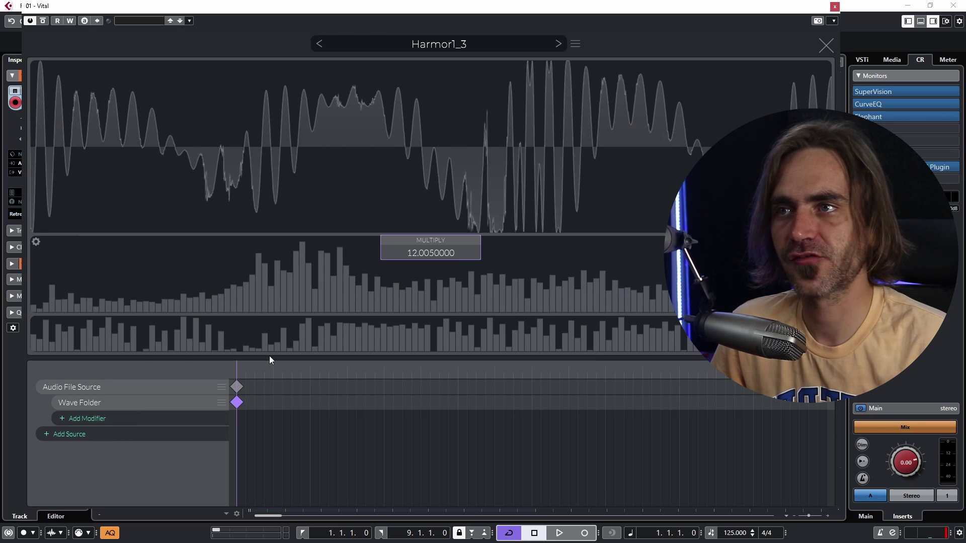
# - Add a Wave Warp modifier to oscillator 2's wavetable, adjust its X warp and set its Y warp to about -1.2
pyautogui.click(189, 421)
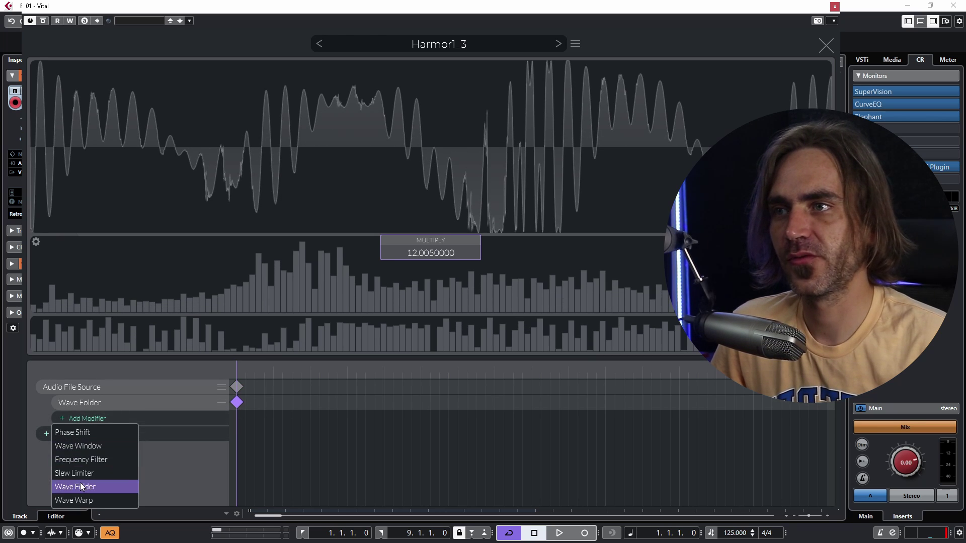
pyautogui.click(93, 501)
pyautogui.click(237, 418)
pyautogui.moveTo(584, 253); pyautogui.dragTo(571, 259)
pyautogui.moveTo(373, 259); pyautogui.dragTo(550, 190)
pyautogui.click(827, 45)
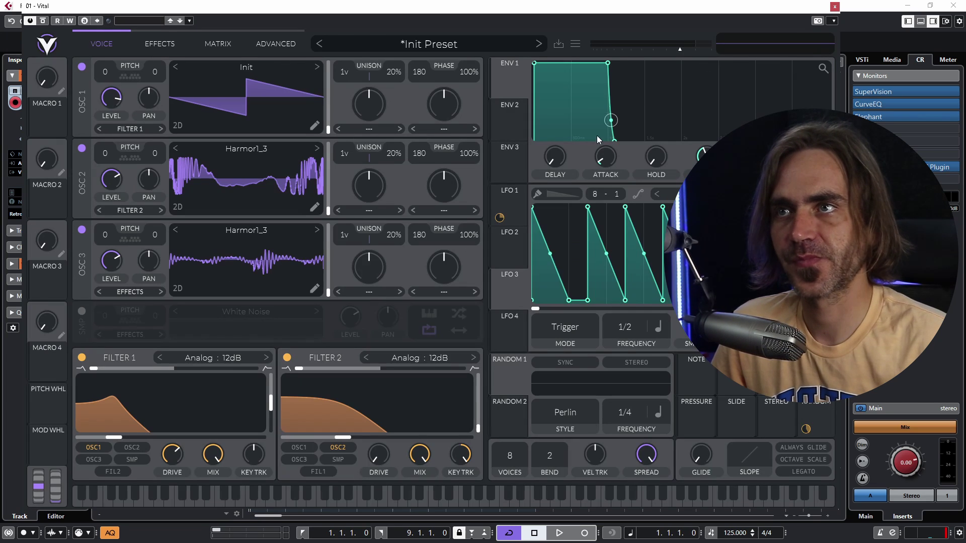
# - Copy oscillator 2's modified wavetable over the one in oscillator 3, and switch oscillator 2 off
pyautogui.rightClick(199, 179)
pyautogui.click(221, 200)
pyautogui.rightClick(216, 250)
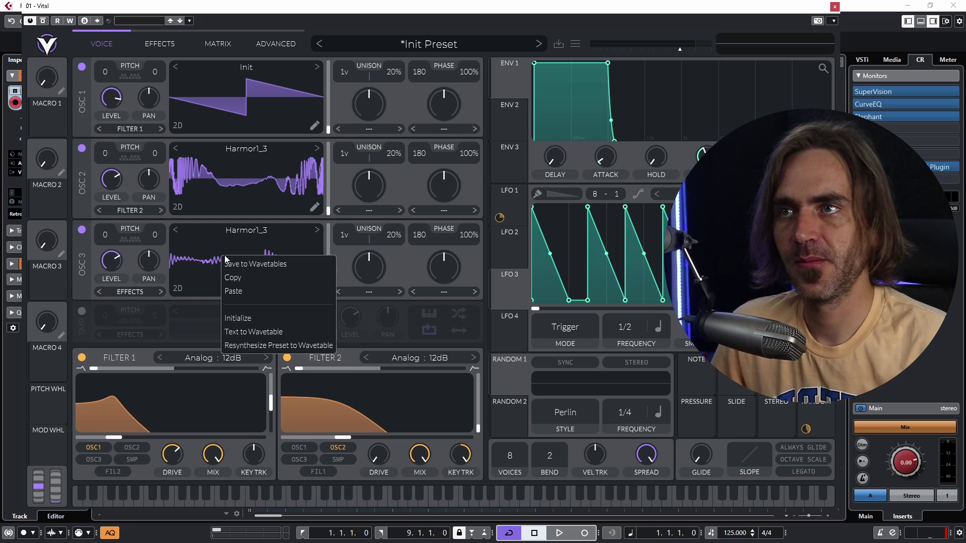
pyautogui.click(236, 286)
pyautogui.click(81, 148)
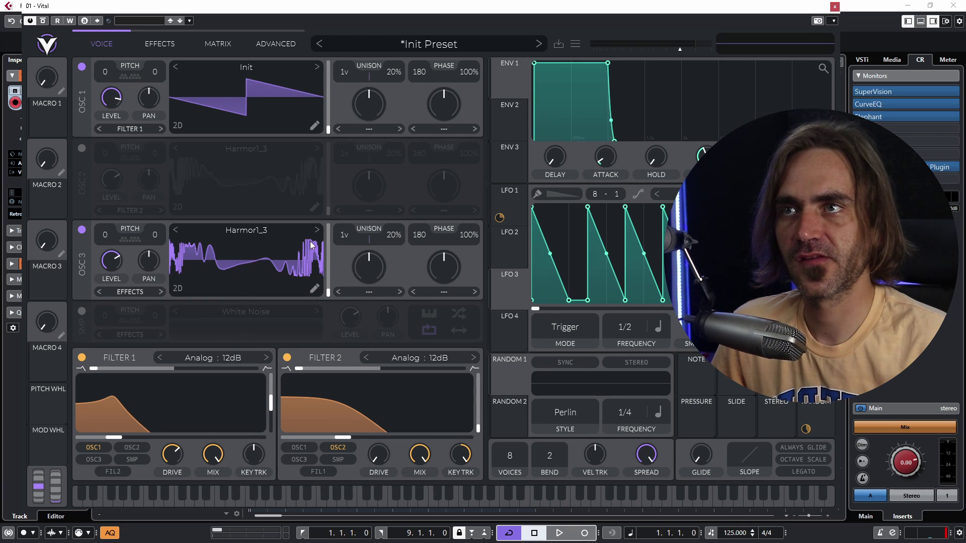
# - Change oscillator 3's Wave Warp to about 12.4 X warp and 1 Y warp, and swap oscillator 2 on and oscillator 3 off
pyautogui.click(314, 288)
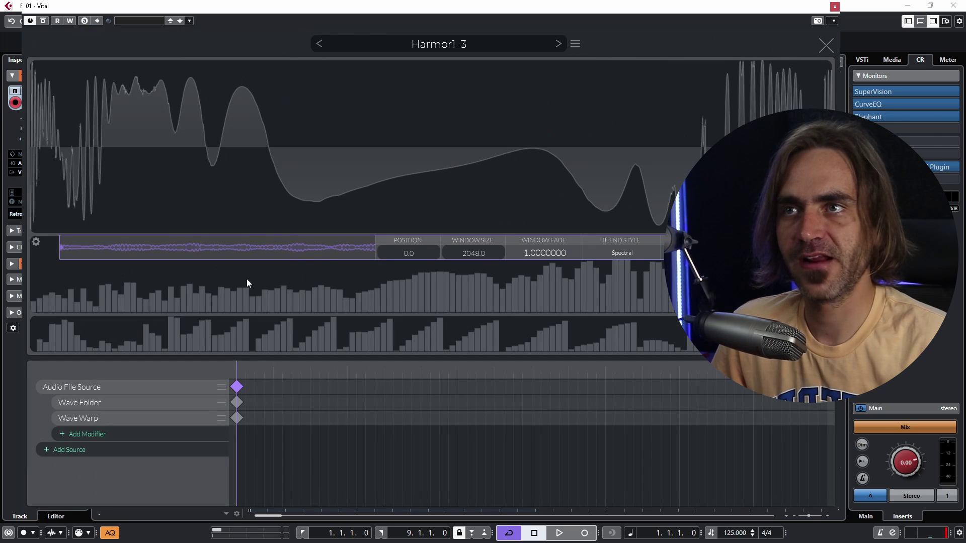
pyautogui.click(237, 418)
pyautogui.moveTo(377, 252); pyautogui.dragTo(368, 260)
pyautogui.scroll(9, 378, 256)
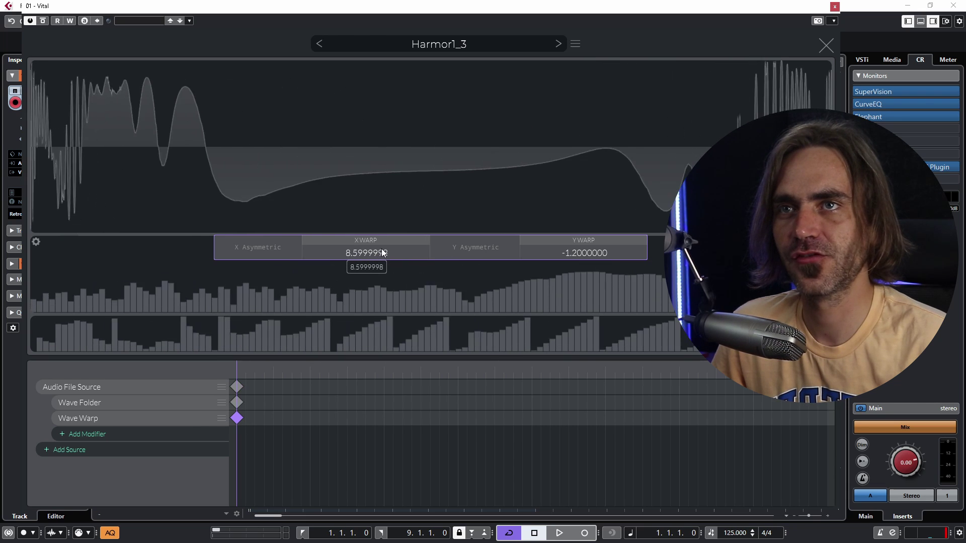
pyautogui.scroll(-4, 571, 258)
pyautogui.scroll(5, 572, 259)
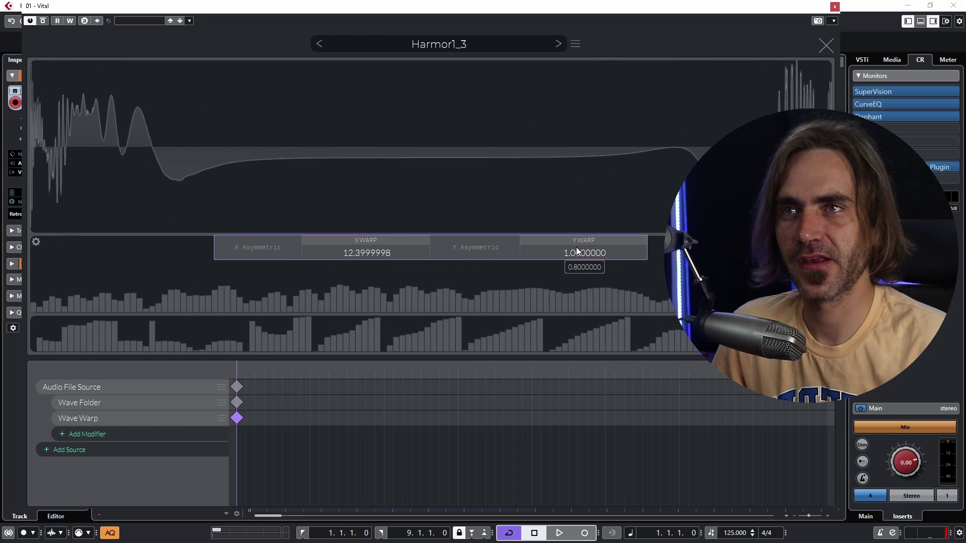
pyautogui.click(827, 45)
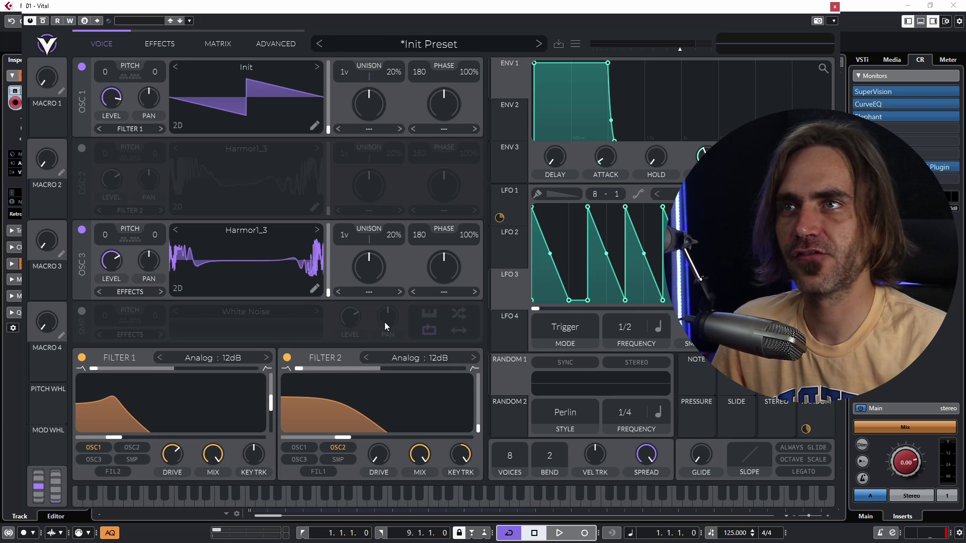
pyautogui.click(82, 149)
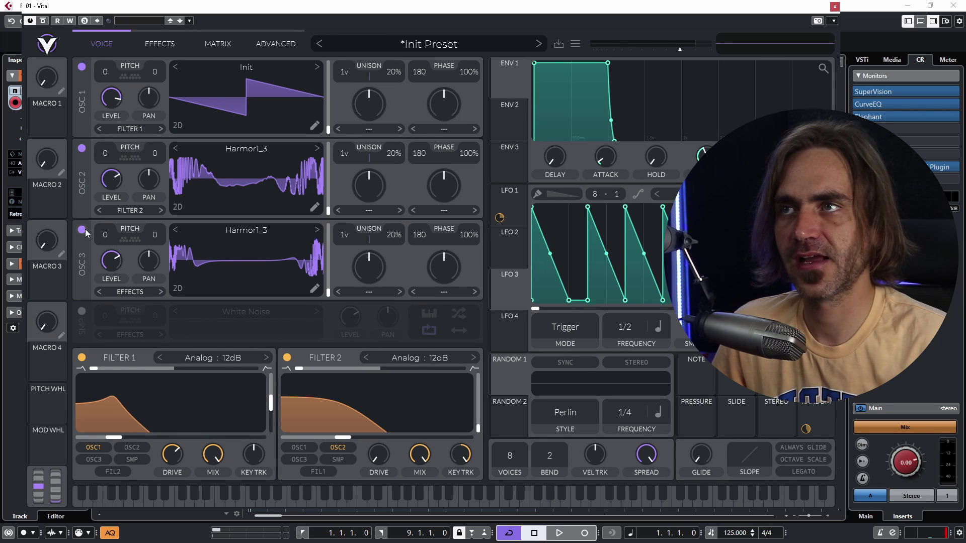
pyautogui.click(80, 230)
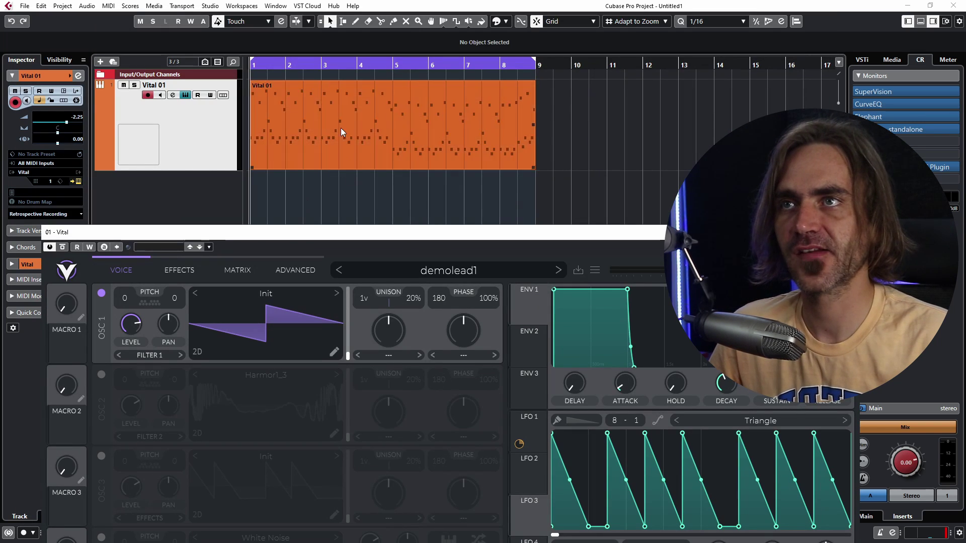
# - Open the Vital 01 MIDI part for viewing and bring the synth window back over the project
pyautogui.doubleClick(292, 143)
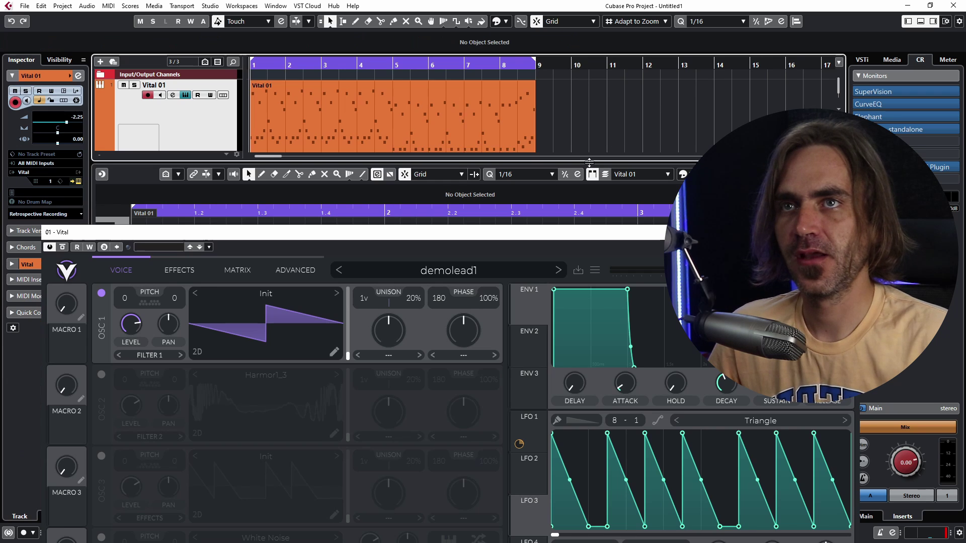
pyautogui.moveTo(586, 162); pyautogui.dragTo(513, 38)
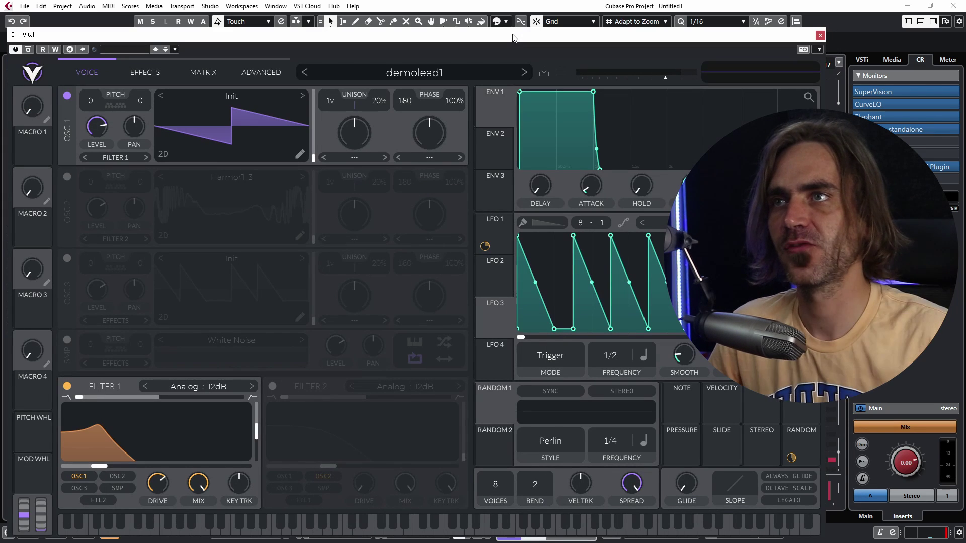
# - Set oscillator 1's transpose snap to the root note only and assign Random 1 to modulate its transpose
pyautogui.click(110, 107)
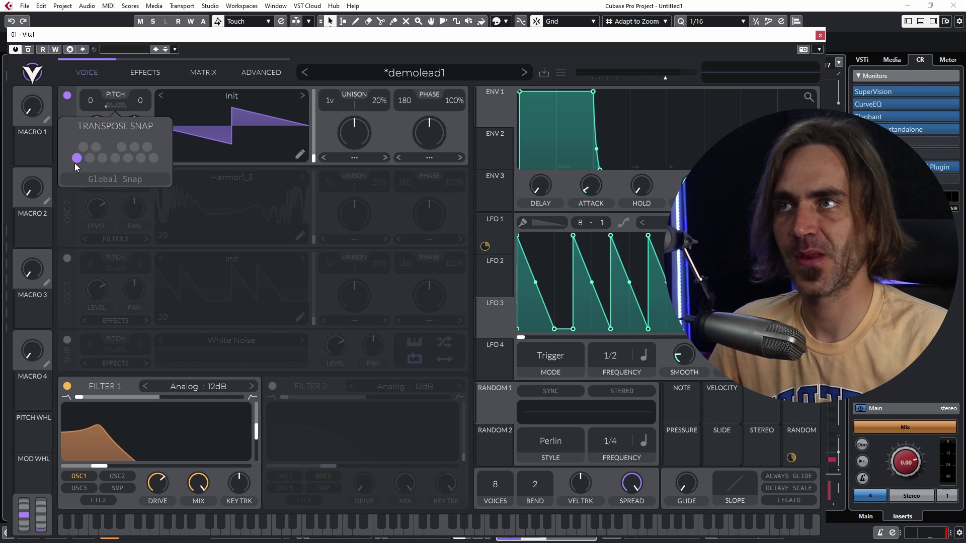
pyautogui.click(87, 82)
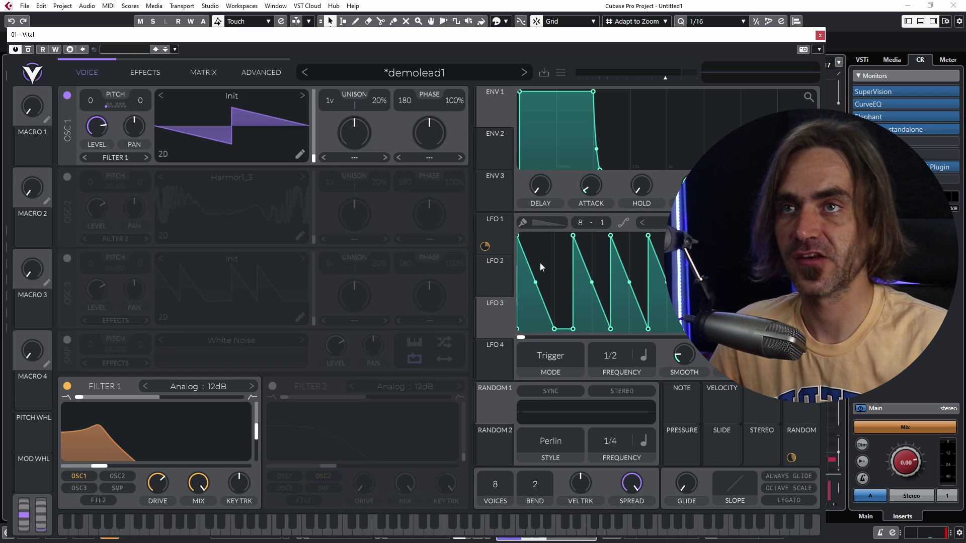
pyautogui.moveTo(496, 407); pyautogui.dragTo(92, 117)
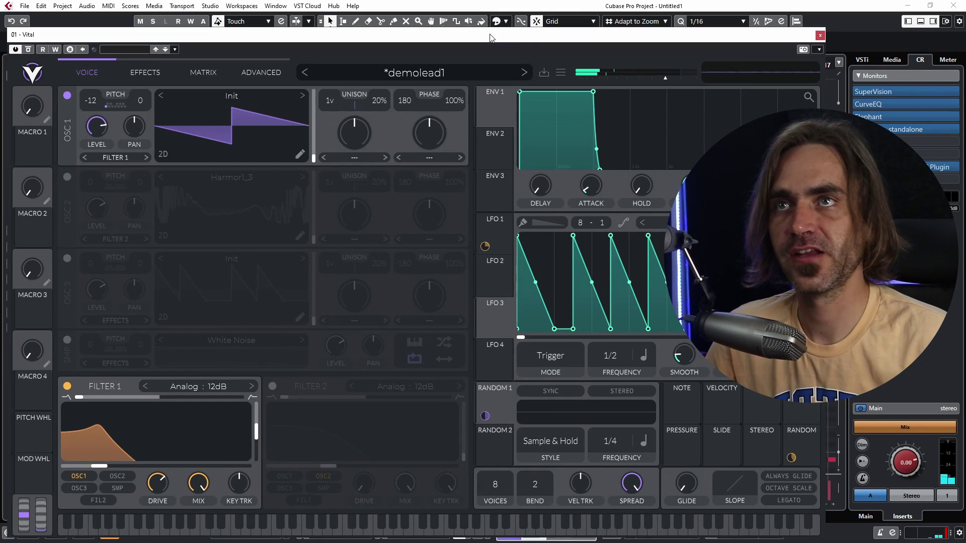
# - Reduce the Vital 01 track's height and add one new Vital instrument track routed to Stereo Out
pyautogui.moveTo(290, 33); pyautogui.dragTo(290, 274)
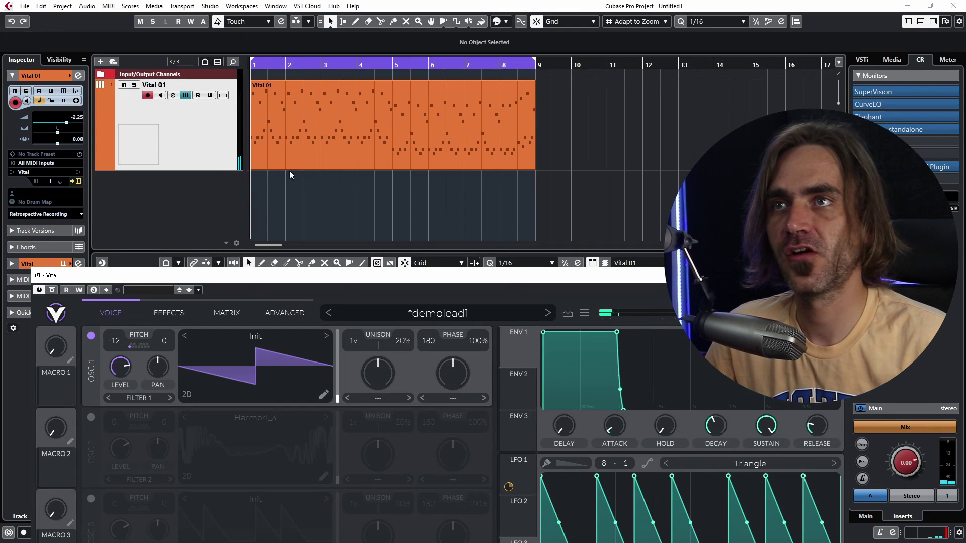
pyautogui.moveTo(204, 171); pyautogui.dragTo(210, 108)
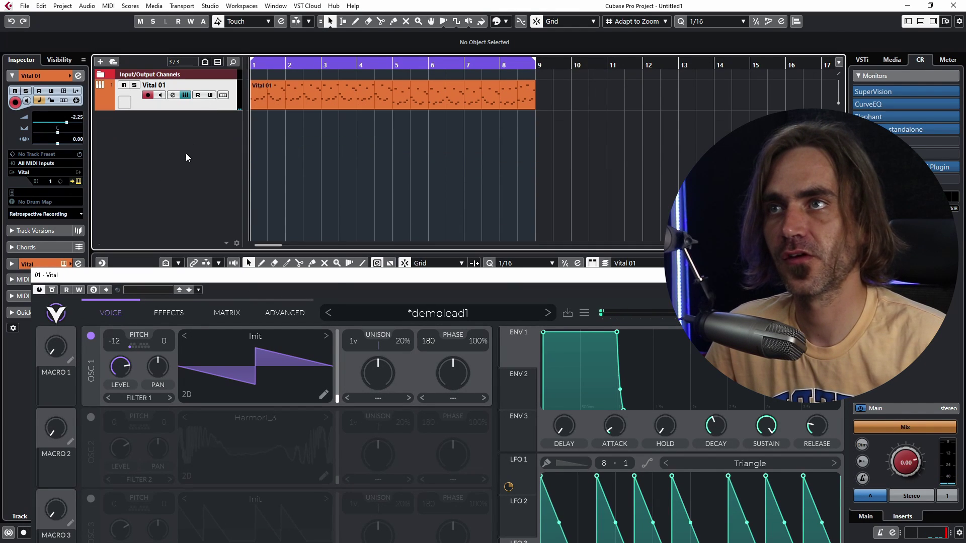
pyautogui.rightClick(186, 155)
pyautogui.click(238, 171)
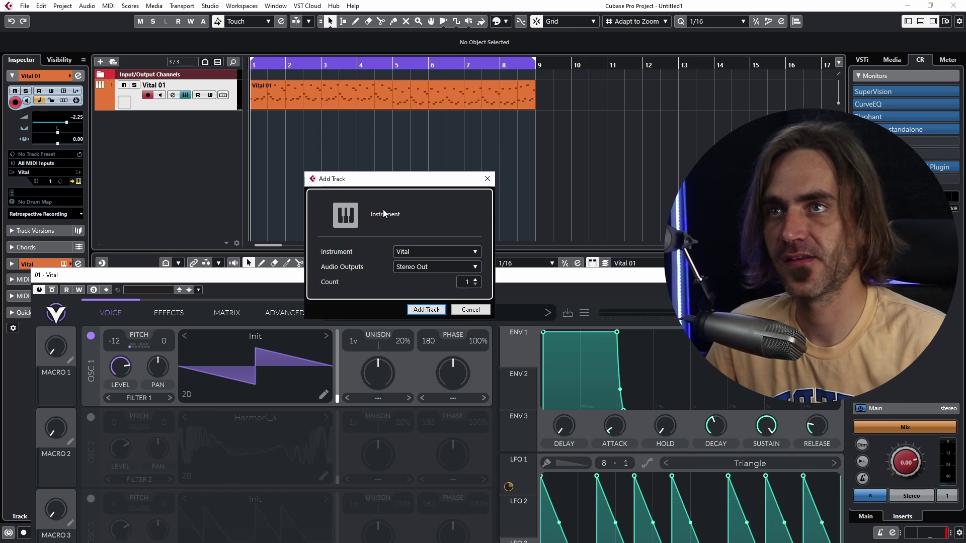
pyautogui.click(426, 312)
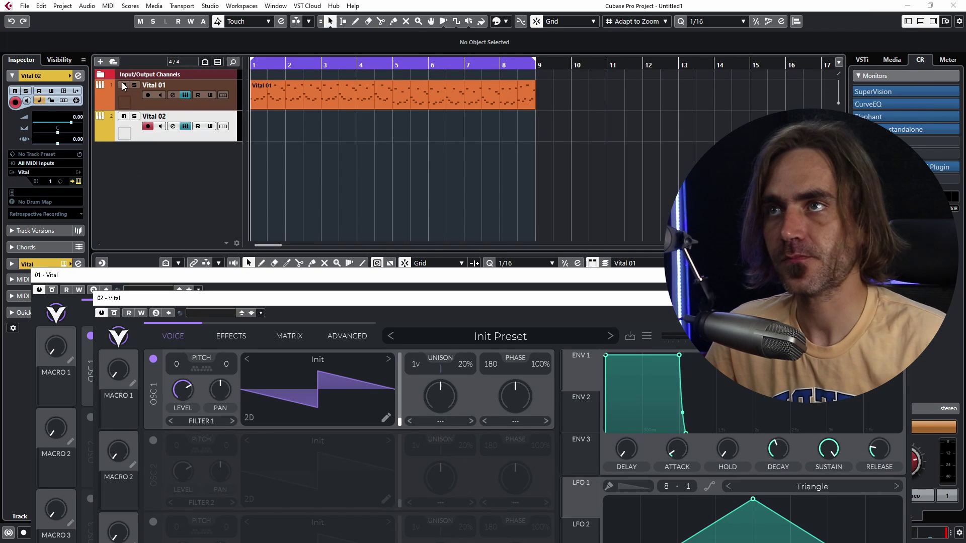
# - Mute the Vital 01 track and create a MIDI part on the Vital 02 track
pyautogui.click(123, 85)
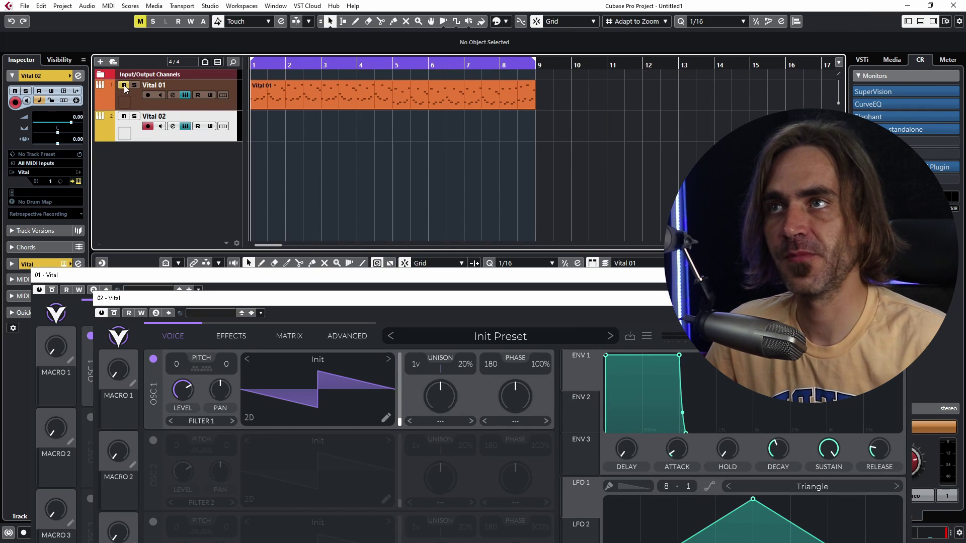
pyautogui.doubleClick(271, 131)
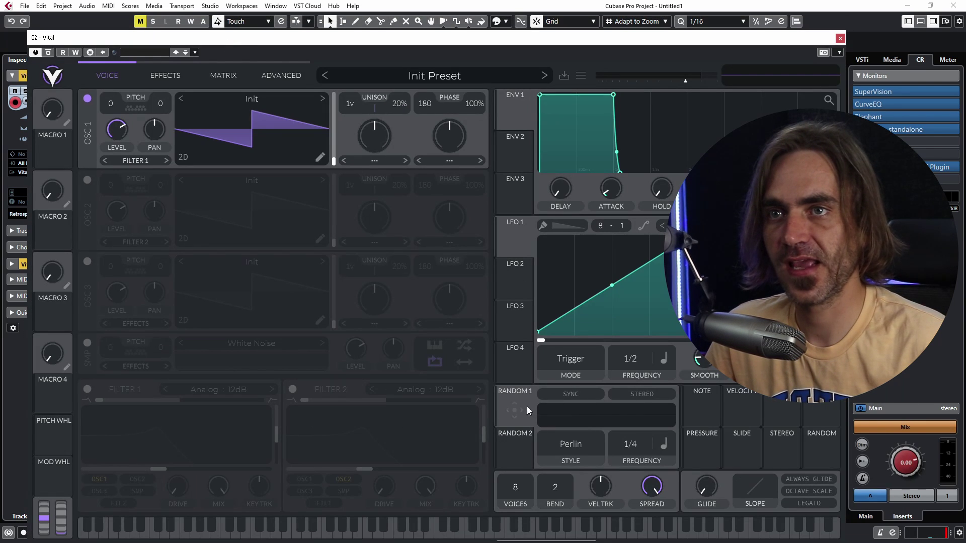
# - Assign Random 1 to oscillator 1's transpose in the new Vital instance, using Sample & Hold style at 1/16 frequency
pyautogui.moveTo(526, 407); pyautogui.dragTo(117, 129)
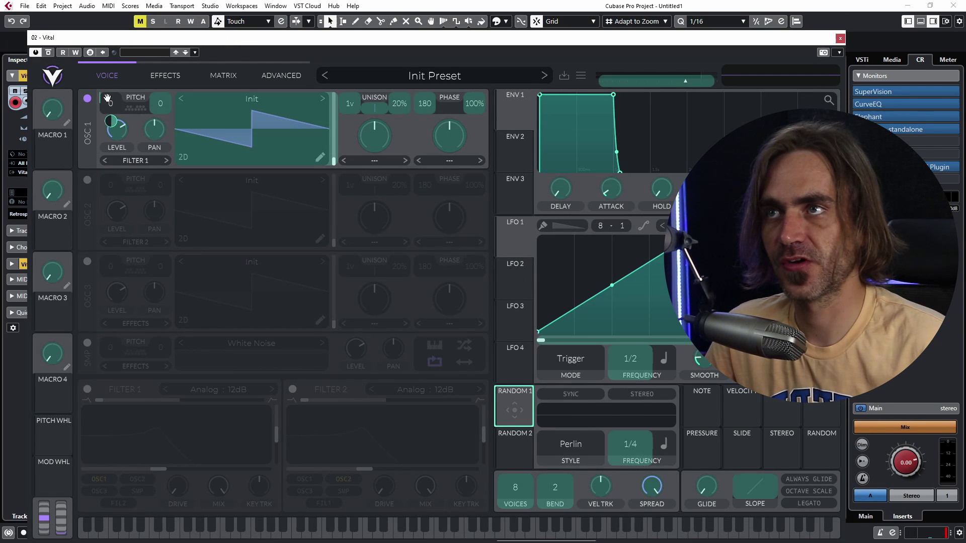
pyautogui.click(584, 452)
pyautogui.click(579, 491)
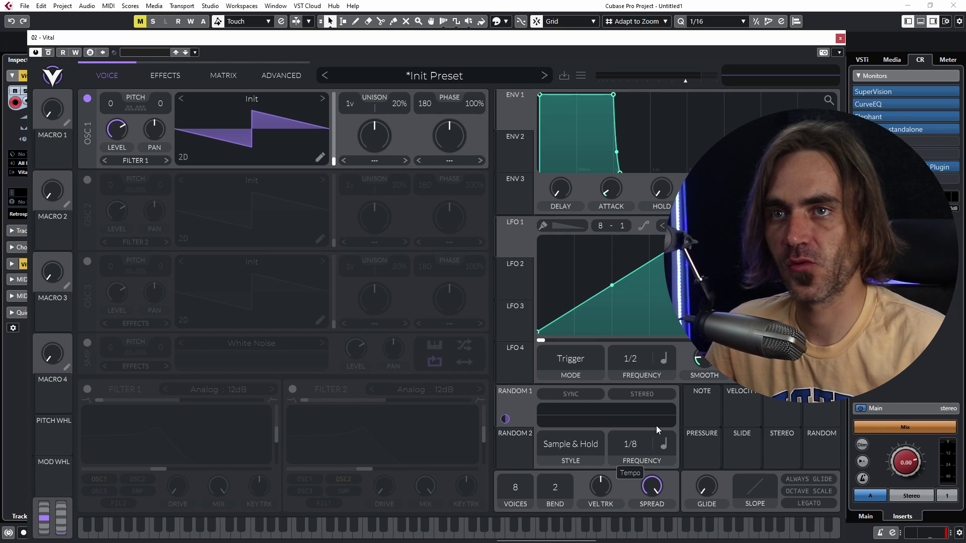
# - Set oscillator 1's transpose snap to C, D# and G, and move the synth window to uncover the project tracks
pyautogui.click(130, 107)
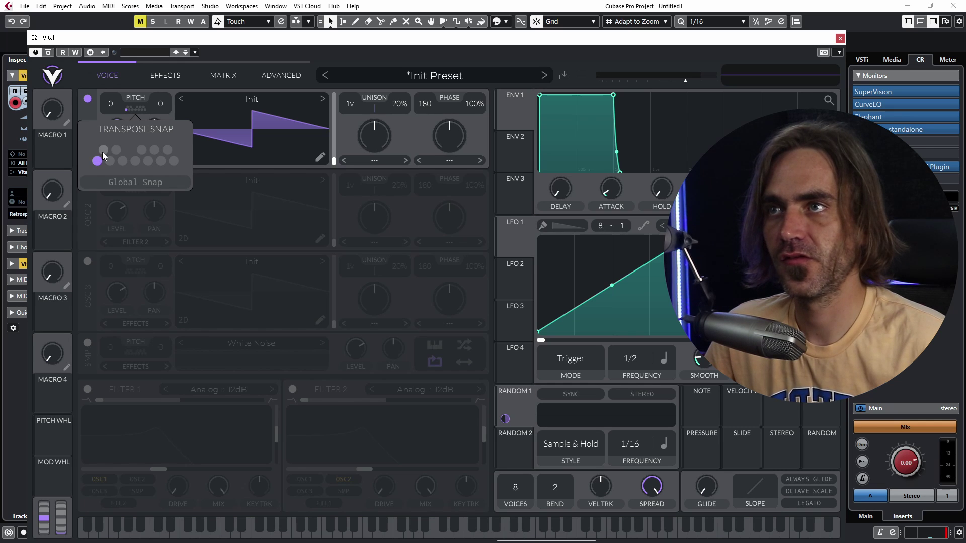
pyautogui.click(116, 151)
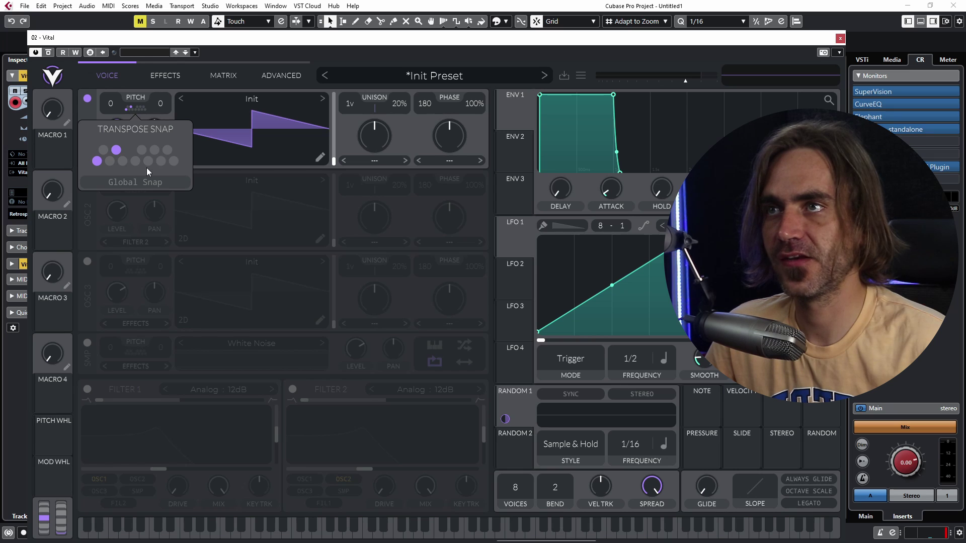
pyautogui.click(488, 61)
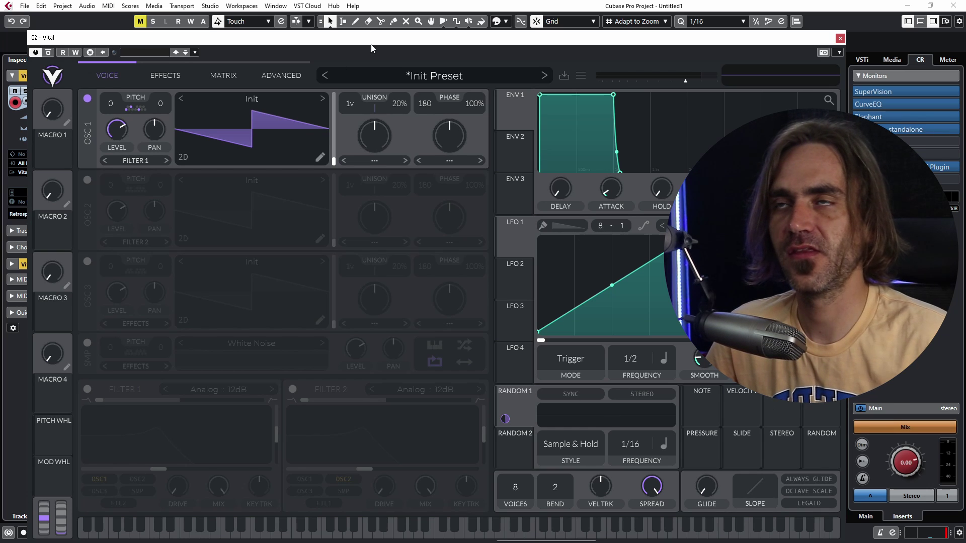
pyautogui.moveTo(288, 47); pyautogui.dragTo(333, 220)
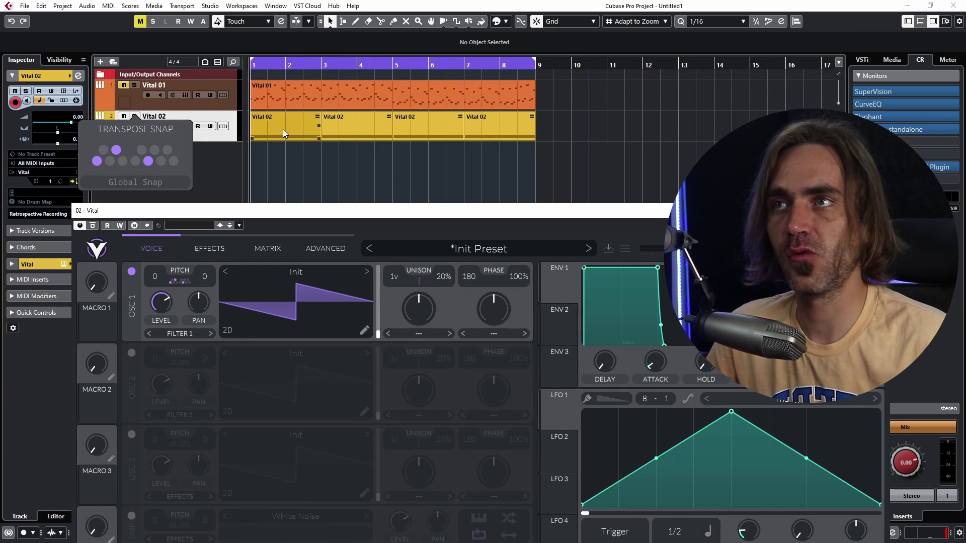
# - Change oscillator 1's transpose snap notes to C, C# and G#
pyautogui.click(300, 125)
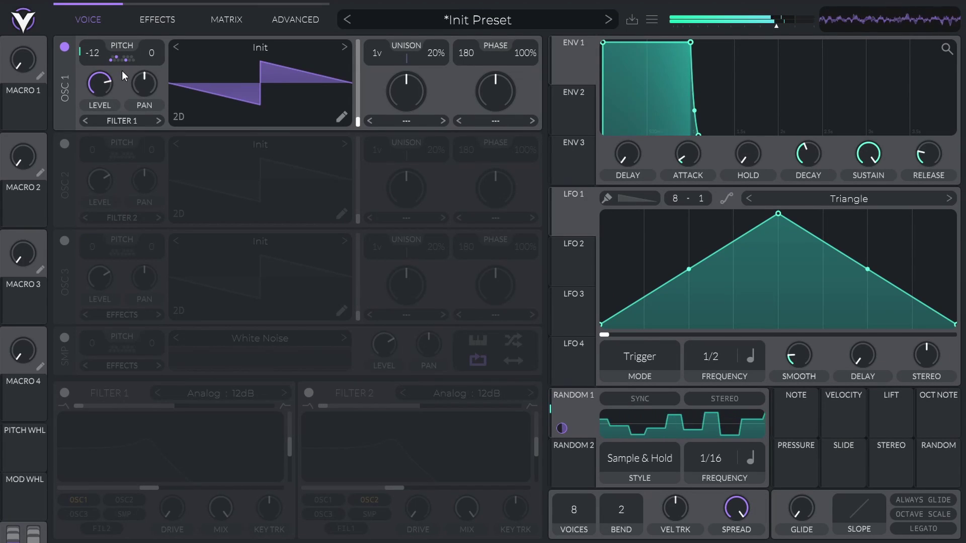
pyautogui.click(83, 108)
pyautogui.click(98, 108)
pyautogui.click(145, 108)
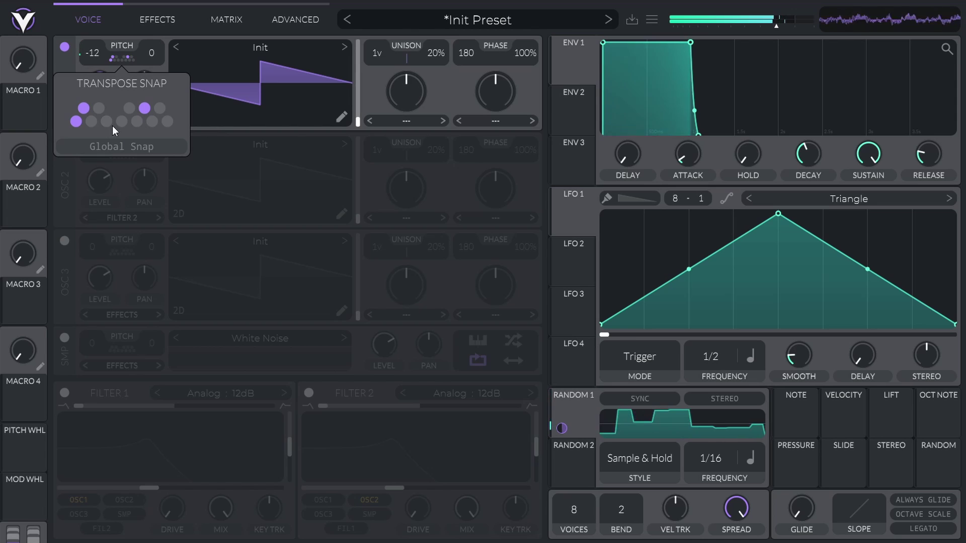
pyautogui.click(138, 122)
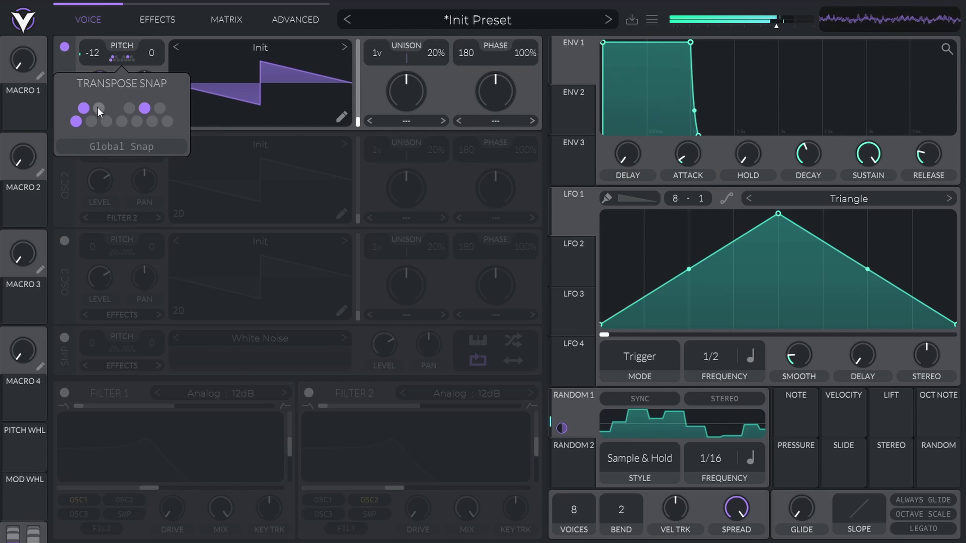
# - Set oscillator 1's transpose snap back to C, D# and G and close the note selector
pyautogui.click(88, 107)
pyautogui.click(99, 108)
pyautogui.click(136, 121)
pyautogui.click(144, 108)
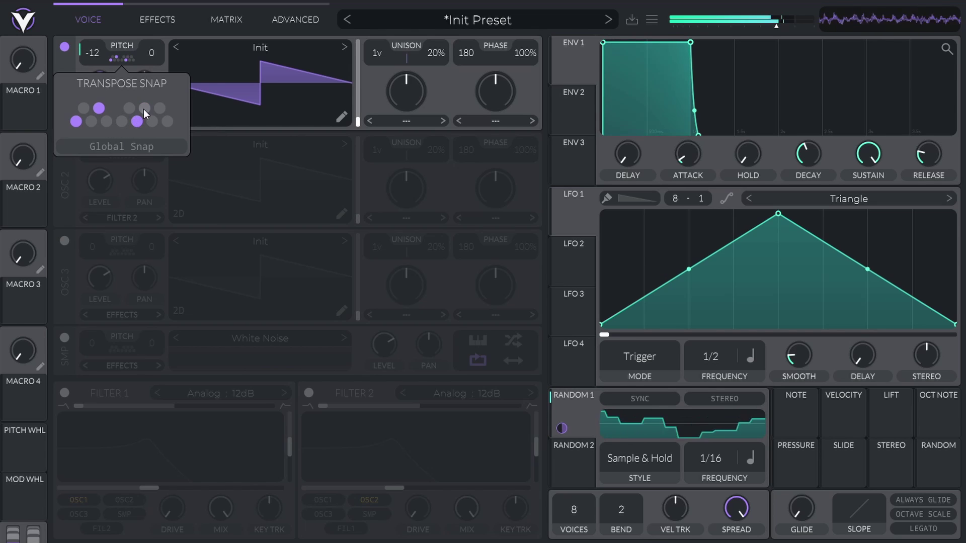
pyautogui.click(374, 85)
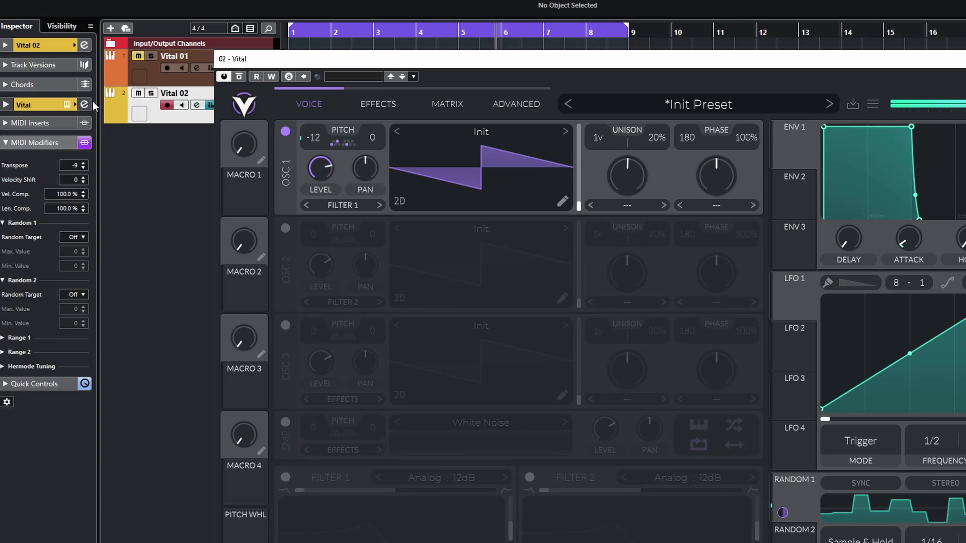
# - Expand the Vital 02 track's settings in the inspector and adjust the track volume
pyautogui.click(61, 44)
pyautogui.moveTo(83, 98); pyautogui.dragTo(87, 95)
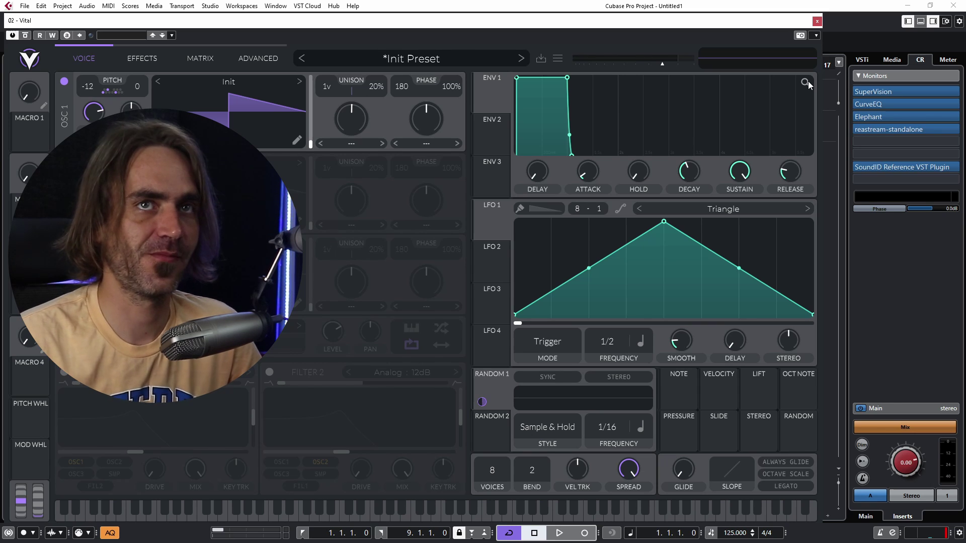
# - Shorten envelope 1's decay, release and attack times, rezooming the envelope display to inspect its shape
pyautogui.moveTo(806, 83)
pyautogui.mouseDown()
pyautogui.moveTo(806, 96)
pyautogui.moveTo(805, 70)
pyautogui.moveTo(805, 95)
pyautogui.mouseUp()
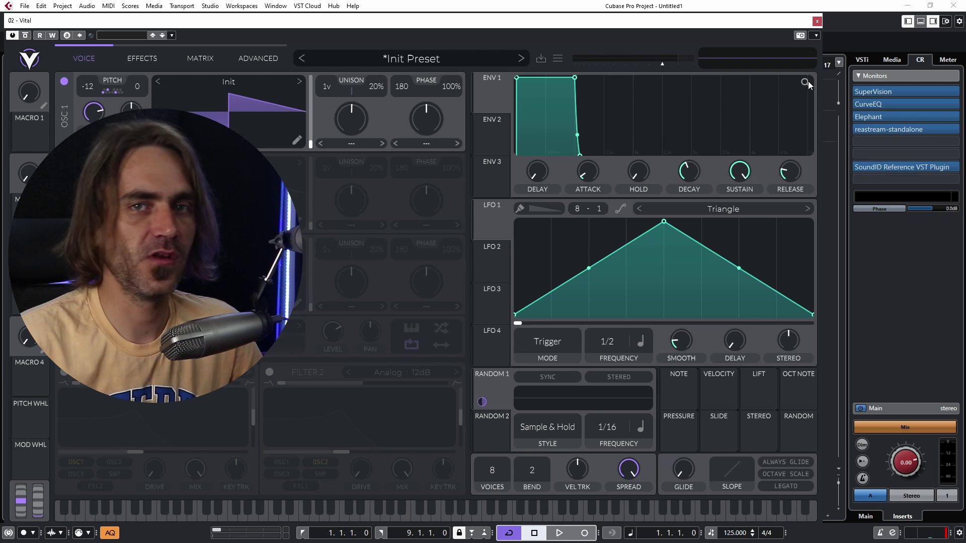
pyautogui.scroll(3, 808, 80)
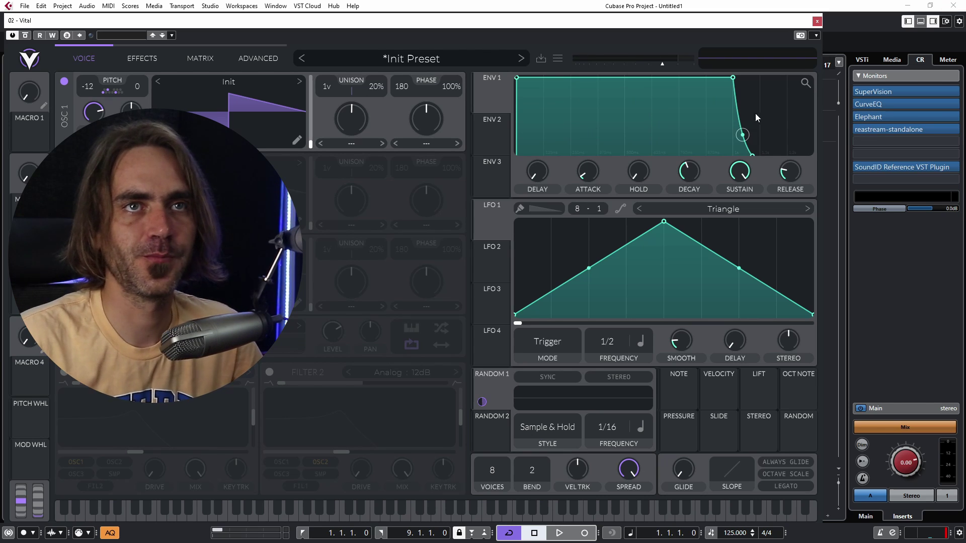
pyautogui.moveTo(689, 173); pyautogui.dragTo(690, 188)
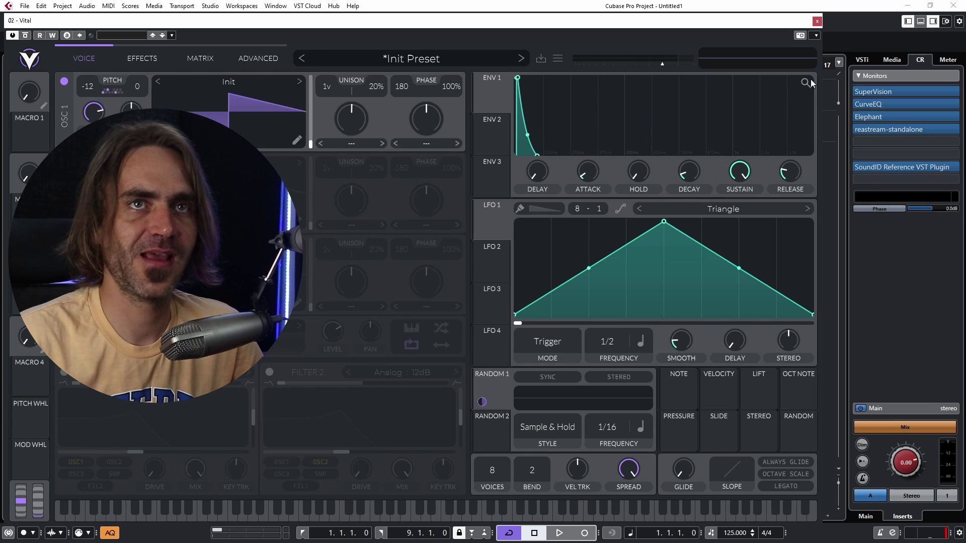
pyautogui.click(805, 86)
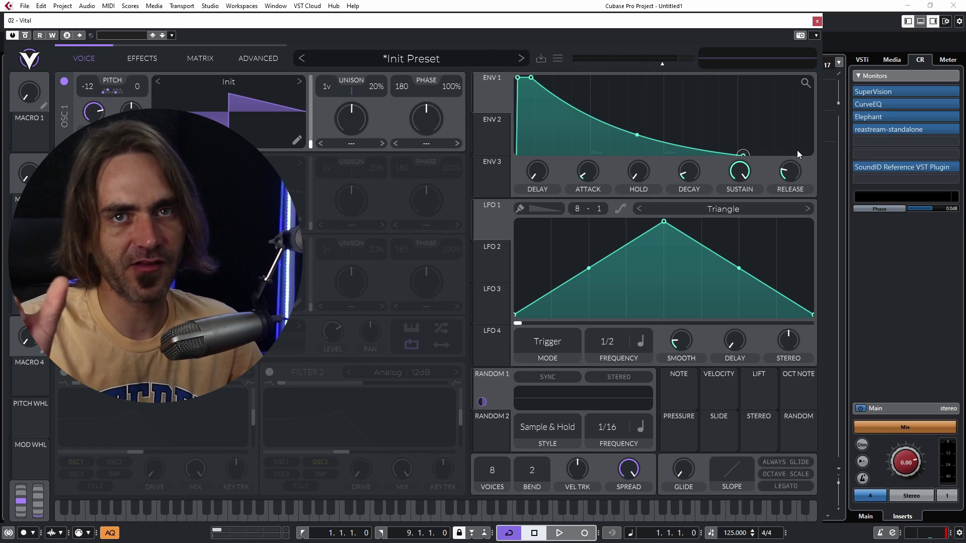
pyautogui.moveTo(800, 180)
pyautogui.moveTo(800, 180); pyautogui.dragTo(800, 199)
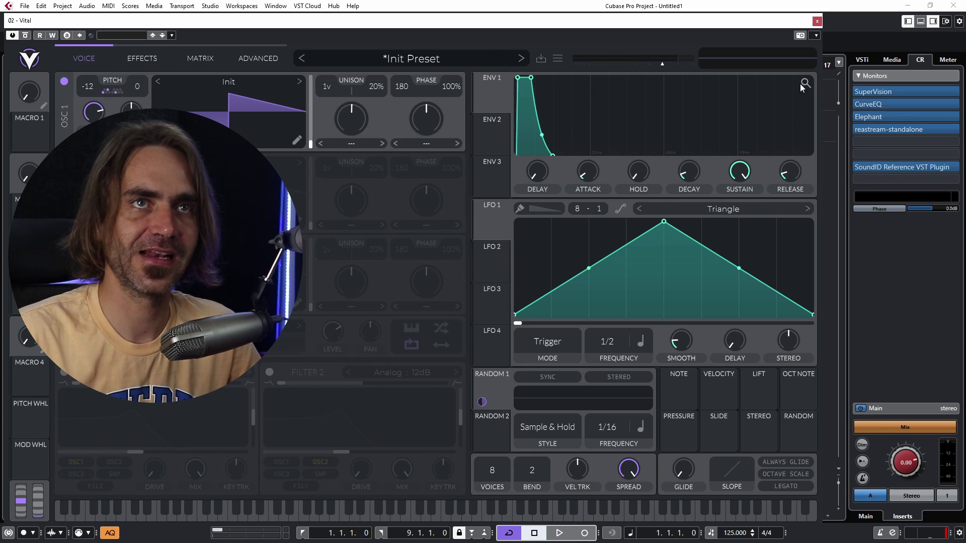
pyautogui.moveTo(567, 175); pyautogui.dragTo(568, 183)
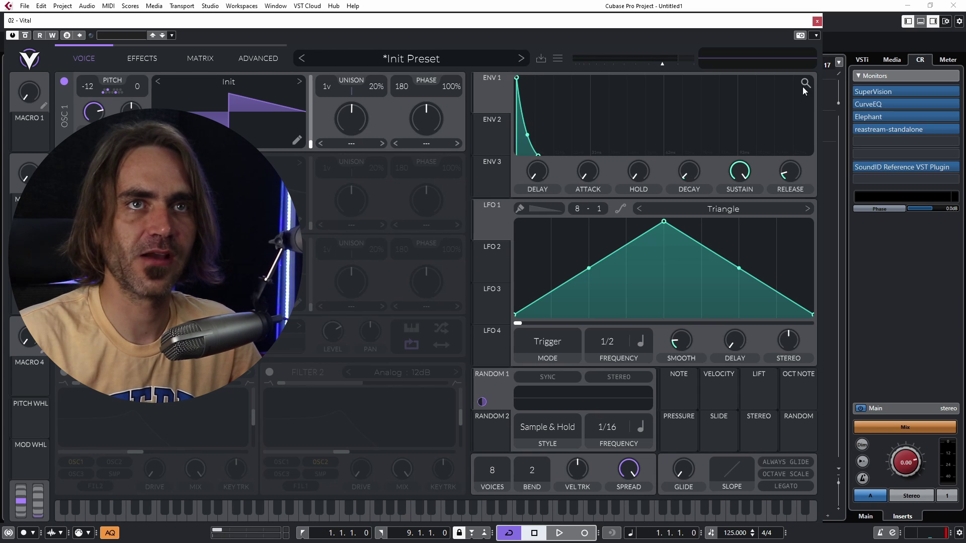
pyautogui.moveTo(806, 82); pyautogui.dragTo(805, 84)
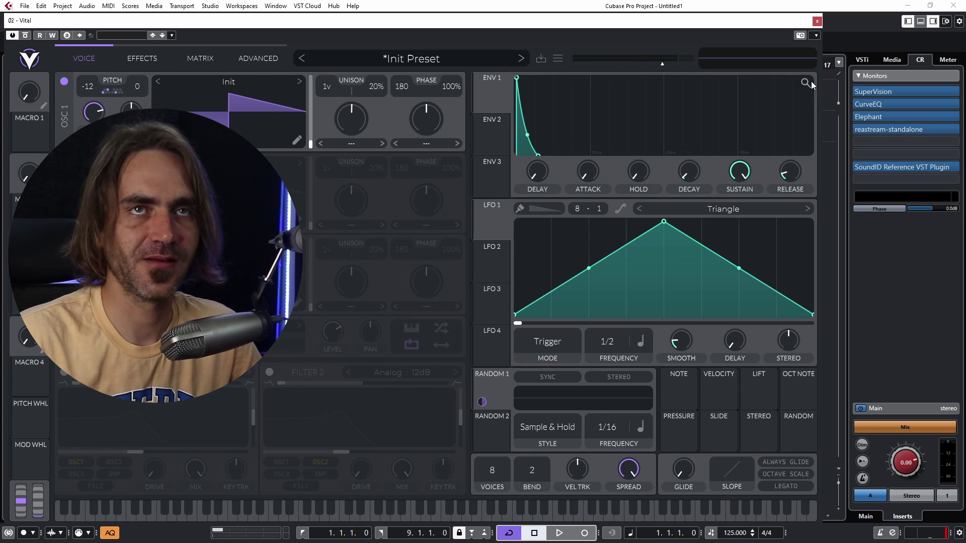
# - Set envelope 1's decay to 32 seconds, lengthen its hold and attack, and refit the envelope display
pyautogui.moveTo(689, 172); pyautogui.dragTo(735, 5)
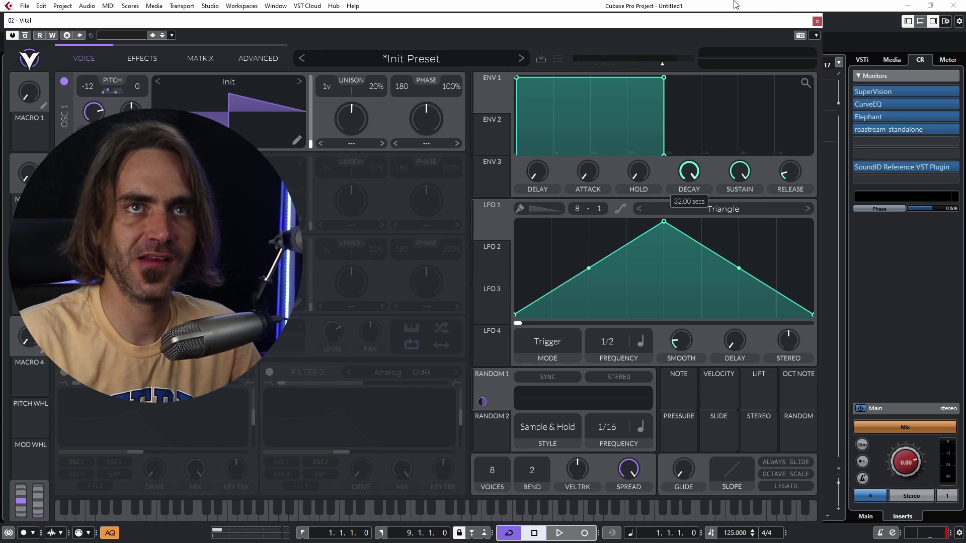
pyautogui.moveTo(639, 172); pyautogui.dragTo(638, 146)
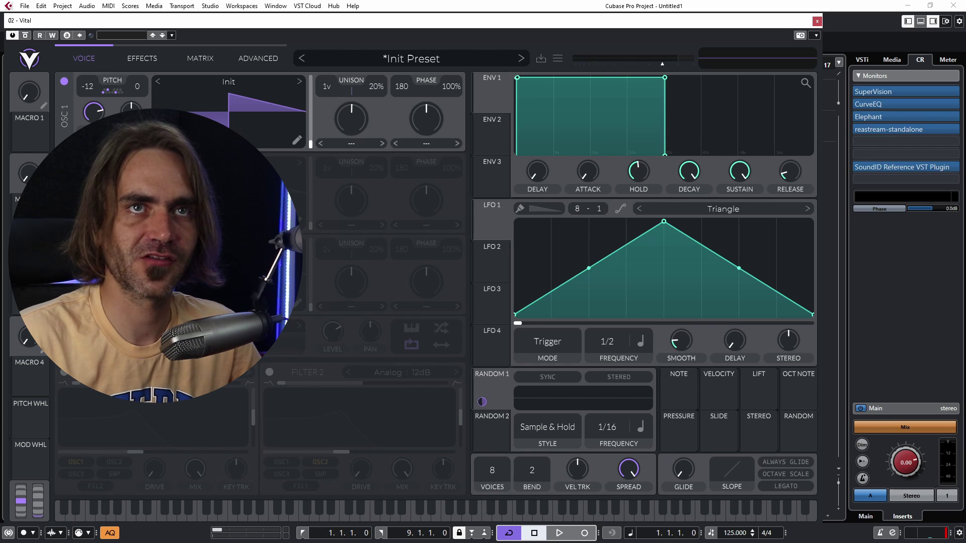
pyautogui.moveTo(806, 84)
pyautogui.mouseDown()
pyautogui.moveTo(806, 70)
pyautogui.moveTo(816, 79)
pyautogui.mouseUp()
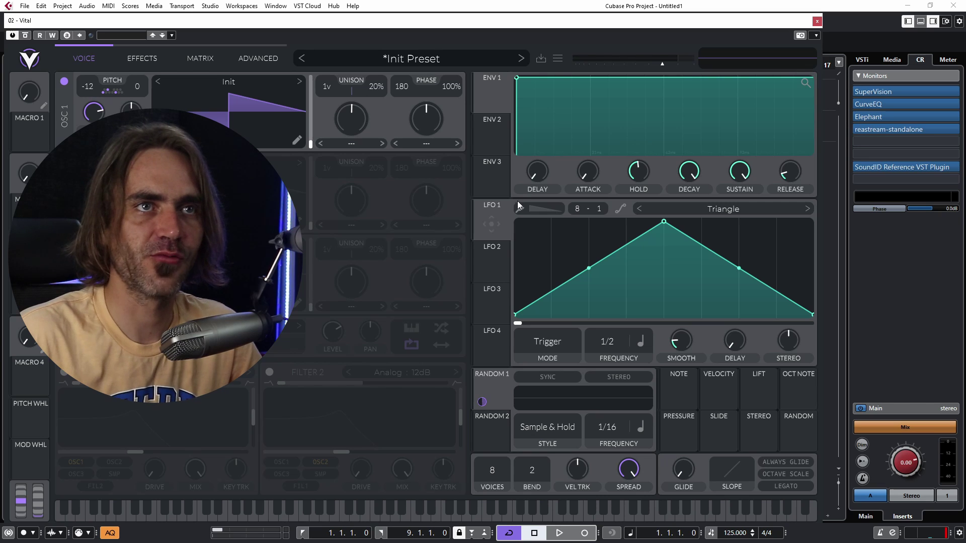
pyautogui.moveTo(585, 172); pyautogui.dragTo(624, 81)
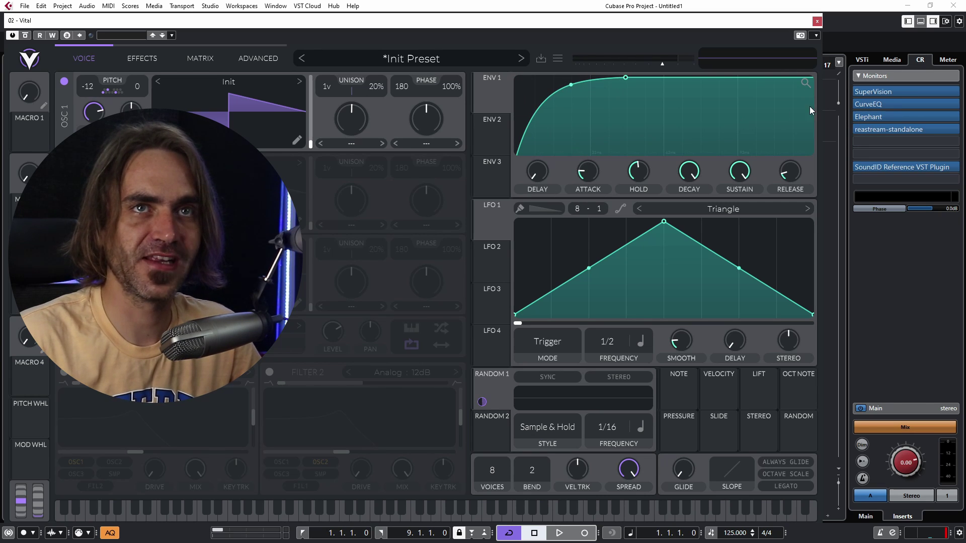
pyautogui.doubleClick(804, 83)
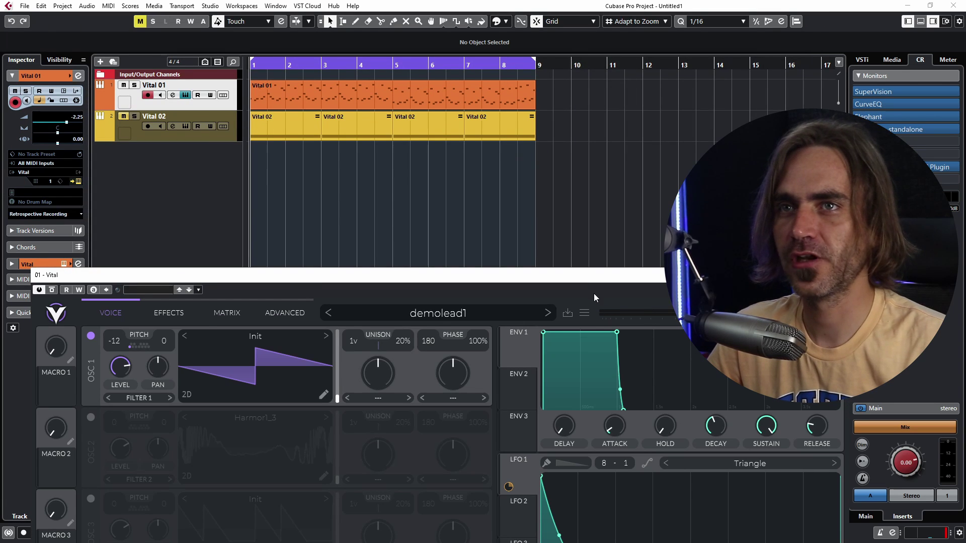
# - Reposition the Vital 01 synth window and set oscillator 1's phase randomization to 0%
pyautogui.moveTo(597, 276); pyautogui.dragTo(583, 44)
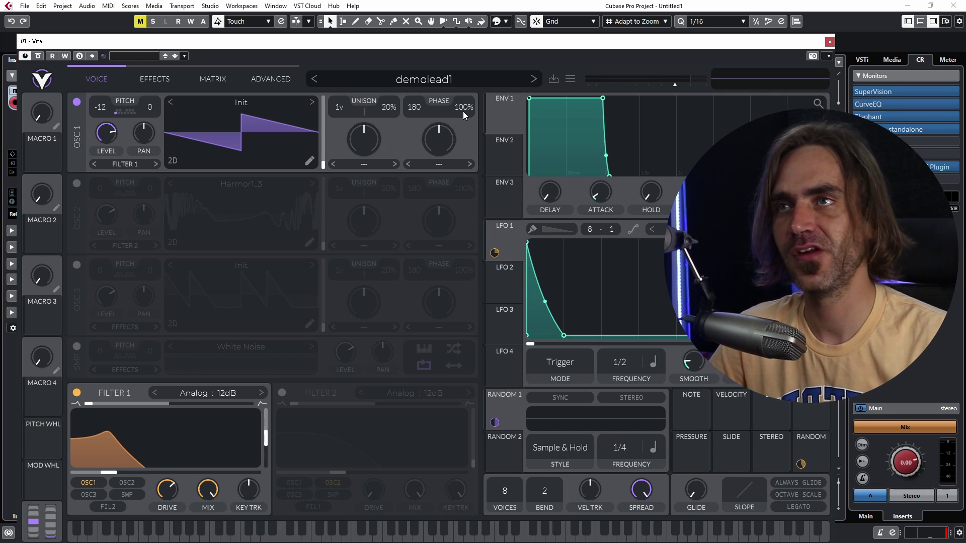
pyautogui.doubleClick(420, 114)
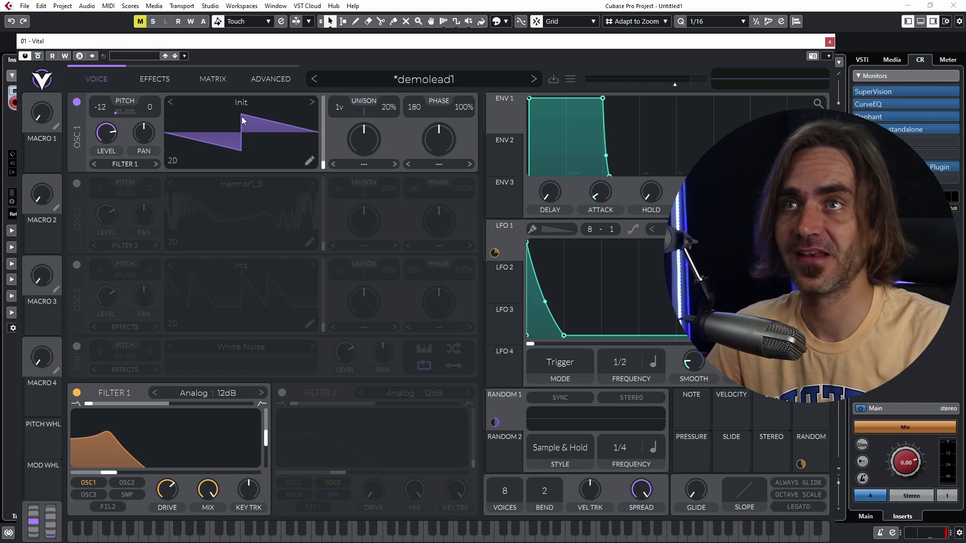
pyautogui.moveTo(414, 111); pyautogui.dragTo(393, 163)
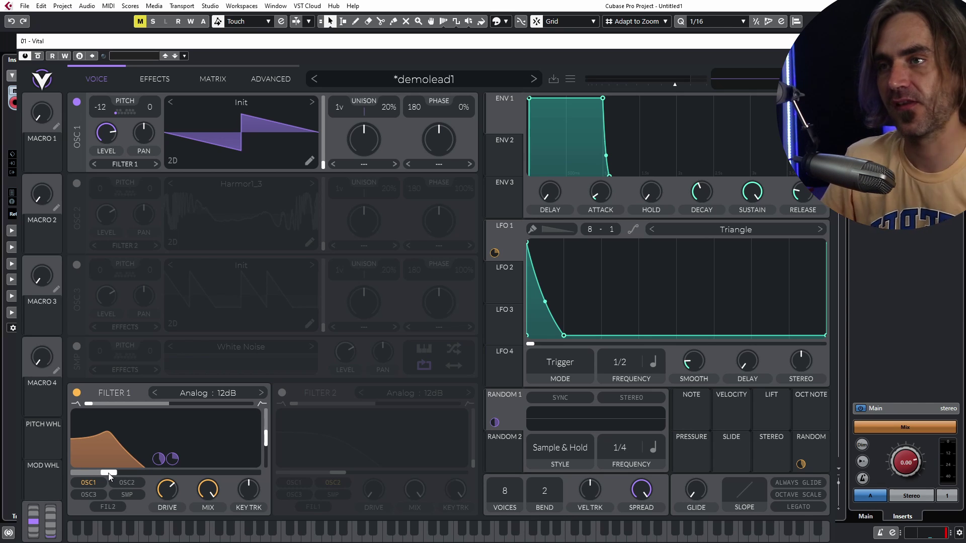
# - Select LFO 2 and change its shape to the Sin preset
pyautogui.moveTo(510, 316)
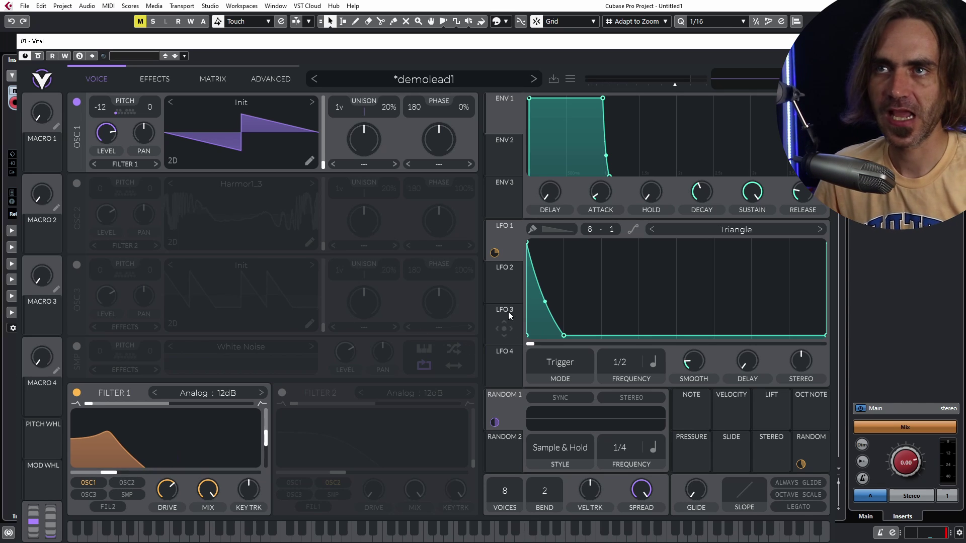
pyautogui.click(498, 286)
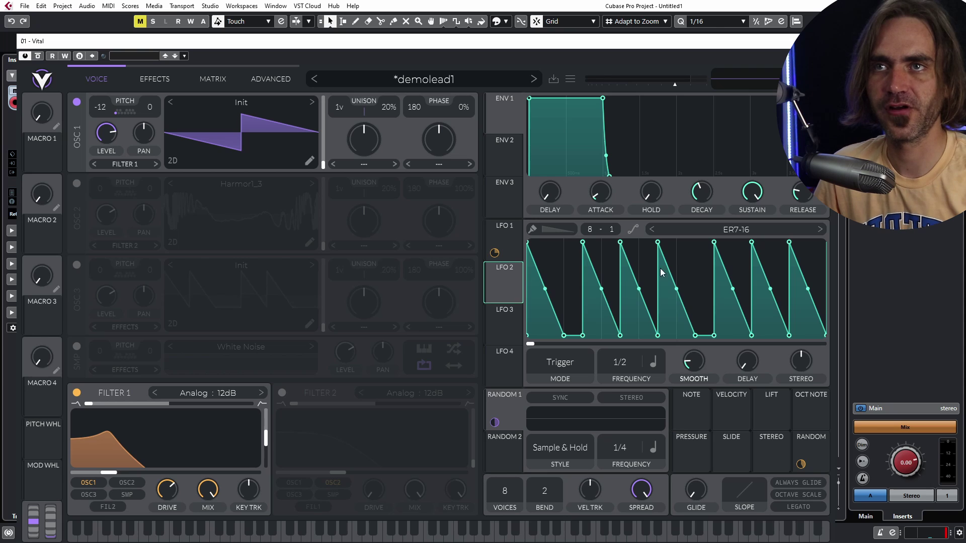
pyautogui.click(734, 230)
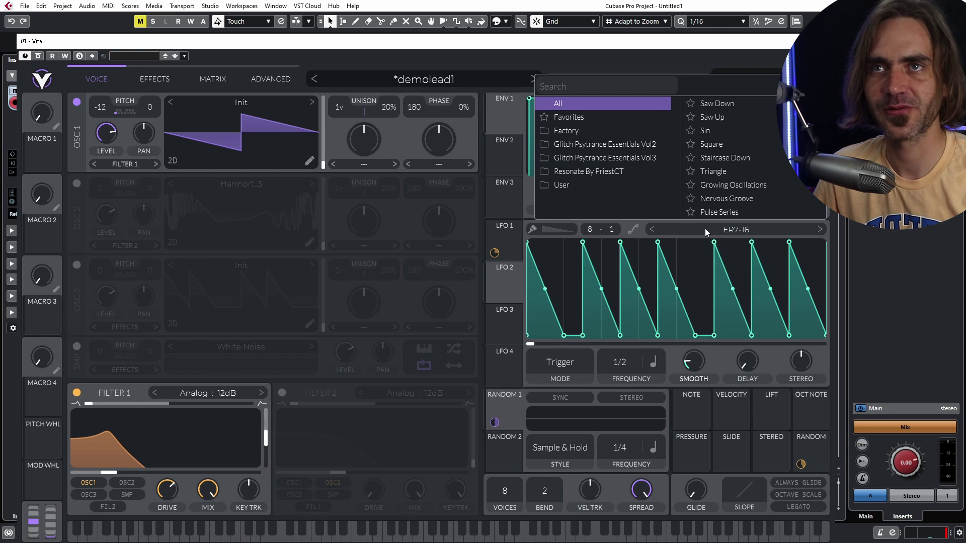
pyautogui.click(753, 129)
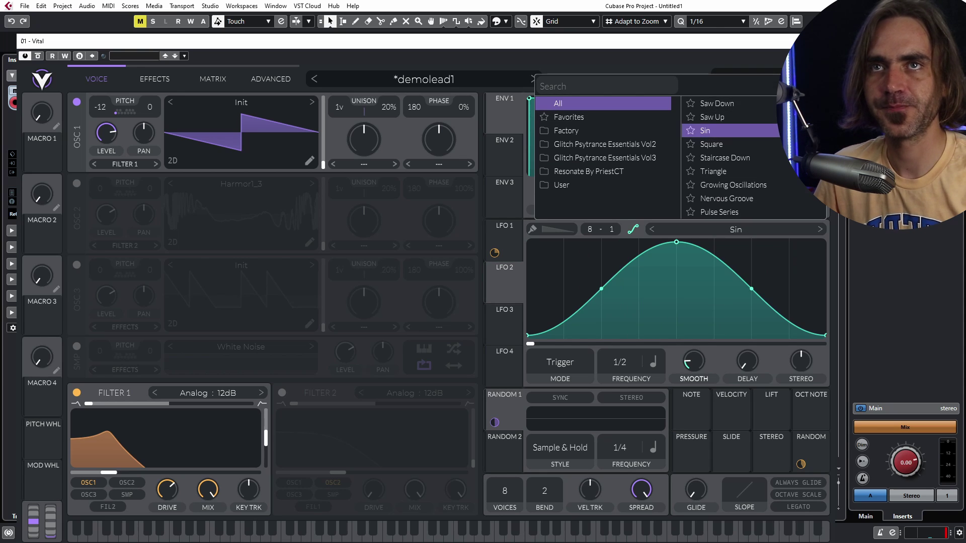
pyautogui.click(396, 321)
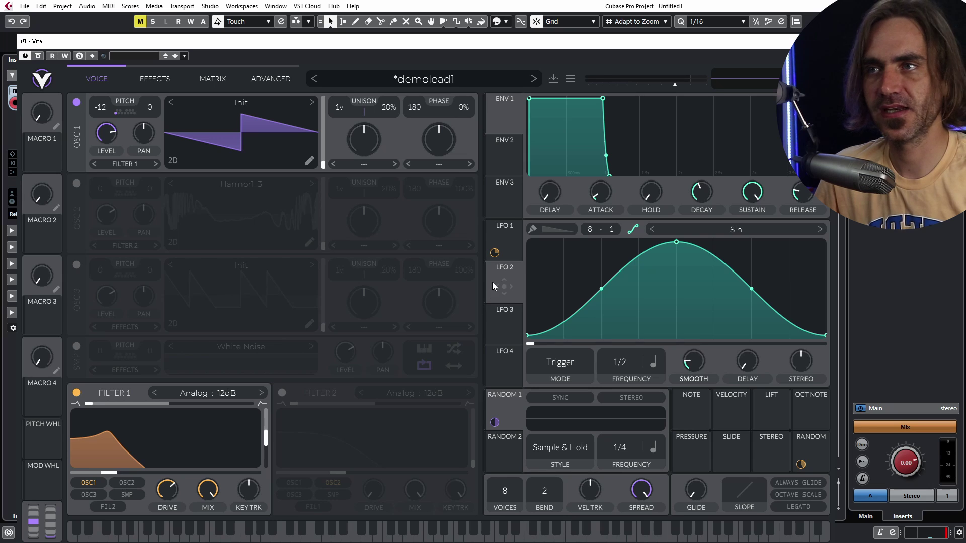
# - Disable Filter 1 and enable Filter 2 with oscillator 1 as its only input
pyautogui.moveTo(494, 286); pyautogui.dragTo(59, 378)
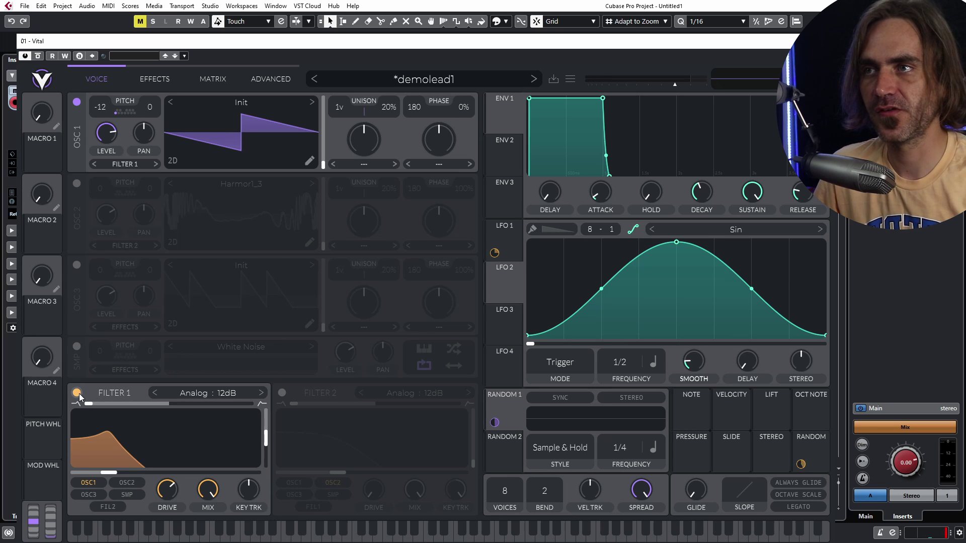
pyautogui.click(78, 392)
pyautogui.click(282, 392)
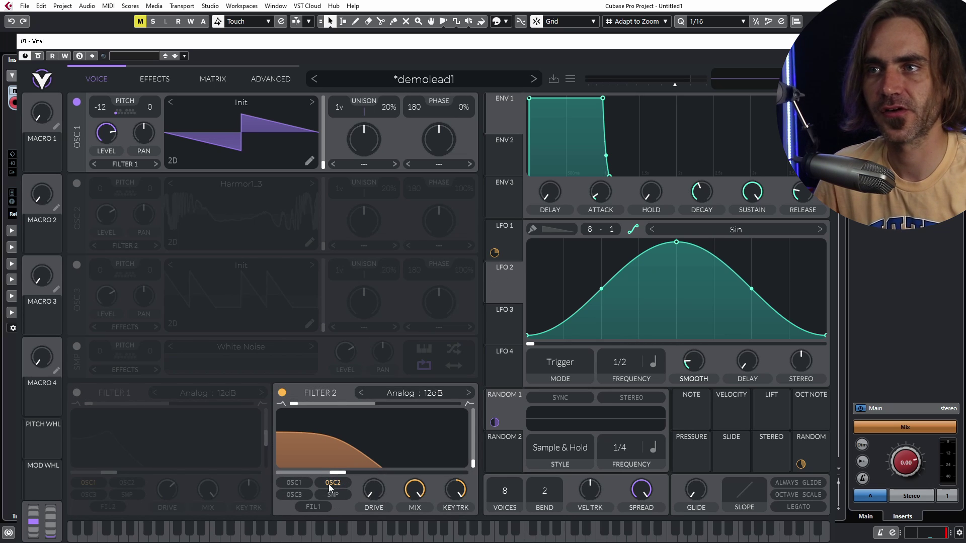
pyautogui.click(294, 482)
pyautogui.click(333, 484)
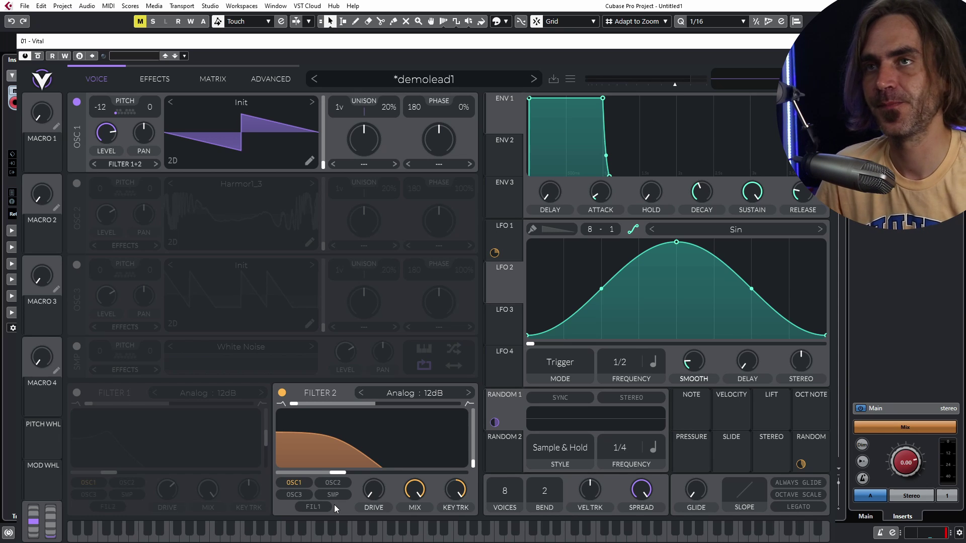
# - Assign LFO 2 to Filter 2's cutoff and set the LFO's mode to Sync
pyautogui.moveTo(506, 285); pyautogui.dragTo(337, 470)
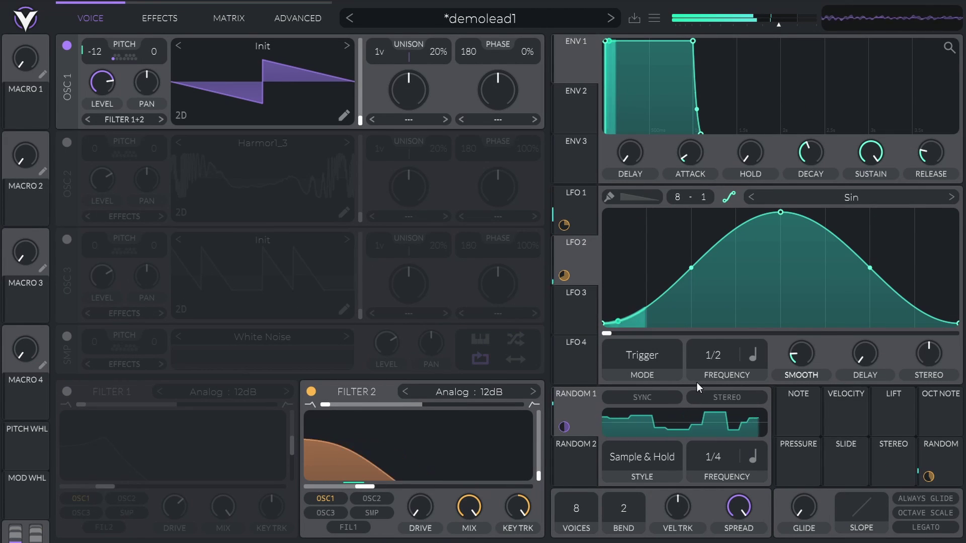
pyautogui.click(624, 356)
pyautogui.click(622, 406)
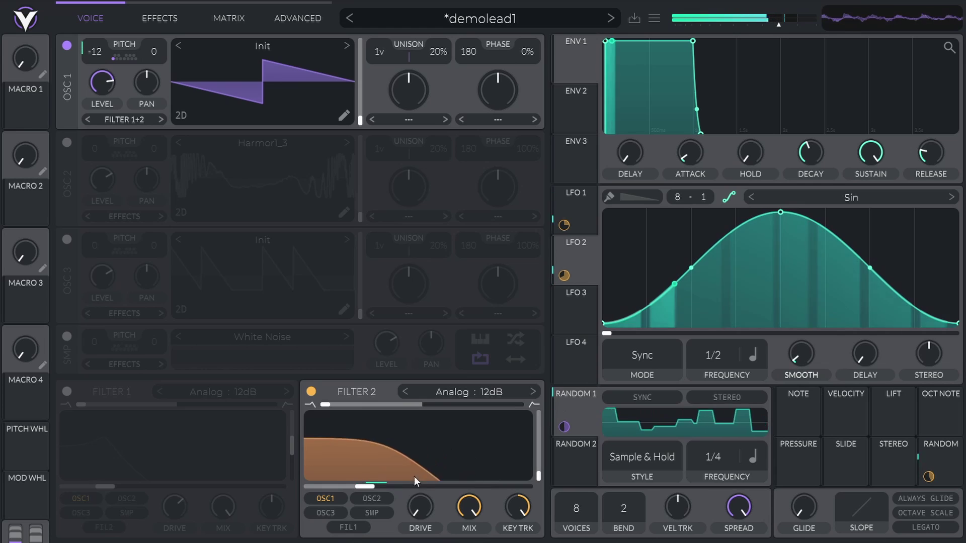
# - Lower Filter 2's cutoff and reduce the LFO 2 modulation amount on it
pyautogui.moveTo(361, 487); pyautogui.dragTo(341, 486)
pyautogui.moveTo(418, 471)
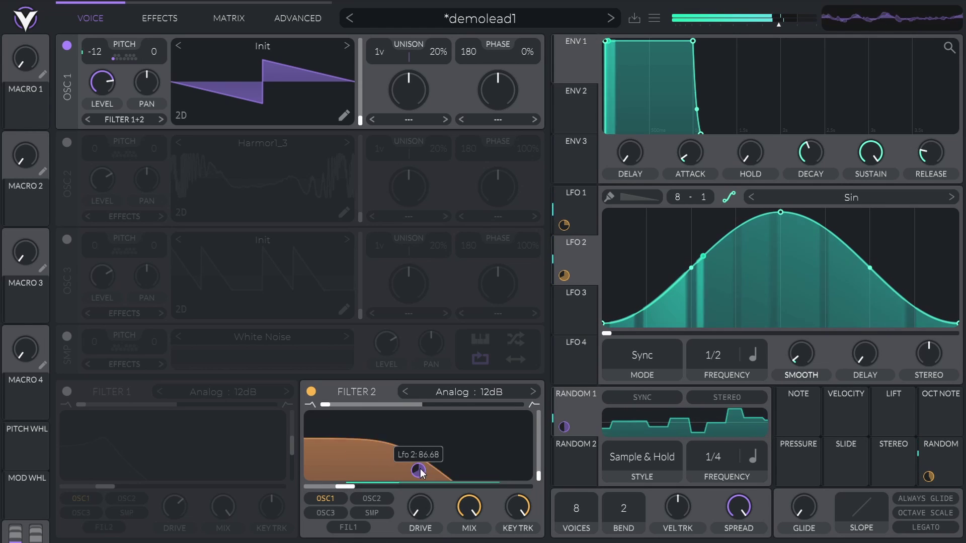
pyautogui.moveTo(419, 471); pyautogui.dragTo(422, 475)
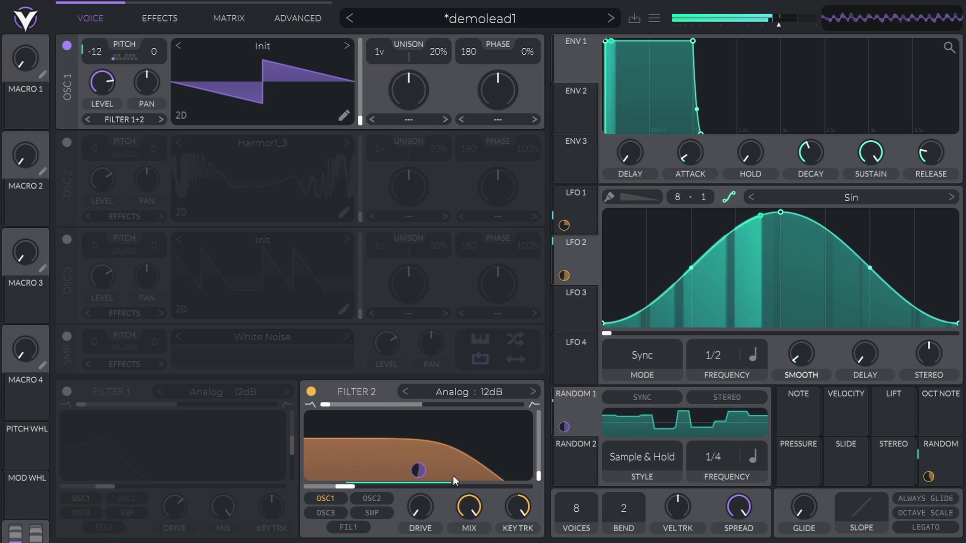
# - Switch LFO 2's frequency to seconds and set it to 4.346 secs
pyautogui.click(757, 359)
pyautogui.click(759, 379)
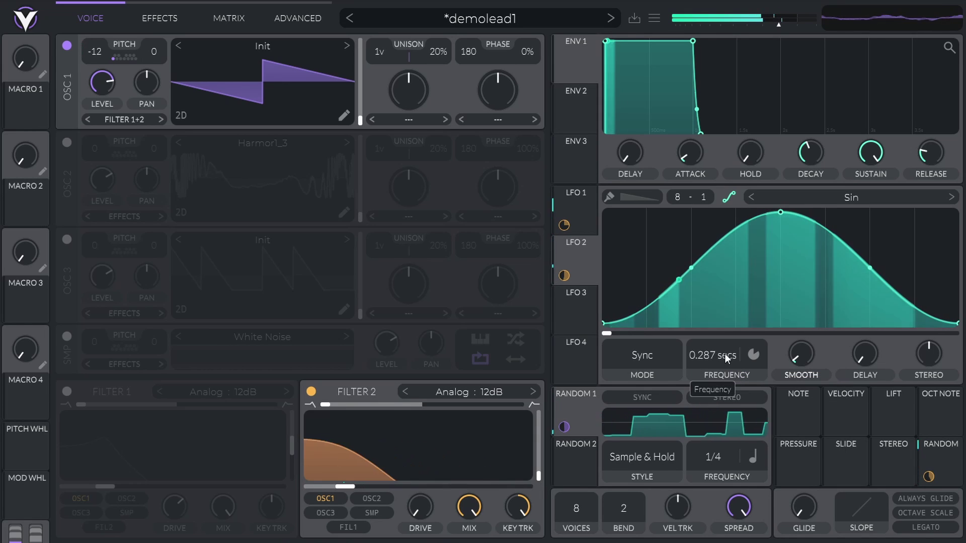
pyautogui.moveTo(725, 356); pyautogui.dragTo(717, 354)
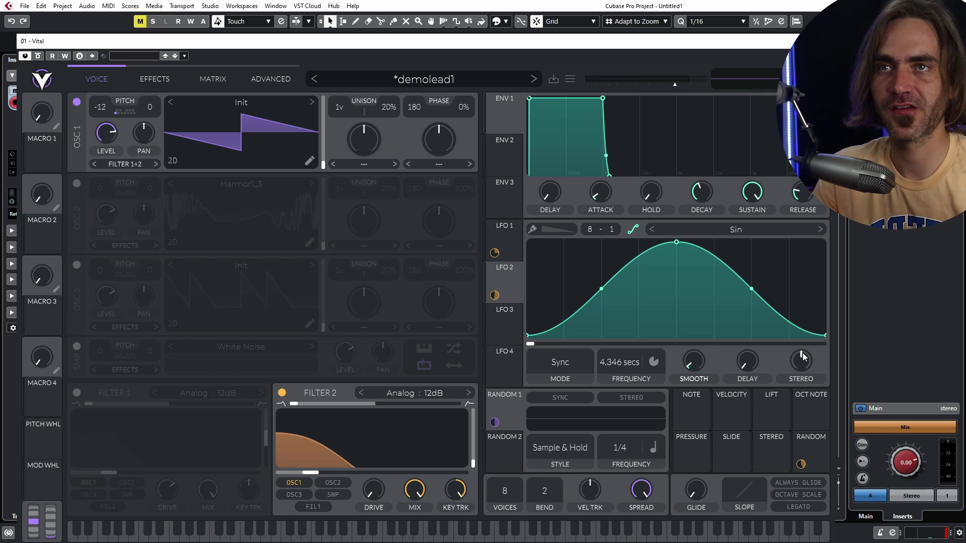
# - Raise LFO 2's Stereo amount, resetting it to its default once and raising it again
pyautogui.moveTo(803, 357); pyautogui.dragTo(834, 286)
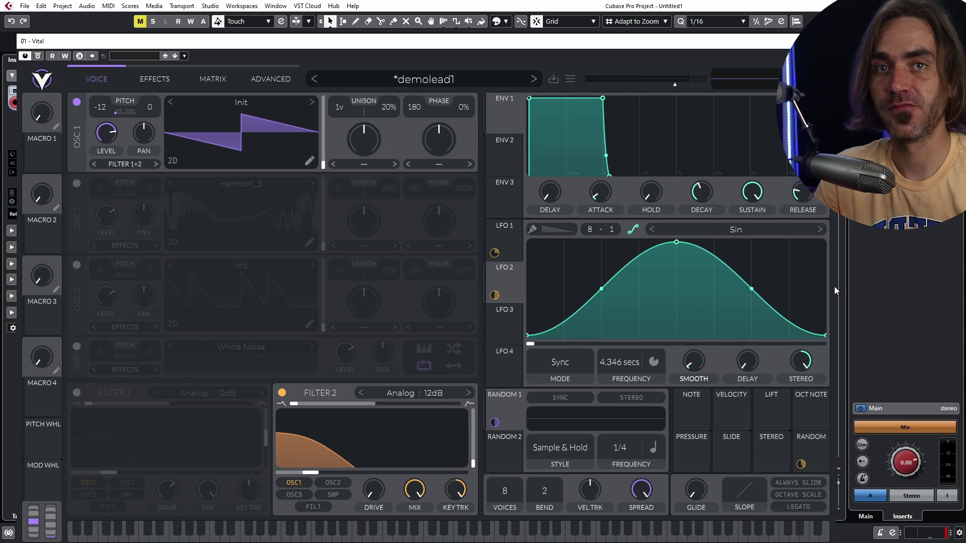
pyautogui.moveTo(795, 359); pyautogui.dragTo(804, 364)
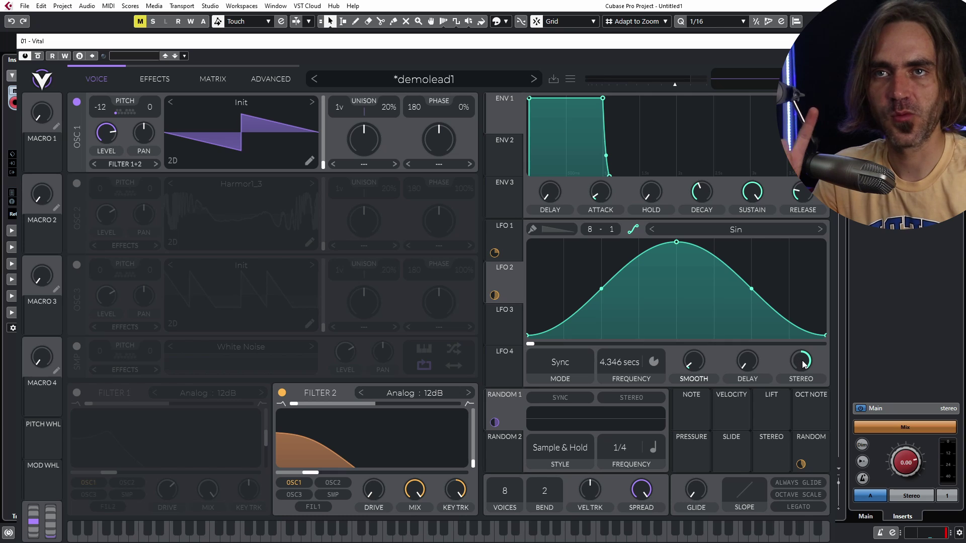
pyautogui.doubleClick(783, 360)
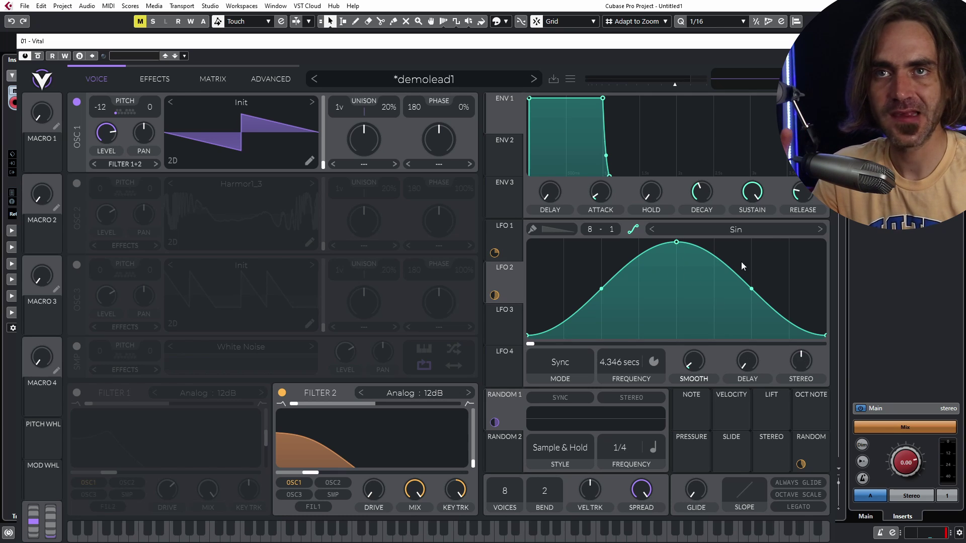
pyautogui.moveTo(801, 361); pyautogui.dragTo(802, 354)
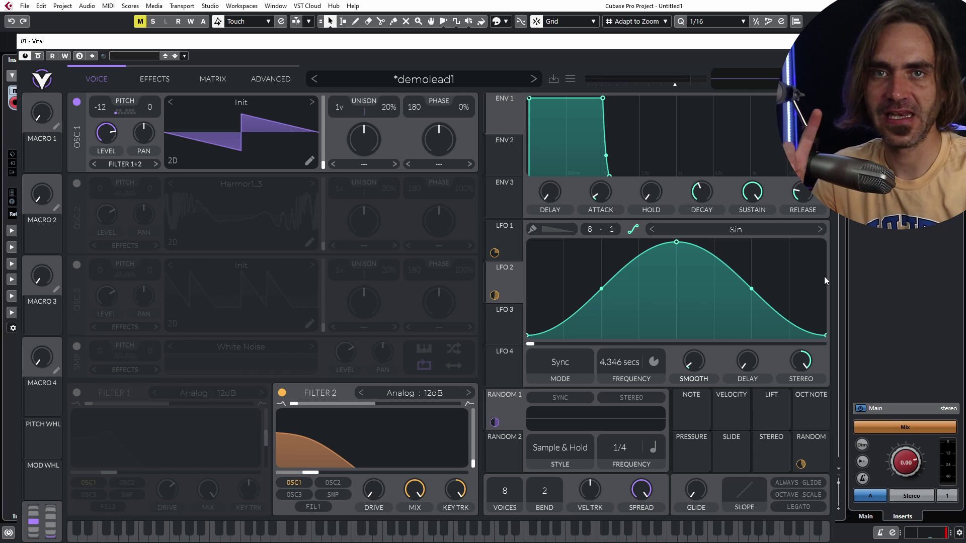
pyautogui.moveTo(804, 354)
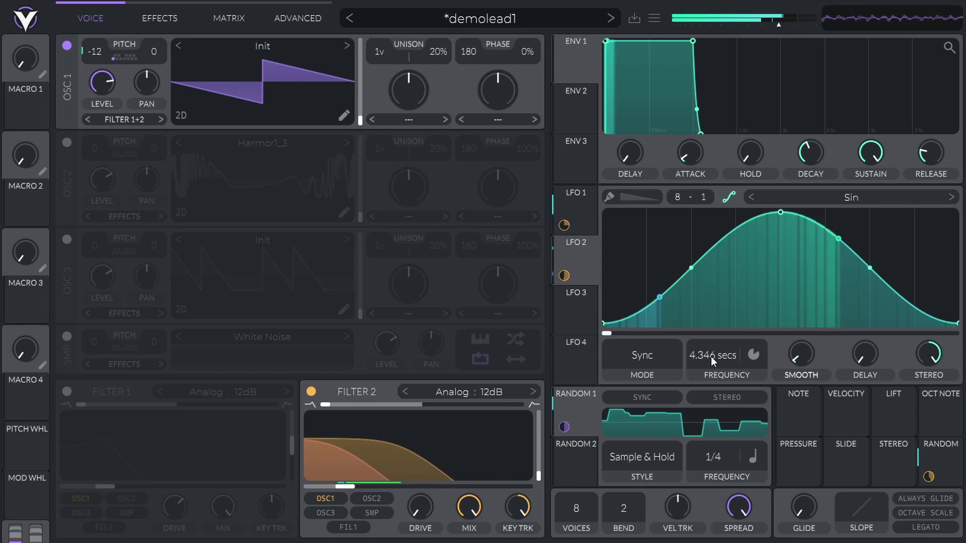
# - Sweep LFO 2's frequency back and forth between very short and long cycle times, ending at 69.55 secs
pyautogui.moveTo(711, 357)
pyautogui.mouseDown()
pyautogui.moveTo(741, 338)
pyautogui.moveTo(699, 375)
pyautogui.moveTo(731, 336)
pyautogui.moveTo(702, 373)
pyautogui.moveTo(726, 333)
pyautogui.moveTo(709, 357)
pyautogui.mouseUp()
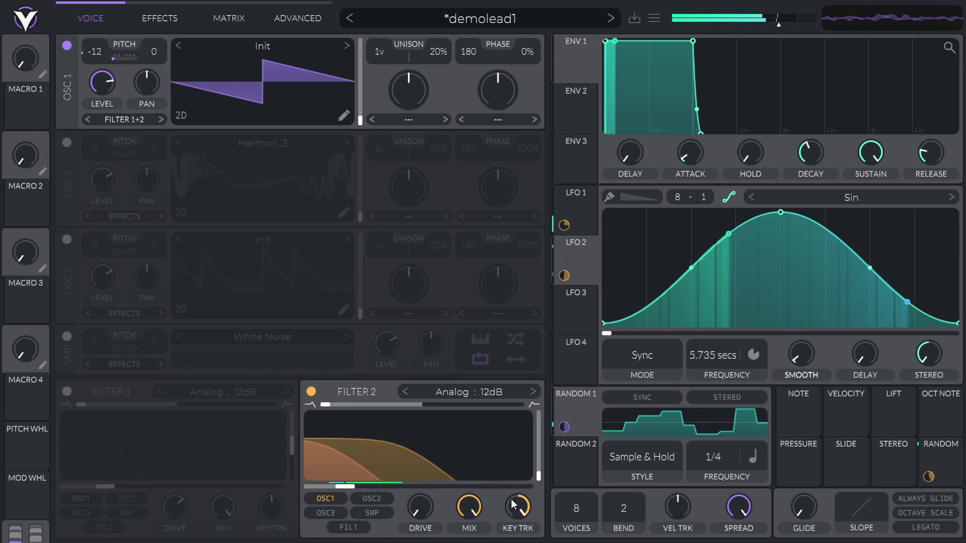
pyautogui.scroll(4, 719, 361)
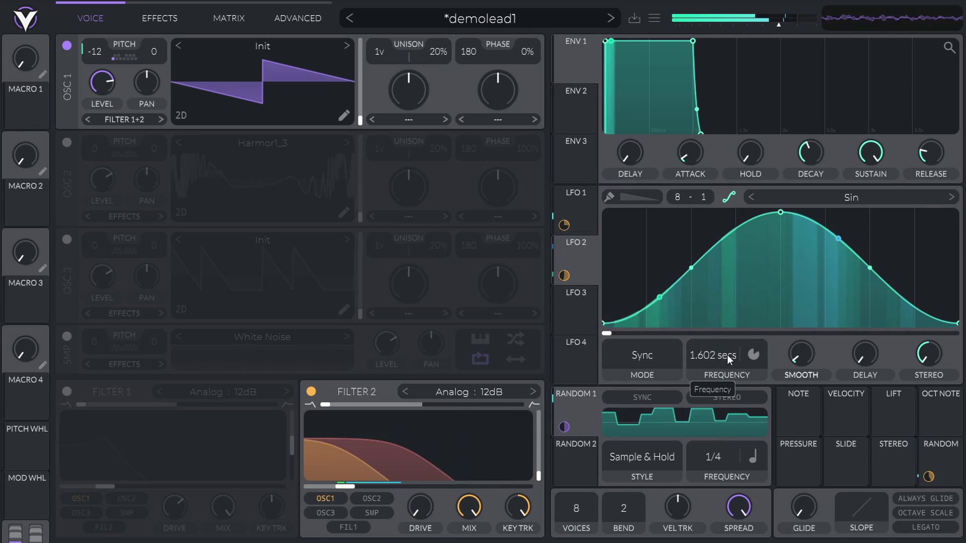
pyautogui.scroll(4, 733, 358)
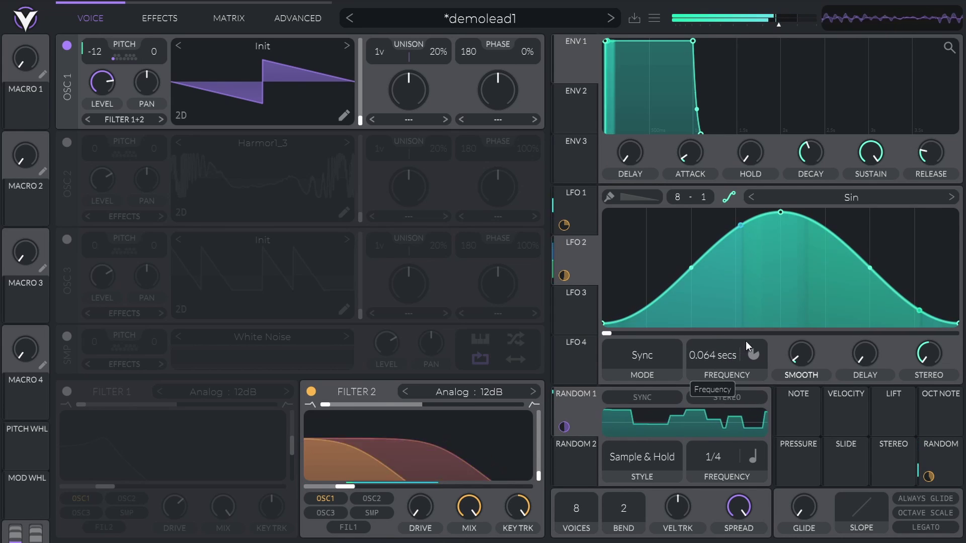
pyautogui.scroll(-10, 748, 346)
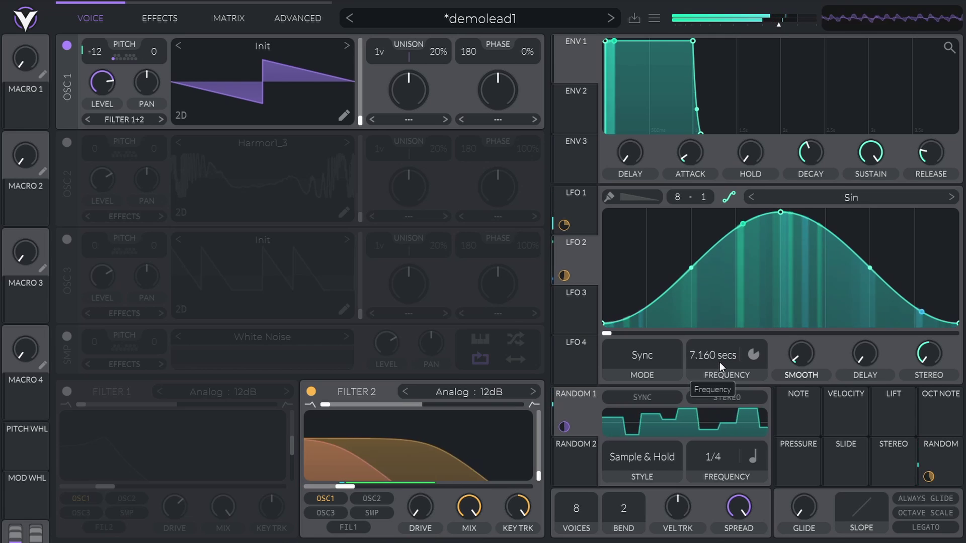
pyautogui.scroll(4, 729, 359)
pyautogui.scroll(-4, 726, 357)
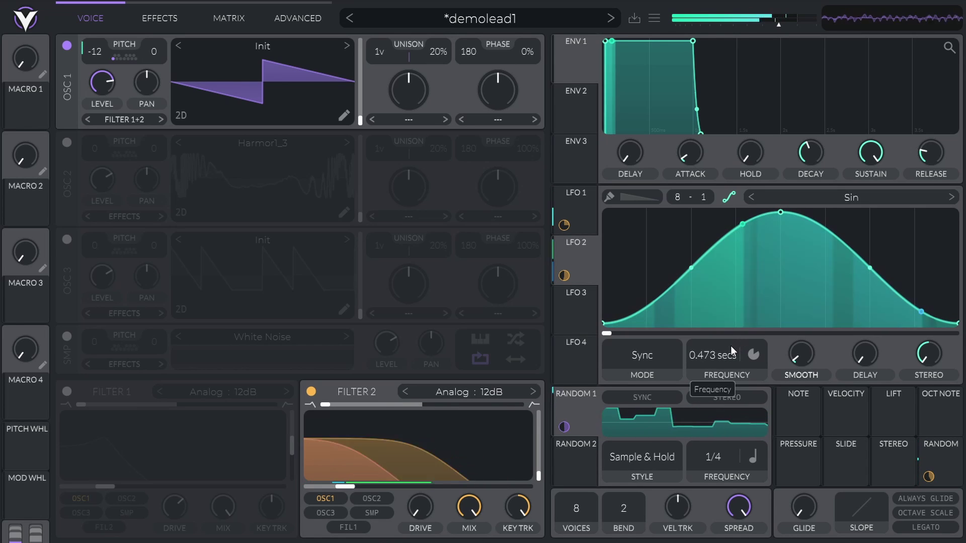
pyautogui.scroll(-5, 726, 355)
pyautogui.scroll(12, 728, 352)
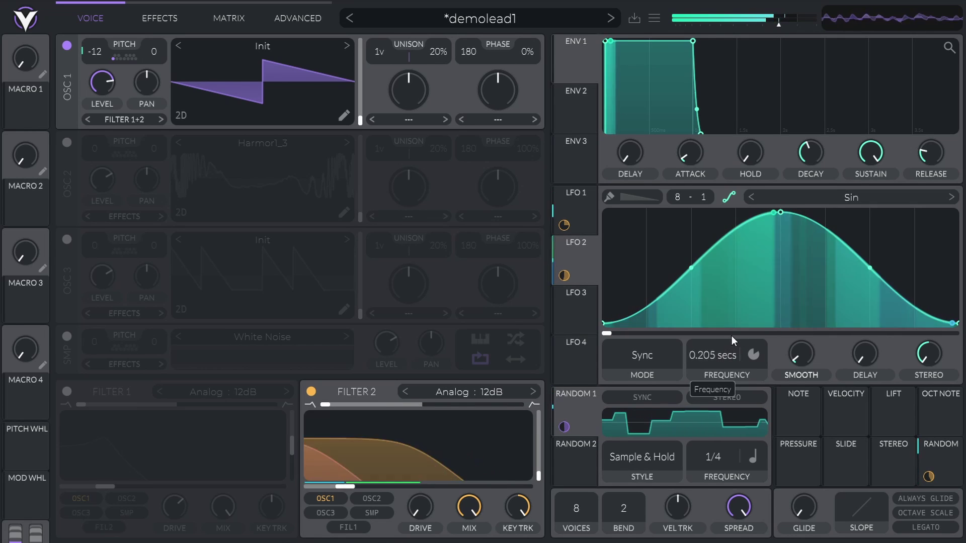
pyautogui.scroll(-11, 712, 357)
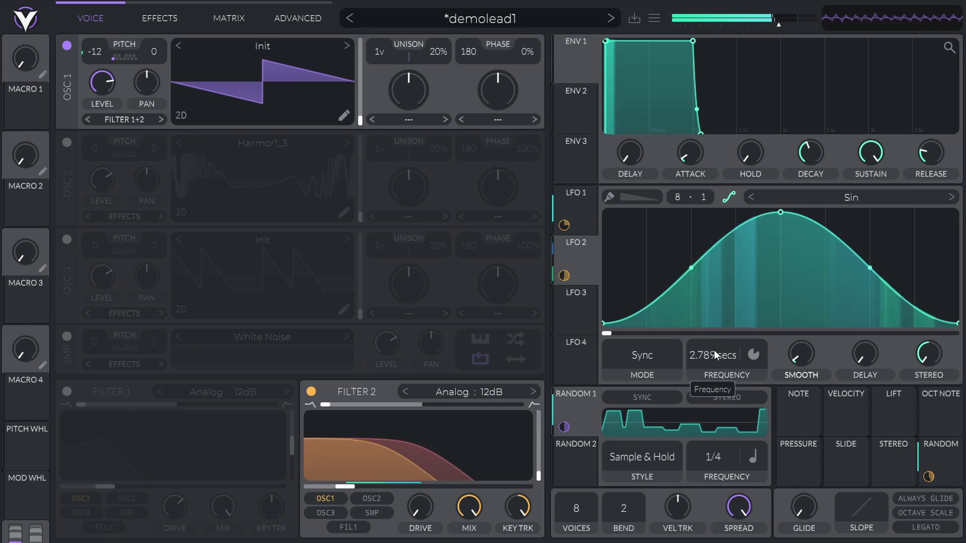
pyautogui.scroll(9, 712, 358)
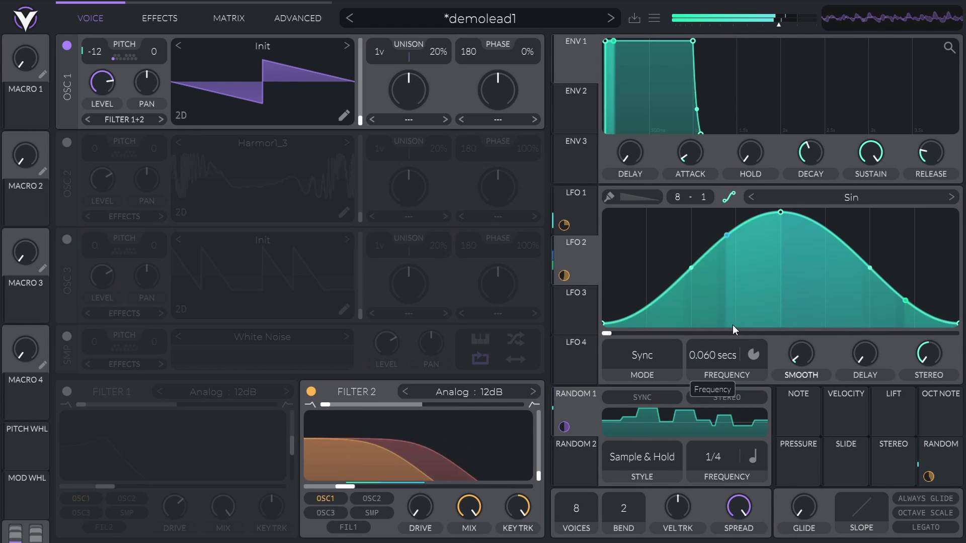
pyautogui.scroll(-4, 723, 350)
pyautogui.scroll(-2, 723, 348)
pyautogui.scroll(3, 722, 352)
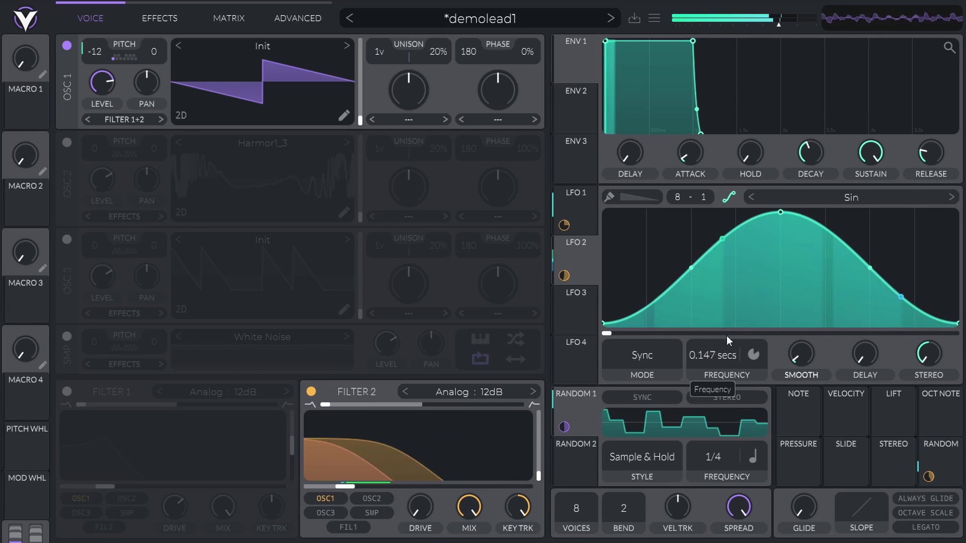
pyautogui.scroll(-2, 720, 354)
pyautogui.scroll(5, 719, 353)
pyautogui.scroll(-3, 727, 343)
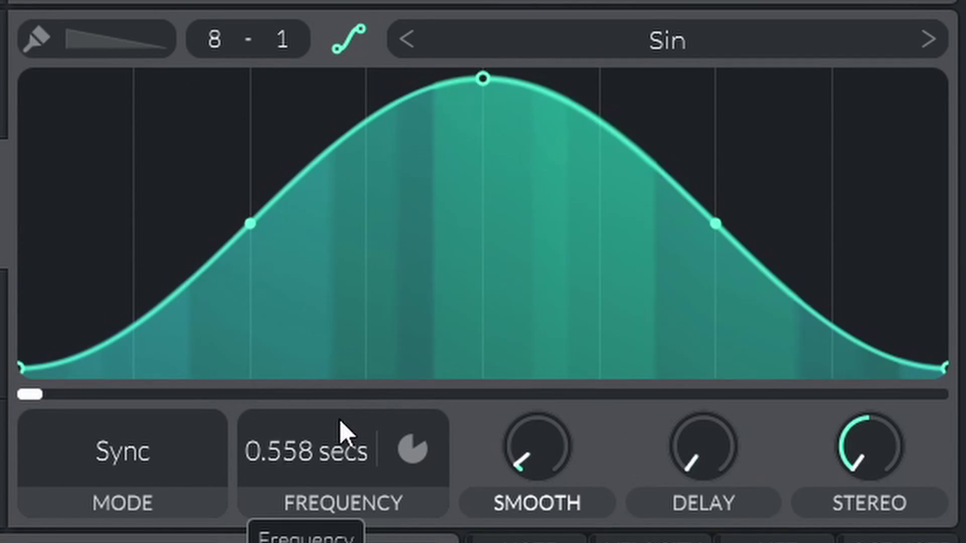
pyautogui.scroll(-5, 327, 438)
pyautogui.scroll(3, 302, 456)
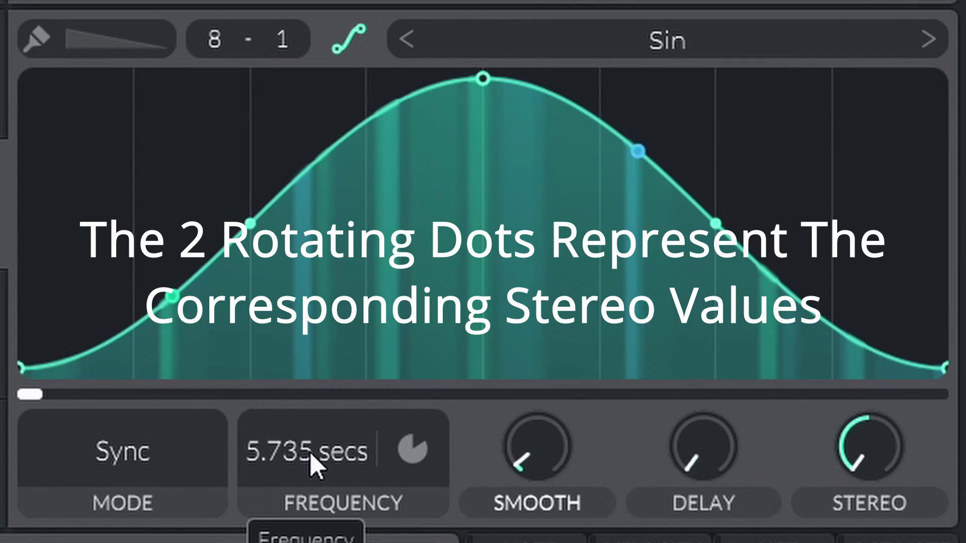
pyautogui.scroll(2, 327, 448)
pyautogui.scroll(2, 345, 443)
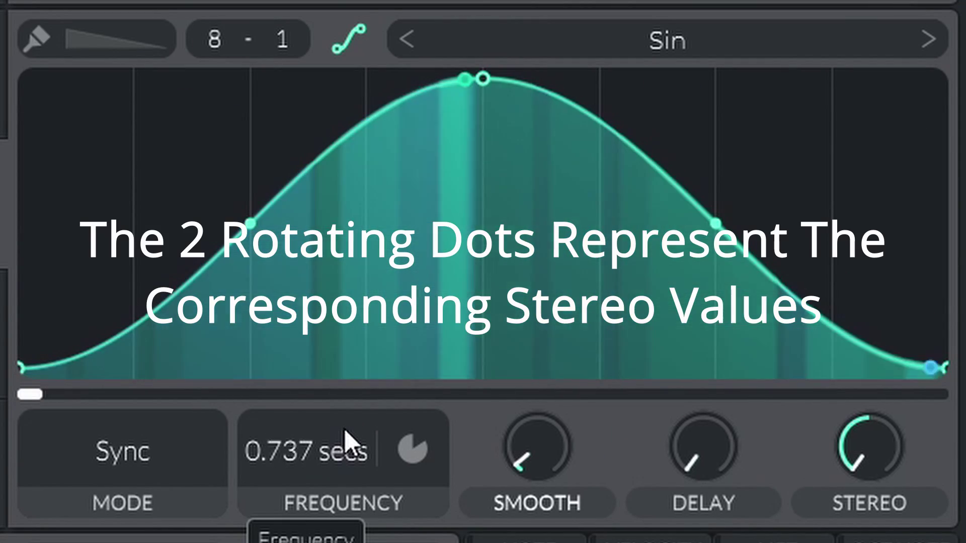
pyautogui.scroll(4, 353, 419)
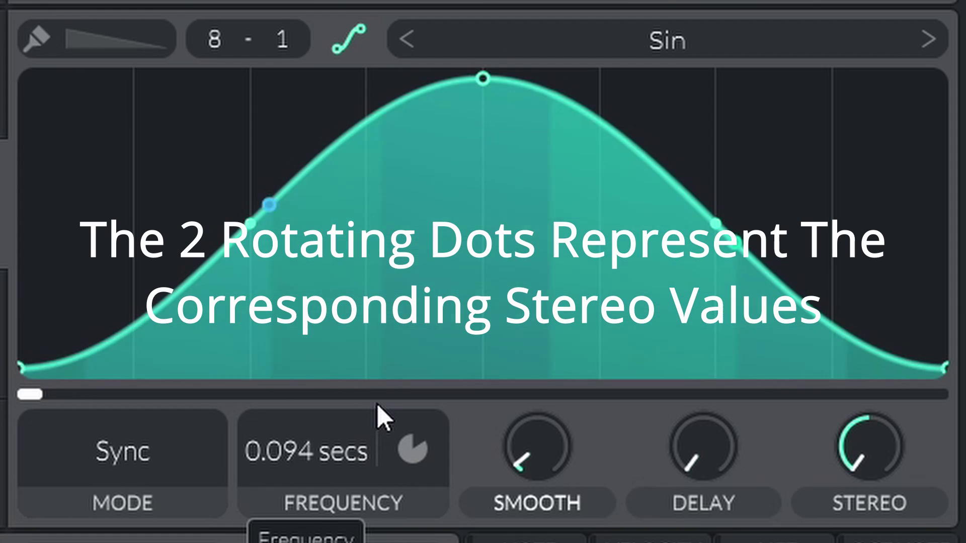
pyautogui.scroll(-1, 377, 405)
pyautogui.scroll(-8, 347, 425)
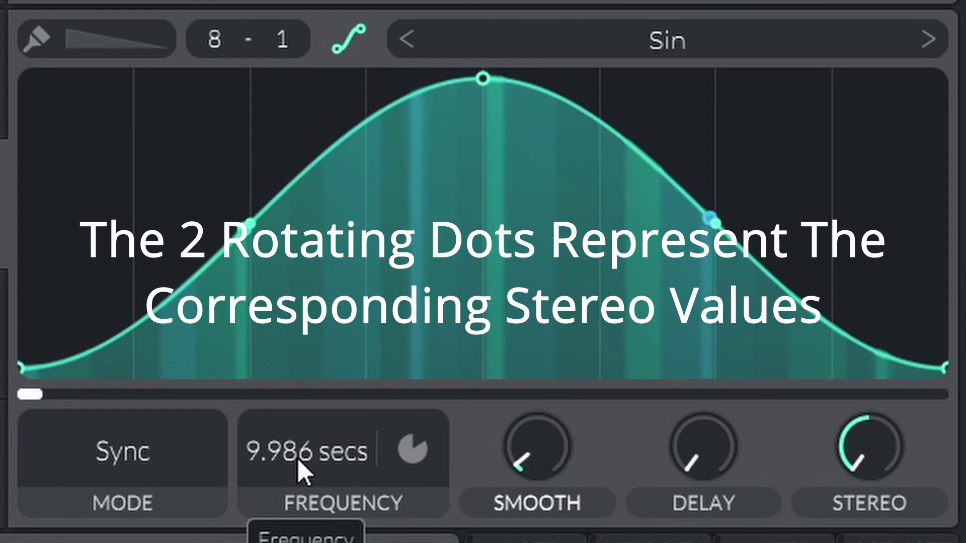
pyautogui.scroll(-1, 277, 471)
pyautogui.scroll(3, 282, 470)
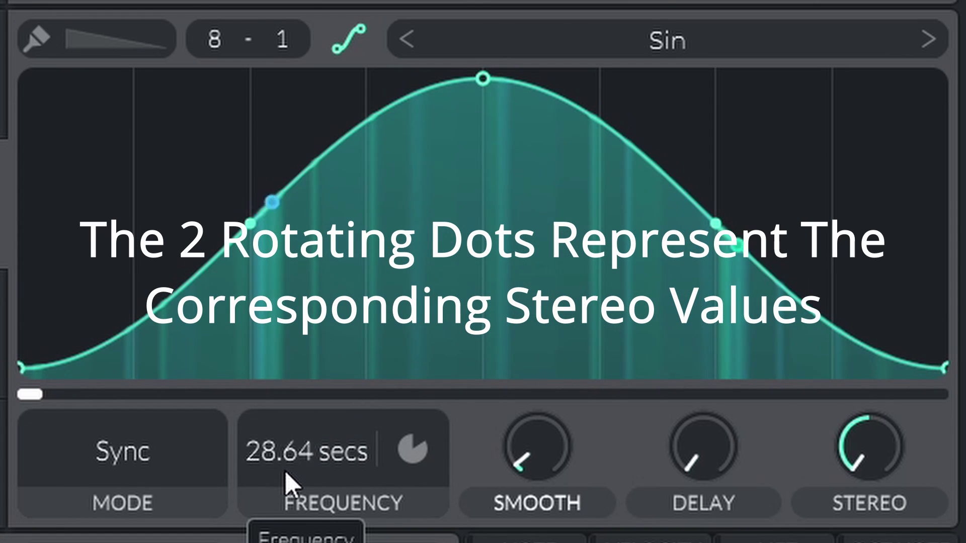
pyautogui.scroll(7, 296, 463)
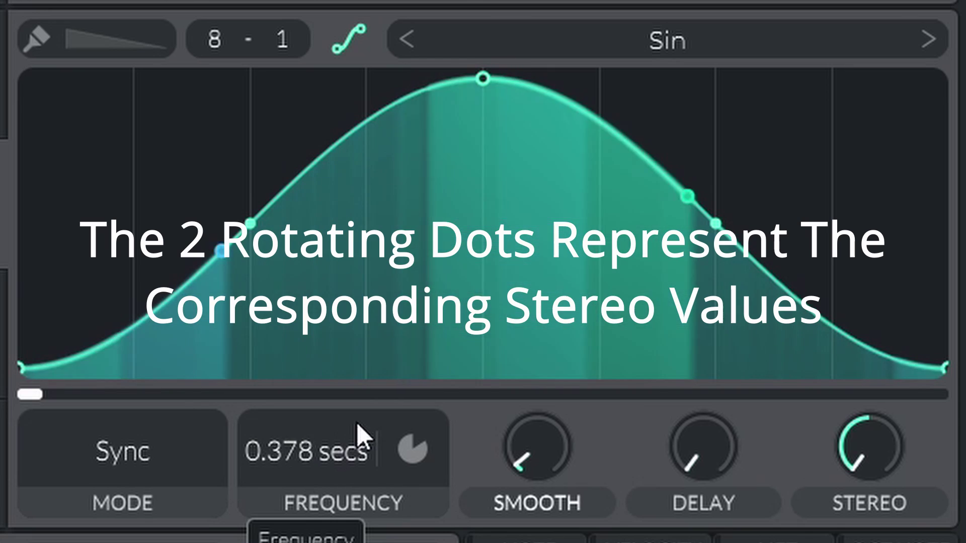
pyautogui.scroll(-1, 352, 426)
pyautogui.scroll(-10, 349, 427)
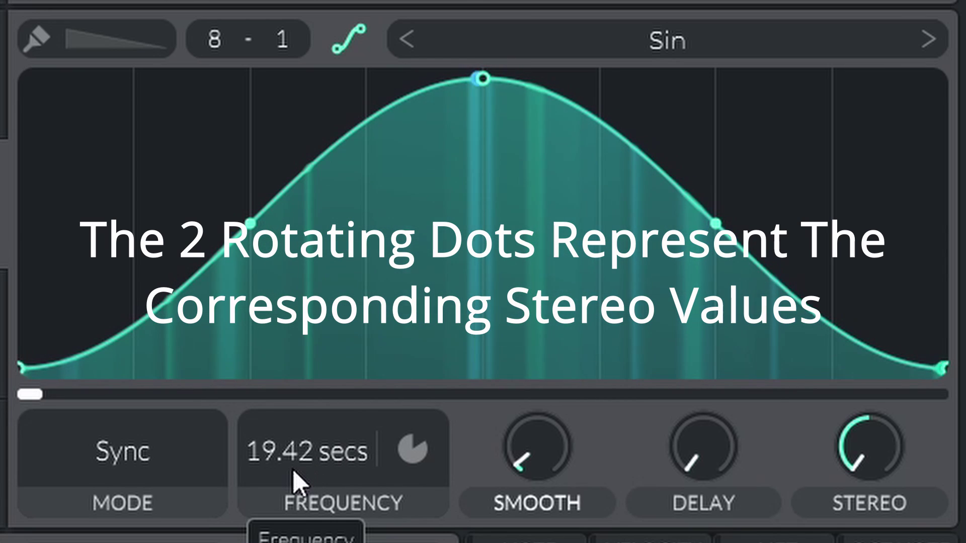
pyautogui.scroll(-1, 259, 498)
pyautogui.scroll(13, 307, 473)
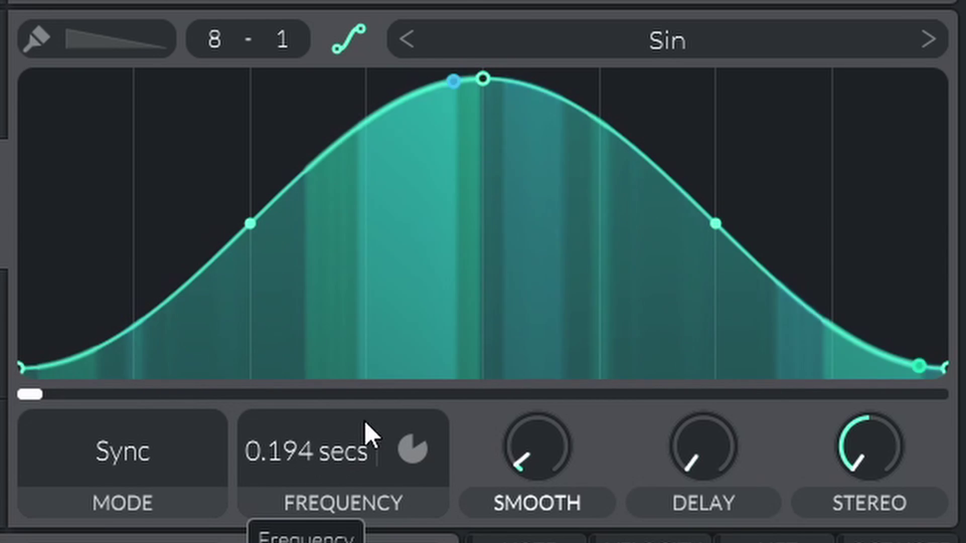
pyautogui.scroll(-4, 347, 437)
pyautogui.scroll(-5, 322, 448)
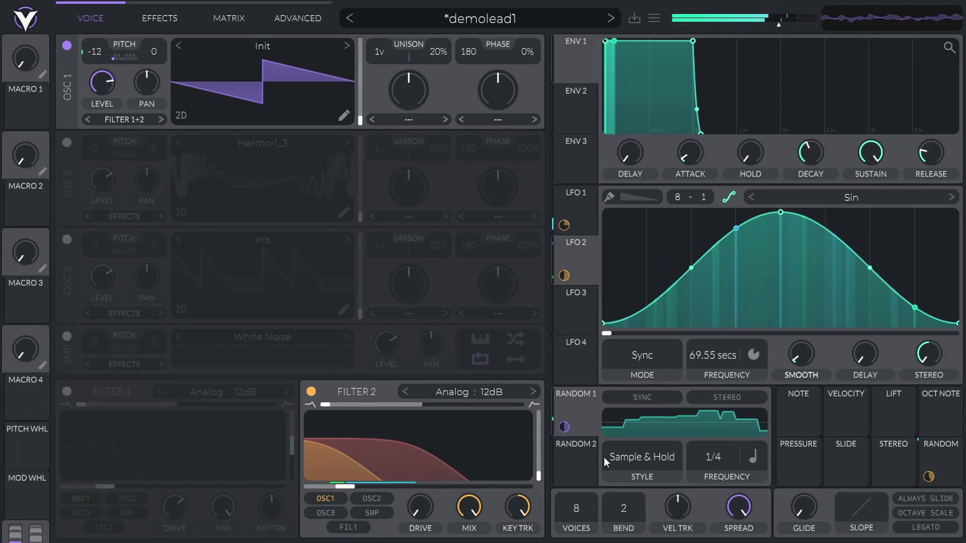
# - Assign Random 2 to LFO 2's frequency and set Random 2's own rate to 1/2
pyautogui.moveTo(662, 402); pyautogui.dragTo(722, 358)
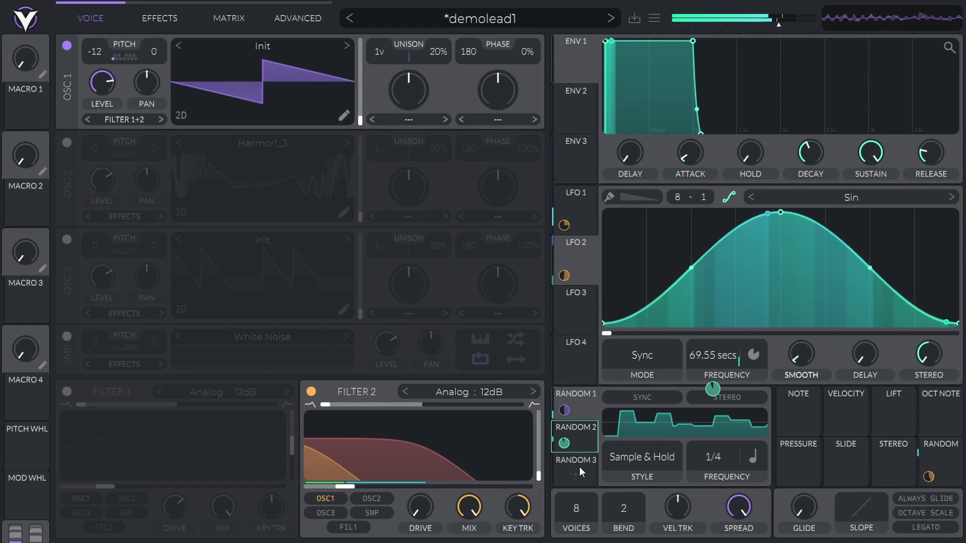
pyautogui.click(582, 443)
pyautogui.scroll(-1, 712, 463)
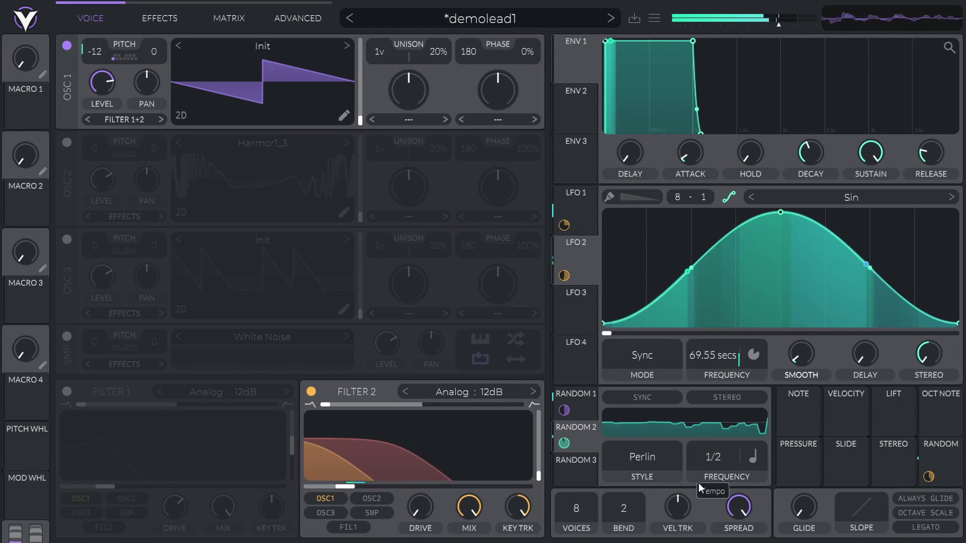
# - Set Random 2 to the Sine Interpolate style with sync enabled, and adjust its modulation amount on LFO 2's frequency
pyautogui.click(640, 458)
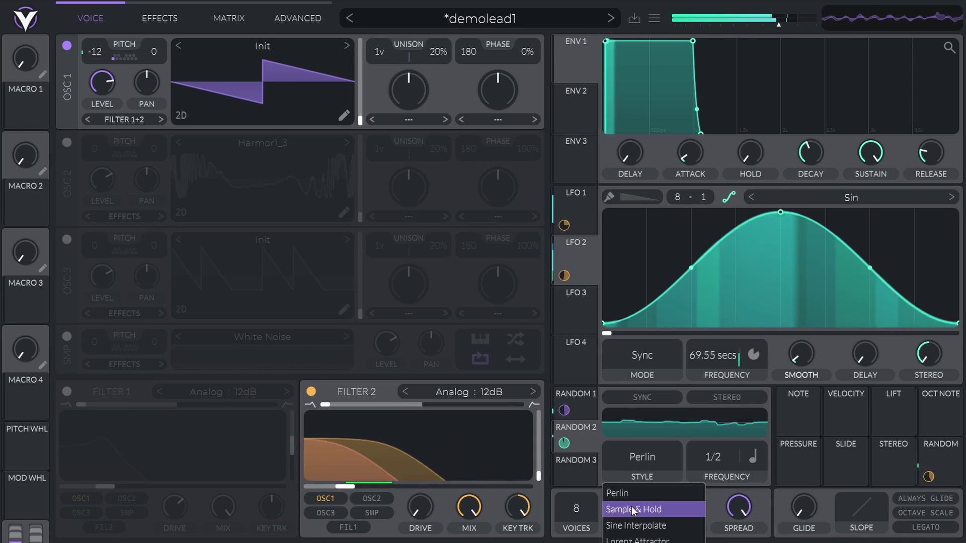
pyautogui.click(635, 530)
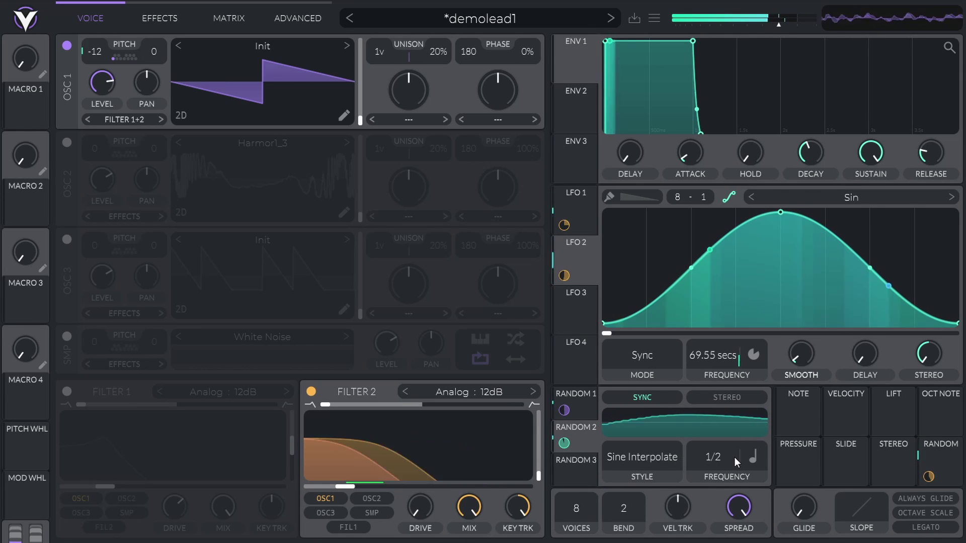
pyautogui.moveTo(564, 444); pyautogui.dragTo(713, 393)
# - Save the preset under the name demolead2
pyautogui.click(633, 18)
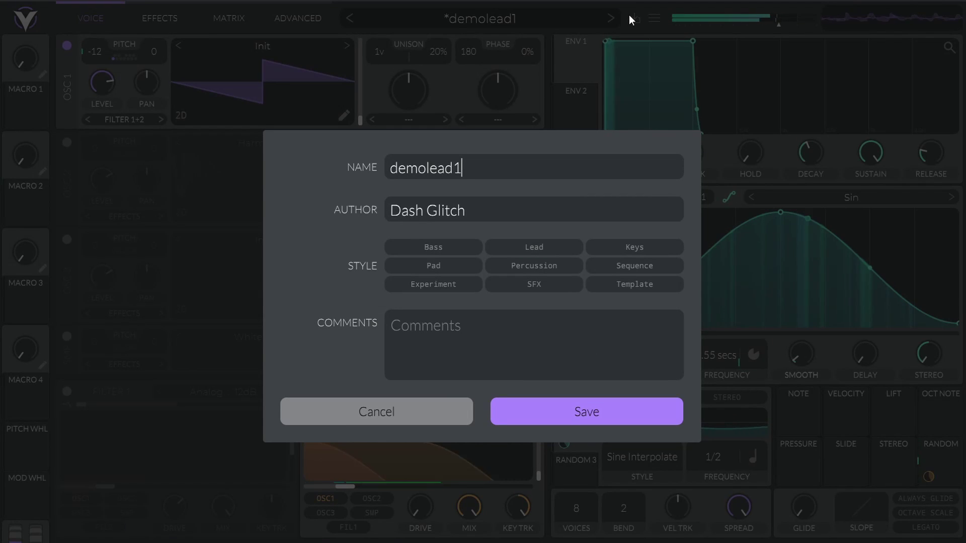
pyautogui.press('BackSpace')
pyautogui.write('2')
pyautogui.press('Return')
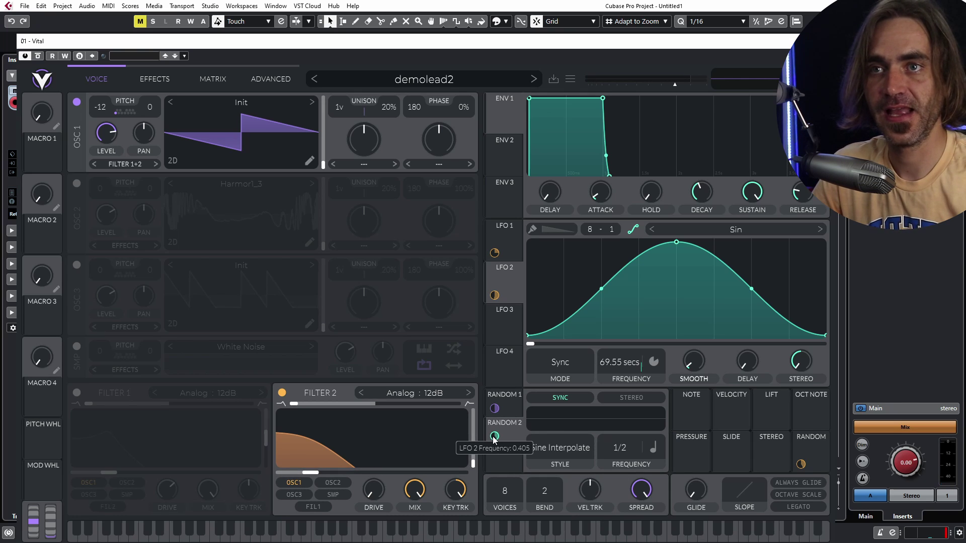
# - Enable the stereo option for Random 2
pyautogui.click(631, 398)
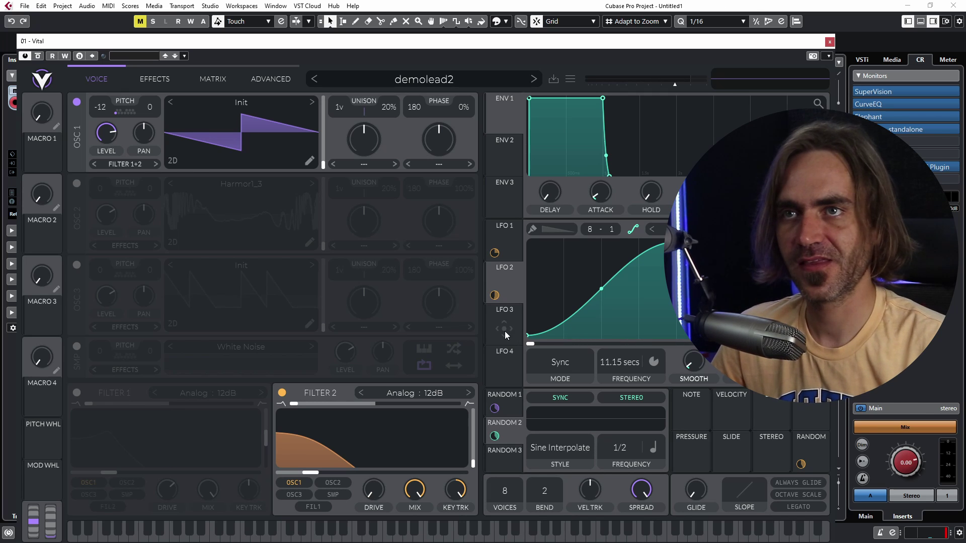
# - Load the Saw Up shape into LFO 3 and close the shape browser
pyautogui.click(505, 327)
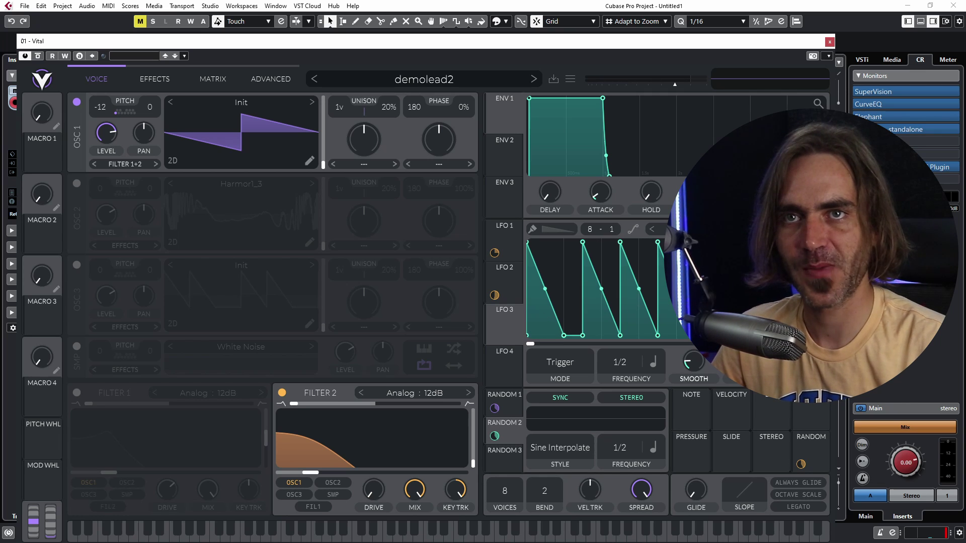
pyautogui.click(720, 229)
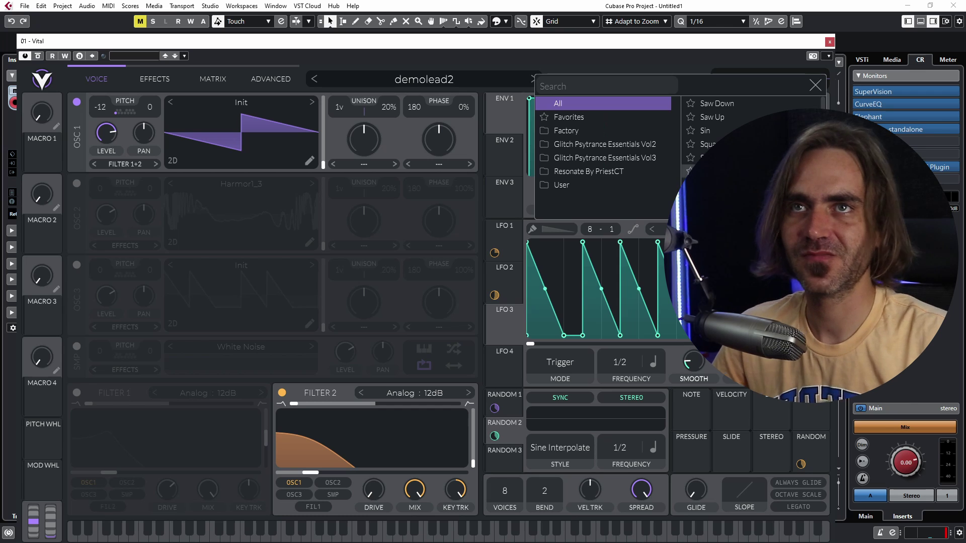
pyautogui.click(714, 119)
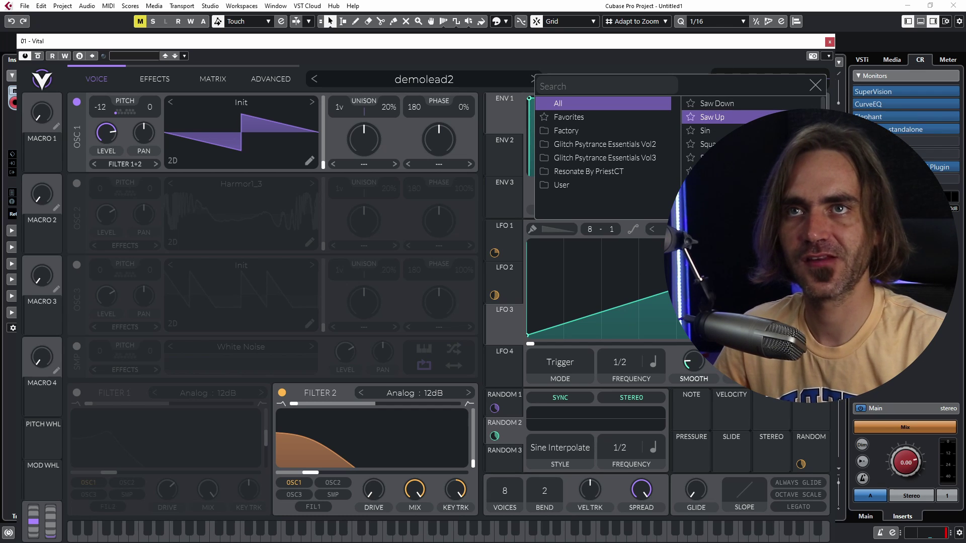
pyautogui.click(764, 71)
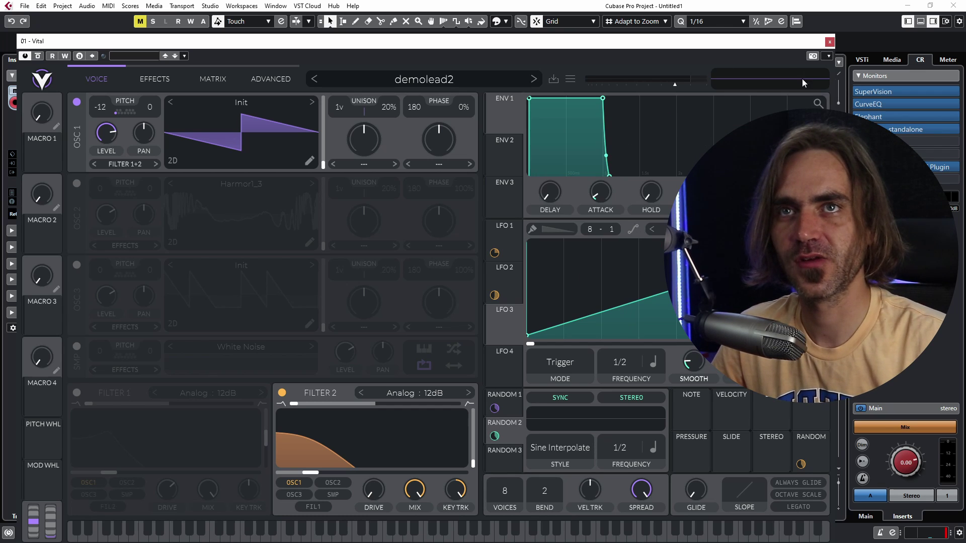
# - Close the Vital 01 synth window, select the Vital 02 track and open its instrument
pyautogui.click(829, 41)
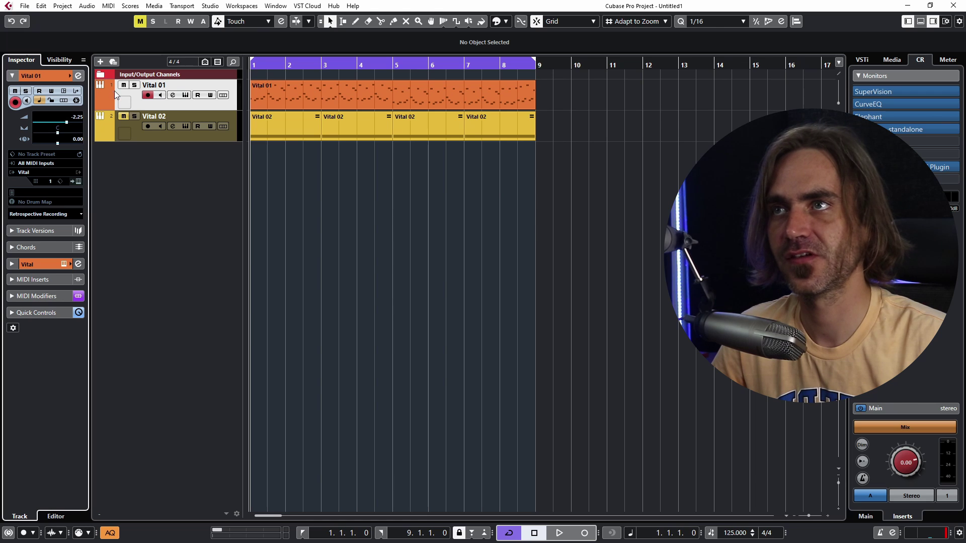
pyautogui.click(155, 138)
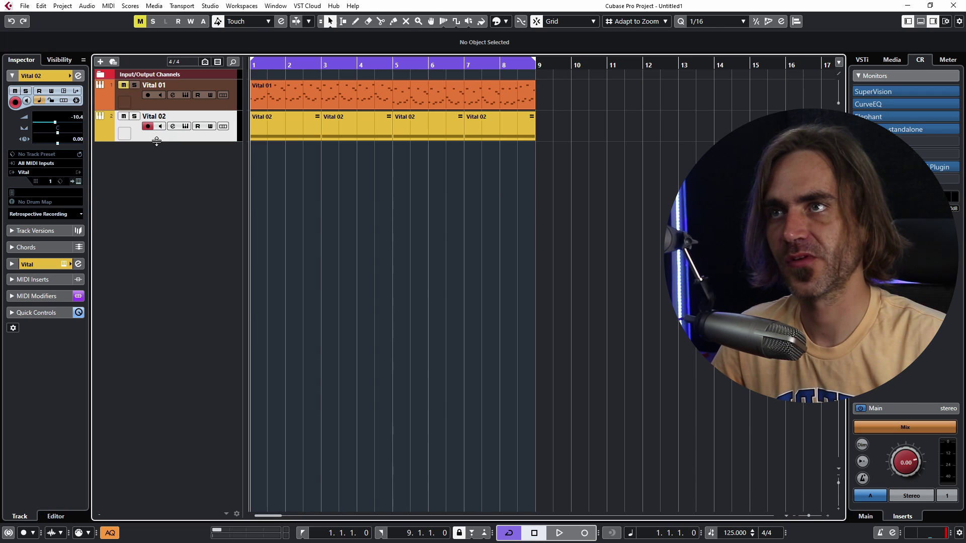
pyautogui.click(79, 182)
# - Enable the White Noise sampler and modulate its level and pitch with LFO 1
pyautogui.click(63, 326)
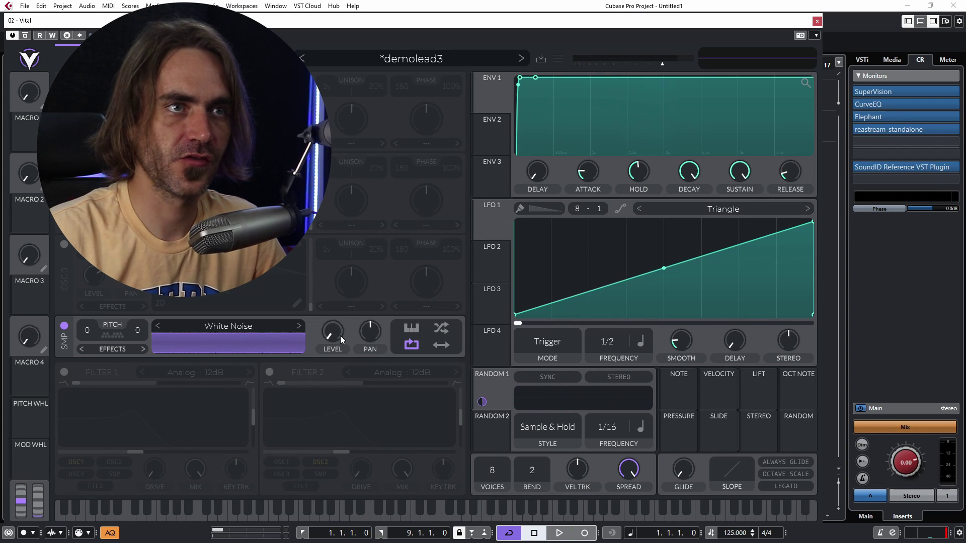
pyautogui.moveTo(491, 224); pyautogui.dragTo(333, 332)
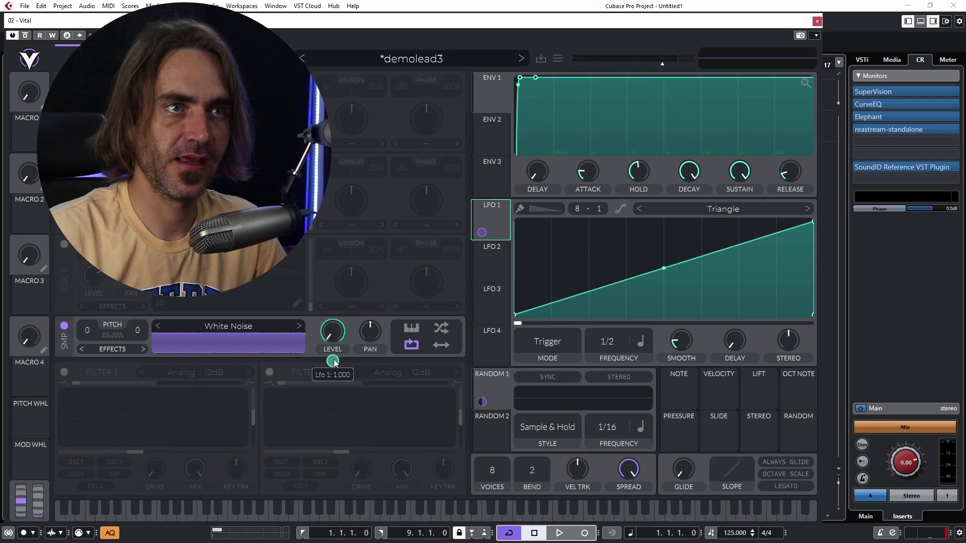
pyautogui.moveTo(482, 232); pyautogui.dragTo(86, 330)
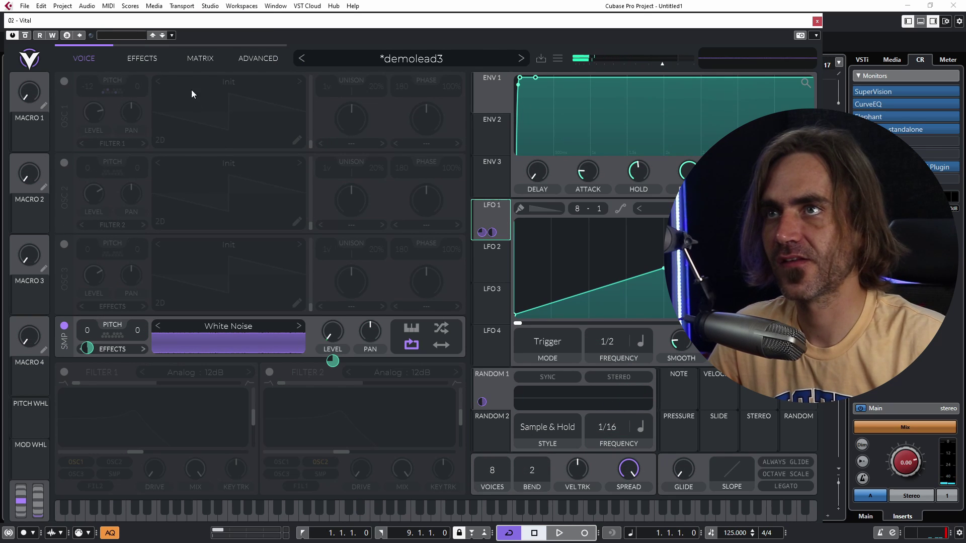
# - Review the patch's effects and voice settings during playback, and stop playback
pyautogui.click(143, 59)
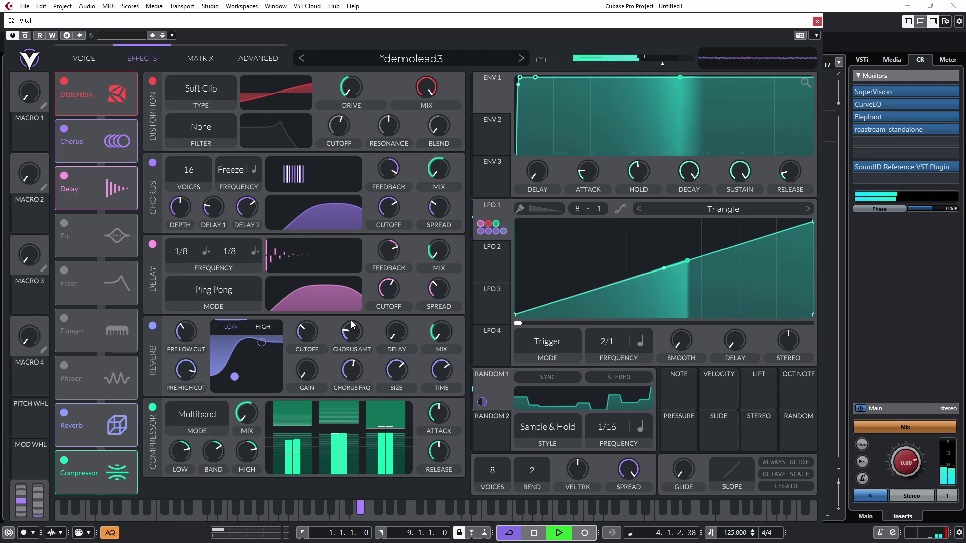
pyautogui.click(86, 59)
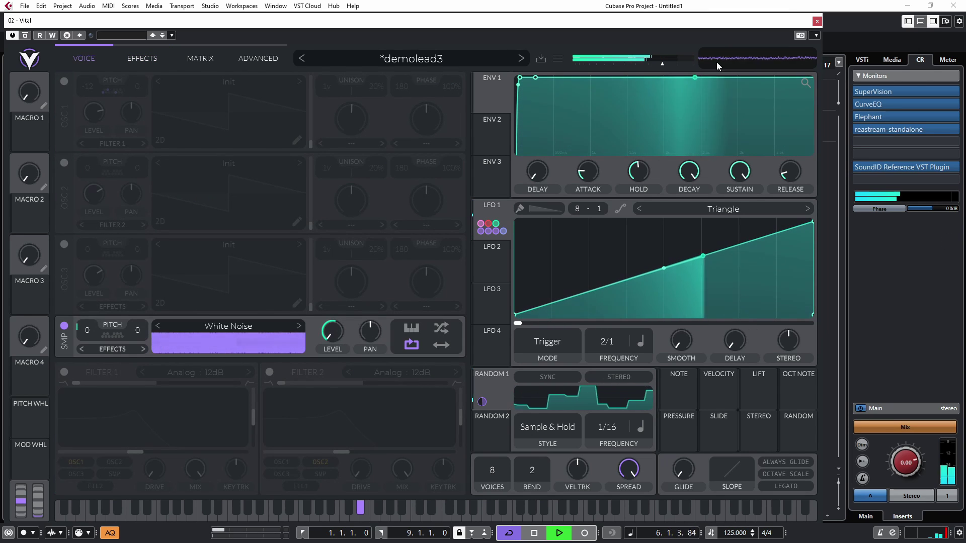
pyautogui.press('space')
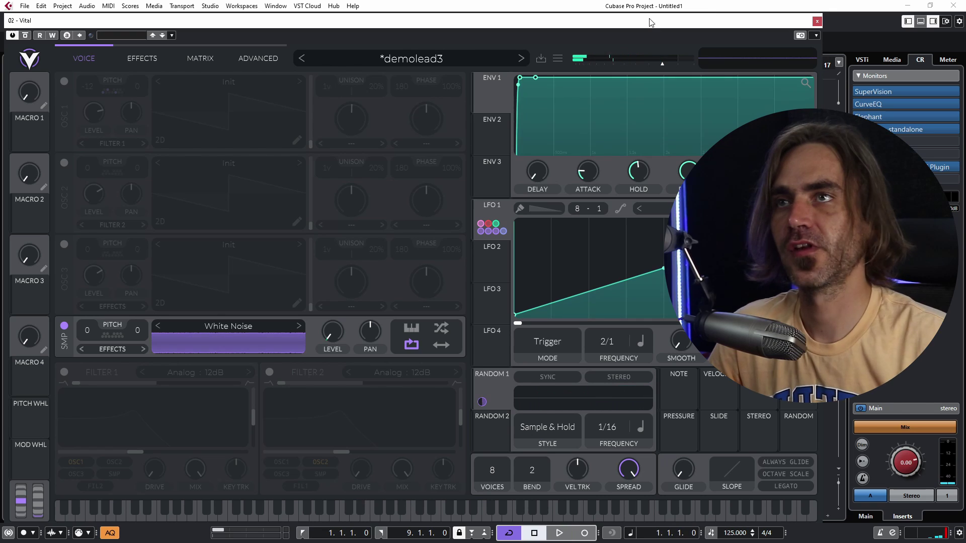
# - Delete the Vital 02 part spanning bars 3 and 4, and play the arrangement with the gap
pyautogui.moveTo(568, 21); pyautogui.dragTo(618, 353)
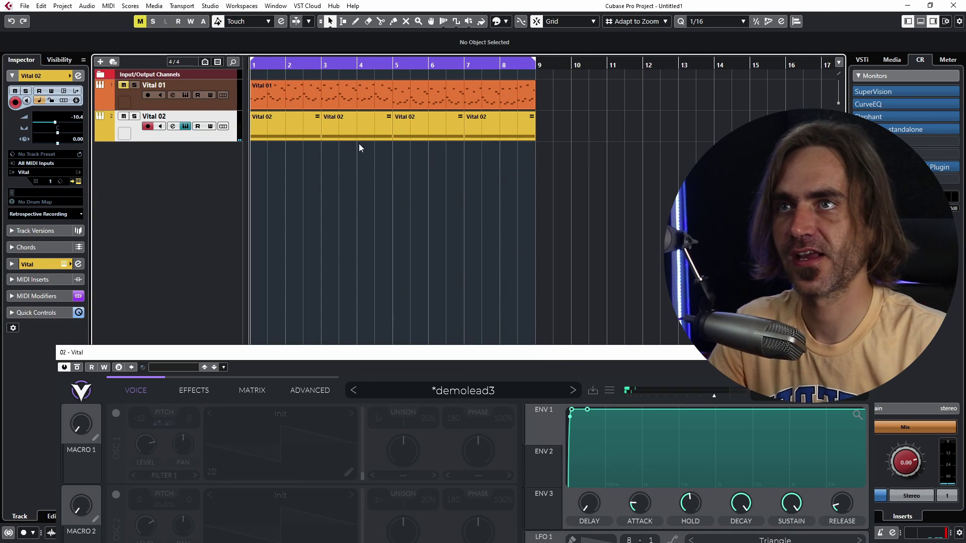
pyautogui.moveTo(362, 137); pyautogui.dragTo(362, 146)
pyautogui.press('Delete')
pyautogui.click(317, 126)
pyautogui.click(391, 231)
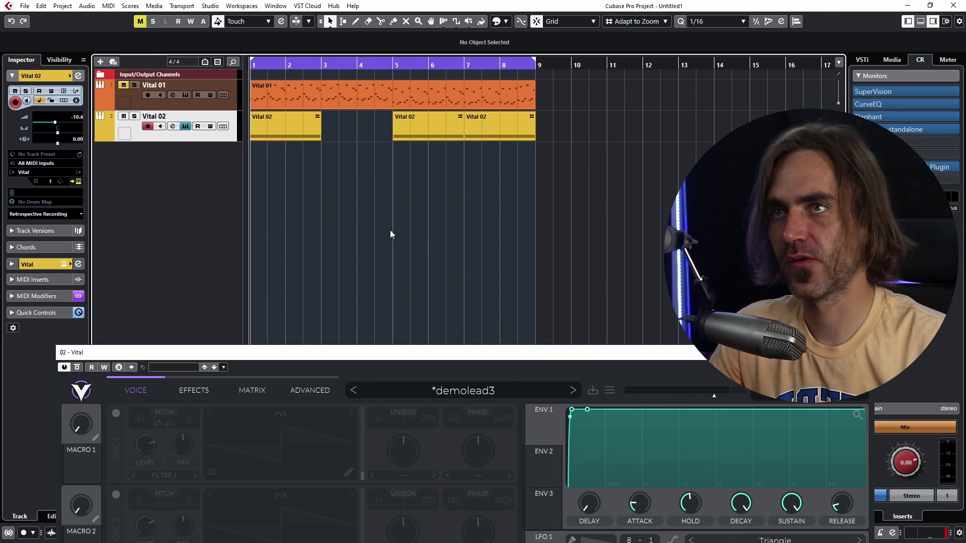
pyautogui.moveTo(392, 211); pyautogui.dragTo(288, 133)
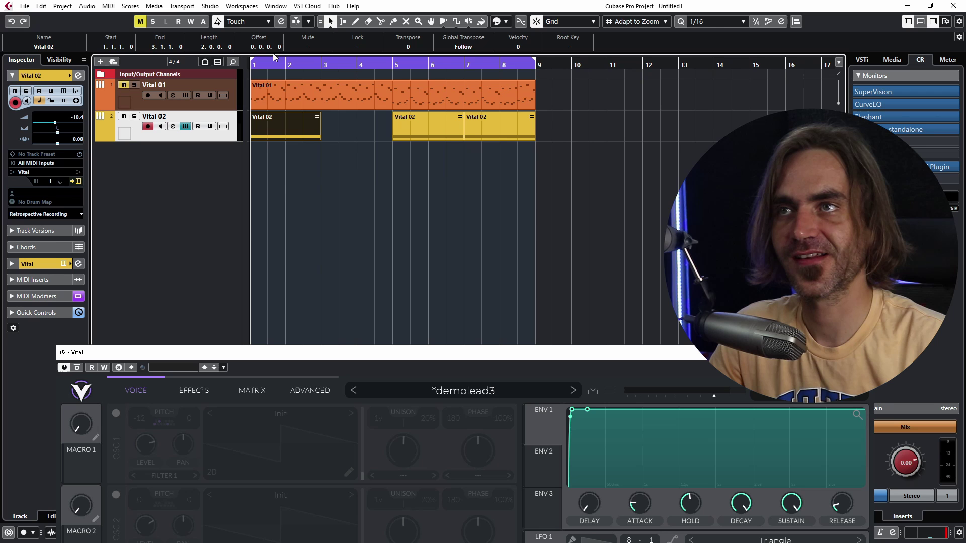
pyautogui.click(330, 173)
pyautogui.press('space')
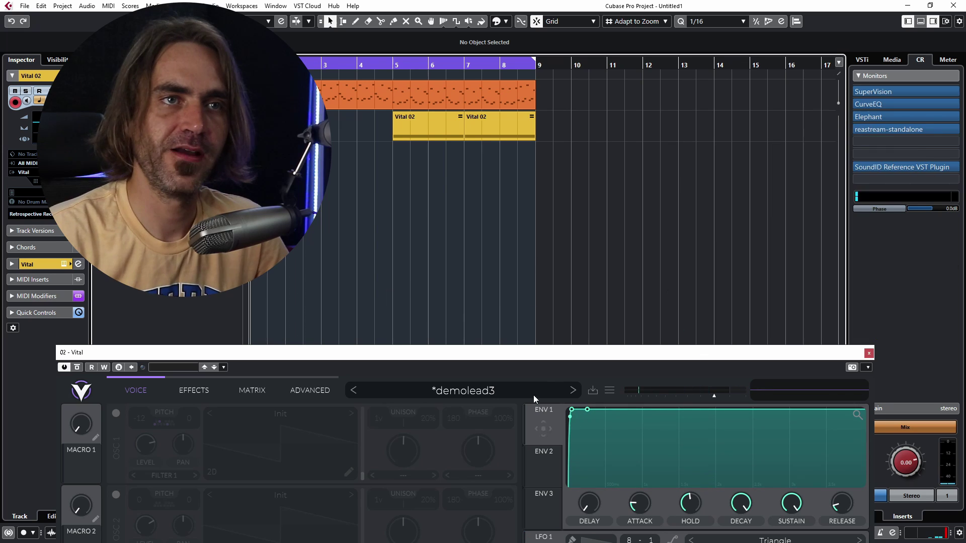
# - Set LFO 1's mode to Envelope and audition the Vital 02 track through the gap
pyautogui.moveTo(549, 355); pyautogui.dragTo(535, 17)
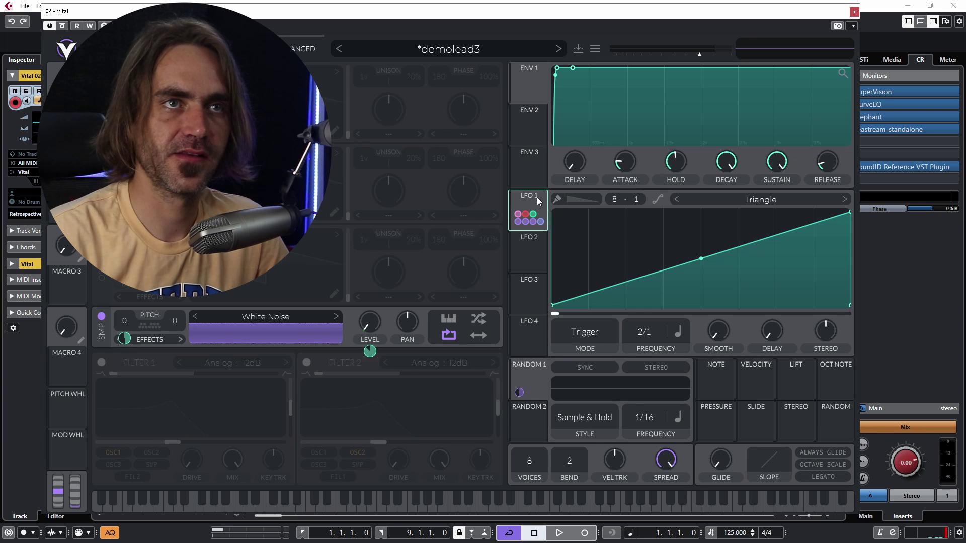
pyautogui.click(584, 332)
pyautogui.click(584, 393)
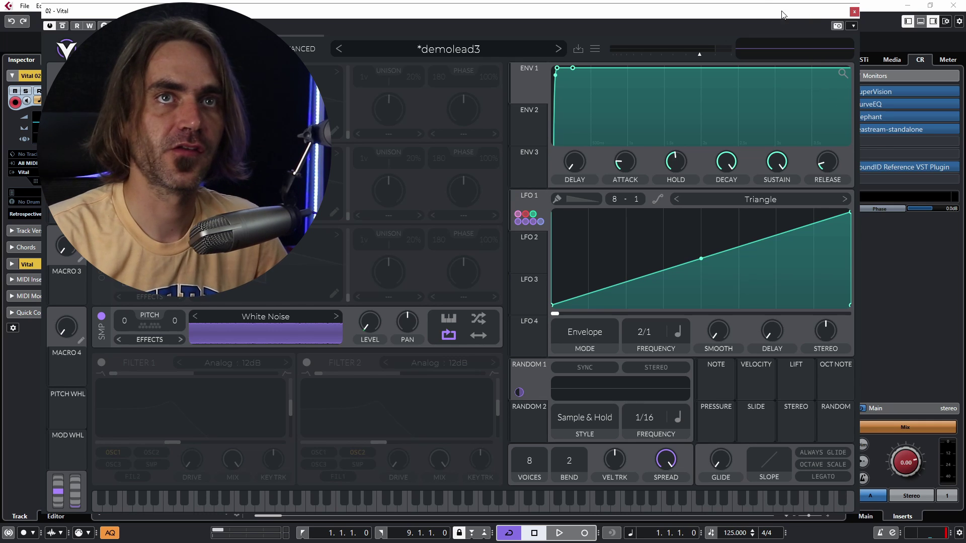
pyautogui.moveTo(724, 430); pyautogui.dragTo(724, 430)
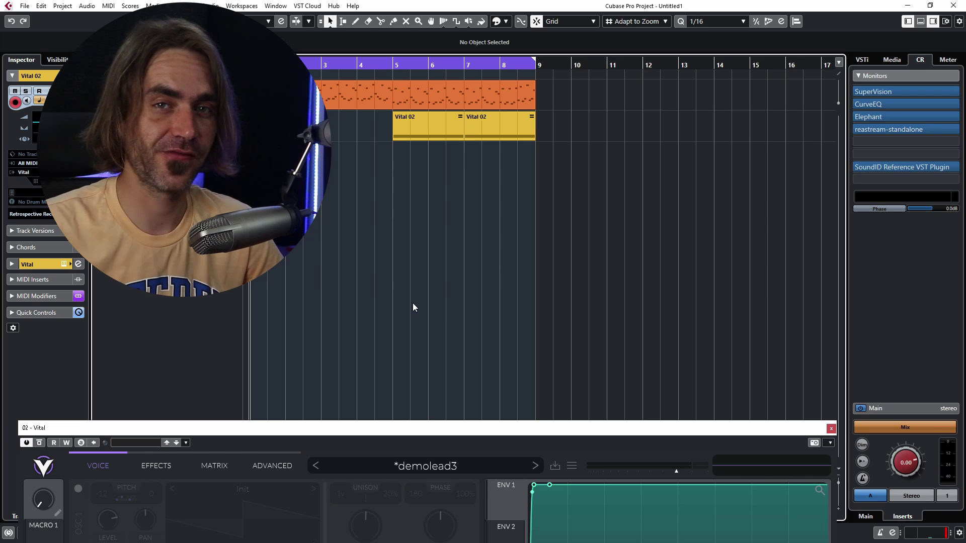
pyautogui.press('space')
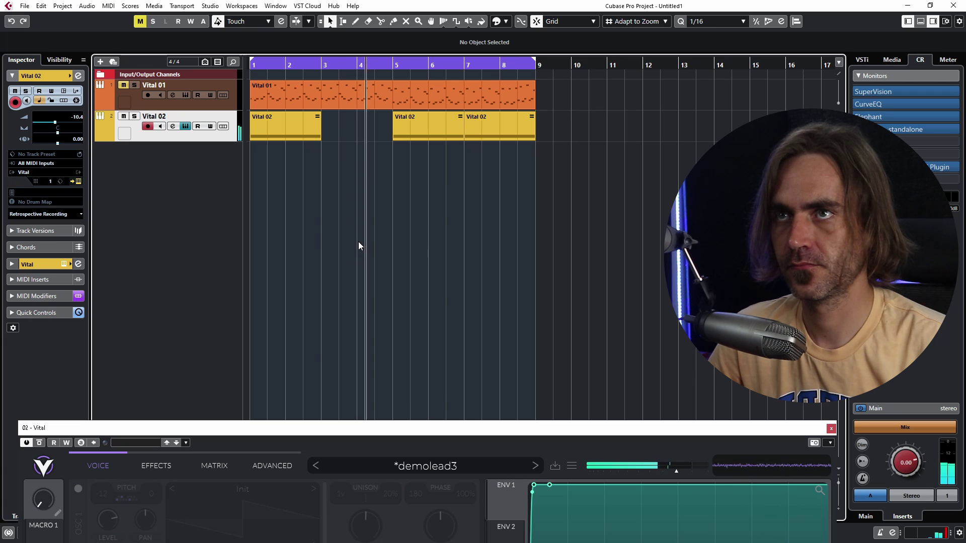
pyautogui.press('space')
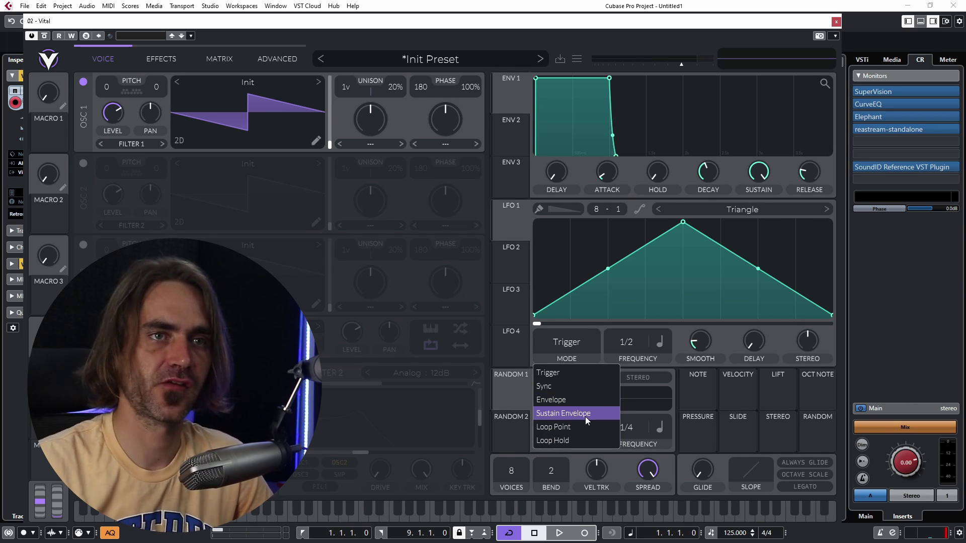
# - Set LFO 1 to Loop Point mode and use it to modulate OSC 1's level
pyautogui.click(573, 427)
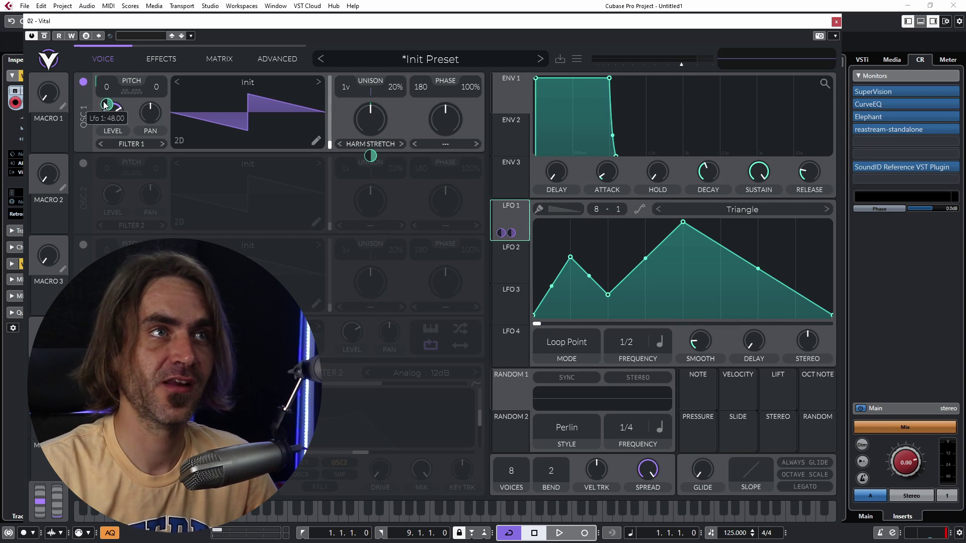
pyautogui.moveTo(506, 233); pyautogui.dragTo(233, 164)
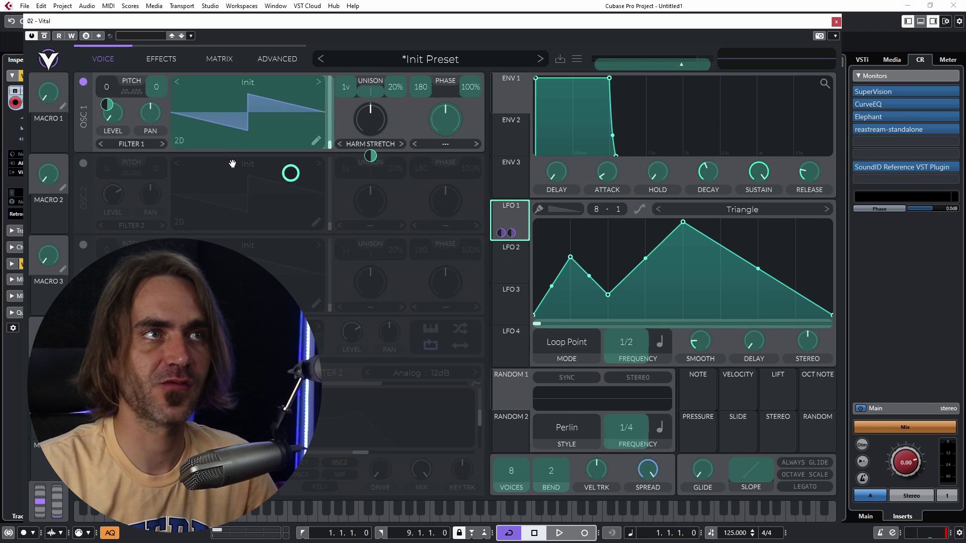
pyautogui.moveTo(103, 121); pyautogui.dragTo(106, 119)
pyautogui.click(567, 342)
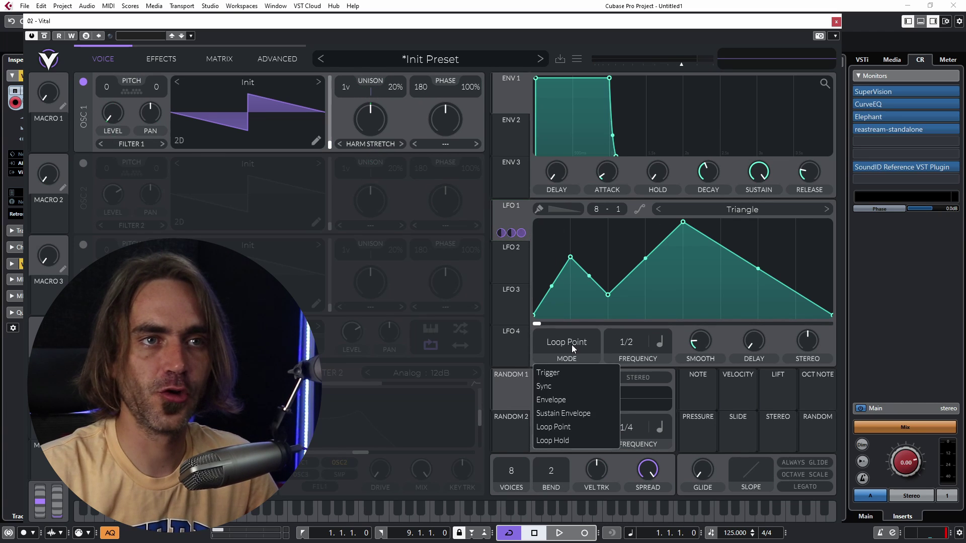
pyautogui.click(562, 428)
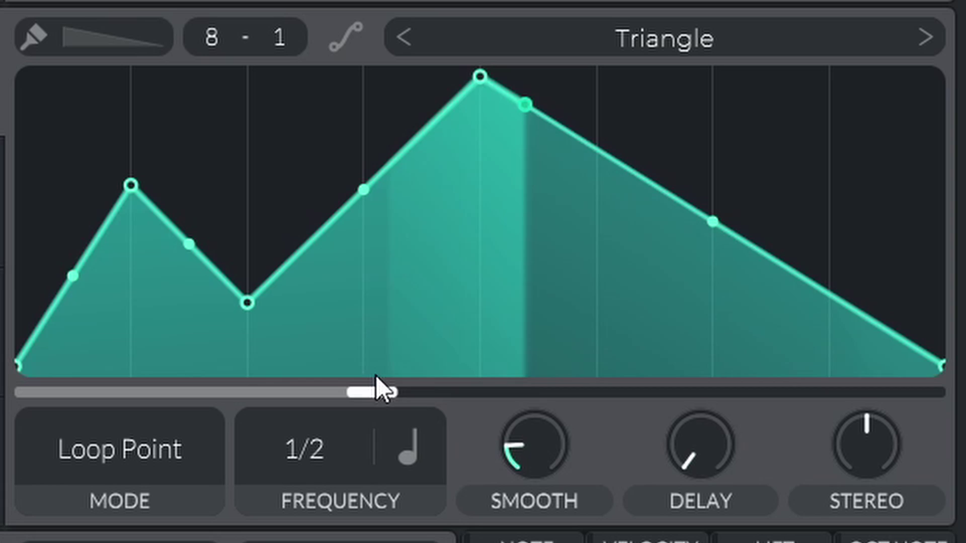
# - Move LFO 1's loop point to different positions along the shape, including the very start
pyautogui.moveTo(656, 326)
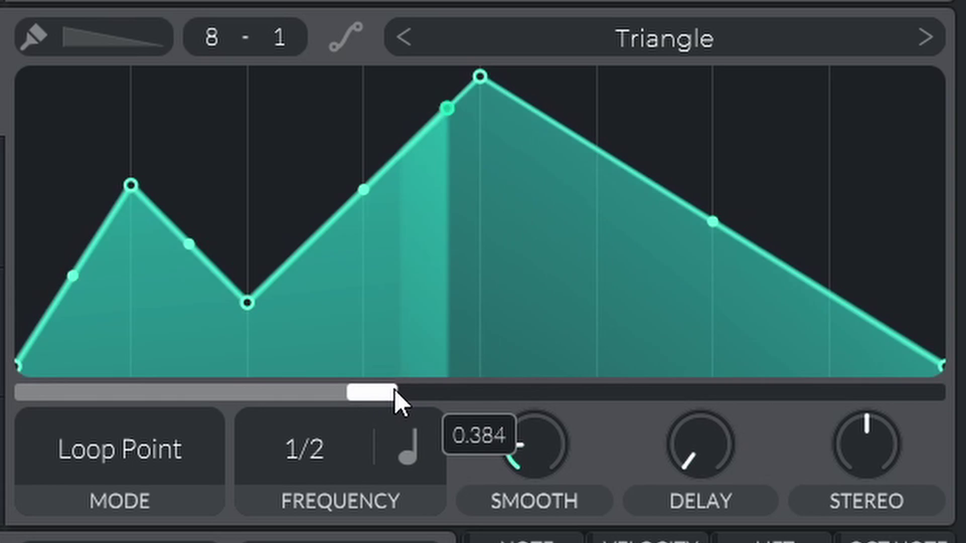
pyautogui.moveTo(395, 392); pyautogui.dragTo(617, 379)
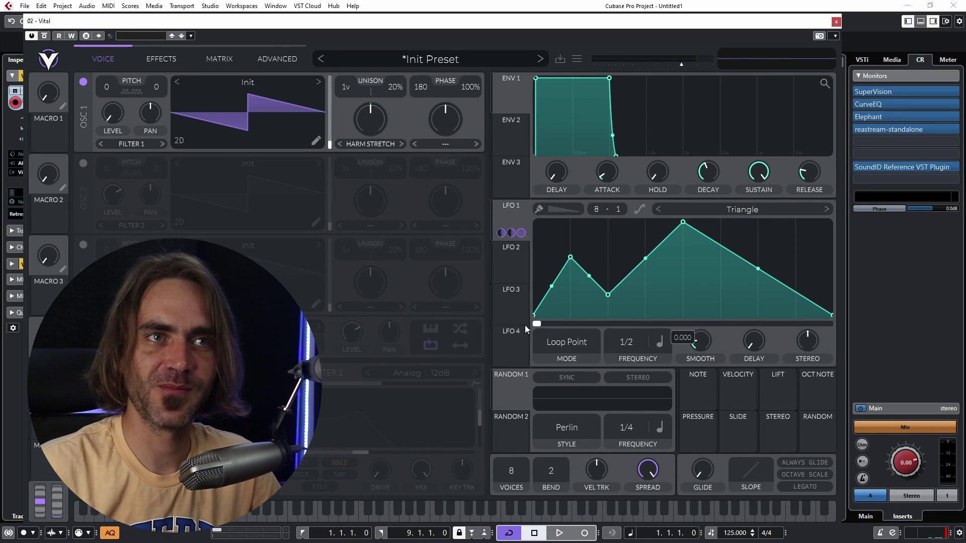
pyautogui.moveTo(526, 330); pyautogui.dragTo(531, 322)
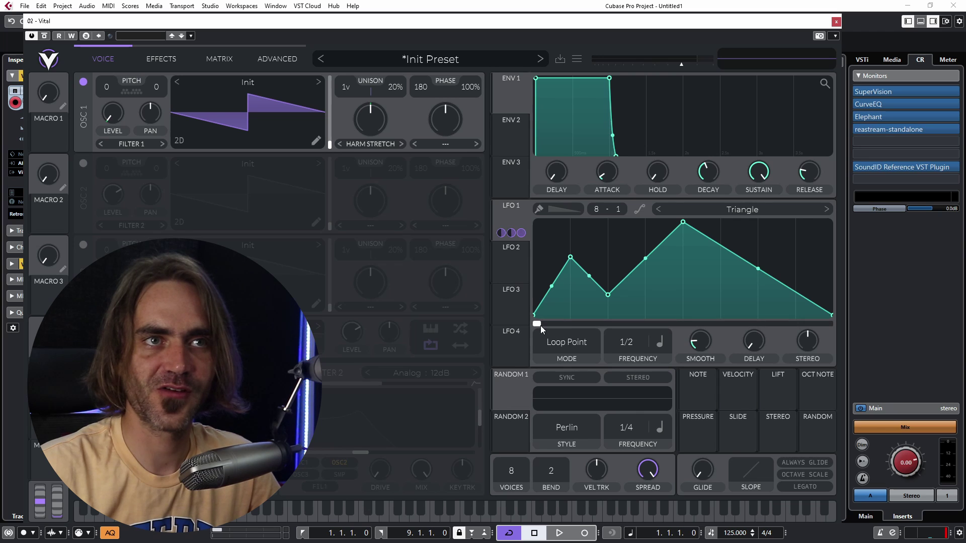
pyautogui.moveTo(511, 267); pyautogui.dragTo(683, 310)
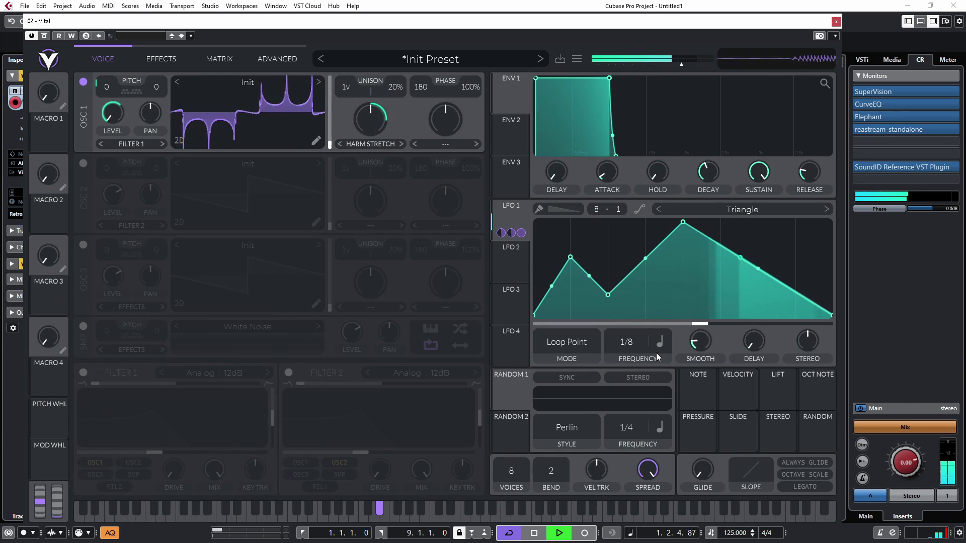
# - Set LFO 1's frequency to 1/4 and transpose OSC 1 to -24
pyautogui.scroll(-1, 657, 356)
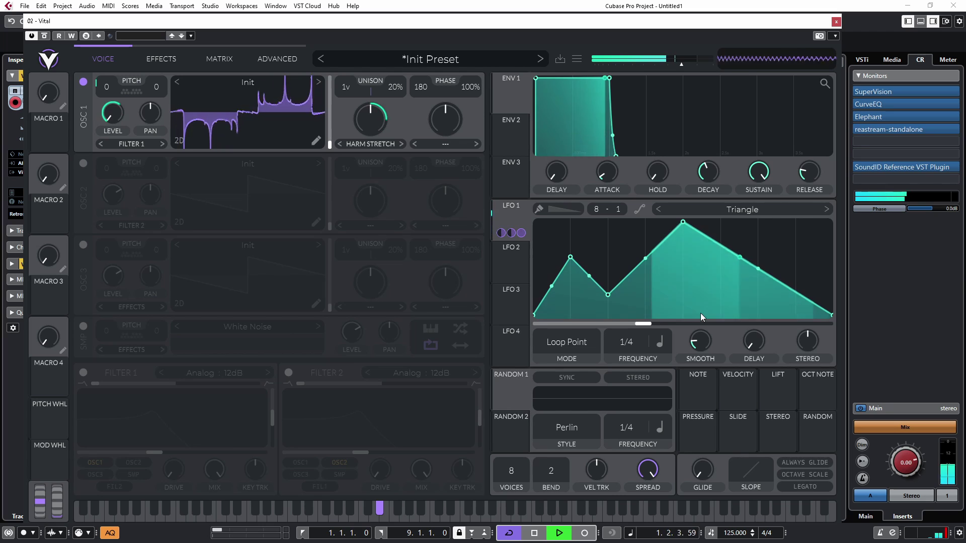
pyautogui.moveTo(141, 88); pyautogui.dragTo(108, 95)
# - Set LFO 1's mode to Loop Hold and shift its loop point during playback
pyautogui.click(579, 347)
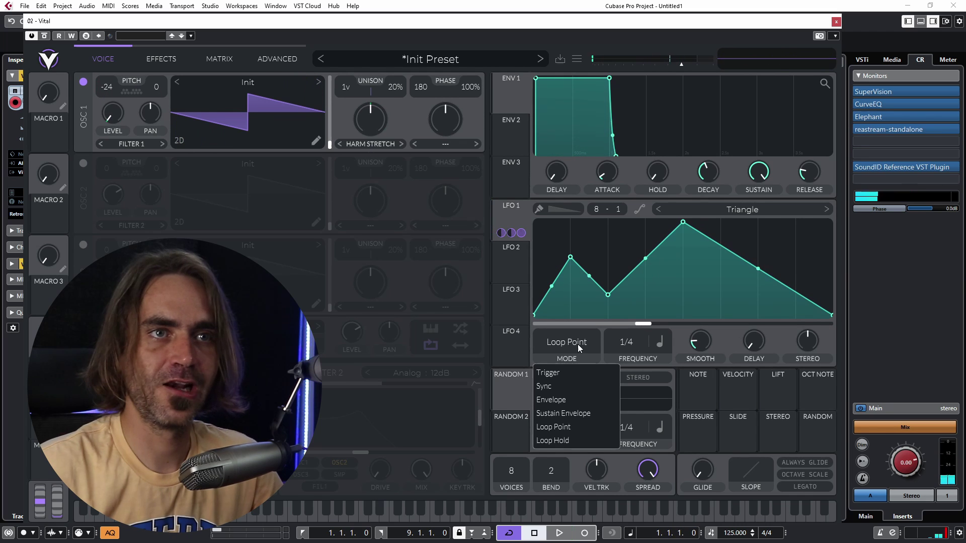
pyautogui.click(579, 439)
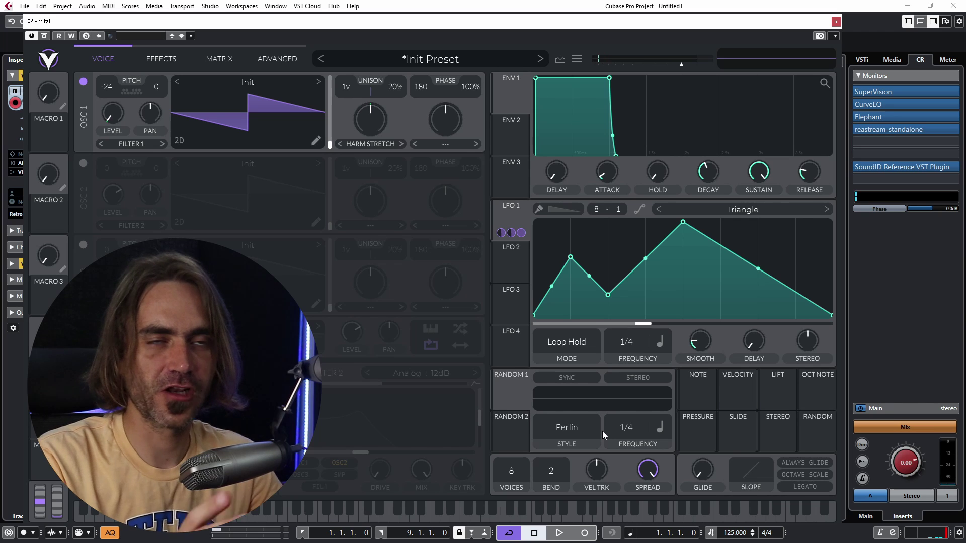
pyautogui.press('space')
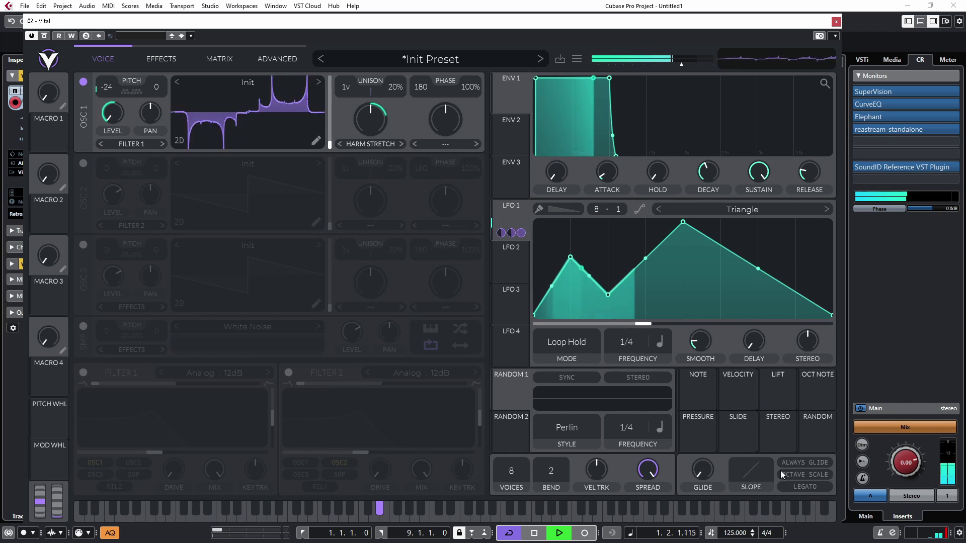
pyautogui.moveTo(627, 329); pyautogui.dragTo(572, 313)
pyautogui.moveTo(639, 314); pyautogui.dragTo(659, 325)
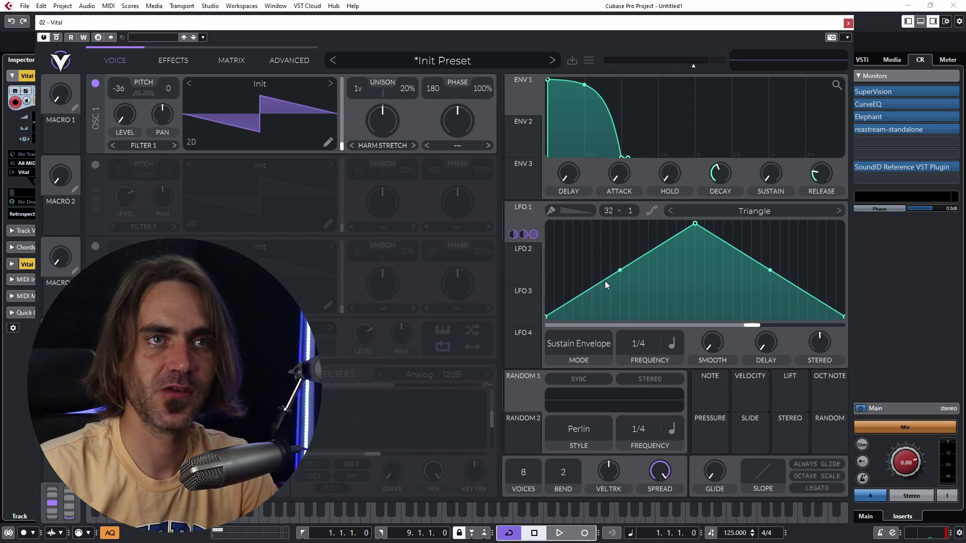
# - Add a point on the rising slope of LFO 1's triangle and set its phase to 0.25
pyautogui.doubleClick(605, 279)
pyautogui.rightClick(605, 280)
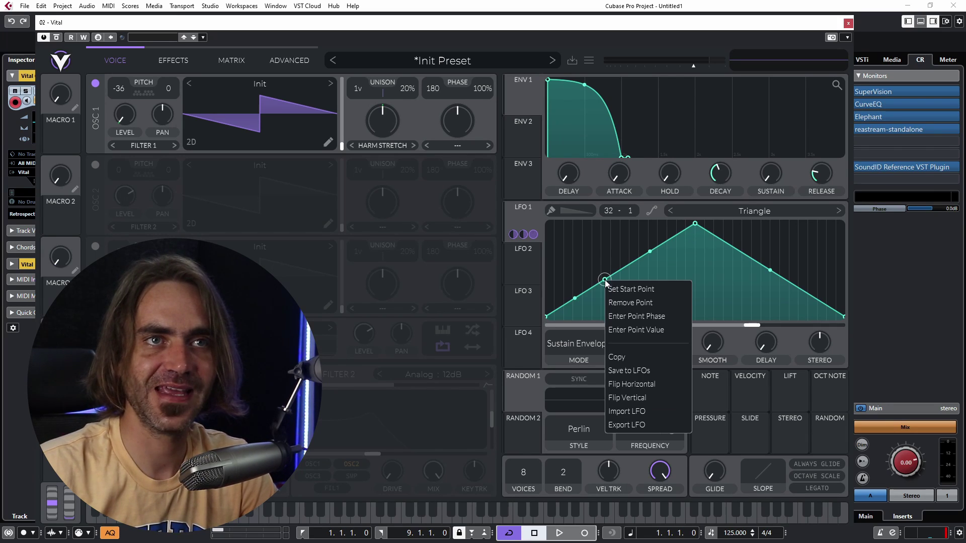
pyautogui.click(637, 317)
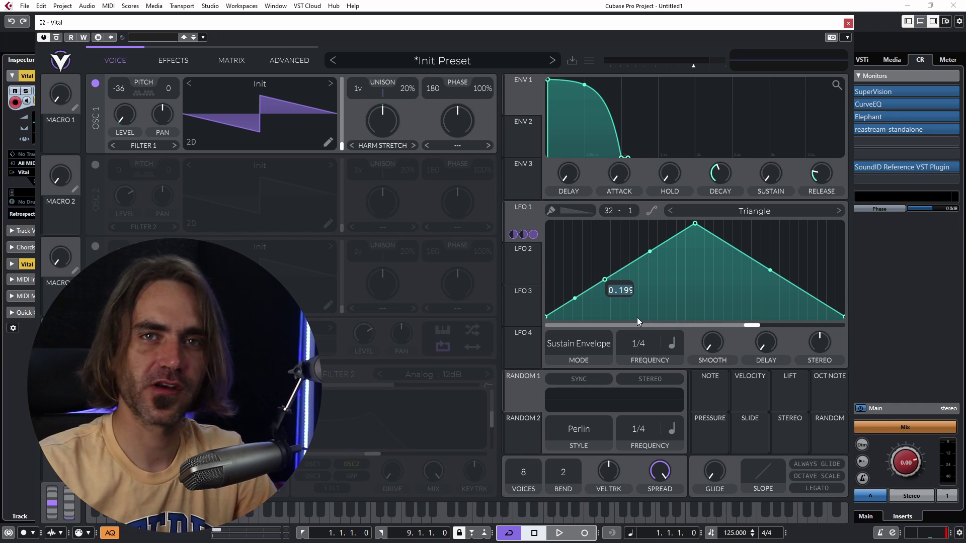
pyautogui.write('0.25')
pyautogui.press('Return')
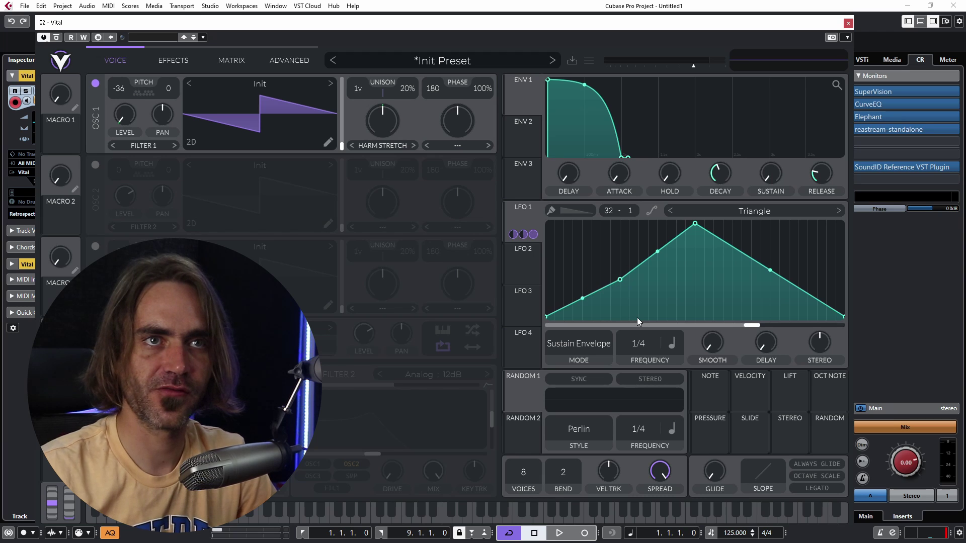
# - Set the exact value of LFO 1's point on the rising slope to 0.5
pyautogui.rightClick(620, 280)
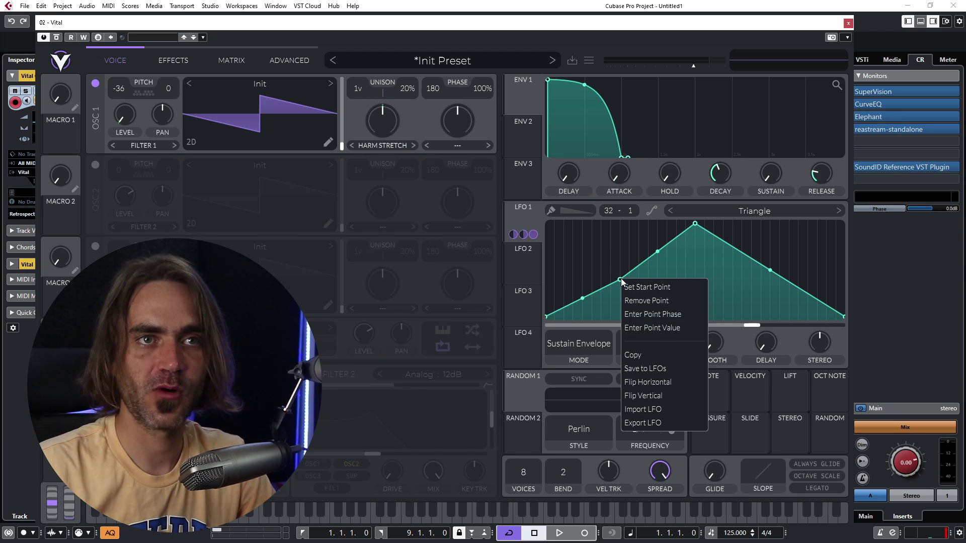
pyautogui.click(675, 328)
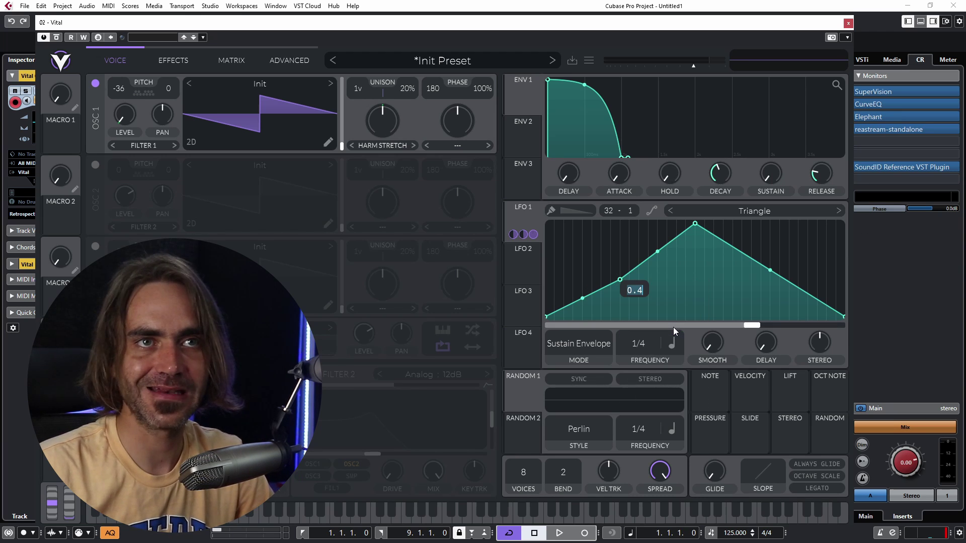
pyautogui.write('0.5')
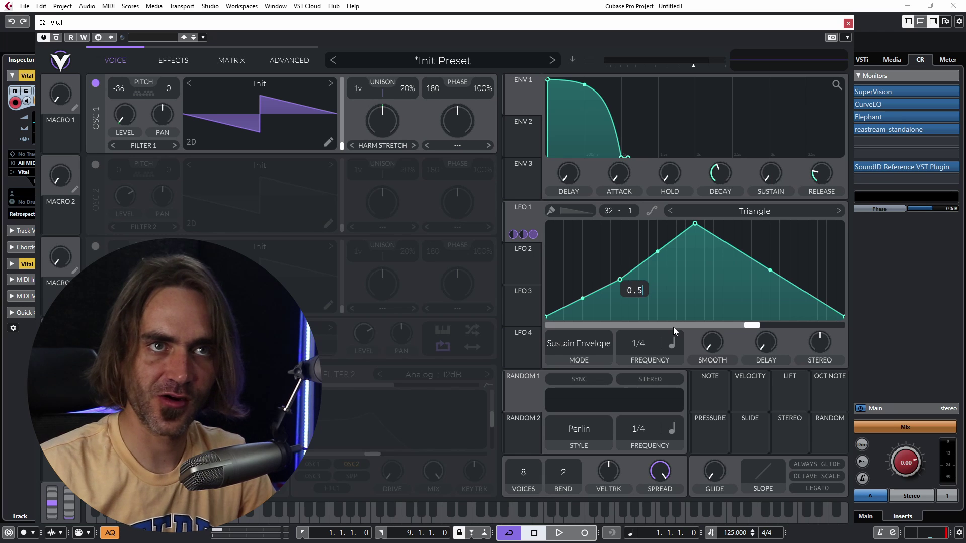
pyautogui.press('Return')
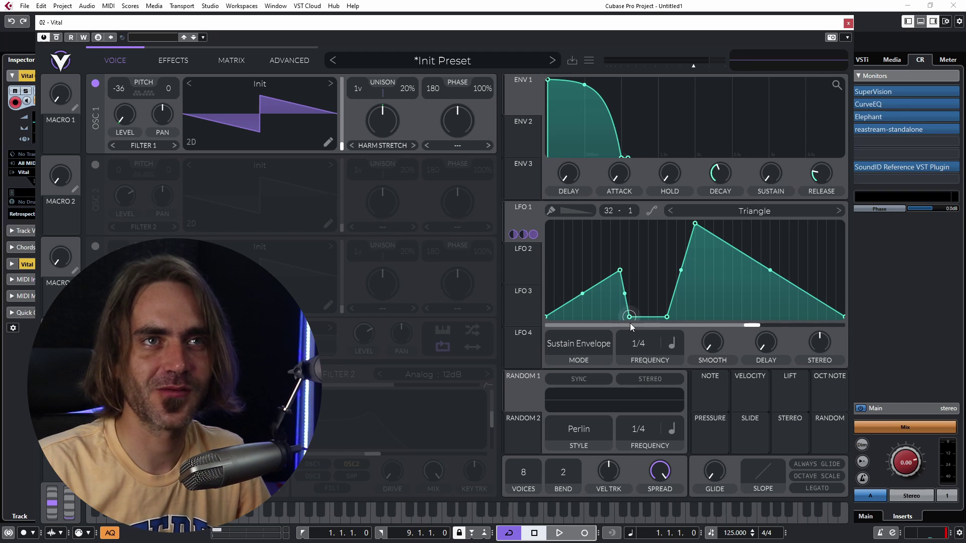
# - Add a point to LFO 1's shape directly above the first point on the baseline to form a vertical edge
pyautogui.doubleClick(631, 253)
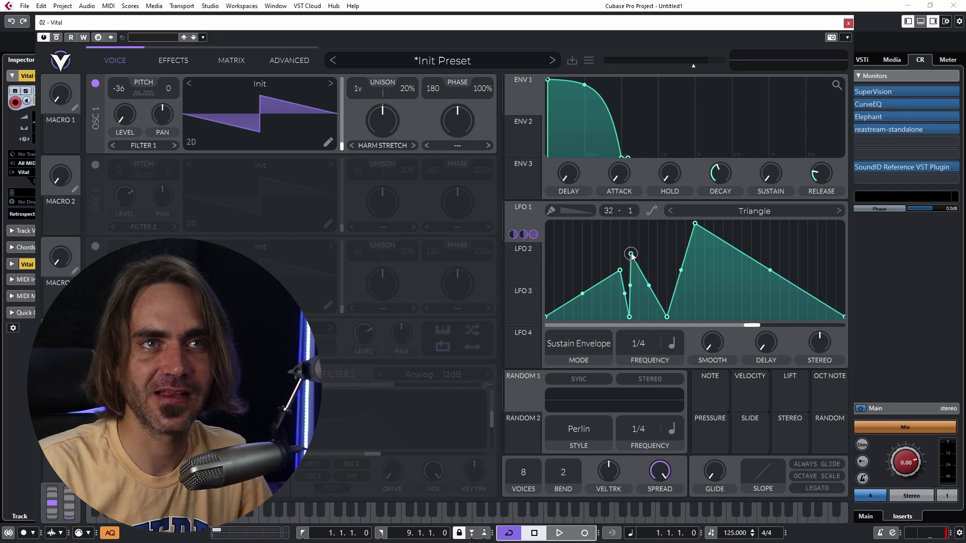
pyautogui.moveTo(633, 256); pyautogui.dragTo(631, 255)
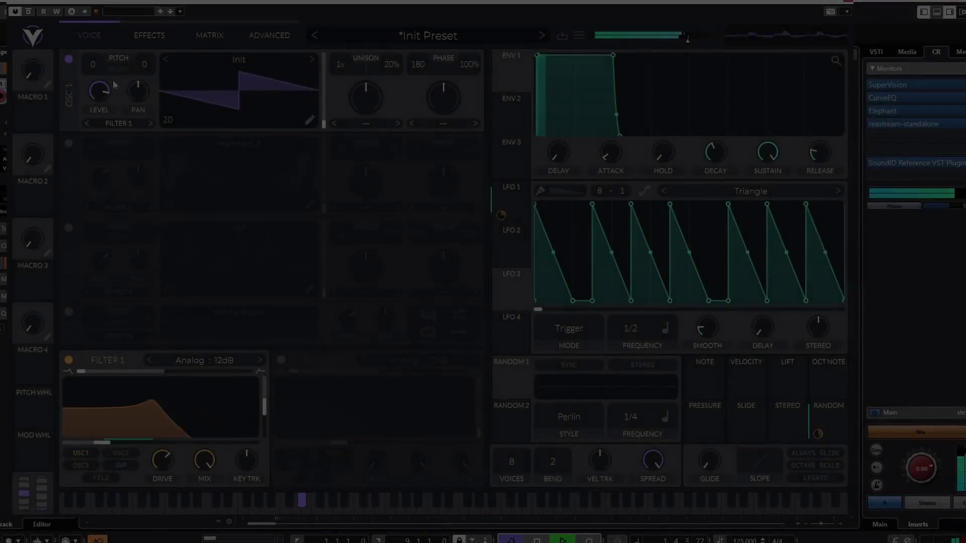
pyautogui.moveTo(115, 83); pyautogui.dragTo(113, 75)
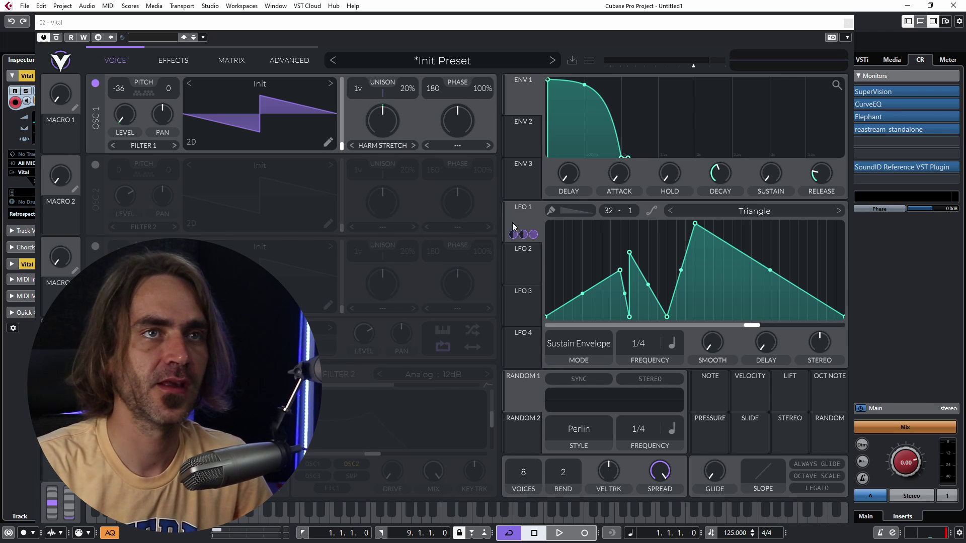
# - Initialize the preset and set LFO 1's frequency to Freeze
pyautogui.click(432, 61)
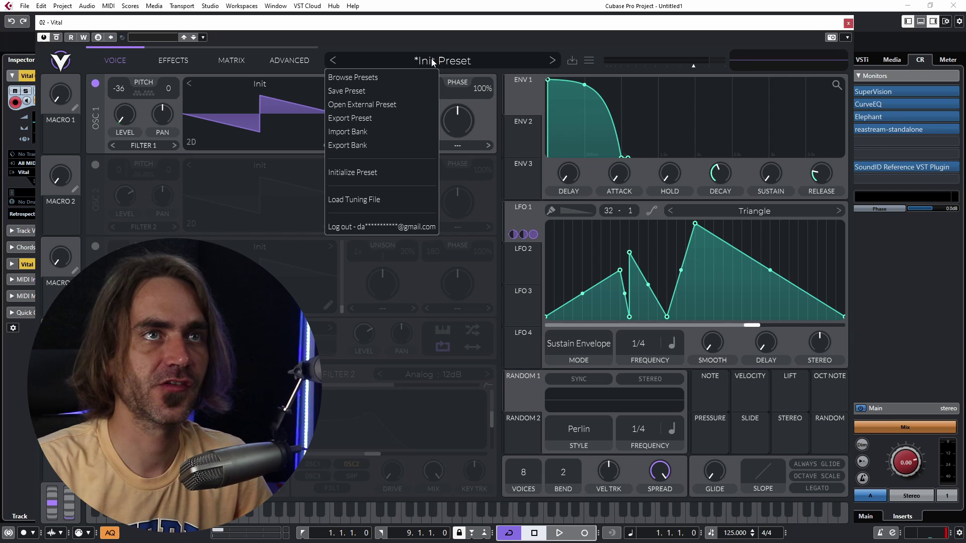
pyautogui.click(387, 173)
pyautogui.moveTo(638, 344); pyautogui.dragTo(637, 538)
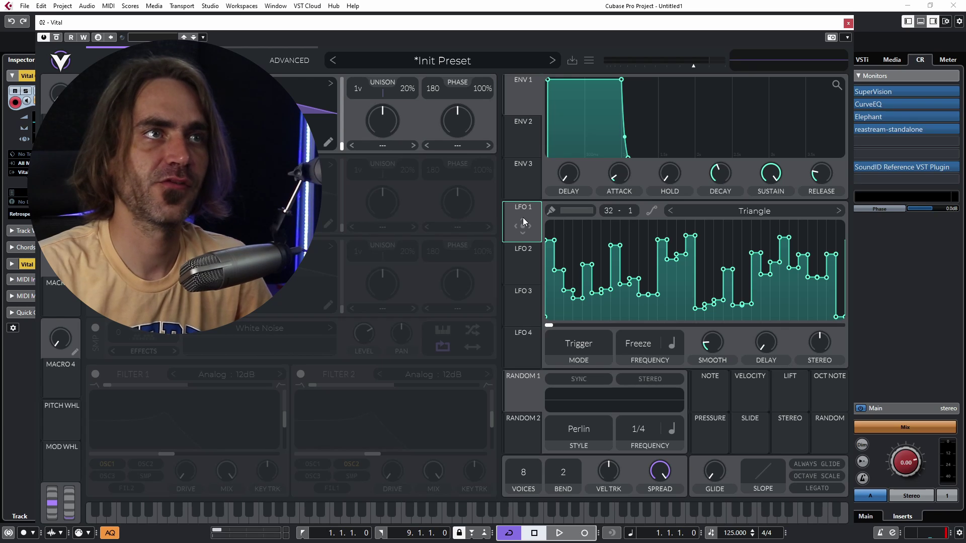
# - Enable Filter 1 and transpose OSC 1 to -24 while auditioning the patch in playback
pyautogui.click(93, 375)
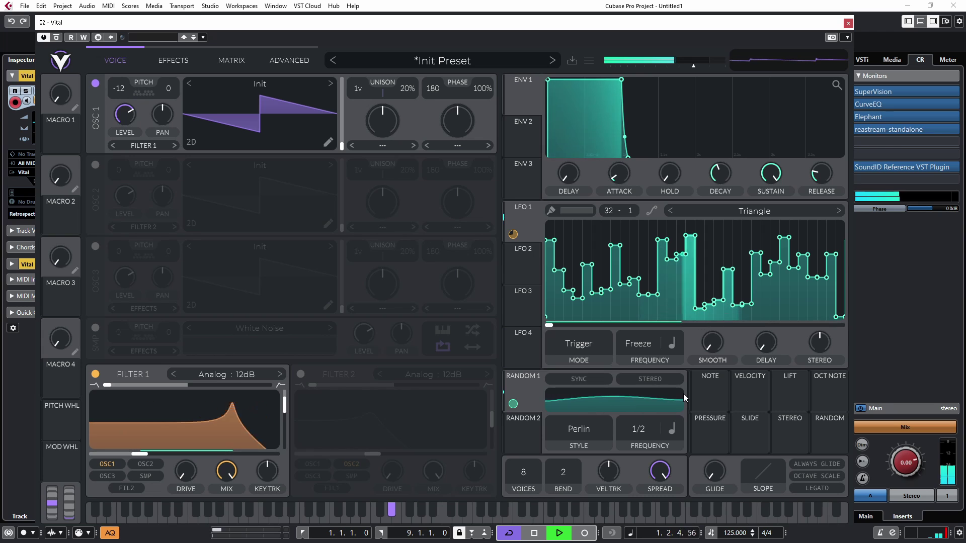
pyautogui.press('space')
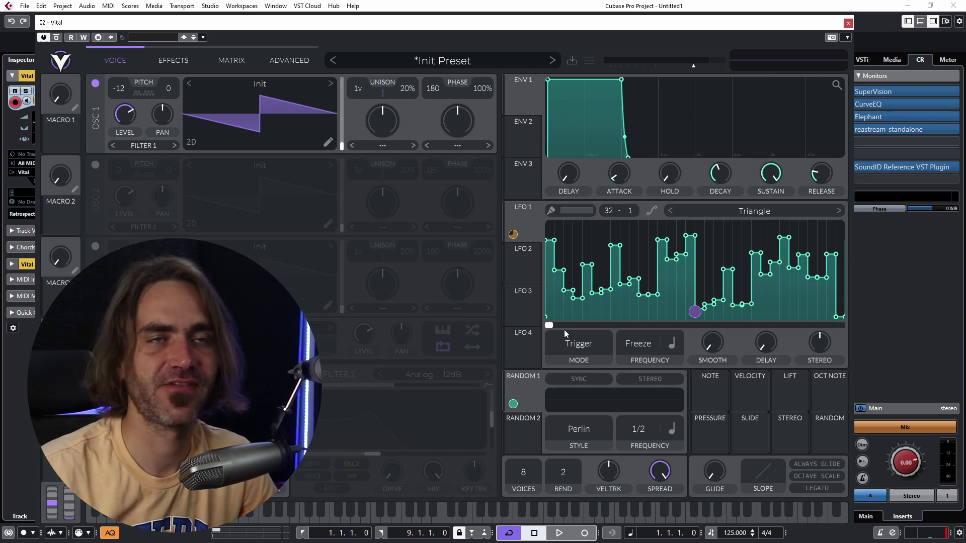
pyautogui.press('space')
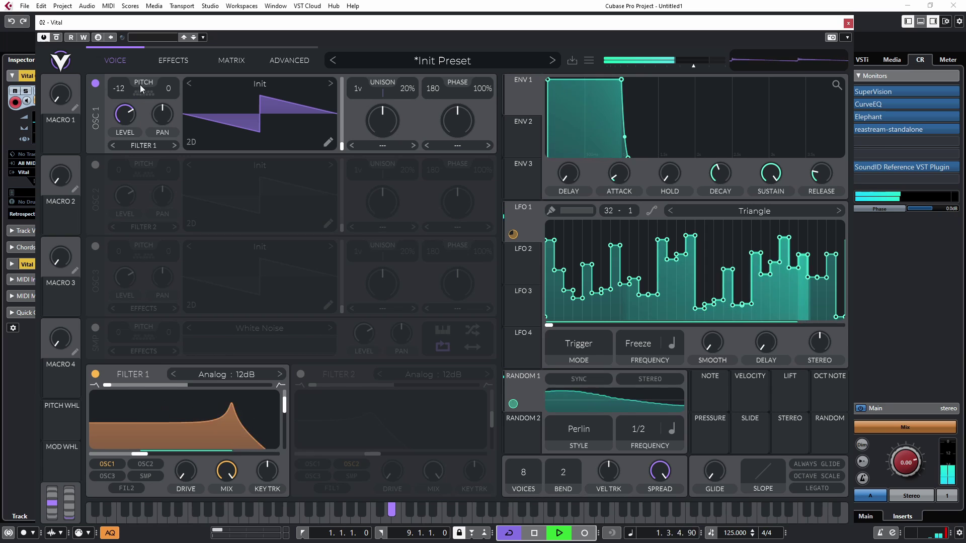
pyautogui.click(142, 89)
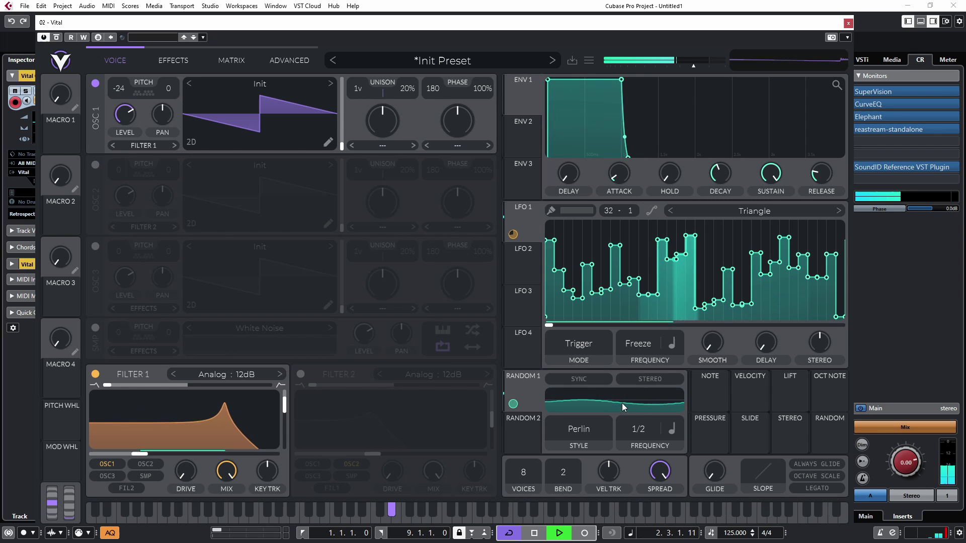
# - Set Random 1's style to Sample & Hold and its frequency to 1/16, ending the playback
pyautogui.click(584, 431)
pyautogui.click(573, 473)
pyautogui.moveTo(646, 430)
pyautogui.mouseDown()
pyautogui.moveTo(679, 364)
pyautogui.moveTo(665, 420)
pyautogui.moveTo(643, 444)
pyautogui.mouseUp()
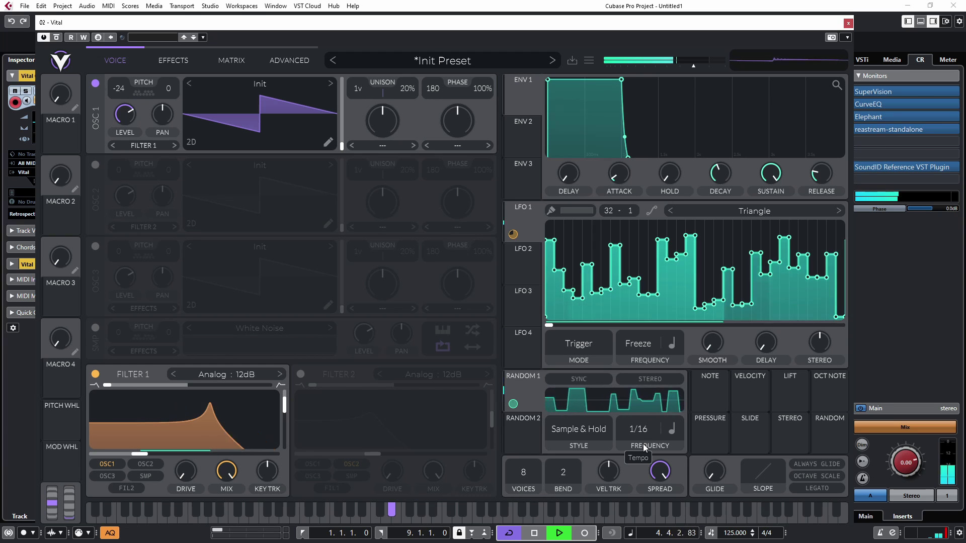
pyautogui.press('space')
# - Raise LFO 1's Smooth time to about 0.184 seconds and ease it back slightly
pyautogui.moveTo(712, 354); pyautogui.dragTo(717, 345)
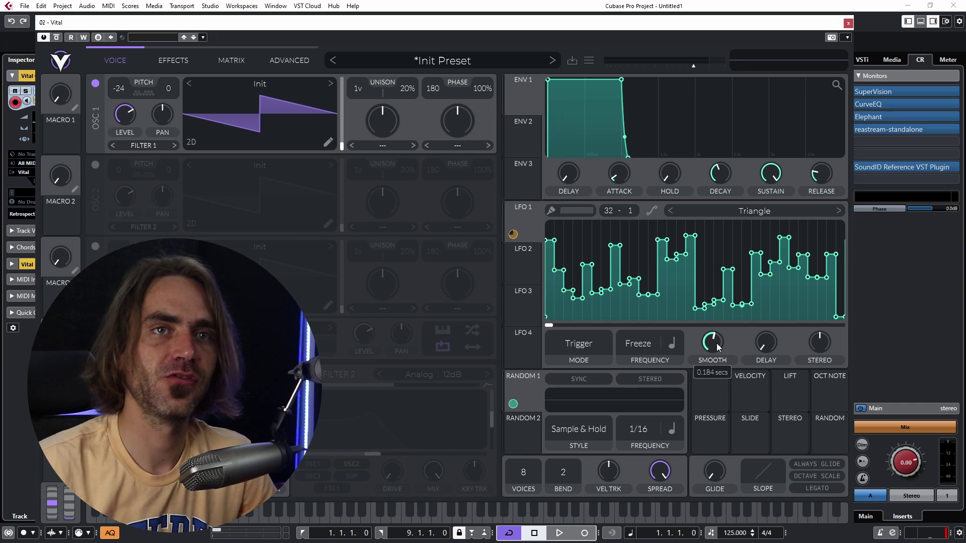
pyautogui.moveTo(716, 343); pyautogui.dragTo(713, 347)
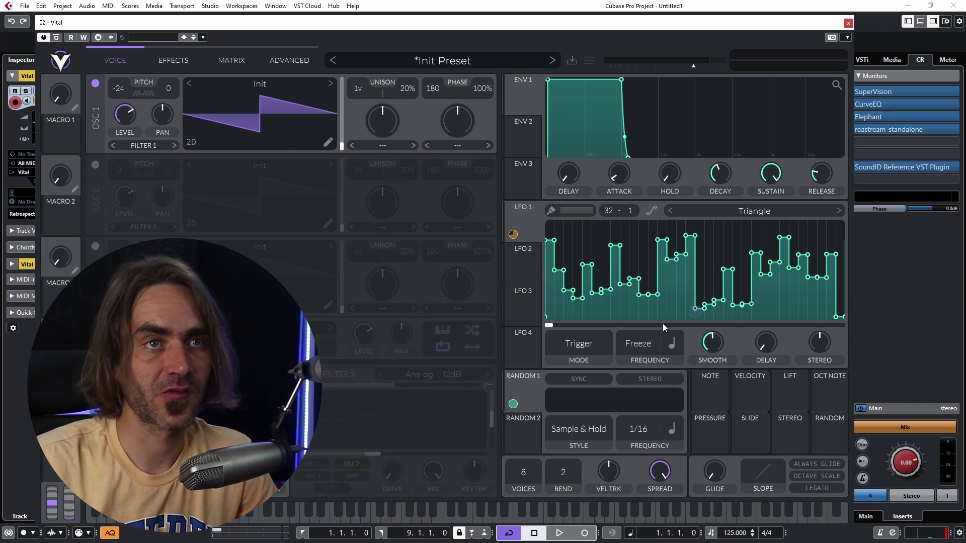
pyautogui.moveTo(580, 325)
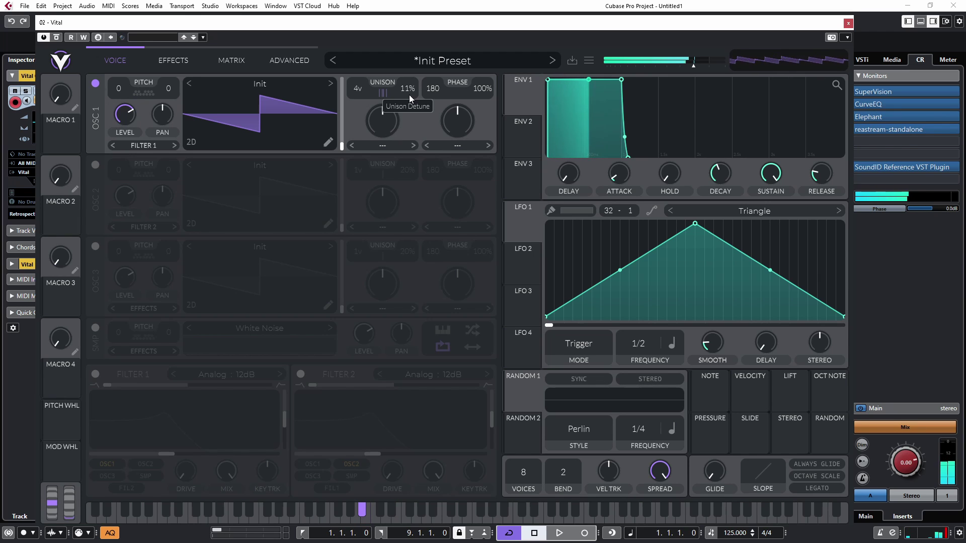
# - Set OSC 1's unison stack to Power Chord and its detune range to 0
pyautogui.click(289, 61)
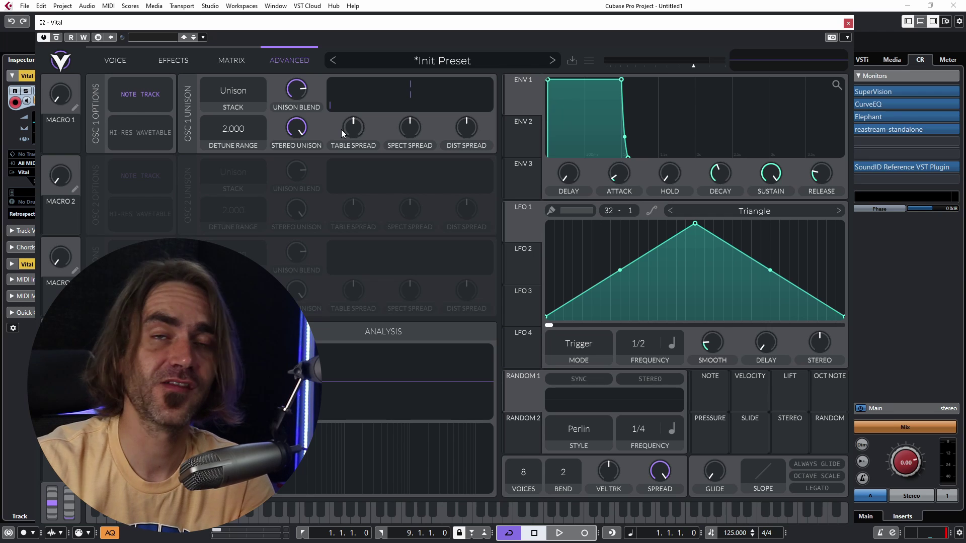
pyautogui.click(239, 95)
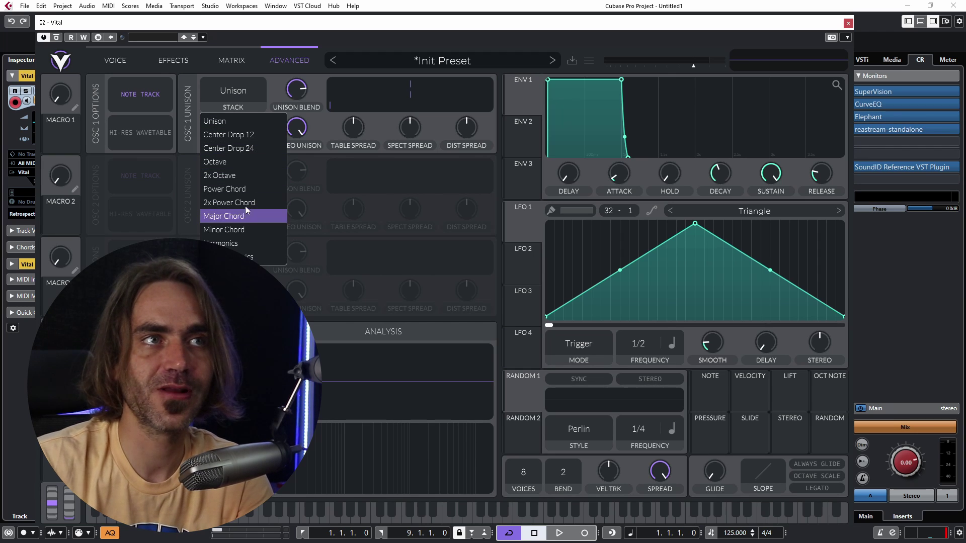
pyautogui.click(247, 188)
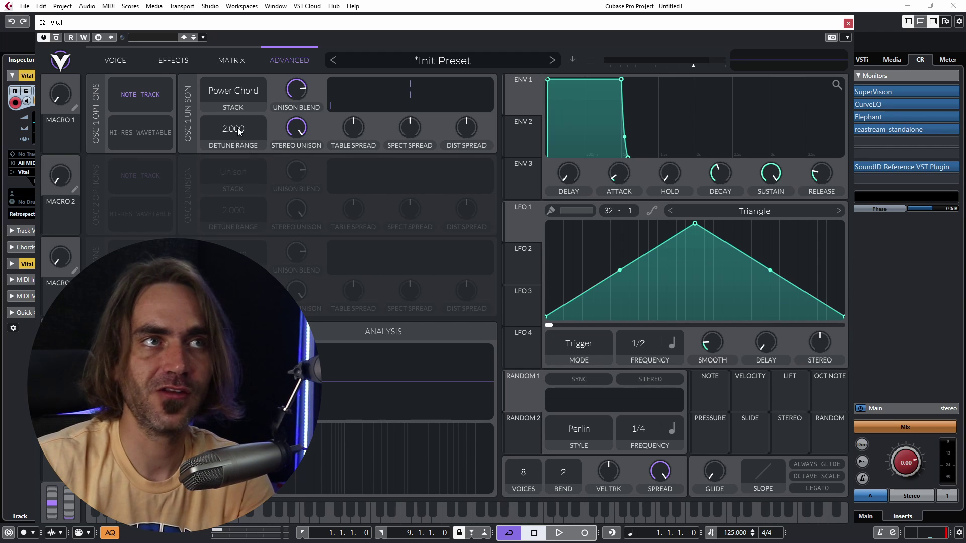
pyautogui.moveTo(239, 131); pyautogui.dragTo(234, 140)
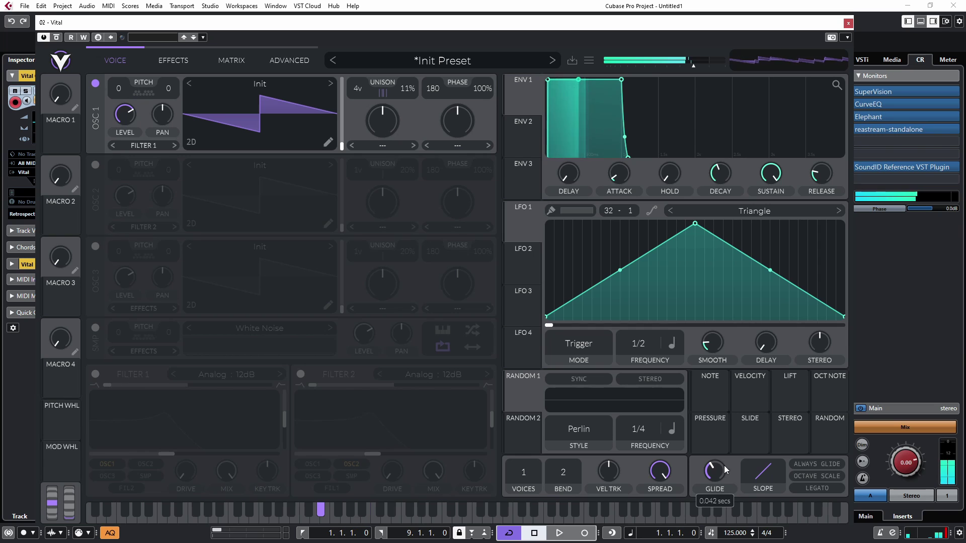
# - Raise the Glide time to 0.060 seconds
pyautogui.scroll(1, 724, 463)
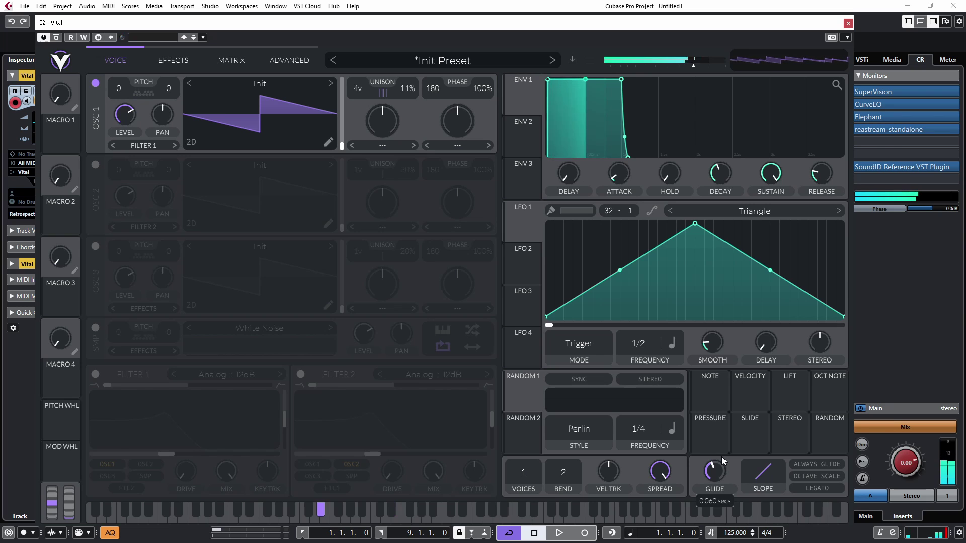
# - Enable the Compressor and Distortion effects and set the distortion drive to about 2.4 dB
pyautogui.click(166, 61)
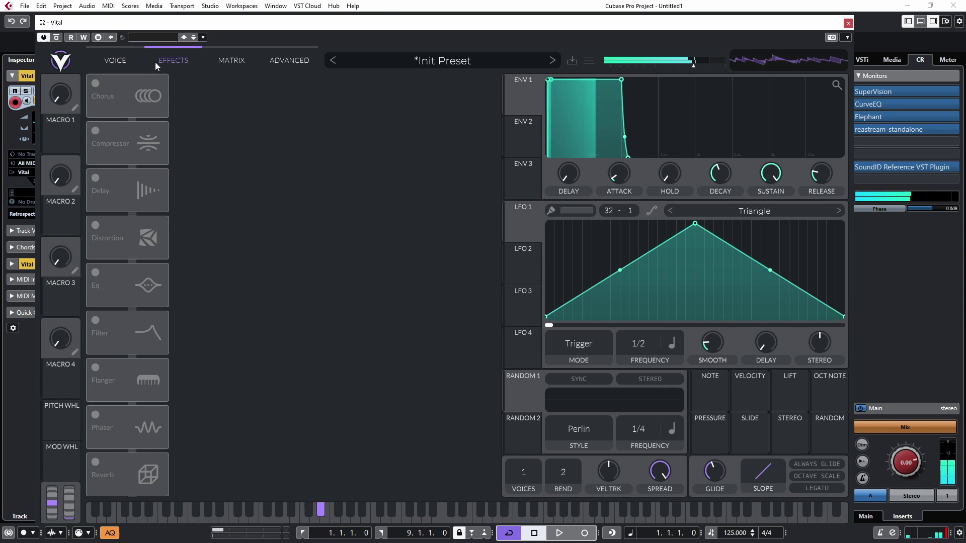
pyautogui.click(95, 132)
pyautogui.click(95, 226)
pyautogui.moveTo(377, 180); pyautogui.dragTo(375, 175)
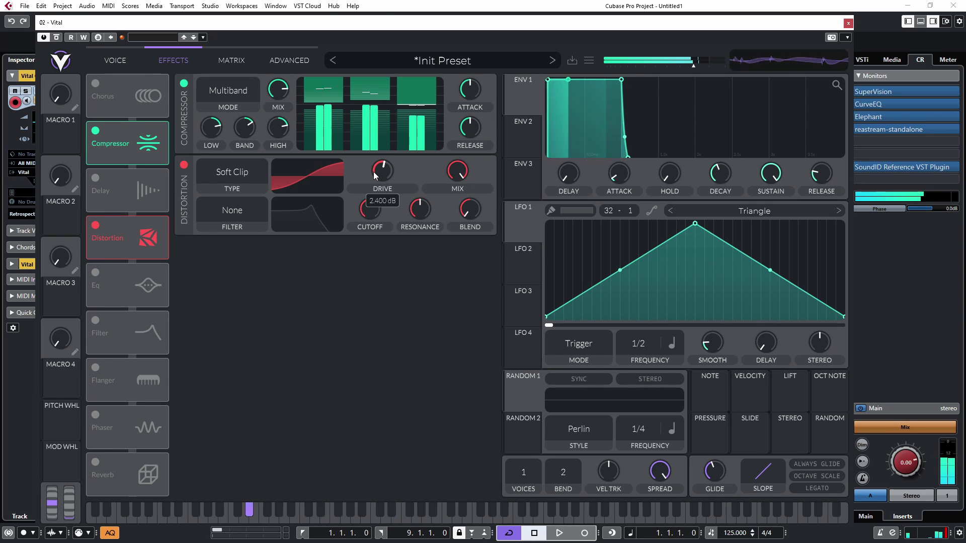
# - Enable Chorus and Delay, place them after Distortion in the effects chain, and set the delay mode to Ping Pong
pyautogui.click(95, 83)
pyautogui.moveTo(107, 96); pyautogui.dragTo(109, 236)
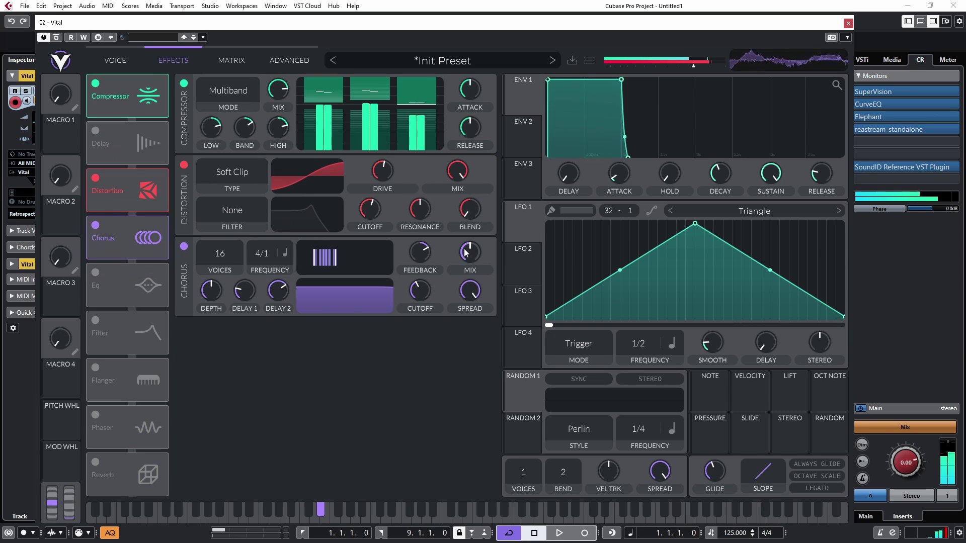
pyautogui.moveTo(107, 143); pyautogui.dragTo(106, 236)
pyautogui.click(95, 225)
pyautogui.click(245, 373)
pyautogui.click(240, 430)
# - Enable Reverb with a mix of about 26.5% and roll off its low band
pyautogui.click(95, 462)
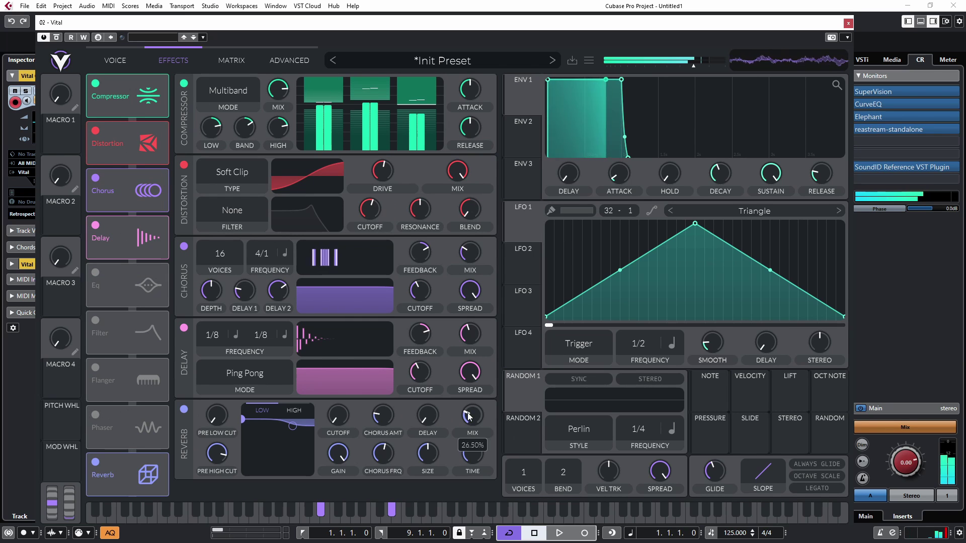
pyautogui.moveTo(242, 420); pyautogui.dragTo(269, 460)
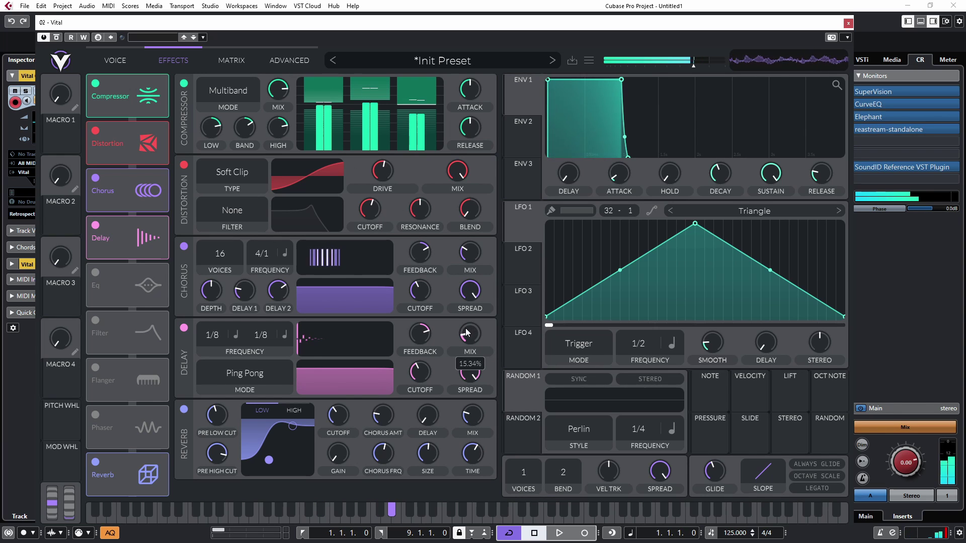
# - Change OSC 1's unison stack to Minor Chord
pyautogui.click(288, 62)
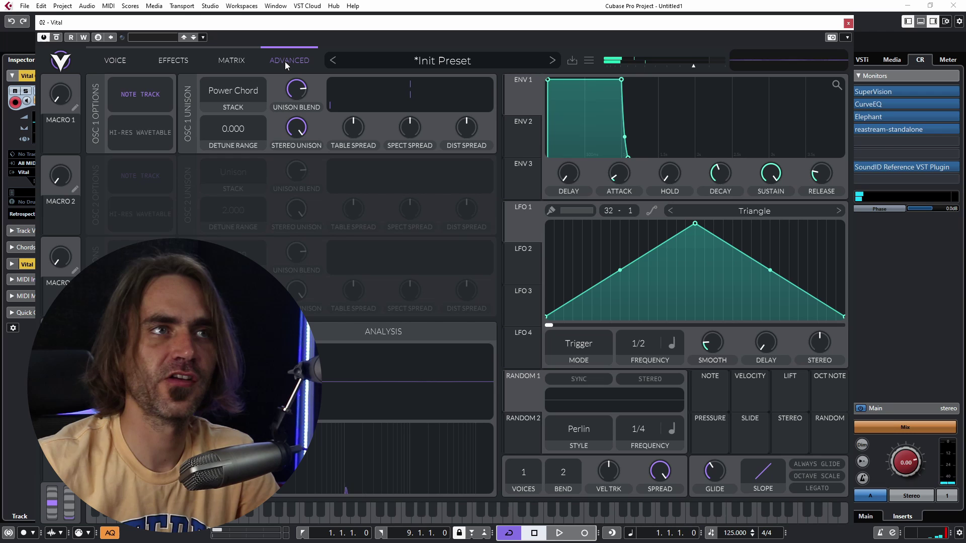
pyautogui.click(233, 84)
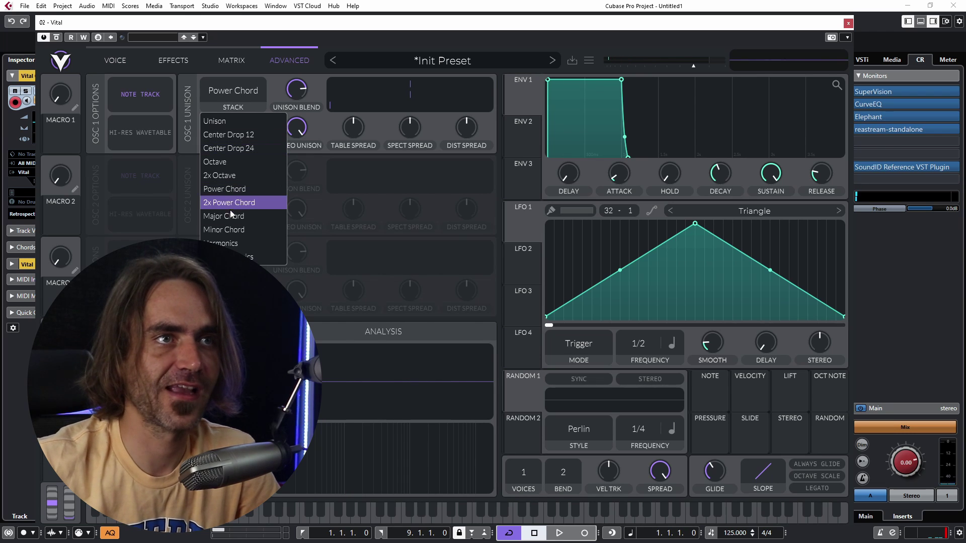
pyautogui.click(224, 231)
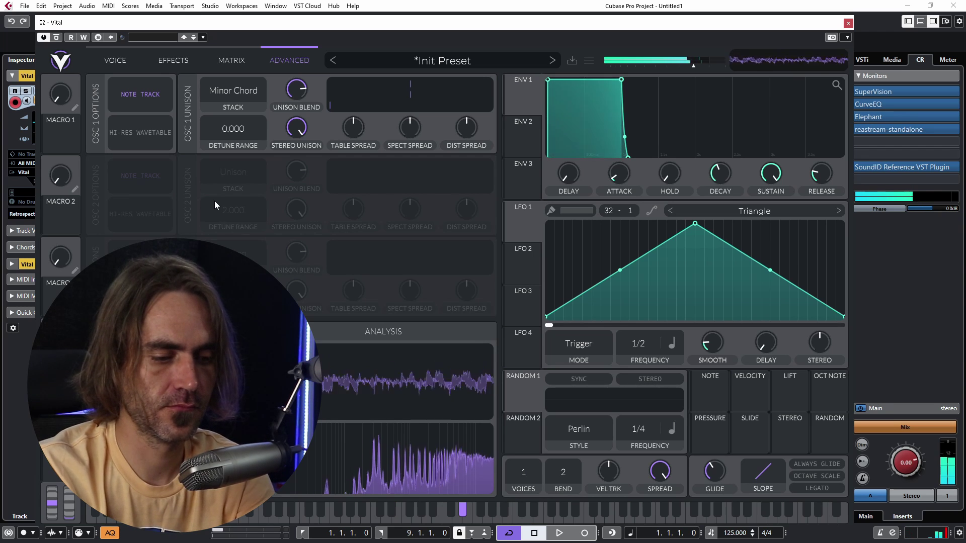
# - Examine OSC 1's voice settings and the available unison stack options
pyautogui.click(110, 61)
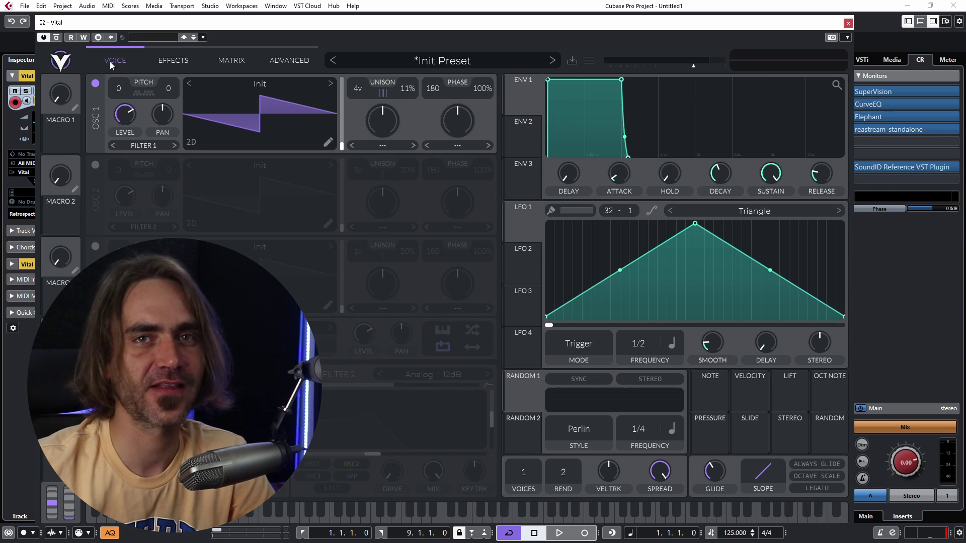
pyautogui.click(290, 59)
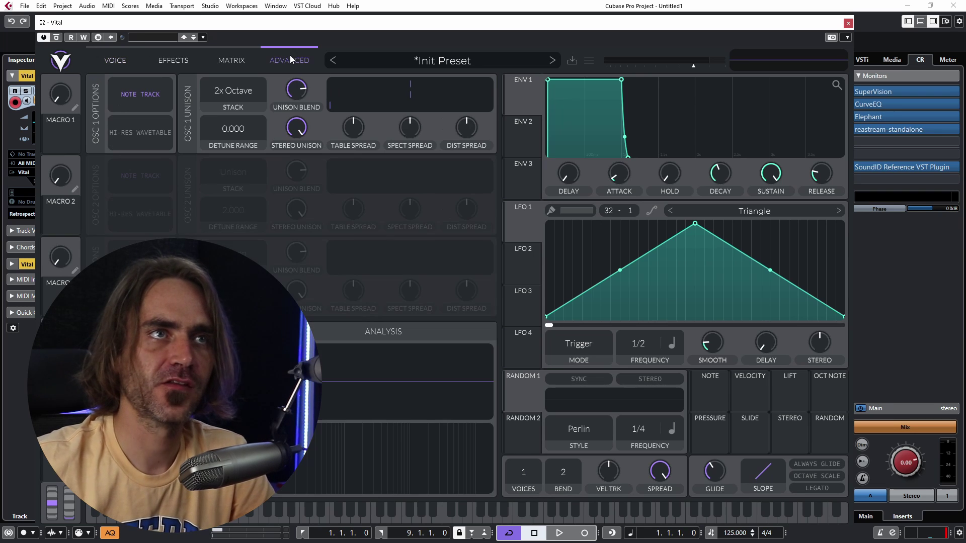
pyautogui.click(231, 90)
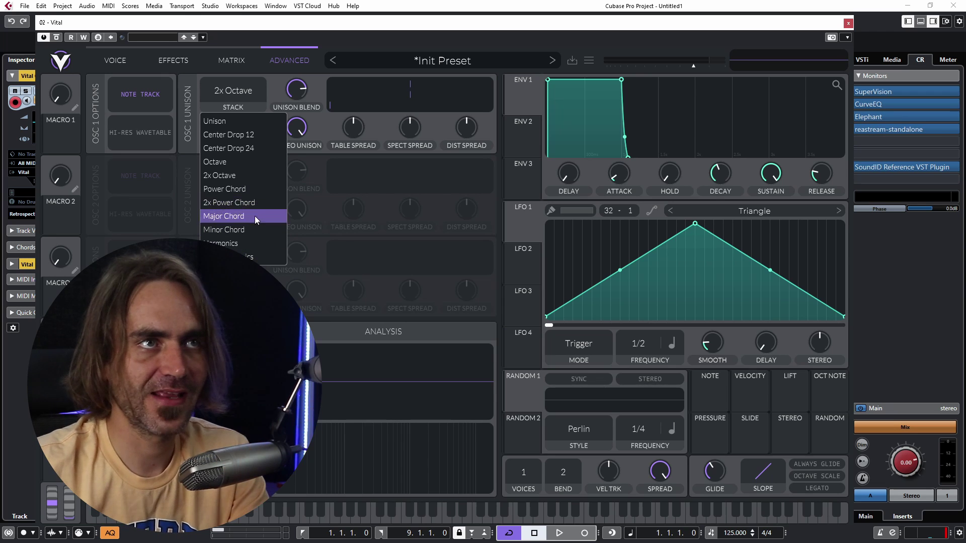
pyautogui.click(123, 67)
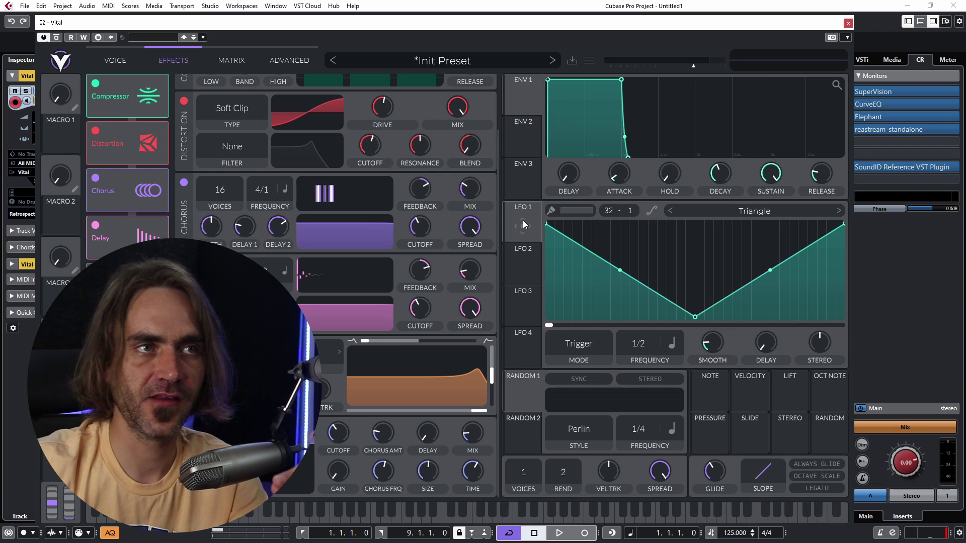
# - Assign LFO 1 to modulate the cutoff of the filter in the effects chain
pyautogui.moveTo(523, 225); pyautogui.dragTo(484, 415)
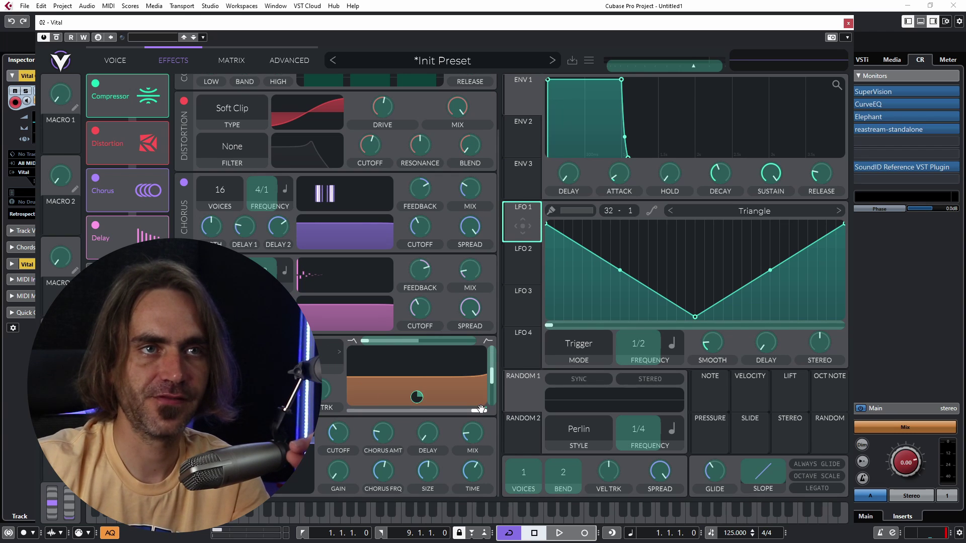
# - Adjust the amount of LFO 1's modulation on the effects filter's cutoff and turn on Legato
pyautogui.moveTo(416, 397); pyautogui.dragTo(421, 399)
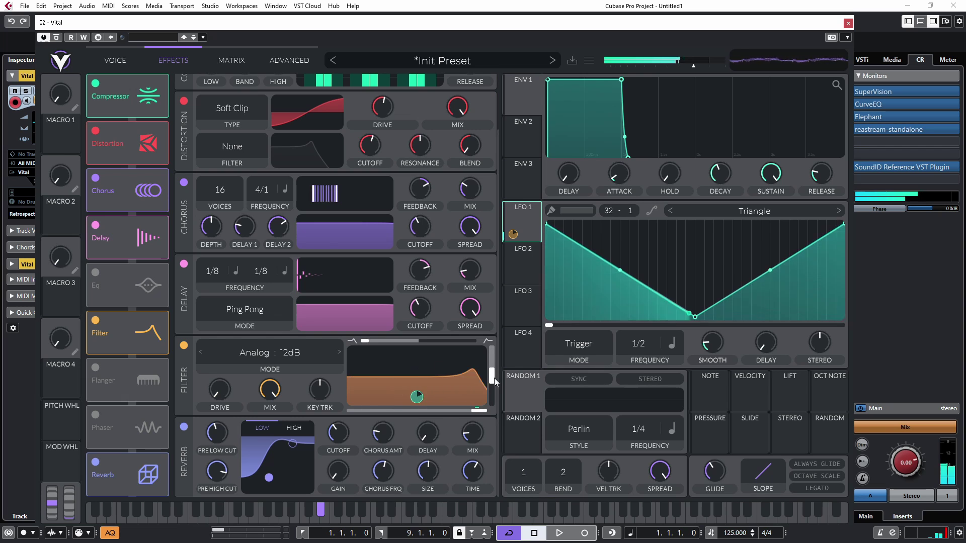
pyautogui.moveTo(493, 385)
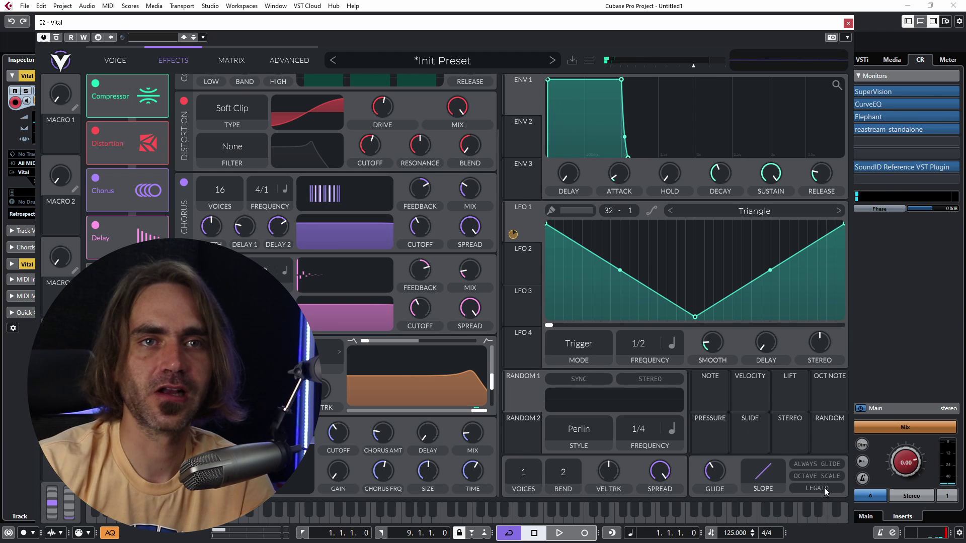
pyautogui.click(820, 488)
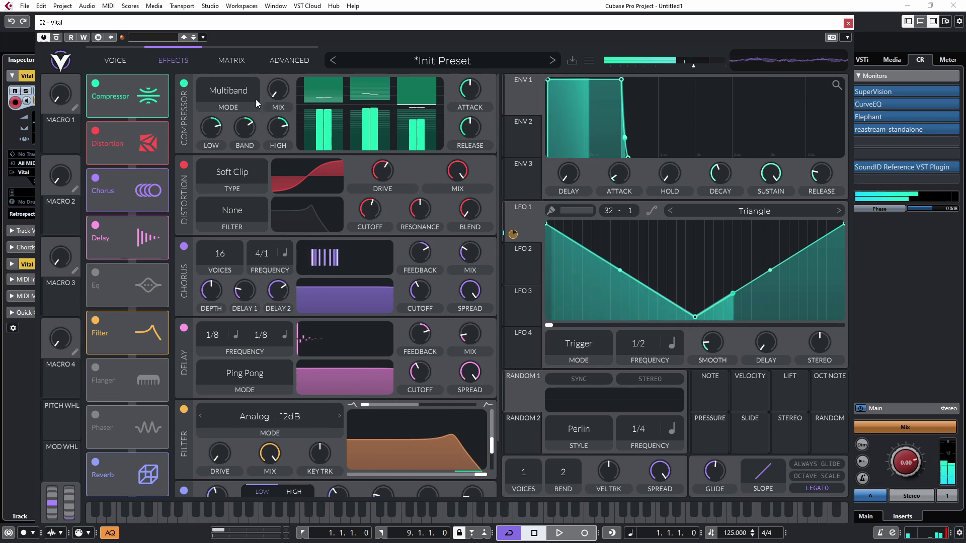
# - Lengthen ENV 1's attack and raise LFO 1's delay to about 2.58 secs before easing it back
pyautogui.moveTo(621, 180); pyautogui.dragTo(622, 166)
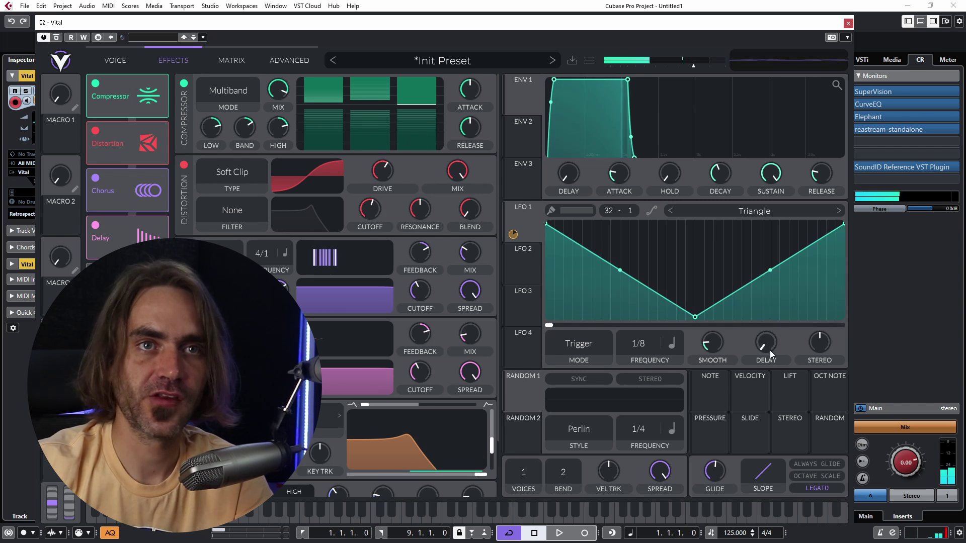
pyautogui.moveTo(774, 348); pyautogui.dragTo(780, 317)
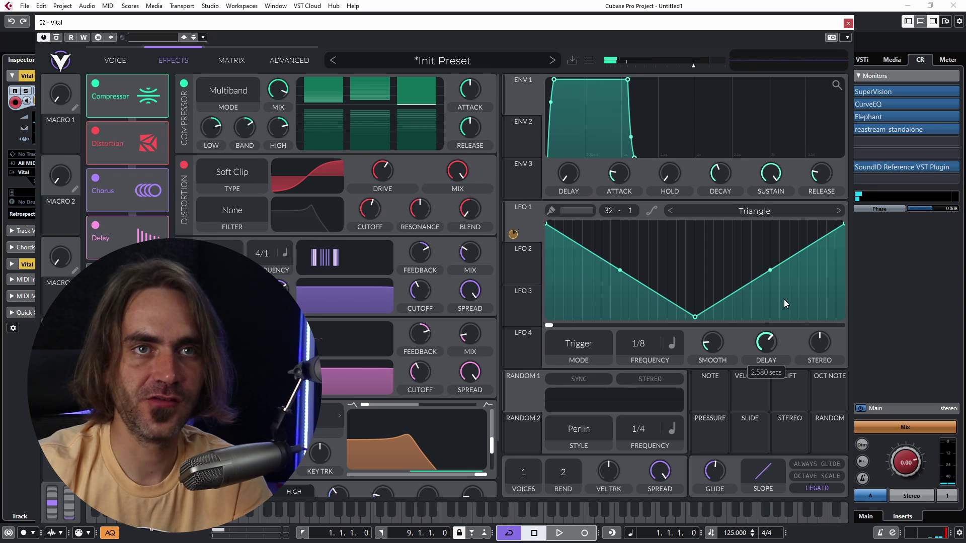
pyautogui.scroll(1, 767, 346)
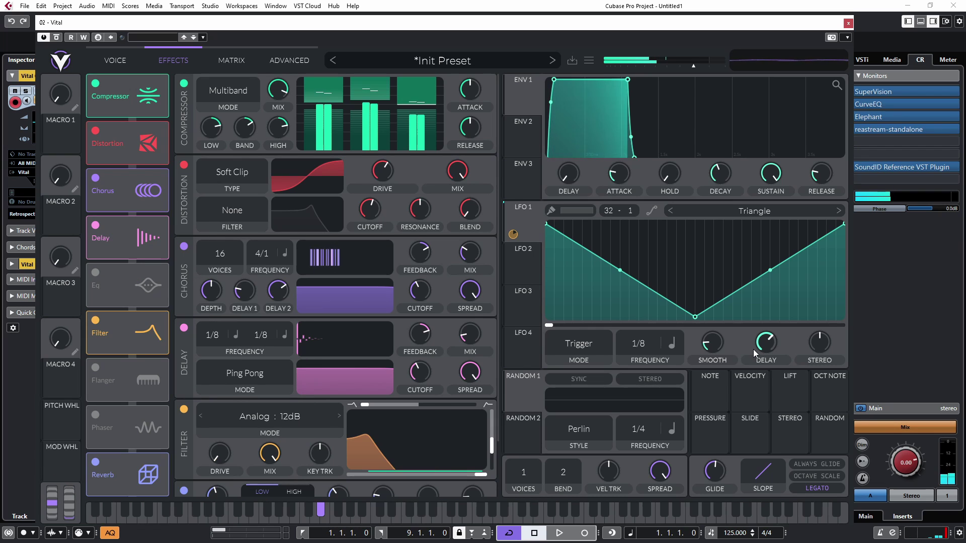
pyautogui.moveTo(755, 351); pyautogui.dragTo(753, 354)
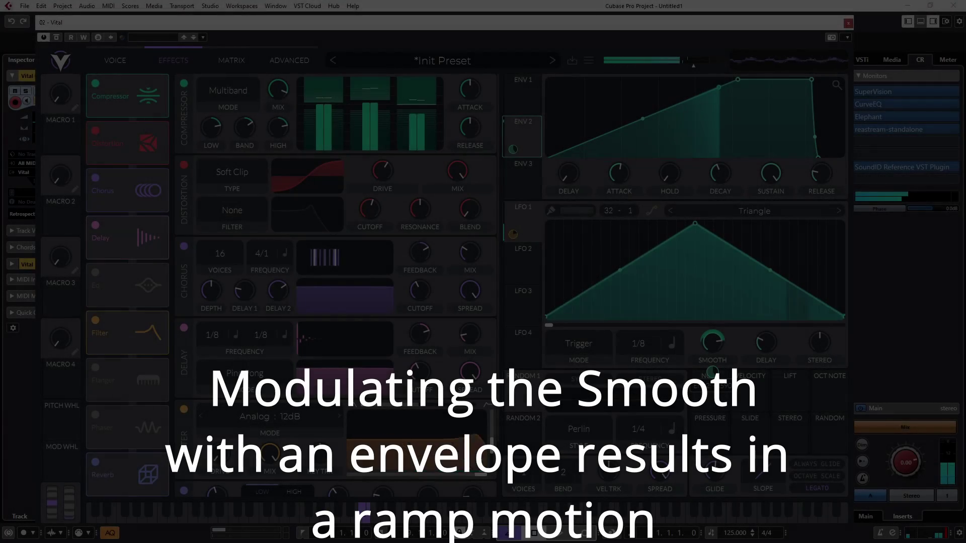
# - Bend ENV 2's attack into a slow-starting curve with a longer delay, and move the Filter ahead of the Delay in the effects chain
pyautogui.moveTo(651, 124); pyautogui.dragTo(650, 146)
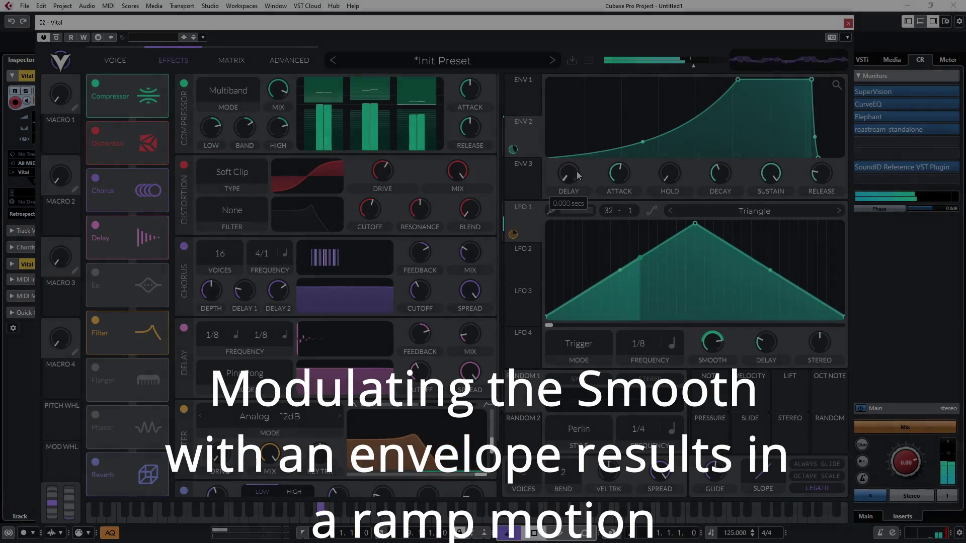
pyautogui.moveTo(578, 178); pyautogui.dragTo(577, 174)
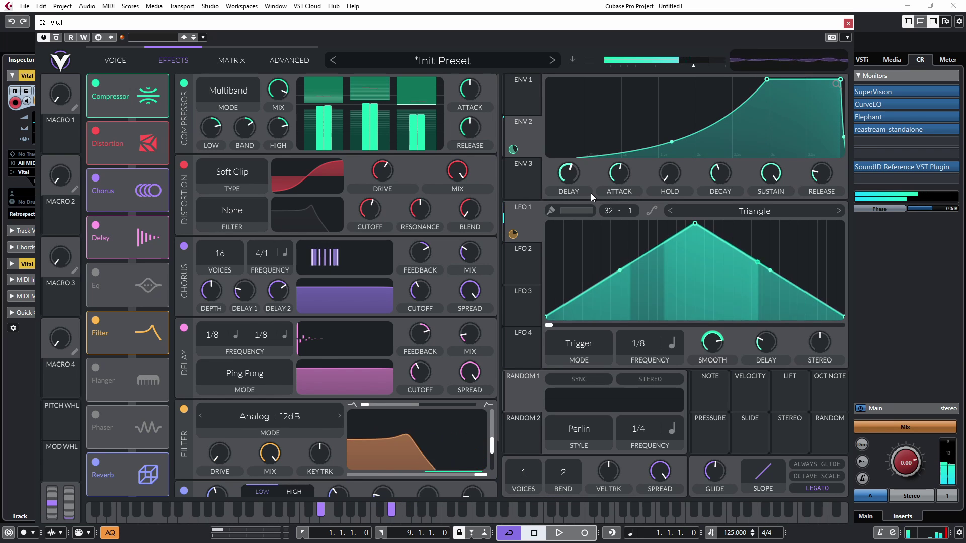
pyautogui.moveTo(127, 332); pyautogui.dragTo(127, 238)
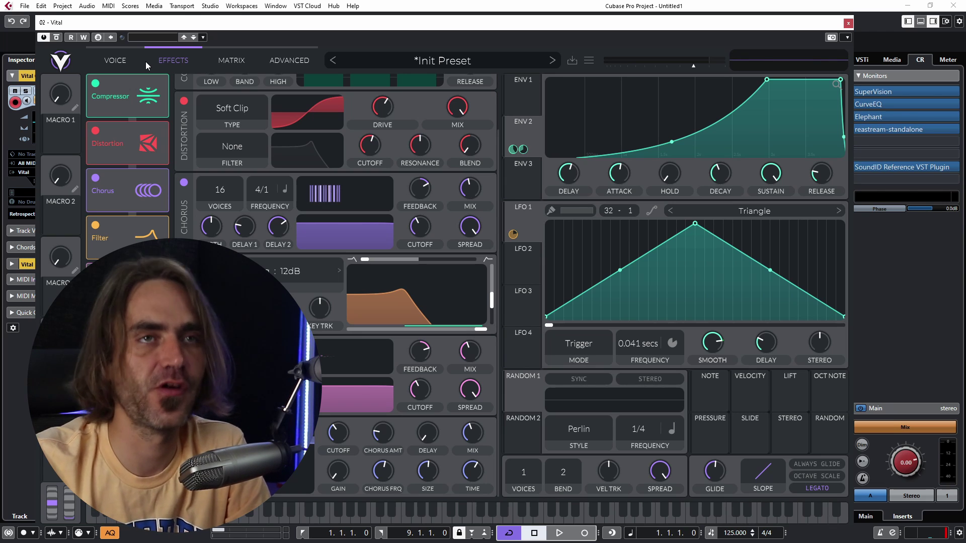
# - Return to the oscillator settings and switch LFO 1's frequency mode to Keytrack
pyautogui.click(144, 61)
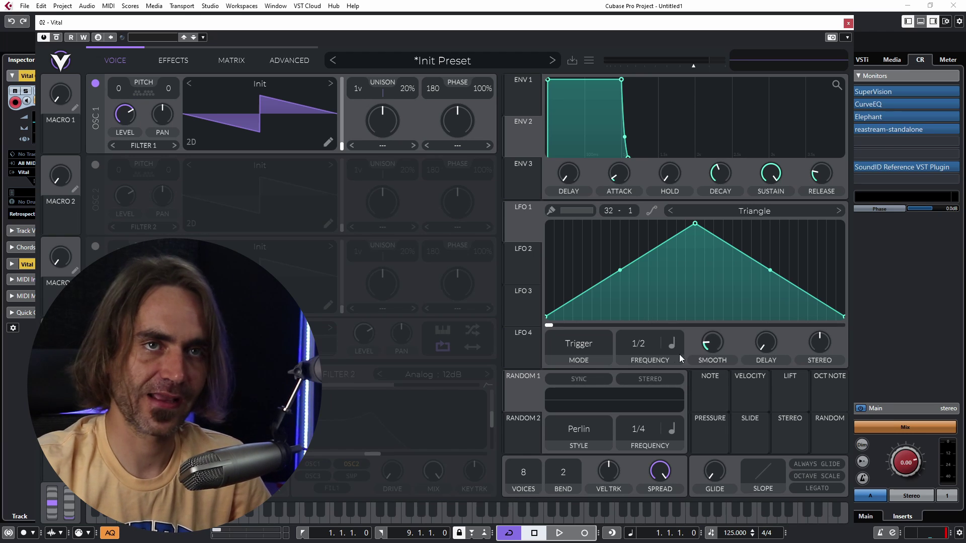
pyautogui.click(670, 343)
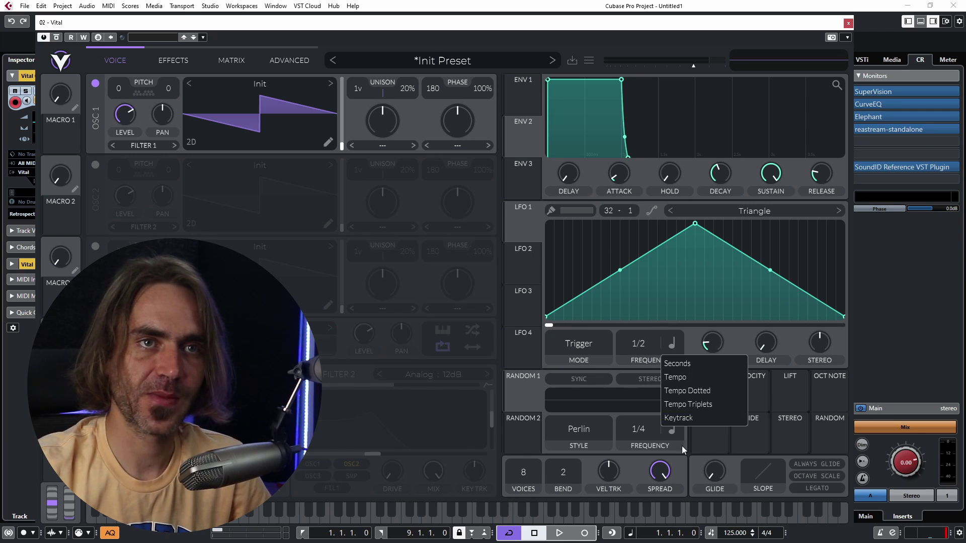
pyautogui.click(689, 419)
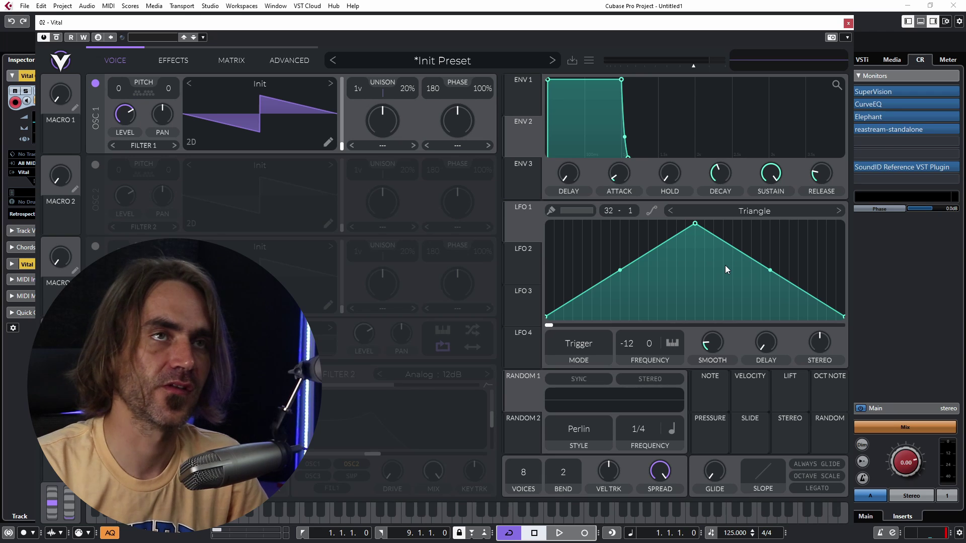
# - Temporarily enable OSC 2 and examine the FM and RM distortion options available for OSC 1
pyautogui.click(95, 166)
pyautogui.click(460, 144)
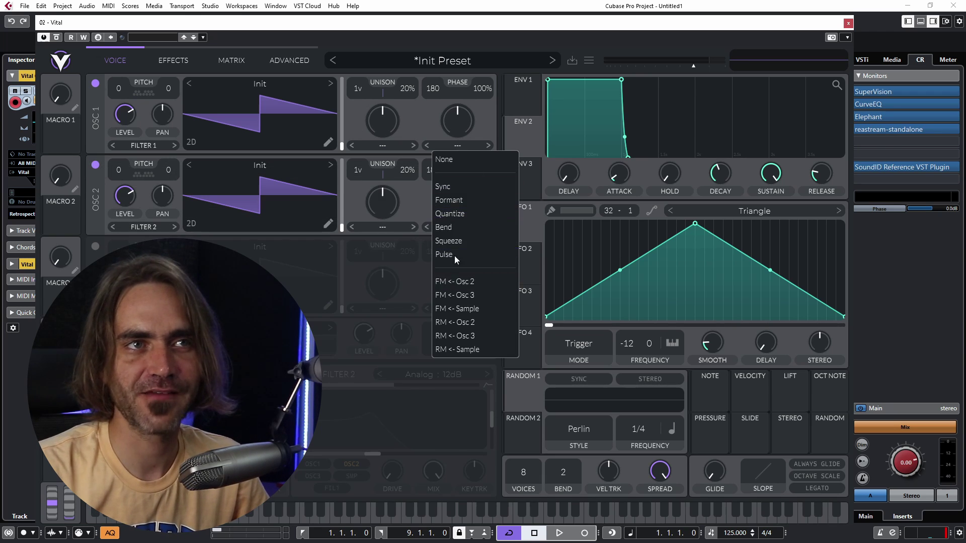
pyautogui.click(95, 166)
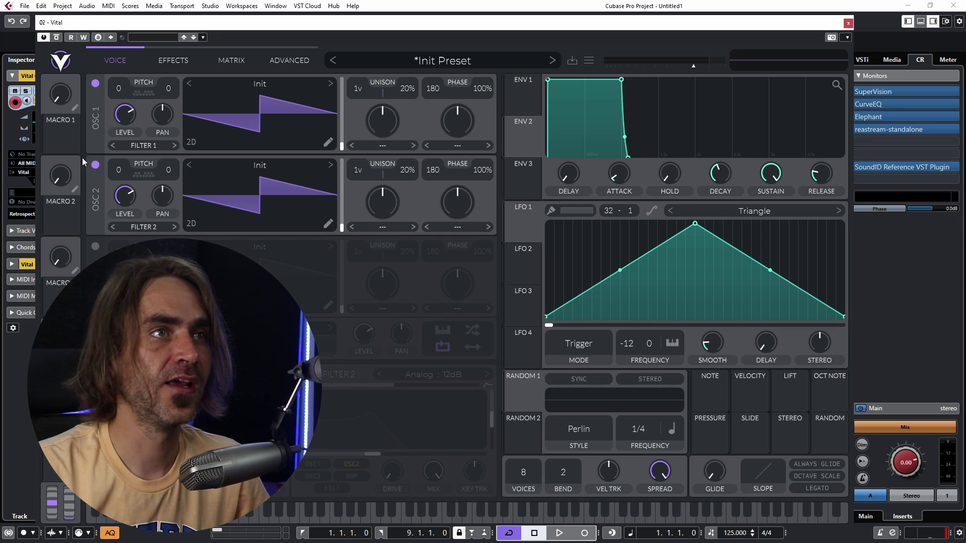
pyautogui.click(95, 164)
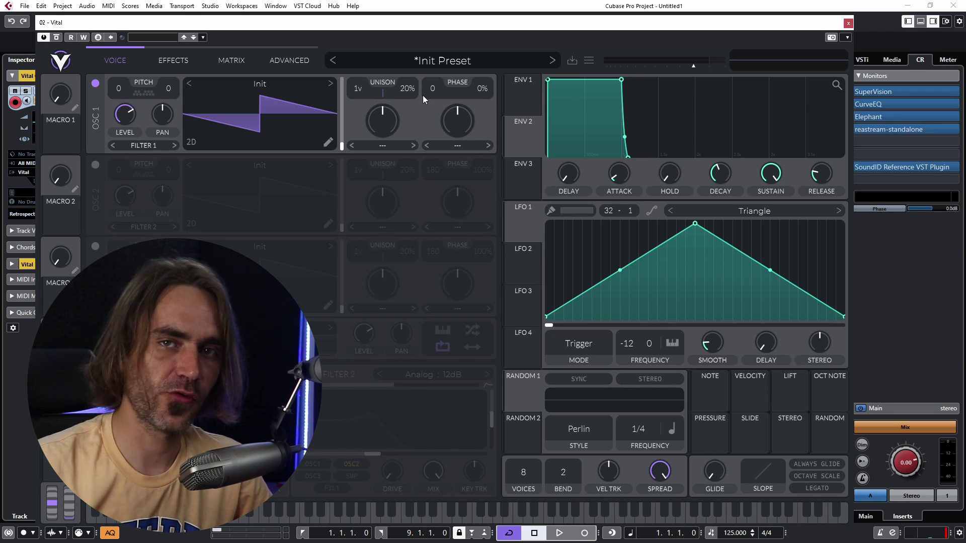
# - Set OSC 1's phase to 0 and phase randomization to 0%, and assign LFO 1 to modulate the phase
pyautogui.scroll(1, 482, 88)
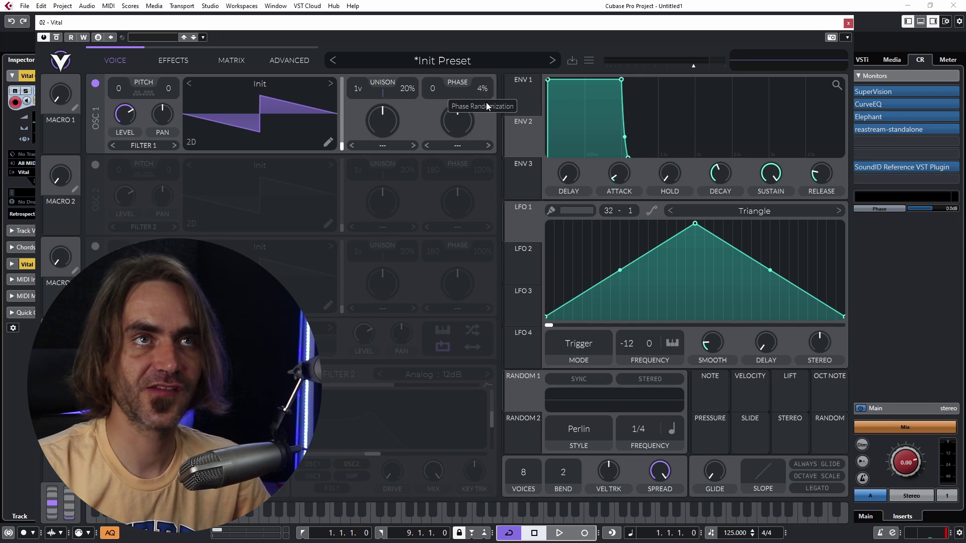
pyautogui.scroll(-2, 433, 91)
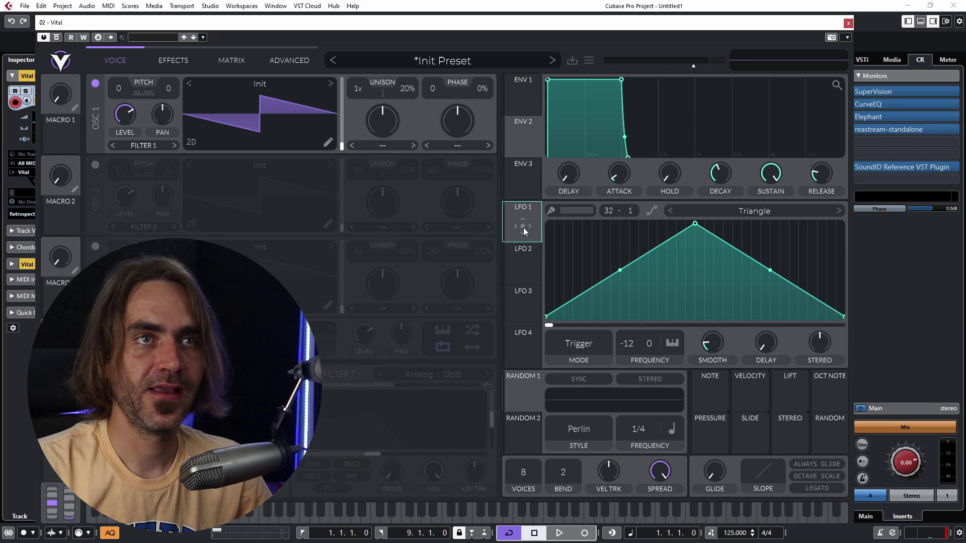
pyautogui.moveTo(523, 226); pyautogui.dragTo(431, 87)
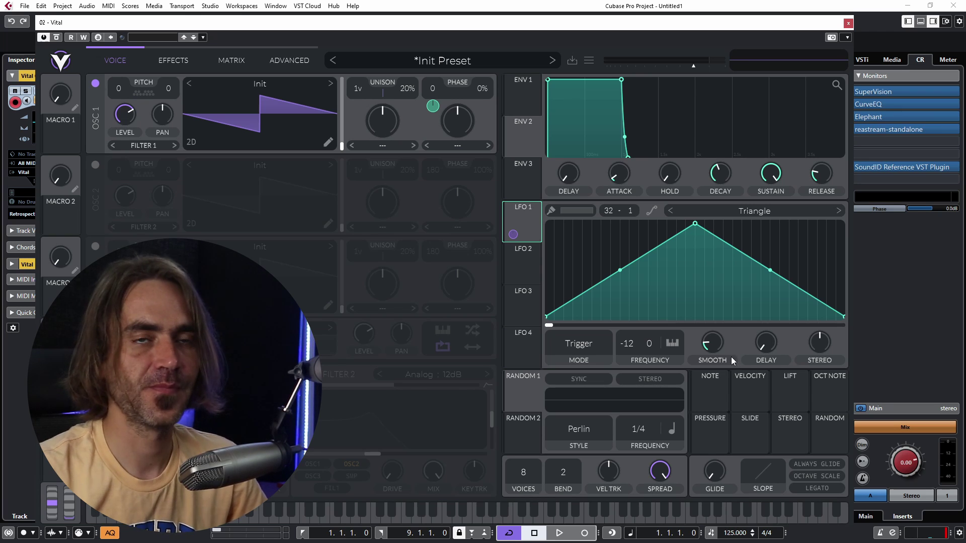
# - Turn LFO 1's smoothing fully down and bend its triangle into a concave rise and a convex fall
pyautogui.moveTo(710, 333); pyautogui.dragTo(710, 412)
pyautogui.moveTo(620, 270); pyautogui.dragTo(620, 303)
pyautogui.moveTo(770, 270); pyautogui.dragTo(769, 232)
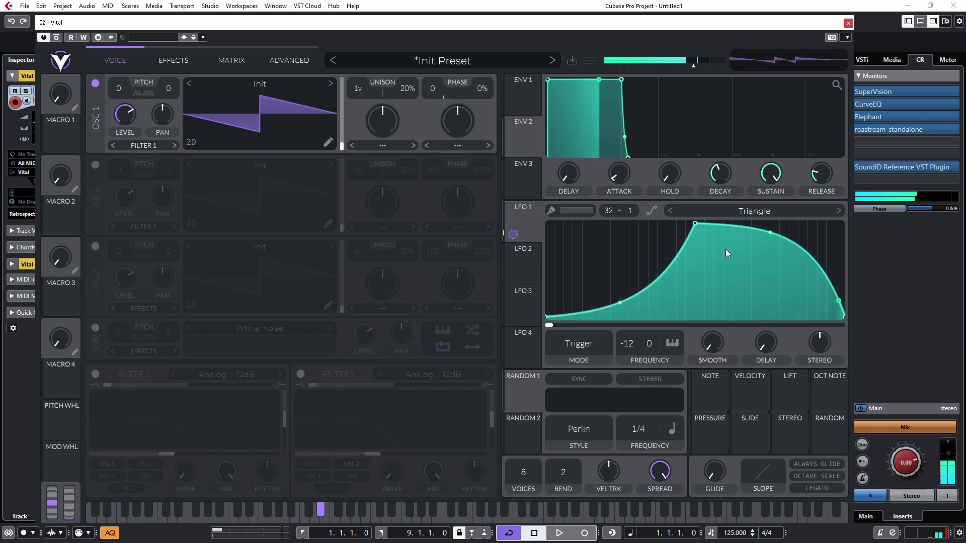
# - Transpose LFO 1's keytracked frequency to -24 and OSC 1's pitch to 12
pyautogui.moveTo(626, 343); pyautogui.dragTo(627, 352)
pyautogui.moveTo(118, 88); pyautogui.dragTo(118, 75)
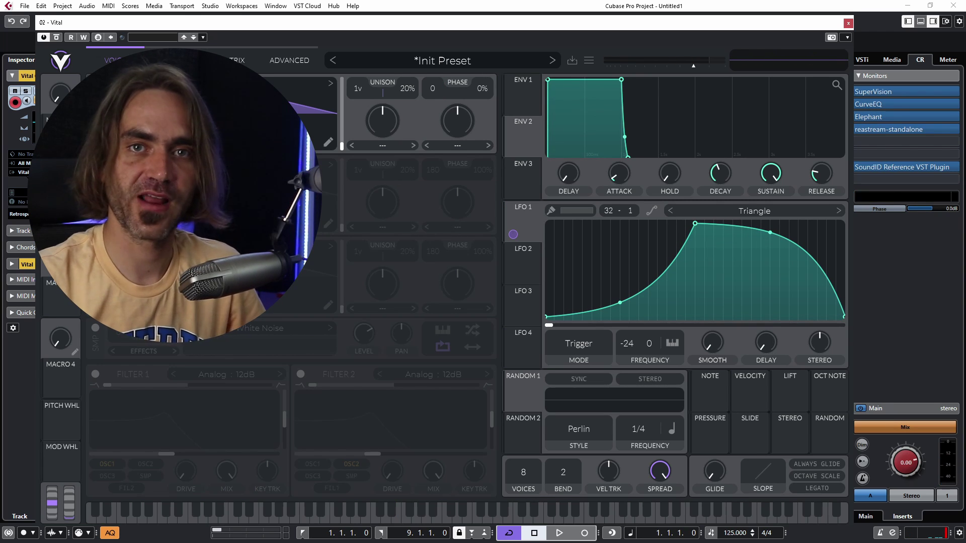
# - Enable Filter 1, lower its resonance, and assign LFO 1 to modulate its cutoff
pyautogui.click(95, 374)
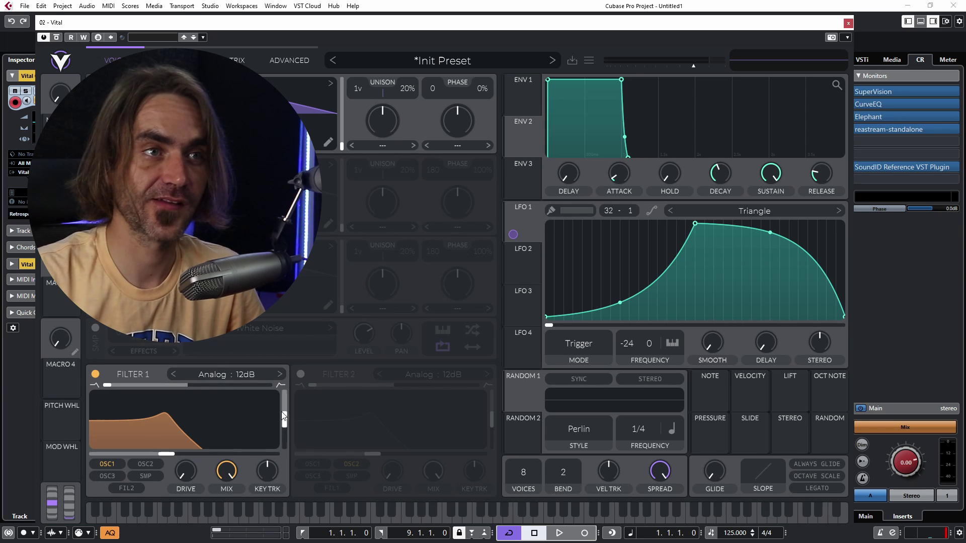
pyautogui.scroll(-3, 289, 418)
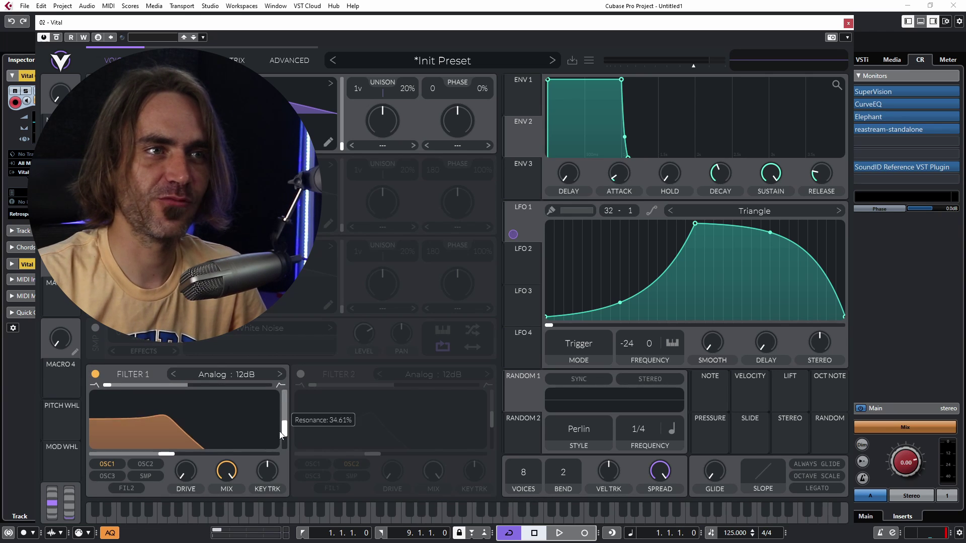
pyautogui.moveTo(513, 234); pyautogui.dragTo(200, 444)
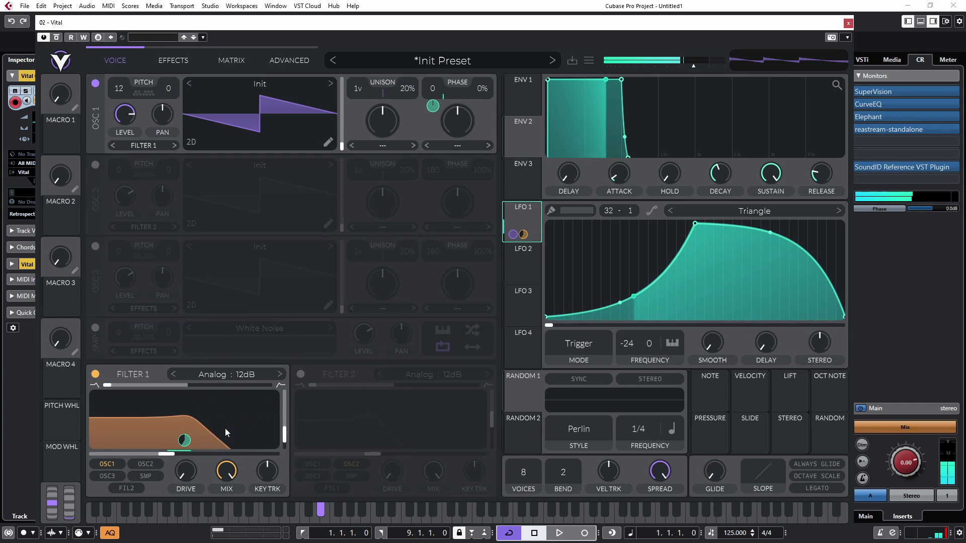
# - Raise Filter 1's resonance sharply and blend the filter from low-pass to band-pass
pyautogui.moveTo(284, 441); pyautogui.dragTo(288, 401)
pyautogui.moveTo(108, 385); pyautogui.dragTo(237, 387)
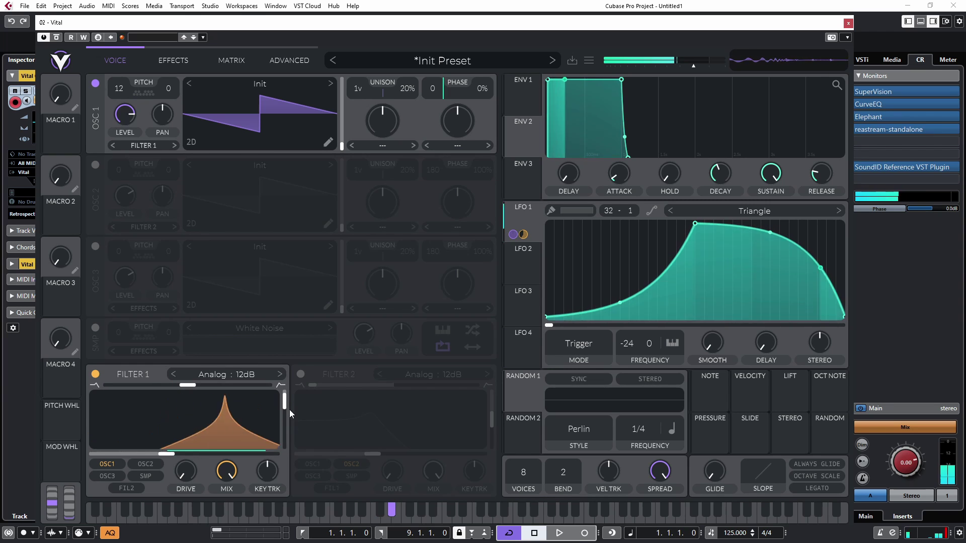
# - Readjust Filter 1's cutoff and change its model to Analog 24dB
pyautogui.moveTo(111, 453); pyautogui.dragTo(149, 464)
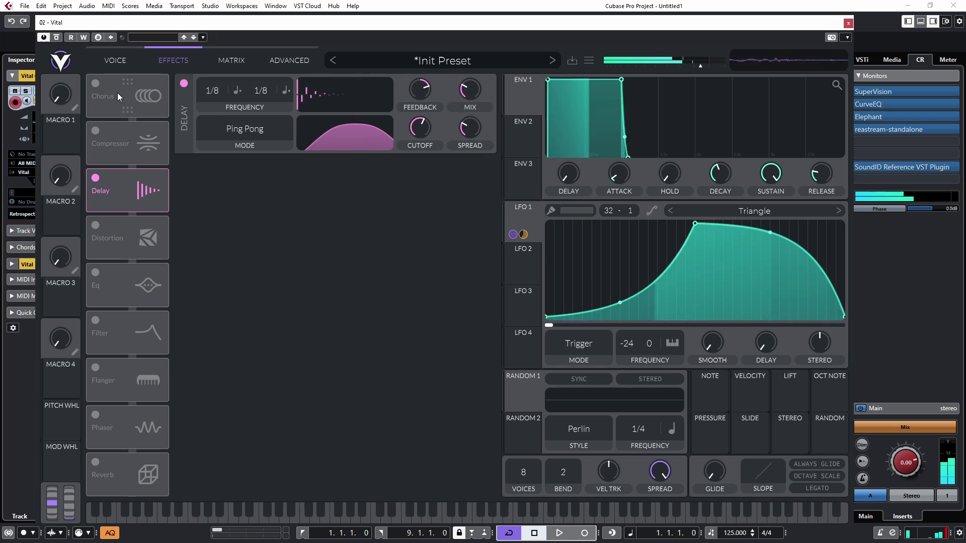
pyautogui.moveTo(149, 464); pyautogui.dragTo(116, 455)
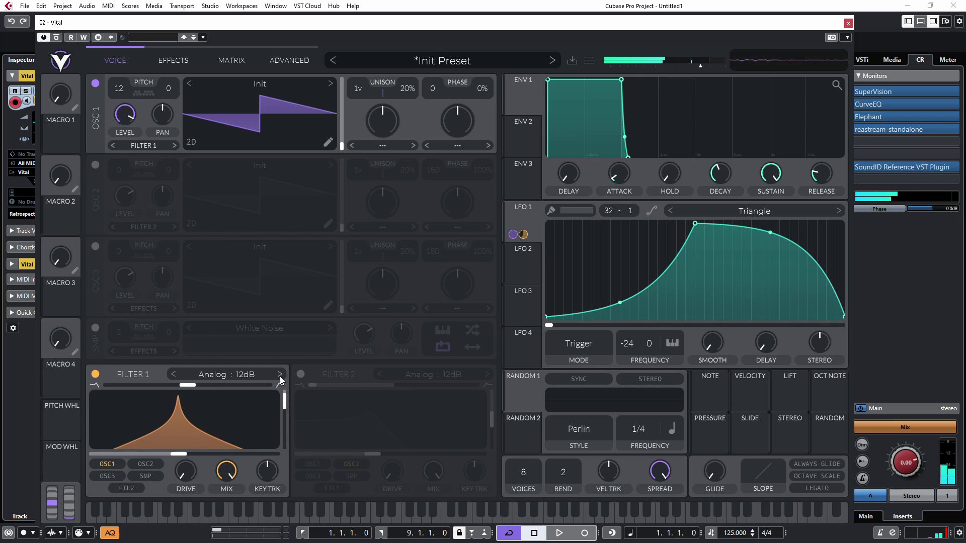
pyautogui.click(280, 374)
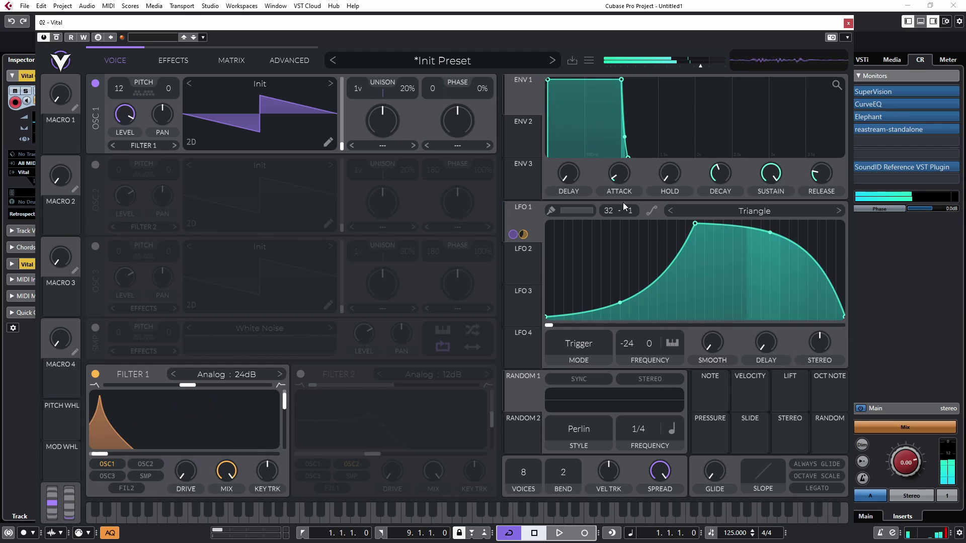
# - Assign LFO 2 to modulate Filter 1's cutoff and slow LFO 2's frequency to 2/1
pyautogui.moveTo(523, 268); pyautogui.dragTo(184, 428)
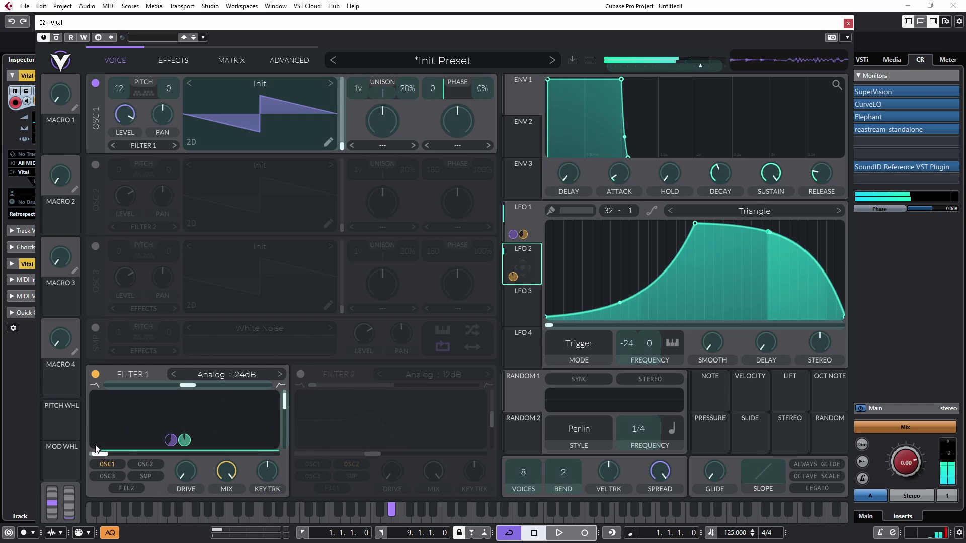
pyautogui.click(518, 278)
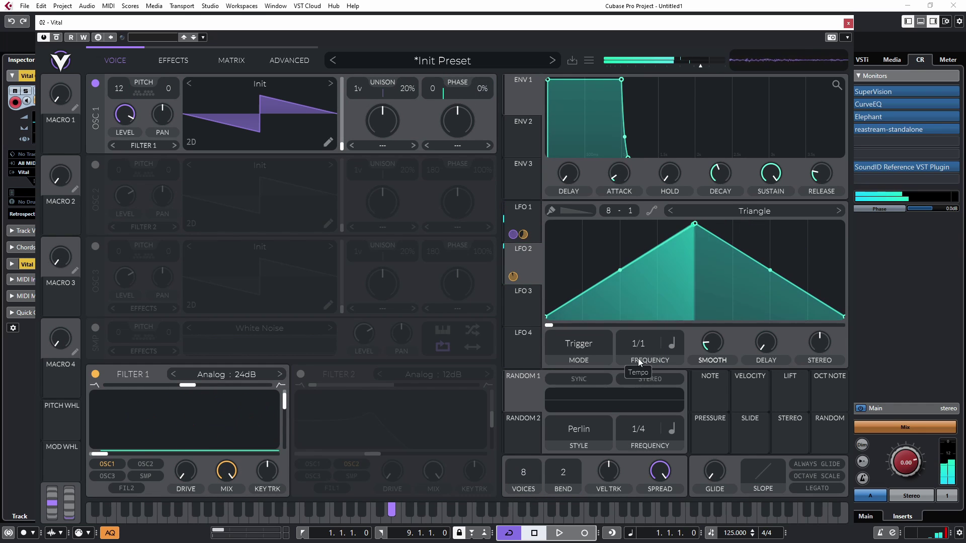
pyautogui.scroll(-2, 635, 365)
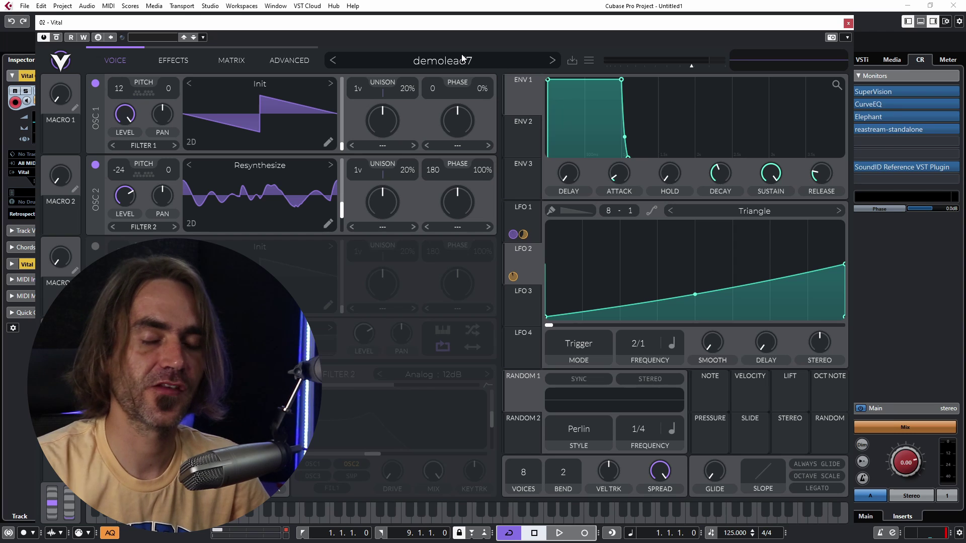
# - Initialize the preset and assign LFO 1 to modulate OSC 1's level
pyautogui.click(437, 60)
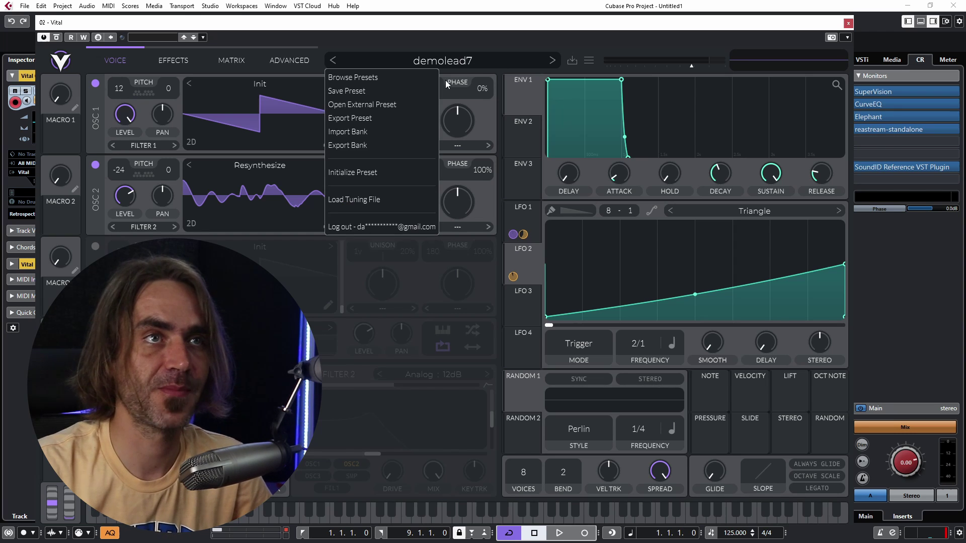
pyautogui.click(373, 173)
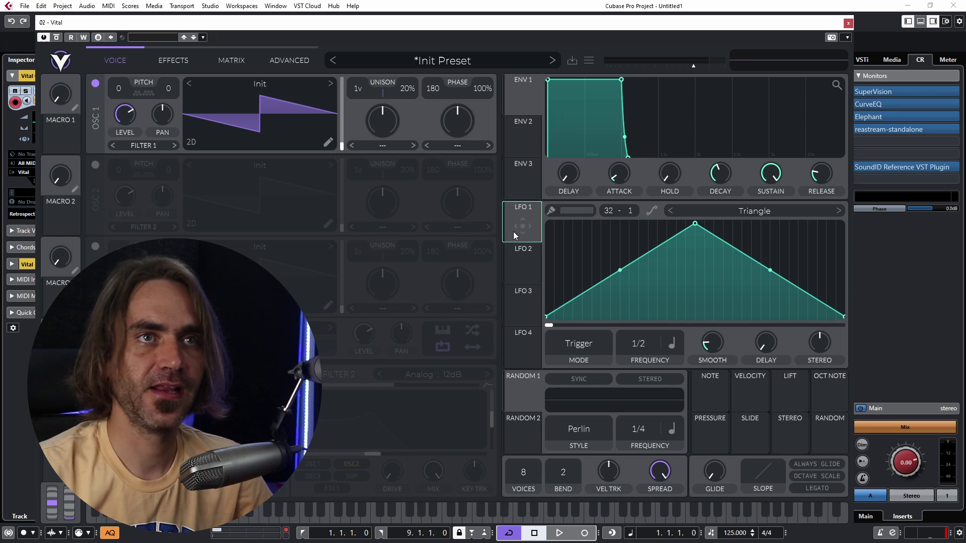
pyautogui.moveTo(521, 227); pyautogui.dragTo(119, 106)
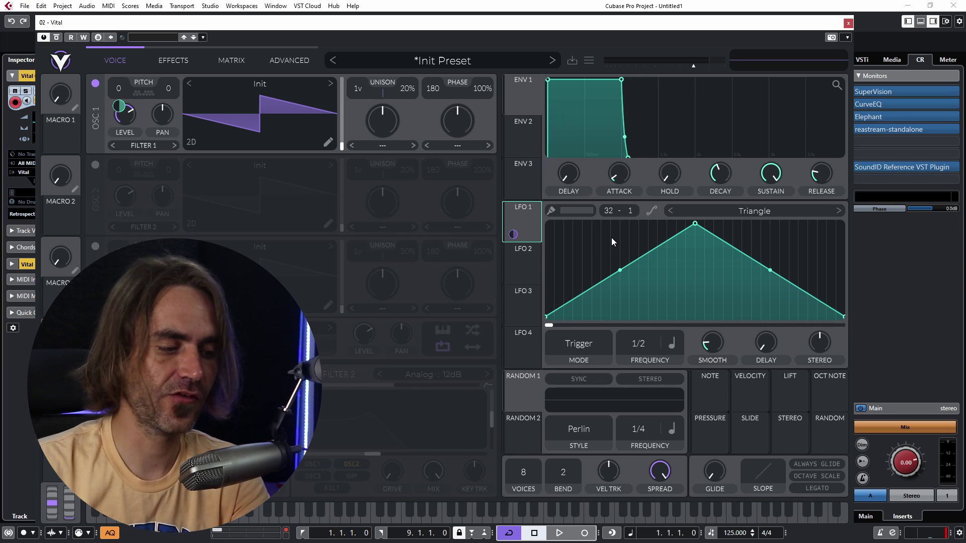
pyautogui.moveTo(132, 121)
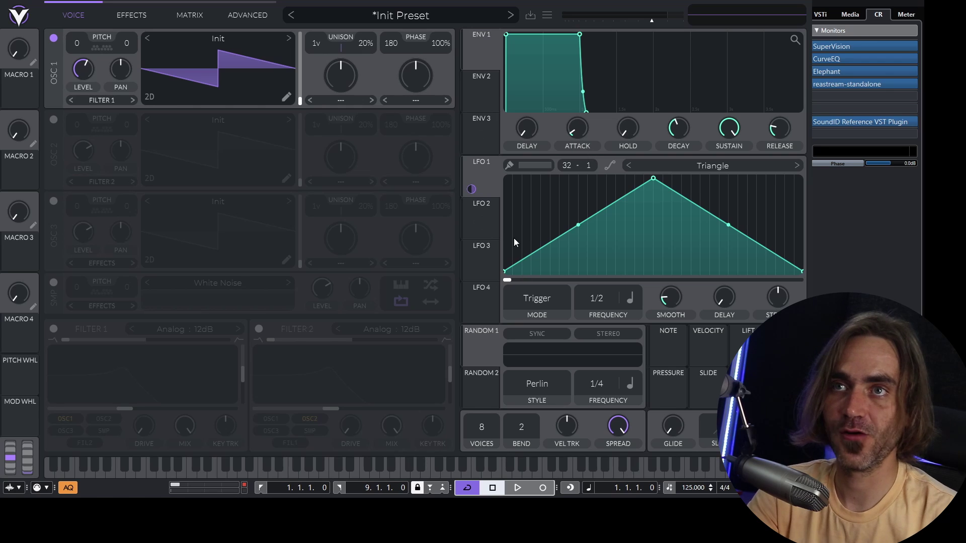
# - Try an upward and a downward bend on the remap curve of the LFO 1 to OSC 1 Transpose modulation
pyautogui.click(187, 15)
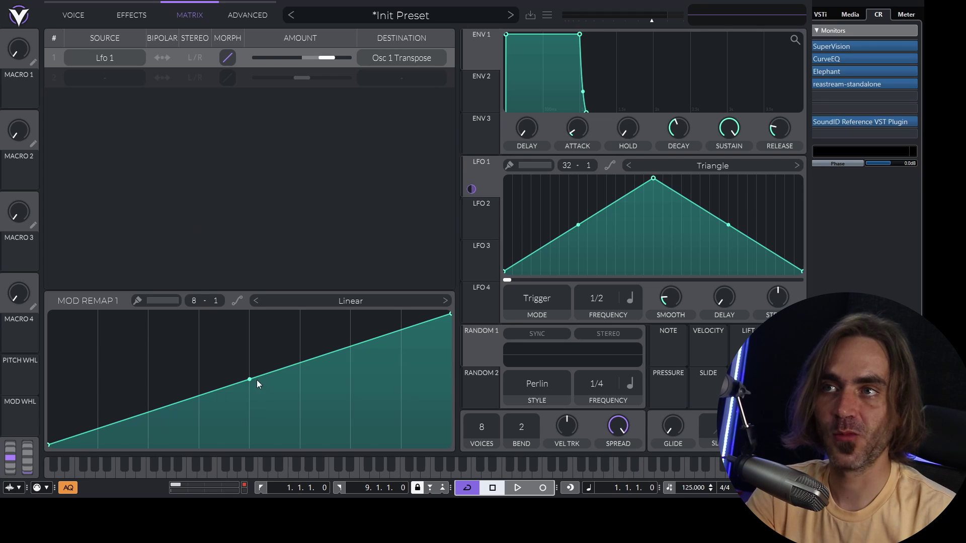
pyautogui.moveTo(252, 384); pyautogui.dragTo(245, 316)
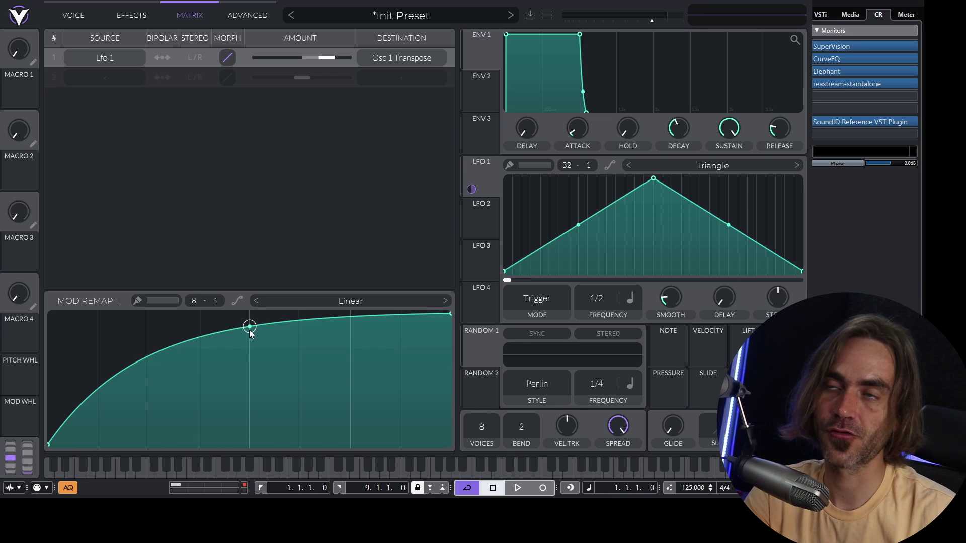
pyautogui.moveTo(251, 332); pyautogui.dragTo(252, 271)
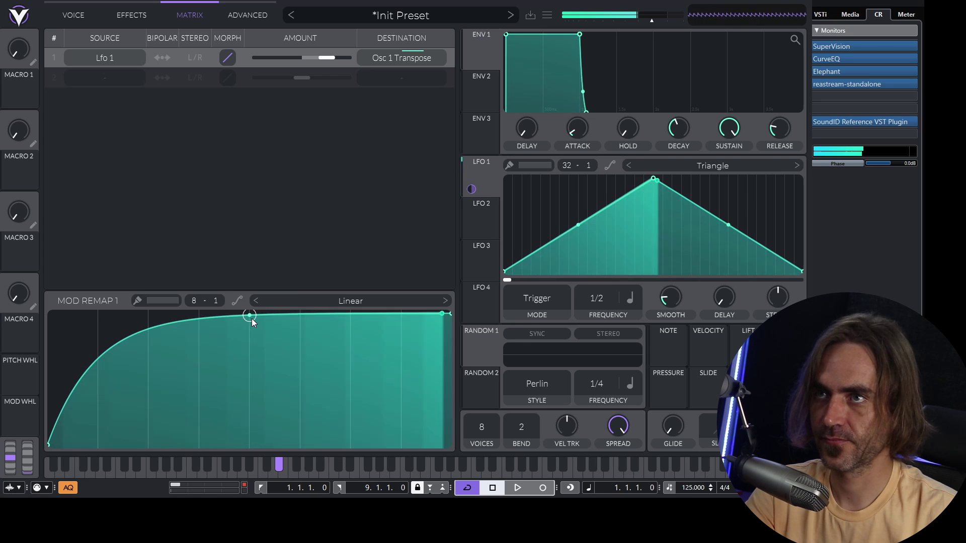
pyautogui.moveTo(250, 316); pyautogui.dragTo(249, 438)
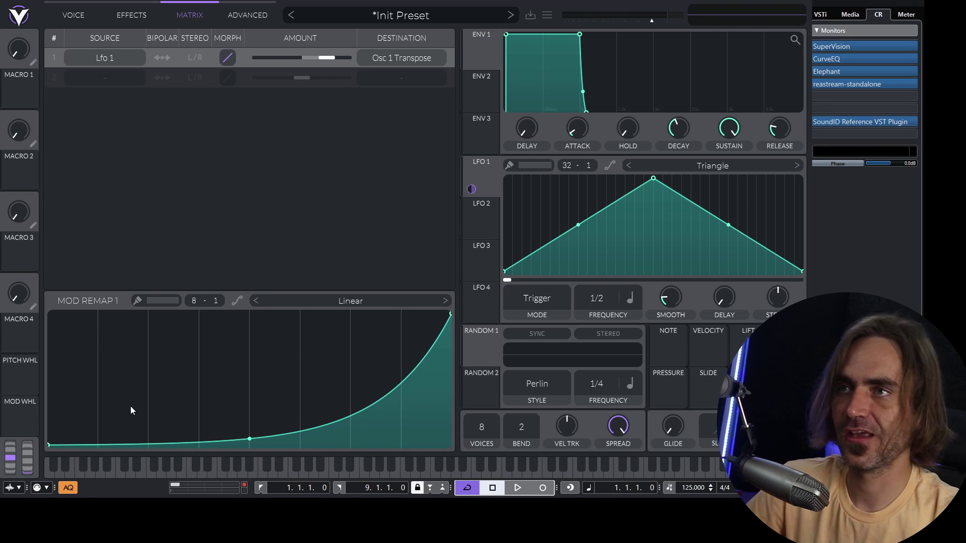
# - Draw a stepped remap pattern with varying heights across the eight grid divisions for the LFO 1 to OSC 1 Transpose modulation
pyautogui.moveTo(84, 418)
pyautogui.mouseDown()
pyautogui.moveTo(88, 450)
pyautogui.moveTo(255, 486)
pyautogui.moveTo(276, 383)
pyautogui.moveTo(488, 245)
pyautogui.mouseUp()
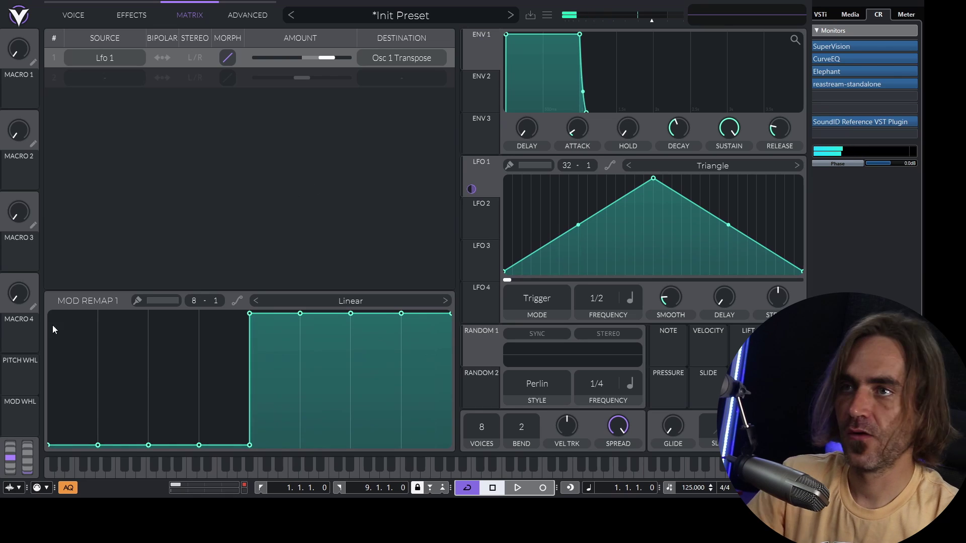
pyautogui.keyDown('shift'); pyautogui.click(123, 377); pyautogui.keyUp('shift')
pyautogui.moveTo(123, 378); pyautogui.dragTo(124, 367)
pyautogui.keyDown('shift'); pyautogui.click(174, 412); pyautogui.keyUp('shift')
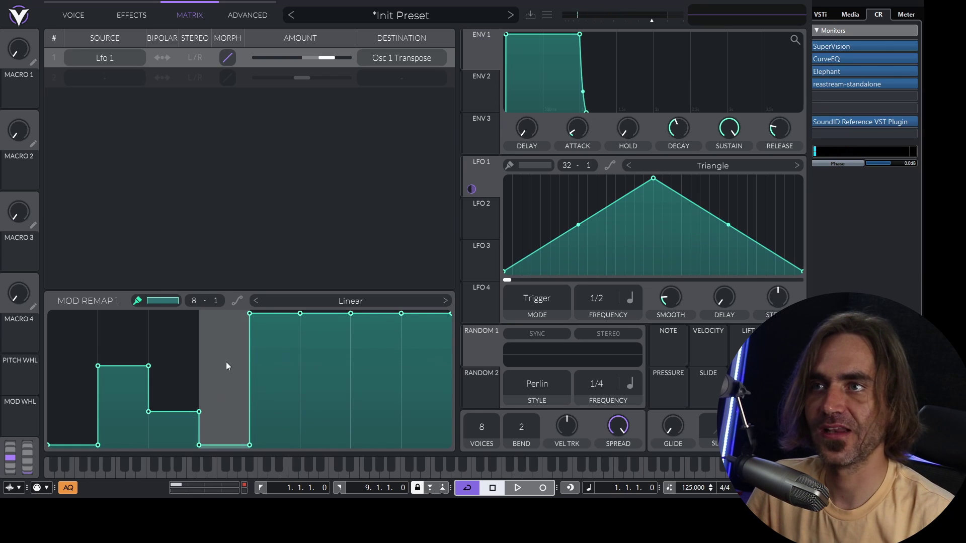
pyautogui.keyDown('shift'); pyautogui.click(224, 363); pyautogui.keyUp('shift')
pyautogui.keyDown('shift'); pyautogui.click(276, 406); pyautogui.keyUp('shift')
pyautogui.keyDown('shift'); pyautogui.click(328, 329); pyautogui.keyUp('shift')
pyautogui.keyDown('shift'); pyautogui.click(375, 423); pyautogui.keyUp('shift')
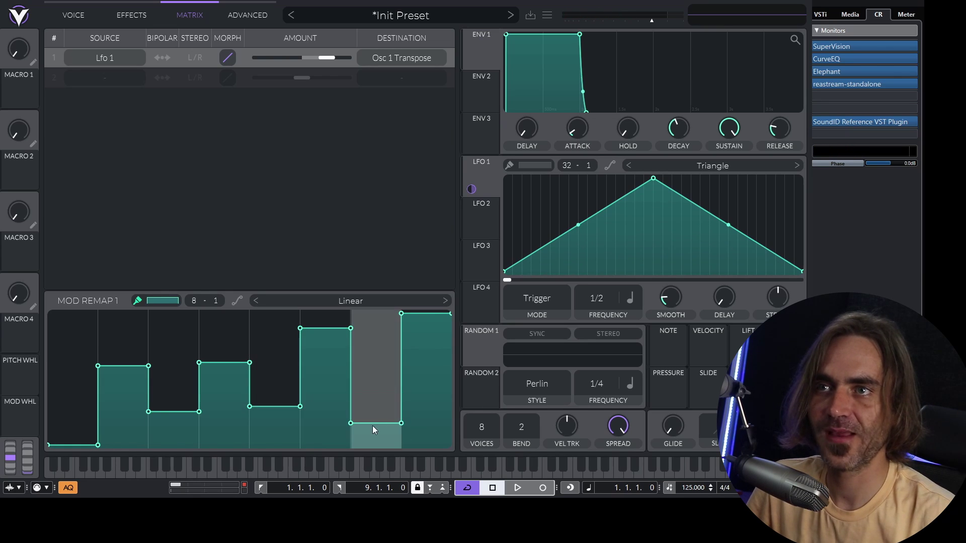
pyautogui.keyDown('shift'); pyautogui.click(412, 349); pyautogui.keyUp('shift')
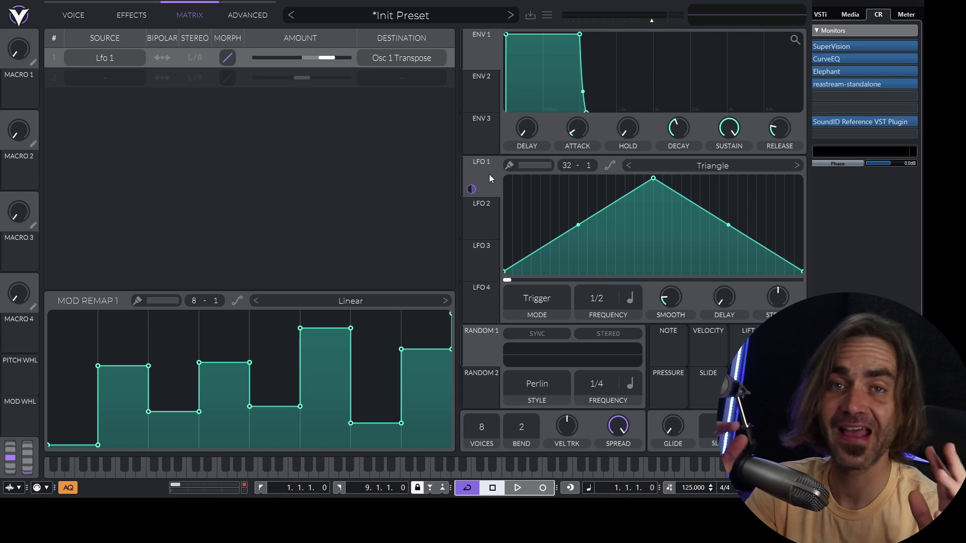
# - Enable Filter 1 with LFO 1 modulating its cutoff, and bend that modulation's remap curve fully downward
pyautogui.click(74, 15)
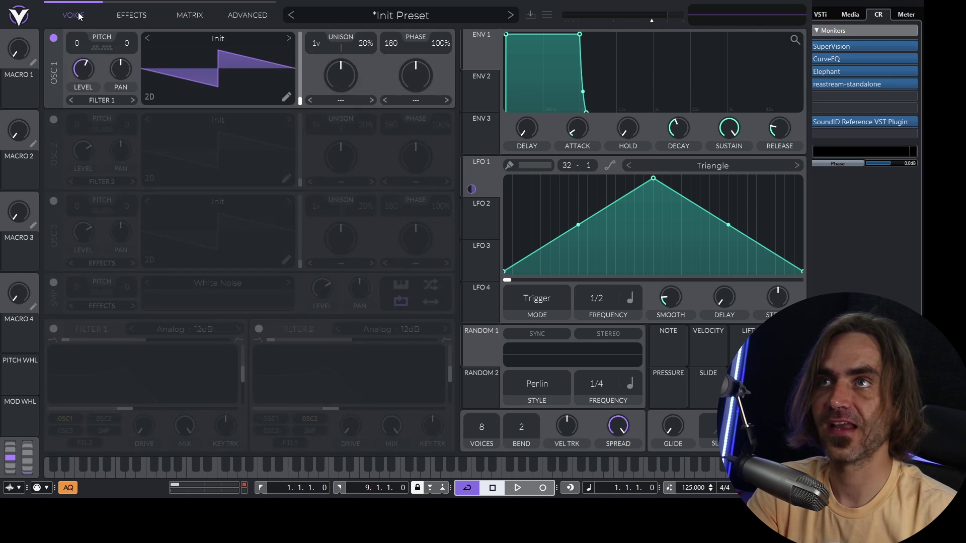
pyautogui.click(53, 329)
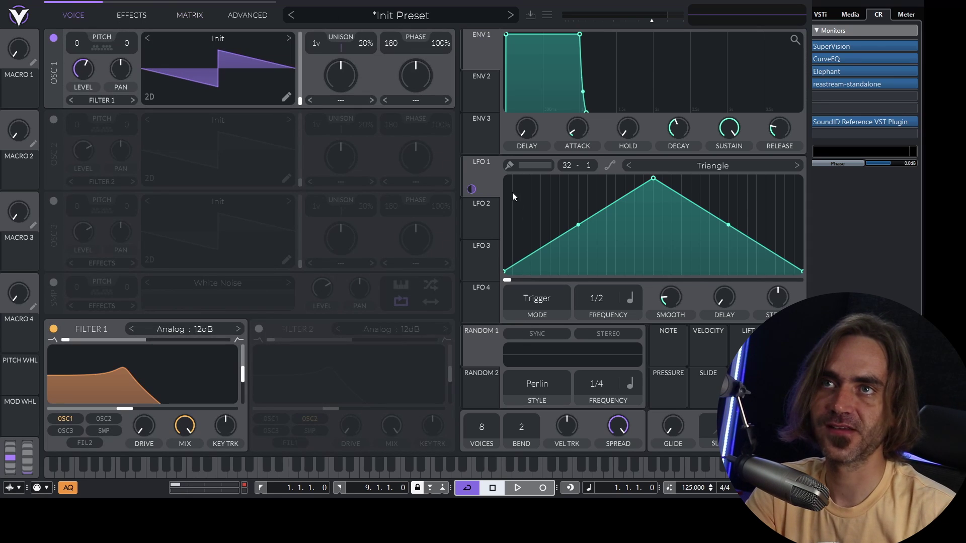
pyautogui.moveTo(472, 189); pyautogui.dragTo(97, 412)
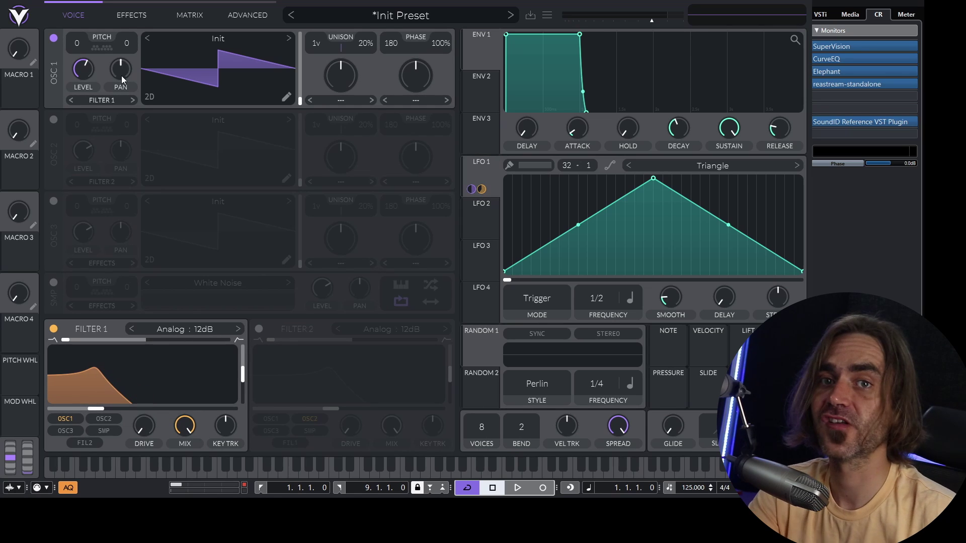
pyautogui.click(181, 18)
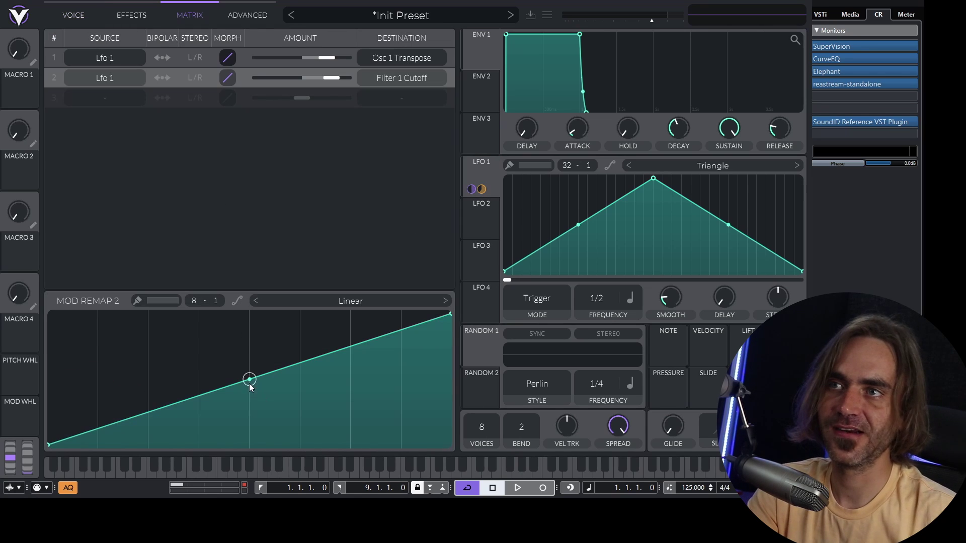
pyautogui.moveTo(250, 386); pyautogui.dragTo(249, 454)
# - Set OSC 1's spectral morph to Harm Stretch and assign LFO 1 to modulate its amount
pyautogui.click(62, 11)
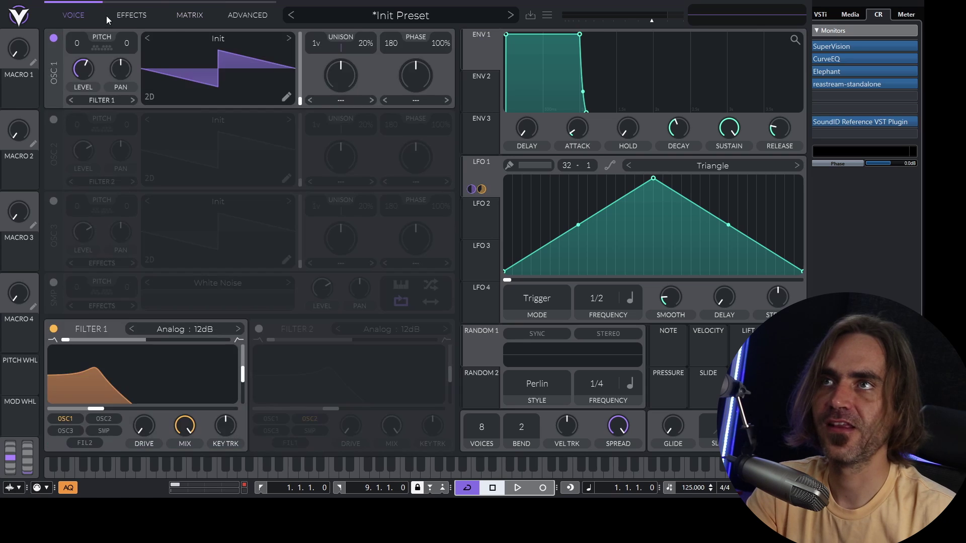
pyautogui.click(125, 21)
pyautogui.click(94, 20)
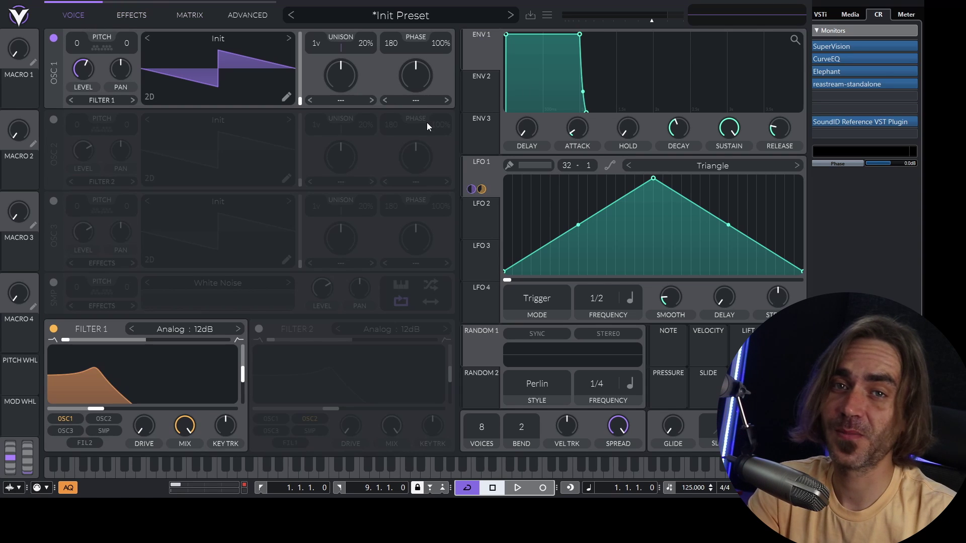
pyautogui.click(340, 101)
pyautogui.click(356, 166)
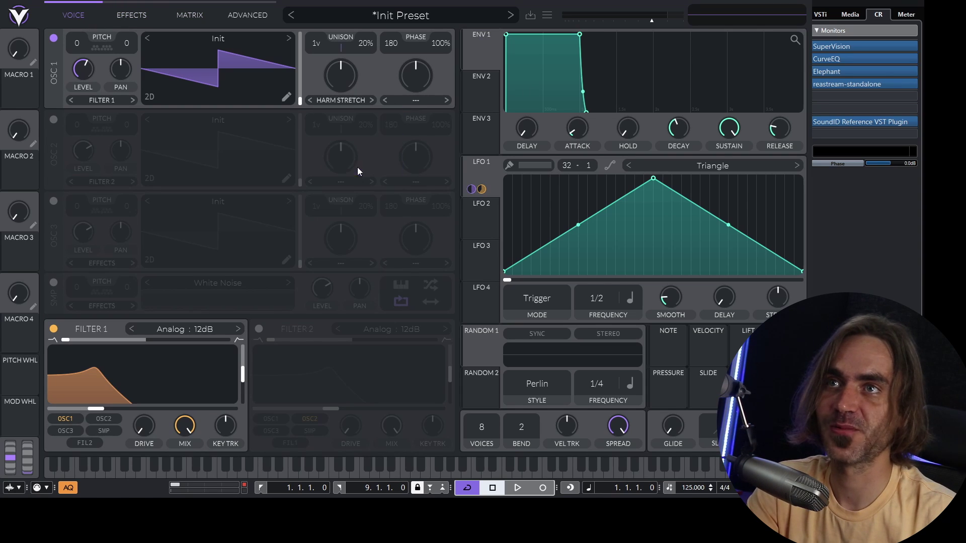
pyautogui.moveTo(476, 188); pyautogui.dragTo(325, 71)
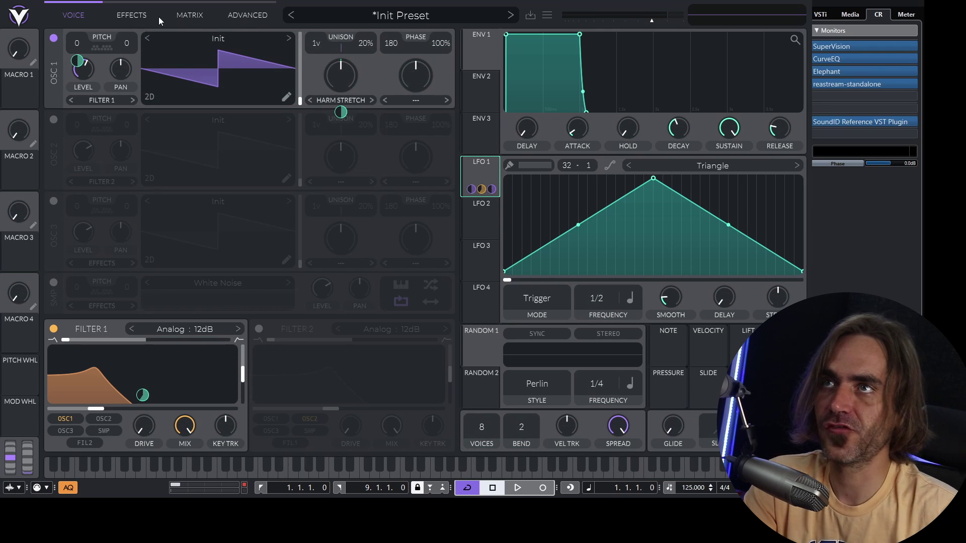
# - Reshape the OSC 1 Spectral Morph remap with a raised start, a sagging curve in the first half and uneven steps in the second
pyautogui.click(190, 15)
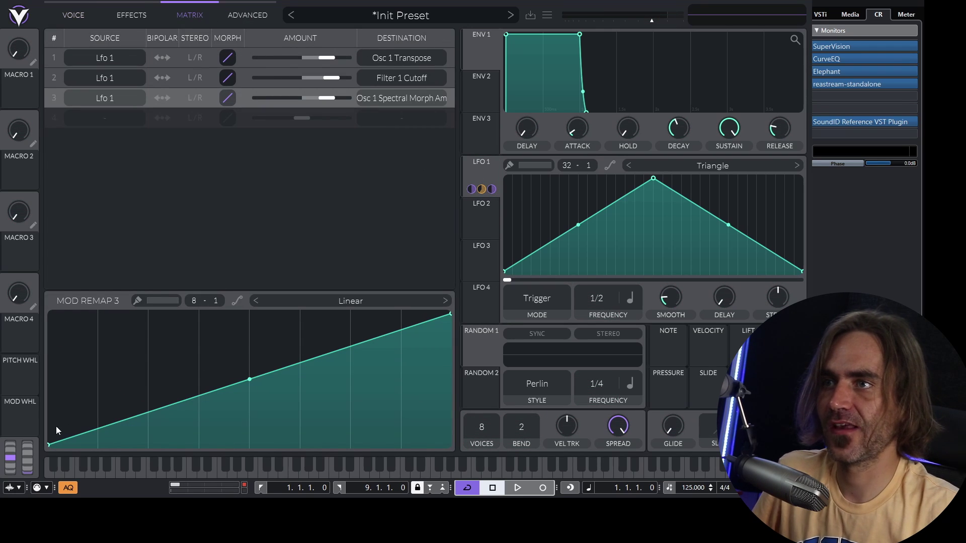
pyautogui.moveTo(49, 445); pyautogui.dragTo(44, 329)
pyautogui.moveTo(250, 321); pyautogui.dragTo(249, 413)
pyautogui.moveTo(151, 376); pyautogui.dragTo(288, 410)
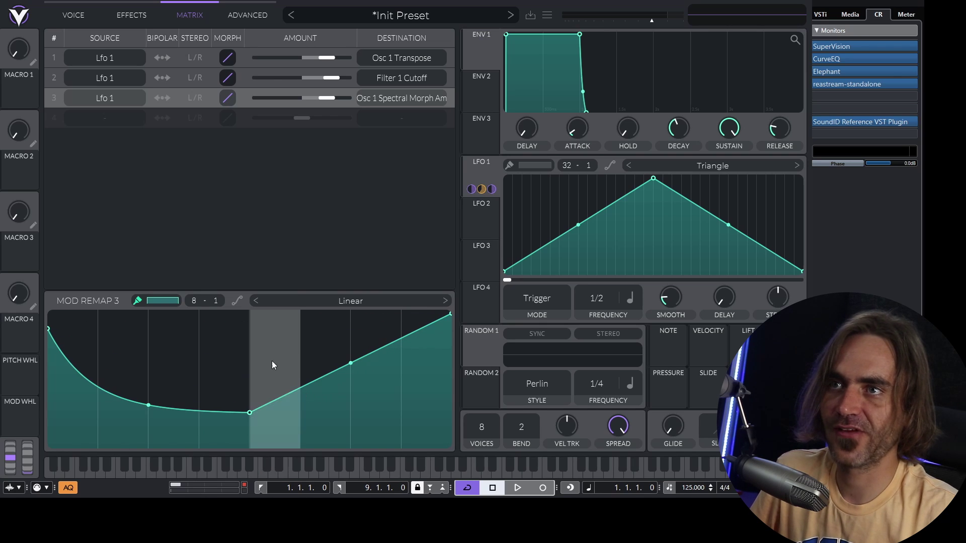
pyautogui.moveTo(272, 355)
pyautogui.mouseDown()
pyautogui.moveTo(323, 409)
pyautogui.moveTo(379, 328)
pyautogui.moveTo(430, 378)
pyautogui.mouseUp()
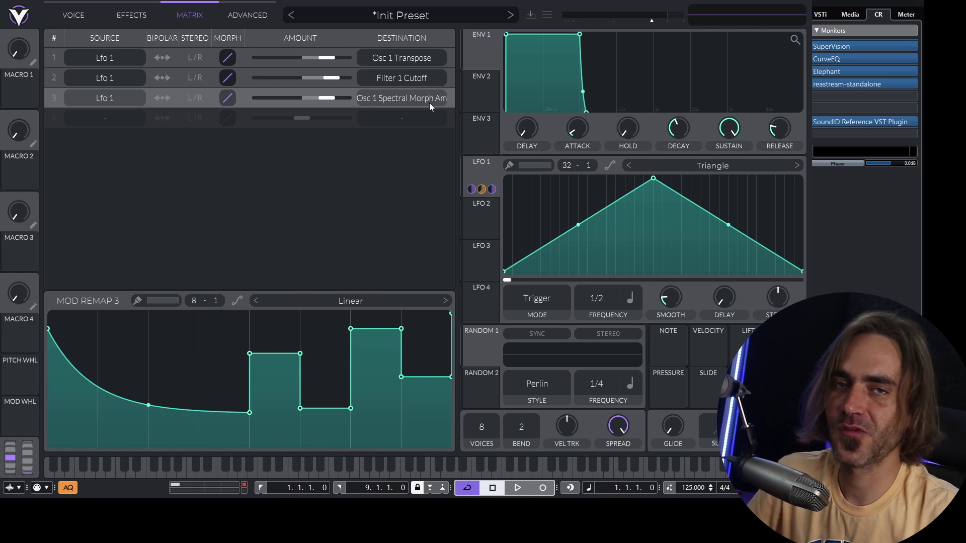
# - Draw stepped remap patterns for LFO 1's modulations of Filter 1 Cutoff and Chorus Mod Depth
pyautogui.click(54, 77)
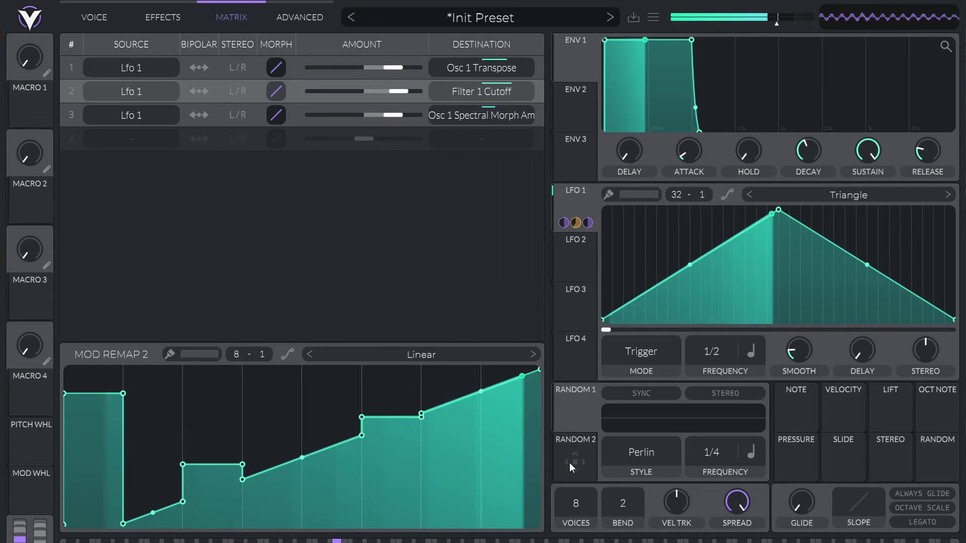
pyautogui.moveTo(383, 382); pyautogui.dragTo(251, 389)
pyautogui.moveTo(303, 458); pyautogui.dragTo(479, 380)
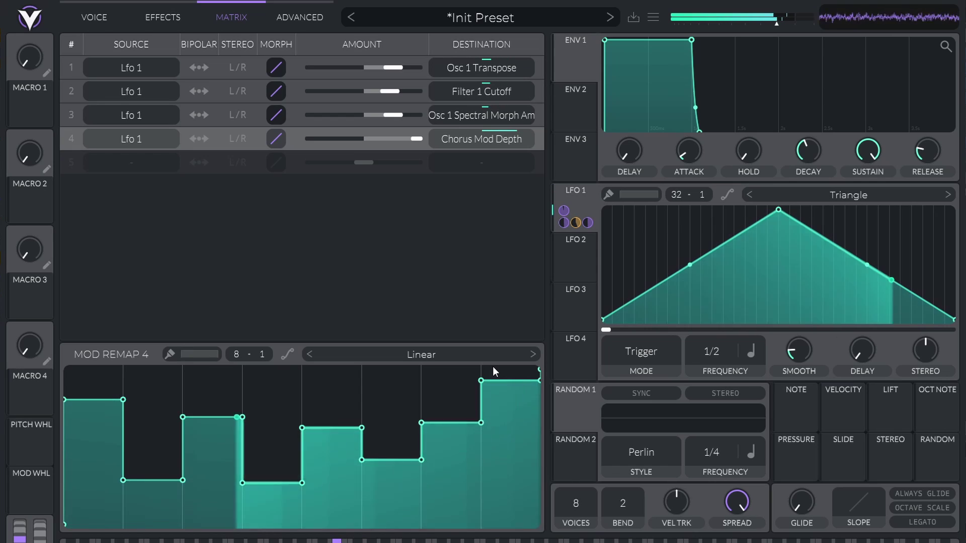
# - Set OSC 1's Harm Stretch to minimum with an LFO 1 modulation amount of 1.000, and lower the oscillator's level to 0.000
pyautogui.click(162, 17)
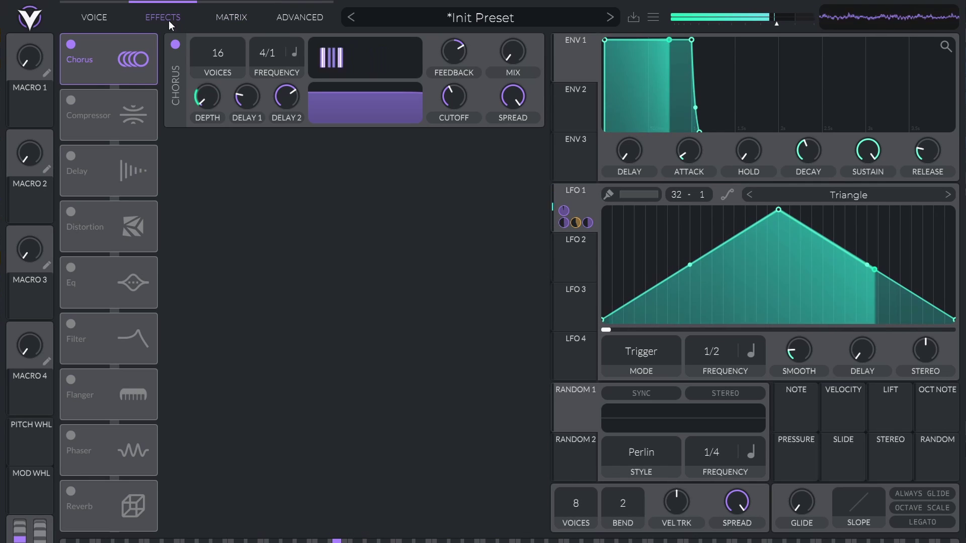
pyautogui.click(82, 19)
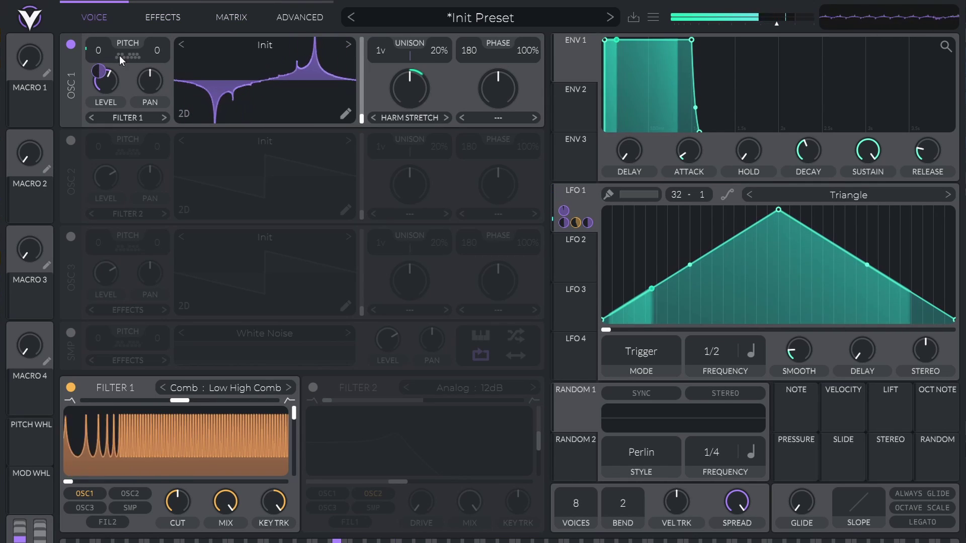
pyautogui.moveTo(409, 86); pyautogui.dragTo(411, 113)
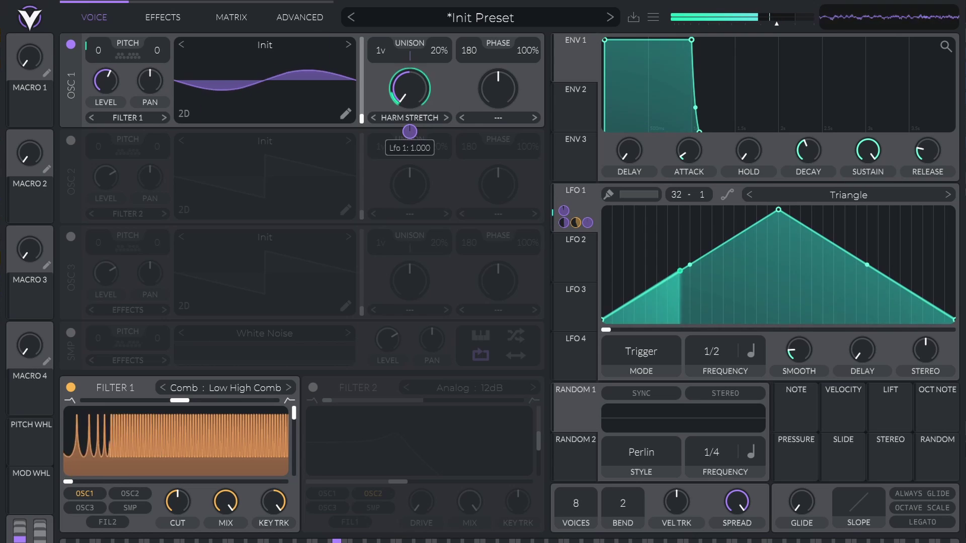
pyautogui.moveTo(106, 81); pyautogui.dragTo(109, 100)
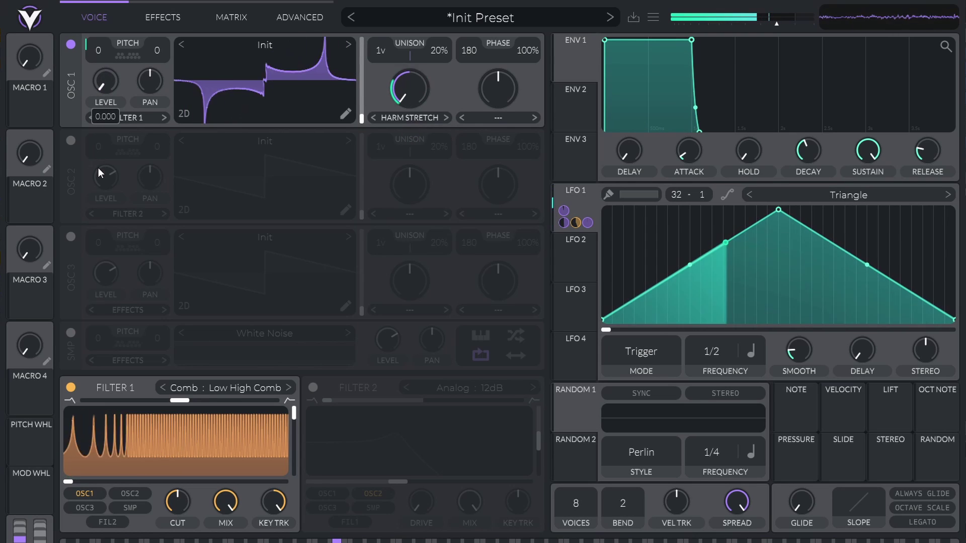
# - Enable the Multiband compressor, and reshape LFO 1 with a late peak, a downward-bent rise and an upward-bent fall
pyautogui.click(162, 17)
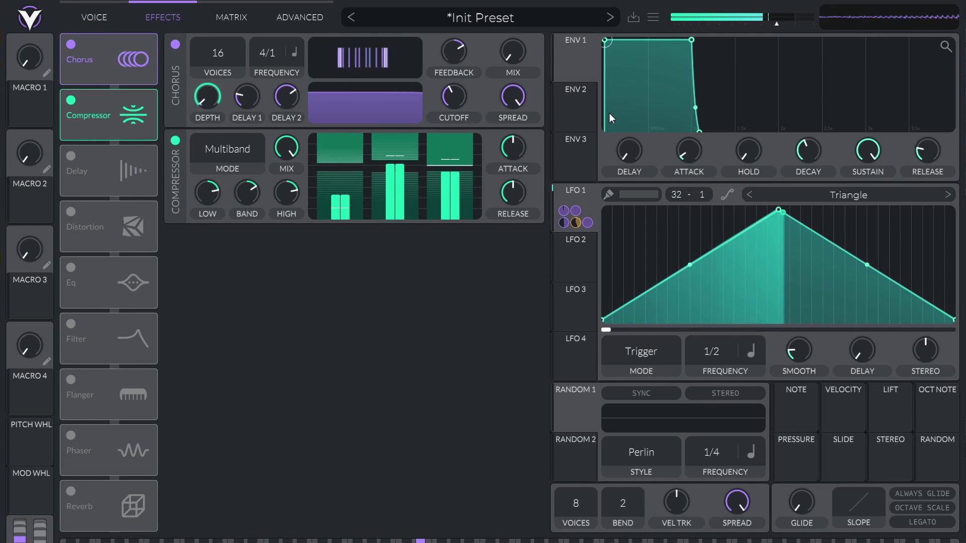
pyautogui.moveTo(588, 95)
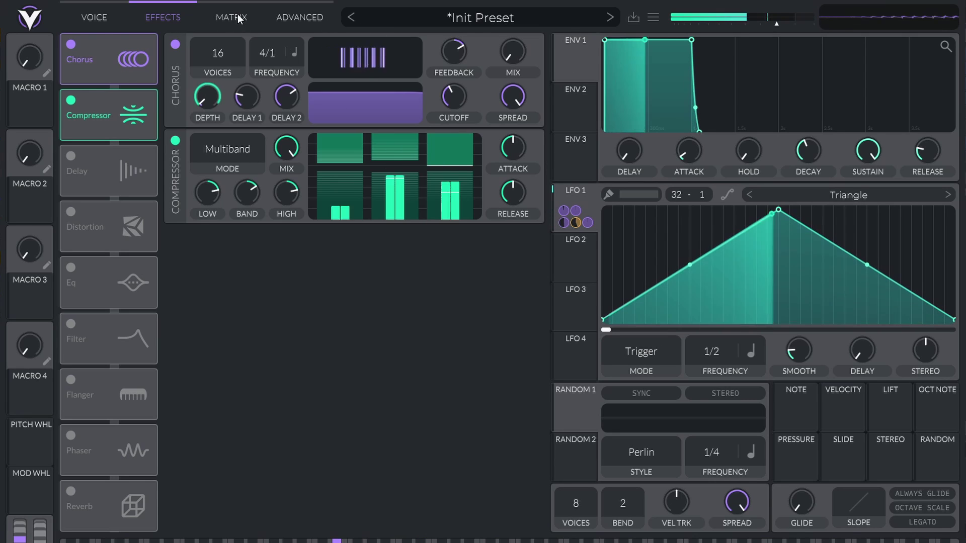
pyautogui.moveTo(780, 210); pyautogui.dragTo(918, 189)
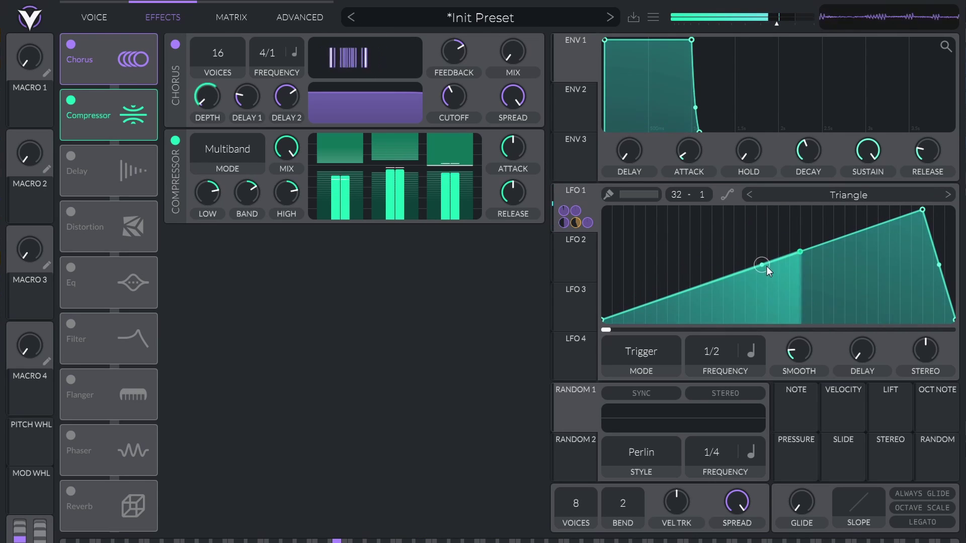
pyautogui.moveTo(763, 265)
pyautogui.mouseDown()
pyautogui.moveTo(774, 352)
pyautogui.moveTo(787, 300)
pyautogui.moveTo(761, 322)
pyautogui.moveTo(767, 249)
pyautogui.moveTo(762, 282)
pyautogui.mouseUp()
pyautogui.moveTo(939, 264); pyautogui.dragTo(939, 216)
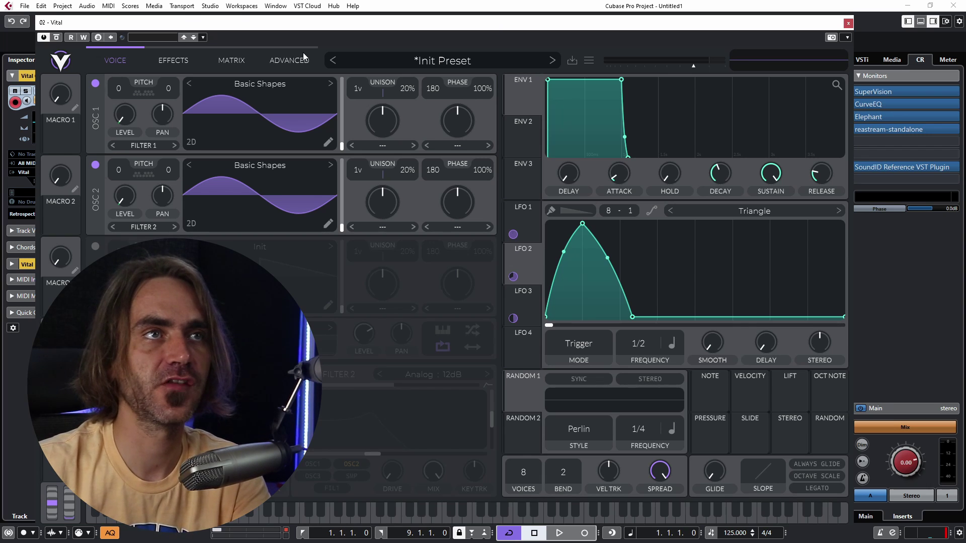
# - Check the Note Track options of OSC 1 and OSC 2 in the advanced oscillator settings
pyautogui.click(278, 60)
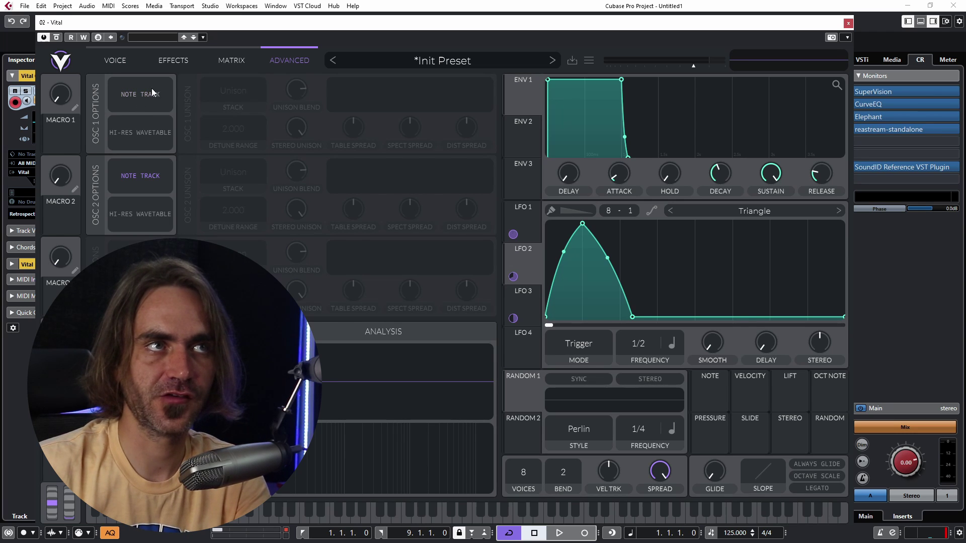
pyautogui.click(115, 63)
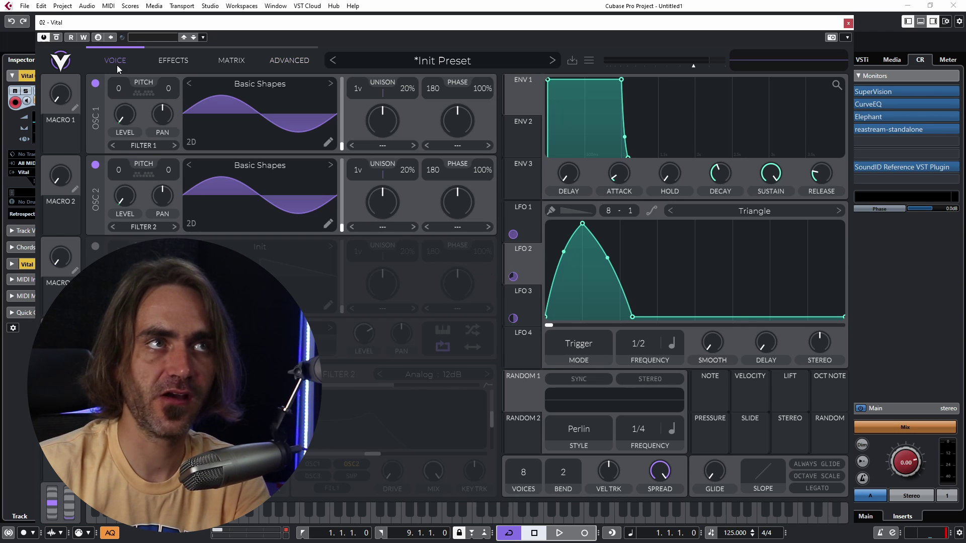
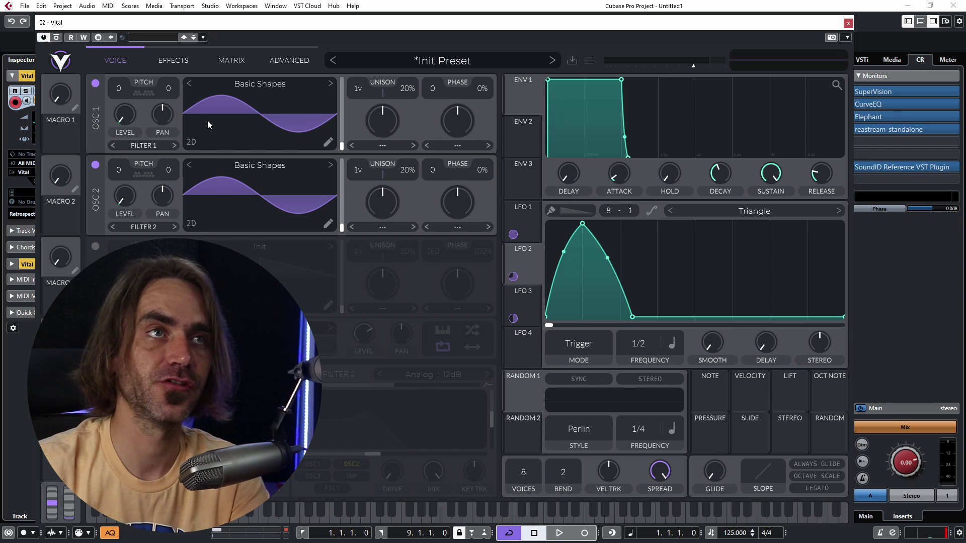
pyautogui.click(291, 61)
pyautogui.click(142, 97)
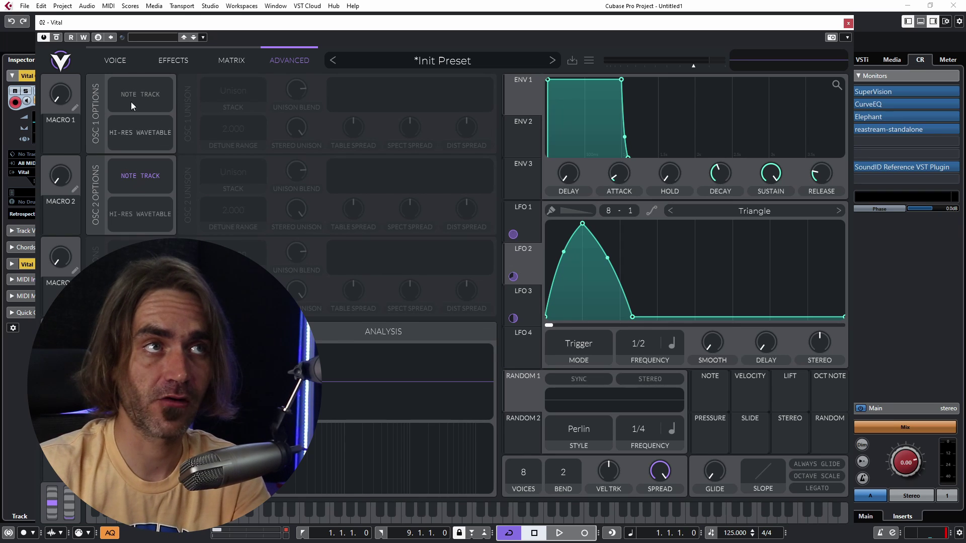
# - Lower OSC 1's transpose to -12
pyautogui.click(118, 61)
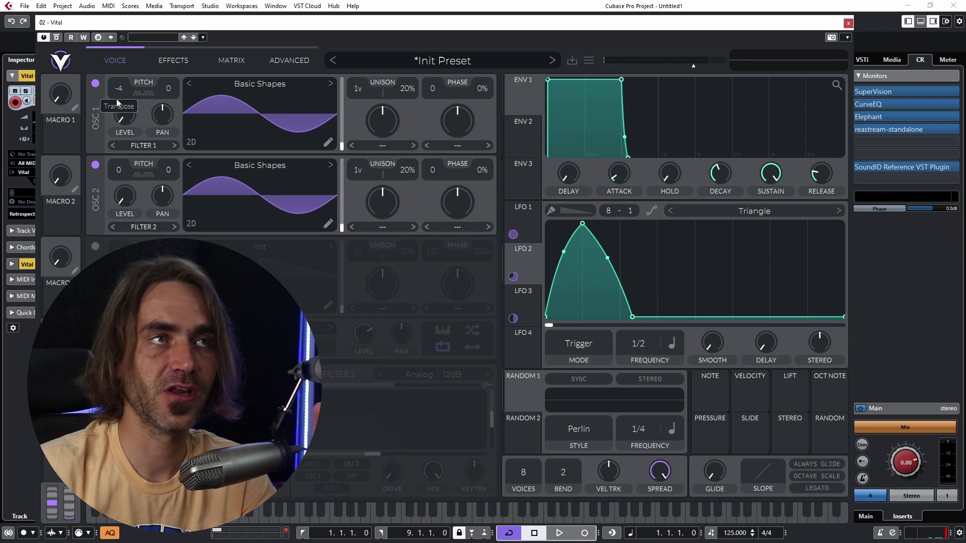
pyautogui.scroll(-8, 116, 99)
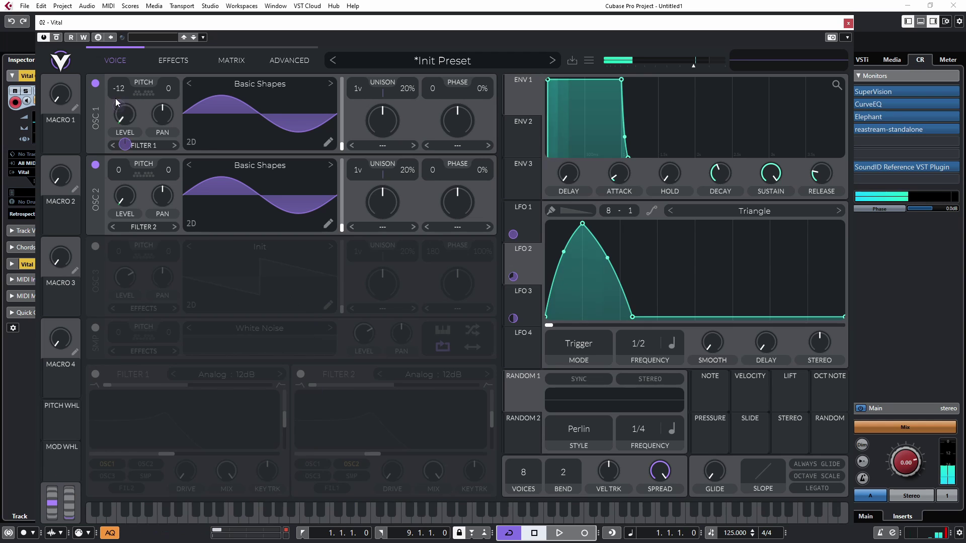
# - Try transpose values of -14 and -13 on OSC 1 while auditioning the LFO modulations
pyautogui.scroll(-2, 117, 95)
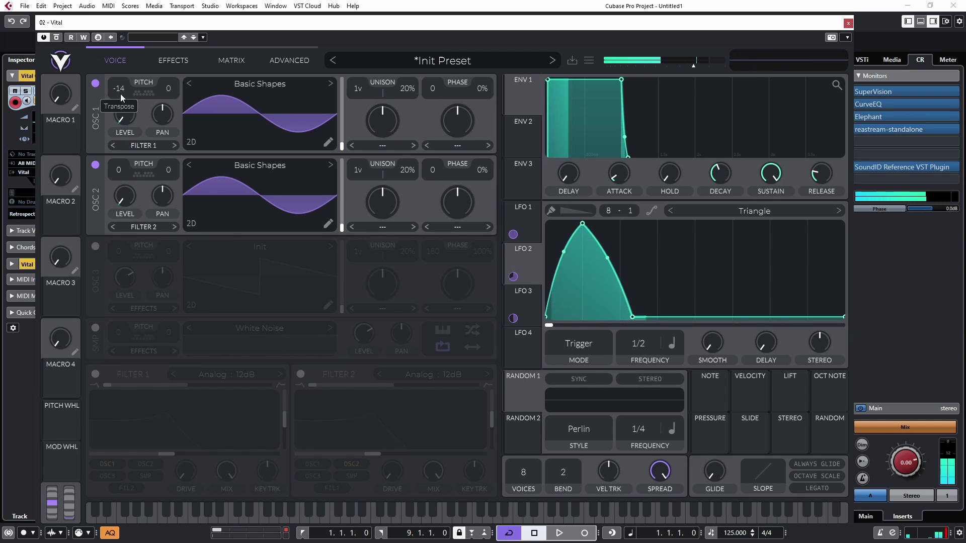
pyautogui.scroll(1, 120, 94)
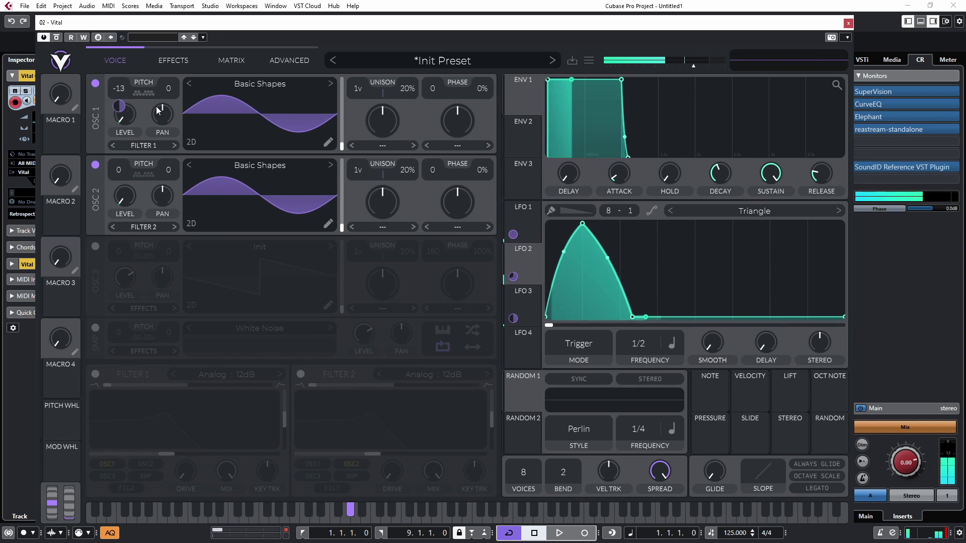
pyautogui.click(512, 277)
pyautogui.moveTo(513, 318); pyautogui.dragTo(140, 107)
pyautogui.scroll(-1, 119, 92)
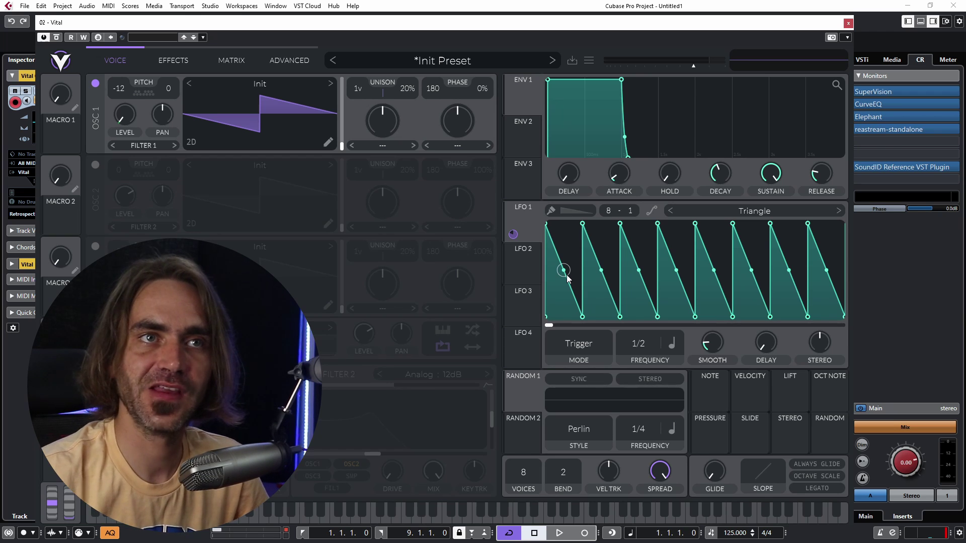
# - Bend LFO 1's falling ramps downward except the third, sixth and eighth, bend those three upward, and play the pattern
pyautogui.moveTo(567, 277); pyautogui.dragTo(559, 322)
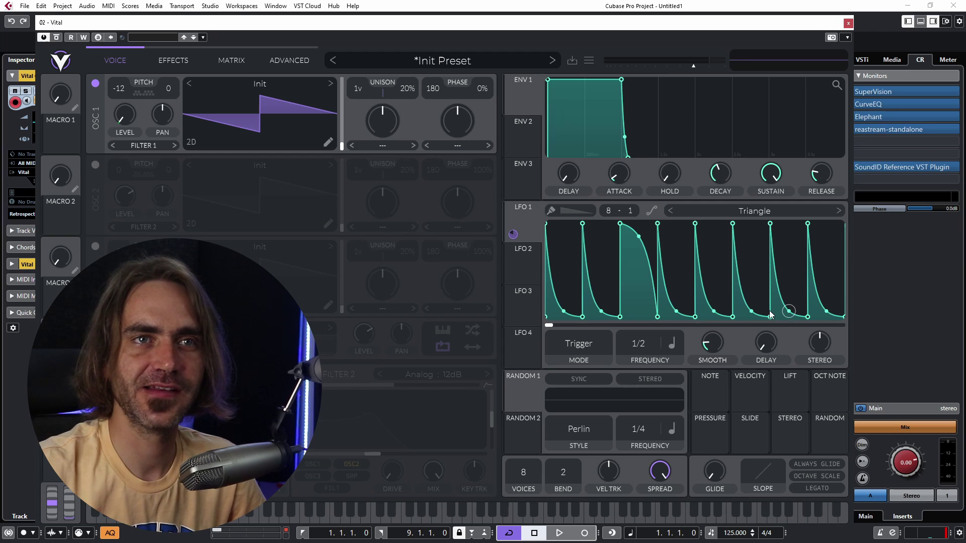
pyautogui.moveTo(704, 357); pyautogui.dragTo(704, 373)
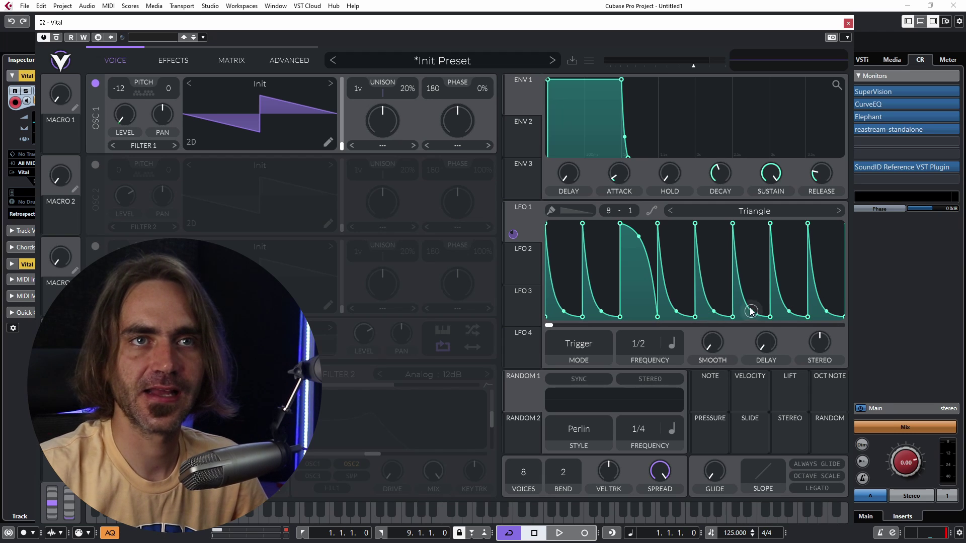
pyautogui.moveTo(751, 311)
pyautogui.mouseDown()
pyautogui.moveTo(781, 273)
pyautogui.moveTo(768, 312)
pyautogui.mouseUp()
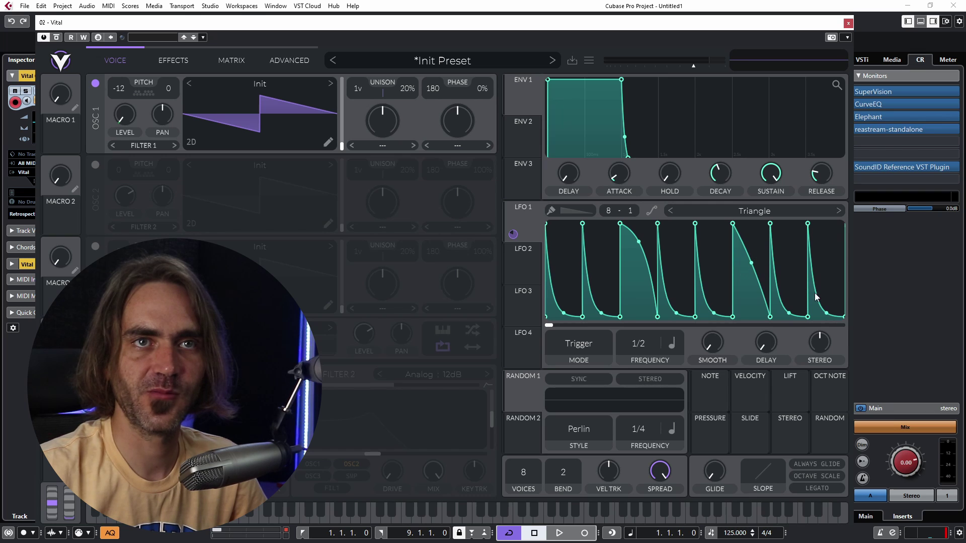
pyautogui.moveTo(830, 292); pyautogui.dragTo(835, 235)
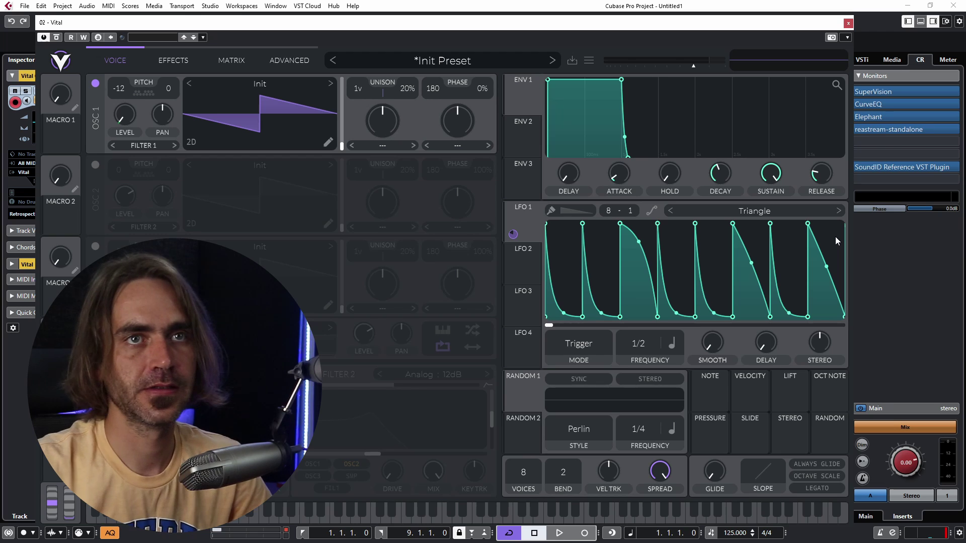
pyautogui.press('space')
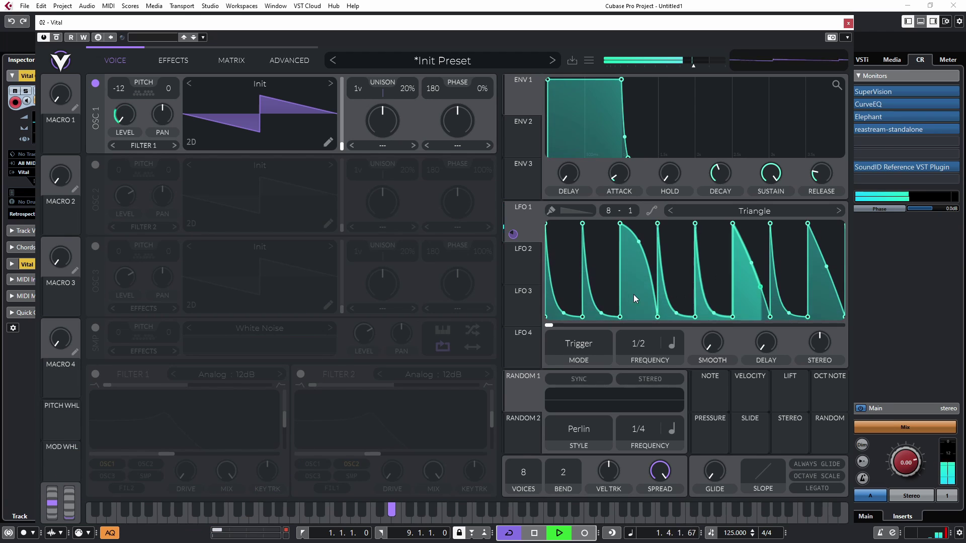
pyautogui.moveTo(602, 315)
pyautogui.mouseDown()
pyautogui.moveTo(608, 292)
pyautogui.moveTo(608, 301)
pyautogui.mouseUp()
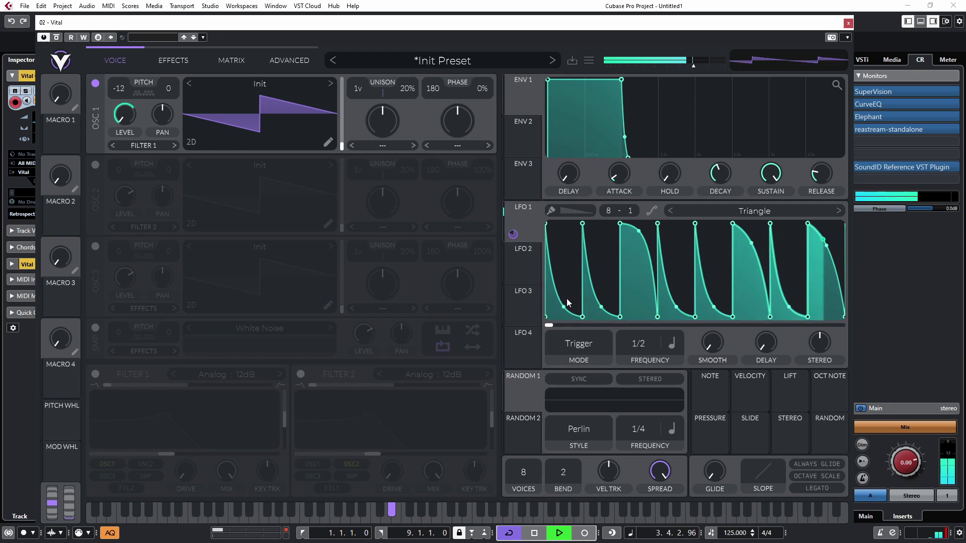
# - Raise LFO 1's low points at the ends of the first, third, fifth and seventh ramps
pyautogui.moveTo(583, 316); pyautogui.dragTo(583, 269)
pyautogui.moveTo(657, 317); pyautogui.dragTo(657, 294)
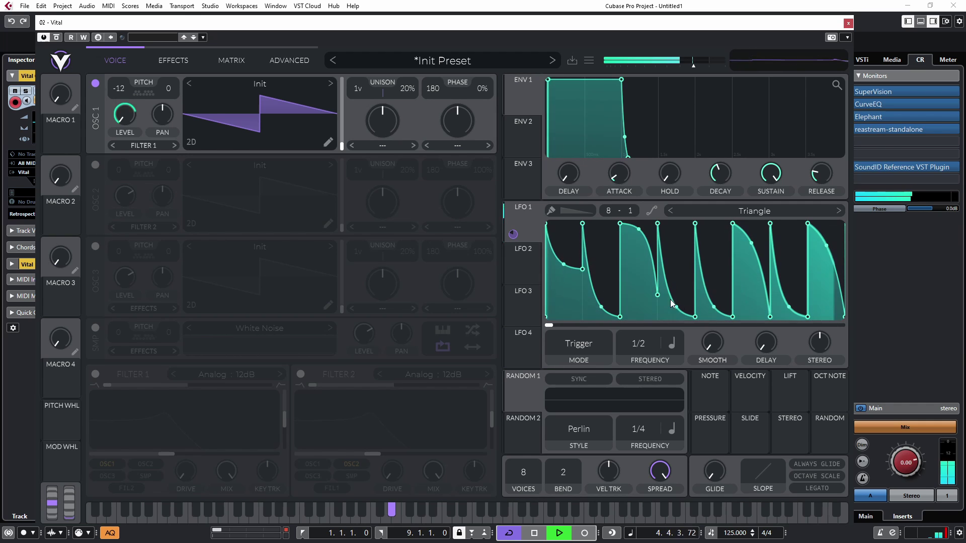
pyautogui.moveTo(732, 317); pyautogui.dragTo(733, 290)
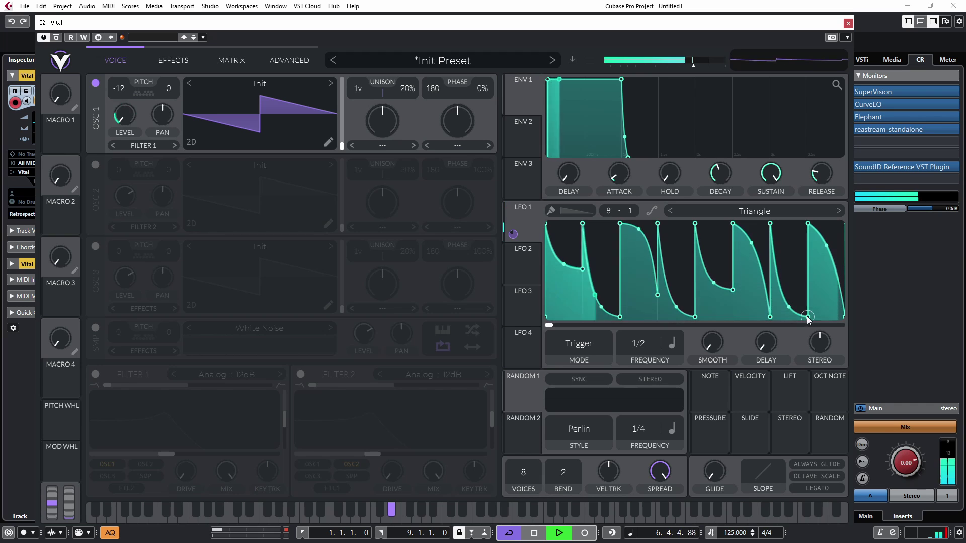
pyautogui.moveTo(807, 316); pyautogui.dragTo(807, 293)
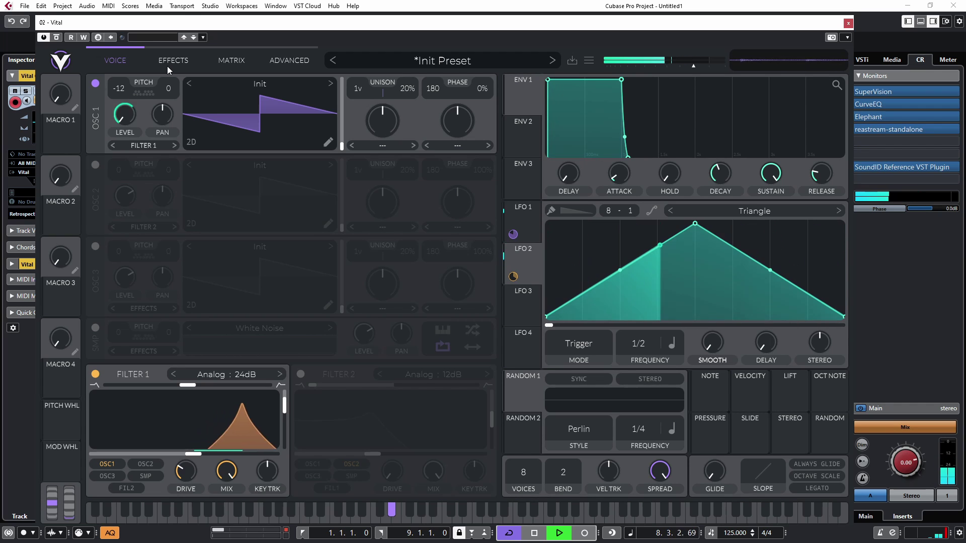
# - Enable the Chorus and Delay effects, with the delay at dotted 1/8 frequency in Ping Pong mode
pyautogui.click(168, 65)
pyautogui.click(98, 84)
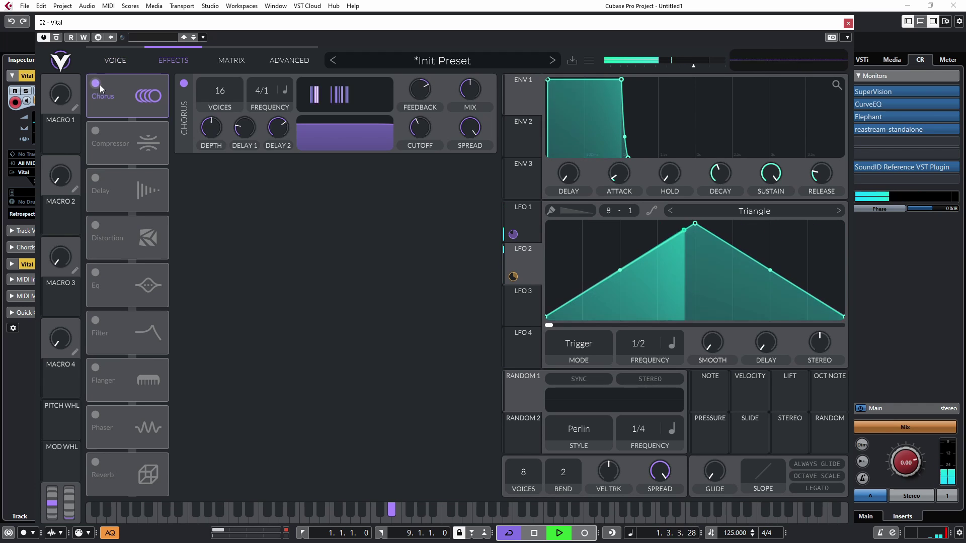
pyautogui.click(95, 178)
pyautogui.click(280, 172)
pyautogui.click(287, 216)
pyautogui.click(272, 216)
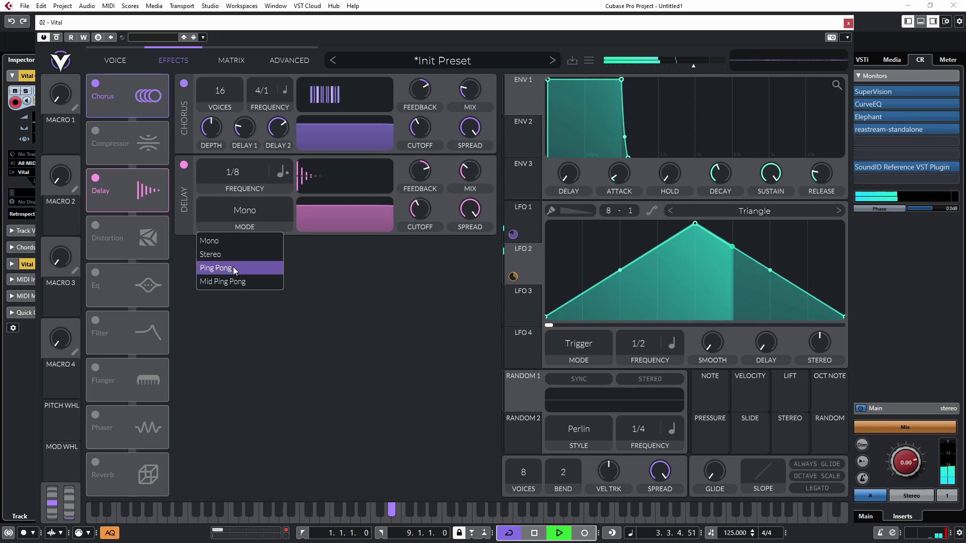
pyautogui.click(233, 266)
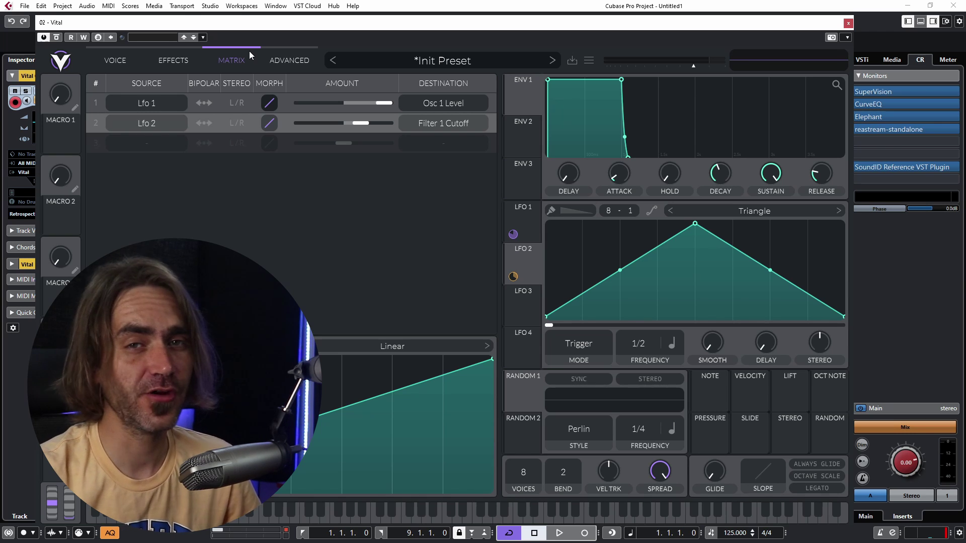
# - Enable stereo for the LFO 1 to Osc 1 Level and LFO 2 to Filter 1 Cutoff modulations
pyautogui.click(244, 103)
pyautogui.click(233, 122)
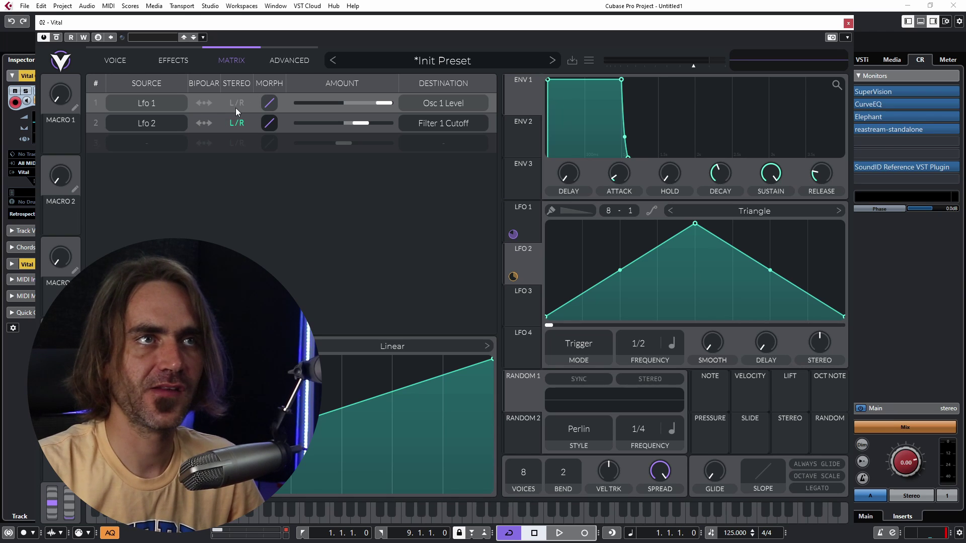
pyautogui.click(115, 62)
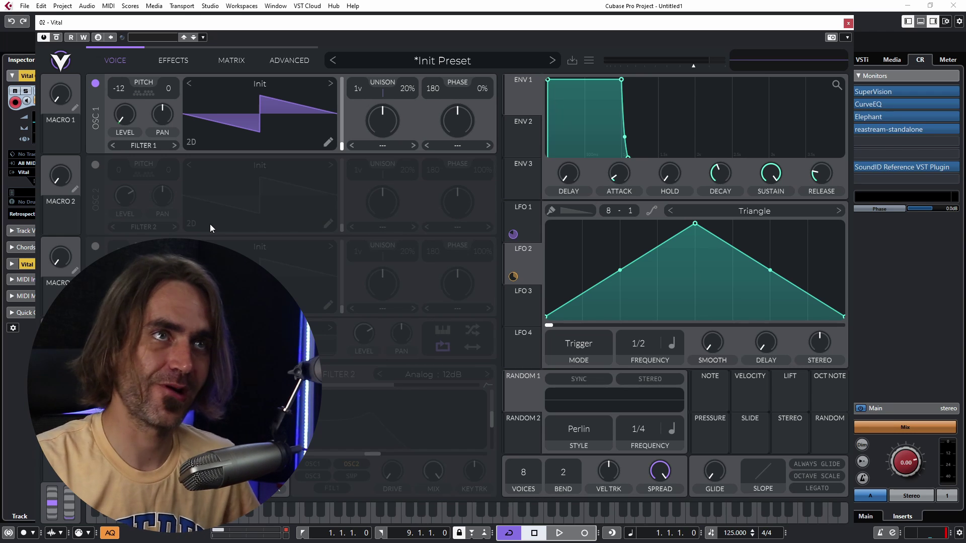
pyautogui.click(225, 61)
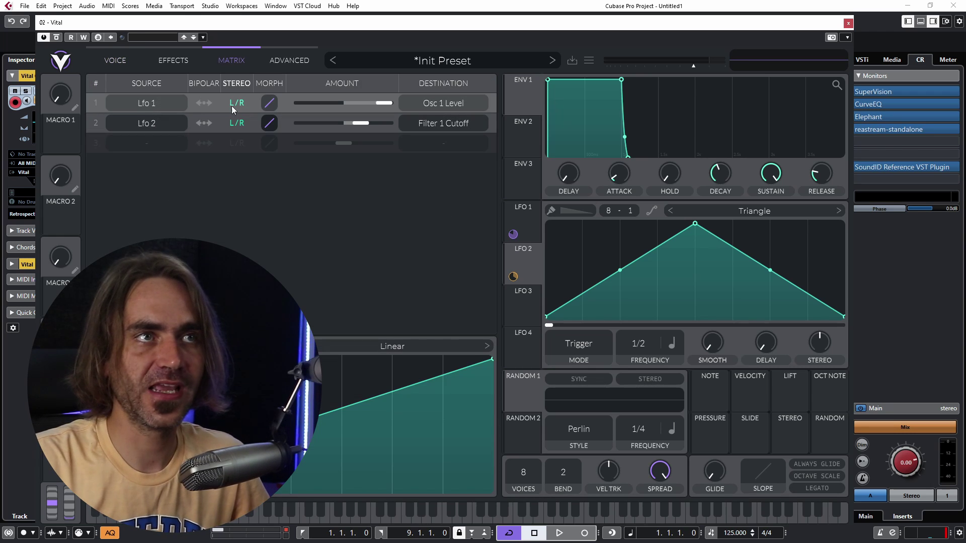
# - Make the LFO 2 to Filter 1 Cutoff modulation bipolar, play the patch, and return to the voice page
pyautogui.click(205, 123)
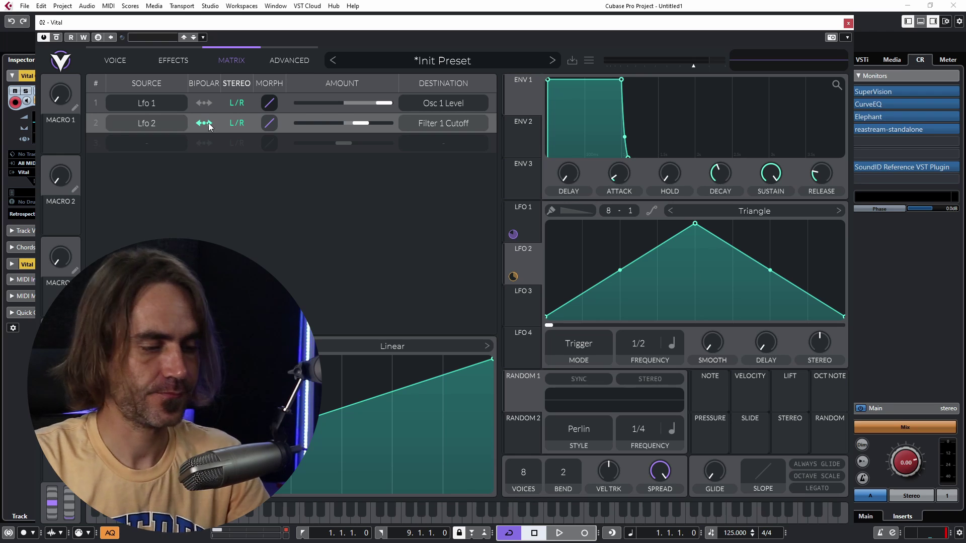
pyautogui.press('space')
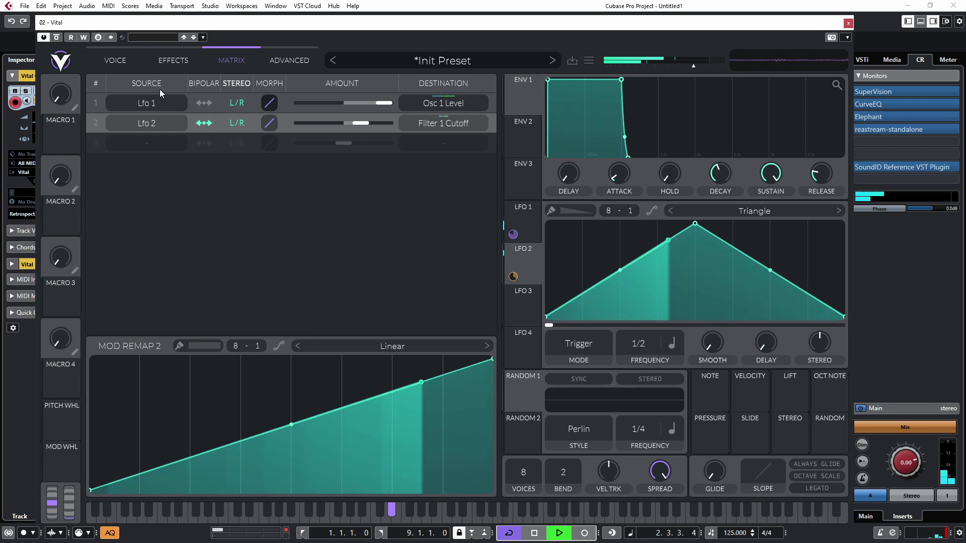
pyautogui.click(115, 60)
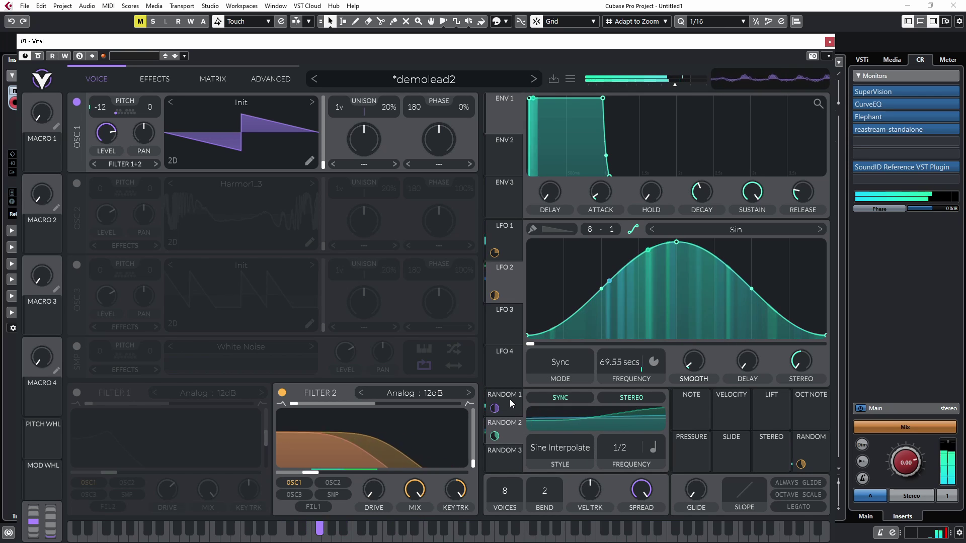
# - Set LFO 2's frequency to 4.856 secs and then 11.15 secs, and inspect the Random 1 modulation source
pyautogui.moveTo(494, 409); pyautogui.dragTo(621, 356)
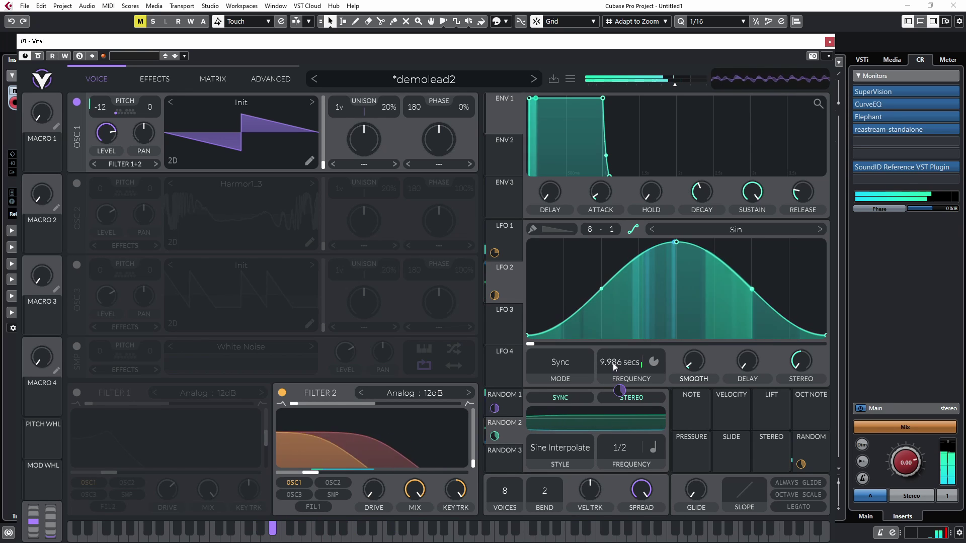
pyautogui.scroll(3, 620, 361)
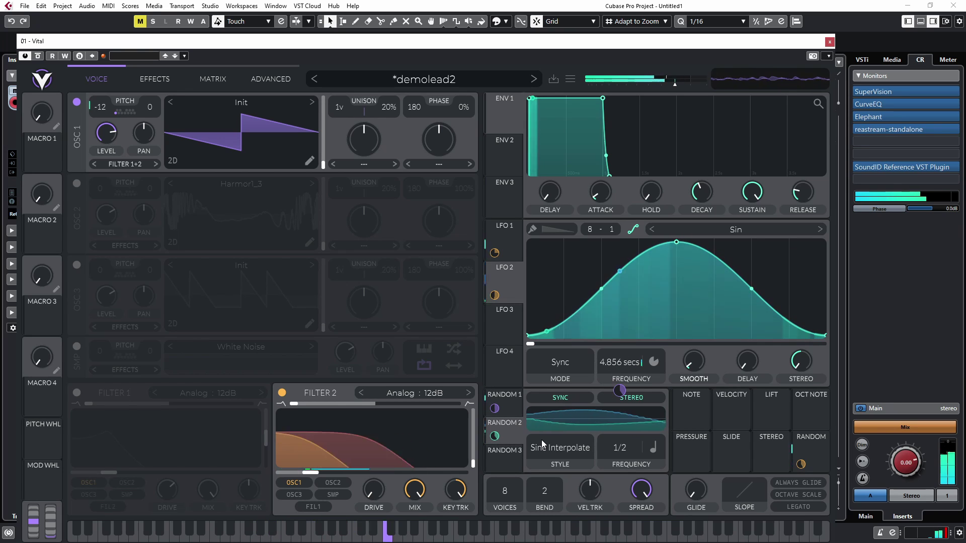
pyautogui.click(515, 403)
pyautogui.click(642, 399)
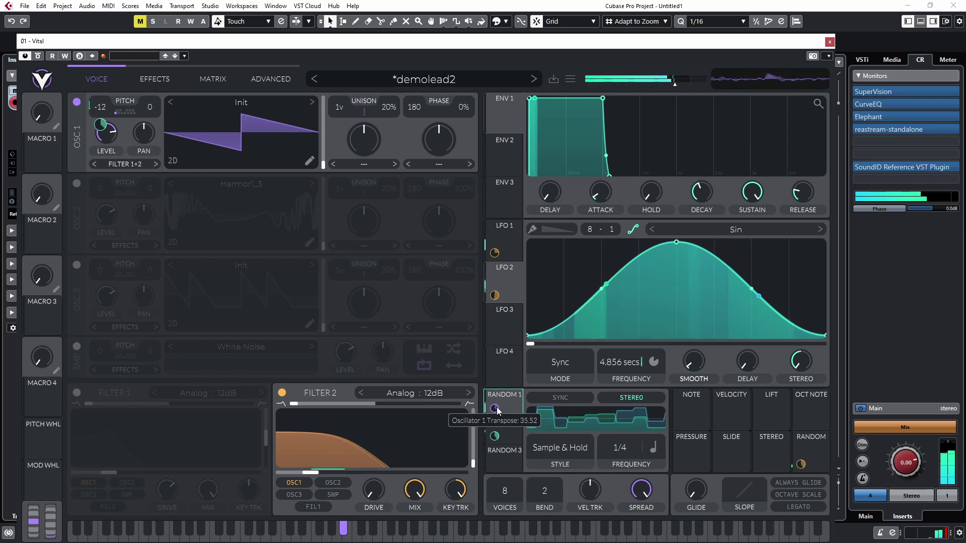
pyautogui.moveTo(495, 437); pyautogui.dragTo(621, 367)
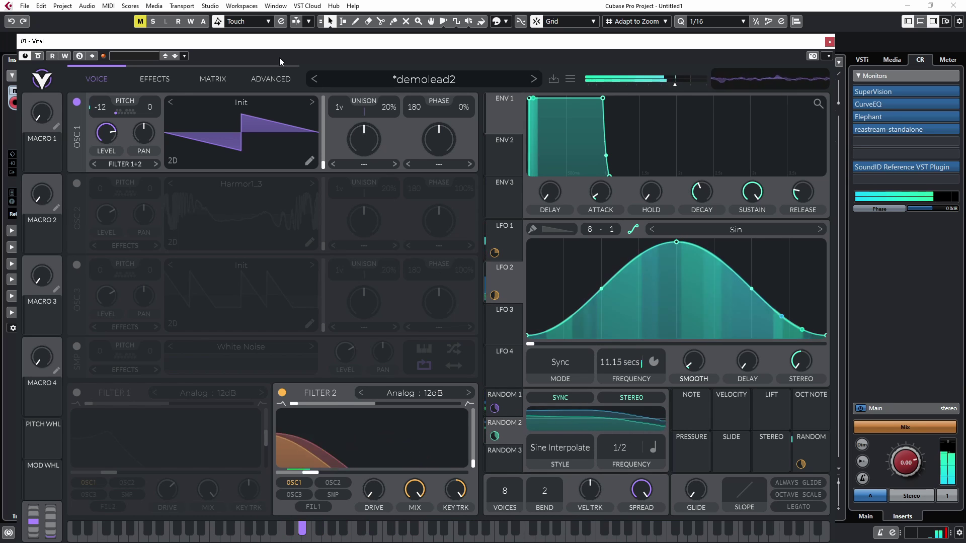
# - Save the preset as demolead2, overwriting the existing file
pyautogui.click(554, 79)
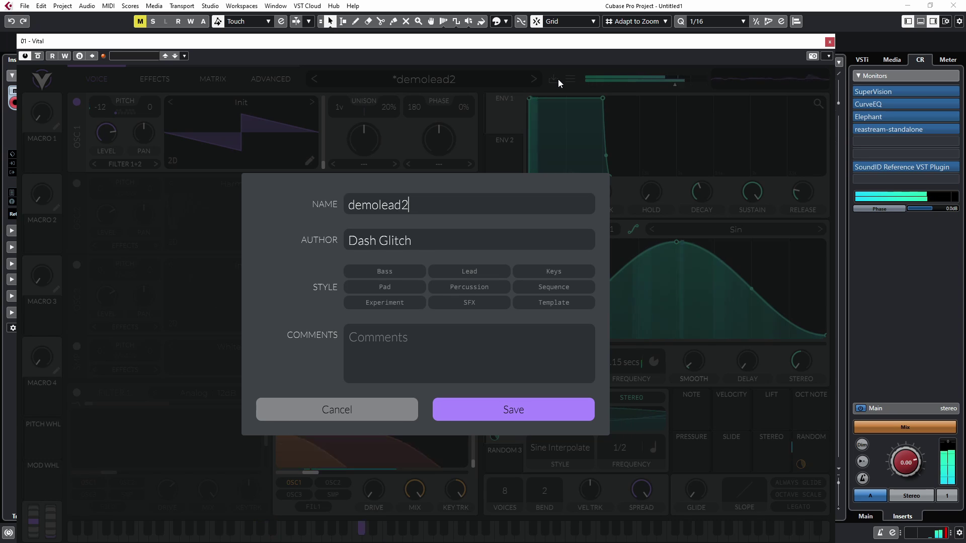
pyautogui.press('Return')
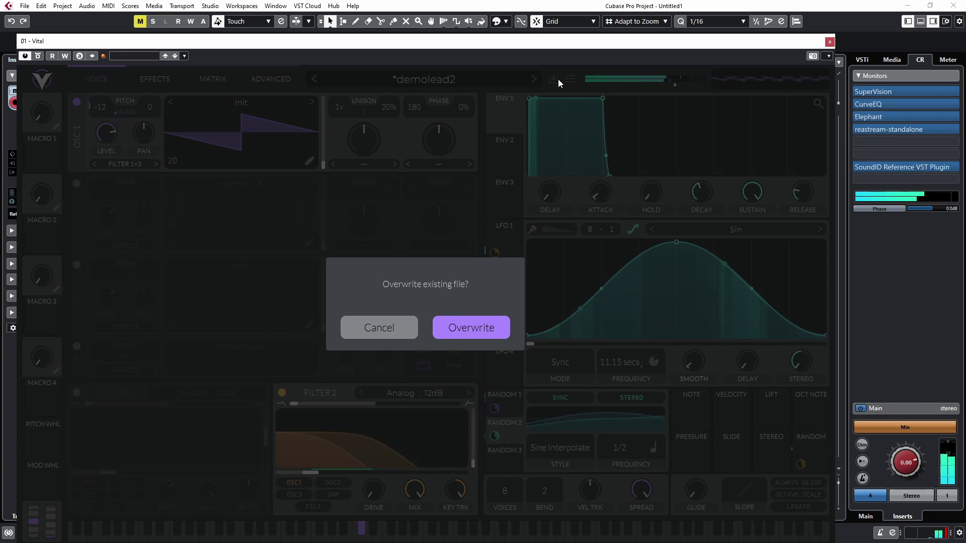
pyautogui.click(466, 322)
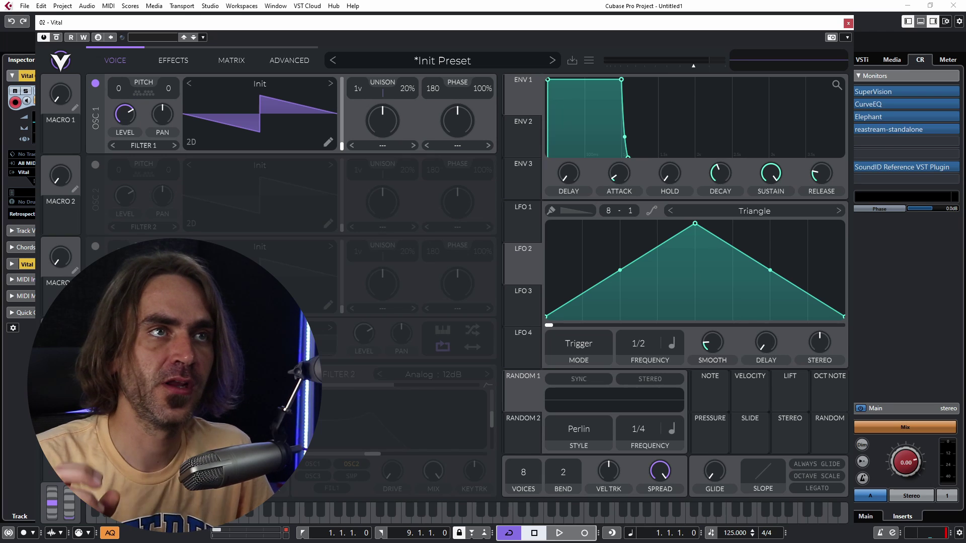
# - Turn on OSC 2, OSC 3, the sampler and Filter 2
pyautogui.click(95, 164)
pyautogui.click(95, 246)
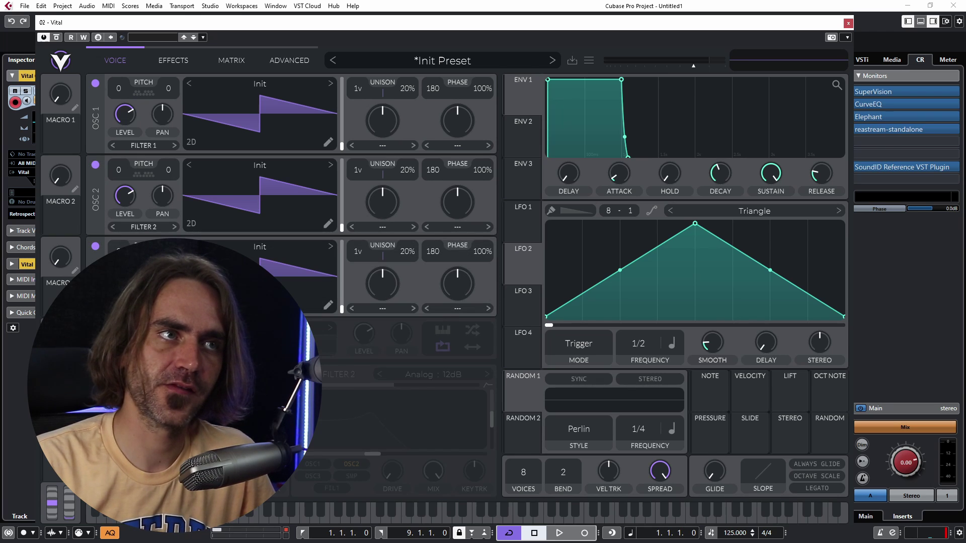
pyautogui.click(95, 328)
pyautogui.click(311, 375)
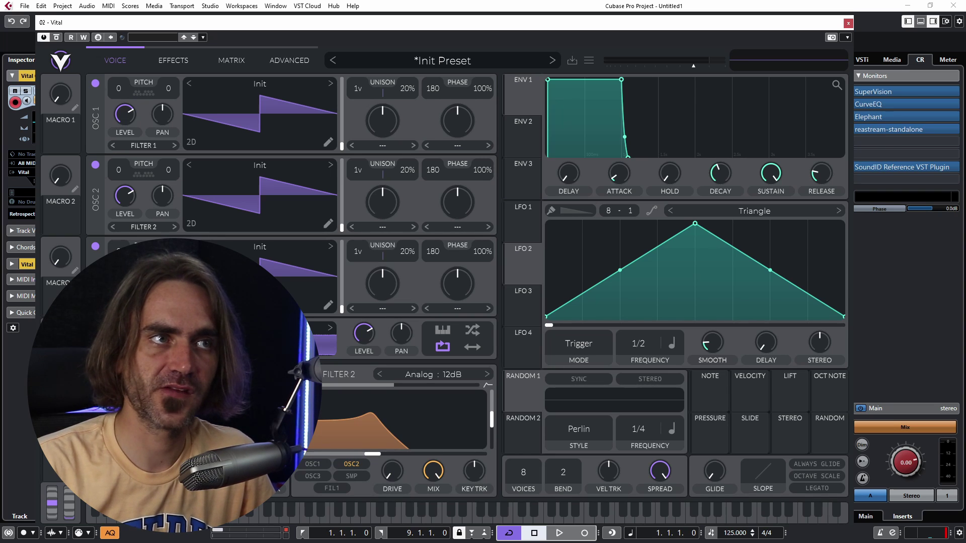
# - Turn the sampler, OSC 3 and OSC 2 back off
pyautogui.click(95, 327)
pyautogui.click(95, 246)
pyautogui.click(95, 165)
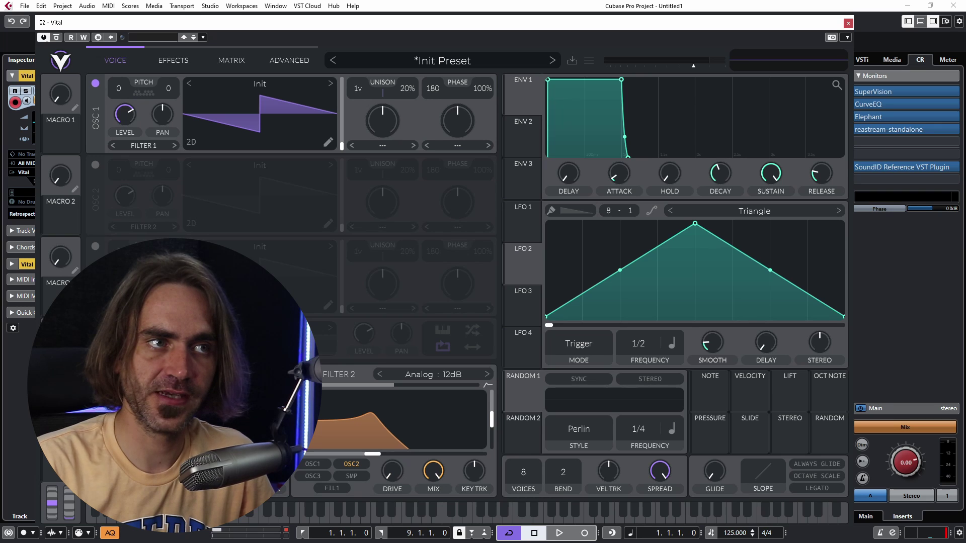
# - Check the available effects, and open OSC 1's output routing options
pyautogui.click(171, 61)
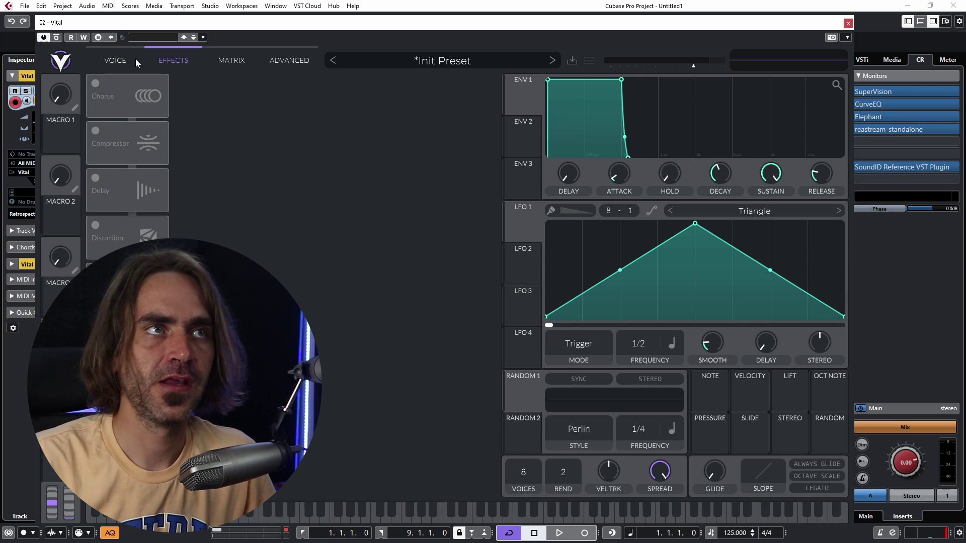
pyautogui.click(119, 61)
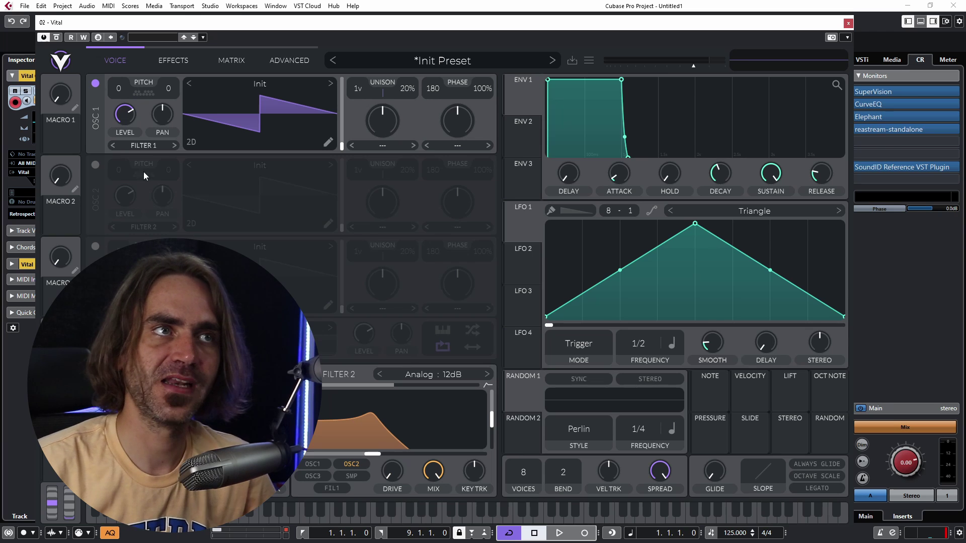
pyautogui.click(141, 146)
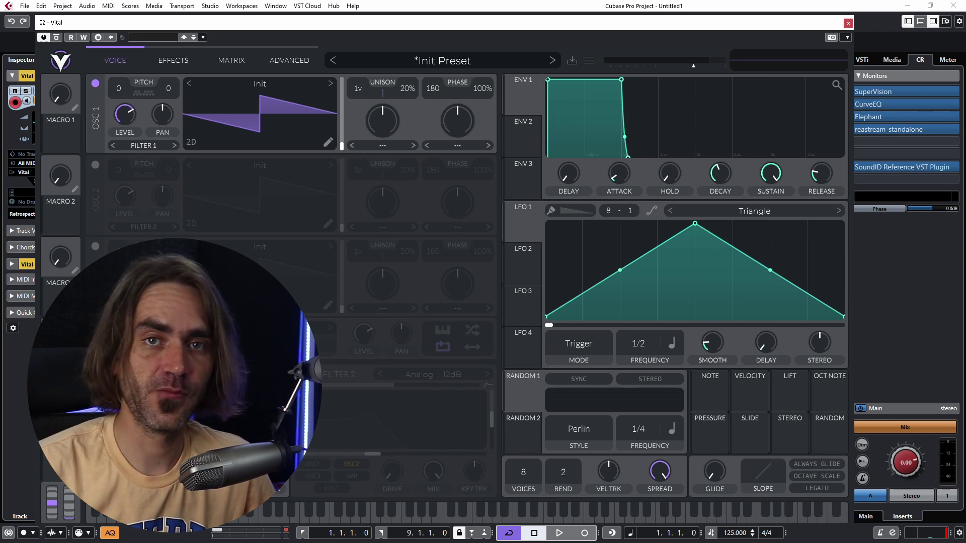
pyautogui.click(143, 145)
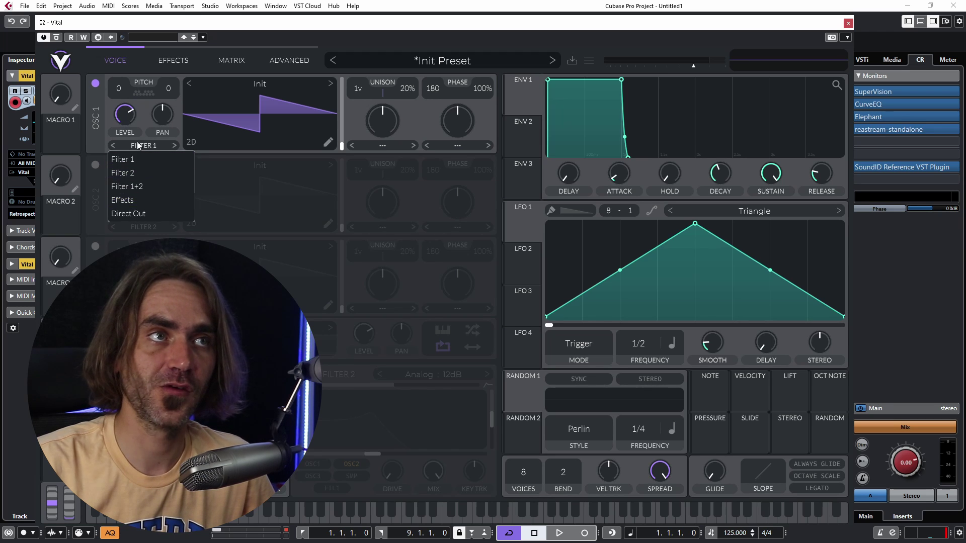
# - Set the output routing of oscillator 1 to Direct Out
pyautogui.click(127, 201)
pyautogui.click(143, 145)
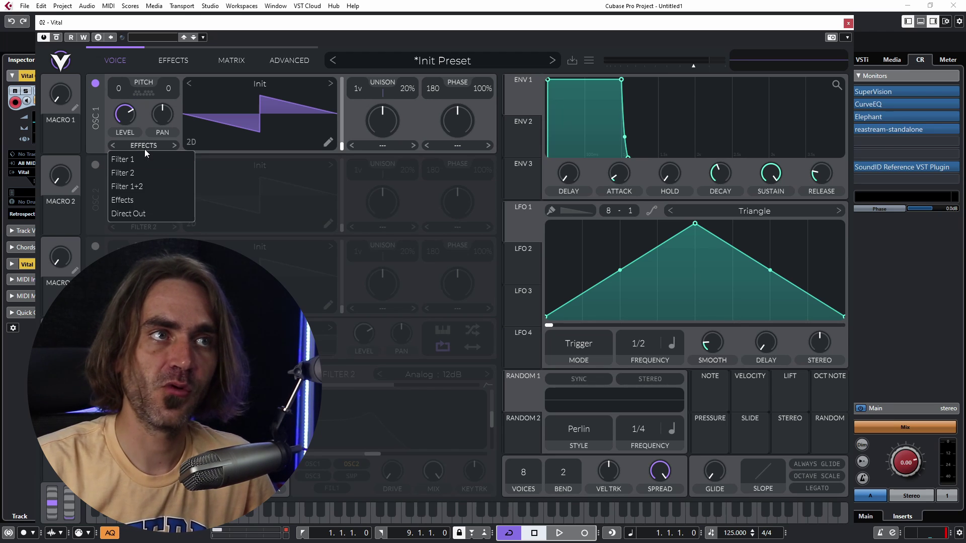
pyautogui.click(136, 213)
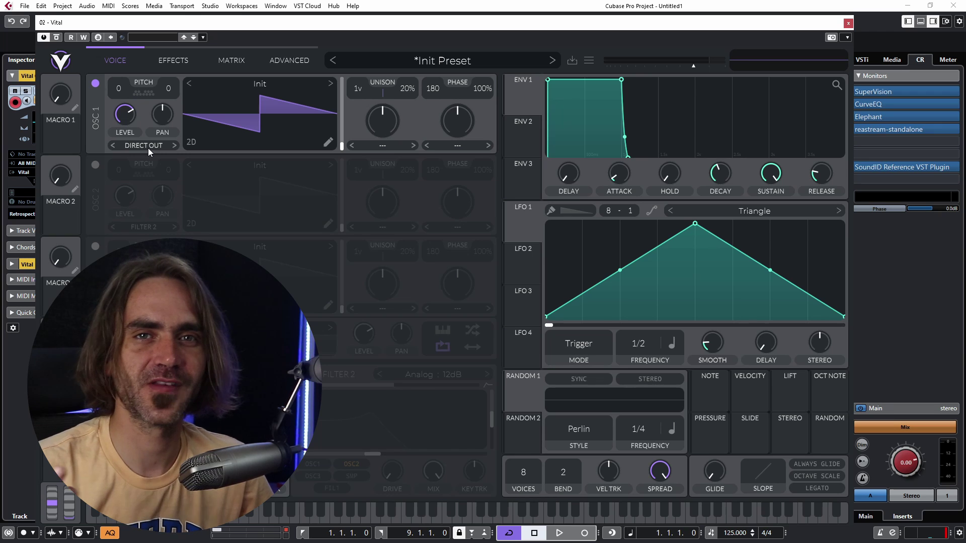
# - Load the Basic Shapes wavetable into oscillator 1 and close the wavetable browser
pyautogui.click(259, 84)
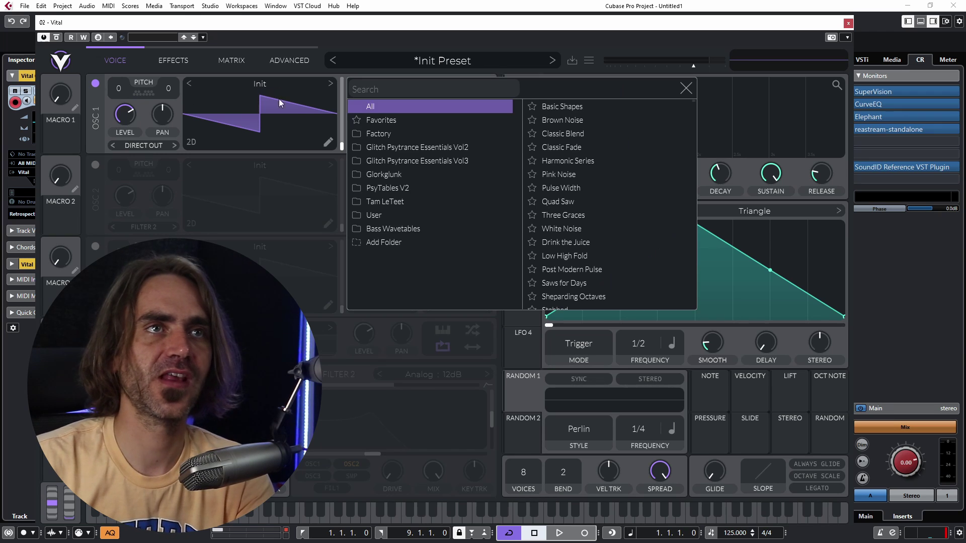
pyautogui.click(580, 107)
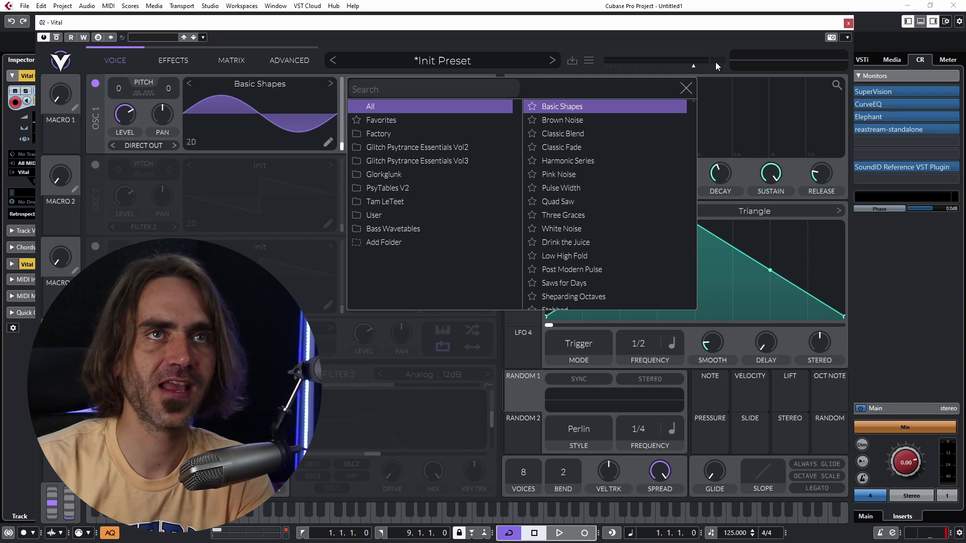
pyautogui.click(686, 88)
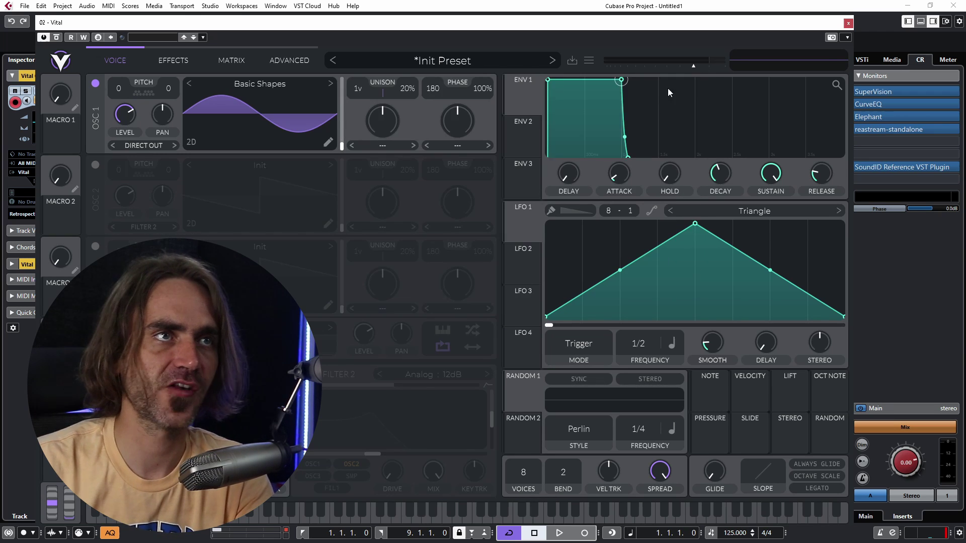
# - Turn on oscillator 2 and route its output to Effects
pyautogui.click(95, 165)
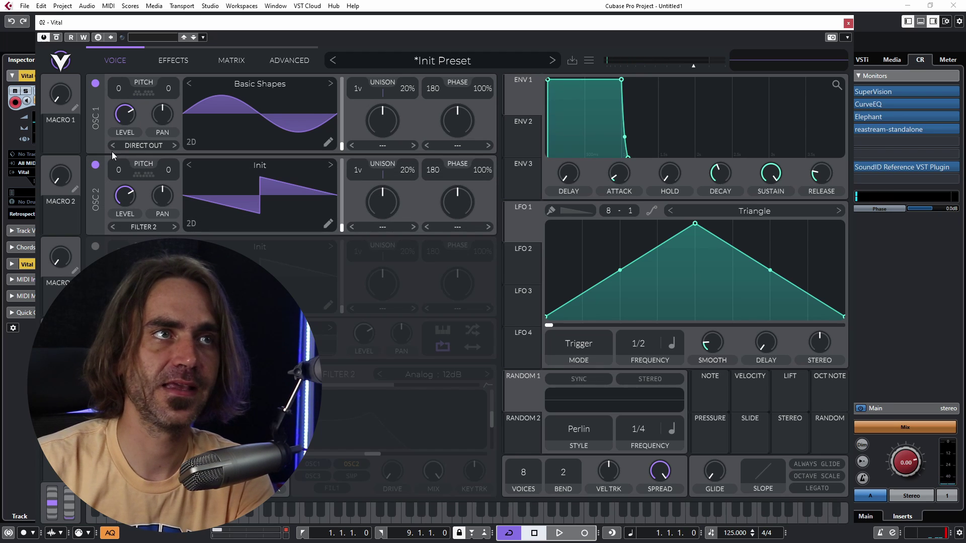
pyautogui.click(143, 227)
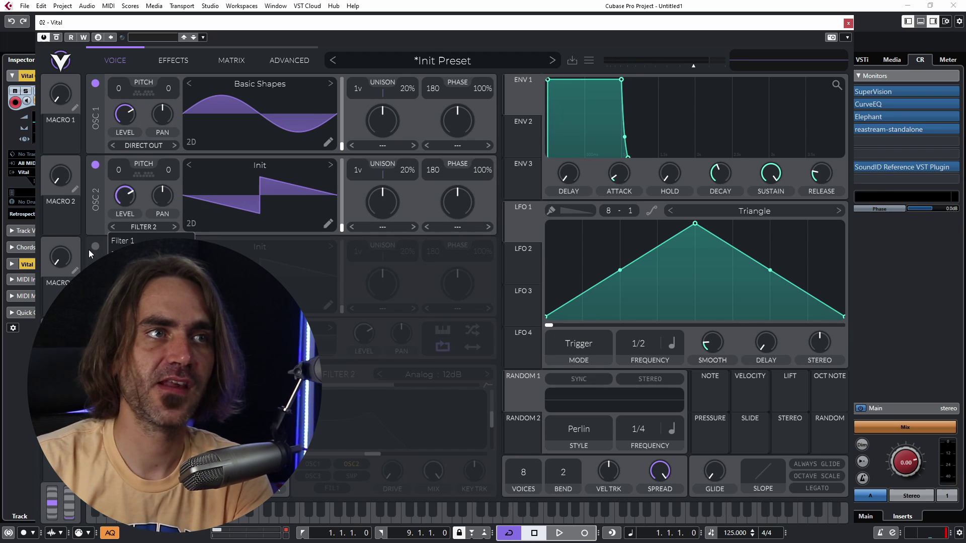
# - Enable the Chorus, Delay and Reverb effects and lower the chorus mix
pyautogui.click(170, 63)
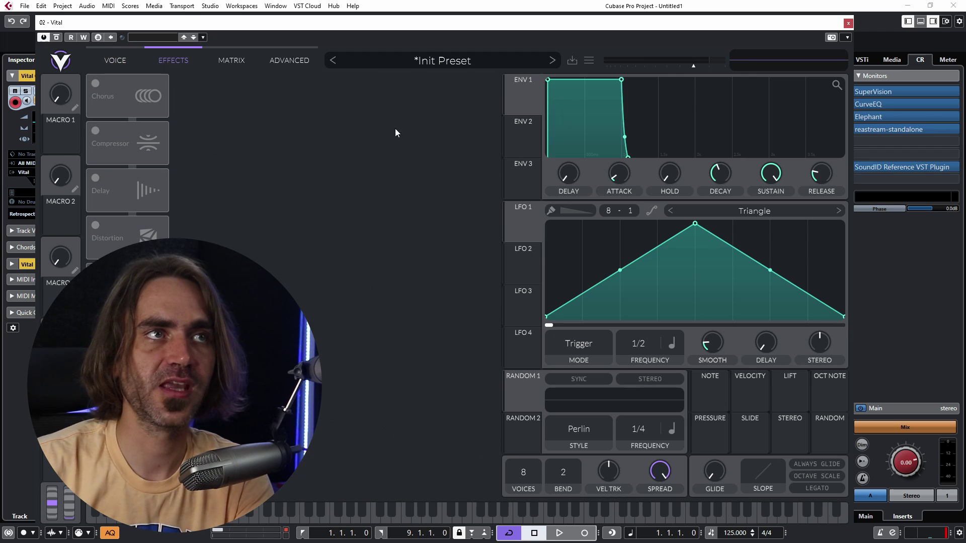
pyautogui.click(95, 84)
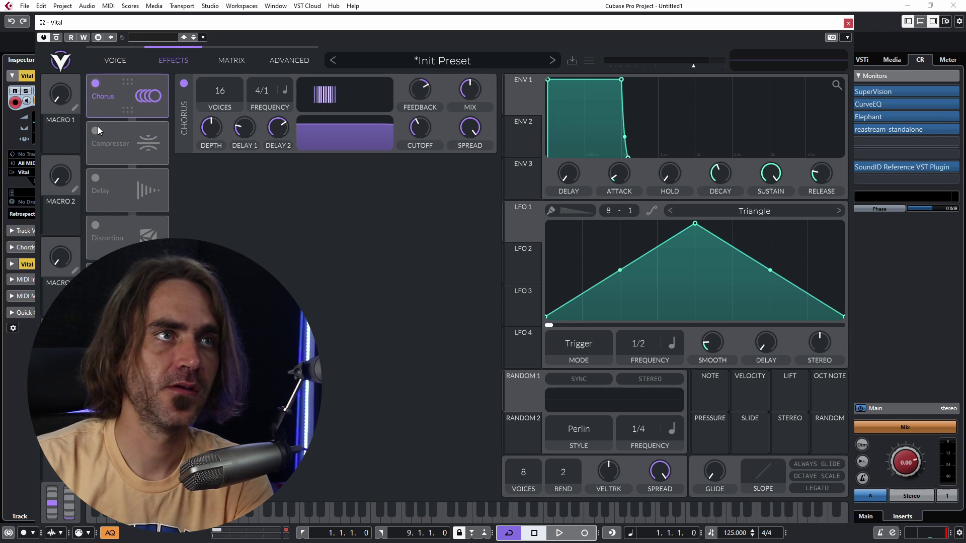
pyautogui.click(95, 178)
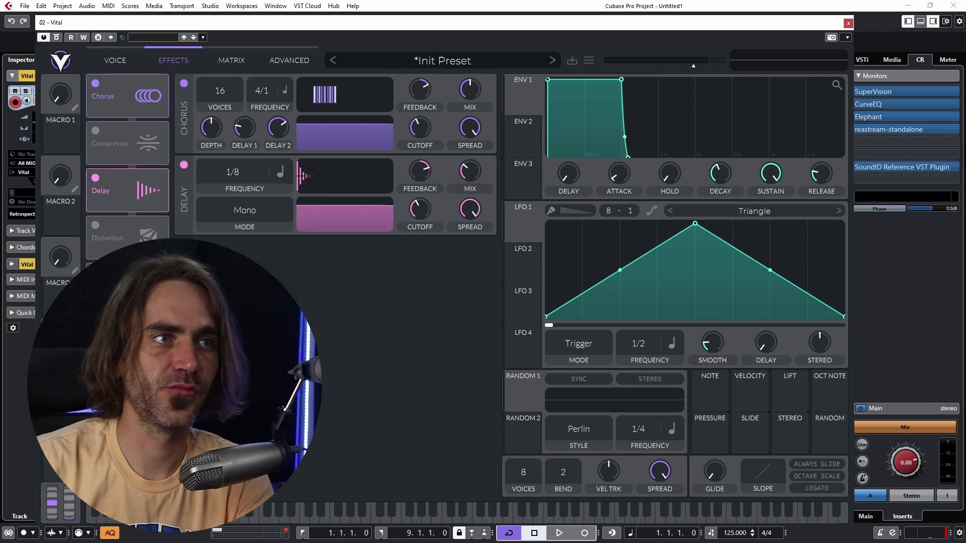
pyautogui.click(95, 462)
pyautogui.moveTo(463, 105); pyautogui.dragTo(463, 113)
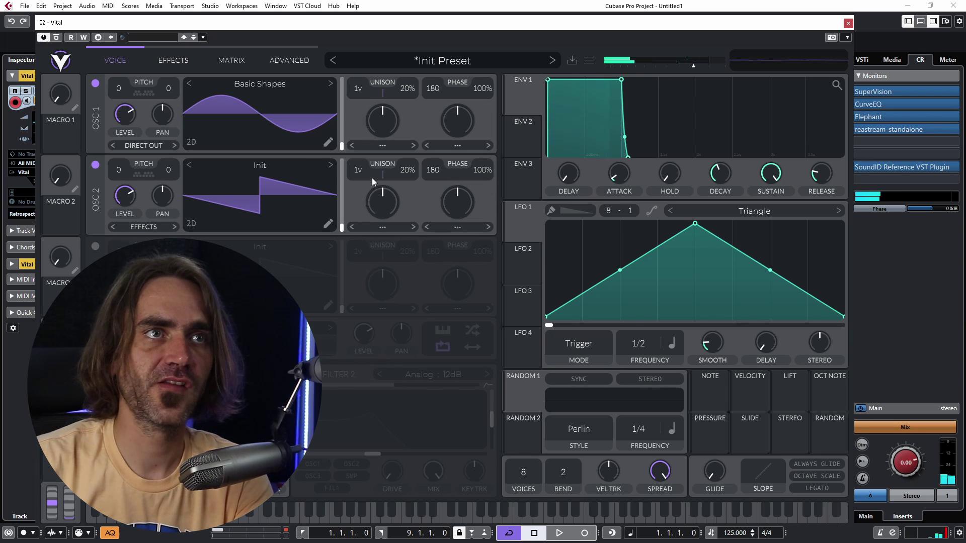
# - Set oscillator 2's unison to 4 voices with 12% detune
pyautogui.scroll(3, 372, 177)
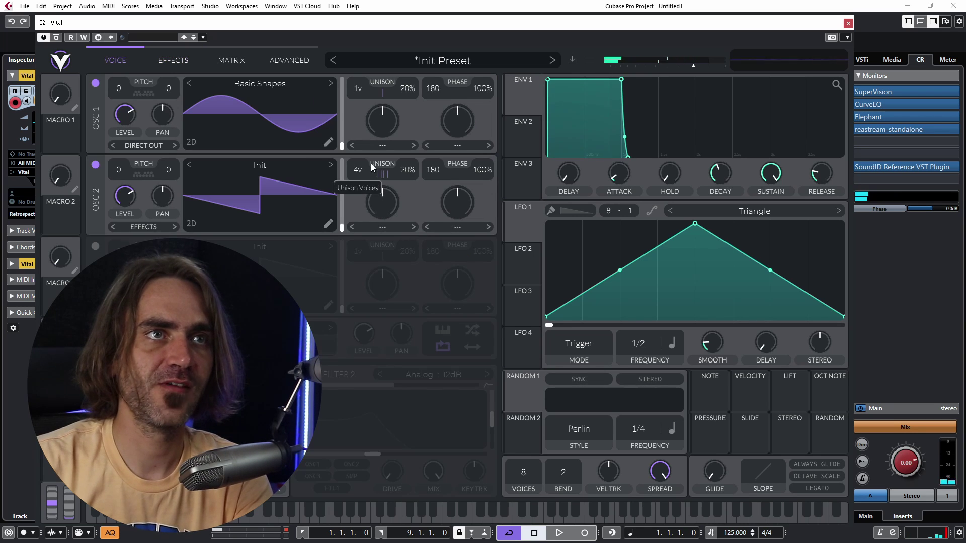
pyautogui.scroll(1, 388, 207)
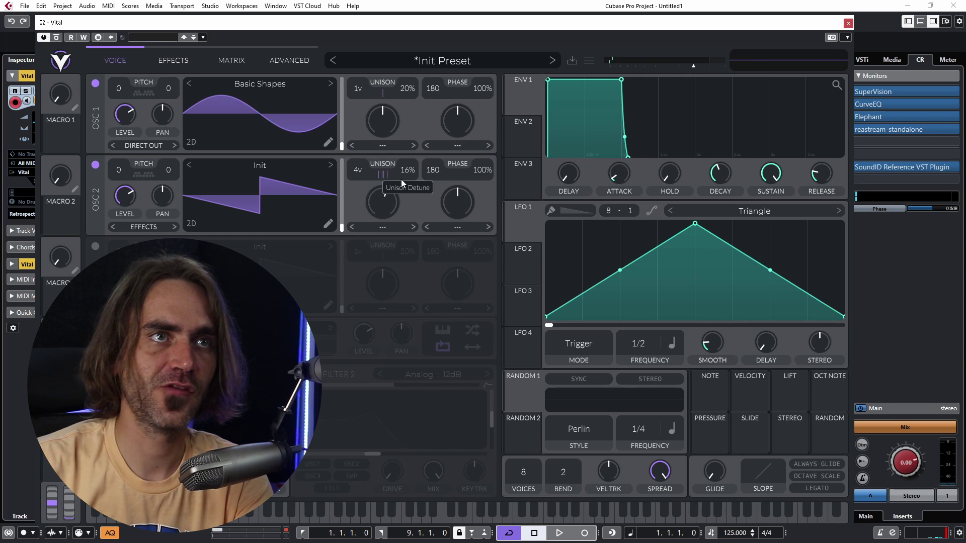
pyautogui.scroll(-2, 394, 183)
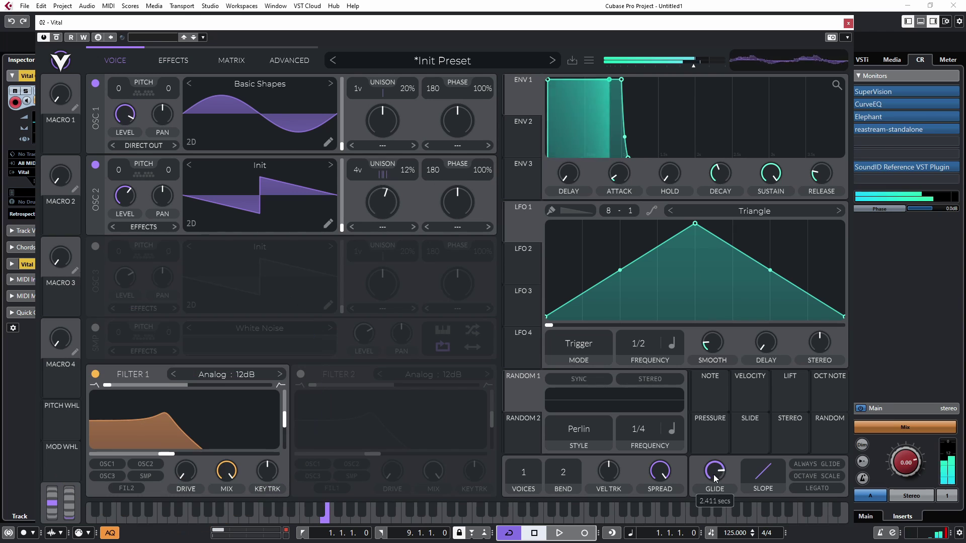
# - Shorten the glide time and transpose oscillator 2 up by 12 semitones
pyautogui.moveTo(713, 475); pyautogui.dragTo(704, 485)
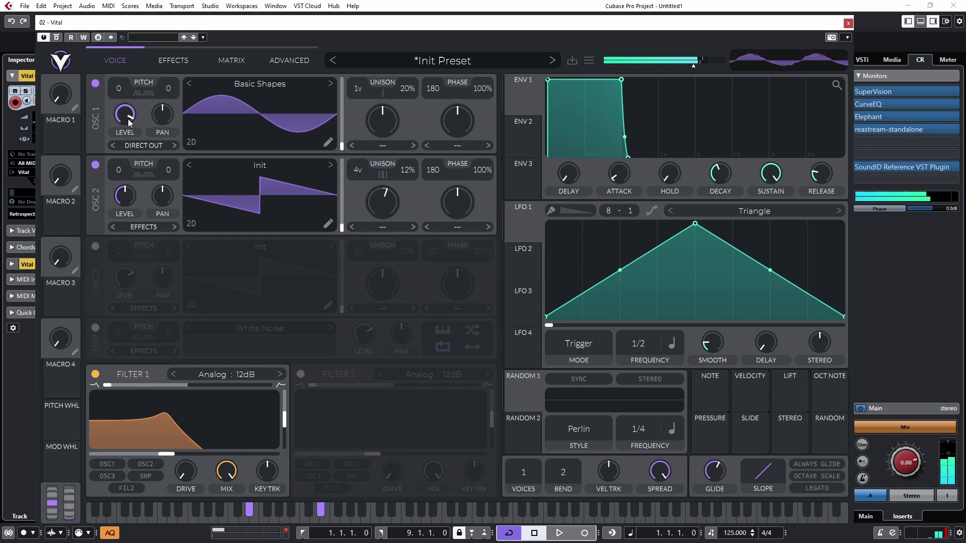
pyautogui.moveTo(130, 197)
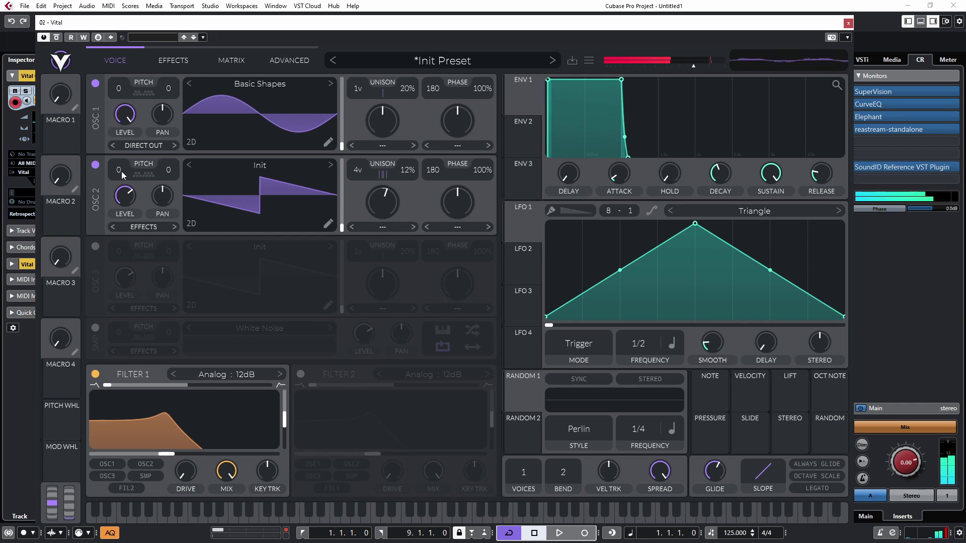
pyautogui.scroll(12, 121, 175)
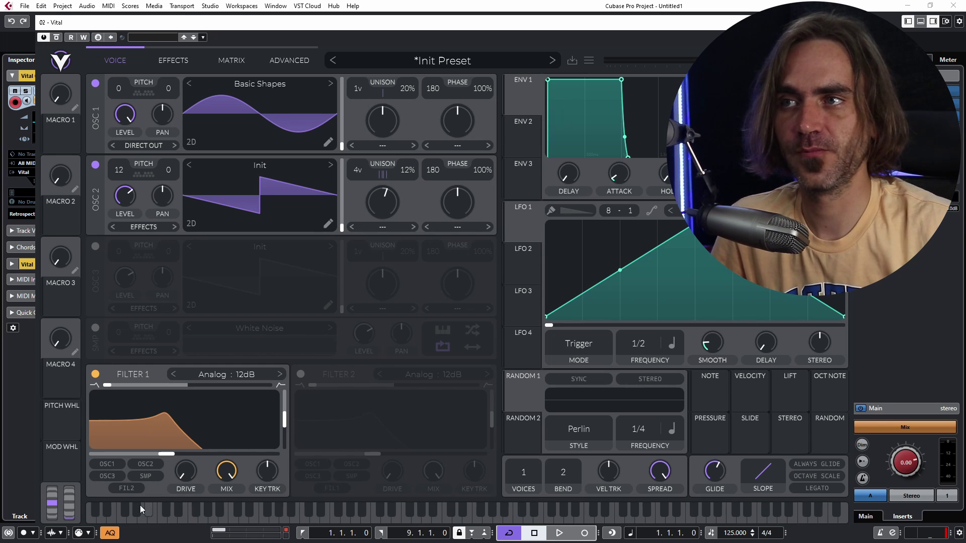
# - Turn on filter 2 and feed oscillator 2 into both filter 1 and filter 2
pyautogui.click(300, 374)
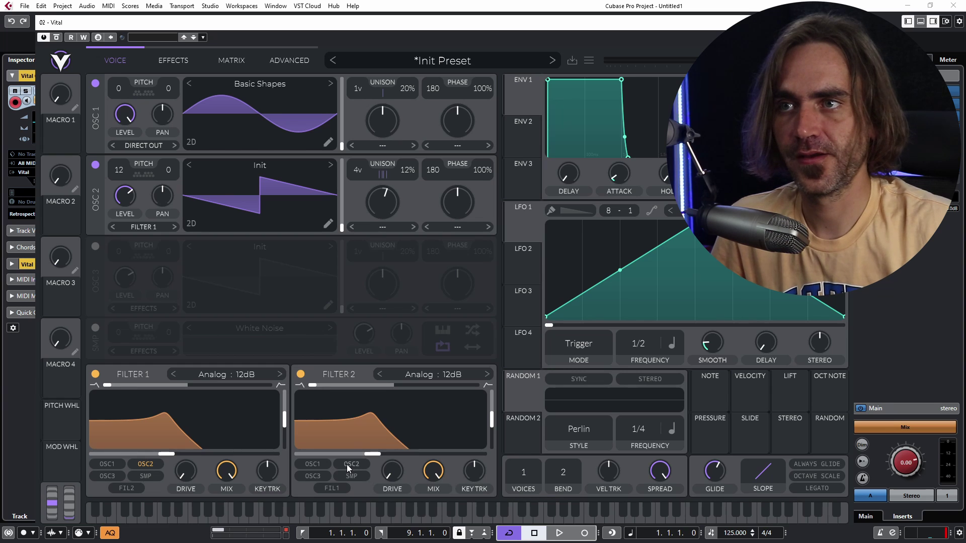
pyautogui.click(348, 464)
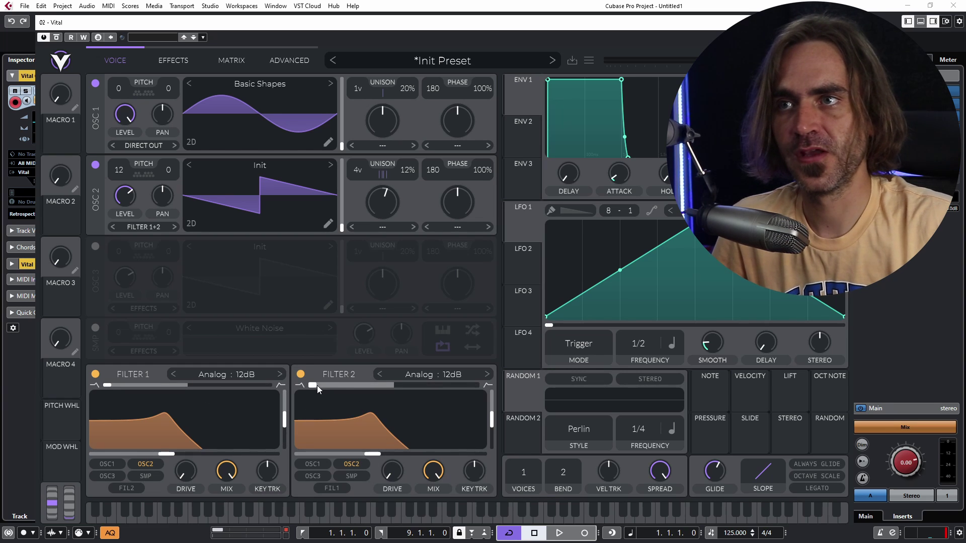
# - Blend filter 2 to a high-pass shape, and set filter 1's cutoff to its minimum with filter 2's cutoff somewhat higher
pyautogui.moveTo(317, 387); pyautogui.dragTo(475, 385)
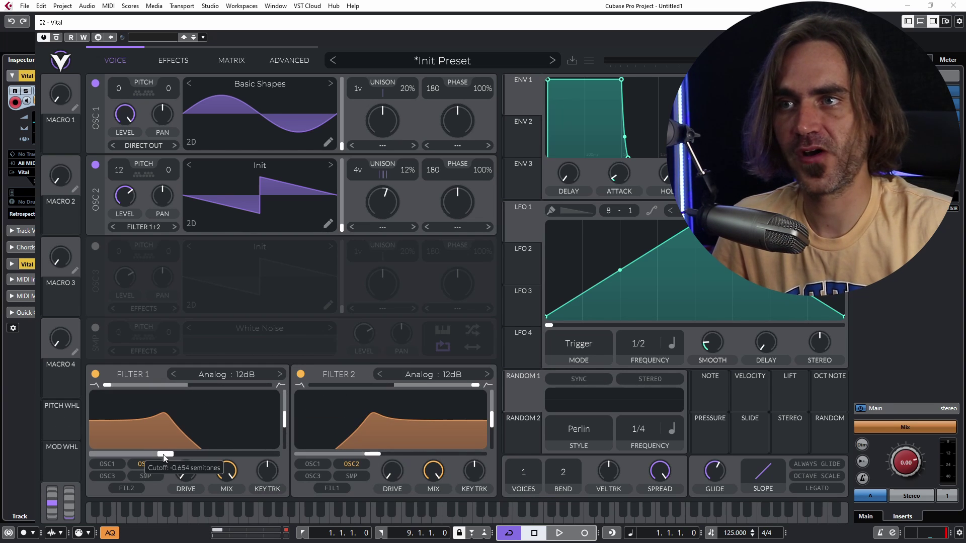
pyautogui.moveTo(373, 454); pyautogui.dragTo(394, 455)
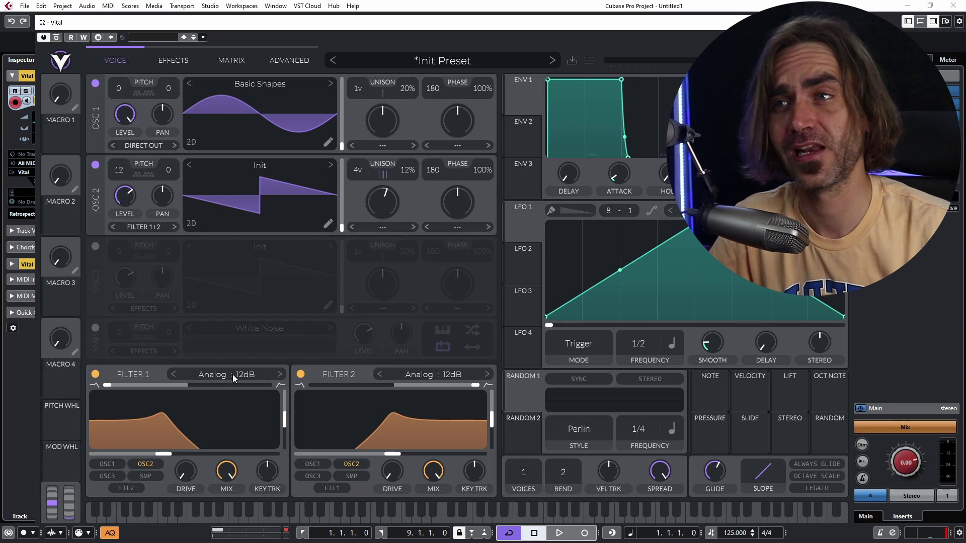
pyautogui.moveTo(169, 458); pyautogui.dragTo(93, 455)
pyautogui.moveTo(393, 454); pyautogui.dragTo(346, 459)
# - Assign Macro 1 to the cutoffs of filter 1 and filter 2 and sweep the macro to hear both filters move
pyautogui.moveTo(61, 137); pyautogui.dragTo(99, 441)
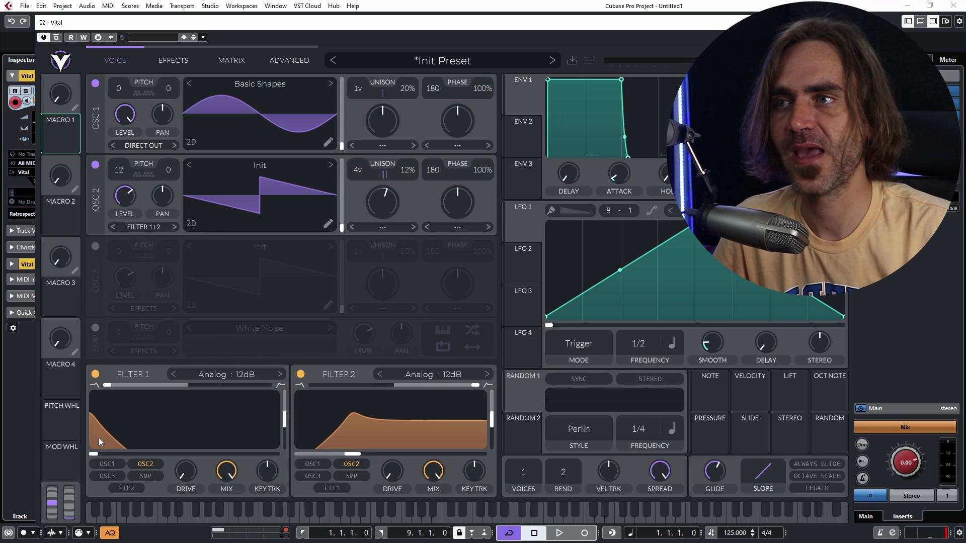
pyautogui.moveTo(61, 137); pyautogui.dragTo(335, 443)
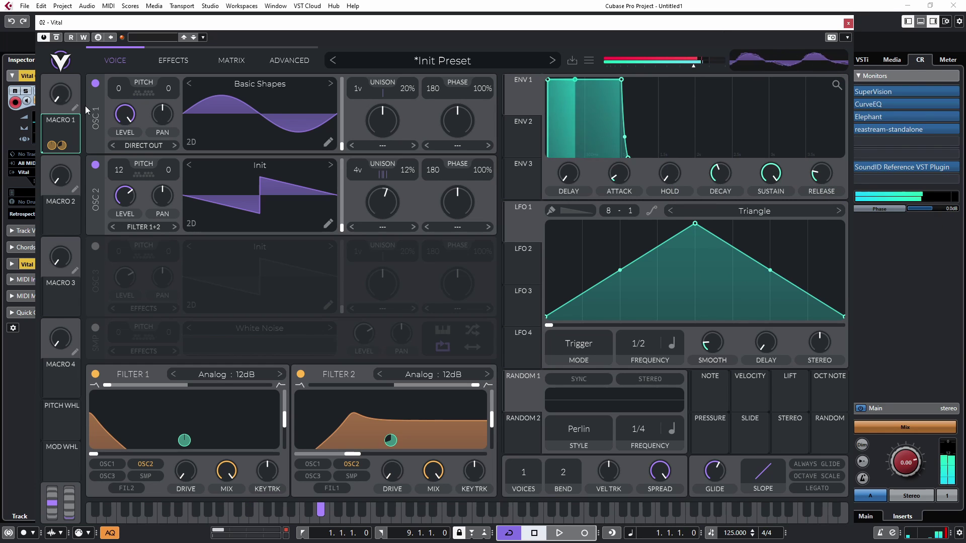
pyautogui.moveTo(60, 96); pyautogui.dragTo(113, 186)
pyautogui.moveTo(78, 121)
pyautogui.mouseDown()
pyautogui.moveTo(65, 108)
pyautogui.moveTo(61, 120)
pyautogui.moveTo(61, 108)
pyautogui.moveTo(67, 116)
pyautogui.mouseUp()
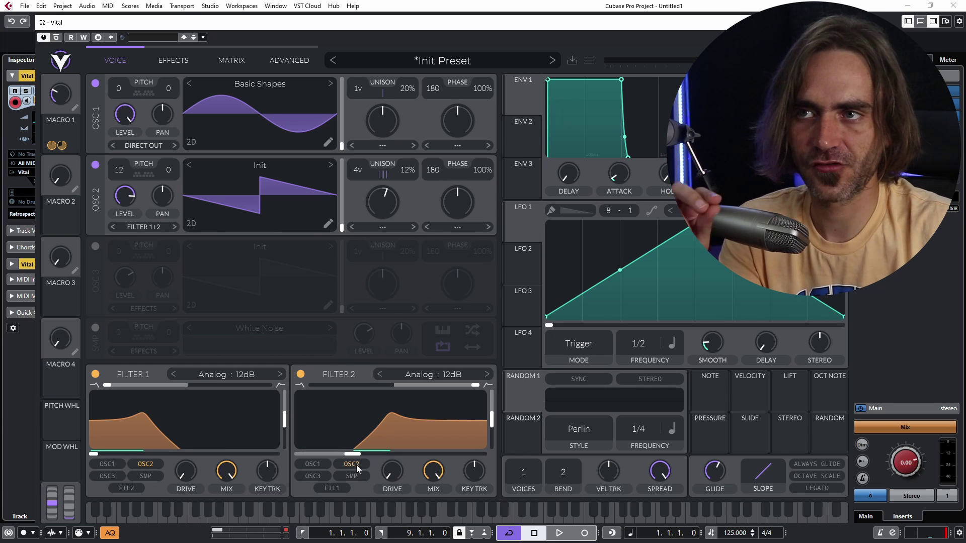
# - Feed oscillator 2 only through filter 2 into filter 1, and switch off oscillator 1
pyautogui.click(334, 488)
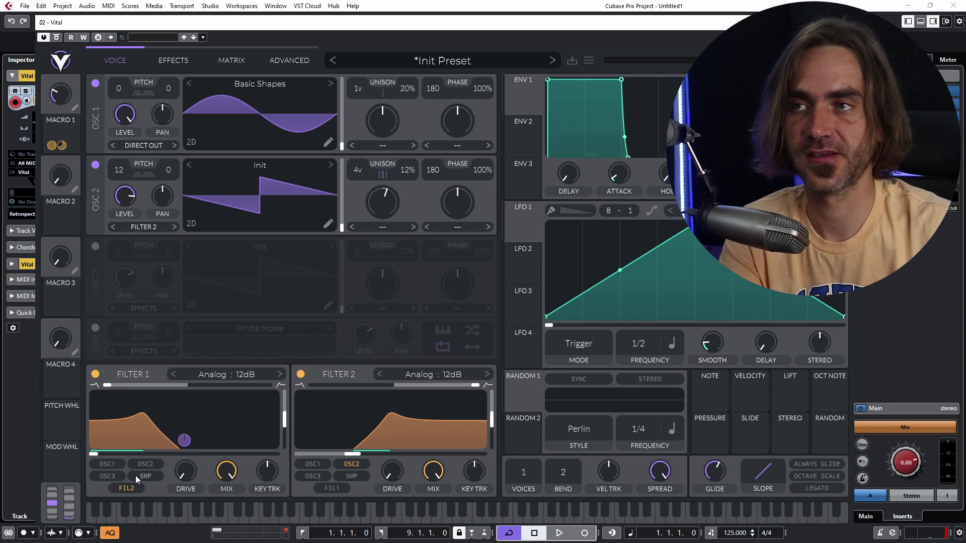
pyautogui.moveTo(60, 94); pyautogui.dragTo(78, 126)
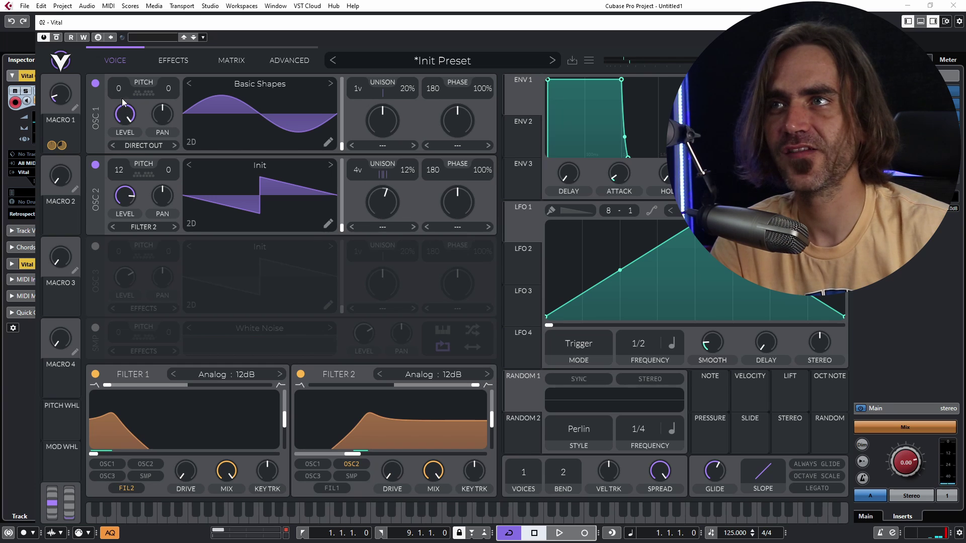
pyautogui.click(95, 84)
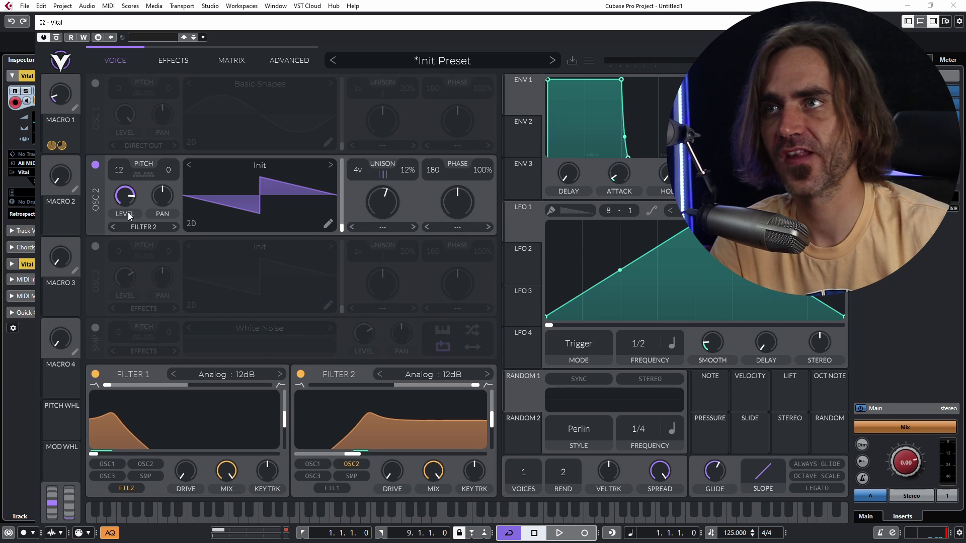
# - Enable the Compressor and Distortion ahead of the Chorus, with Distortion first in the chain, and sweep Macro 1 to audition the sound
pyautogui.click(173, 60)
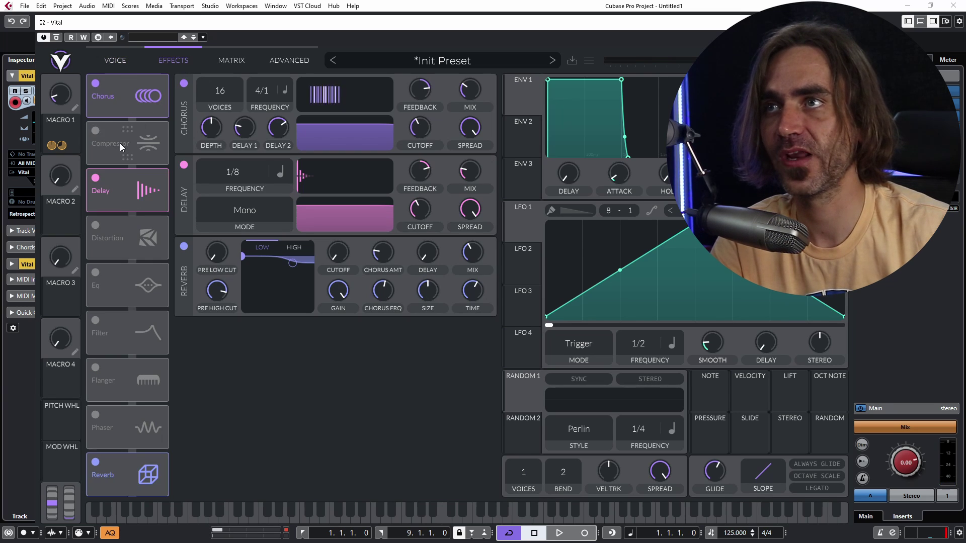
pyautogui.click(95, 84)
pyautogui.moveTo(126, 238); pyautogui.dragTo(126, 96)
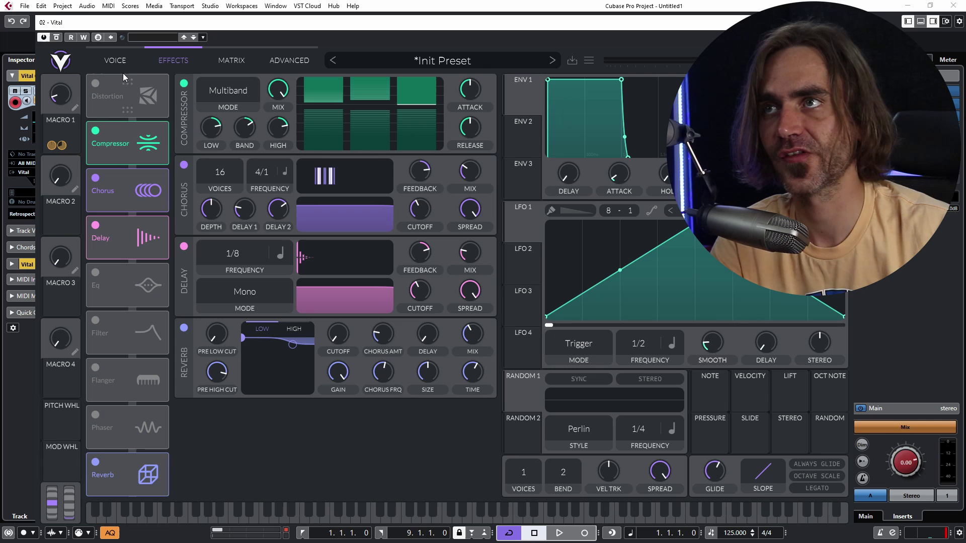
pyautogui.click(95, 83)
pyautogui.scroll(-3, 66, 103)
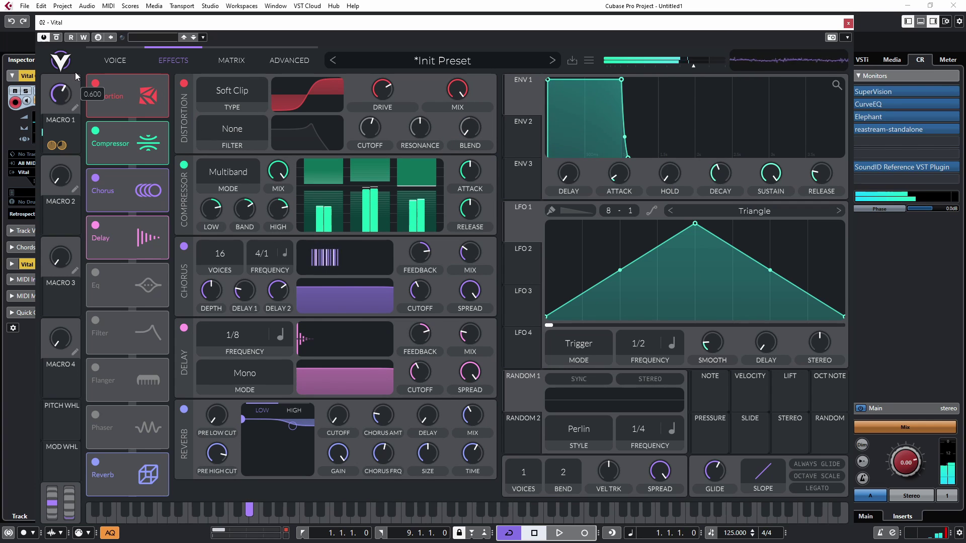
pyautogui.moveTo(66, 102); pyautogui.dragTo(75, 132)
# - Turn on oscillator 3 and route it into filter 1
pyautogui.click(104, 66)
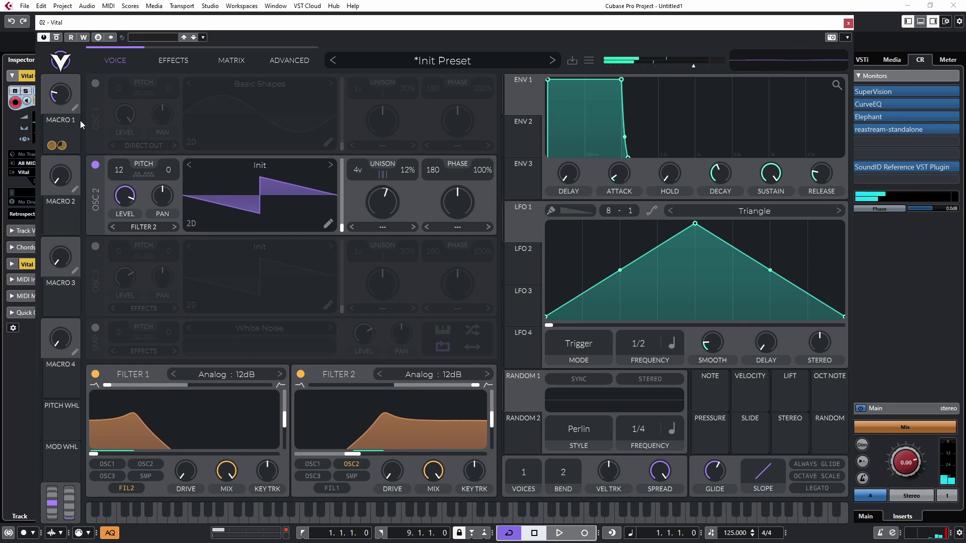
pyautogui.click(95, 247)
pyautogui.click(107, 476)
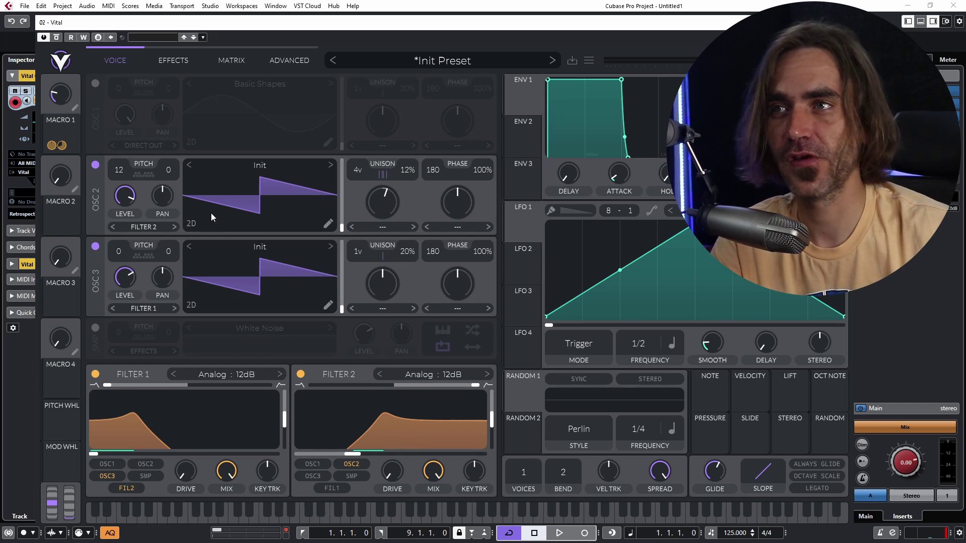
# - Load the FM SCW 02 wavetable into oscillator 3
pyautogui.click(249, 253)
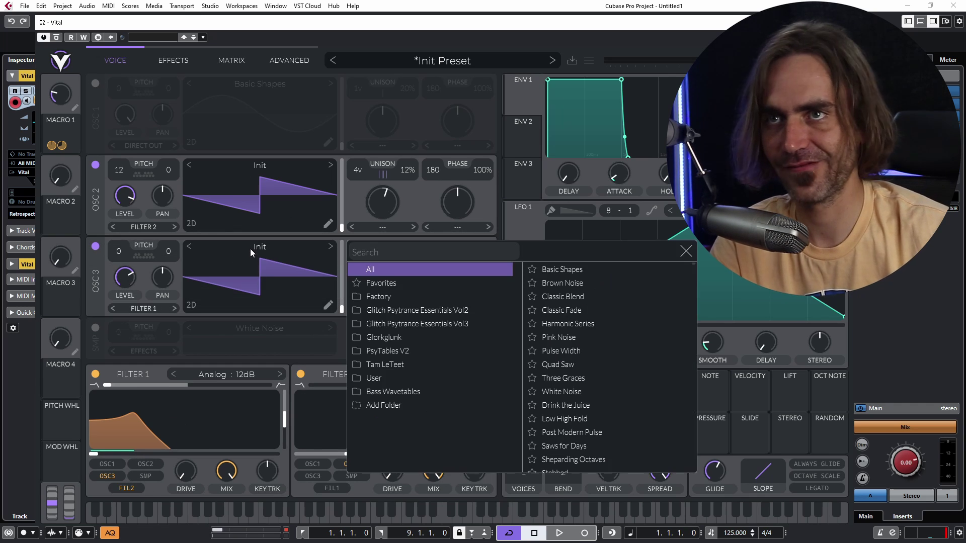
pyautogui.click(367, 379)
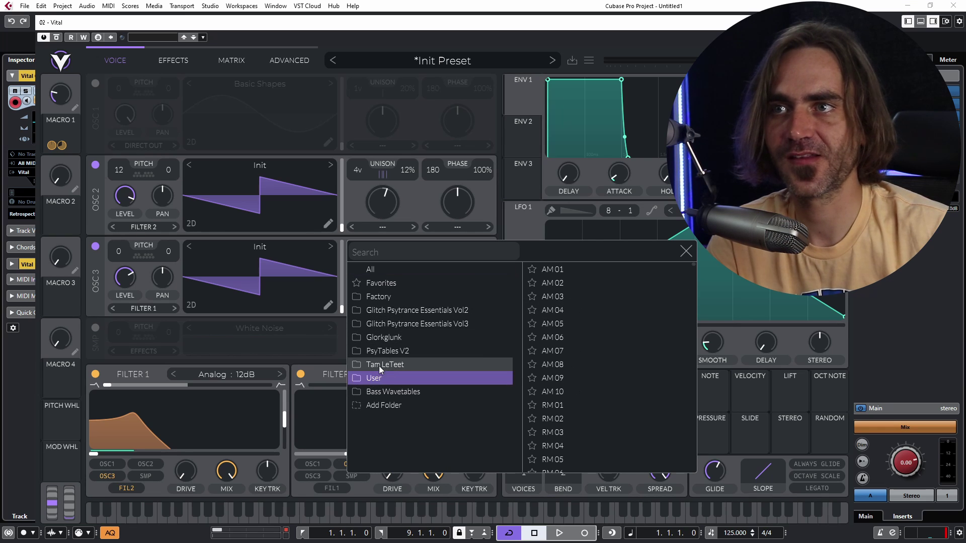
pyautogui.scroll(-3, 373, 433)
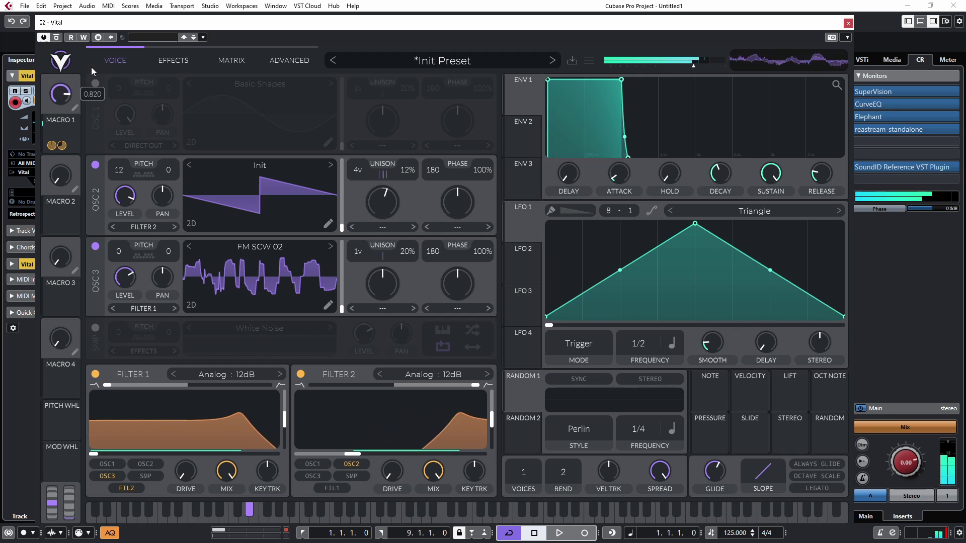
# - Turn oscillator 1 back on and sweep Macro 1 to audition the full layered bass
pyautogui.moveTo(67, 99)
pyautogui.moveTo(67, 99); pyautogui.dragTo(79, 77)
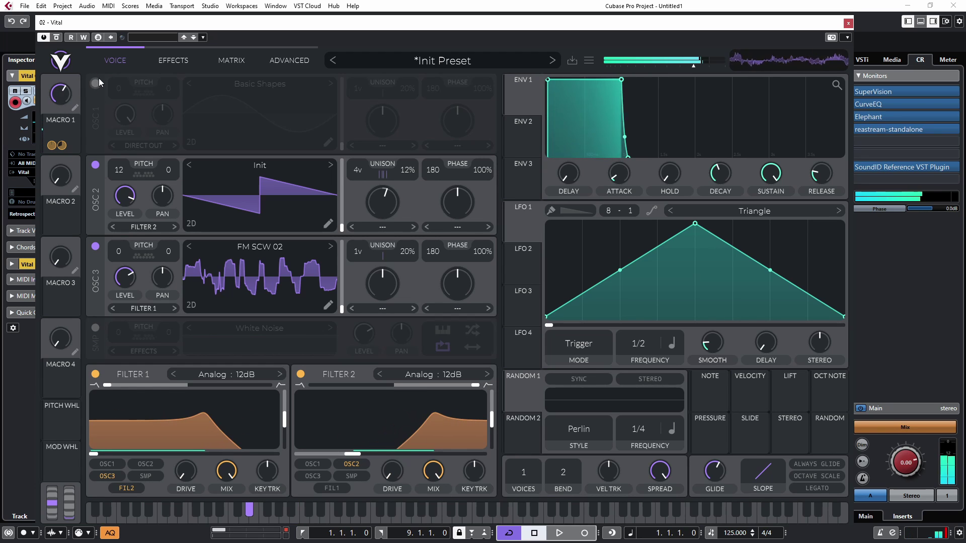
pyautogui.click(96, 82)
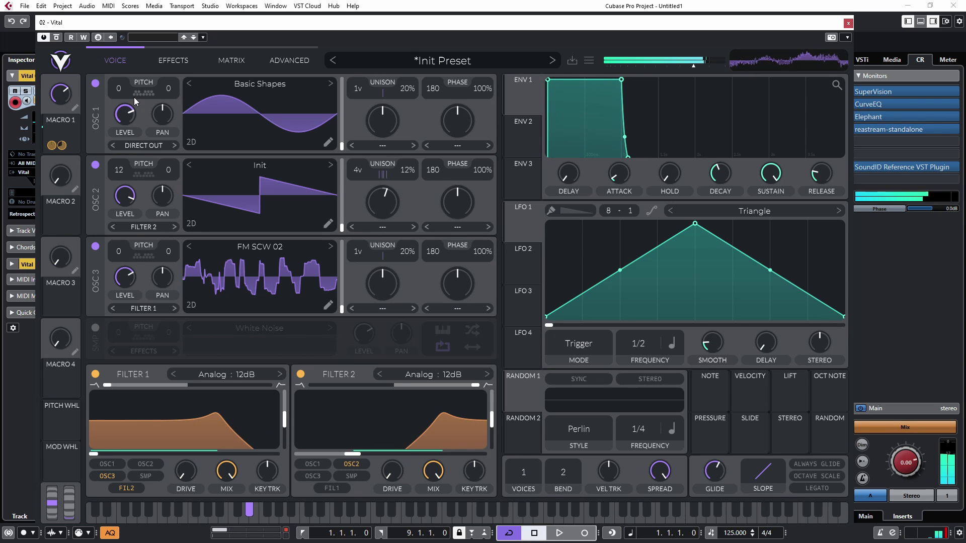
pyautogui.moveTo(72, 107)
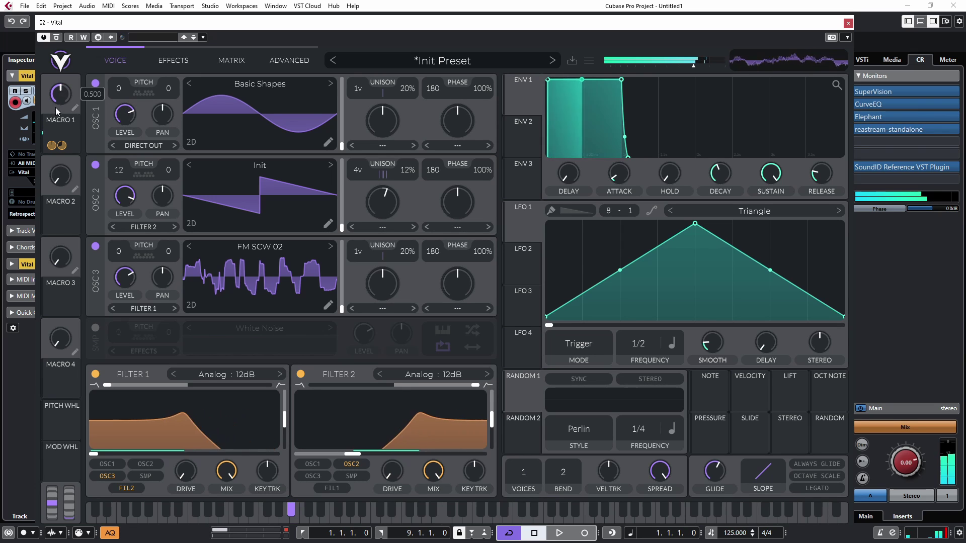
pyautogui.moveTo(71, 107); pyautogui.dragTo(78, 98)
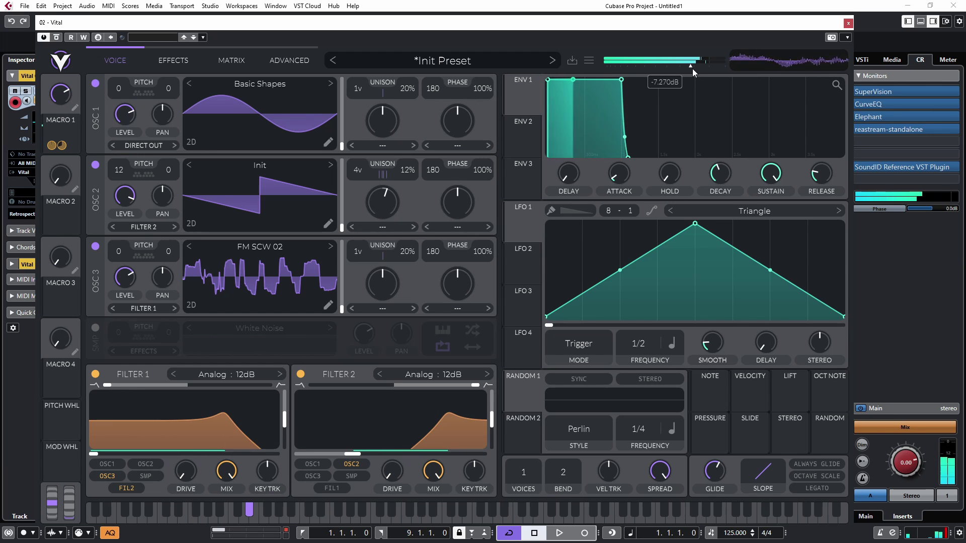
# - Raise the reverb mix to 59% and cut the reverb's low band with its low shelf
pyautogui.click(173, 60)
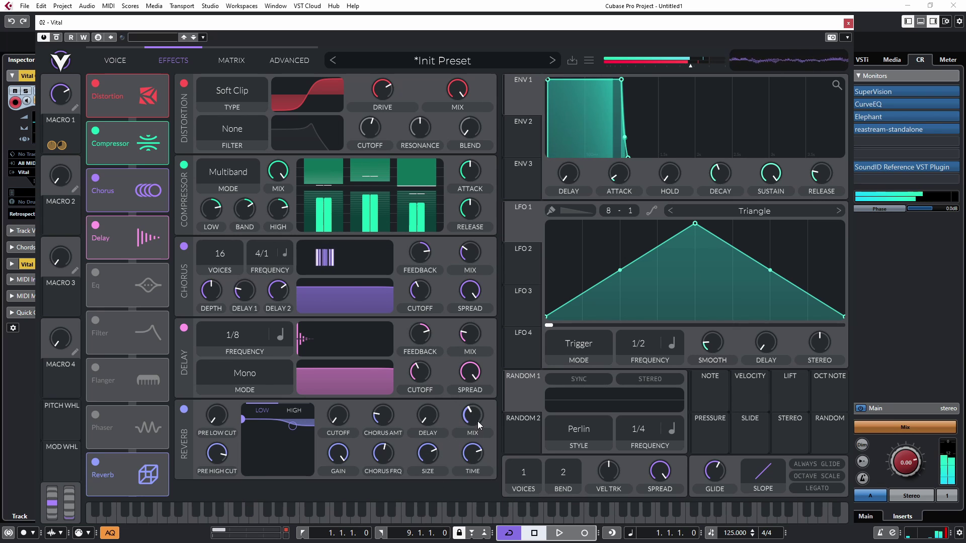
pyautogui.moveTo(475, 418); pyautogui.dragTo(475, 403)
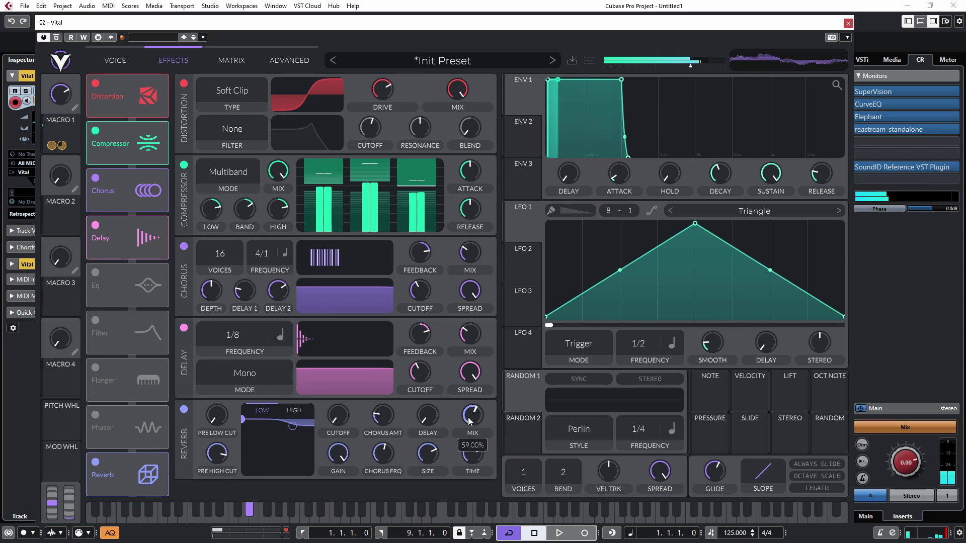
pyautogui.moveTo(242, 419); pyautogui.dragTo(261, 460)
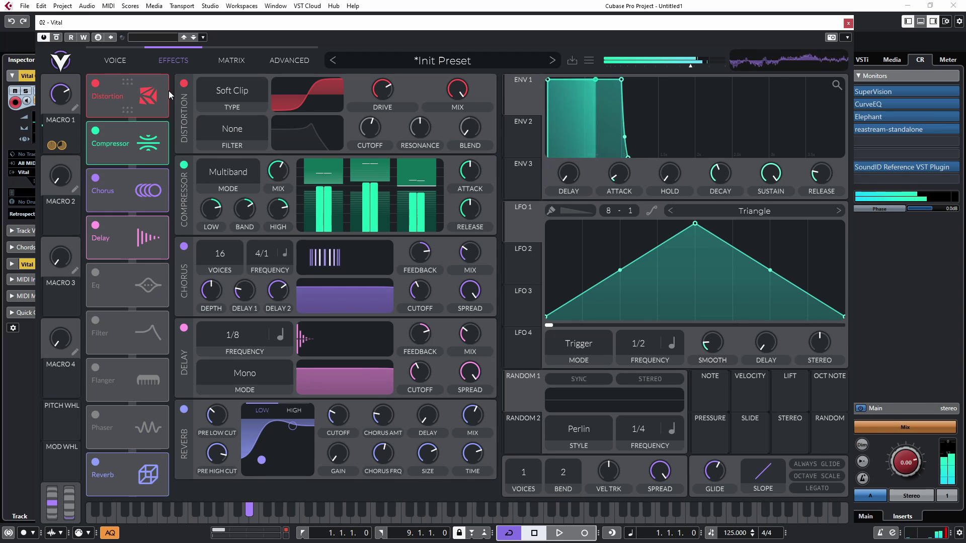
pyautogui.click(132, 63)
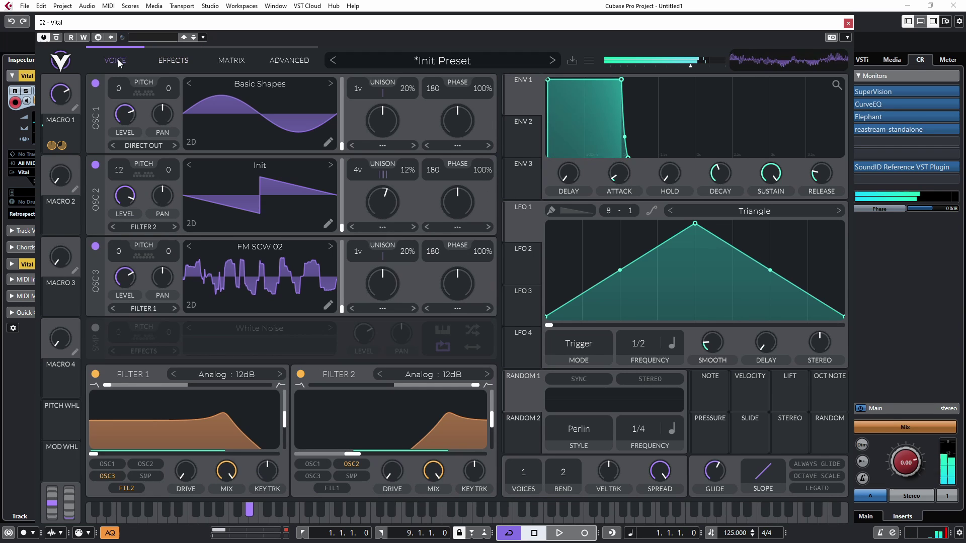
pyautogui.click(572, 61)
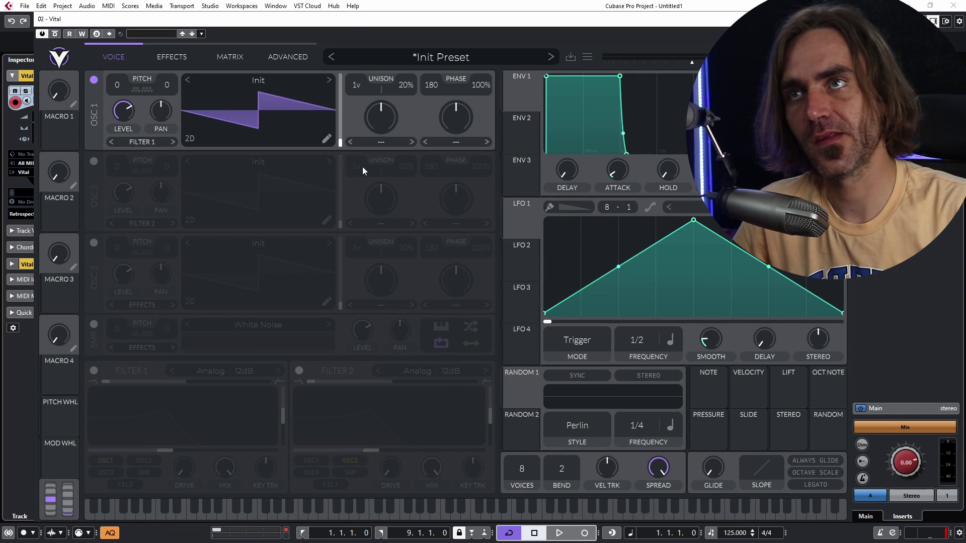
# - Load the FM 03 wavetable from the [PsyTables V3] FM Sweeps folder into oscillator 1
pyautogui.click(325, 138)
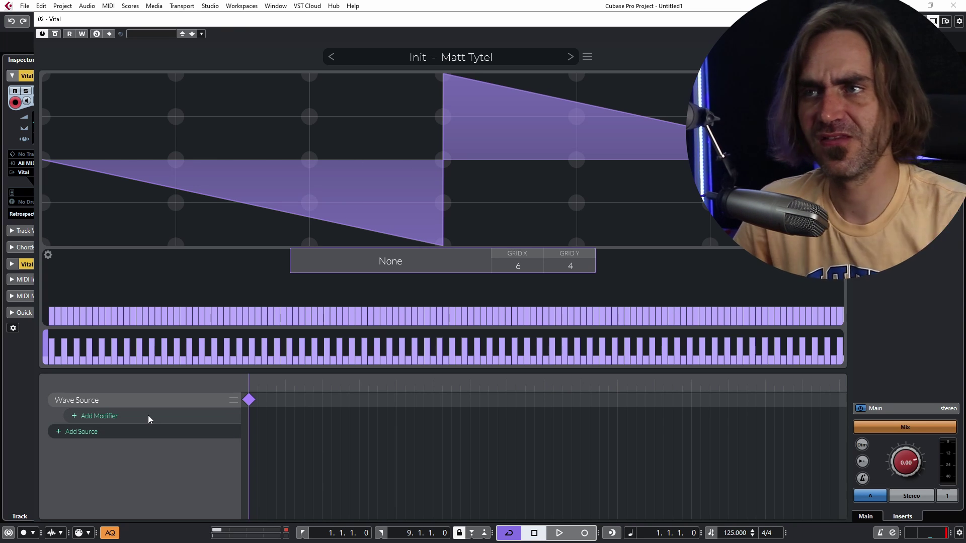
pyautogui.click(832, 57)
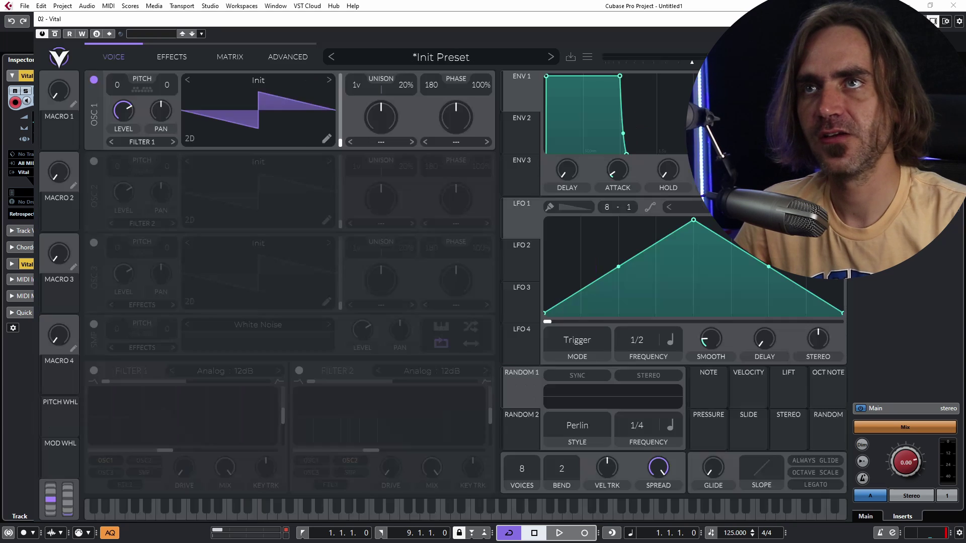
pyautogui.click(261, 88)
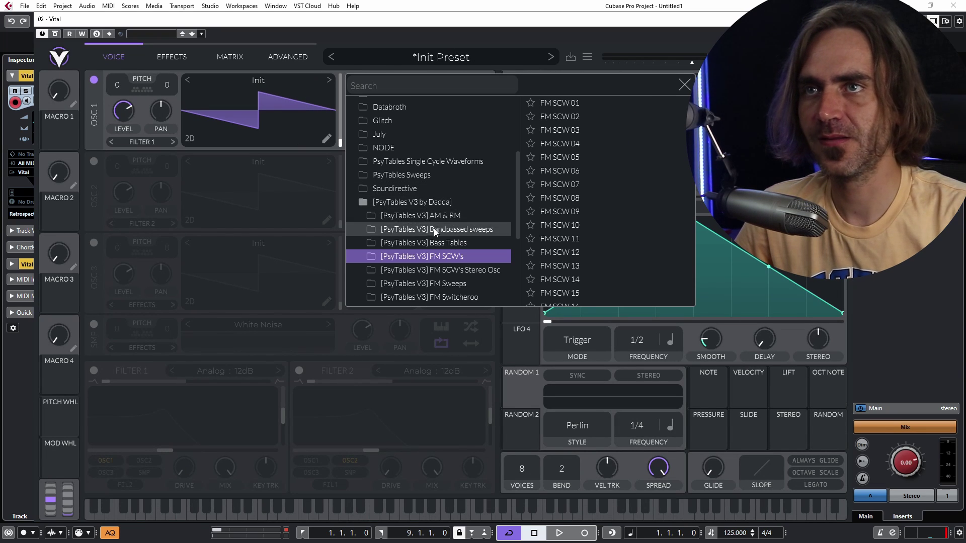
pyautogui.click(449, 285)
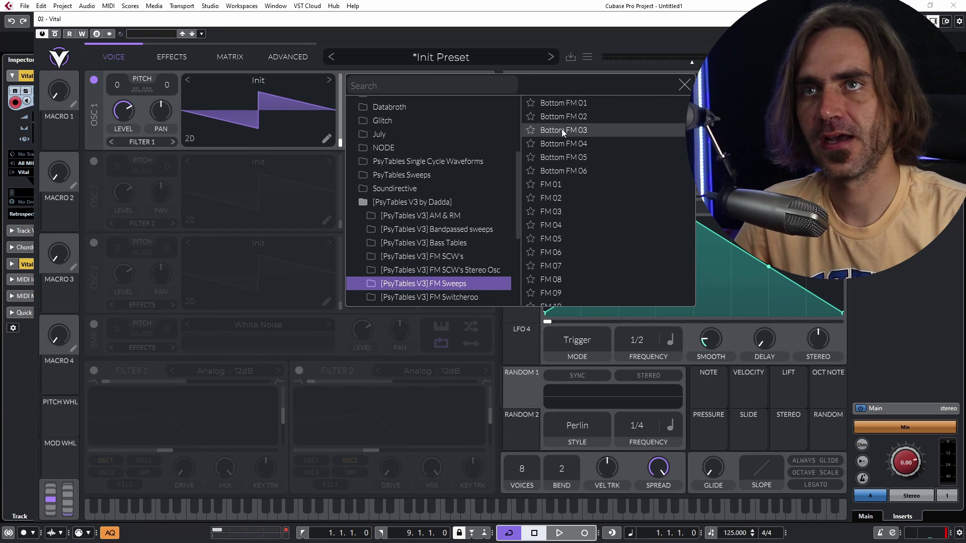
pyautogui.click(561, 130)
pyautogui.click(557, 211)
pyautogui.click(684, 85)
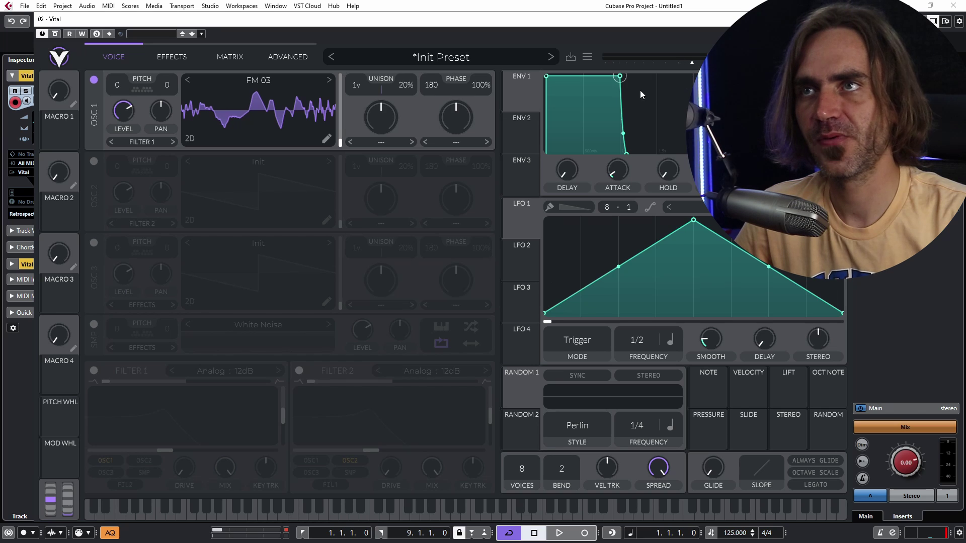
# - Add a Phase Shift modifier to the FM 03 audio file source and offset the phase at its first keyframe
pyautogui.click(326, 139)
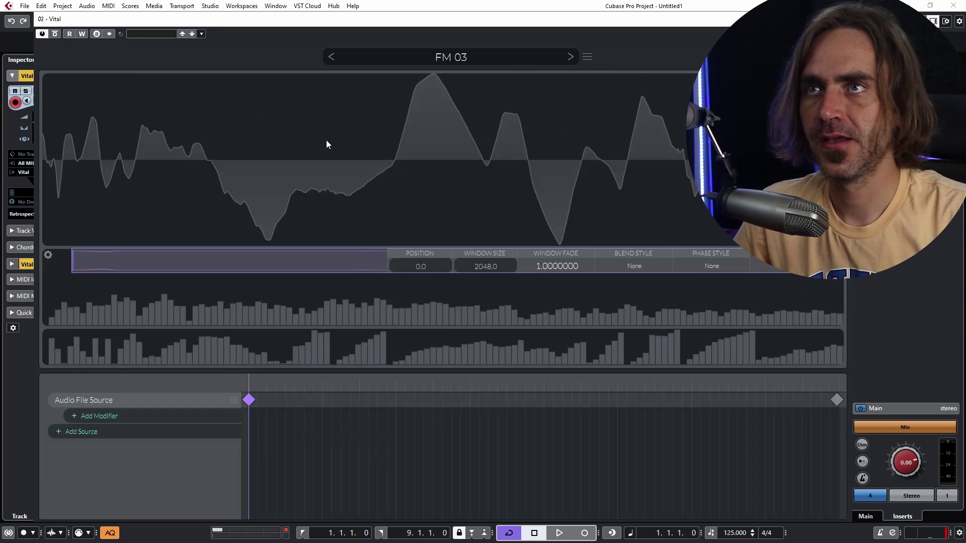
pyautogui.click(207, 419)
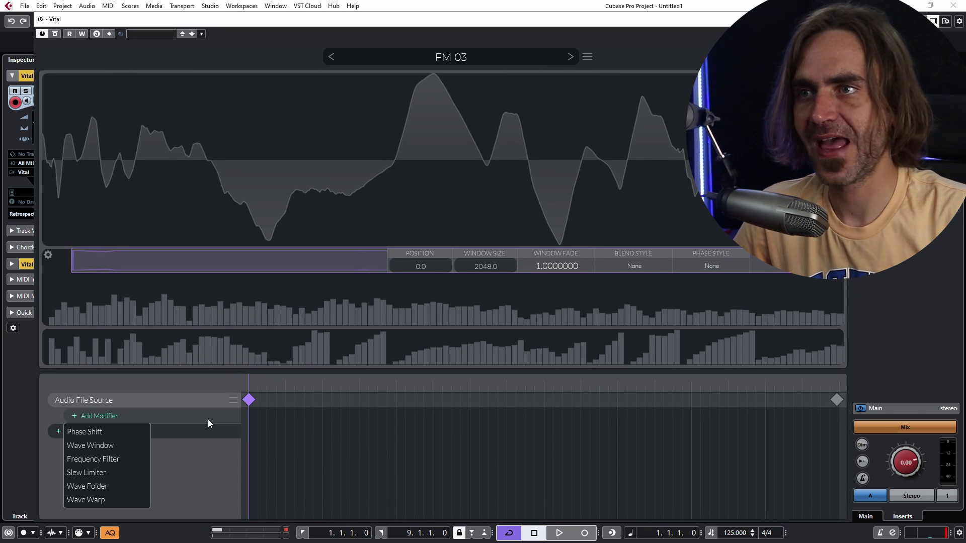
pyautogui.click(95, 433)
pyautogui.click(249, 415)
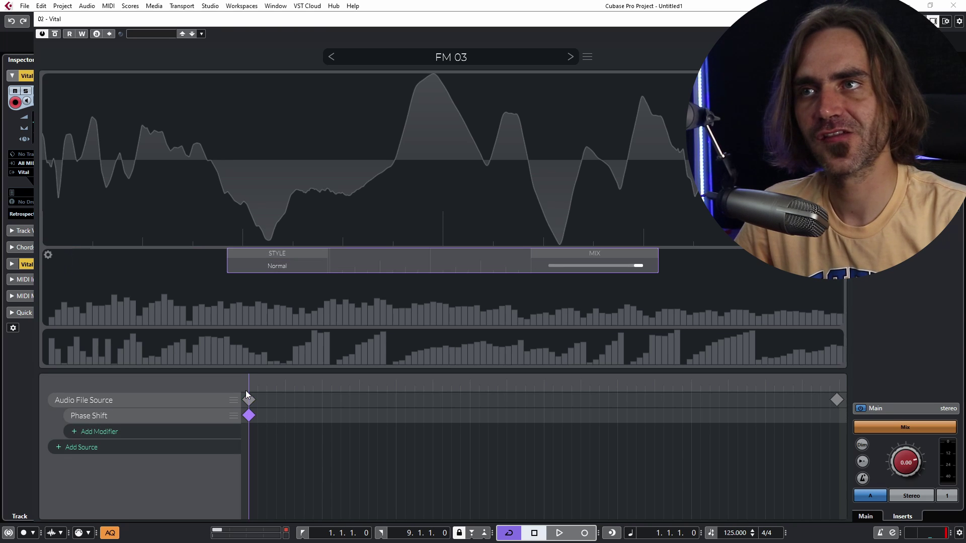
pyautogui.moveTo(427, 253); pyautogui.dragTo(530, 250)
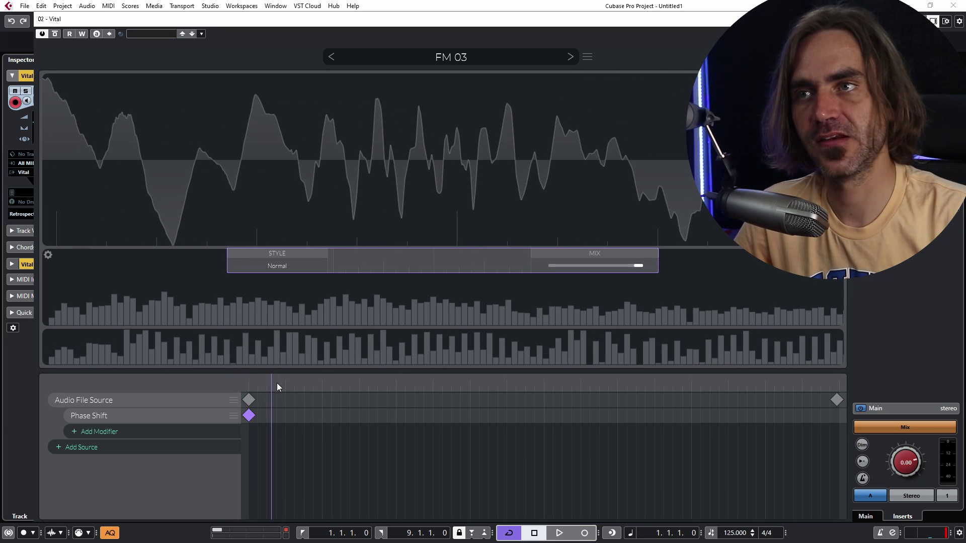
# - Add Phase Shift keyframes with different offsets near the middle, two thirds and end of the timeline, and sweep oscillator 1's frame position
pyautogui.click(351, 416)
pyautogui.moveTo(351, 415); pyautogui.dragTo(471, 418)
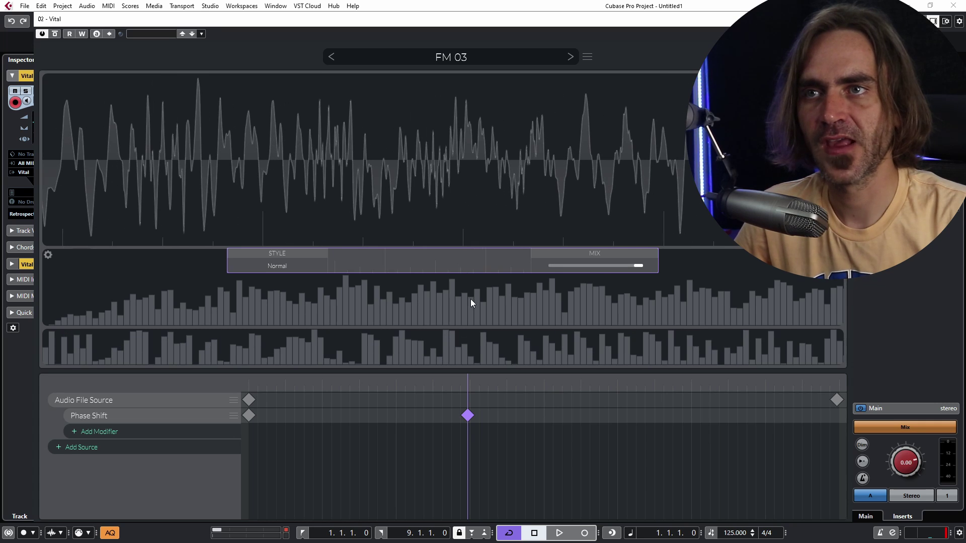
pyautogui.moveTo(550, 383); pyautogui.dragTo(611, 415)
pyautogui.click(612, 415)
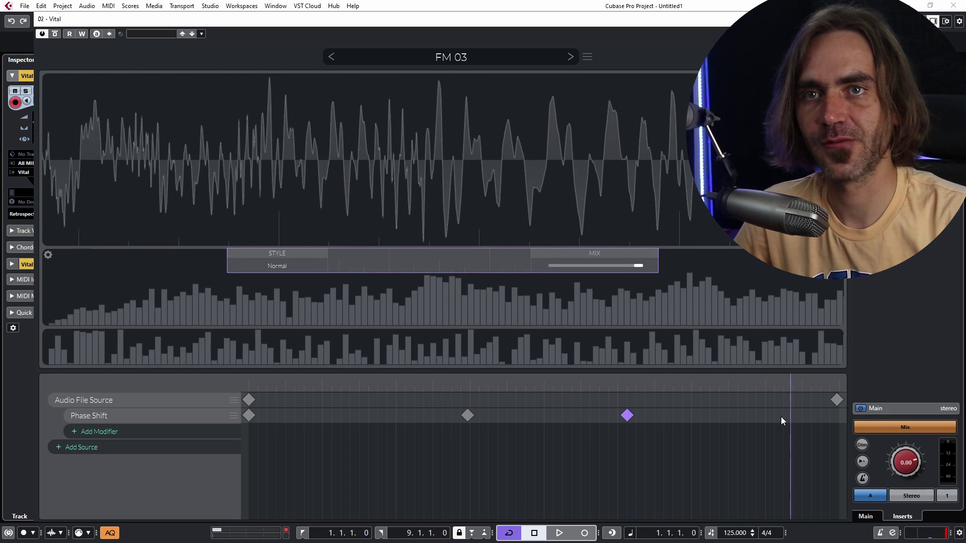
pyautogui.doubleClick(781, 416)
pyautogui.moveTo(781, 415); pyautogui.dragTo(839, 415)
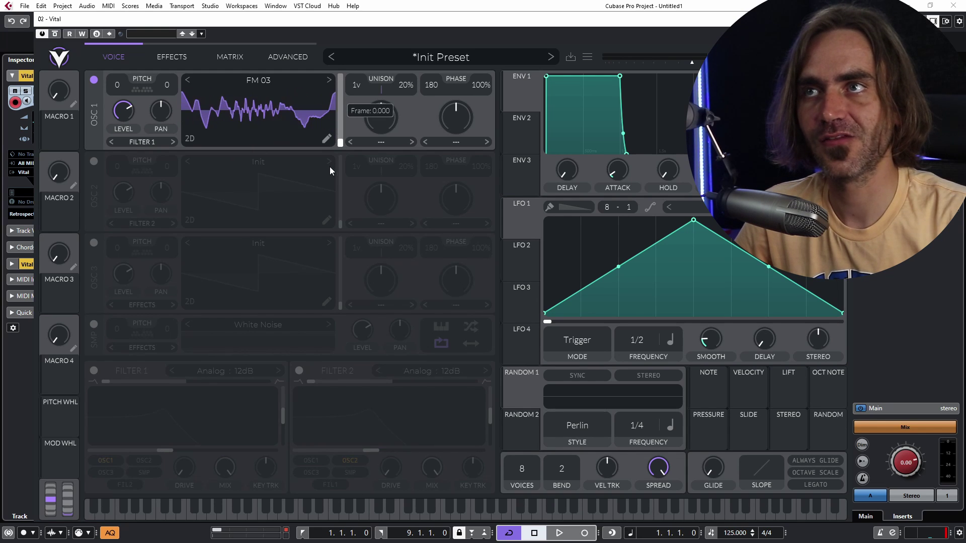
pyautogui.moveTo(340, 95); pyautogui.dragTo(341, 134)
# - Replace the Phase Shift modifier in oscillator 1's wavetable with a Frequency Filter set to the Comb style
pyautogui.click(326, 139)
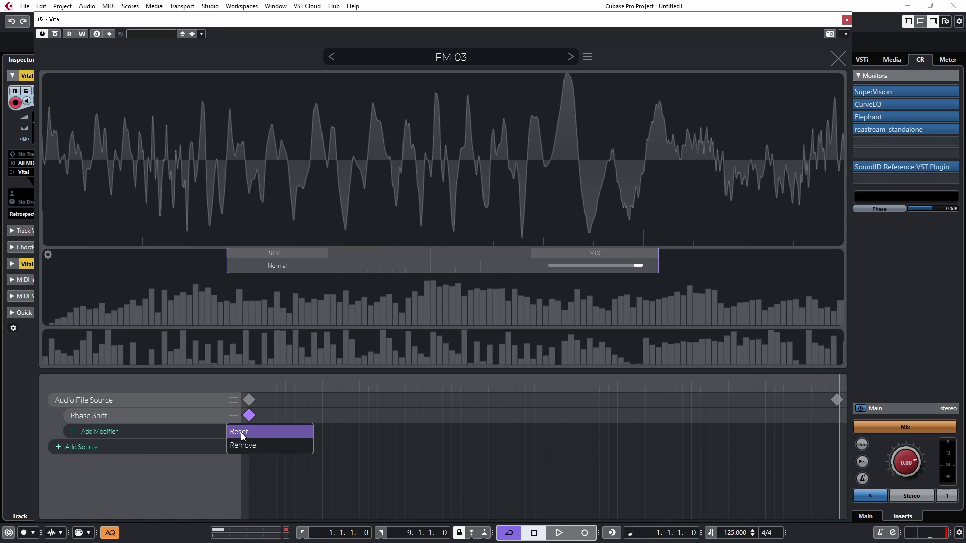
pyautogui.click(241, 446)
pyautogui.click(218, 416)
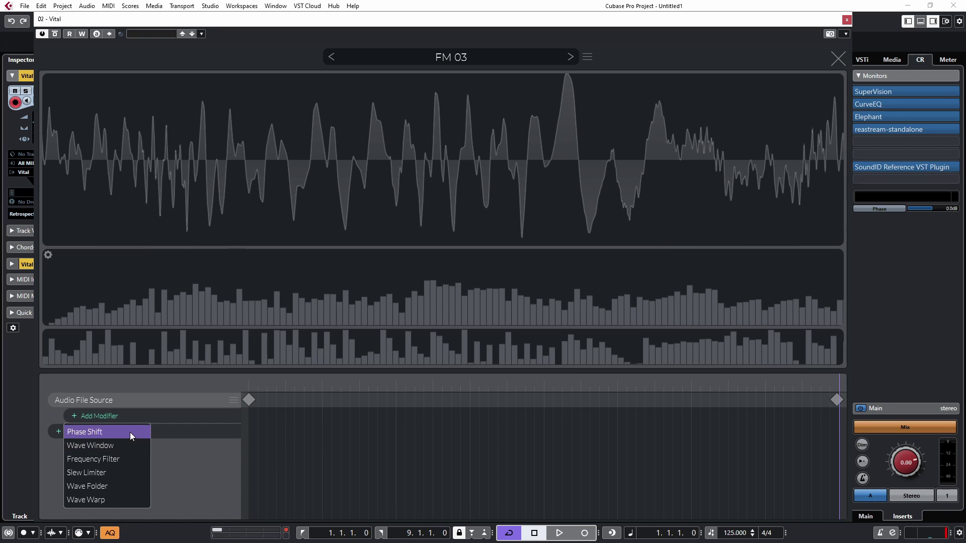
pyautogui.click(111, 460)
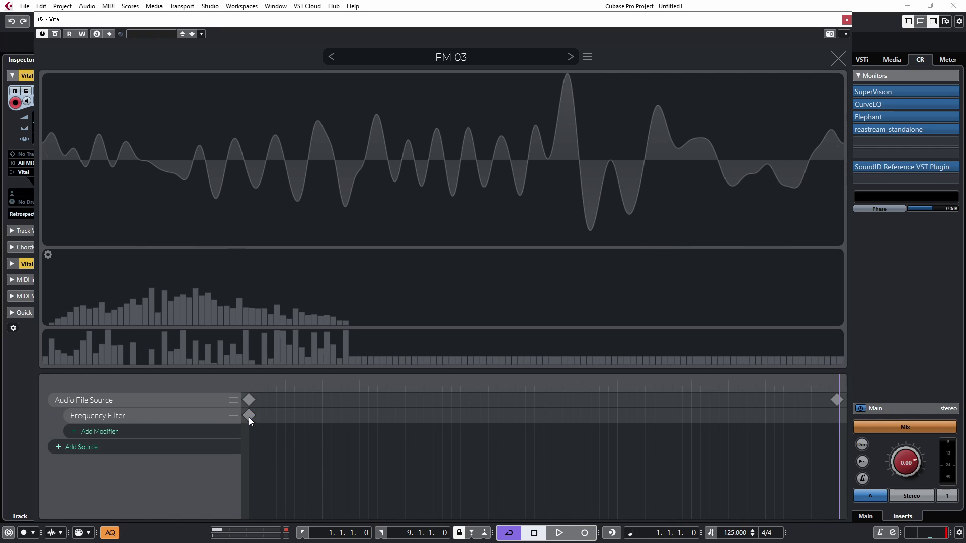
pyautogui.click(248, 416)
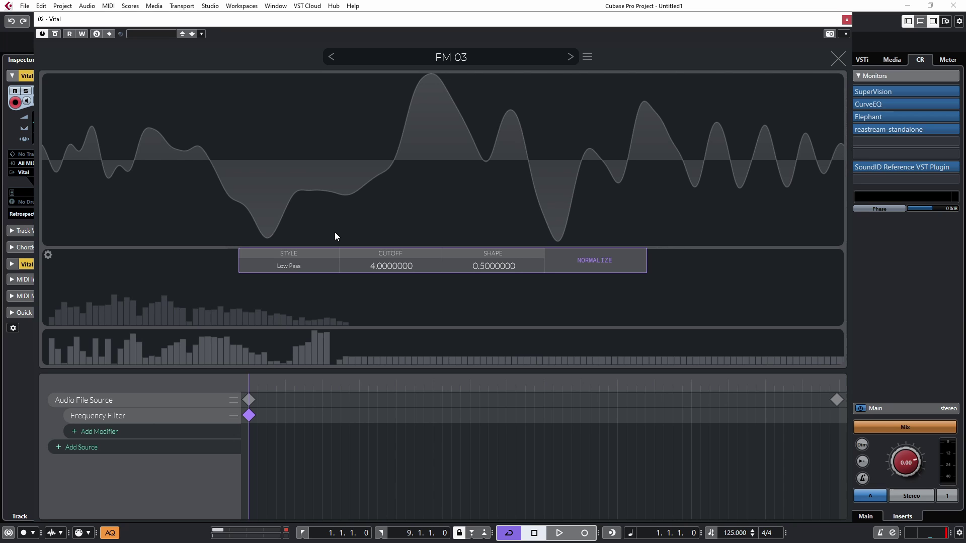
pyautogui.click(300, 265)
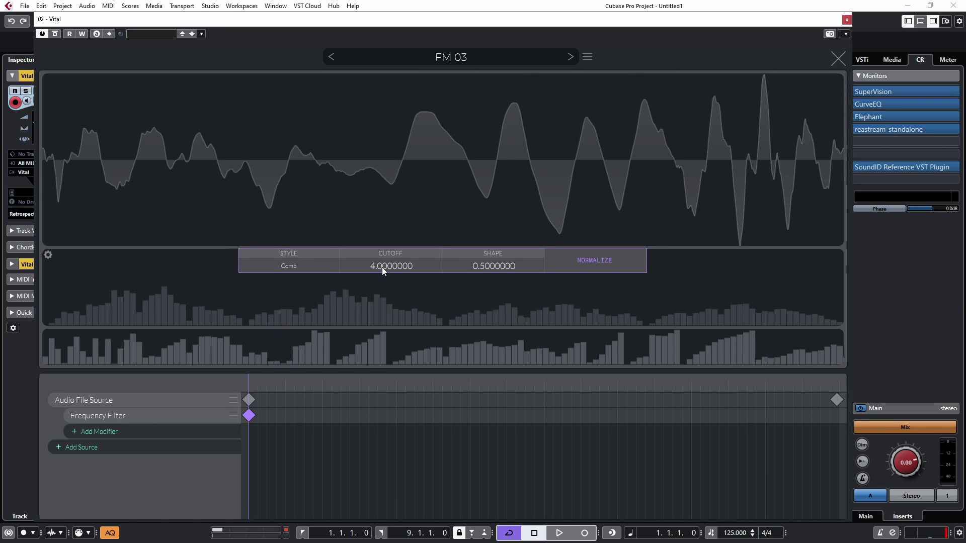
# - Tune the comb filter's first keyframe by ear, setting its cutoff to 0.15 and its shape to 0
pyautogui.moveTo(382, 267)
pyautogui.mouseDown()
pyautogui.moveTo(357, 303)
pyautogui.moveTo(390, 258)
pyautogui.moveTo(370, 290)
pyautogui.moveTo(380, 274)
pyautogui.mouseUp()
pyautogui.moveTo(469, 261); pyautogui.dragTo(455, 309)
pyautogui.moveTo(392, 267)
pyautogui.mouseDown()
pyautogui.moveTo(387, 291)
pyautogui.moveTo(442, 239)
pyautogui.moveTo(450, 202)
pyautogui.moveTo(402, 253)
pyautogui.mouseUp()
pyautogui.moveTo(483, 265); pyautogui.dragTo(495, 221)
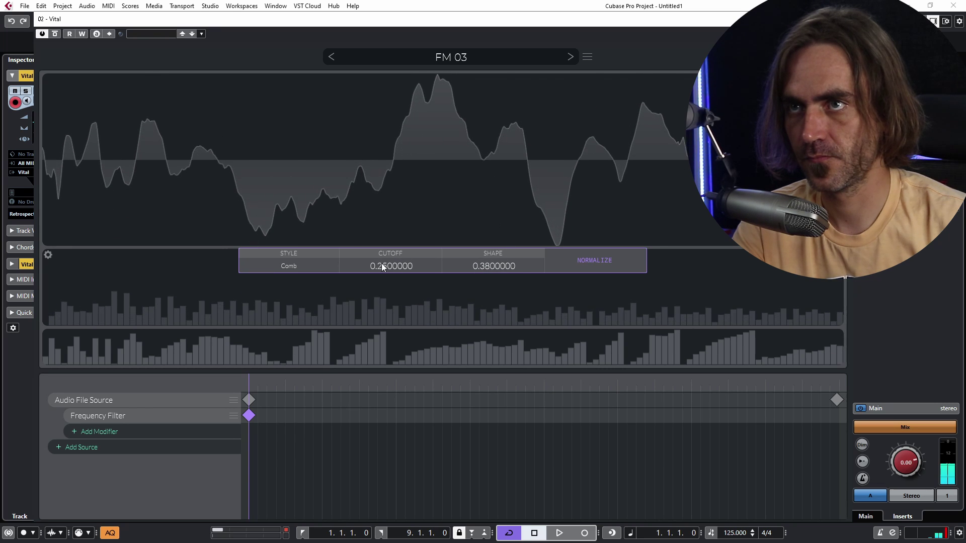
pyautogui.moveTo(381, 263); pyautogui.dragTo(401, 258)
pyautogui.moveTo(493, 266); pyautogui.dragTo(505, 239)
pyautogui.moveTo(365, 262); pyautogui.dragTo(381, 280)
pyautogui.moveTo(480, 261); pyautogui.dragTo(412, 268)
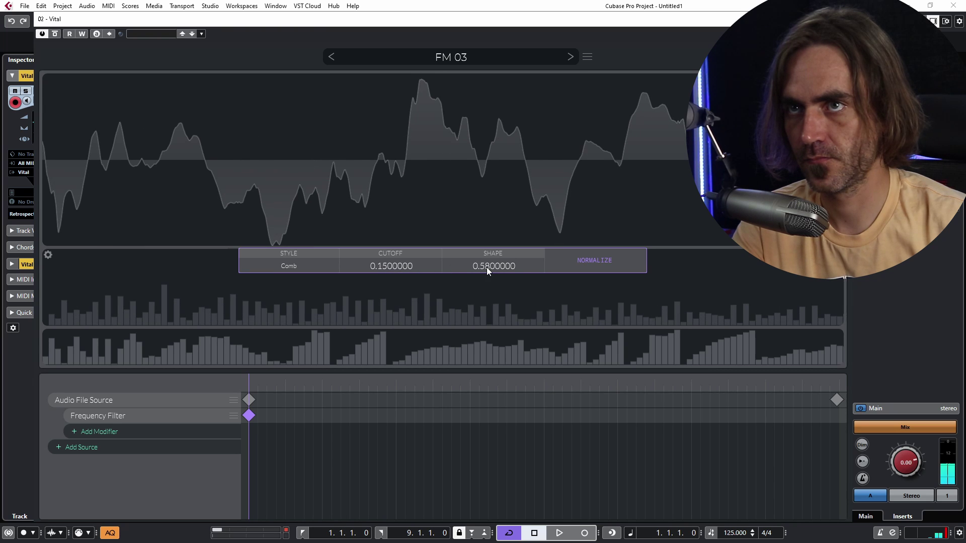
pyautogui.moveTo(487, 264); pyautogui.dragTo(476, 295)
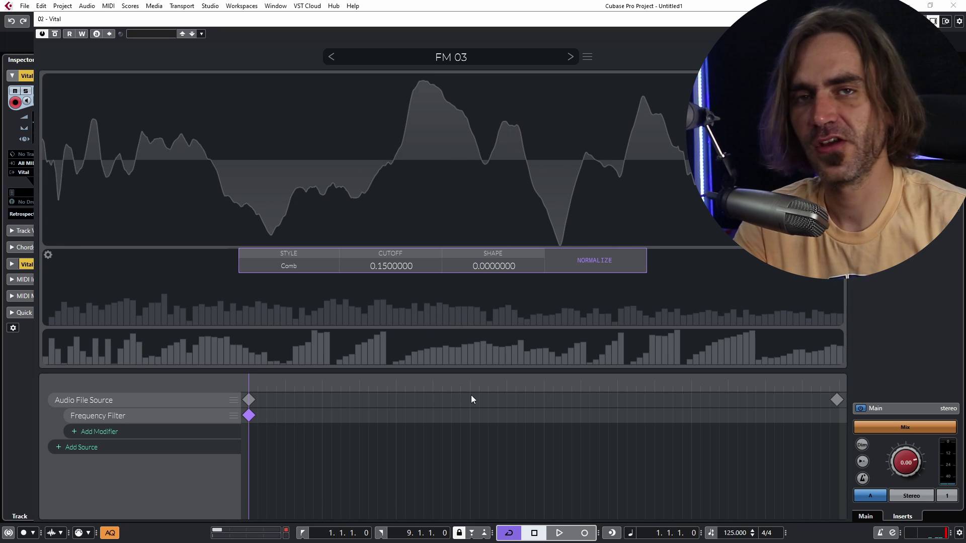
# - Add a comb filter keyframe at the end of the timeline with shape 1.0, and scrub back to the first frame
pyautogui.doubleClick(447, 416)
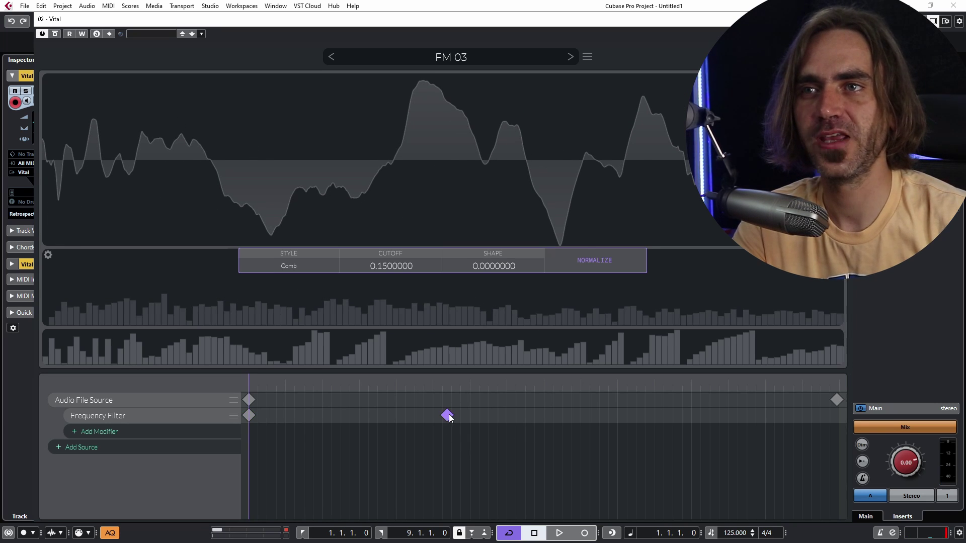
pyautogui.moveTo(447, 415); pyautogui.dragTo(957, 404)
pyautogui.moveTo(494, 265); pyautogui.dragTo(537, 151)
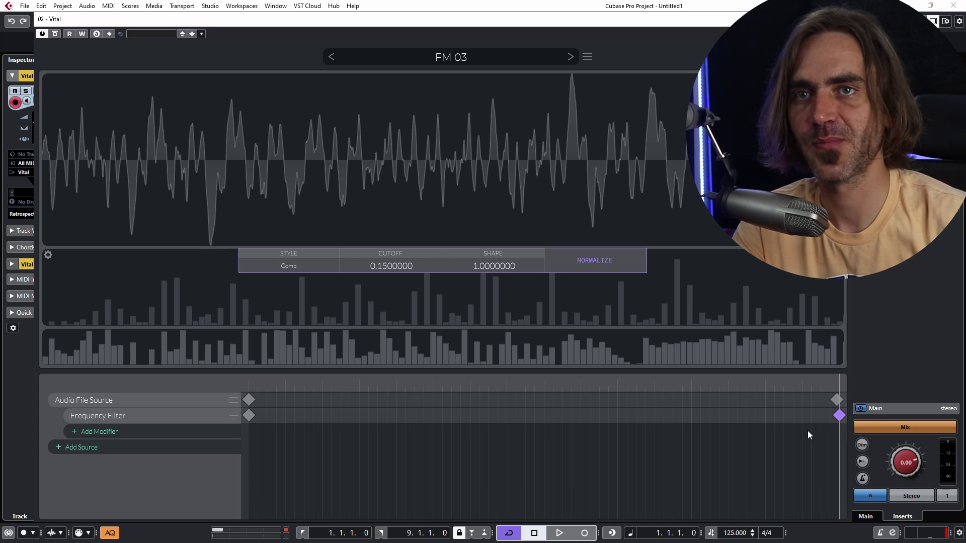
pyautogui.moveTo(834, 386); pyautogui.dragTo(197, 349)
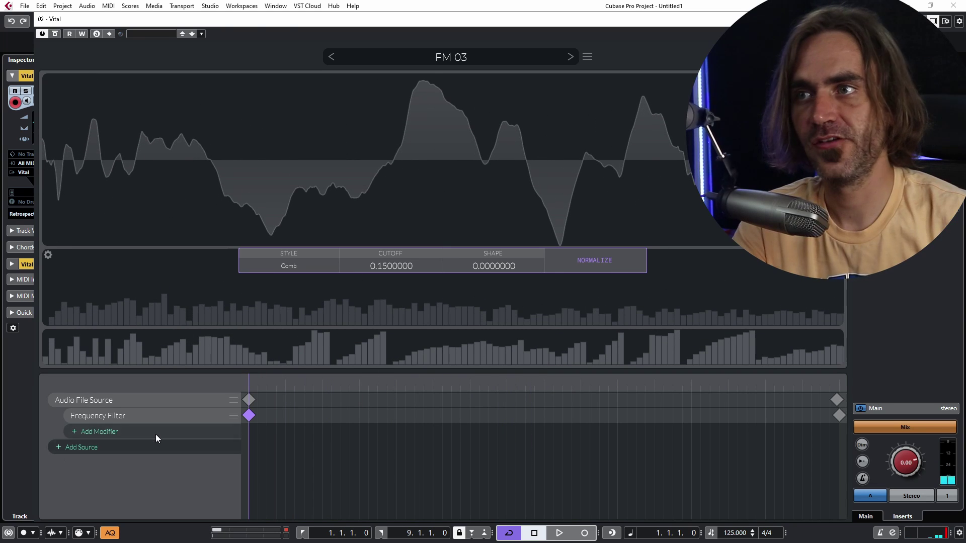
# - Add a second Frequency Filter modifier and set its first keyframe to the Band Pass style
pyautogui.click(152, 433)
pyautogui.click(92, 469)
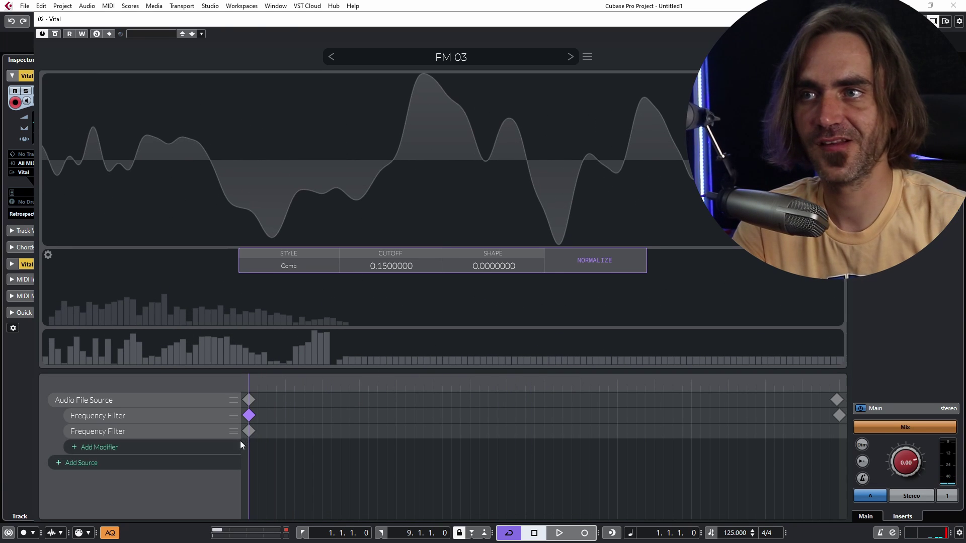
pyautogui.click(249, 431)
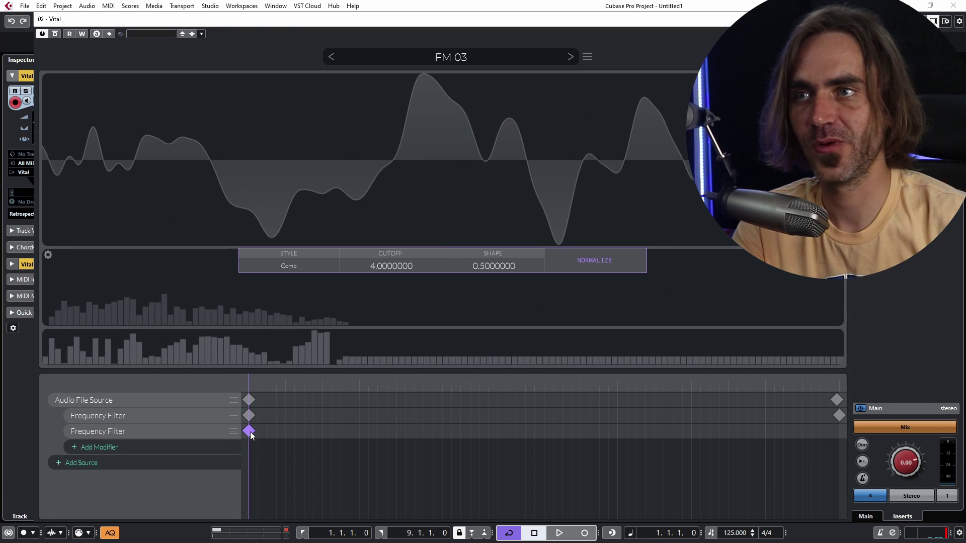
pyautogui.click(303, 270)
pyautogui.click(263, 295)
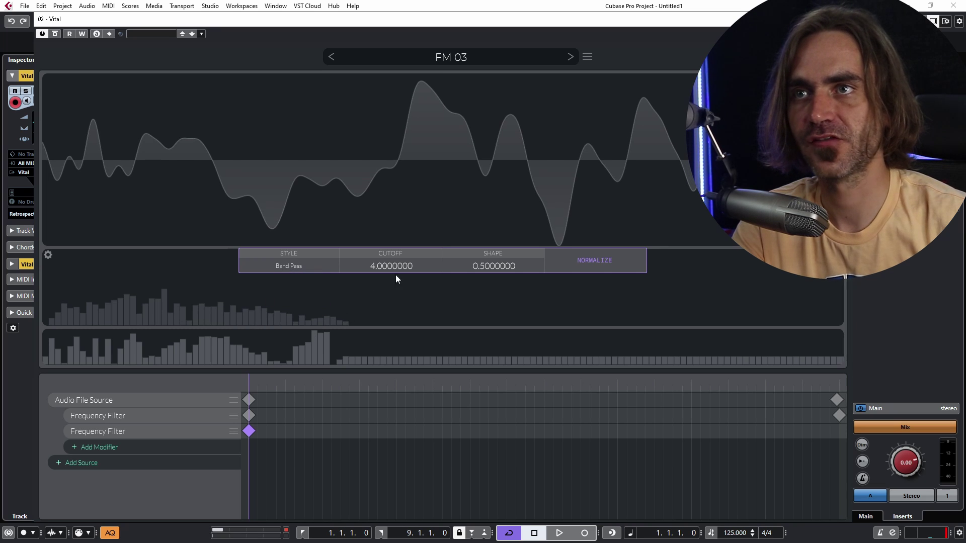
# - Set the second Frequency Filter's first band-pass keyframe to a cutoff of 3.25 and a shape of 0.27
pyautogui.scroll(-3, 405, 270)
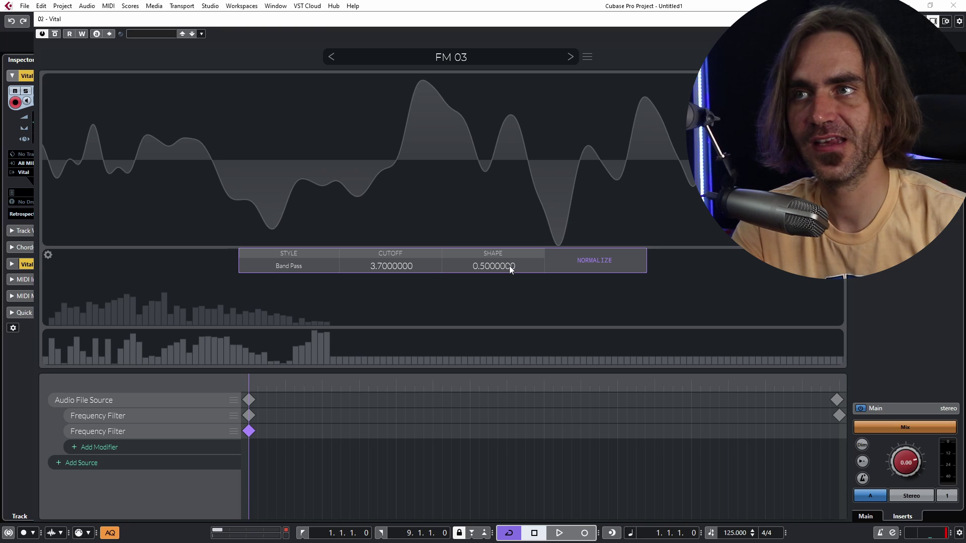
pyautogui.moveTo(509, 266)
pyautogui.mouseDown()
pyautogui.moveTo(500, 276)
pyautogui.moveTo(503, 264)
pyautogui.mouseUp()
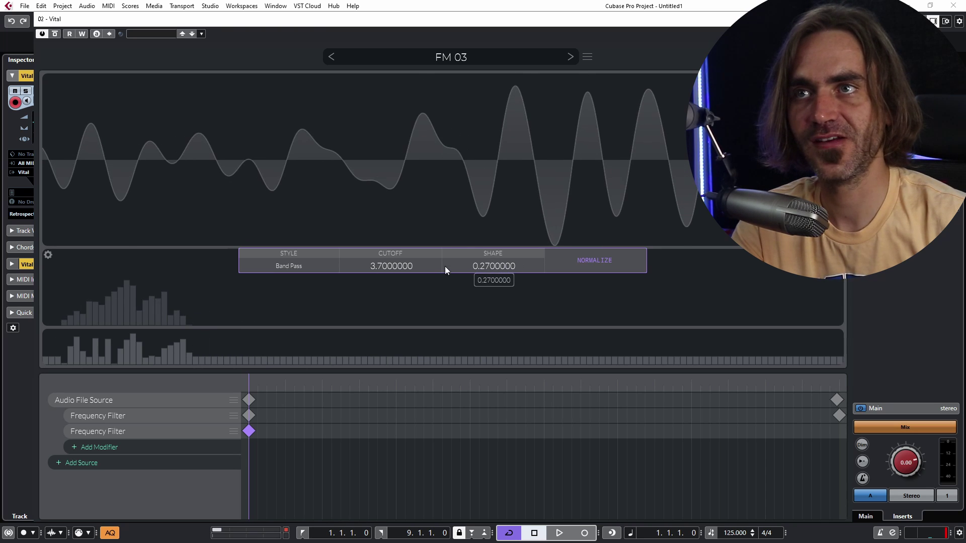
pyautogui.moveTo(435, 267); pyautogui.dragTo(404, 272)
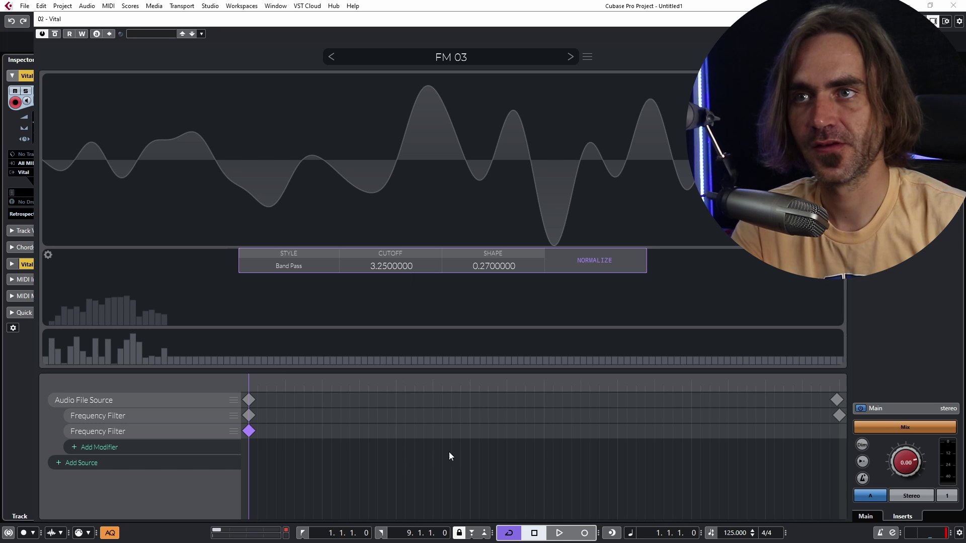
# - Add a band-pass keyframe at the end of the timeline with shape 0.525, tuning its cutoff by ear while scrubbing through the frames
pyautogui.doubleClick(827, 431)
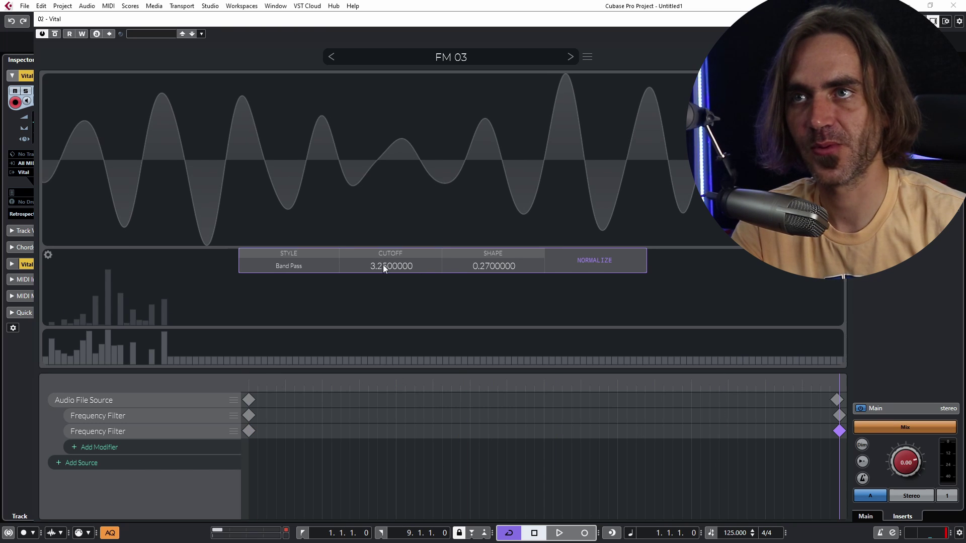
pyautogui.moveTo(382, 264); pyautogui.dragTo(407, 251)
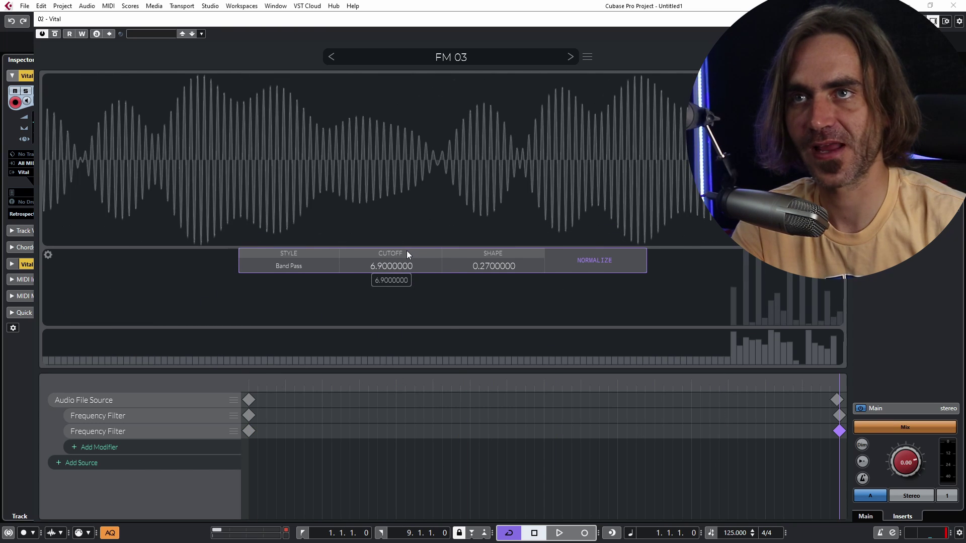
pyautogui.moveTo(490, 267); pyautogui.dragTo(503, 255)
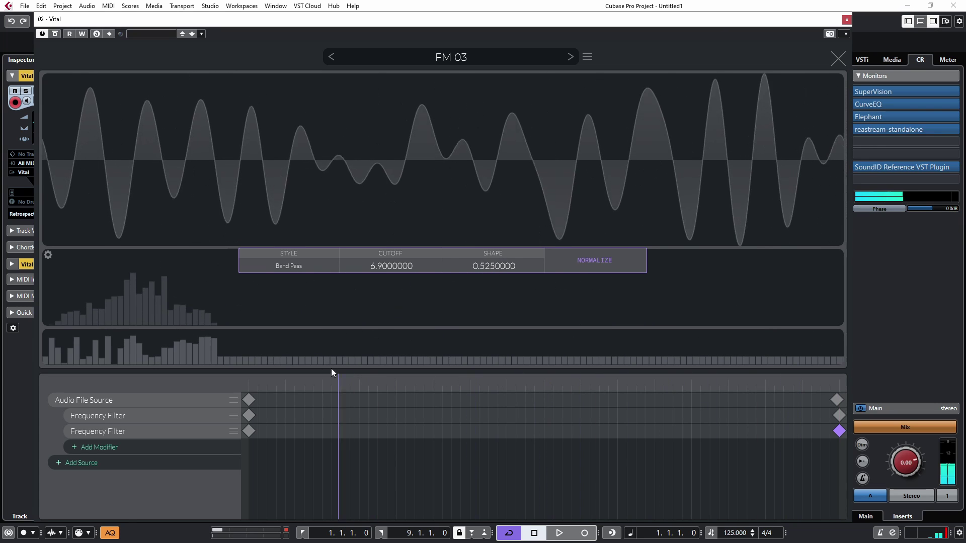
pyautogui.moveTo(331, 369); pyautogui.dragTo(577, 351)
pyautogui.moveTo(388, 270)
pyautogui.mouseDown()
pyautogui.moveTo(394, 280)
pyautogui.moveTo(385, 264)
pyautogui.mouseUp()
pyautogui.moveTo(576, 382); pyautogui.dragTo(877, 394)
# - Add a third Frequency Filter in Comb style with an end keyframe at cutoff 5.4 and shape 0.46
pyautogui.click(96, 447)
pyautogui.click(100, 473)
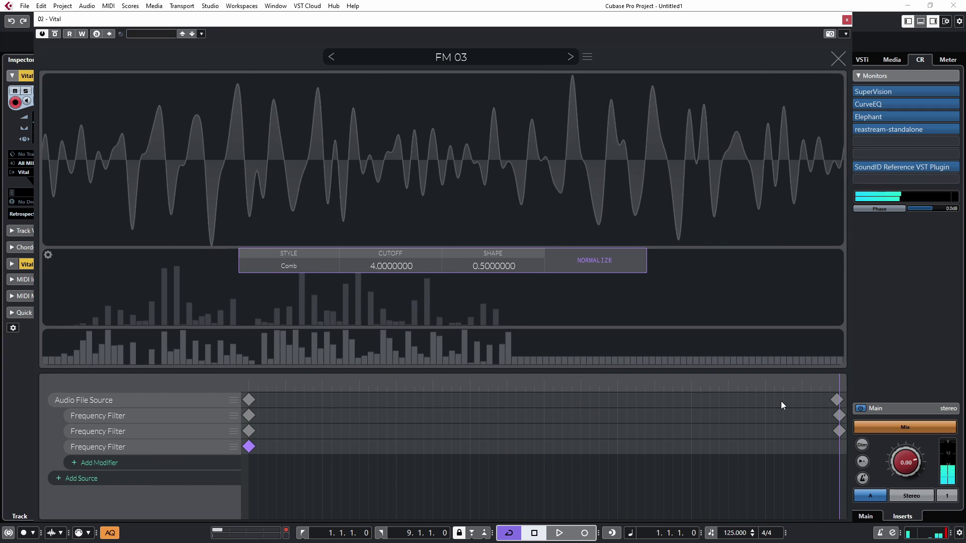
pyautogui.moveTo(391, 267); pyautogui.dragTo(401, 278)
pyautogui.moveTo(494, 266); pyautogui.dragTo(500, 280)
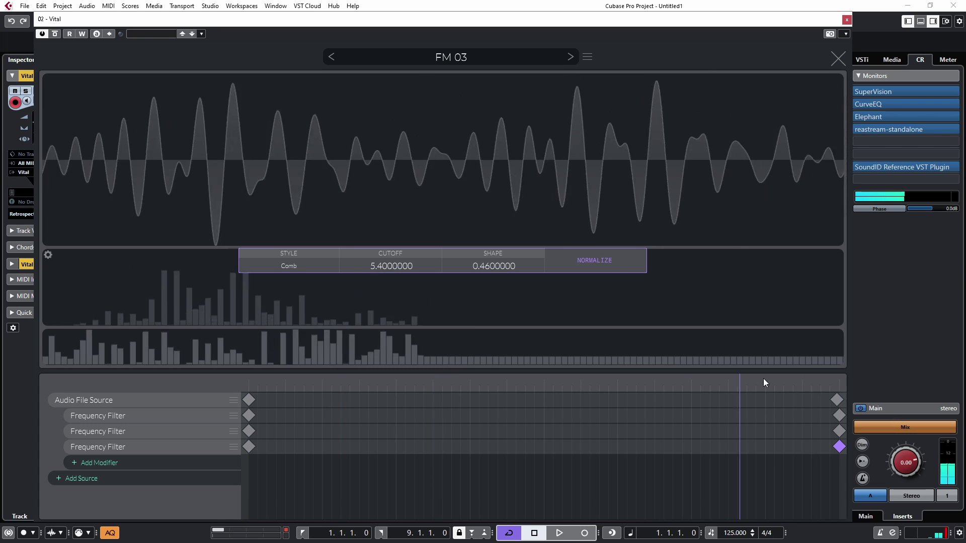
# - Leave the wavetable editor, set oscillator 1's pitch to 0, and reshape LFO 1 into a rising ramp at a 4/1 rate
pyautogui.click(838, 59)
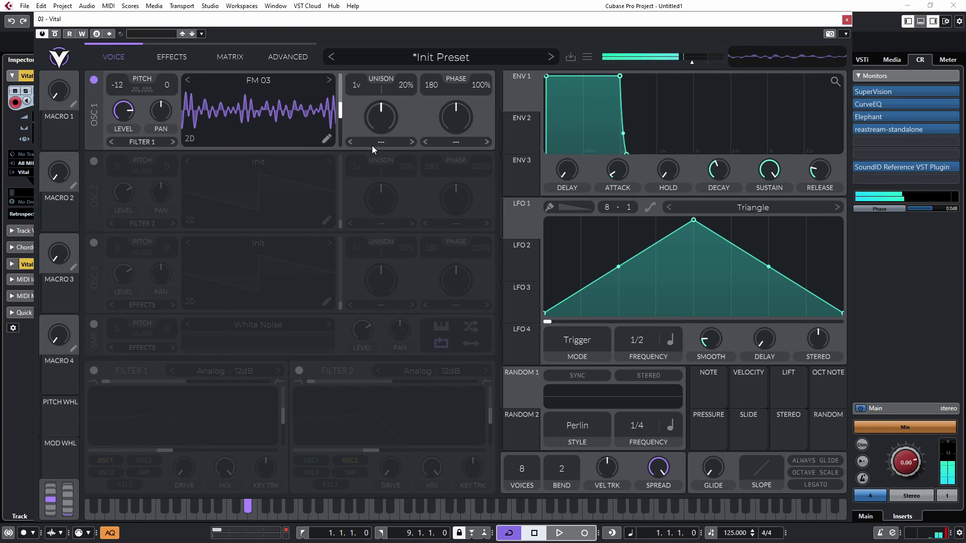
pyautogui.click(172, 56)
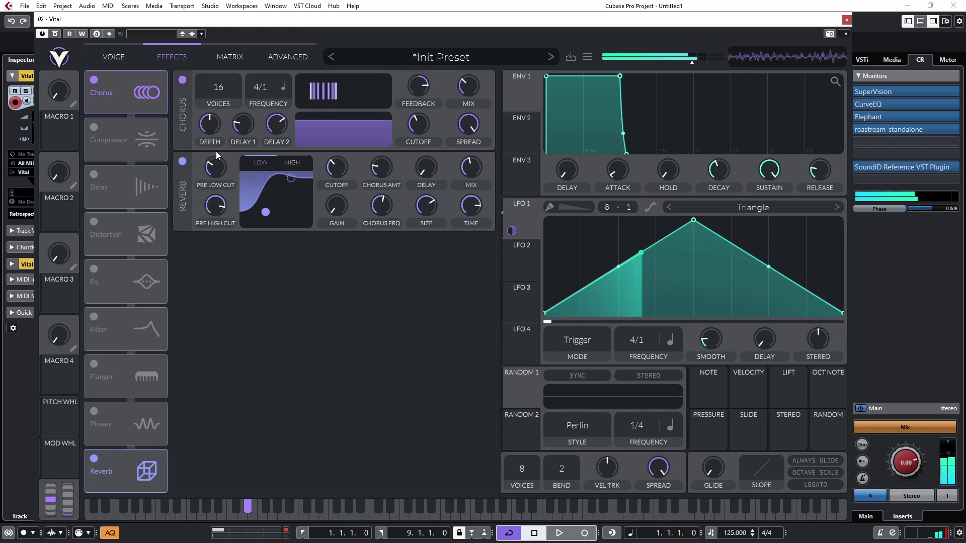
pyautogui.click(113, 56)
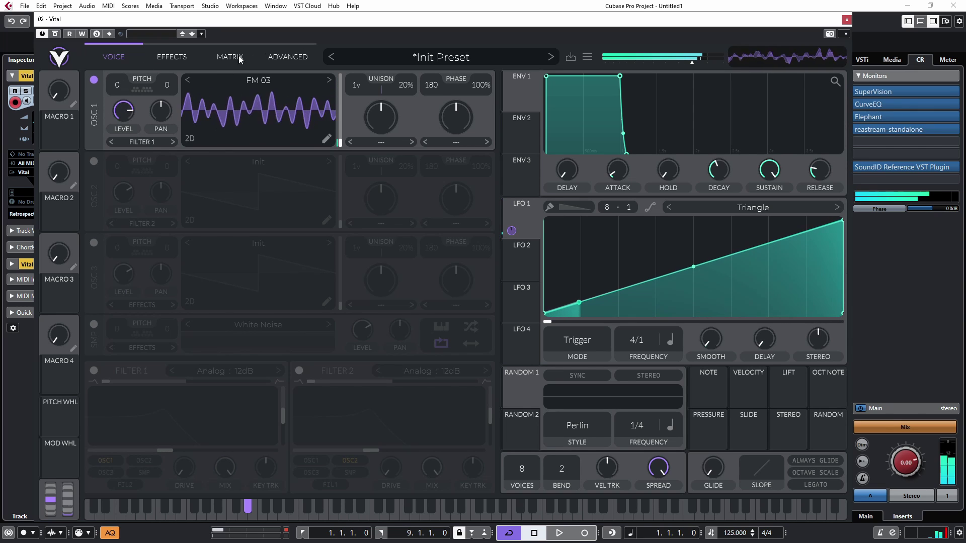
# - Lower the reverb mix slightly and return to the oscillator view
pyautogui.click(221, 57)
pyautogui.click(172, 56)
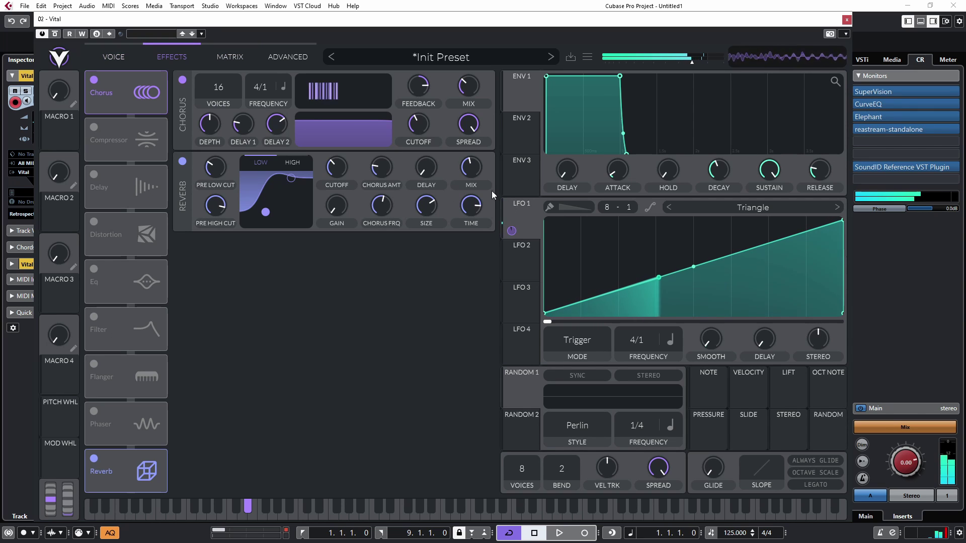
pyautogui.click(126, 56)
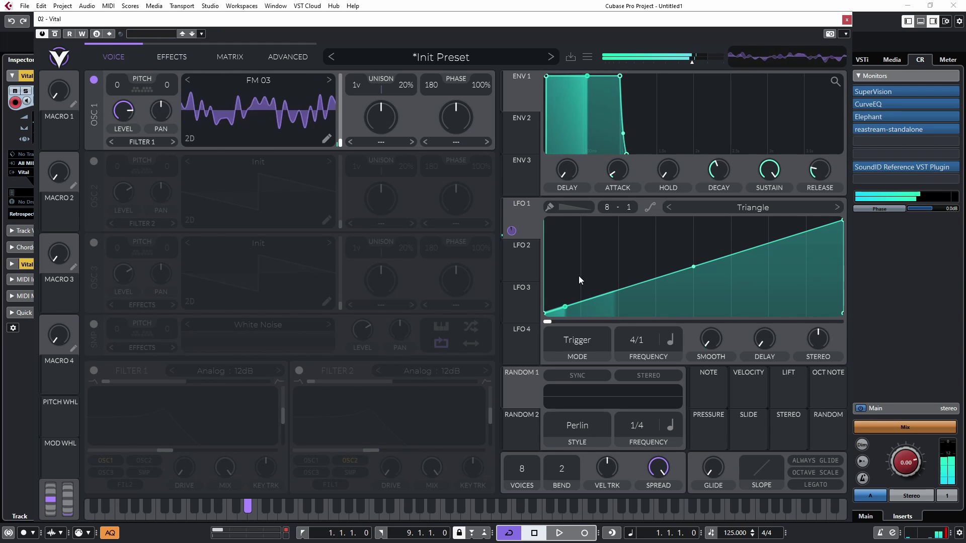
# - Try the multiband Compressor as the first effect in the chain, ahead of the Chorus
pyautogui.click(166, 56)
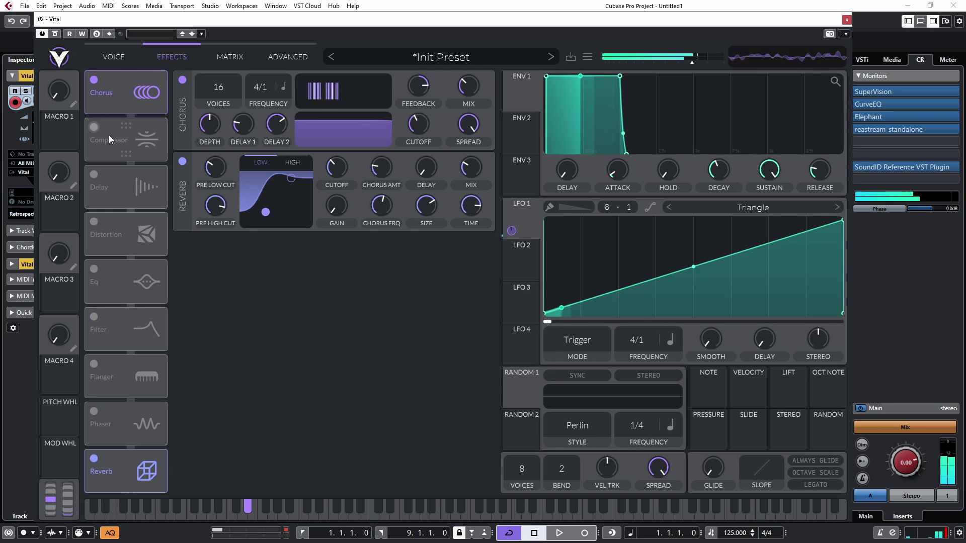
pyautogui.moveTo(109, 135); pyautogui.dragTo(114, 86)
pyautogui.click(94, 80)
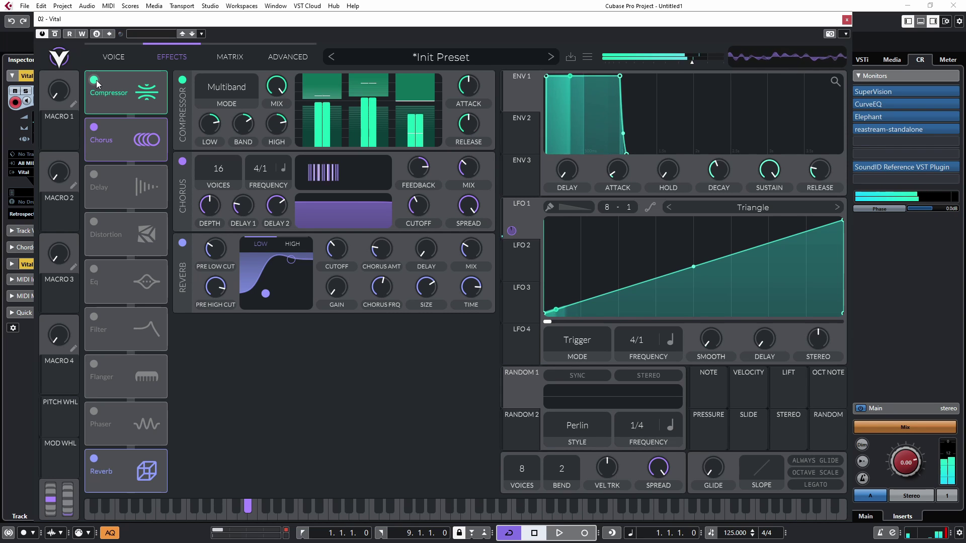
pyautogui.click(95, 80)
# - Place Soft Clip Distortion first in the effects chain with a raised drive, and lower the master output volume to compensate
pyautogui.moveTo(105, 235); pyautogui.dragTo(92, 86)
pyautogui.click(94, 80)
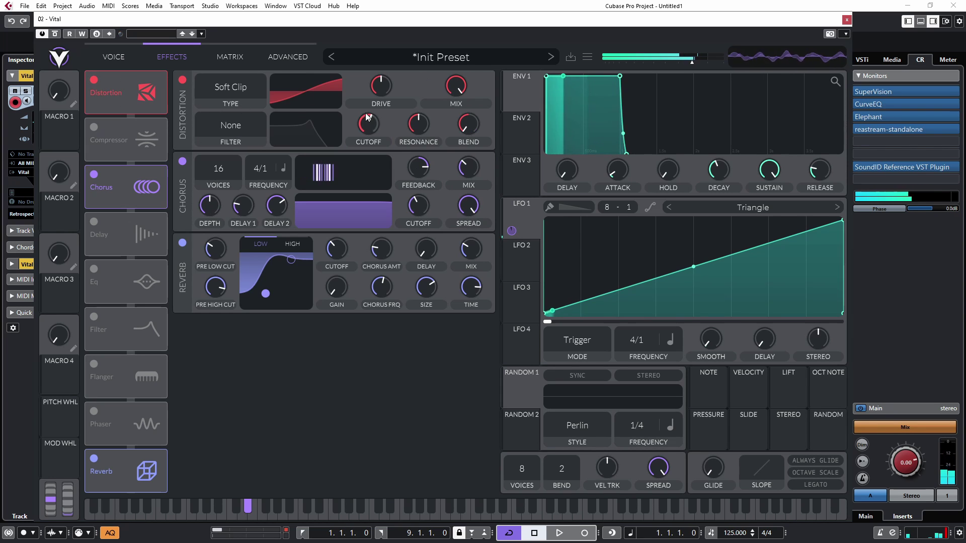
pyautogui.moveTo(396, 82); pyautogui.dragTo(383, 90)
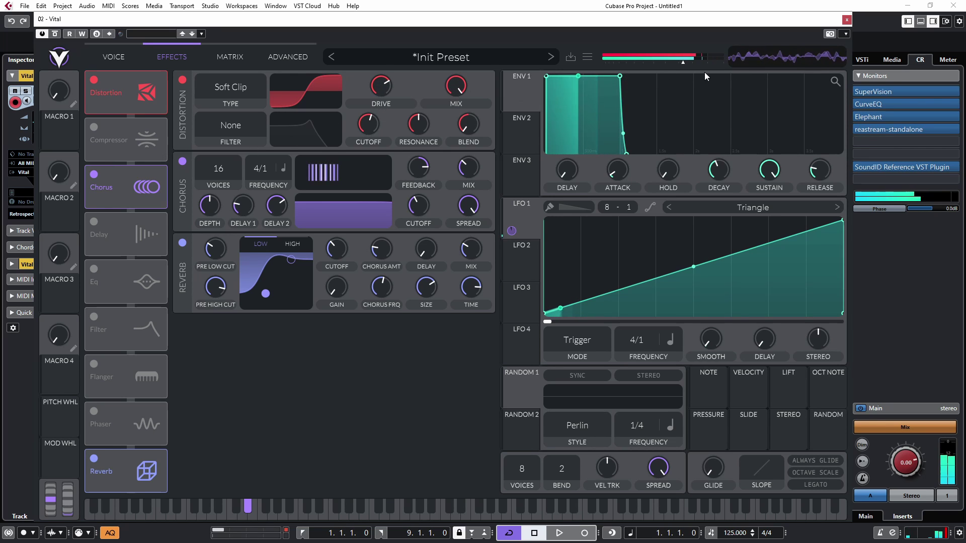
pyautogui.moveTo(681, 64); pyautogui.dragTo(667, 68)
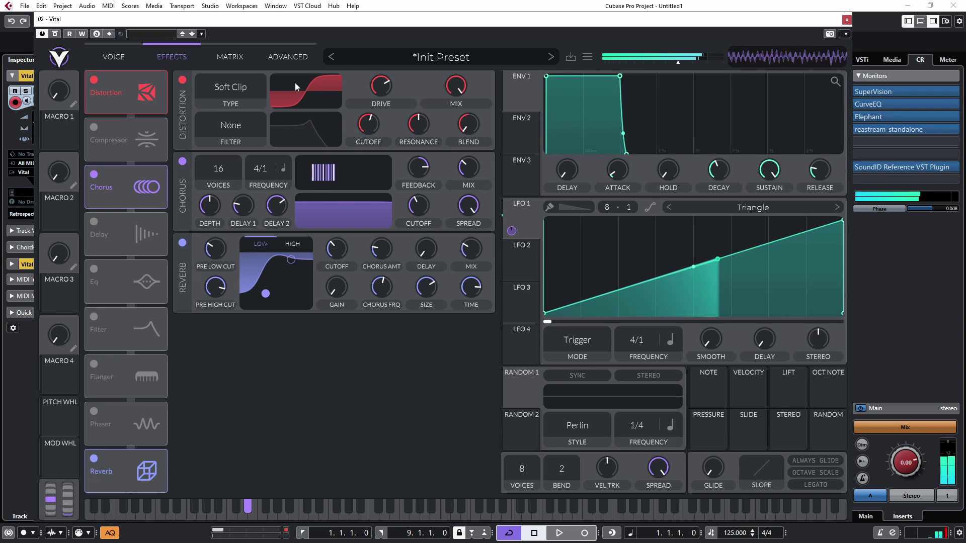
# - Save the patch as a preset named demolead11
pyautogui.click(112, 58)
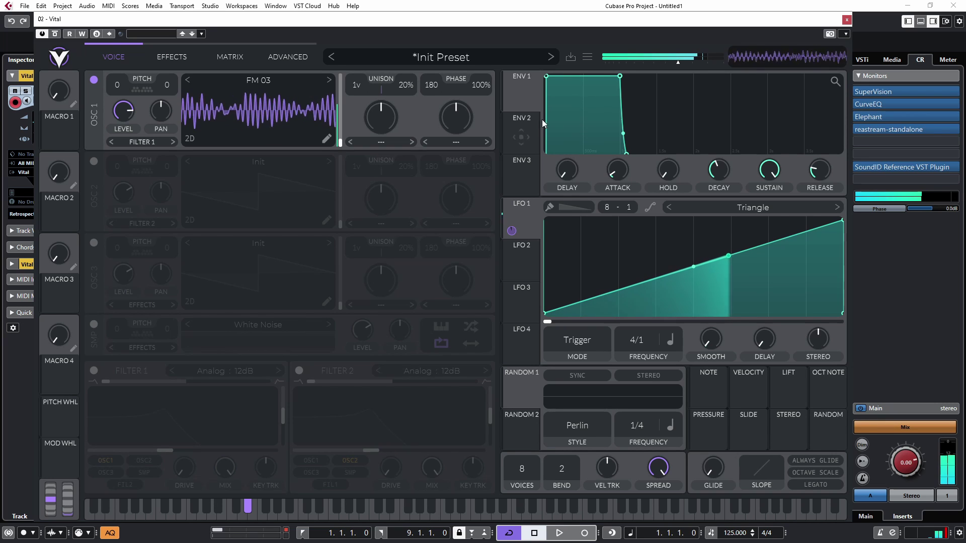
pyautogui.click(578, 57)
pyautogui.write('demo')
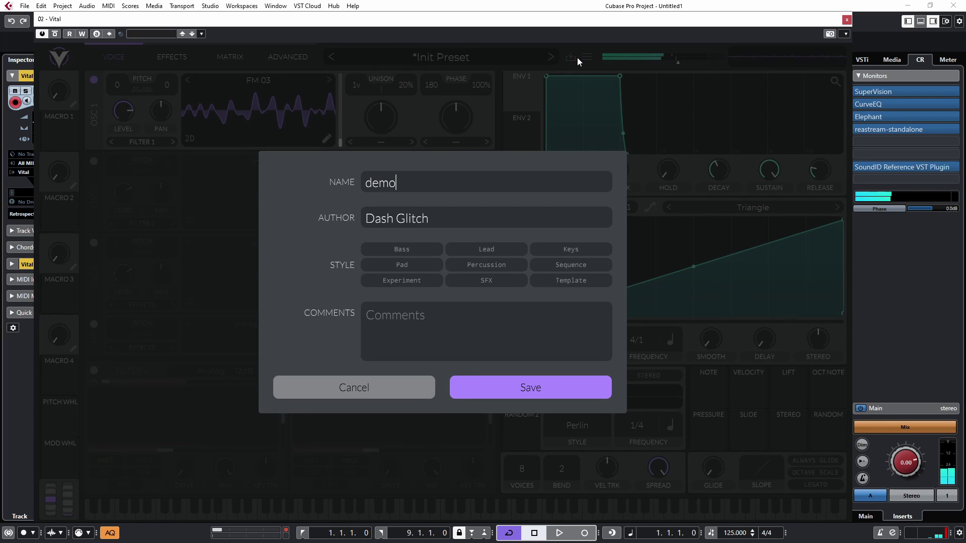
pyautogui.write('lead11')
pyautogui.press('Return')
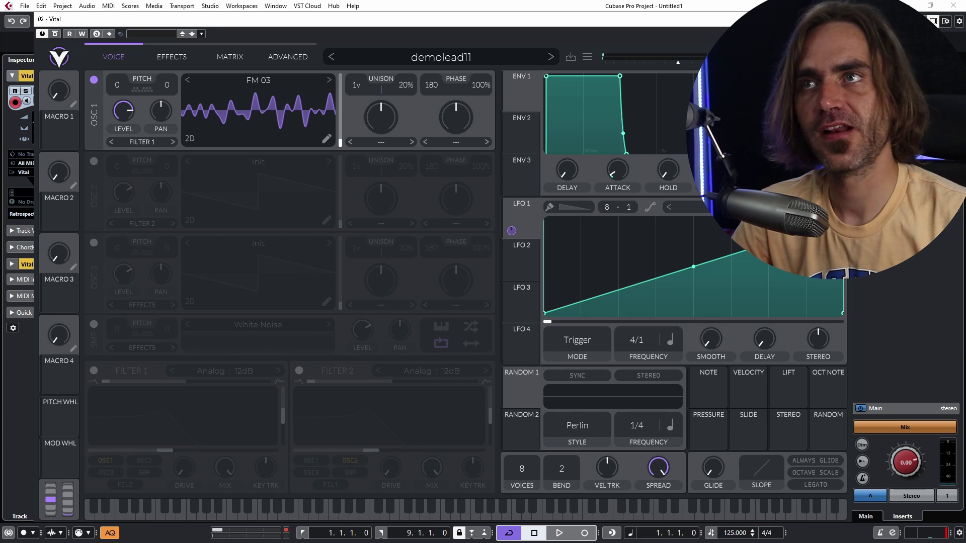
# - Switch off the Distortion effect and reopen oscillator 1's wavetable for editing
pyautogui.click(171, 58)
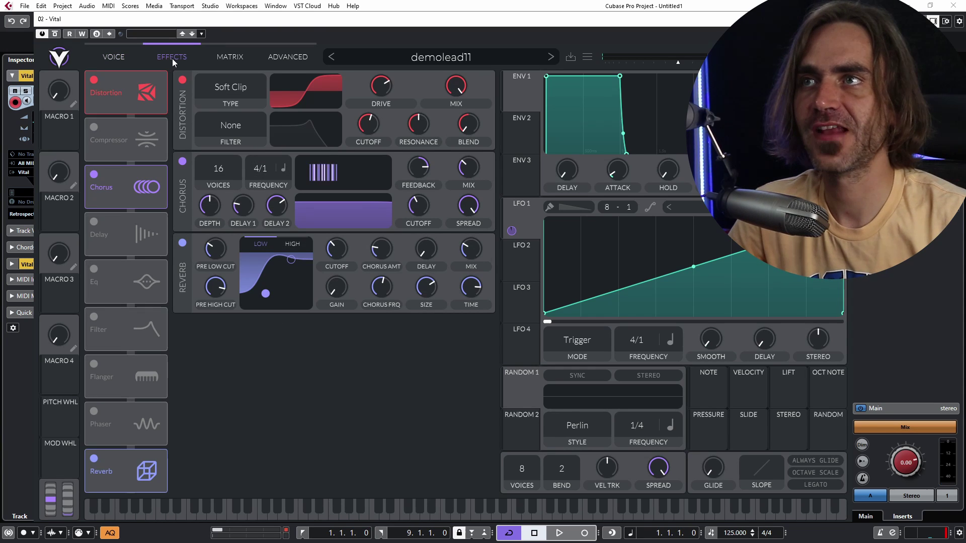
pyautogui.click(94, 80)
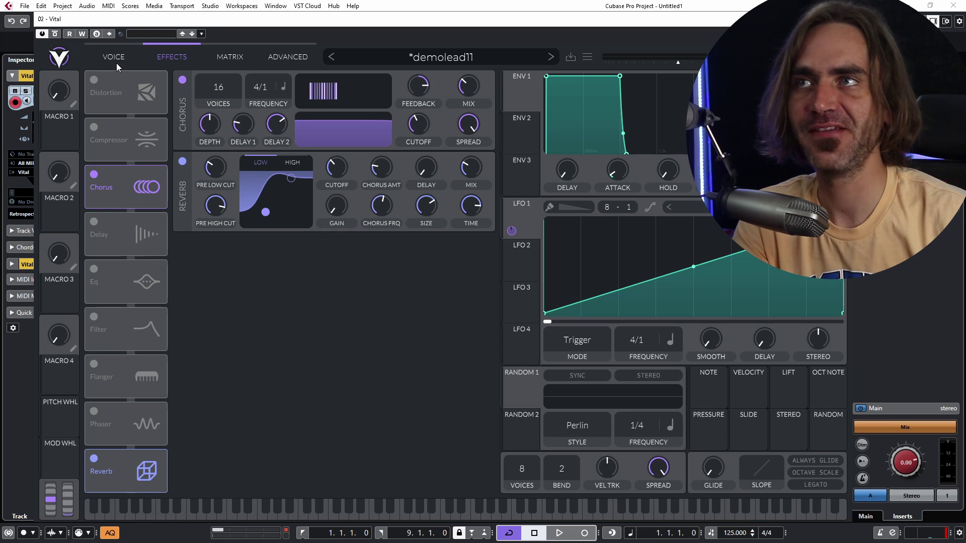
pyautogui.click(115, 59)
pyautogui.click(327, 143)
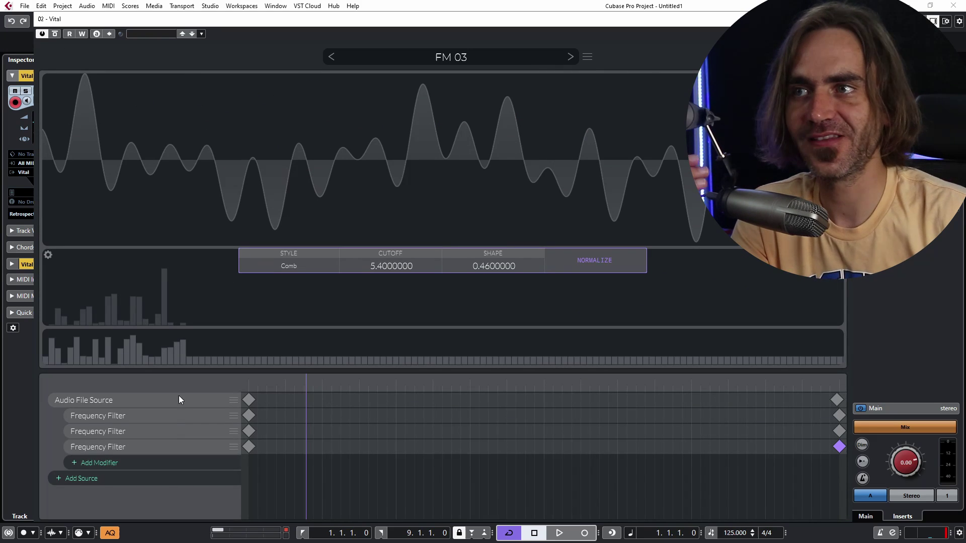
# - Add a Wave Warp modifier and set its first keyframe to an X Warp of 3.8 and a Y Warp of -16.6
pyautogui.click(167, 462)
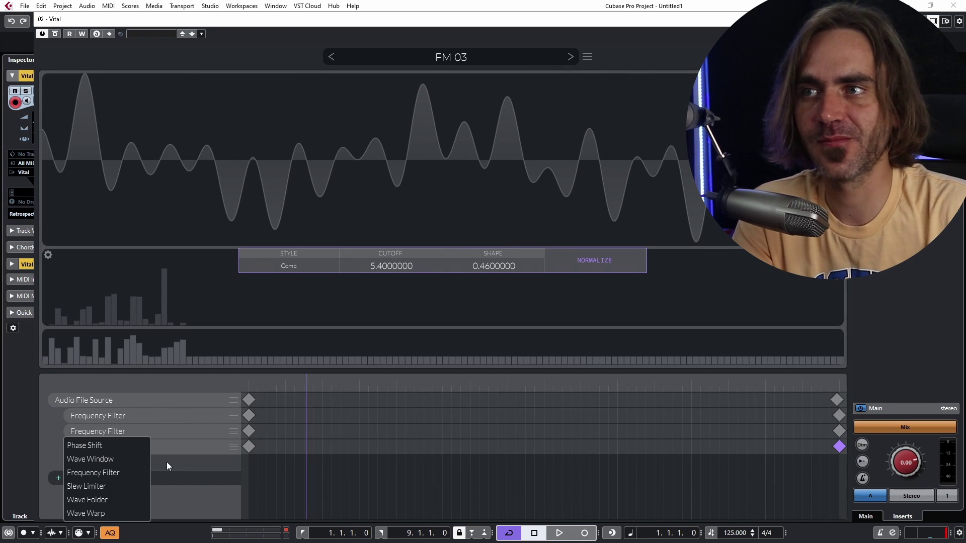
pyautogui.click(116, 514)
pyautogui.click(249, 463)
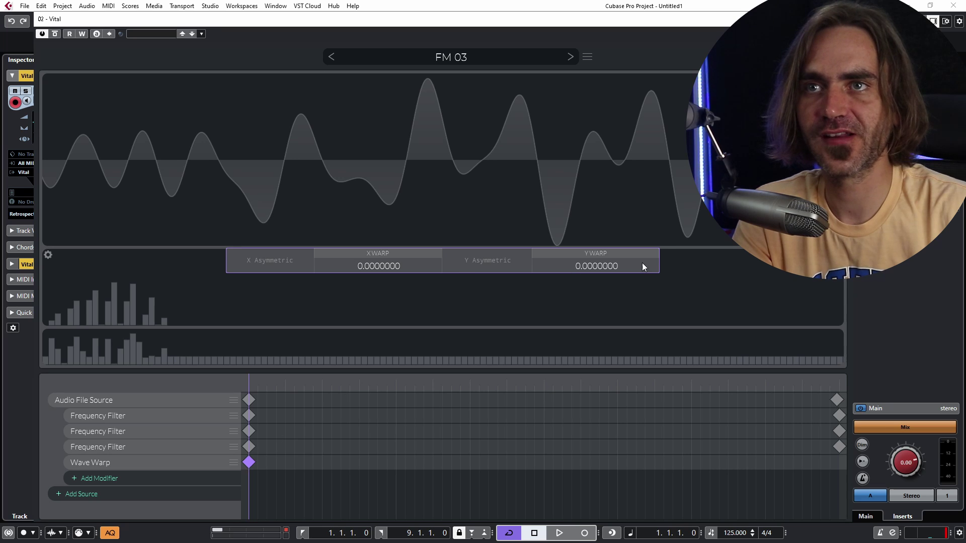
pyautogui.moveTo(642, 264); pyautogui.dragTo(574, 339)
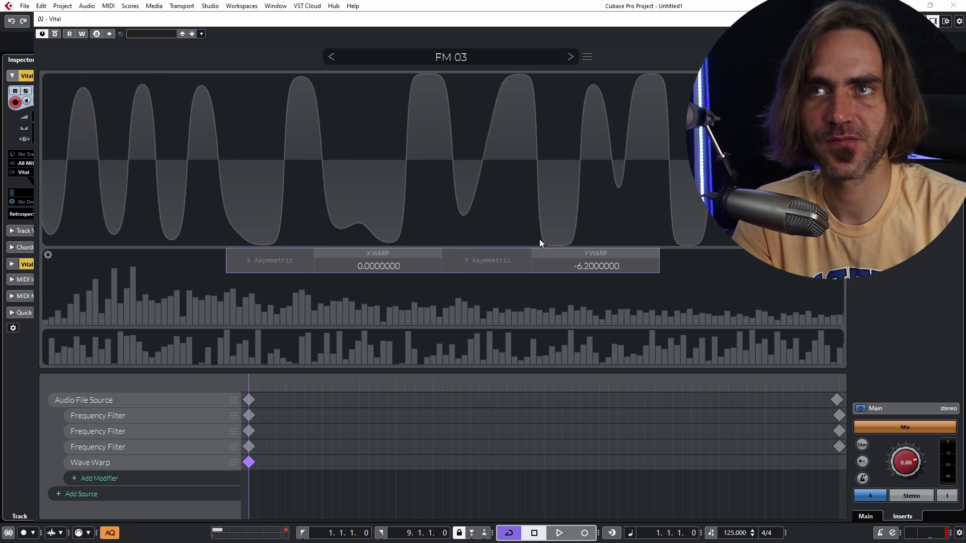
pyautogui.moveTo(587, 267); pyautogui.dragTo(576, 317)
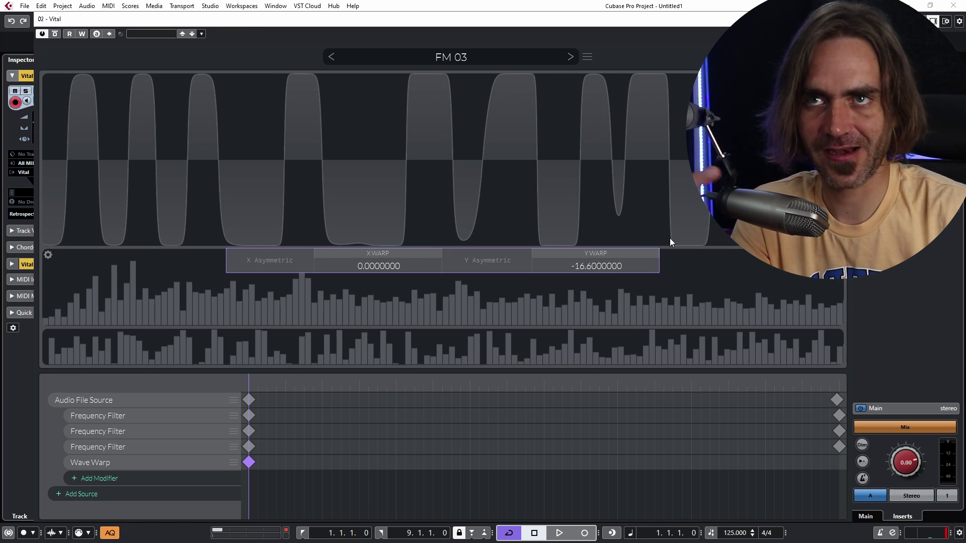
pyautogui.moveTo(382, 265)
pyautogui.mouseDown()
pyautogui.moveTo(390, 261)
pyautogui.moveTo(376, 274)
pyautogui.moveTo(397, 264)
pyautogui.moveTo(387, 268)
pyautogui.mouseUp()
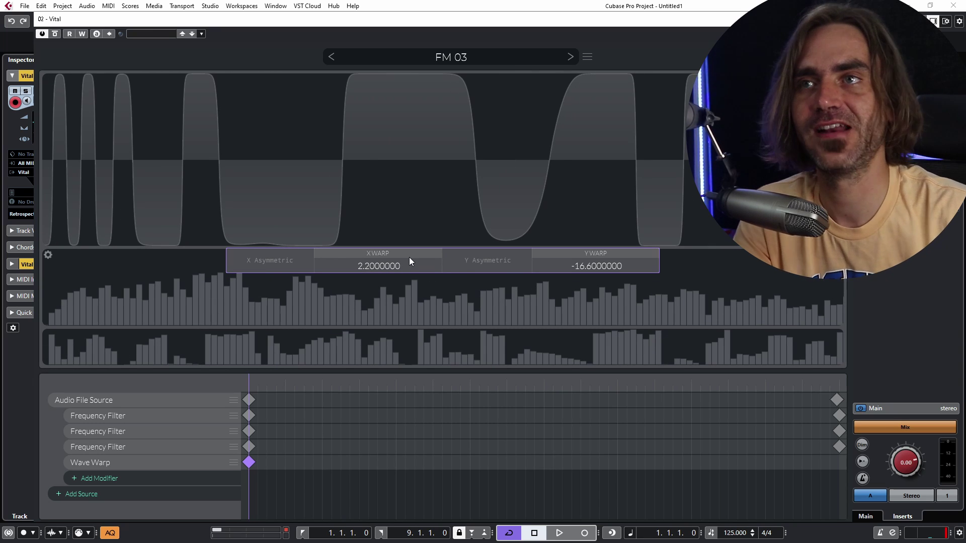
pyautogui.moveTo(367, 256); pyautogui.dragTo(380, 262)
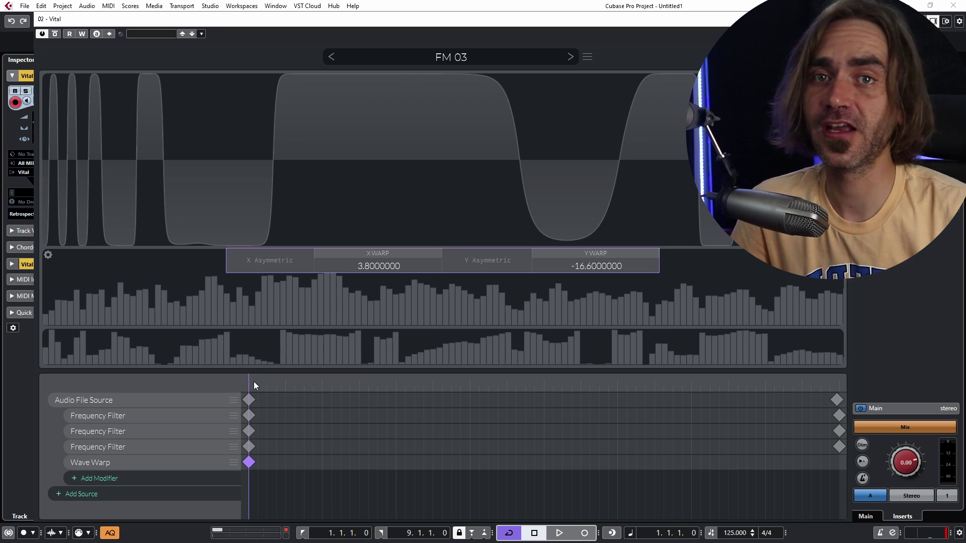
# - Add a Wave Warp keyframe at the end of the timeline with a Y Warp of about 12, and scrub back to the first frame
pyautogui.moveTo(254, 382); pyautogui.dragTo(827, 460)
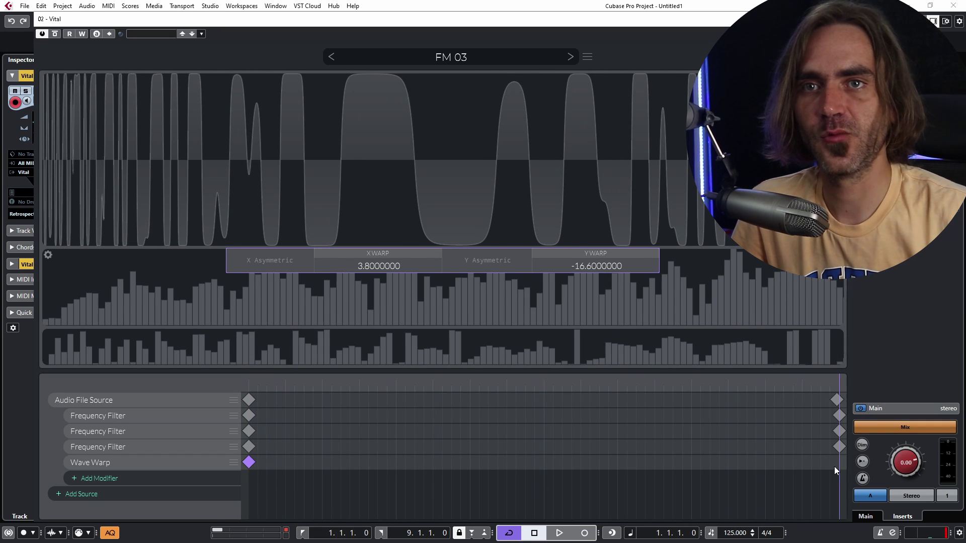
pyautogui.moveTo(597, 268); pyautogui.dragTo(637, 237)
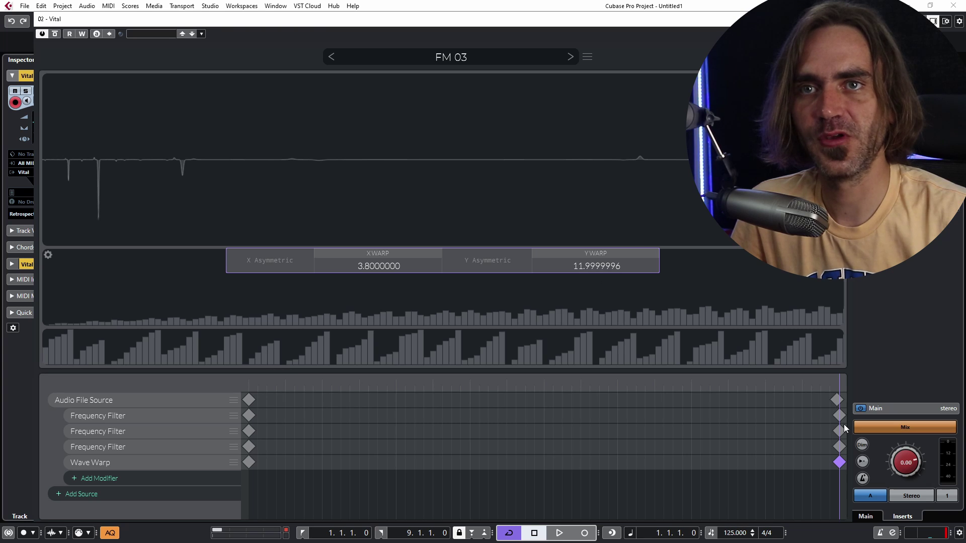
pyautogui.moveTo(248, 375); pyautogui.dragTo(163, 395)
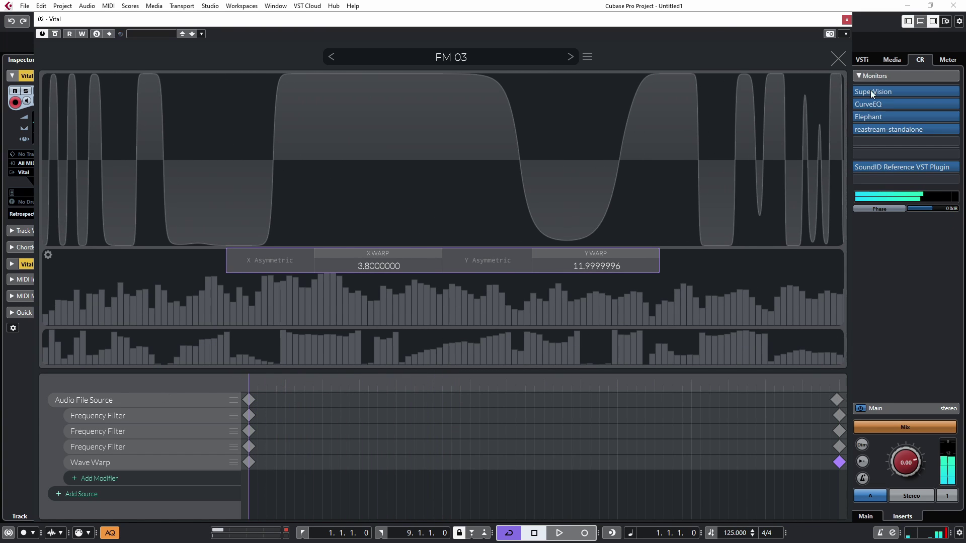
# - Leave the wavetable editor and check the modulation matrix and effects settings while auditioning the warped sound
pyautogui.click(838, 58)
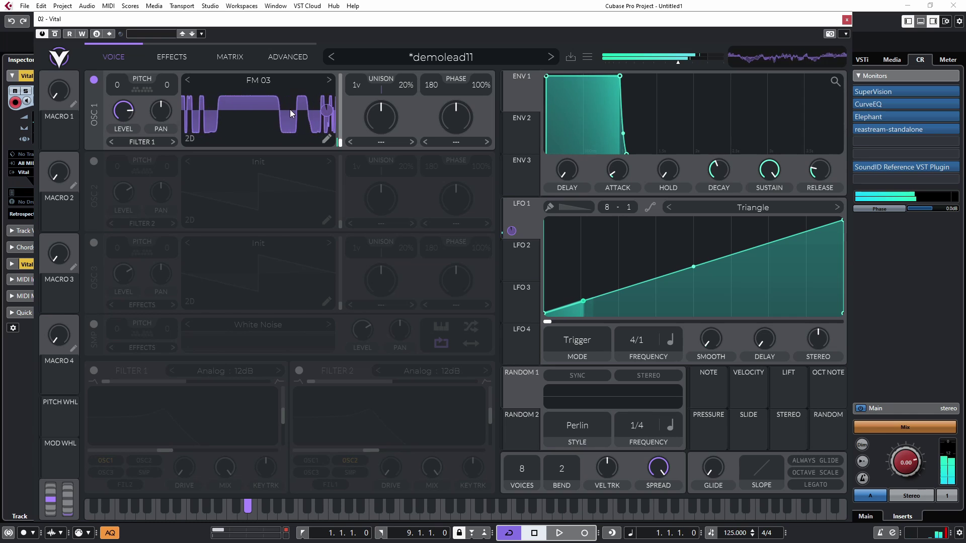
pyautogui.click(221, 61)
pyautogui.click(172, 56)
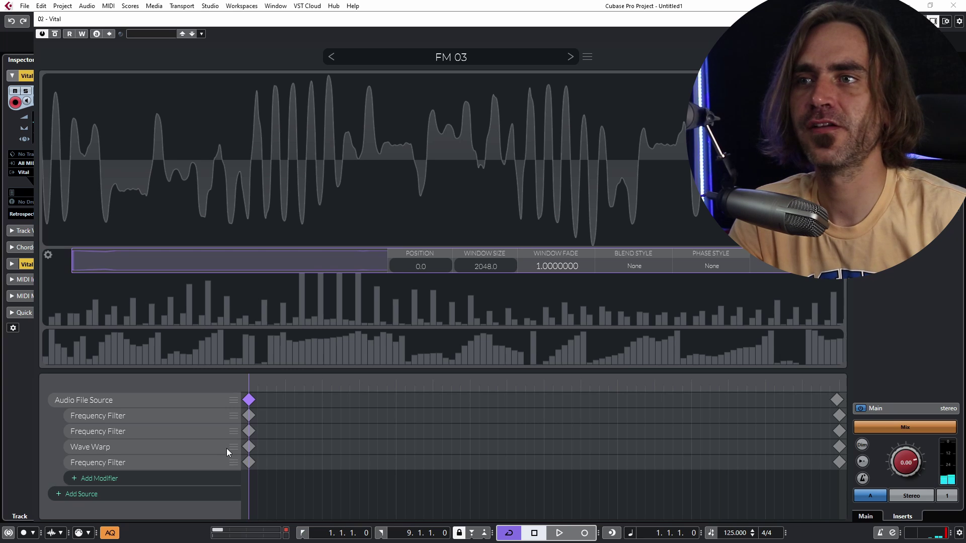
# - Try the Wave Warp modifier below the last Frequency Filter and move it back above that filter
pyautogui.click(233, 449)
pyautogui.click(248, 476)
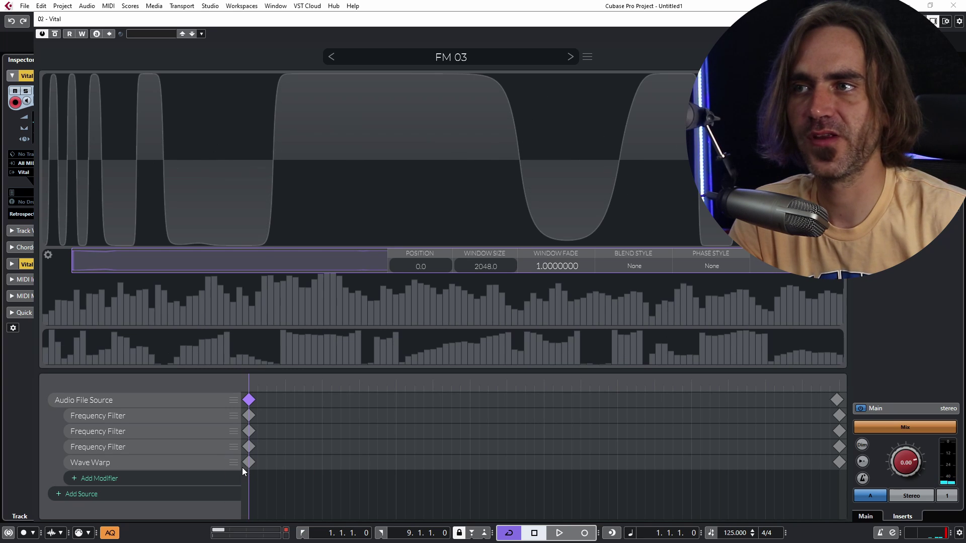
pyautogui.click(233, 463)
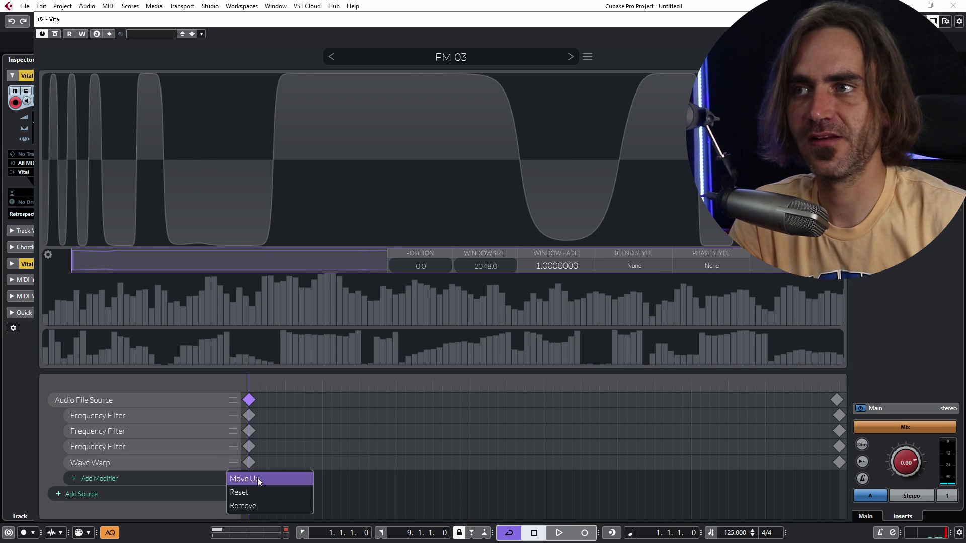
pyautogui.click(257, 478)
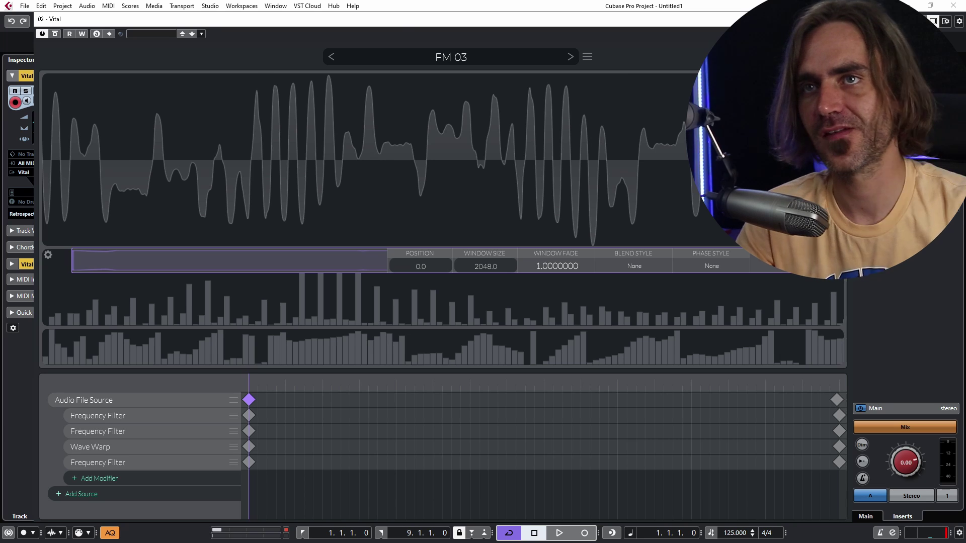
# - Leave the wavetable editor and save the demolead11 preset over the existing file
pyautogui.click(572, 60)
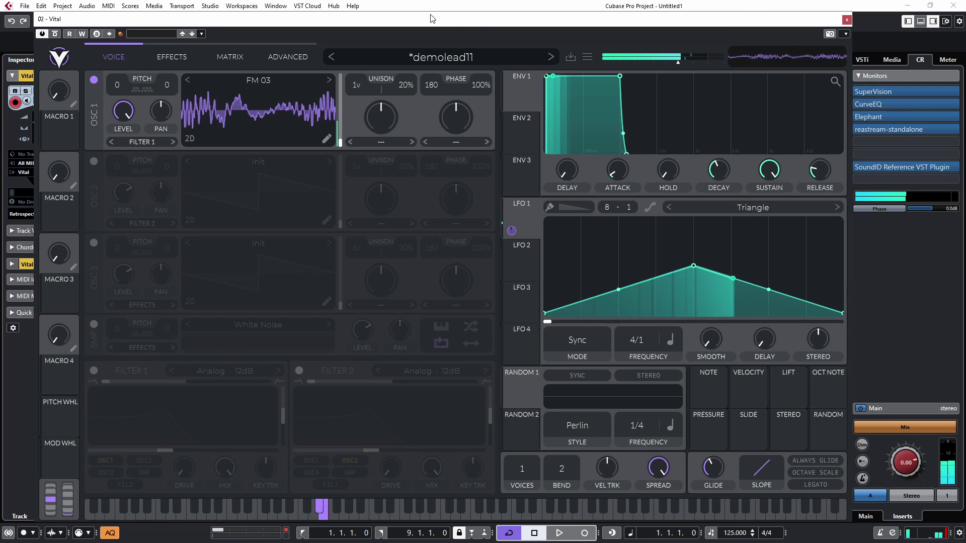
pyautogui.click(571, 59)
pyautogui.click(498, 390)
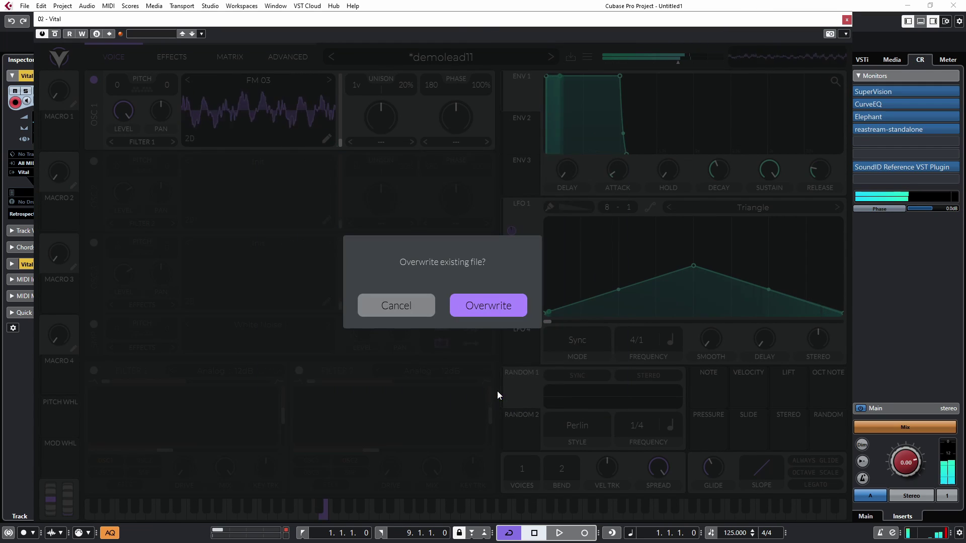
pyautogui.click(500, 306)
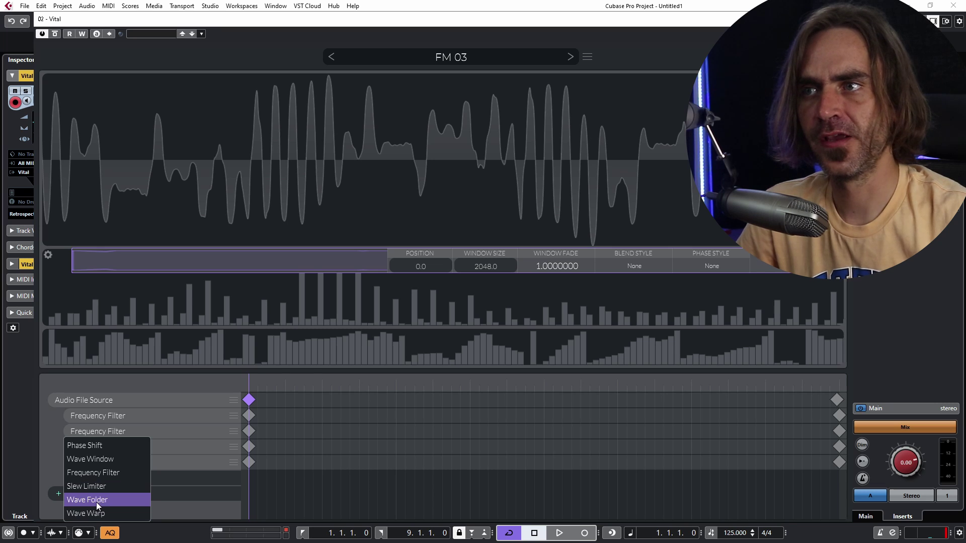
# - Add a Wave Folder modifier after the last Frequency Filter and preview its first keyframe further along the timeline
pyautogui.click(97, 501)
pyautogui.click(249, 478)
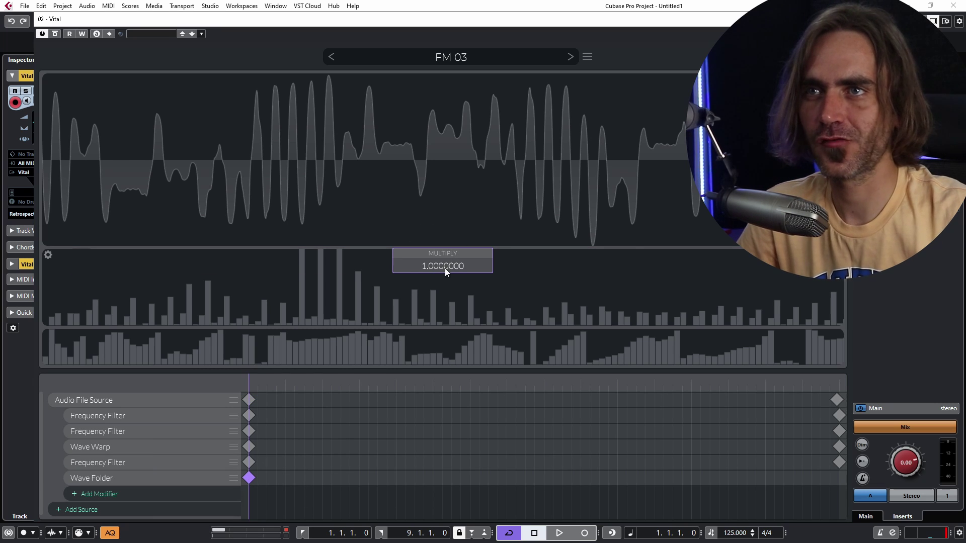
pyautogui.moveTo(445, 268)
pyautogui.mouseDown()
pyautogui.moveTo(466, 241)
pyautogui.moveTo(449, 272)
pyautogui.mouseUp()
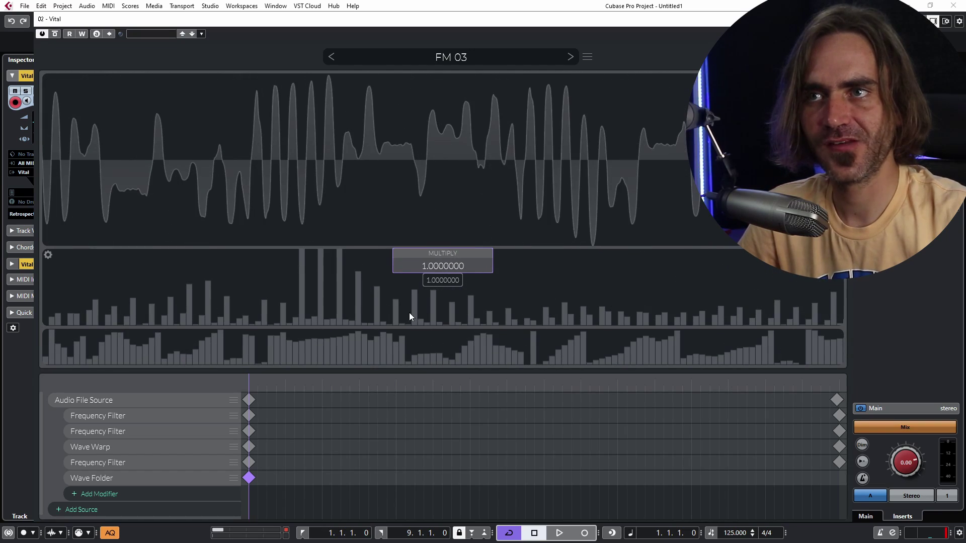
pyautogui.moveTo(267, 387); pyautogui.dragTo(572, 397)
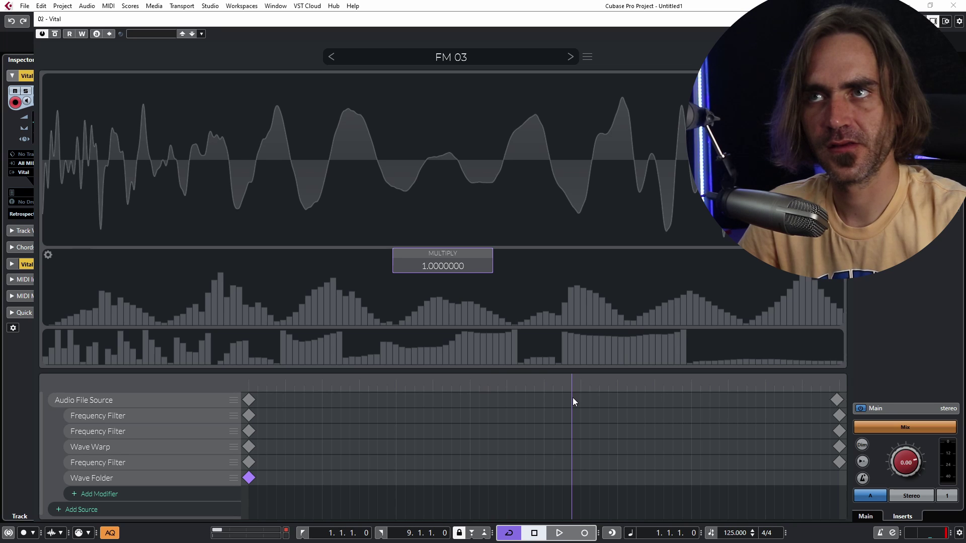
pyautogui.moveTo(459, 277); pyautogui.dragTo(440, 306)
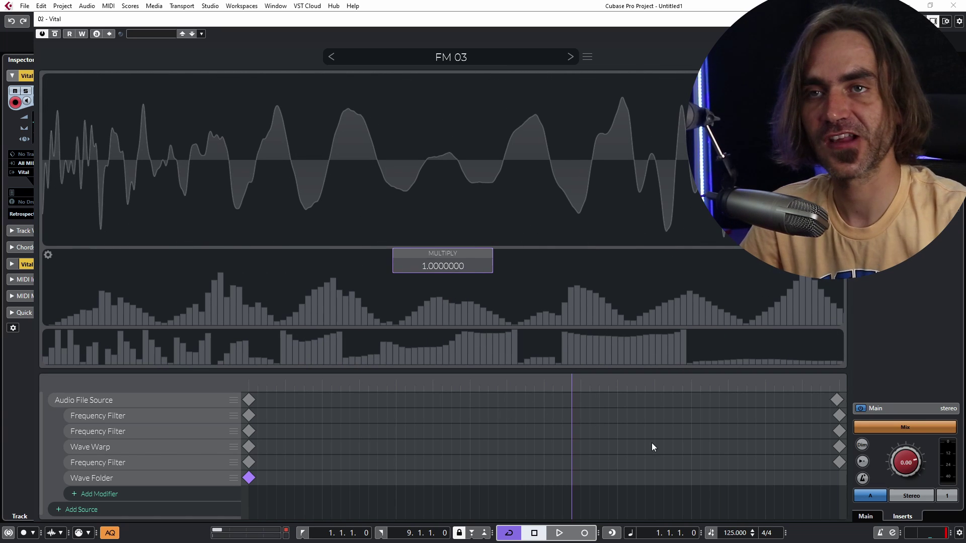
# - Add a Wave Folder keyframe at the end of the timeline, and give the first keyframe a Multiply of 2.24
pyautogui.click(715, 479)
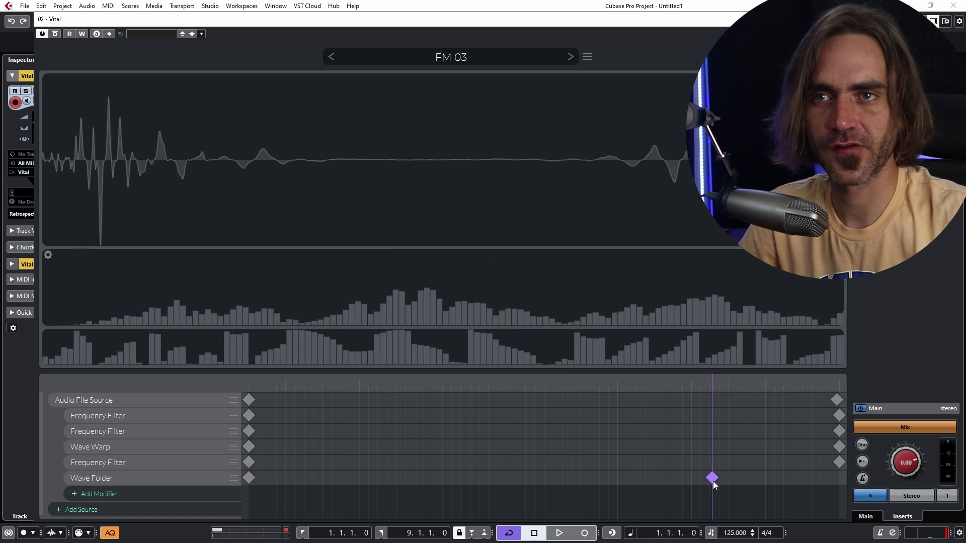
pyautogui.moveTo(715, 479); pyautogui.dragTo(839, 477)
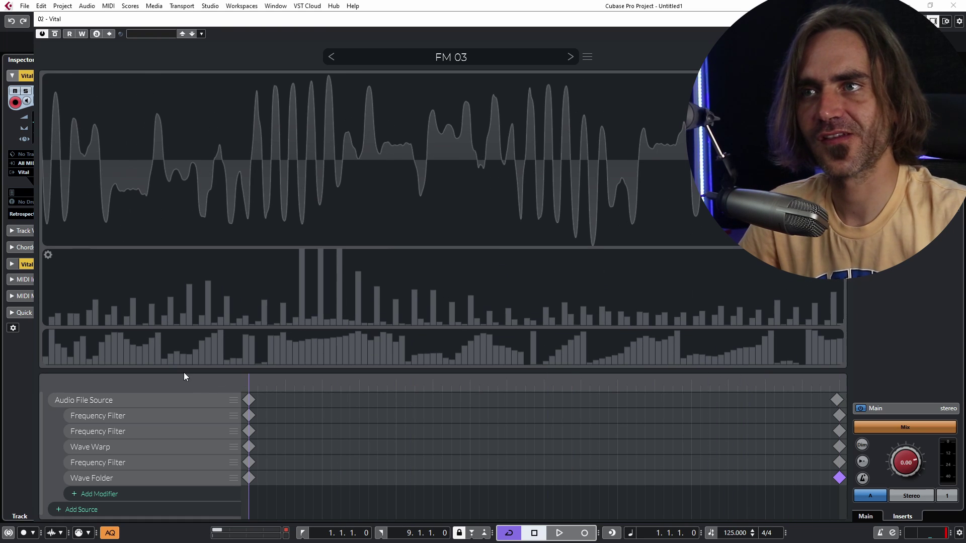
pyautogui.click(248, 478)
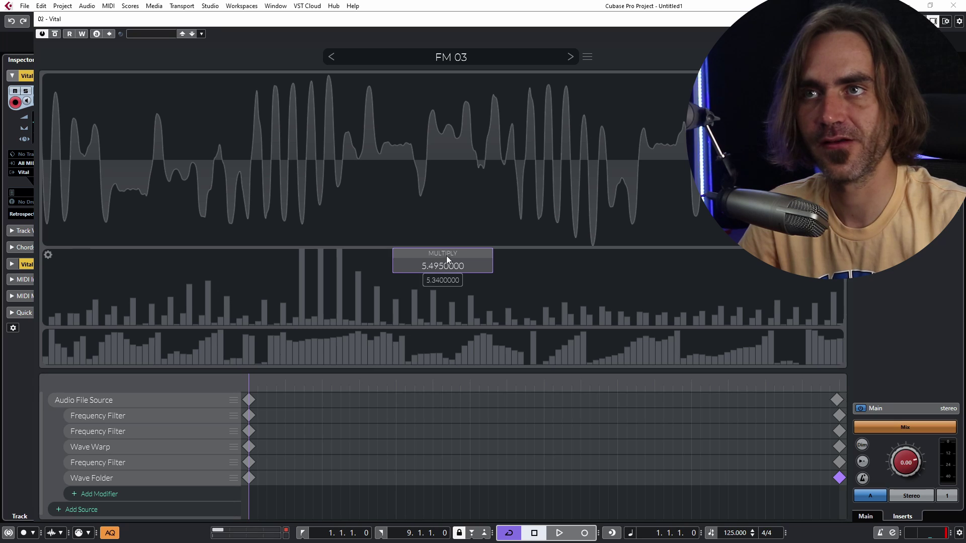
pyautogui.moveTo(447, 257); pyautogui.dragTo(789, 385)
pyautogui.click(248, 478)
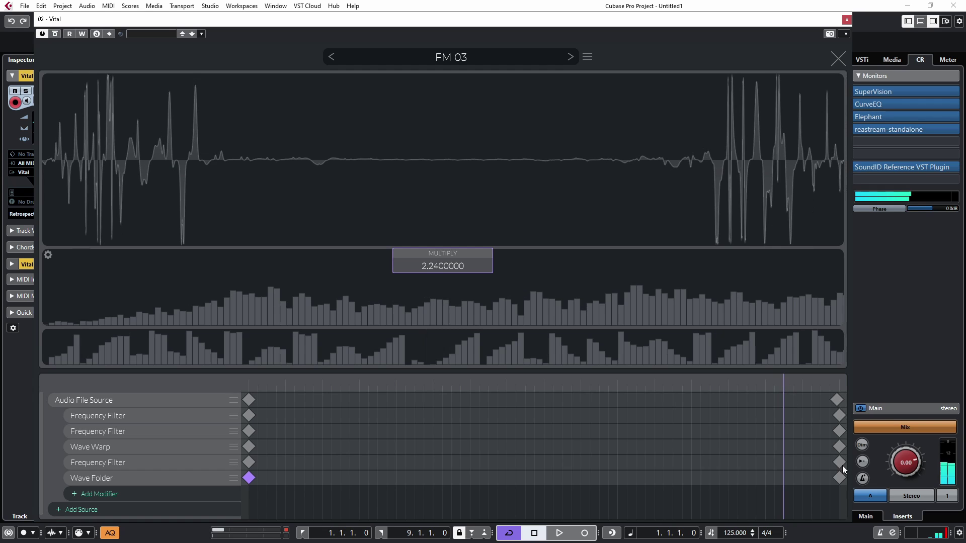
# - Check the Wave Warp's end keyframe, return to the first frame, and leave the wavetable editor to audition the folded sound
pyautogui.click(839, 447)
pyautogui.click(243, 390)
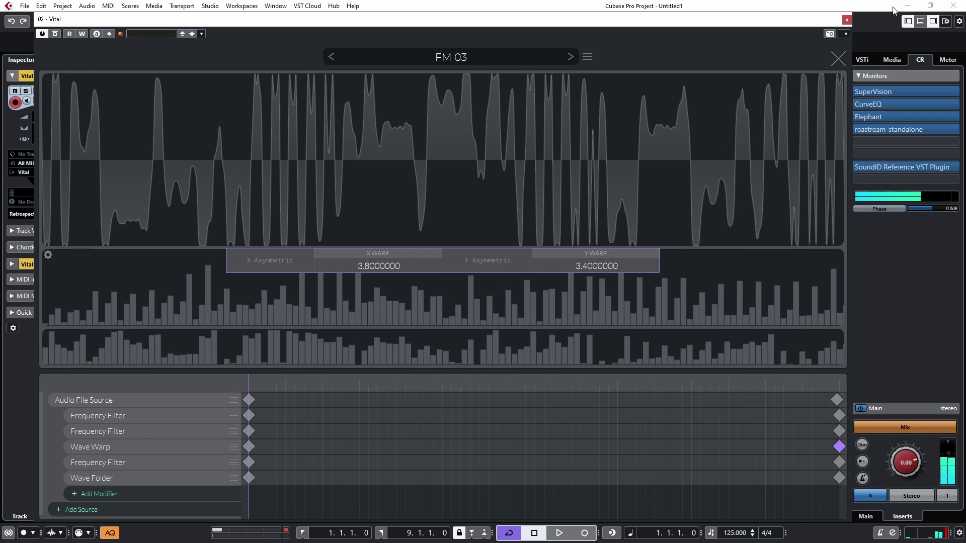
pyautogui.click(838, 60)
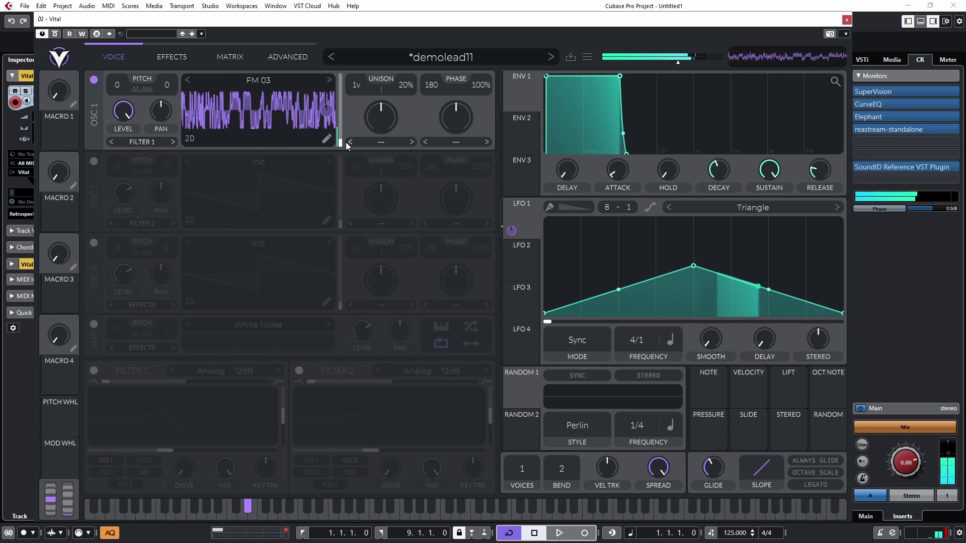
# - Reopen oscillator 1's wavetable, add a Slew Limiter modifier below the Wave Folder, and select its first keyframe
pyautogui.click(322, 140)
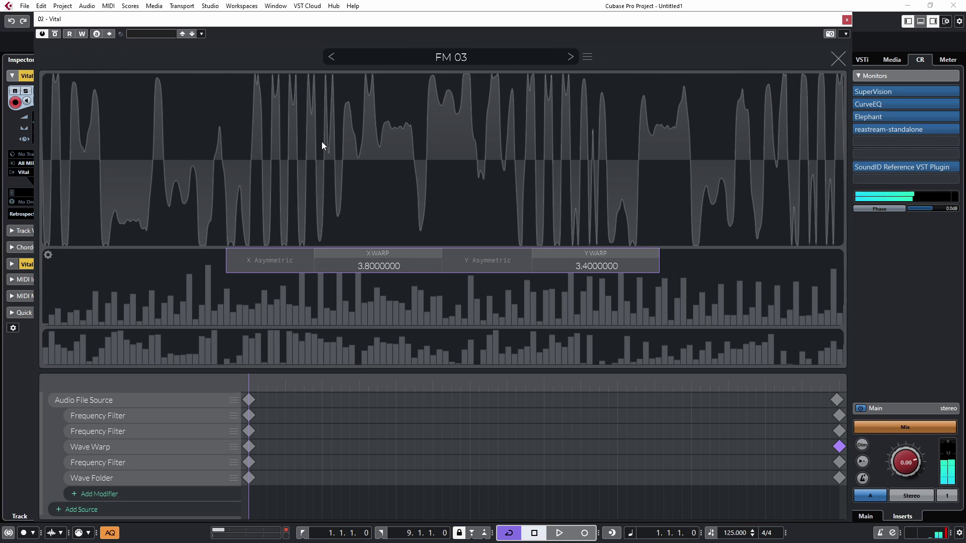
pyautogui.click(164, 494)
pyautogui.click(113, 486)
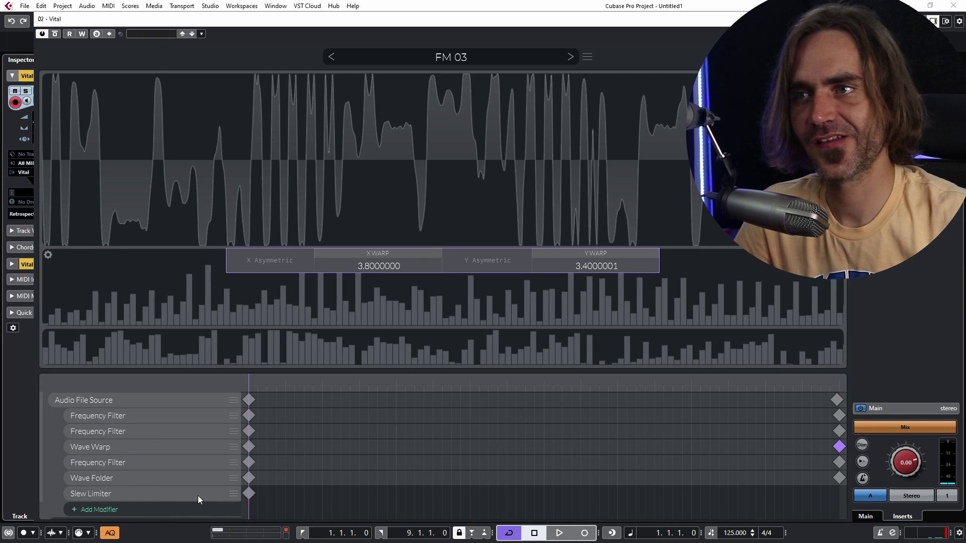
pyautogui.click(249, 494)
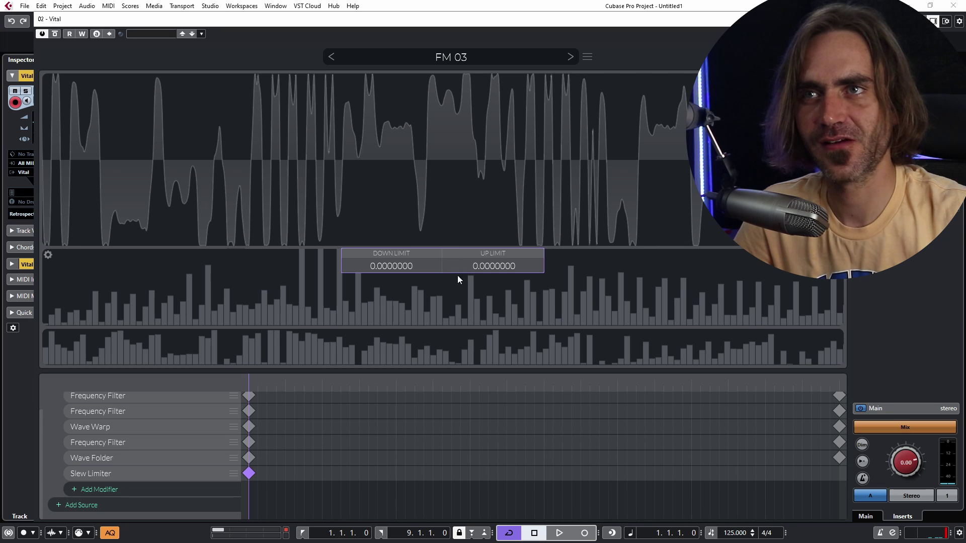
# - Try an Up Limit of 0.15 on the Slew Limiter's first keyframe, reset it, and try a Down Limit of 0.025
pyautogui.scroll(5, 488, 264)
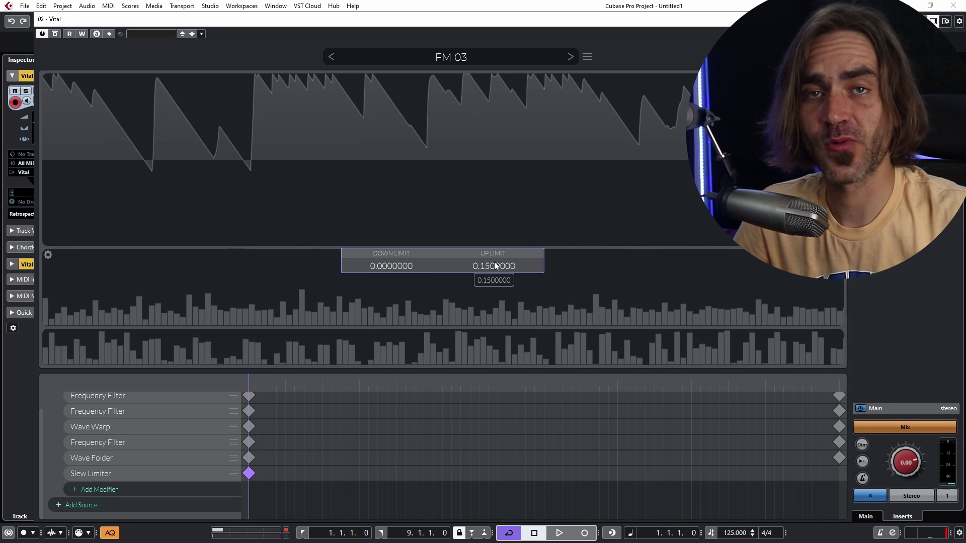
pyautogui.doubleClick(494, 266)
pyautogui.scroll(4, 385, 268)
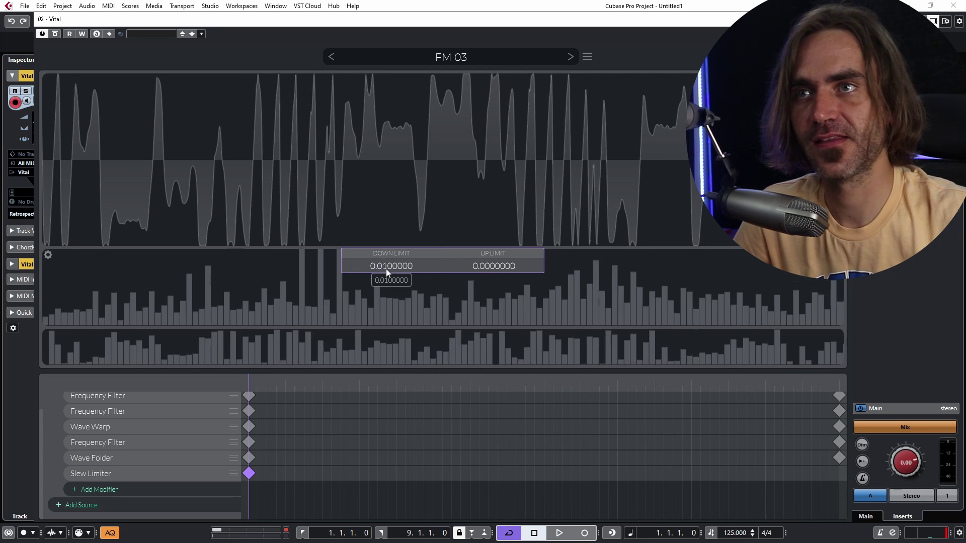
pyautogui.moveTo(385, 268)
pyautogui.mouseDown()
pyautogui.moveTo(442, 237)
pyautogui.moveTo(400, 275)
pyautogui.mouseUp()
pyautogui.scroll(6, 486, 266)
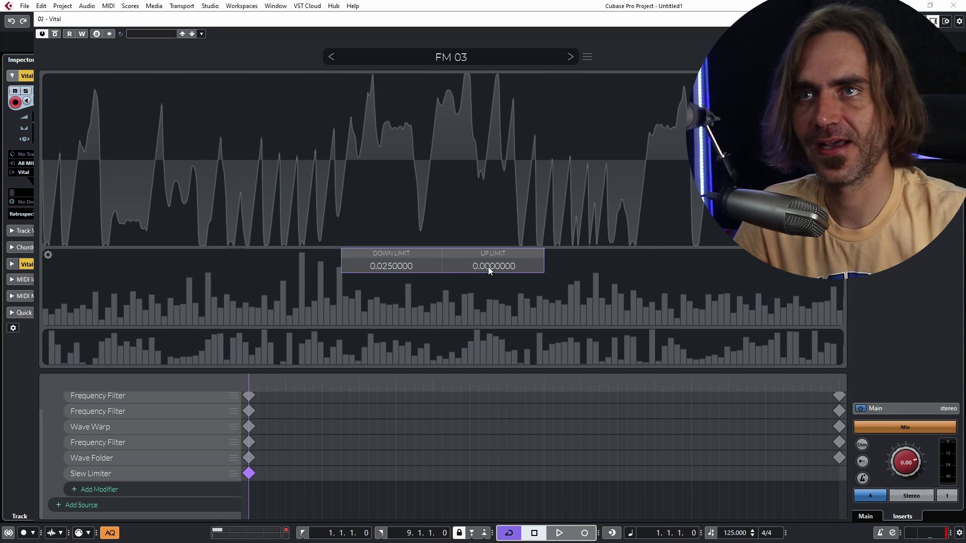
# - Set the Slew Limiter's first keyframe to a Down Limit of 0.16 and an Up Limit of 0.235
pyautogui.scroll(8, 402, 272)
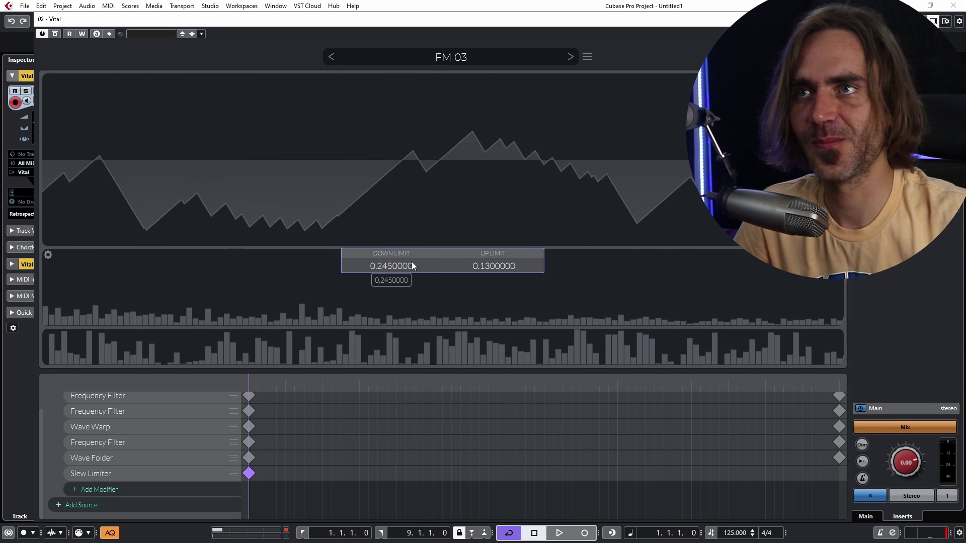
pyautogui.scroll(3, 478, 269)
pyautogui.scroll(1, 478, 269)
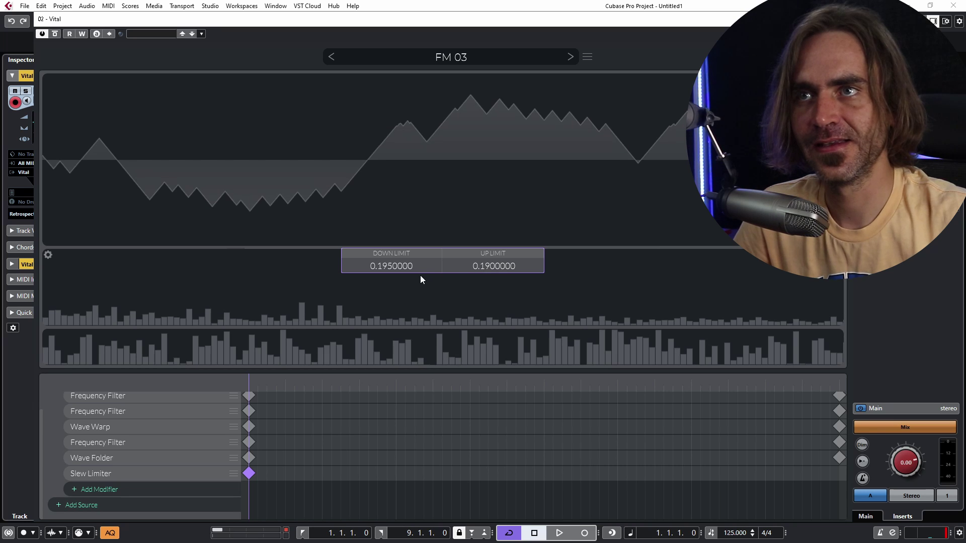
pyautogui.scroll(-2, 403, 272)
pyautogui.scroll(3, 484, 265)
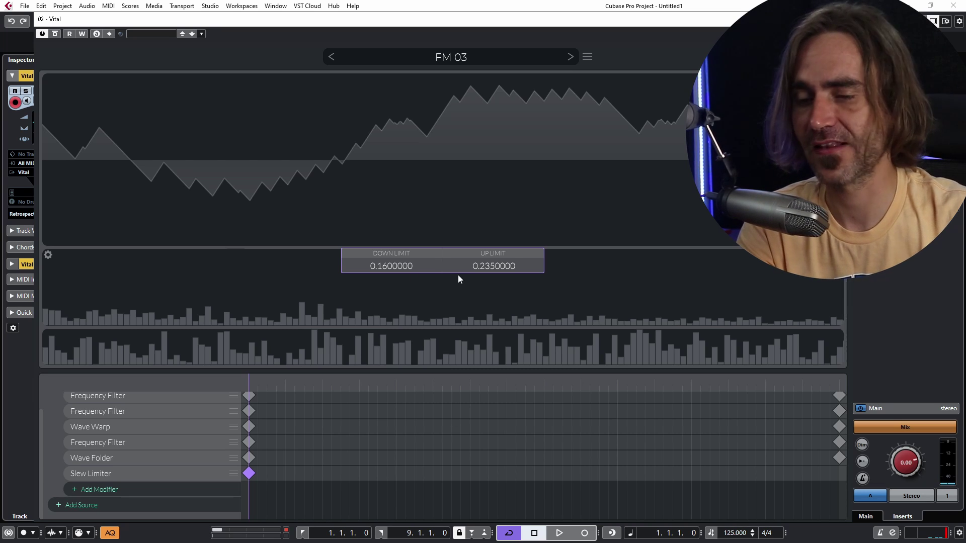
# - Add a Slew Limiter keyframe at the end of the timeline with a Down Limit of 0.165, and scrub back to the start
pyautogui.click(840, 474)
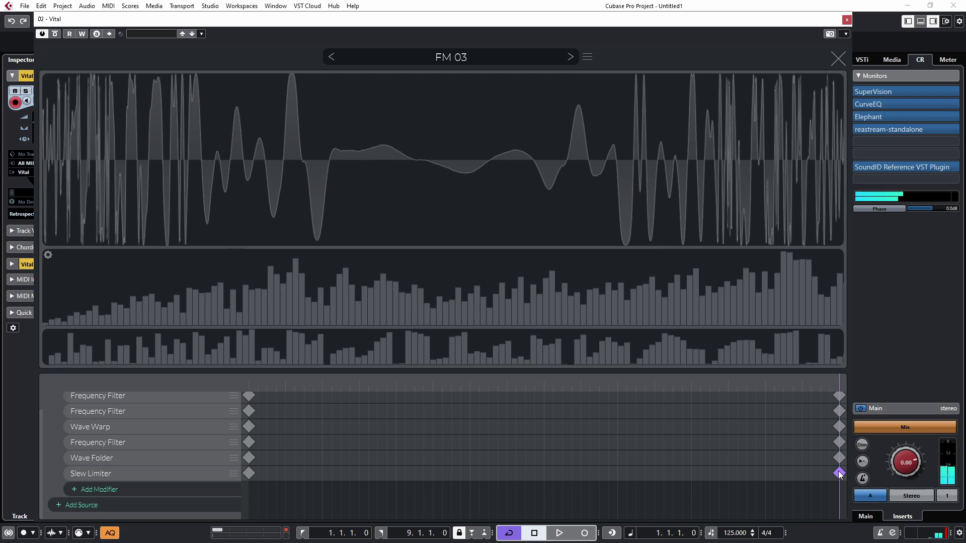
pyautogui.click(604, 384)
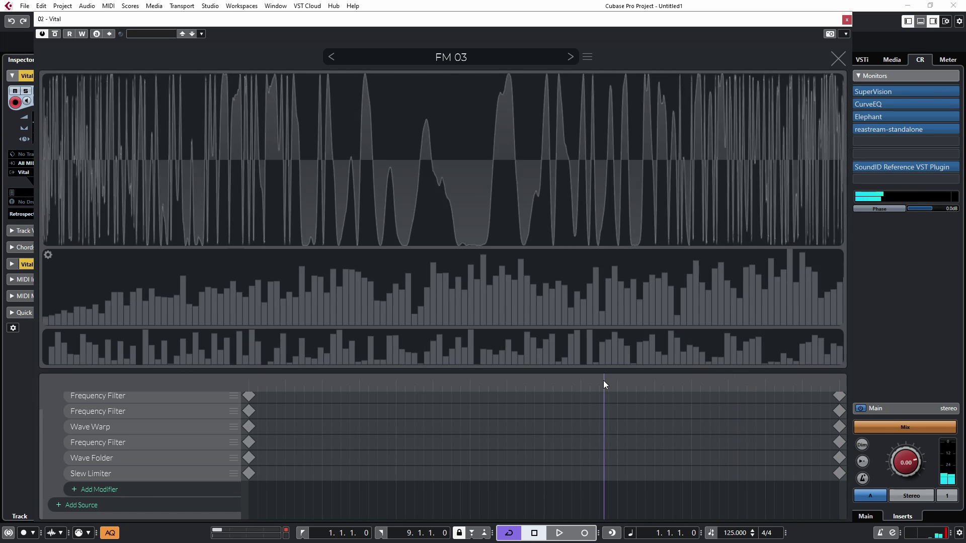
pyautogui.click(839, 474)
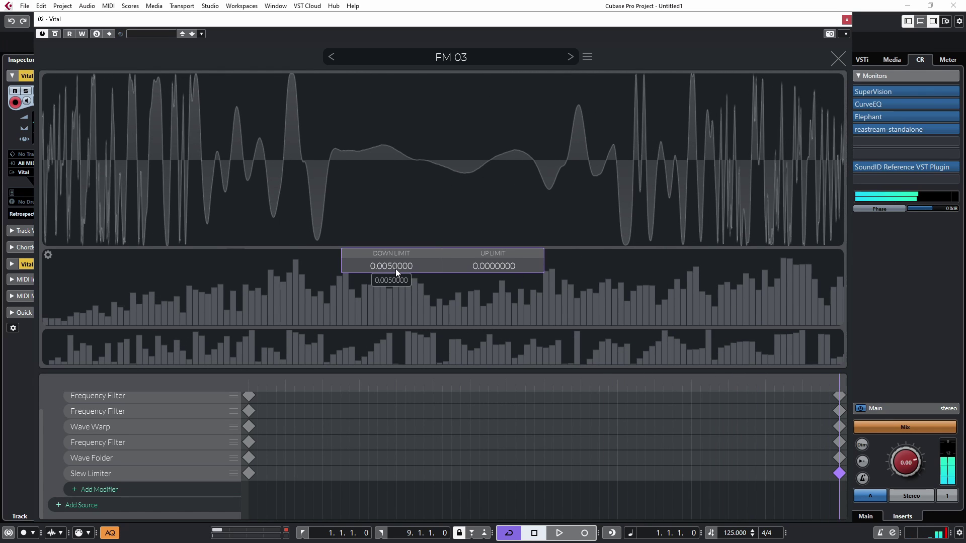
pyautogui.moveTo(394, 270); pyautogui.dragTo(402, 269)
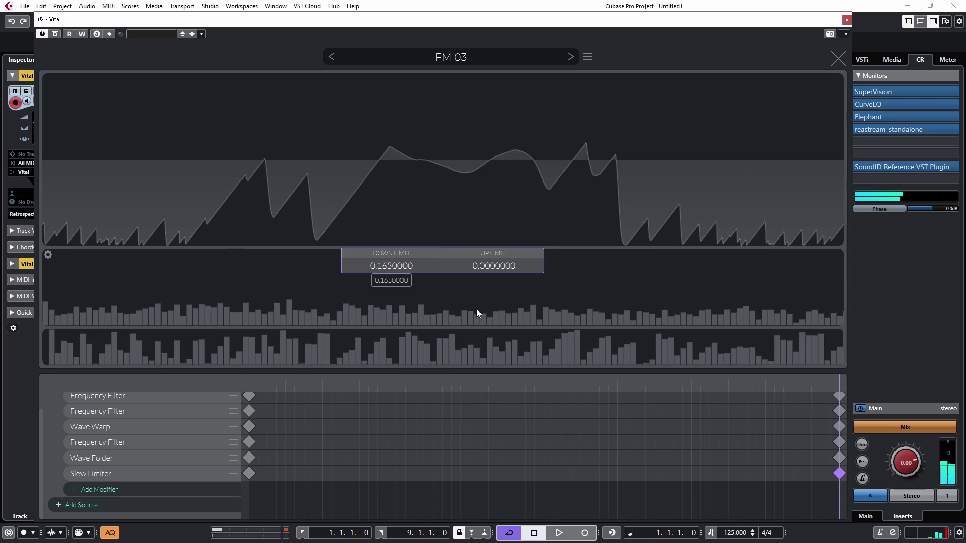
pyautogui.moveTo(805, 382); pyautogui.dragTo(251, 371)
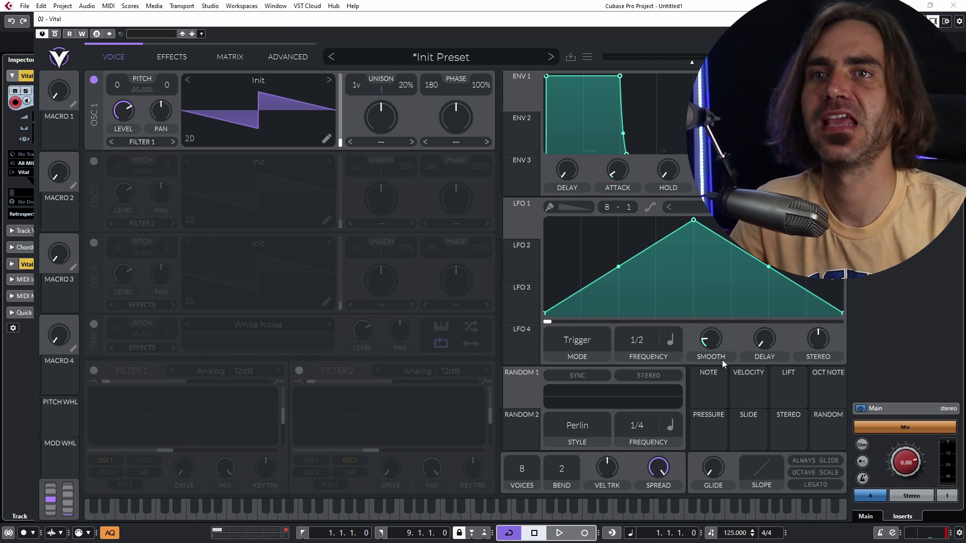
# - In the init preset, turn LFO 1's Smooth down to minimum and switch its frequency mode to Keytrack
pyautogui.moveTo(711, 340); pyautogui.dragTo(713, 347)
pyautogui.moveTo(555, 321)
pyautogui.mouseDown()
pyautogui.moveTo(768, 325)
pyautogui.moveTo(544, 321)
pyautogui.mouseUp()
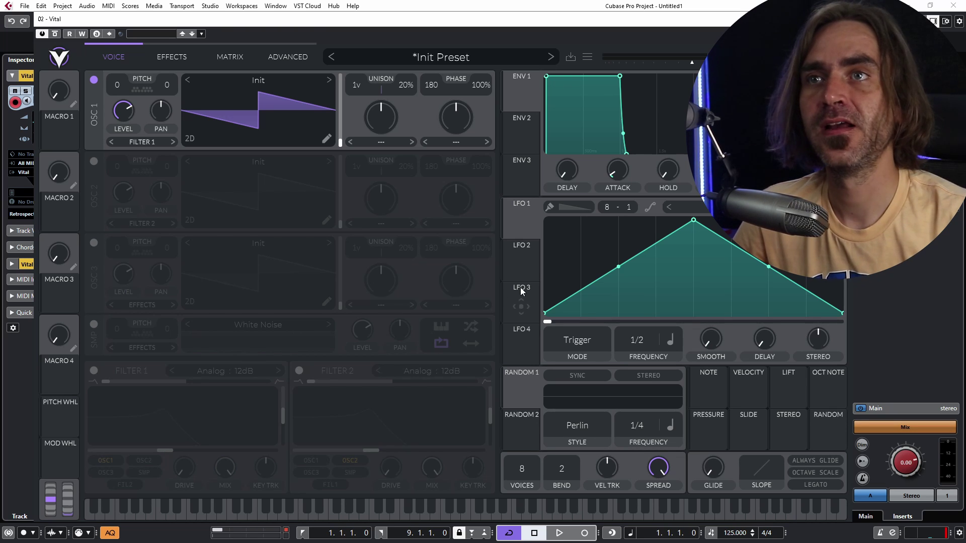
pyautogui.click(669, 342)
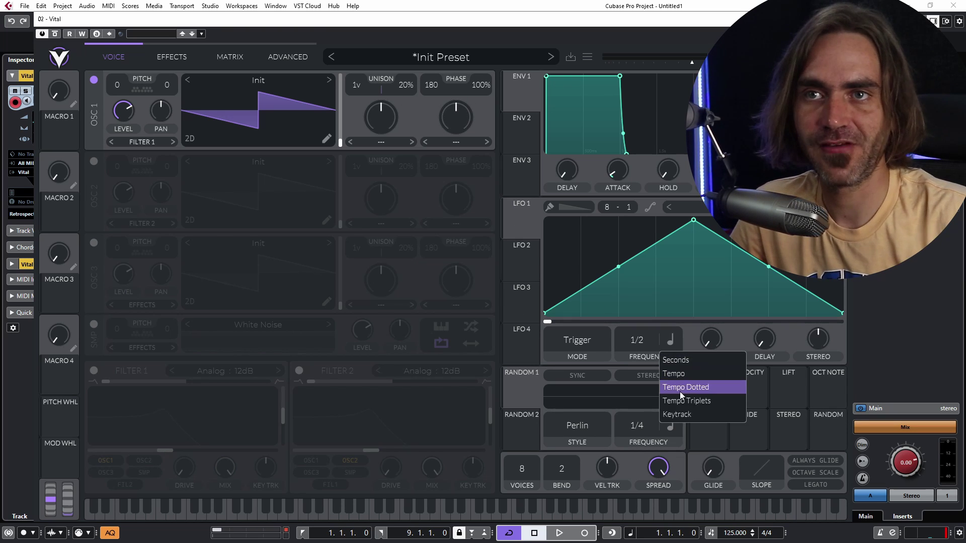
pyautogui.click(677, 409)
# - Modulate oscillator 1's phase with LFO 1, transposed to -24, and sweep the LFO's phase offset to audition the sound
pyautogui.moveTo(512, 231); pyautogui.dragTo(431, 102)
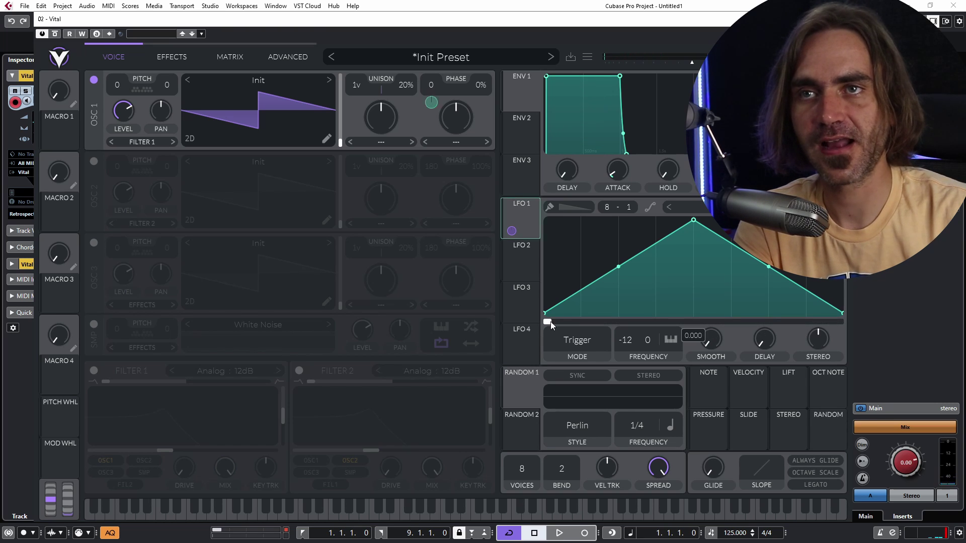
pyautogui.moveTo(551, 322); pyautogui.dragTo(656, 325)
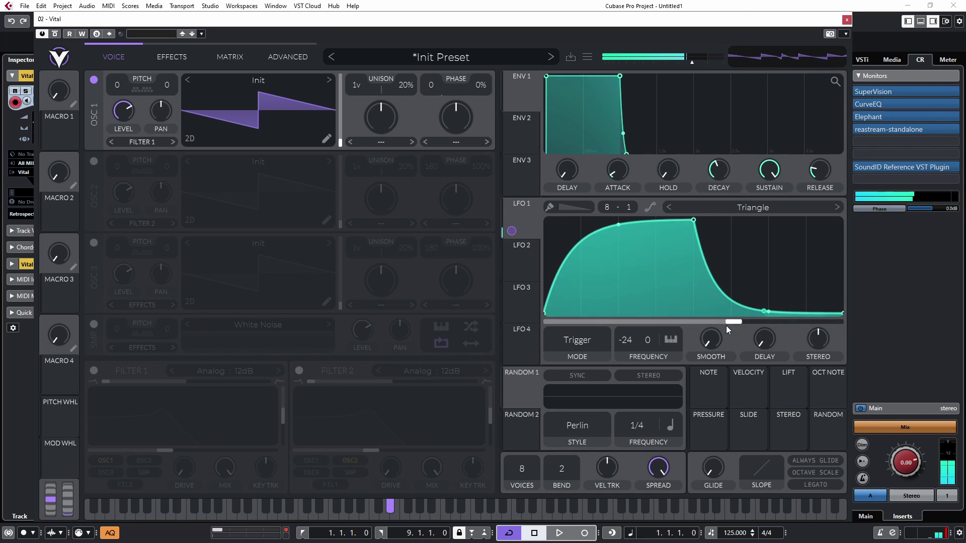
pyautogui.moveTo(739, 322); pyautogui.dragTo(594, 321)
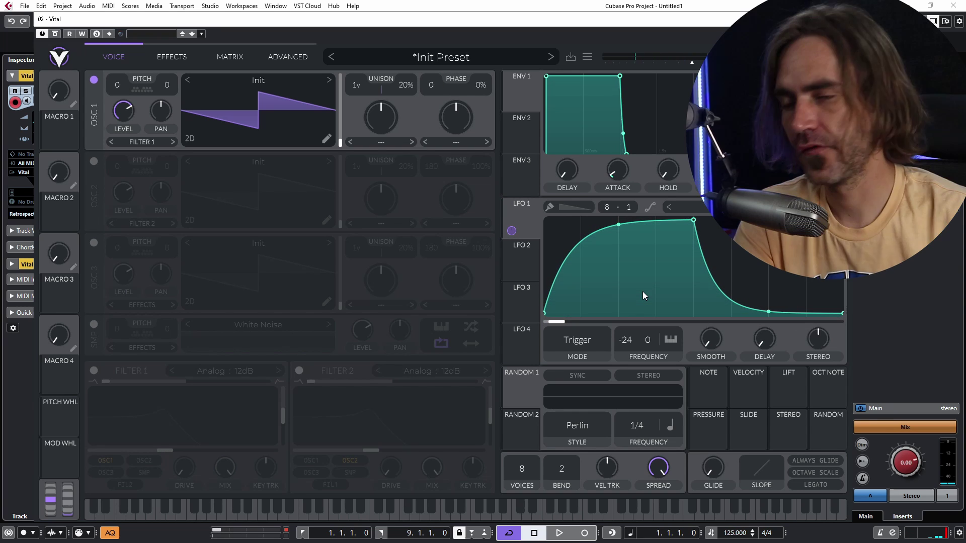
# - Reset the curved segments of LFO 1's shape to straight lines
pyautogui.doubleClick(618, 225)
pyautogui.doubleClick(769, 312)
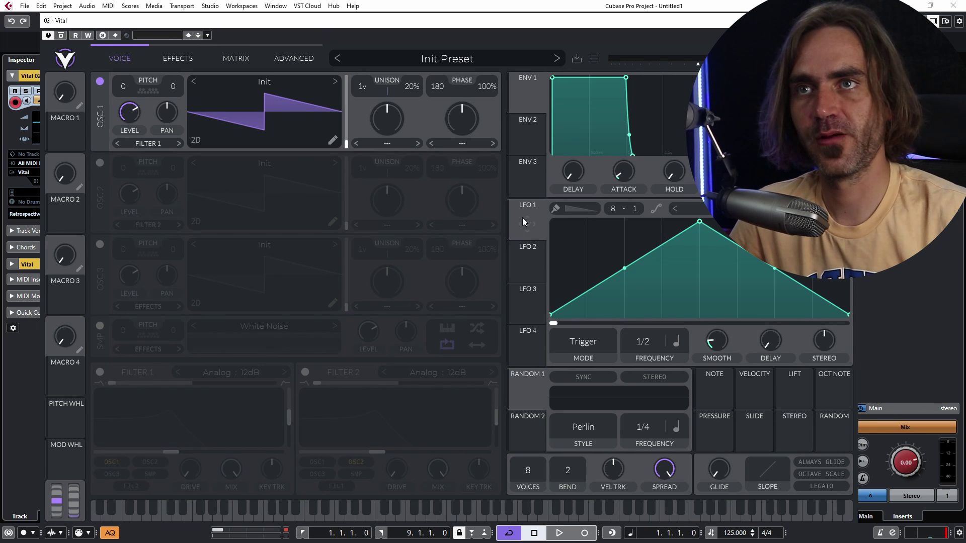
# - In a fresh init preset, modulate oscillator 1's level with LFO 1 and stop playback after auditioning it
pyautogui.moveTo(530, 226); pyautogui.dragTo(130, 116)
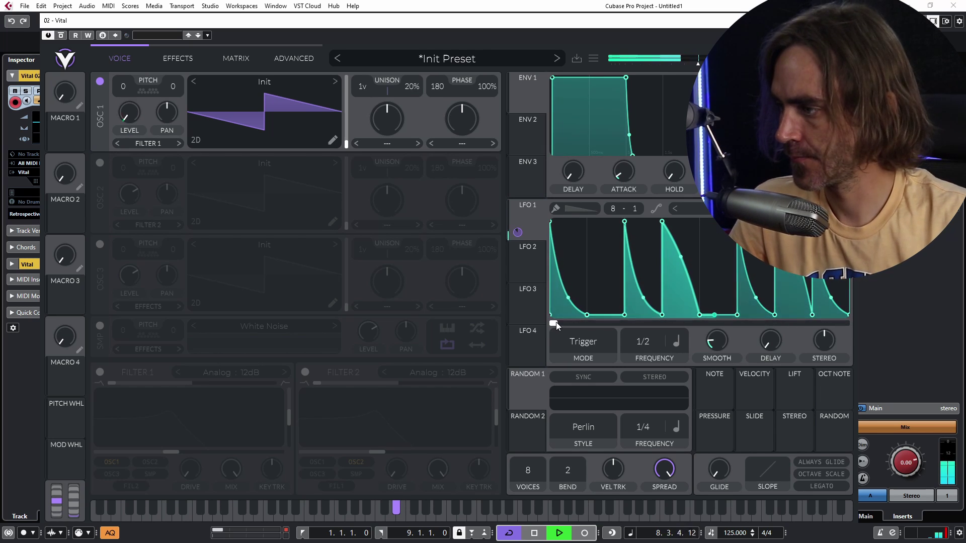
pyautogui.press('space')
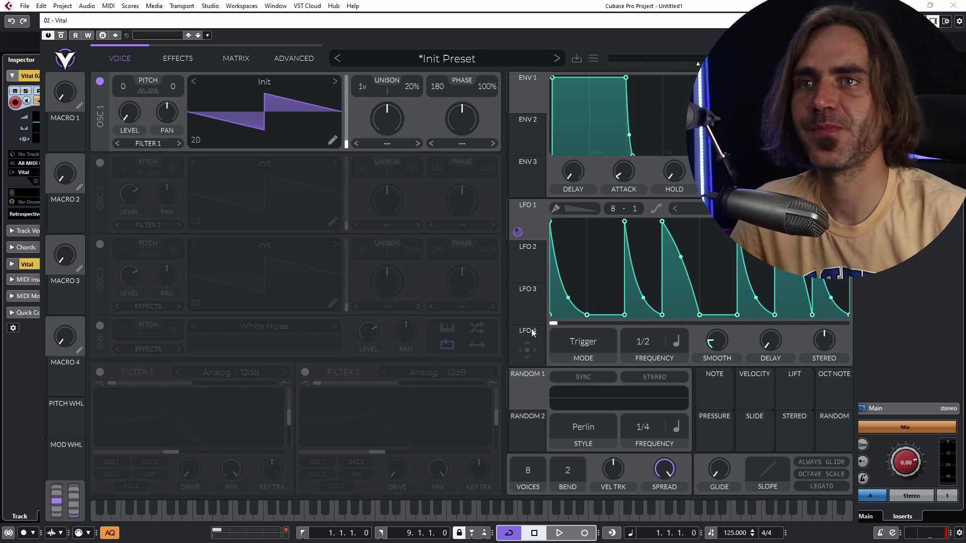
# - Assign Macro 1 to LFO 1's phase and set that modulation's remap grid to 8 by 8
pyautogui.moveTo(60, 136); pyautogui.dragTo(555, 324)
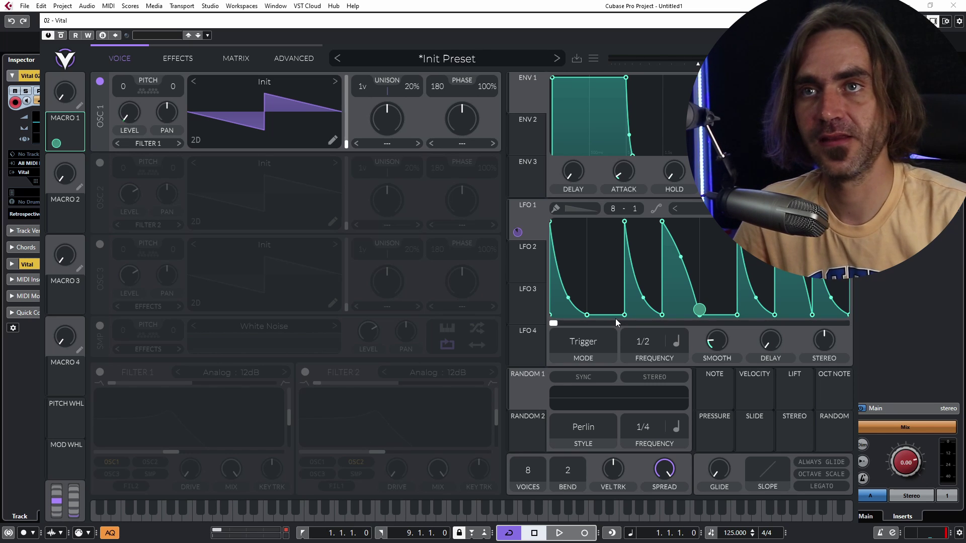
pyautogui.click(241, 60)
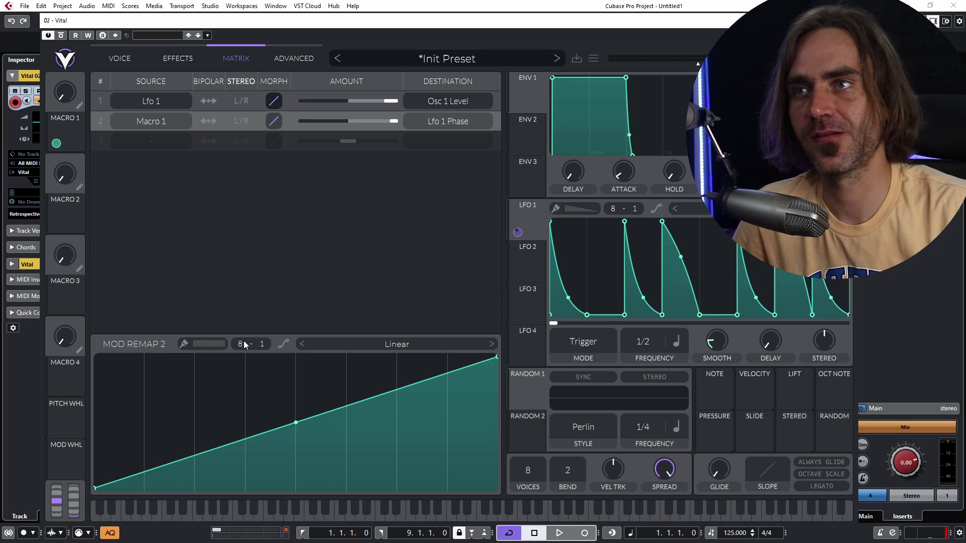
pyautogui.scroll(1, 265, 345)
pyautogui.scroll(4, 264, 345)
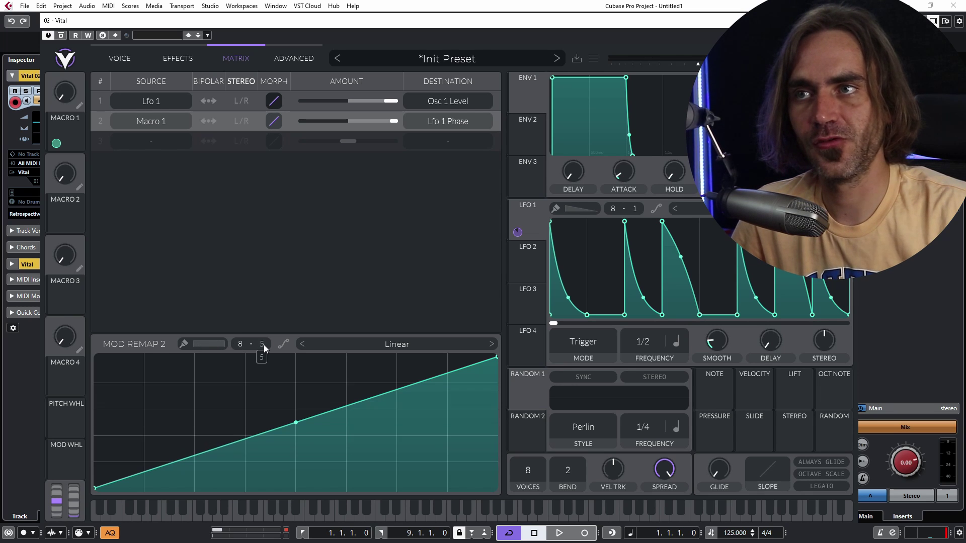
pyautogui.scroll(2, 264, 345)
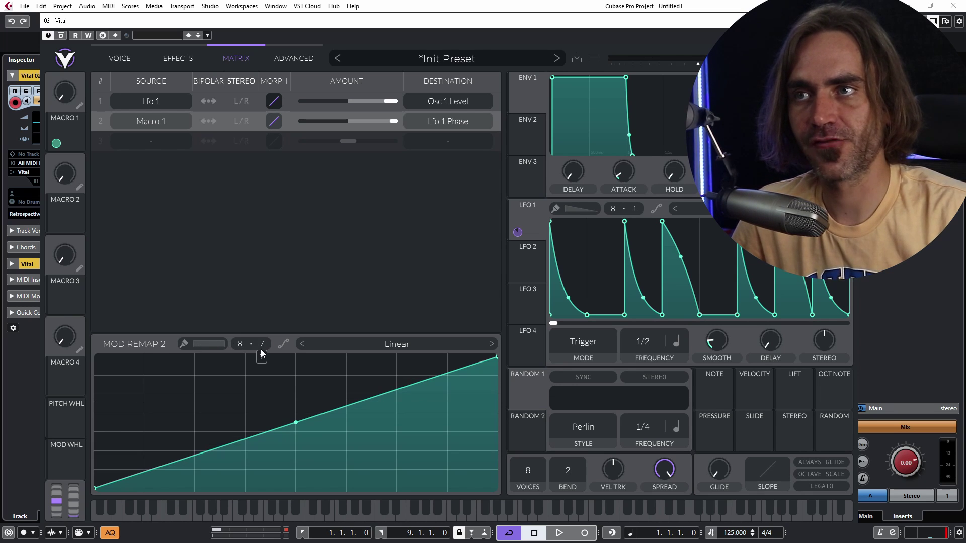
# - Paint ascending stair steps across the first part of the Macro 1 remap curve
pyautogui.click(184, 344)
pyautogui.click(119, 477)
pyautogui.moveTo(114, 495); pyautogui.dragTo(224, 452)
# - Find the 8step shape in the preset list and load it as the Macro 1 remap curve
pyautogui.click(410, 345)
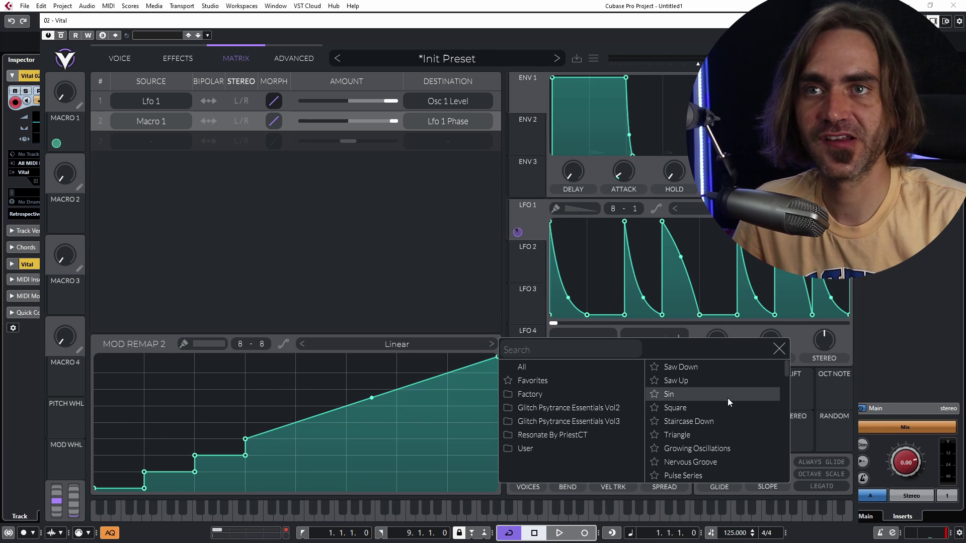
pyautogui.scroll(-8, 704, 420)
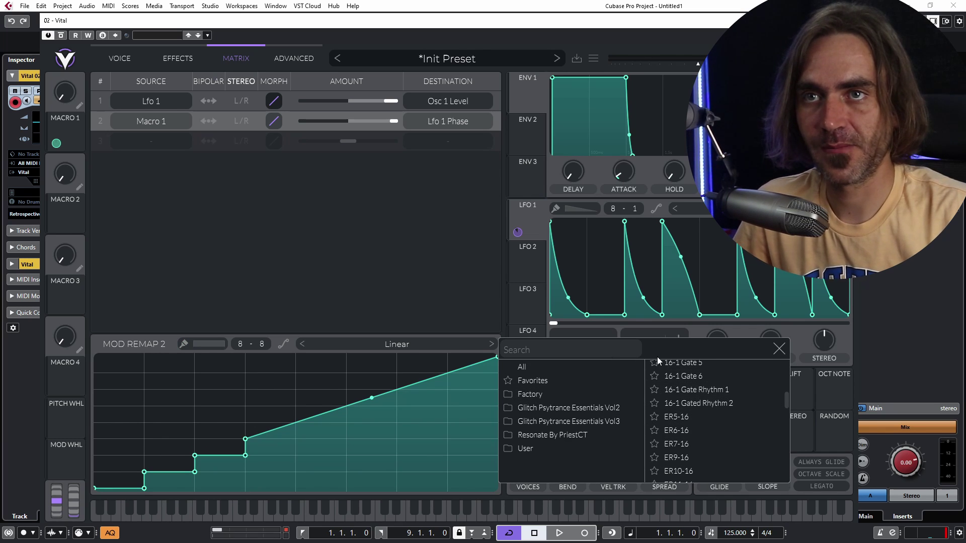
pyautogui.write('8ste')
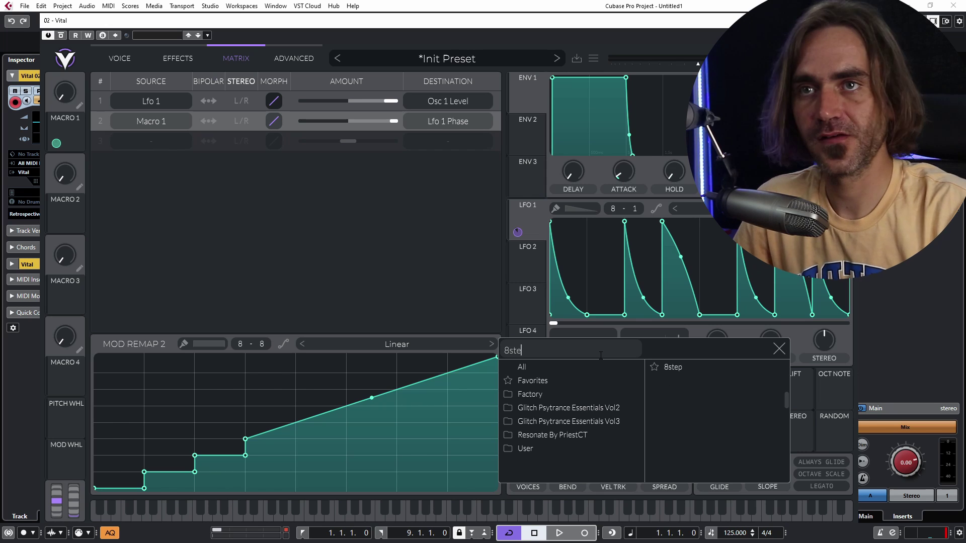
pyautogui.click(714, 369)
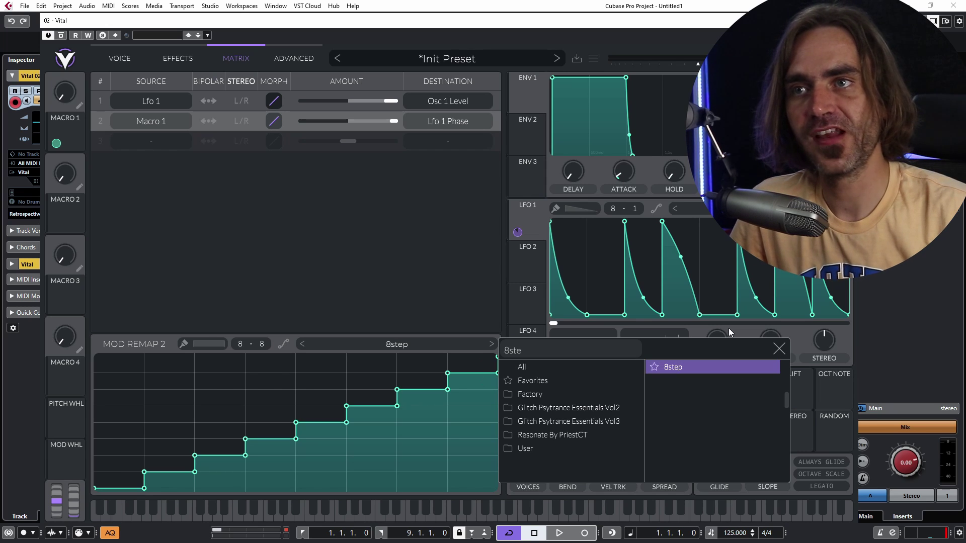
pyautogui.click(779, 350)
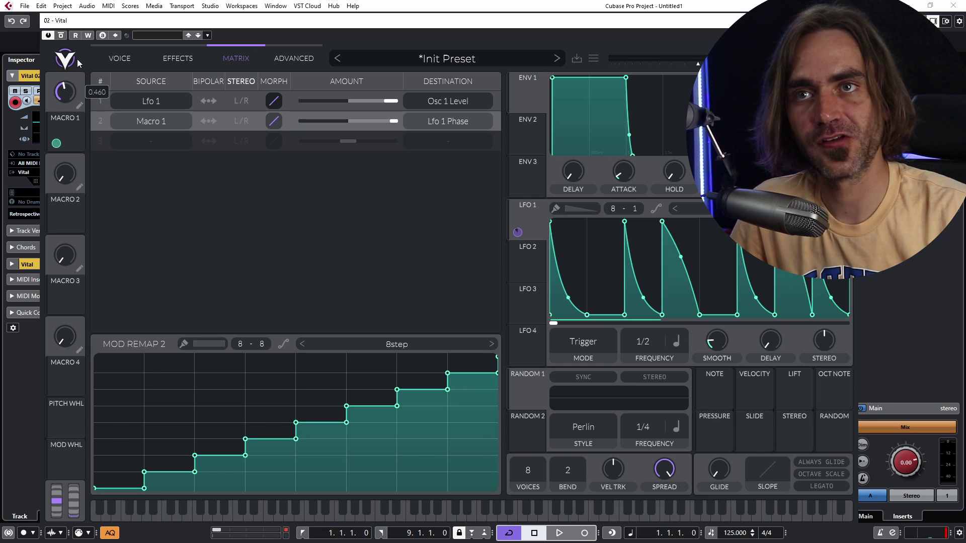
# - Audition the stepped LFO phase by sweeping Macro 1 during playback, returning the macro to 0 and stopping
pyautogui.moveTo(77, 59); pyautogui.dragTo(74, 80)
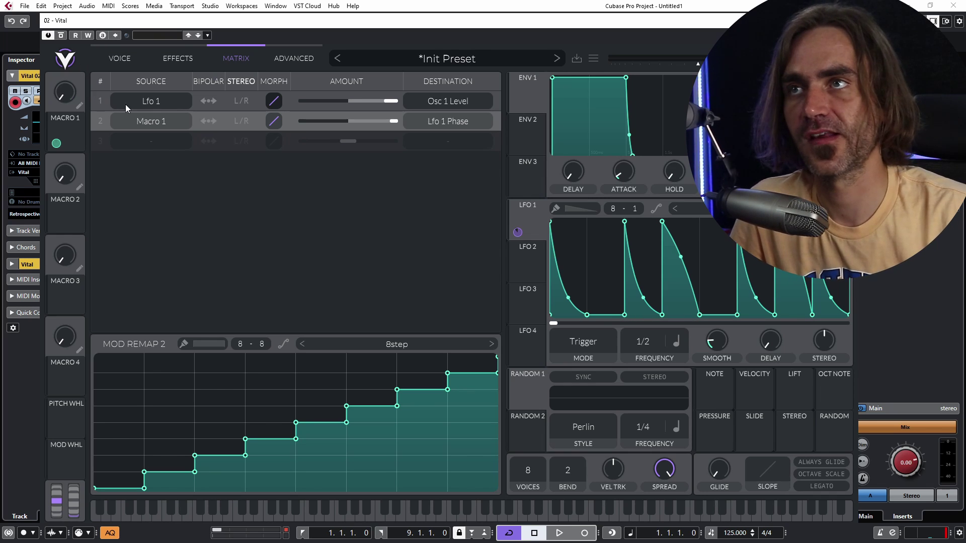
pyautogui.click(120, 59)
pyautogui.press('space')
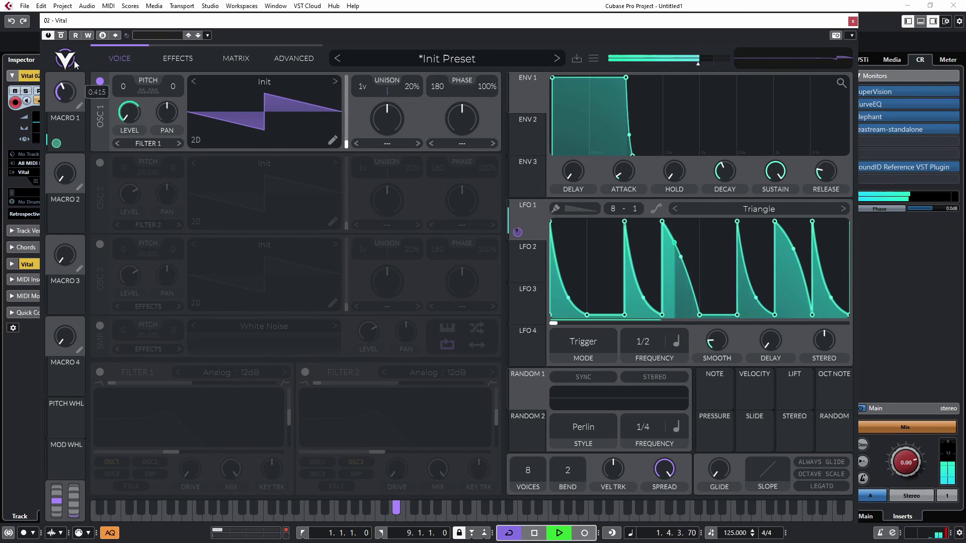
pyautogui.moveTo(68, 107); pyautogui.dragTo(66, 204)
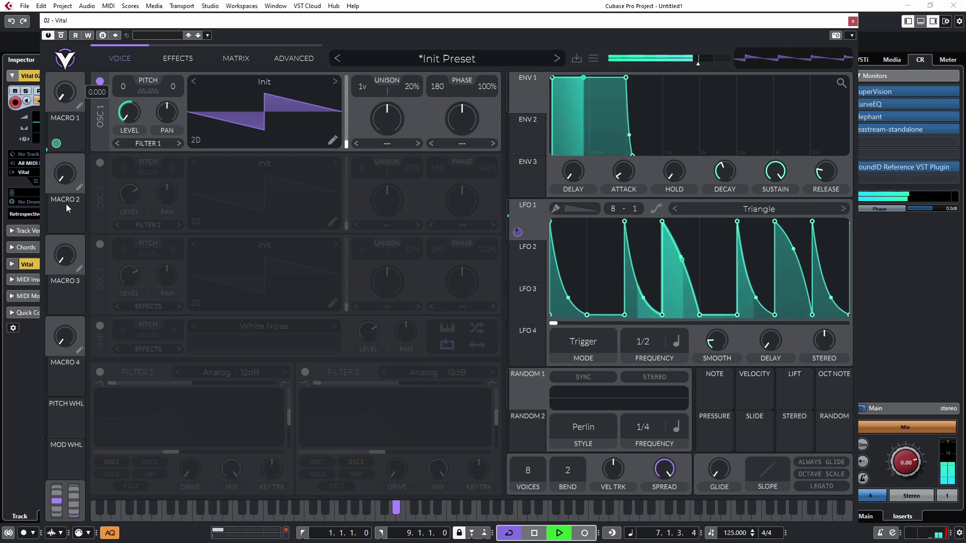
pyautogui.press('space')
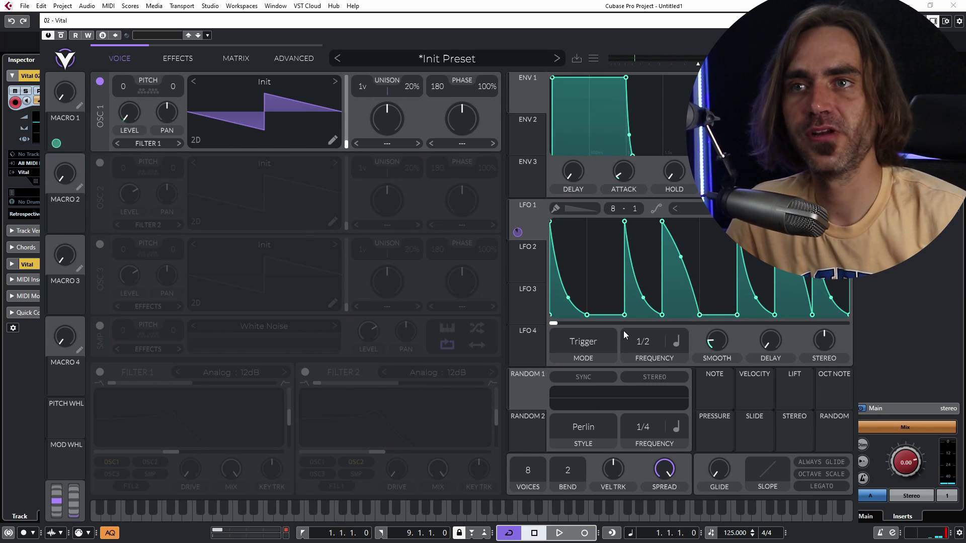
# - Modulate Macro 1 with Random 1, set to Sample & Hold at 1/16, and start playback
pyautogui.moveTo(518, 402); pyautogui.dragTo(60, 105)
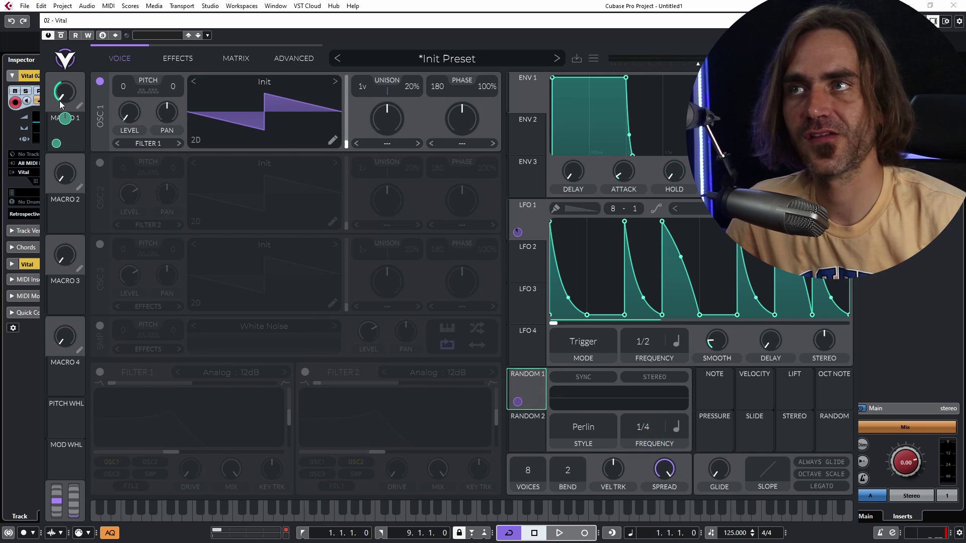
pyautogui.click(581, 427)
pyautogui.click(582, 469)
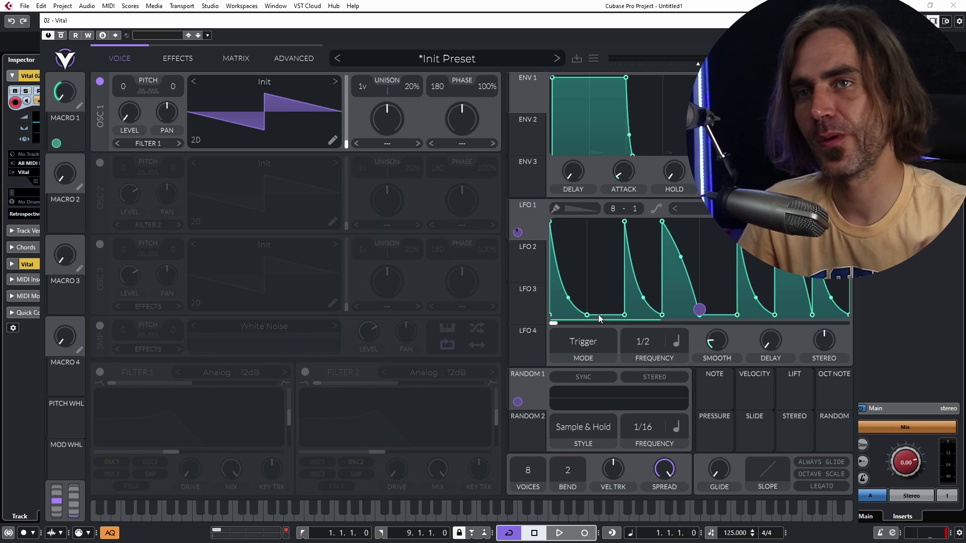
pyautogui.press('space')
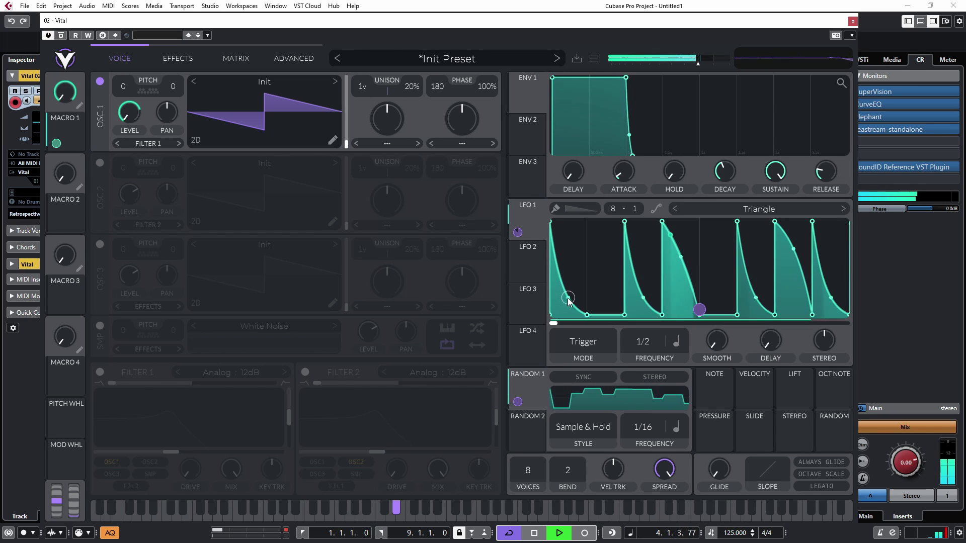
# - Steepen LFO 1's first decay, bow its third pulse outward, and enable Stereo for Random 1
pyautogui.moveTo(568, 298); pyautogui.dragTo(563, 316)
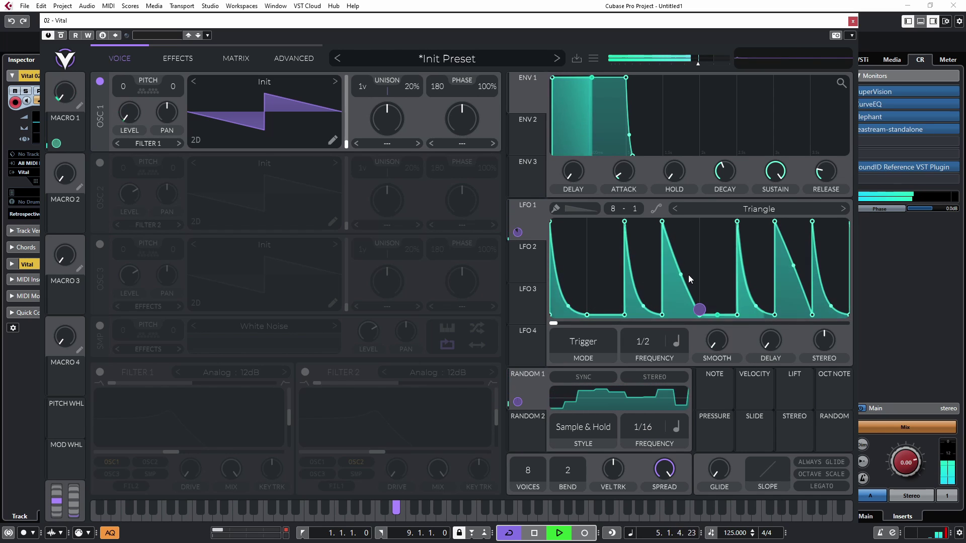
pyautogui.moveTo(689, 279); pyautogui.dragTo(699, 314)
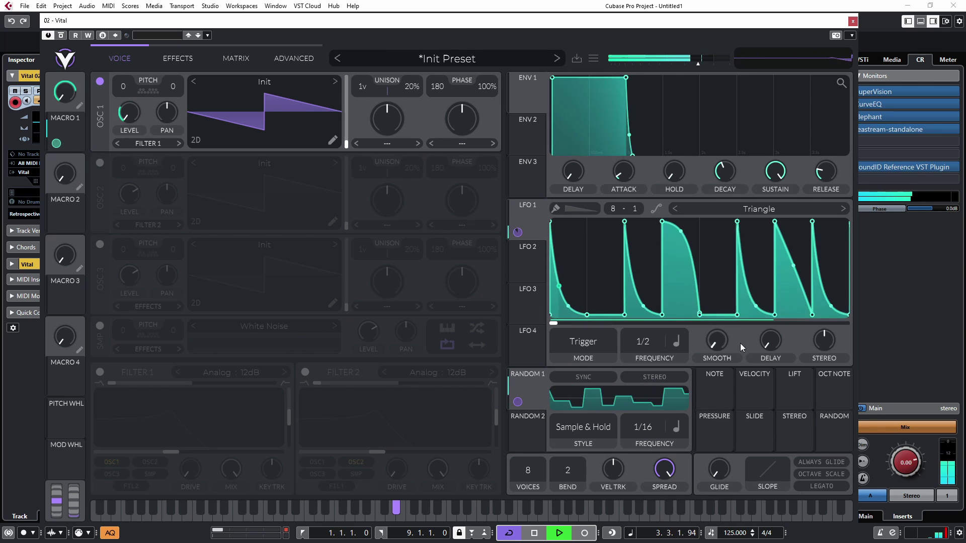
pyautogui.click(655, 377)
# - With LFO 1's grid at 16 divisions, paint an extra falling saw pulse just before the third pulse
pyautogui.click(556, 208)
pyautogui.scroll(1, 613, 209)
pyautogui.moveTo(633, 267); pyautogui.dragTo(653, 266)
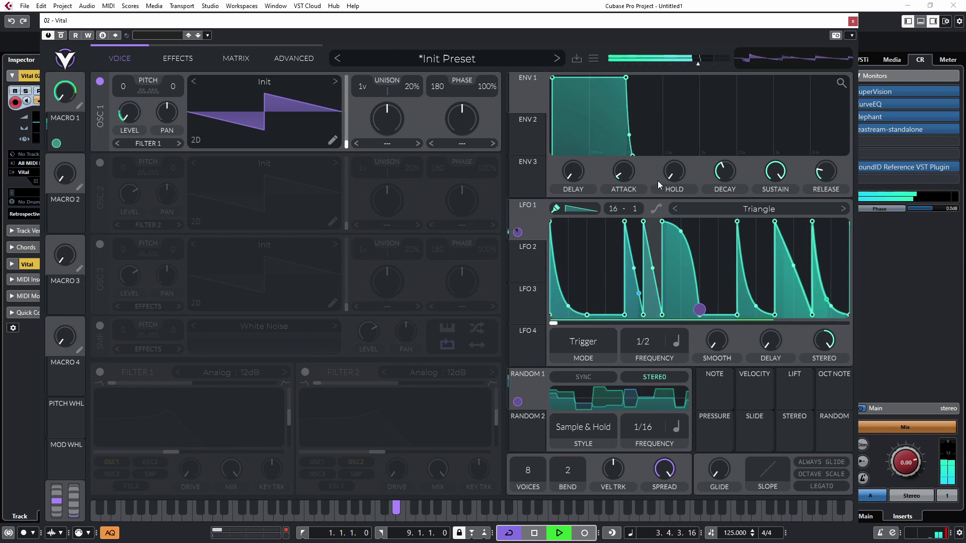
pyautogui.click(556, 209)
# - Vary the curves of LFO 1's pulses and raise the low point before the last pulse to mid height
pyautogui.moveTo(568, 305); pyautogui.dragTo(568, 263)
pyautogui.moveTo(633, 268); pyautogui.dragTo(633, 304)
pyautogui.moveTo(681, 231); pyautogui.dragTo(681, 263)
pyautogui.moveTo(756, 306)
pyautogui.mouseDown()
pyautogui.moveTo(756, 266)
pyautogui.moveTo(793, 228)
pyautogui.mouseUp()
pyautogui.moveTo(812, 315); pyautogui.dragTo(812, 267)
# - Transpose oscillator 1 to -12 and limit its transpose snap to the root and fifth
pyautogui.moveTo(123, 86); pyautogui.dragTo(123, 116)
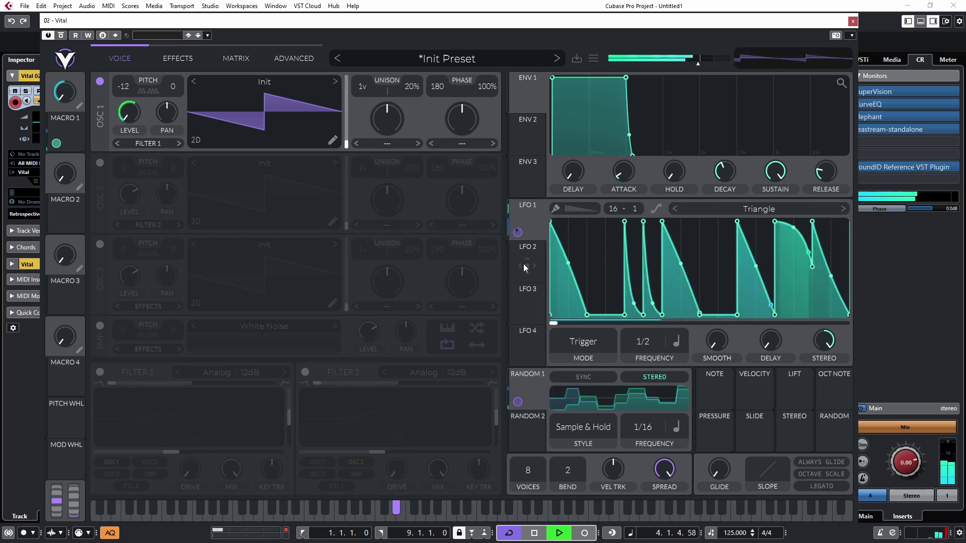
pyautogui.click(148, 91)
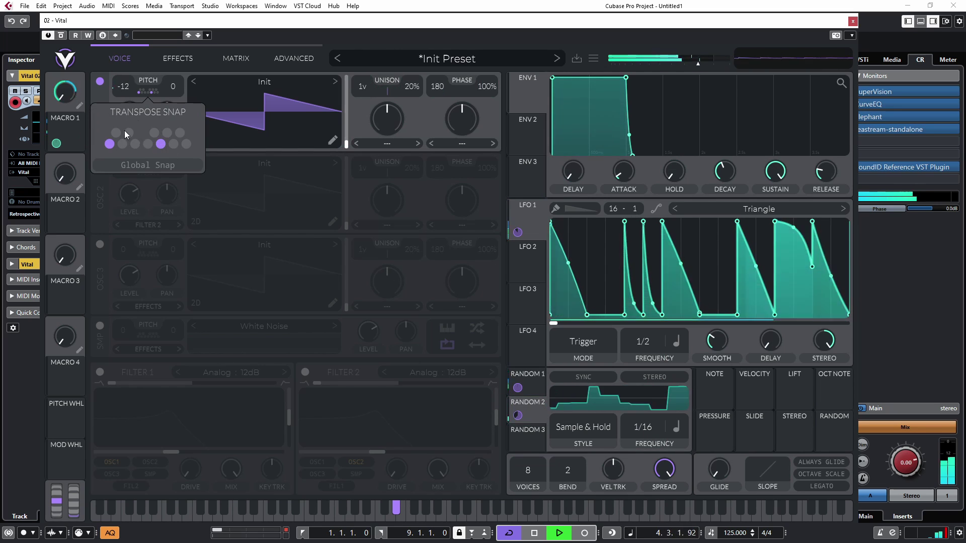
# - Enable the Chorus, Delay and Distortion effects, with the delay in Ping Pong mode, and return to the oscillator view
pyautogui.click(177, 58)
pyautogui.click(100, 81)
pyautogui.click(100, 176)
pyautogui.click(249, 209)
pyautogui.click(226, 265)
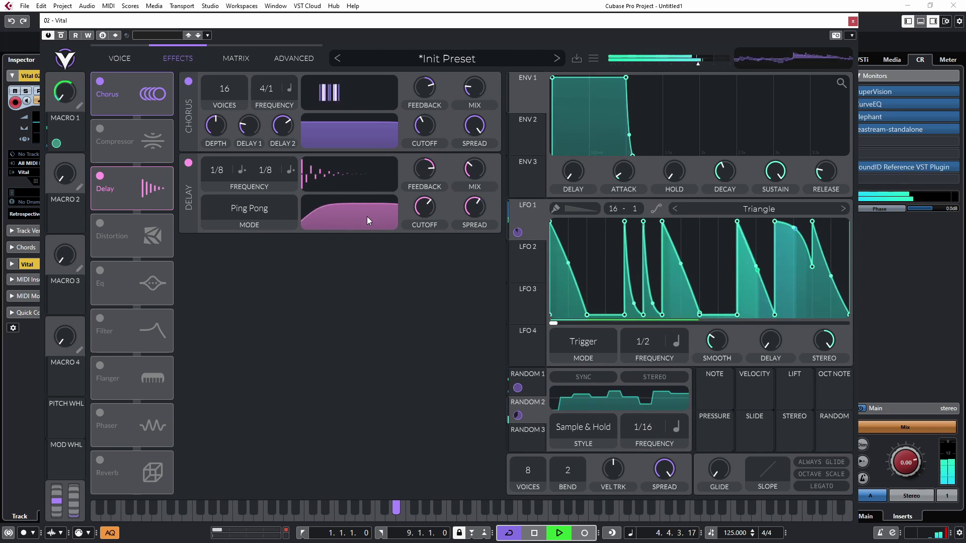
pyautogui.click(99, 223)
pyautogui.click(119, 58)
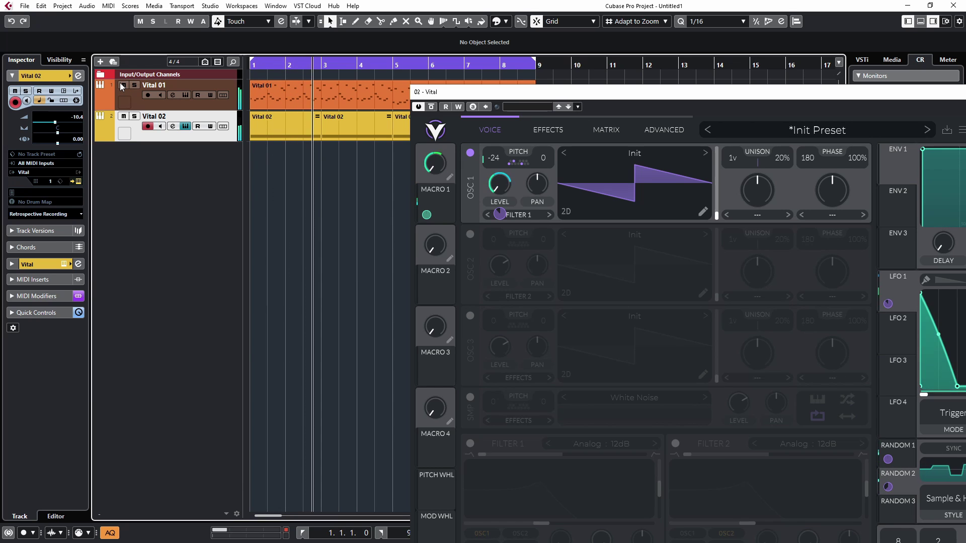
# - Mute the Vital 01 track, raise Vital 02's volume to -4.11, and move the synth window back over the project
pyautogui.click(123, 86)
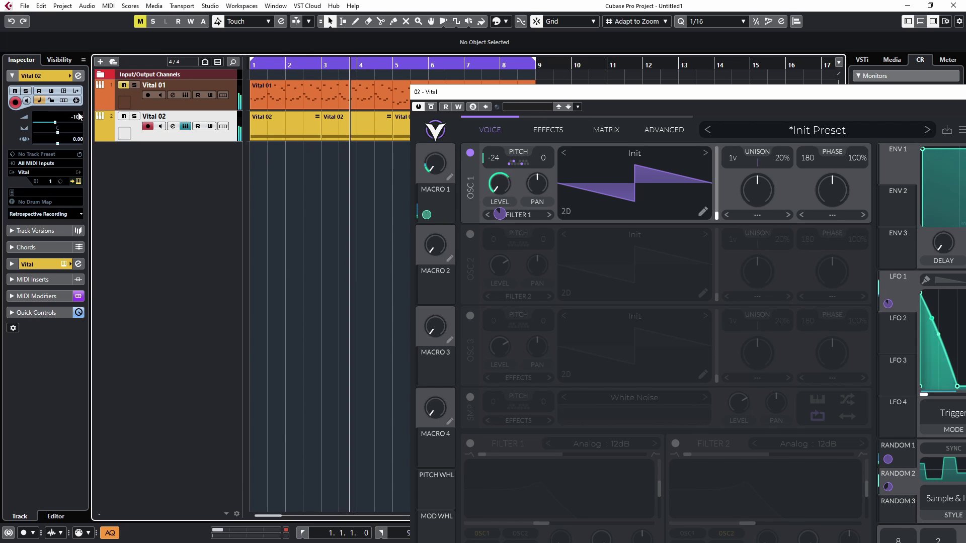
pyautogui.moveTo(55, 122); pyautogui.dragTo(65, 121)
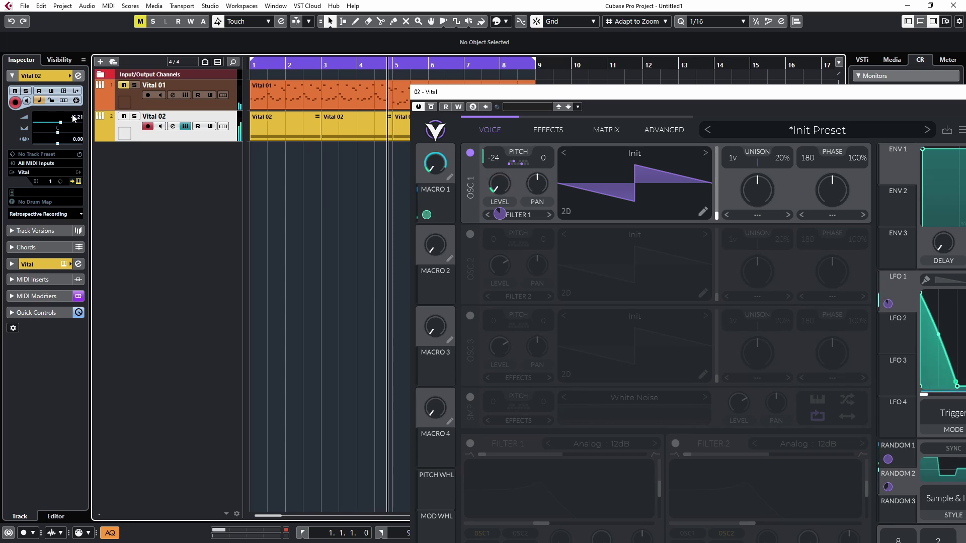
pyautogui.moveTo(480, 90); pyautogui.dragTo(83, 4)
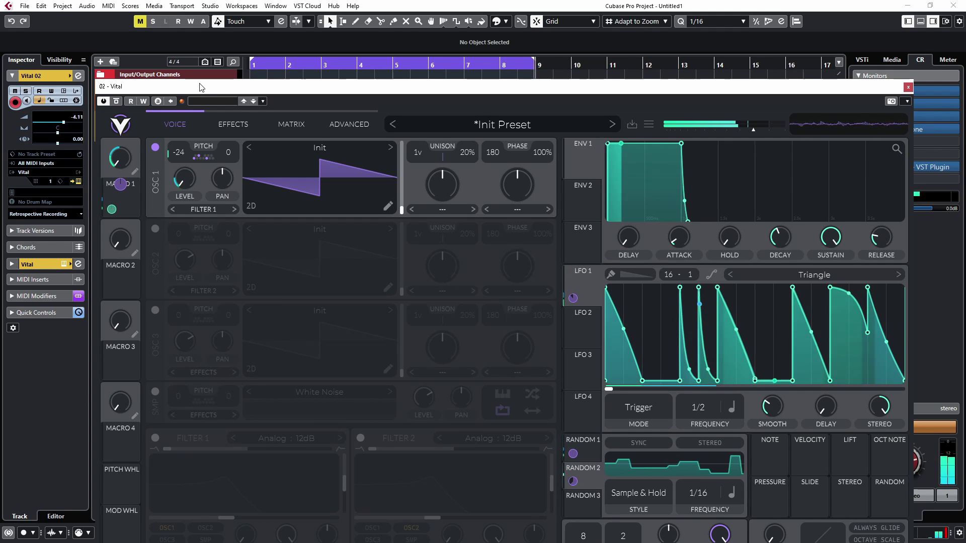
pyautogui.moveTo(199, 86); pyautogui.dragTo(118, 21)
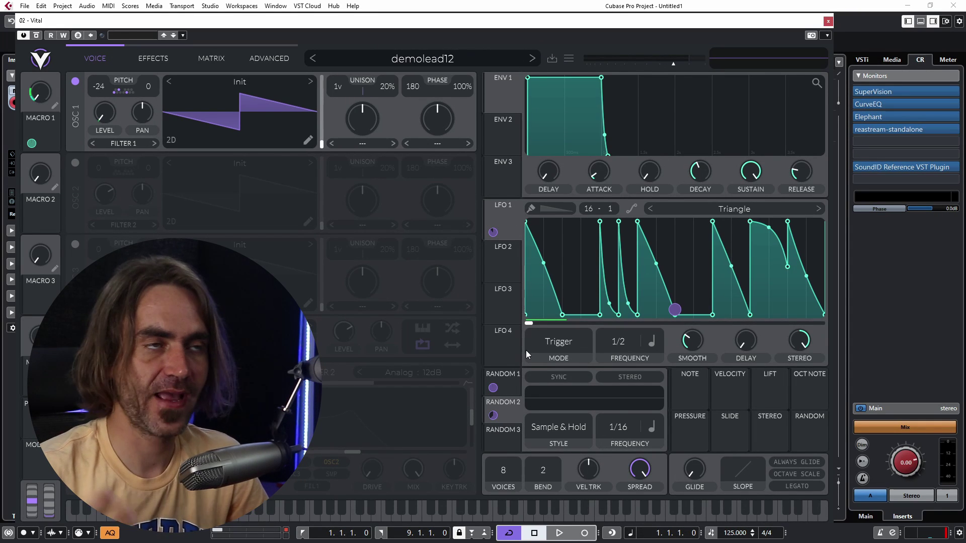
# - Close the Vital 02 synth window and open the Vital 01 track's instrument with the demolead2 patch
pyautogui.click(435, 59)
pyautogui.click(804, 30)
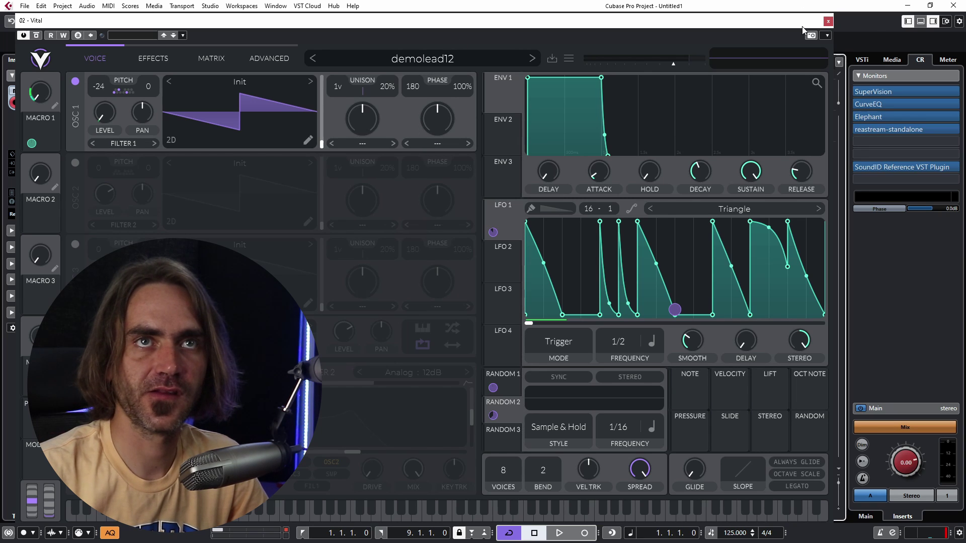
pyautogui.click(828, 22)
pyautogui.click(124, 87)
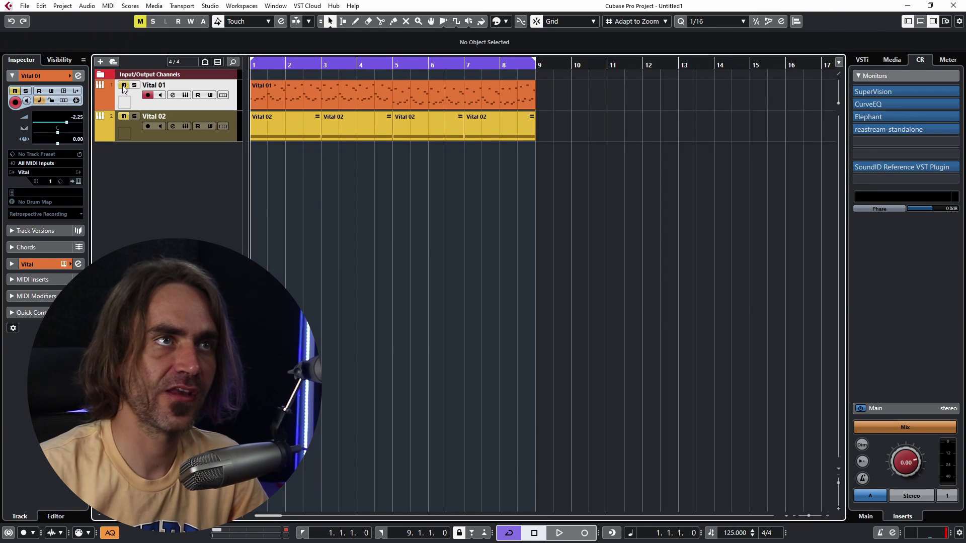
pyautogui.click(123, 105)
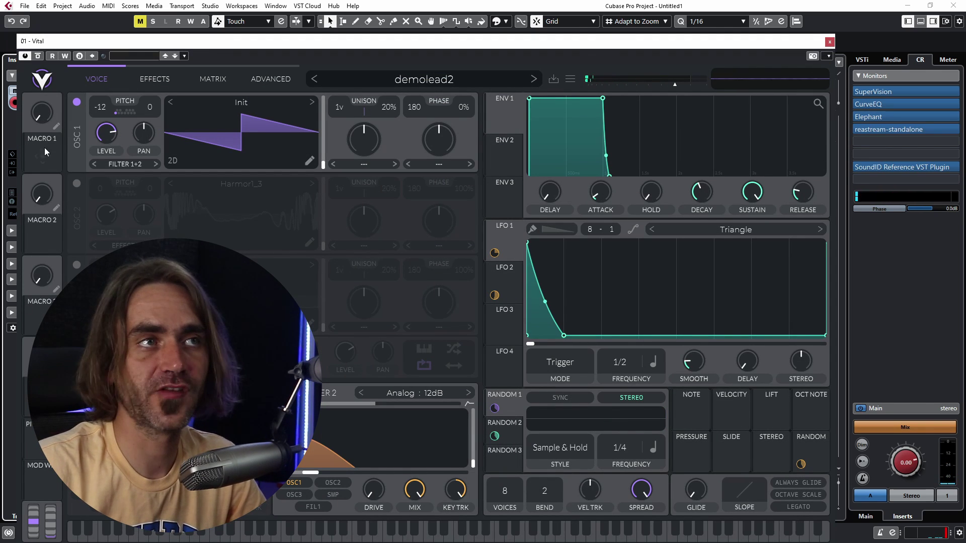
# - Set LFO 3 to Freeze frequency with minimum smoothing and assign it to Filter 2's cutoff
pyautogui.click(504, 327)
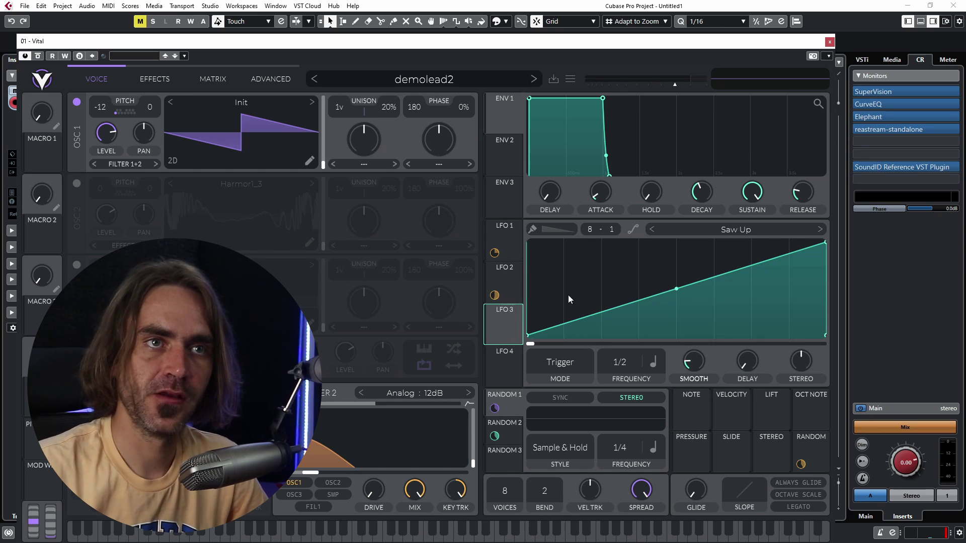
pyautogui.click(498, 360)
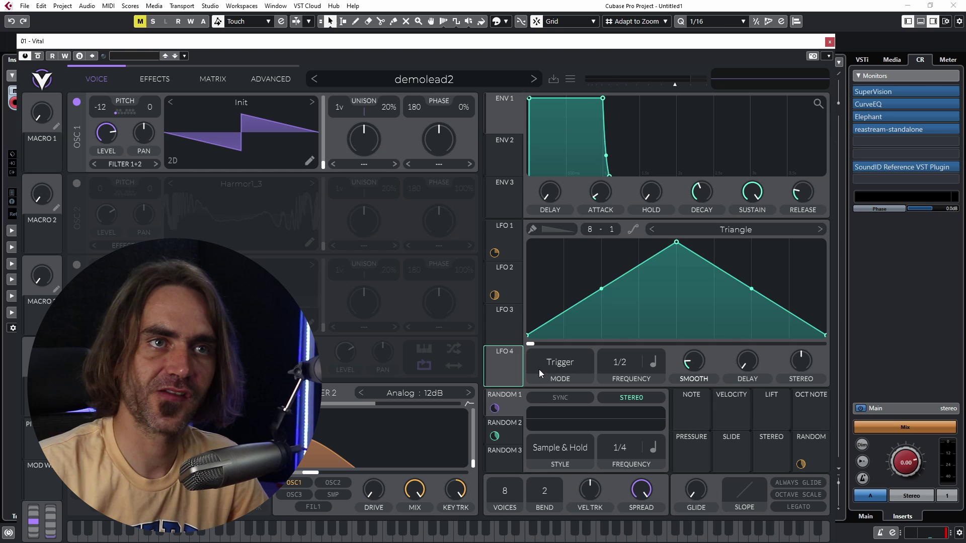
pyautogui.click(505, 326)
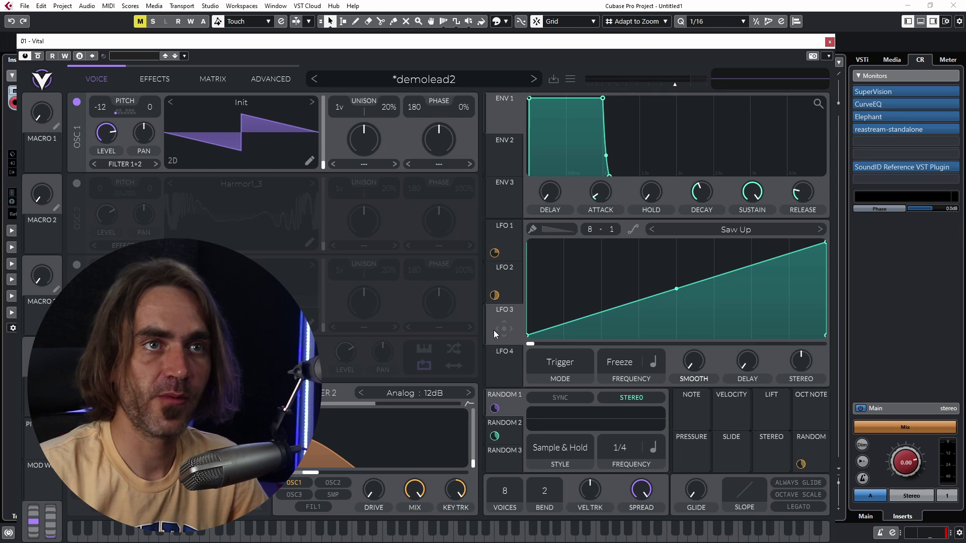
pyautogui.moveTo(494, 331); pyautogui.dragTo(372, 456)
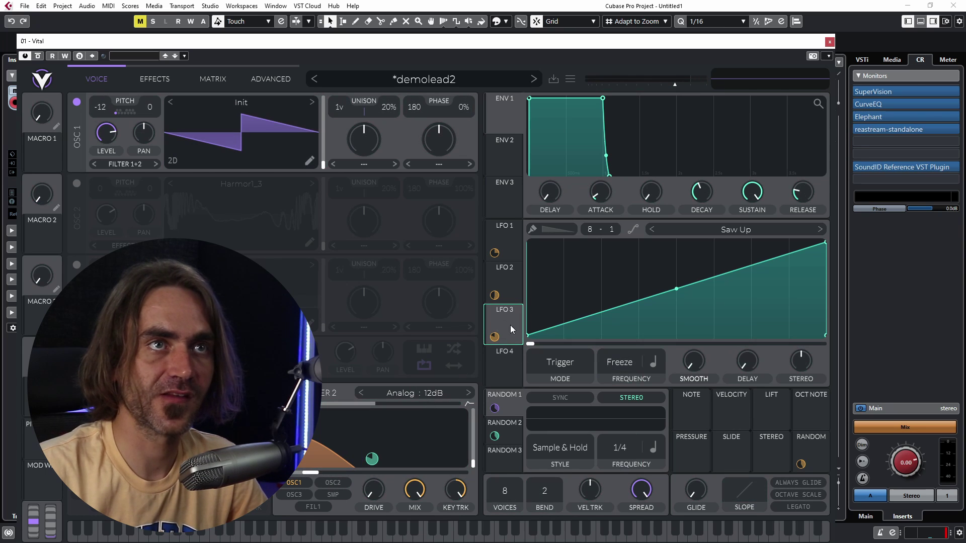
# - Set oscillator 1's spectral morph to Harm Stretch and modulate its amount with LFO 3
pyautogui.click(355, 164)
pyautogui.click(363, 153)
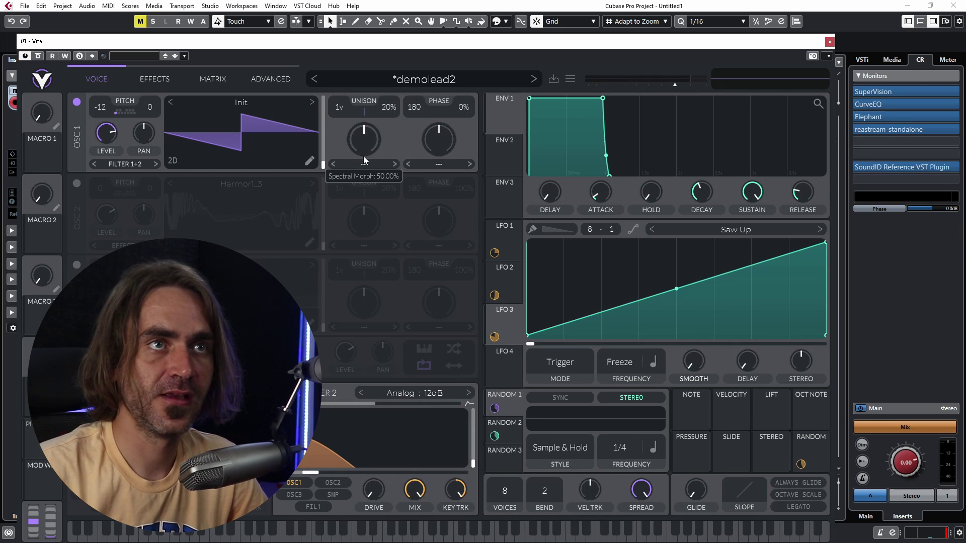
pyautogui.click(364, 163)
pyautogui.click(379, 233)
pyautogui.moveTo(494, 337); pyautogui.dragTo(363, 140)
# - Assign LFO 3 to the mix controls of the Delay and Reverb effects
pyautogui.click(155, 79)
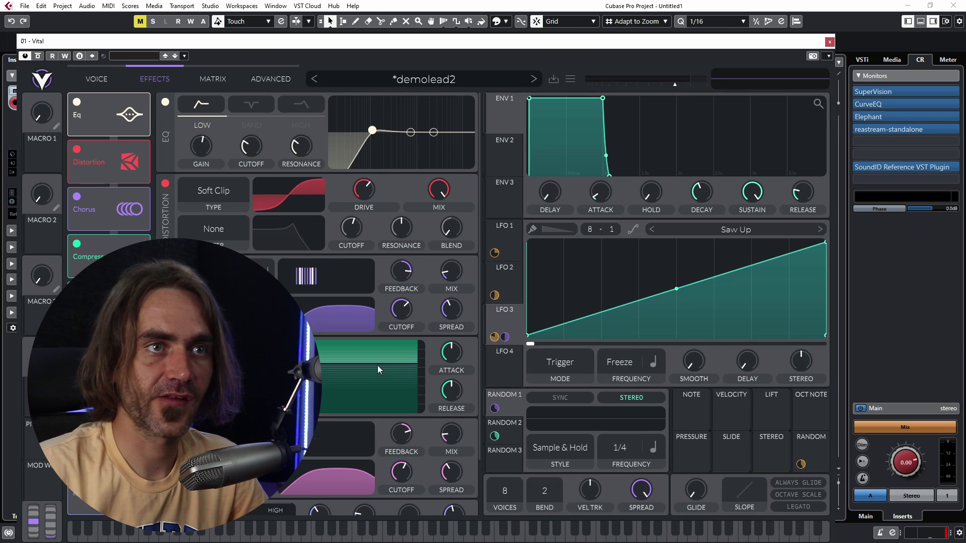
pyautogui.scroll(-2, 460, 340)
pyautogui.moveTo(518, 311); pyautogui.dragTo(447, 369)
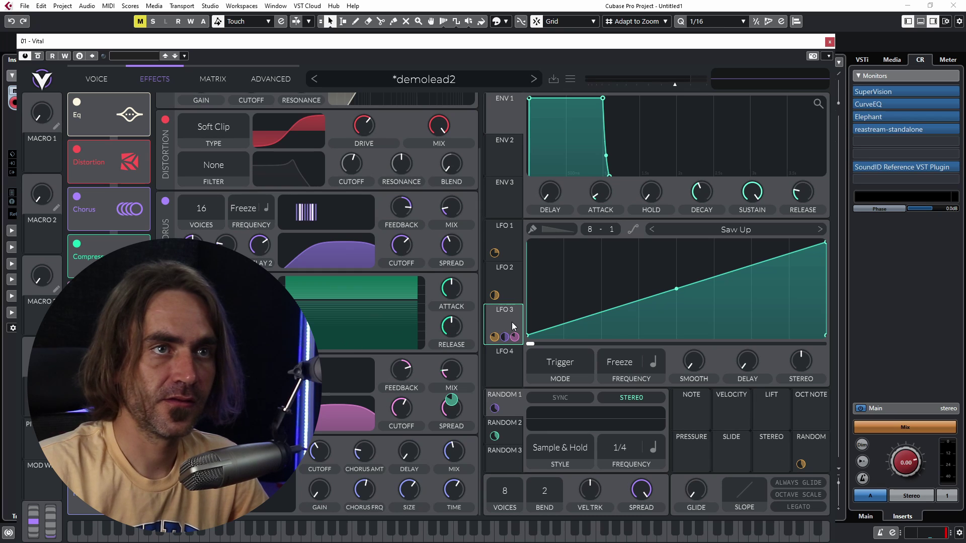
pyautogui.moveTo(513, 326); pyautogui.dragTo(444, 459)
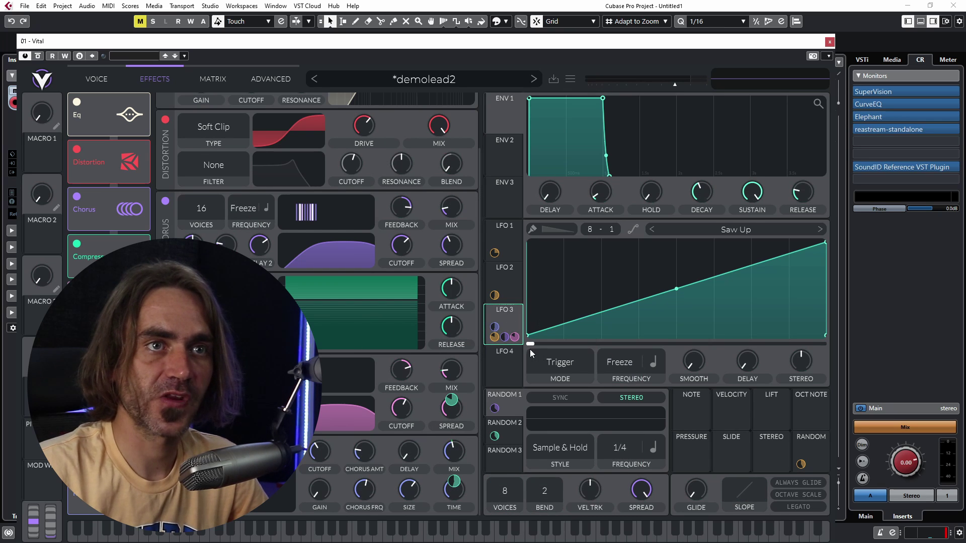
pyautogui.moveTo(502, 346)
pyautogui.mouseDown()
pyautogui.moveTo(605, 343)
pyautogui.moveTo(495, 354)
pyautogui.mouseUp()
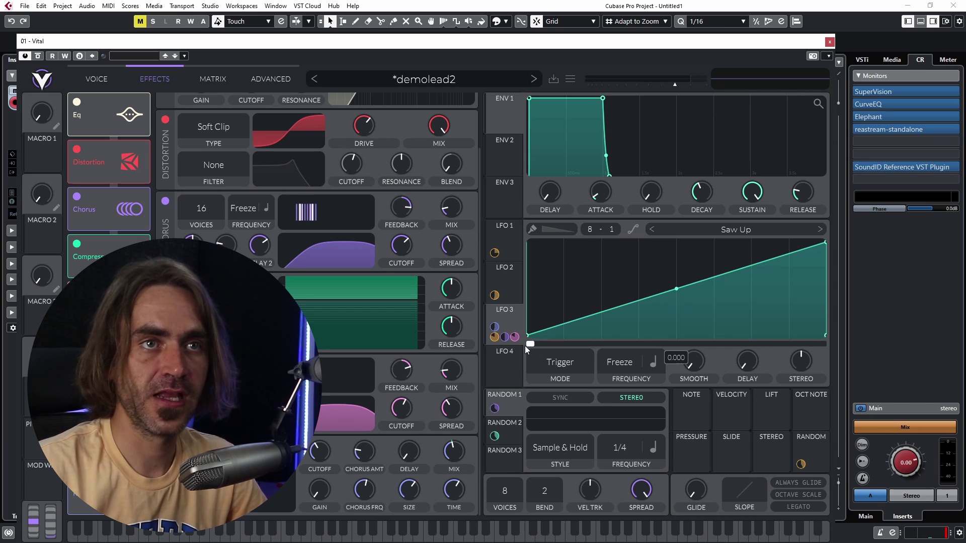
# - Return to the oscillator view and sweep LFO 3's phase far up and partway back while notes play
pyautogui.click(90, 75)
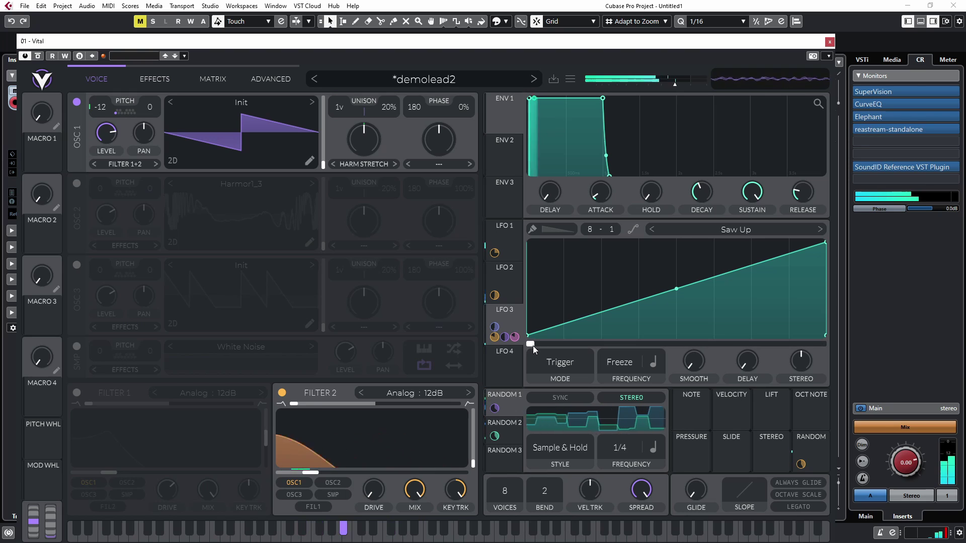
pyautogui.moveTo(532, 344); pyautogui.dragTo(761, 348)
pyautogui.moveTo(769, 347)
pyautogui.mouseDown()
pyautogui.moveTo(792, 345)
pyautogui.moveTo(533, 345)
pyautogui.moveTo(538, 355)
pyautogui.moveTo(569, 343)
pyautogui.moveTo(657, 342)
pyautogui.moveTo(816, 318)
pyautogui.moveTo(766, 336)
pyautogui.moveTo(552, 367)
pyautogui.moveTo(752, 335)
pyautogui.moveTo(773, 344)
pyautogui.moveTo(581, 344)
pyautogui.mouseUp()
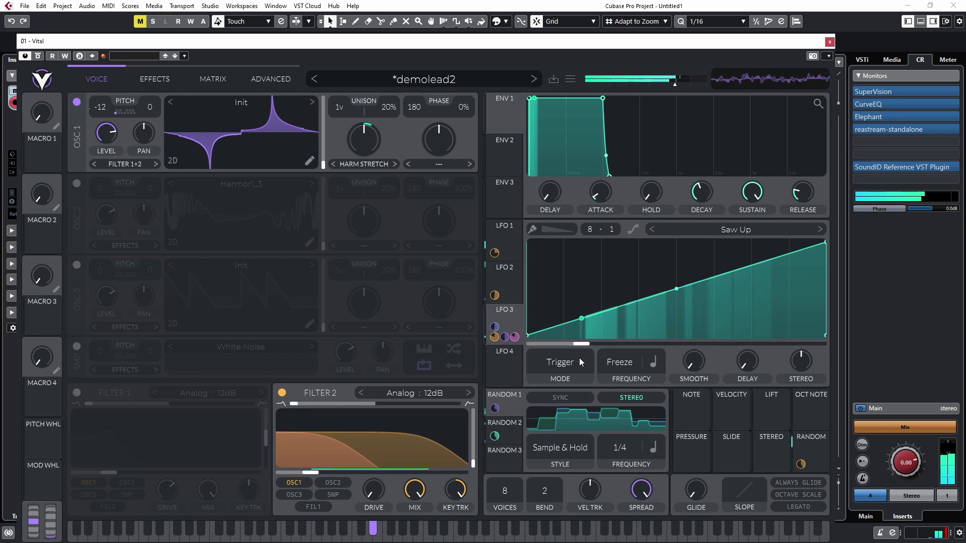
# - Select the Random 3 generator and open its style choices
pyautogui.click(518, 437)
pyautogui.click(516, 450)
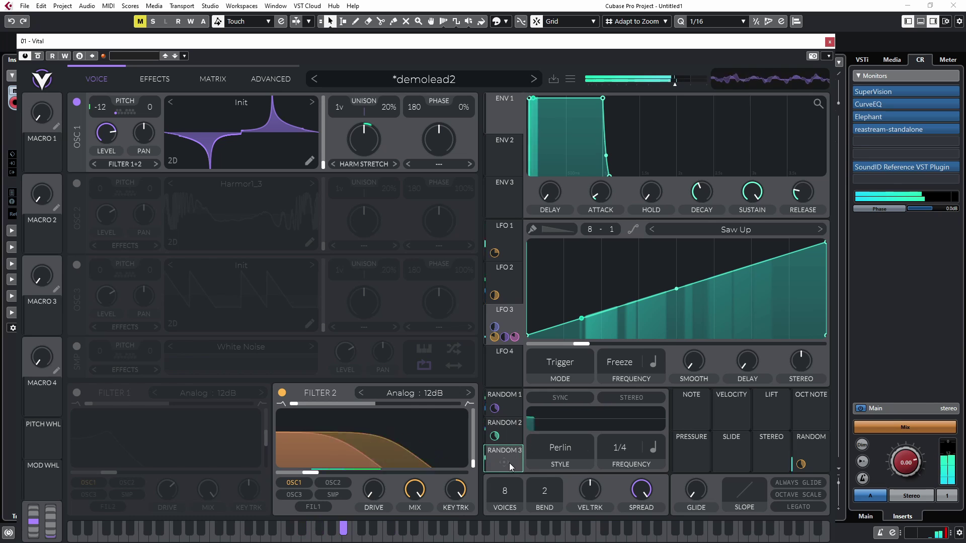
pyautogui.click(553, 447)
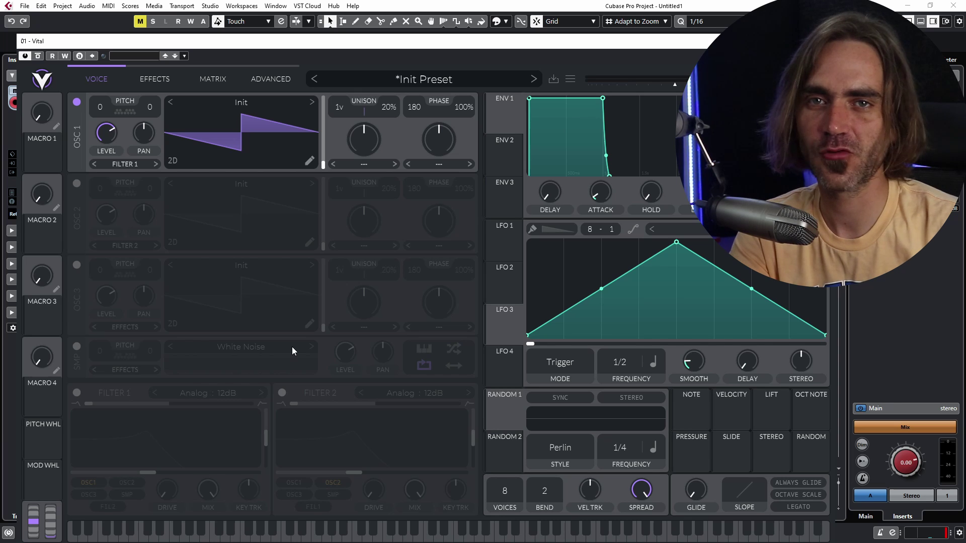
# - Enable Filter 1 and try the Ladder type with its 12dB, Notch Blend, Notch Spread and B/P/N variants
pyautogui.click(77, 392)
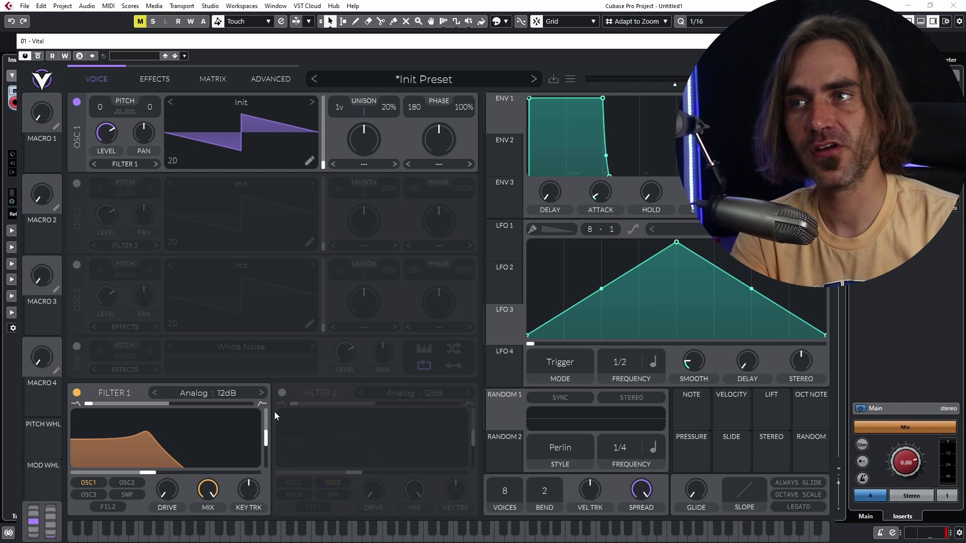
pyautogui.click(250, 391)
pyautogui.click(303, 420)
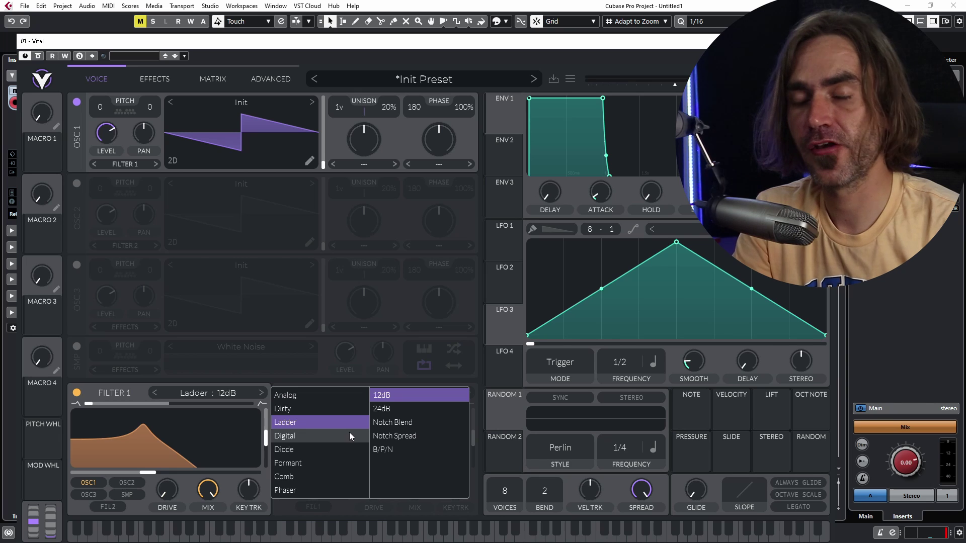
pyautogui.click(412, 424)
pyautogui.click(404, 440)
pyautogui.click(394, 448)
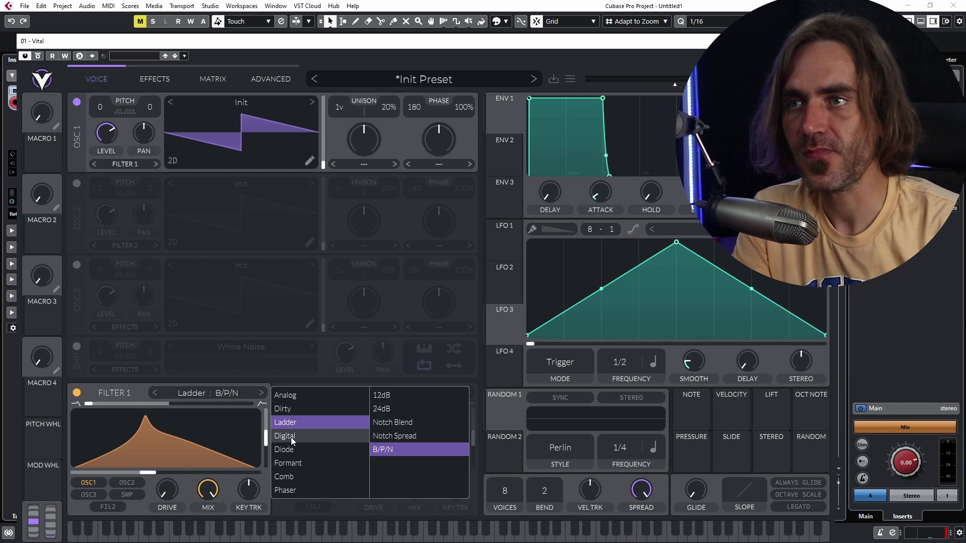
# - Try the Diode, Analog, Dirty and Digital types on Filter 1
pyautogui.click(285, 450)
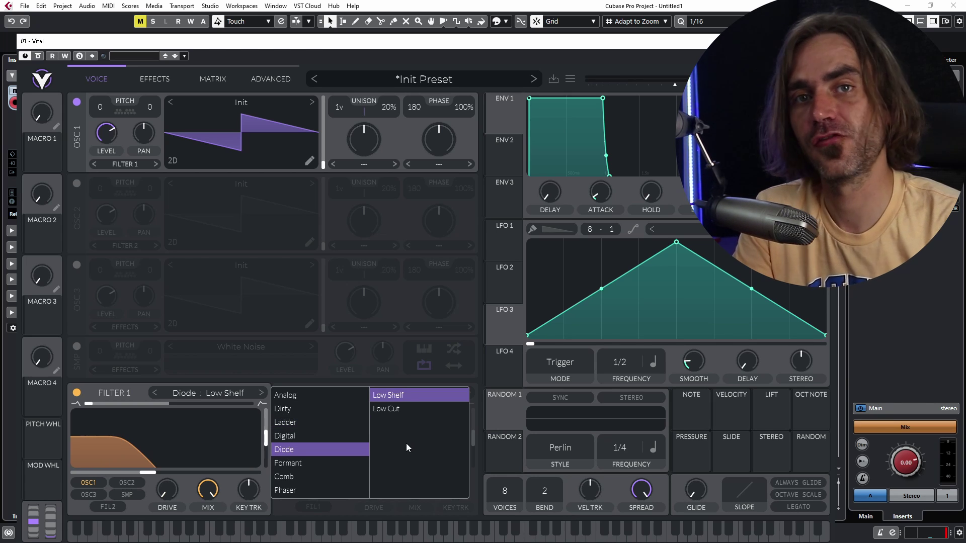
pyautogui.click(290, 395)
pyautogui.click(290, 412)
pyautogui.click(291, 395)
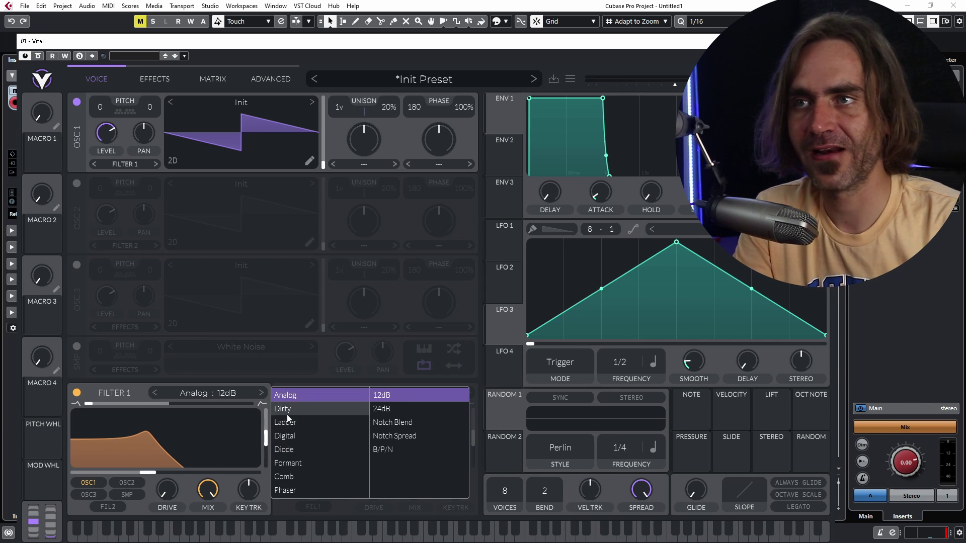
pyautogui.click(289, 409)
pyautogui.click(299, 436)
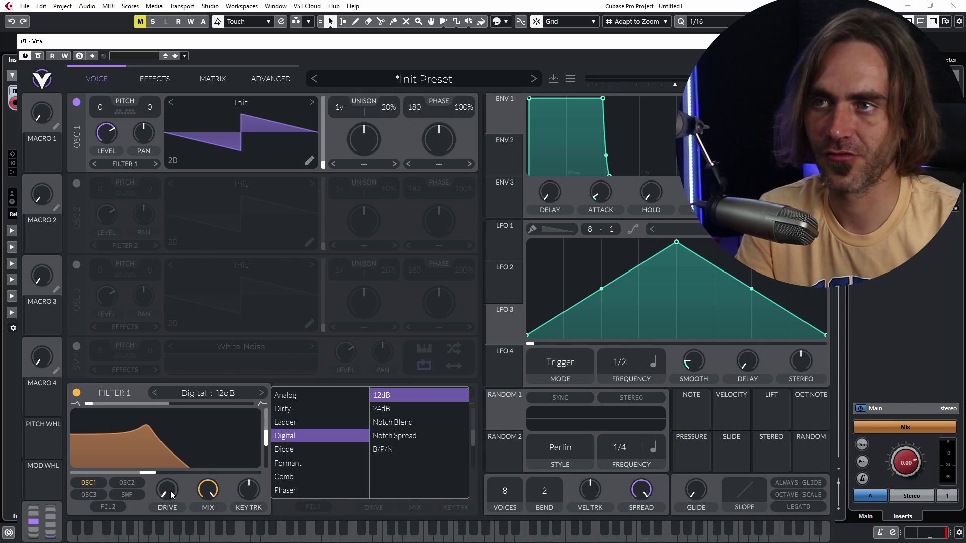
# - Try the Formant, Comb and Phaser types on Filter 1, raising the phaser's cutoff and testing its drive
pyautogui.click(347, 462)
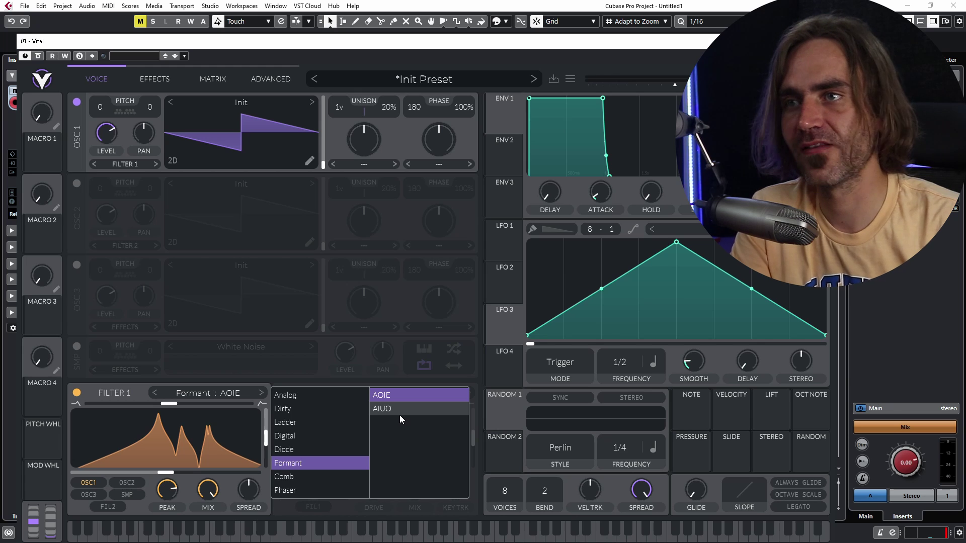
pyautogui.click(305, 476)
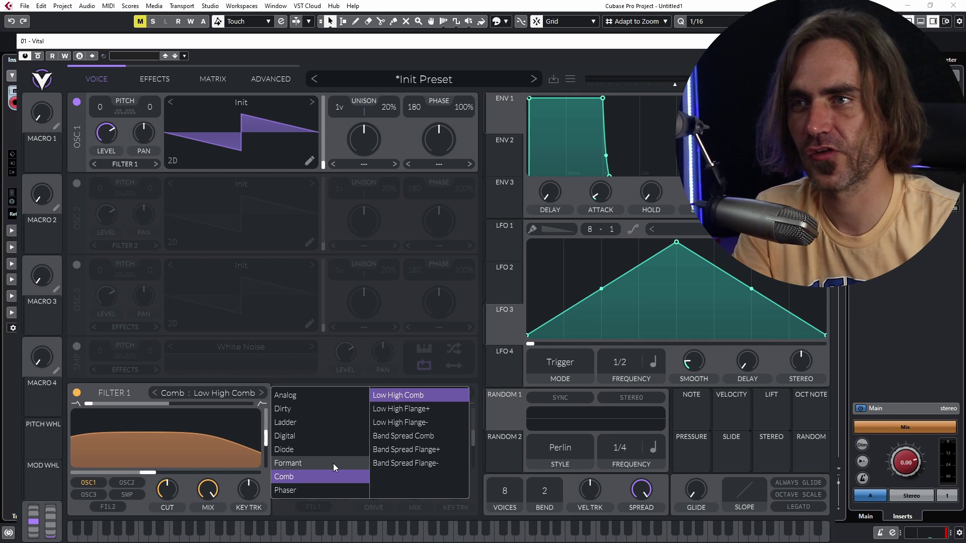
pyautogui.click(292, 491)
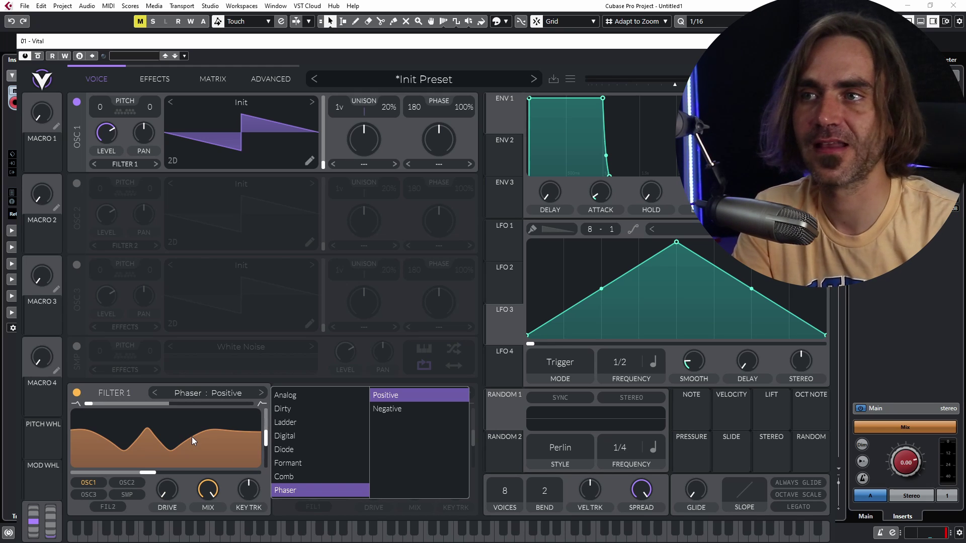
pyautogui.moveTo(148, 473); pyautogui.dragTo(181, 468)
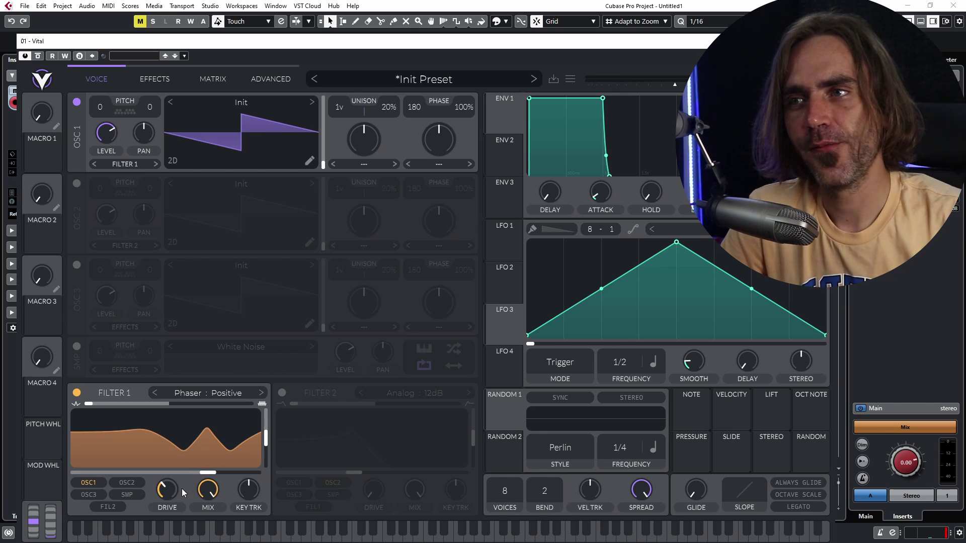
pyautogui.moveTo(167, 488); pyautogui.dragTo(169, 518)
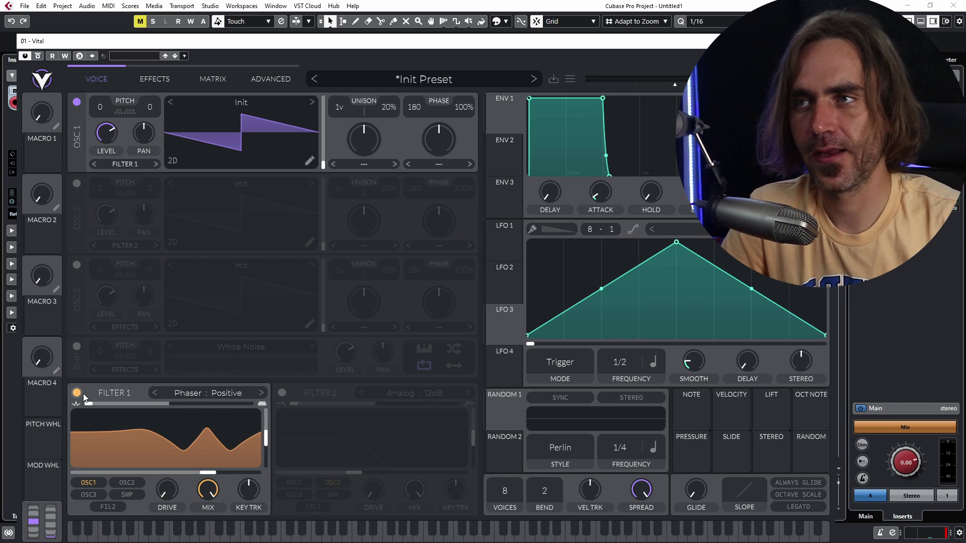
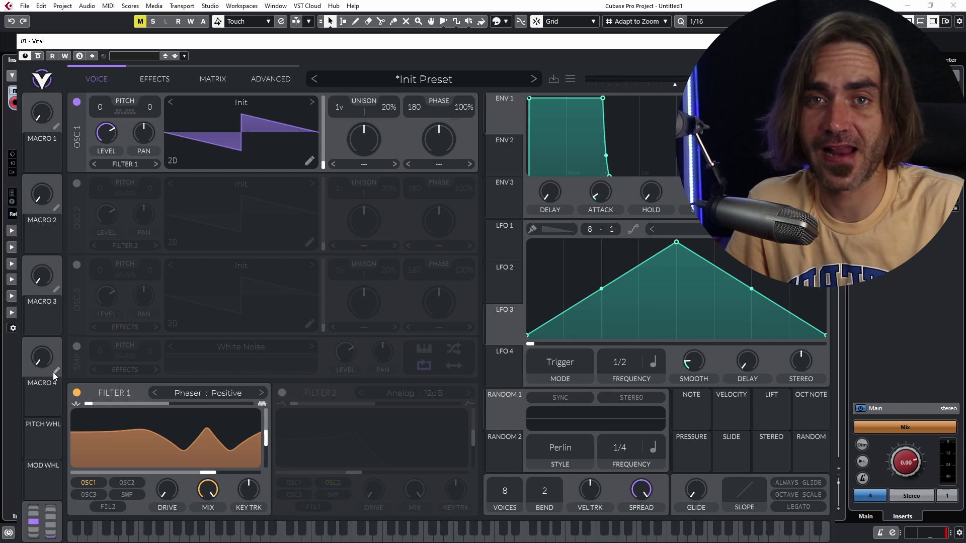
# - Set Filter 1 to Diode Low Shelf with higher resonance and a lower cutoff
pyautogui.click(194, 387)
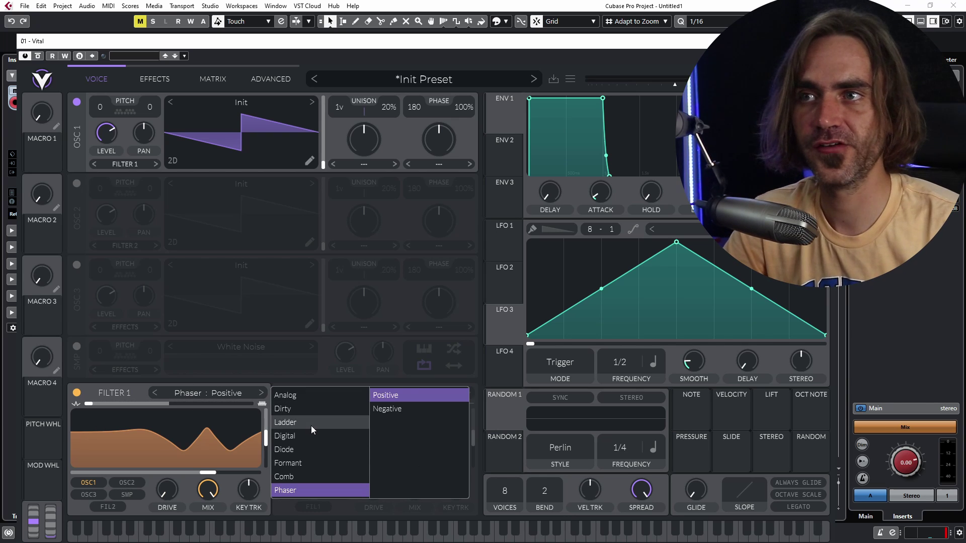
pyautogui.click(296, 449)
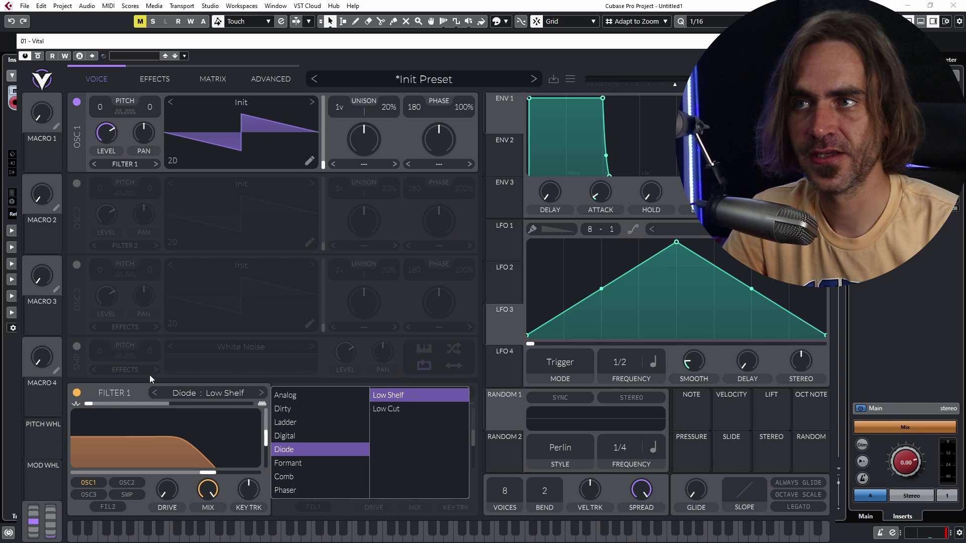
pyautogui.moveTo(265, 437)
pyautogui.mouseDown()
pyautogui.moveTo(275, 424)
pyautogui.moveTo(268, 427)
pyautogui.mouseUp()
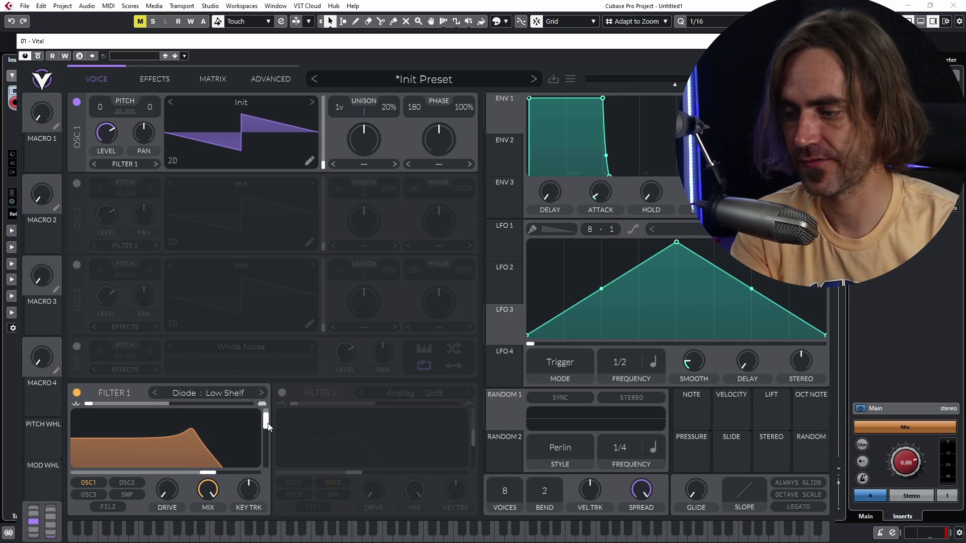
pyautogui.moveTo(213, 472); pyautogui.dragTo(156, 472)
# - Modulate Filter 1's cutoff with Envelope 2 and lower the base cutoff while notes play
pyautogui.click(505, 145)
pyautogui.moveTo(495, 168); pyautogui.dragTo(164, 473)
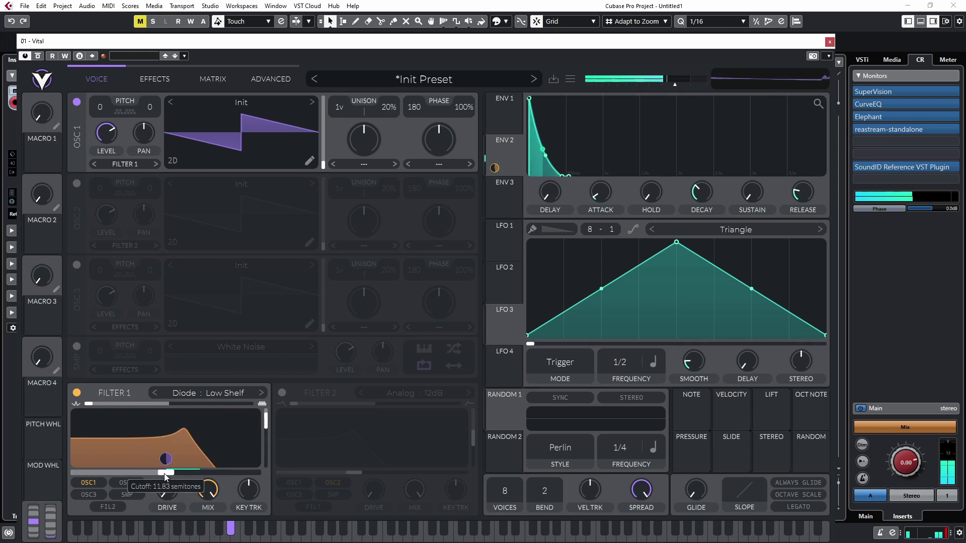
pyautogui.moveTo(229, 416); pyautogui.dragTo(144, 413)
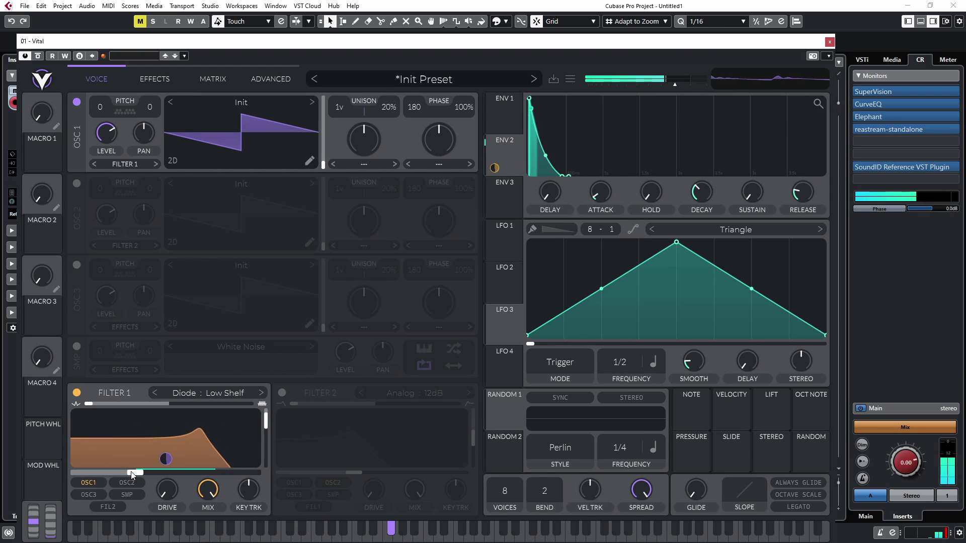
# - Raise the diode filter's drive to 20 dB, back it off, and raise it to 20 dB again for comparison
pyautogui.moveTo(171, 487)
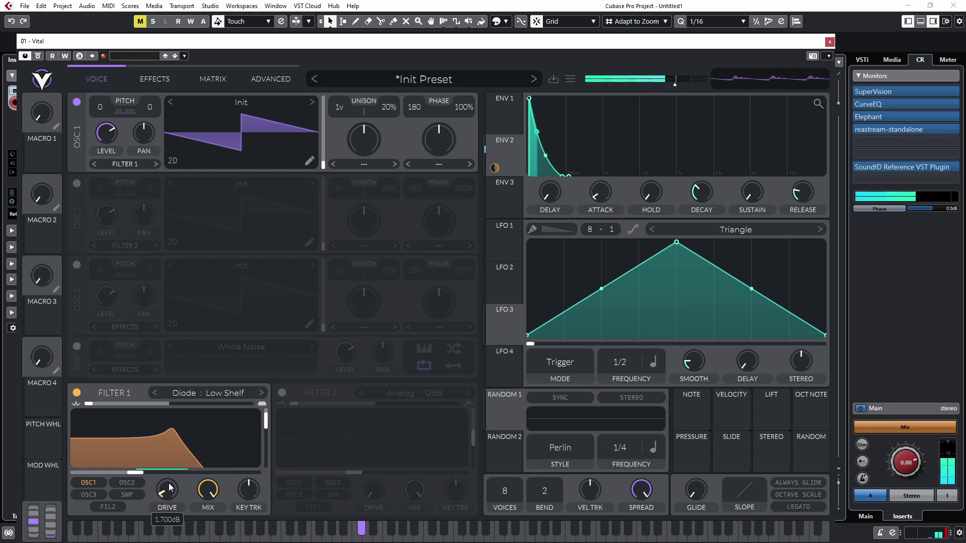
pyautogui.moveTo(171, 460); pyautogui.dragTo(191, 398)
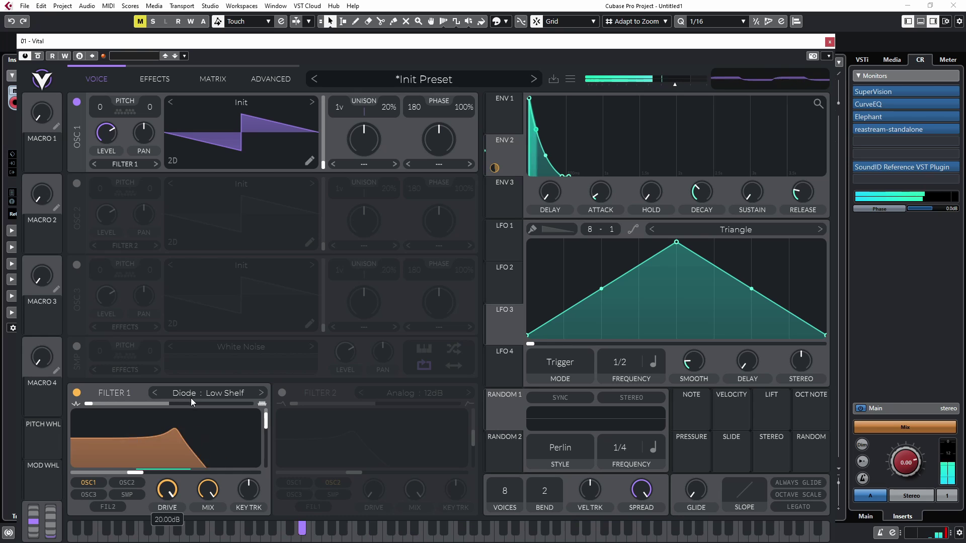
pyautogui.moveTo(191, 397); pyautogui.dragTo(166, 449)
pyautogui.moveTo(174, 403); pyautogui.dragTo(182, 369)
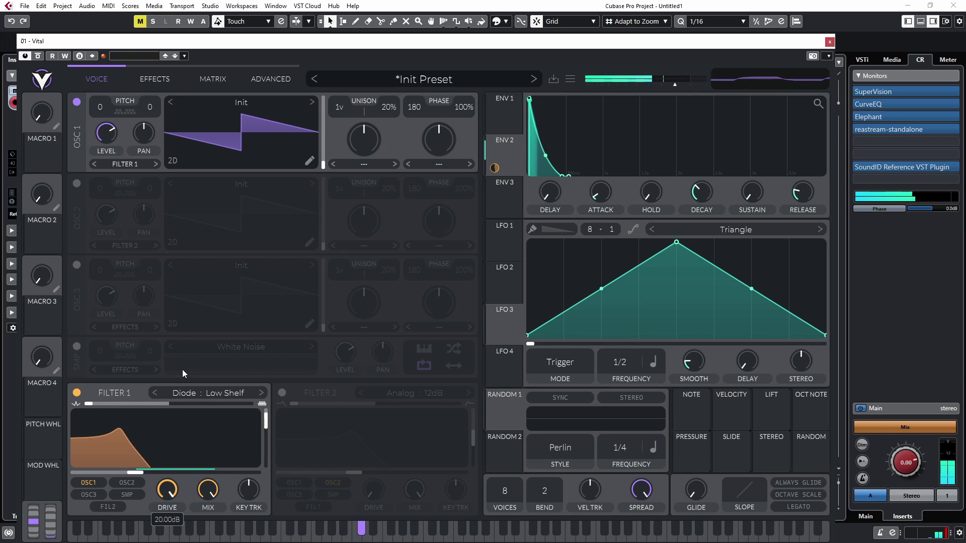
# - Try the Analog 24dB and Dirty 24dB types on Filter 1, testing the drive on each while notes play
pyautogui.click(204, 393)
pyautogui.click(402, 407)
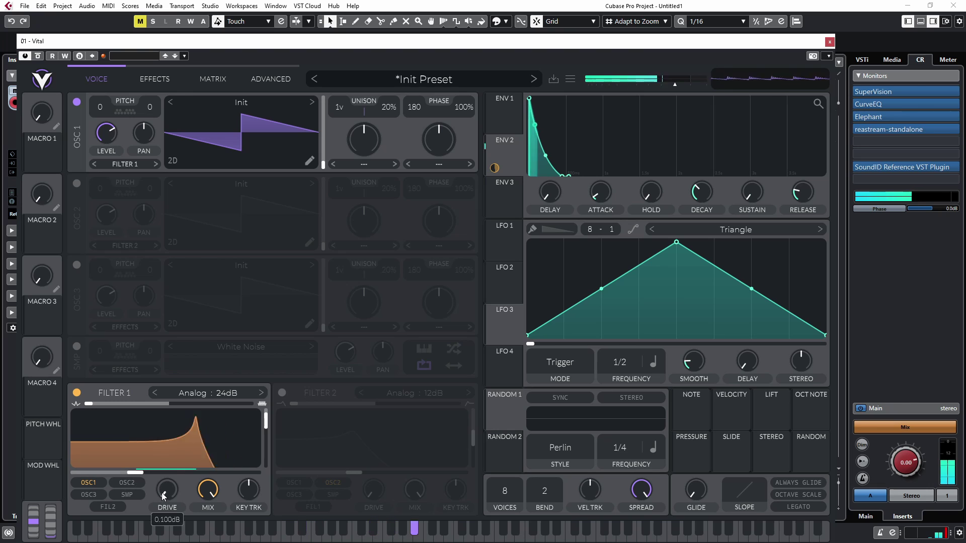
pyautogui.moveTo(161, 493)
pyautogui.mouseDown()
pyautogui.moveTo(176, 379)
pyautogui.moveTo(157, 424)
pyautogui.moveTo(153, 482)
pyautogui.mouseUp()
pyautogui.click(232, 392)
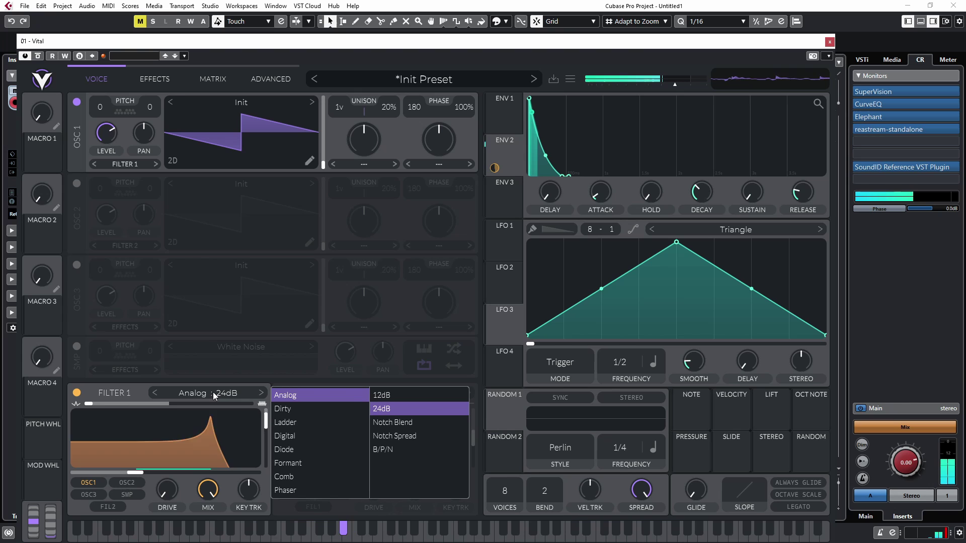
pyautogui.click(281, 408)
pyautogui.click(164, 442)
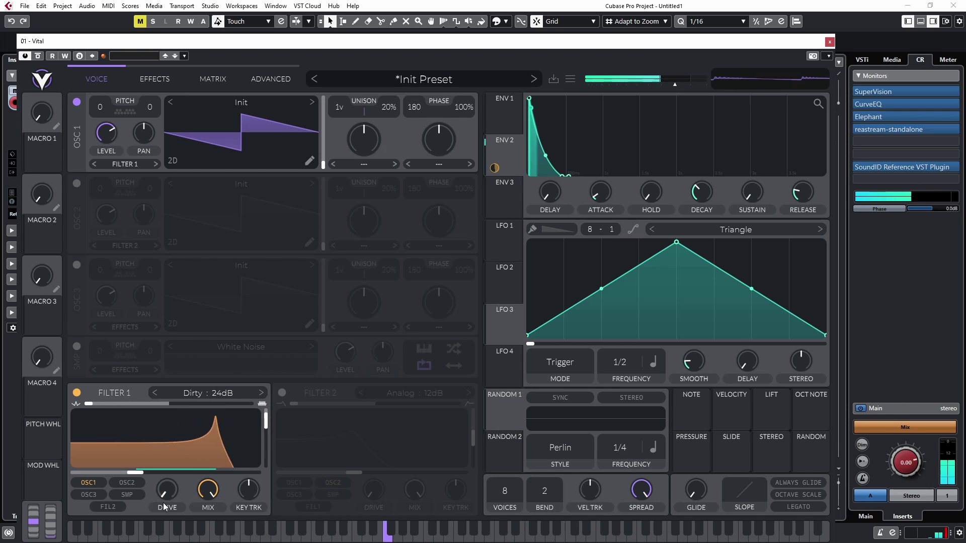
pyautogui.moveTo(164, 498); pyautogui.dragTo(173, 460)
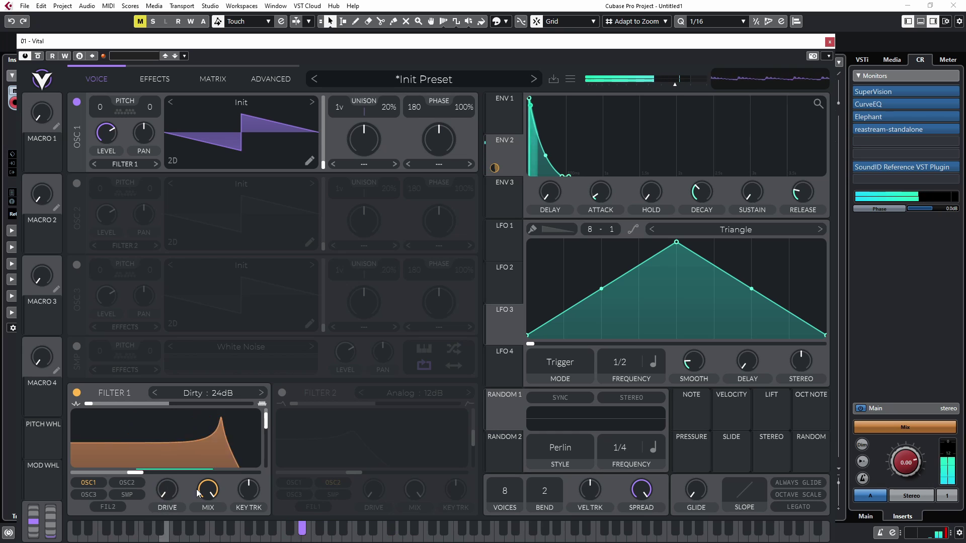
# - Compare the Ladder 24dB and Digital 24dB types on Filter 1 at 20 dB drive, and return the filter to Diode
pyautogui.click(214, 391)
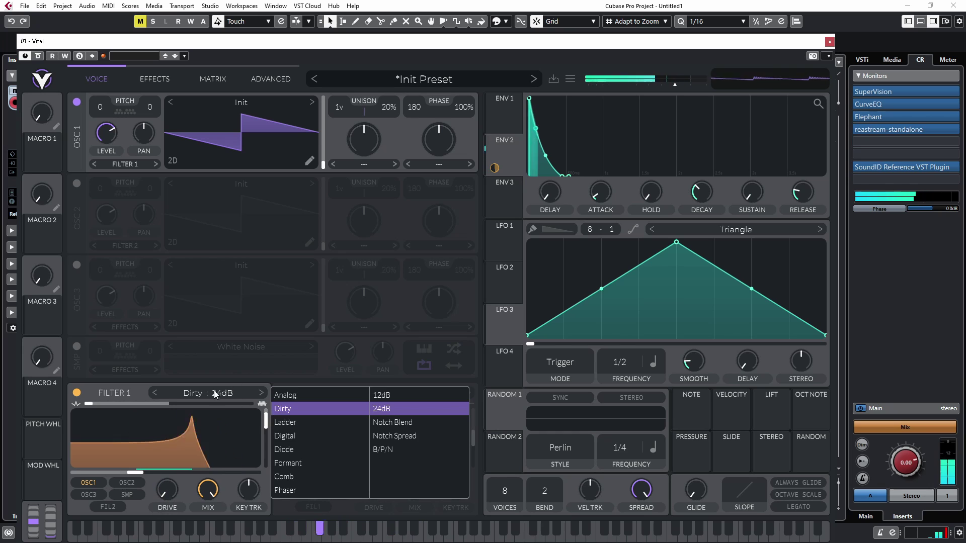
pyautogui.click(296, 427)
pyautogui.click(127, 462)
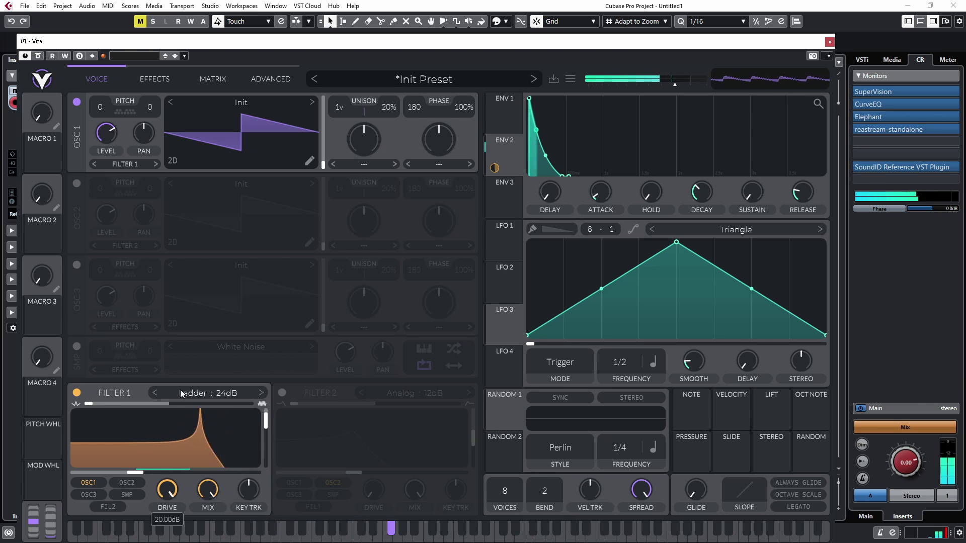
pyautogui.moveTo(179, 418); pyautogui.dragTo(161, 443)
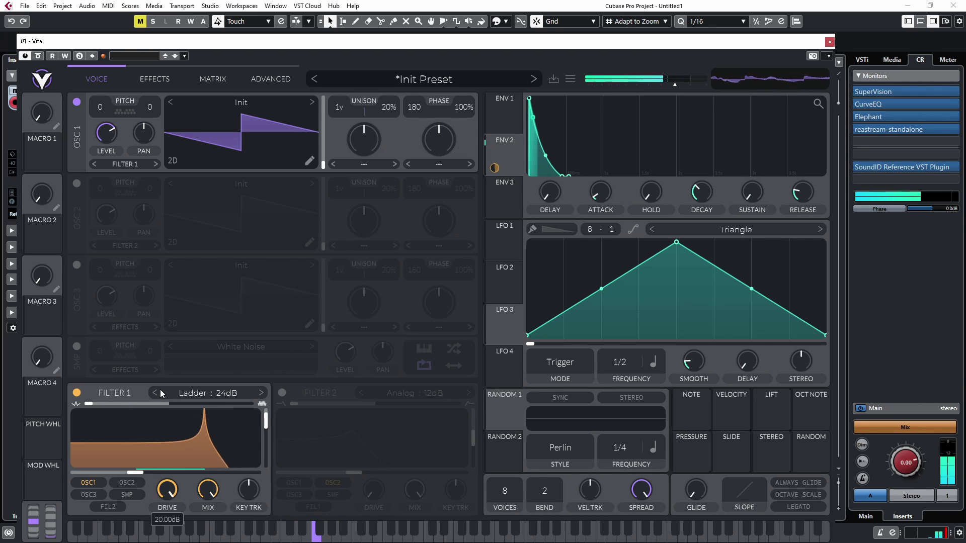
pyautogui.click(223, 396)
pyautogui.click(296, 439)
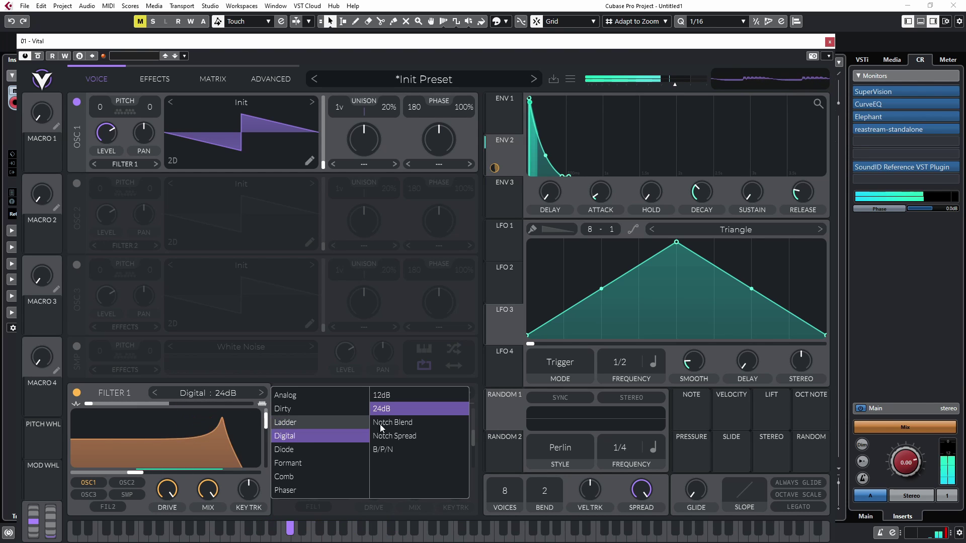
pyautogui.moveTo(171, 500)
pyautogui.mouseDown()
pyautogui.moveTo(164, 536)
pyautogui.moveTo(171, 483)
pyautogui.mouseUp()
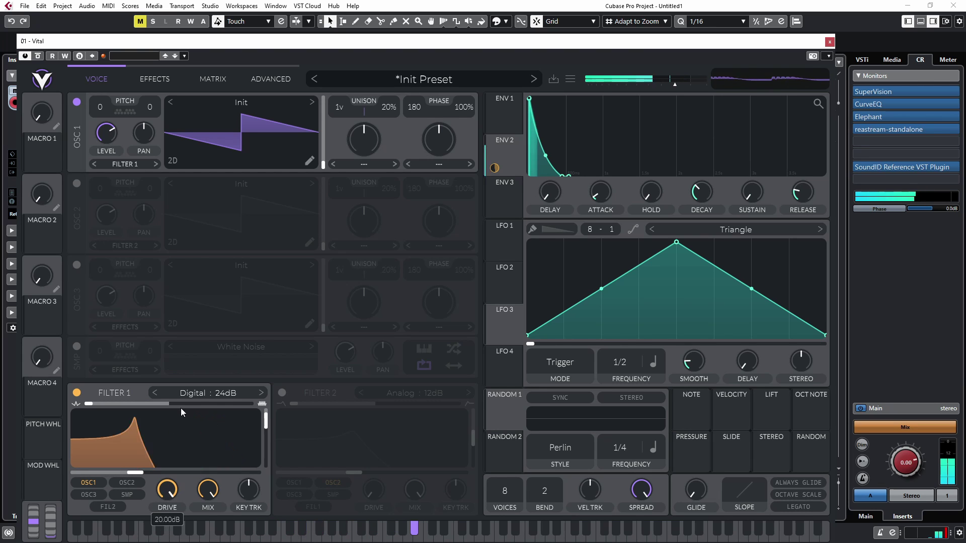
pyautogui.click(207, 393)
pyautogui.click(305, 448)
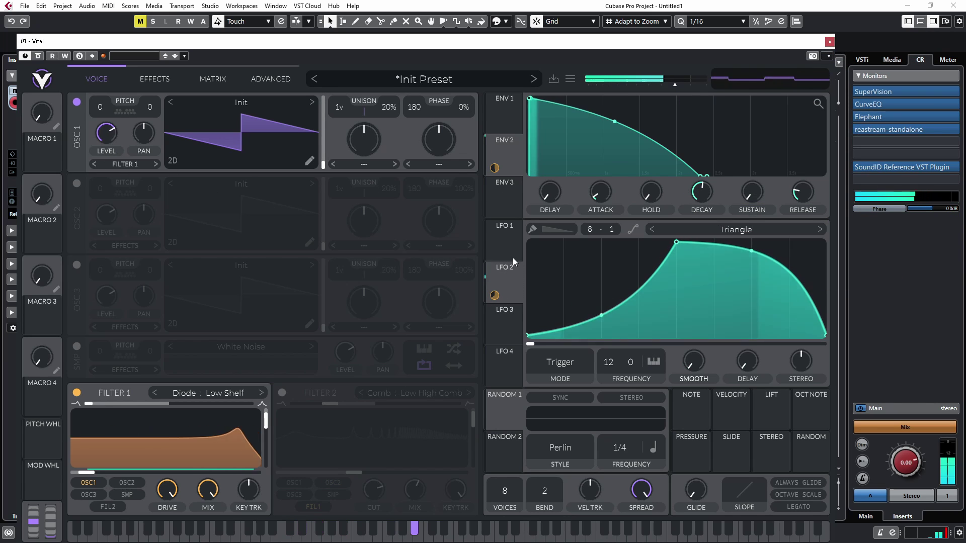
# - Modulate Osc 1's phase with LFO 2 and turn on Osc 2 at a very low level
pyautogui.moveTo(494, 295); pyautogui.dragTo(423, 108)
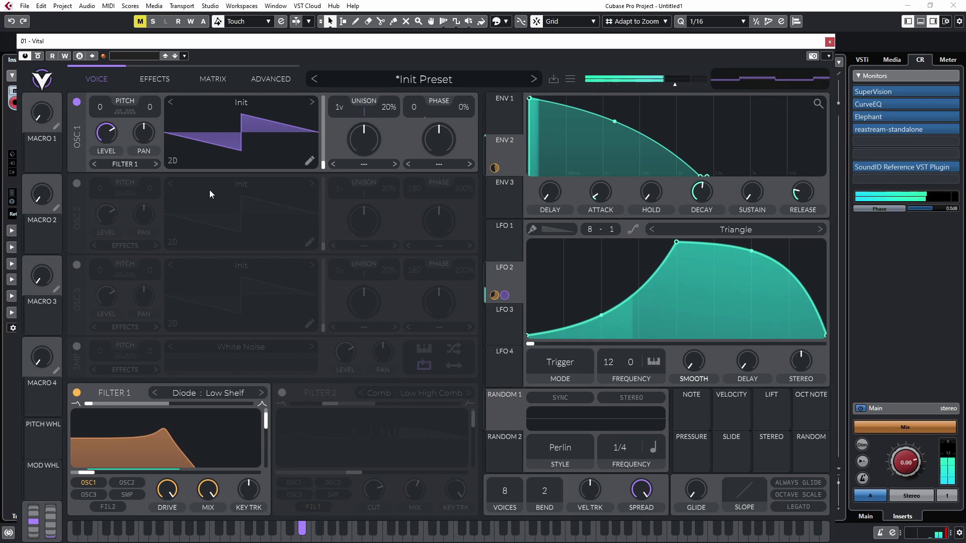
pyautogui.click(274, 225)
pyautogui.moveTo(106, 215); pyautogui.dragTo(89, 241)
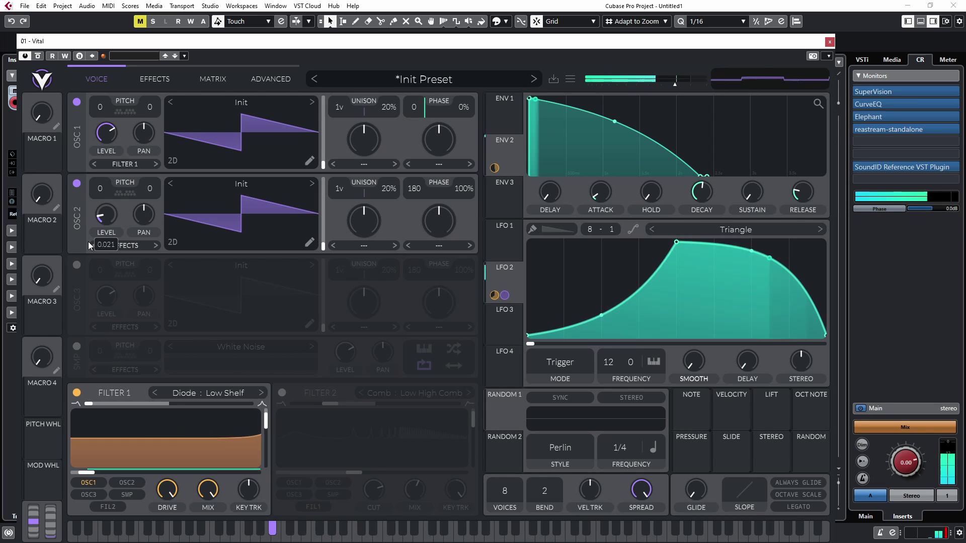
# - Set Osc 1 to FM <- Osc 2, raise the FM amount, and set Osc 2's phase randomization to 0%
pyautogui.click(438, 164)
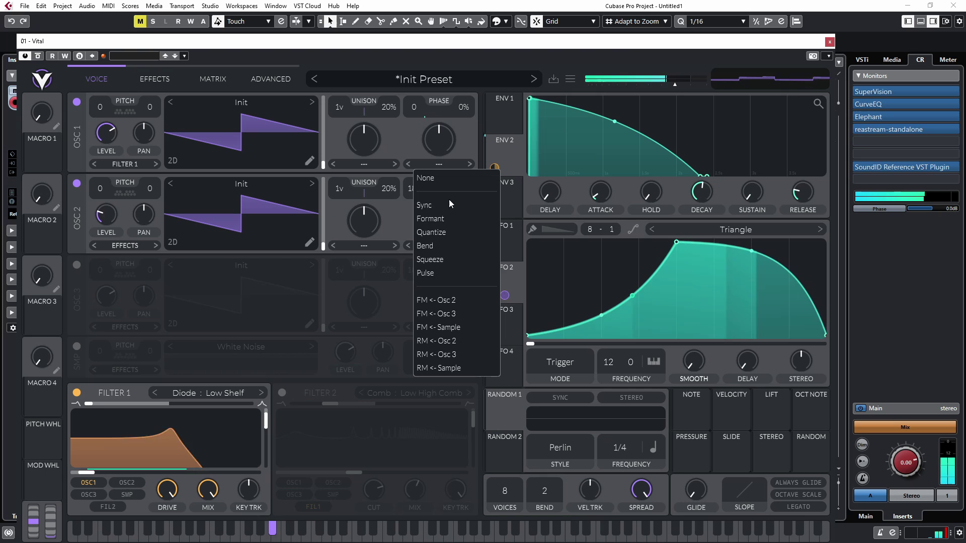
pyautogui.click(430, 298)
pyautogui.scroll(2, 437, 143)
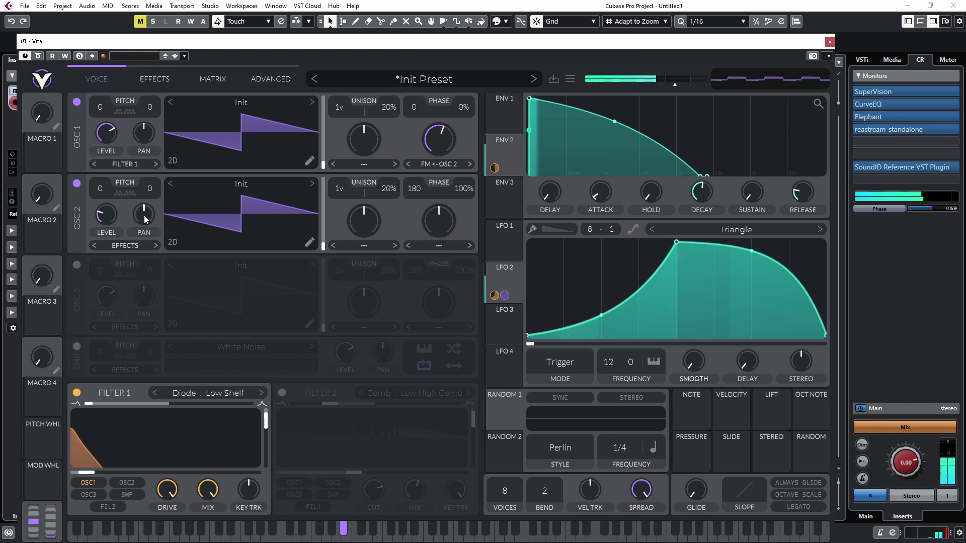
pyautogui.moveTo(464, 188); pyautogui.dragTo(463, 287)
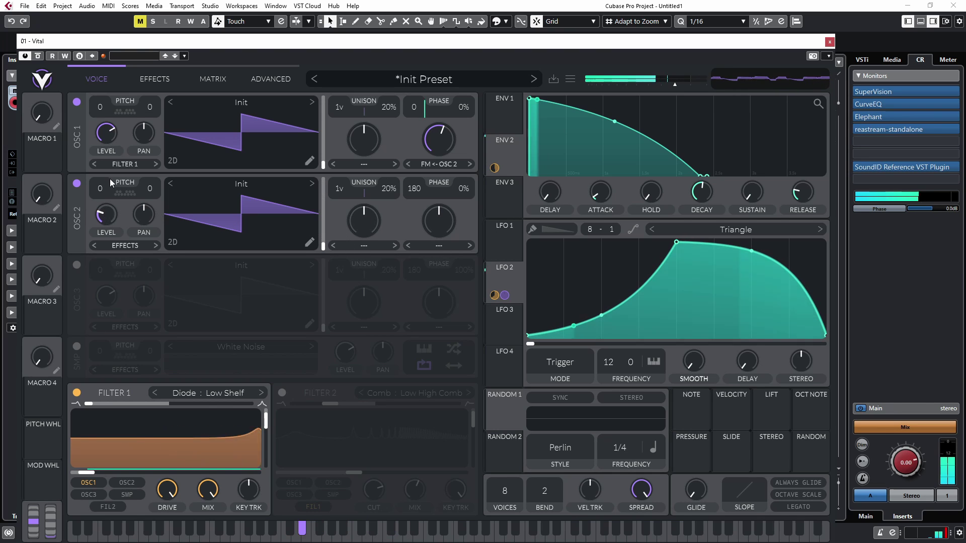
# - Enable the Chorus effect, set its frequency to Freeze, and narrow its filter by raising the cutoff and reducing the spread
pyautogui.click(160, 80)
pyautogui.click(86, 105)
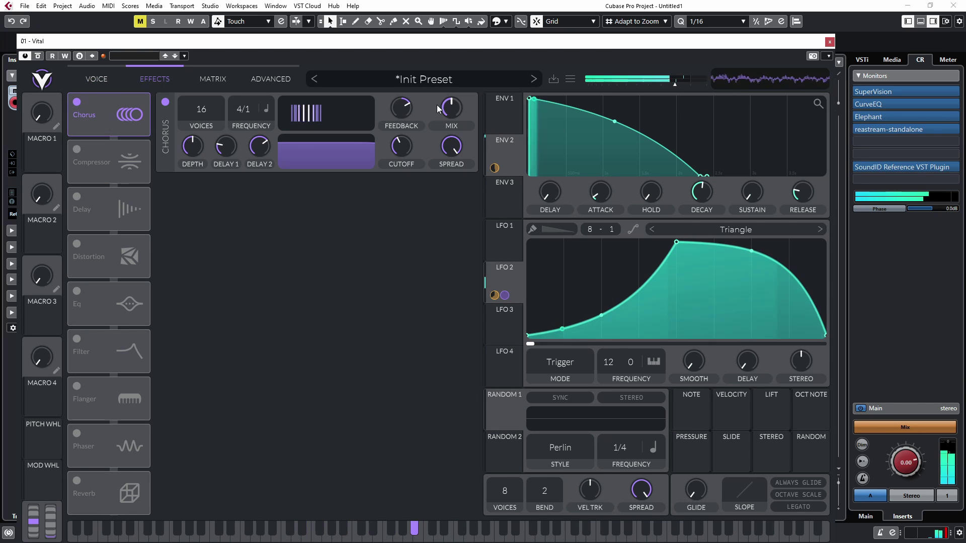
pyautogui.moveTo(243, 109); pyautogui.dragTo(246, 146)
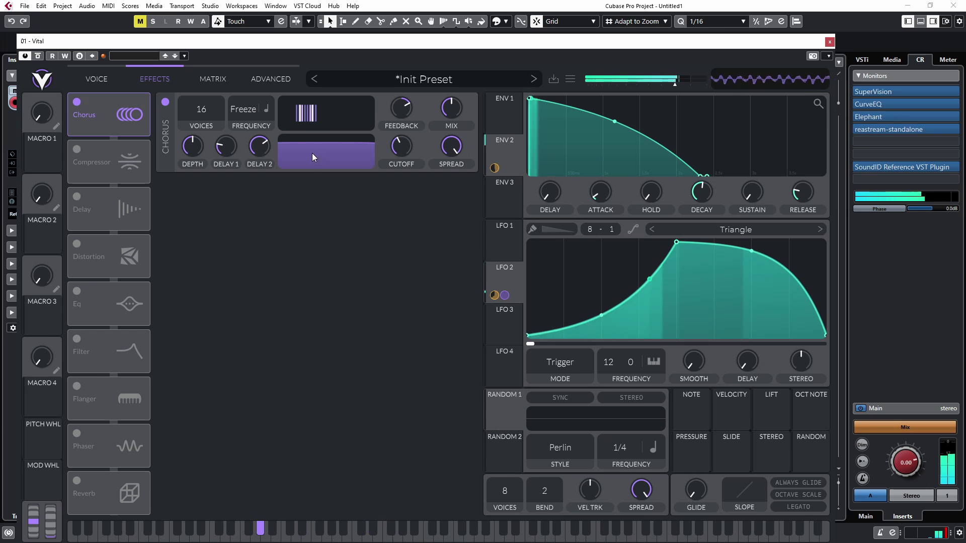
pyautogui.moveTo(312, 153); pyautogui.dragTo(331, 174)
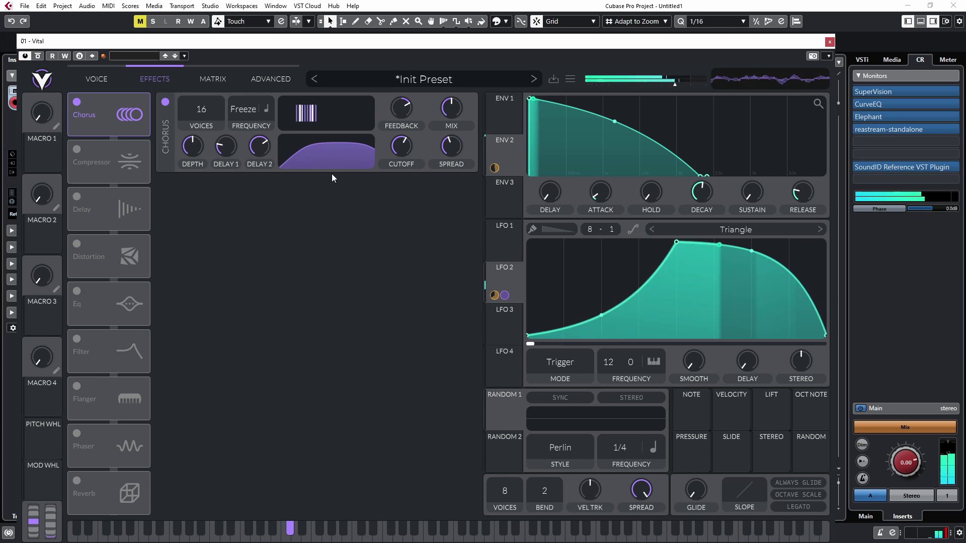
pyautogui.click(106, 78)
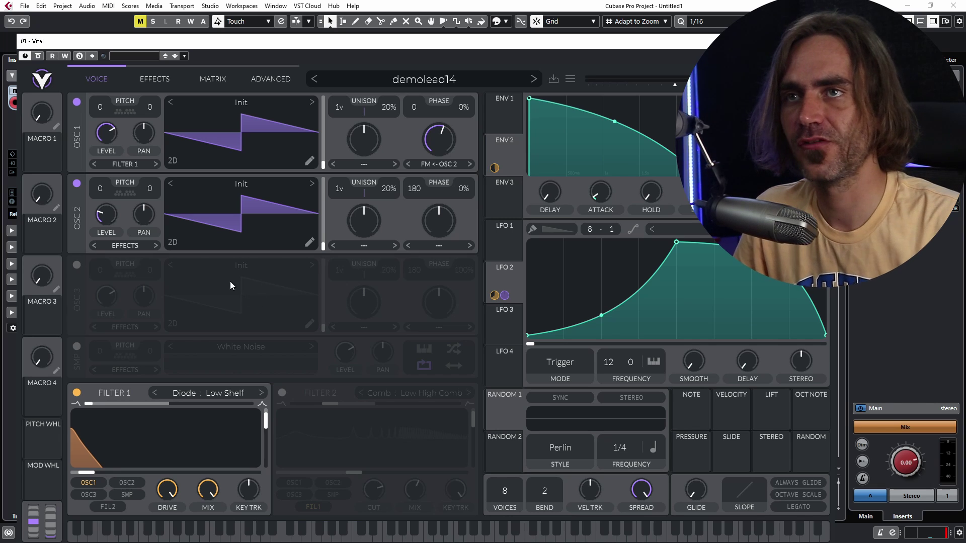
# - Shape LFO 1 into a rising ramp in Sync mode at 6.408 secs and modulate Osc 1's FM amount with it
pyautogui.click(498, 261)
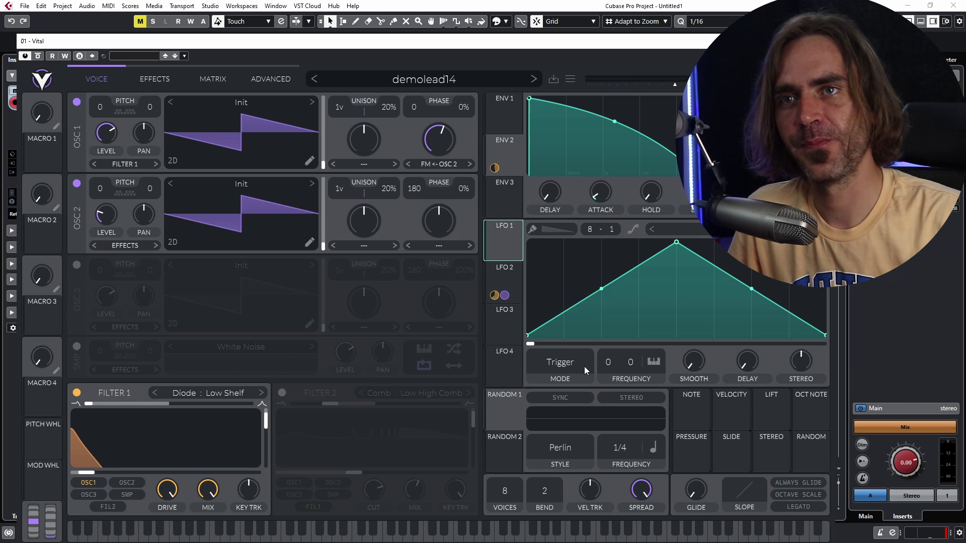
pyautogui.click(652, 362)
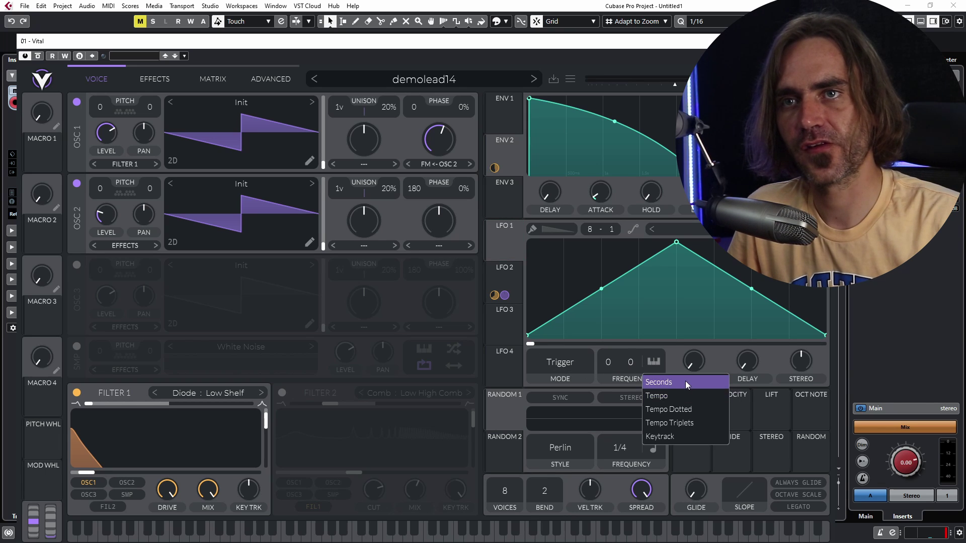
pyautogui.click(686, 382)
pyautogui.moveTo(683, 247); pyautogui.dragTo(826, 244)
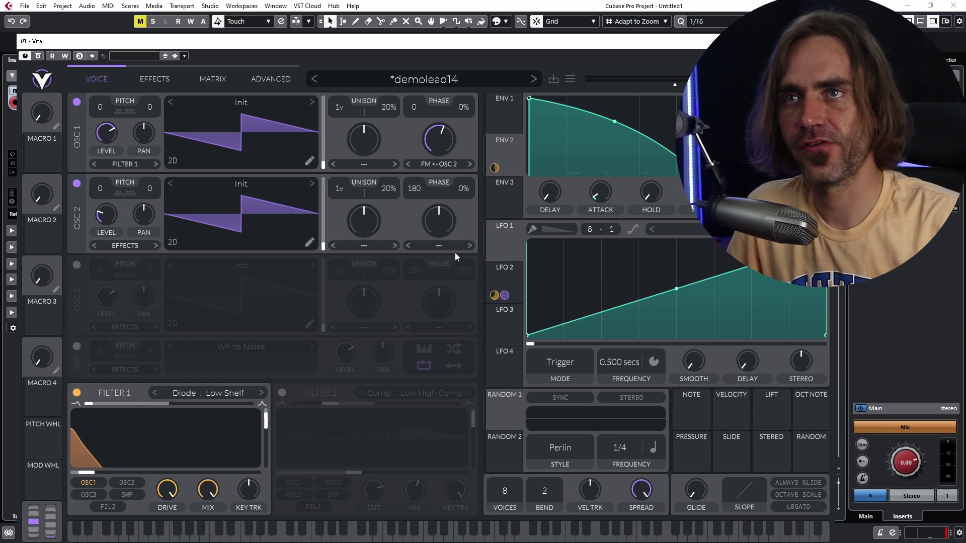
pyautogui.moveTo(494, 253); pyautogui.dragTo(442, 146)
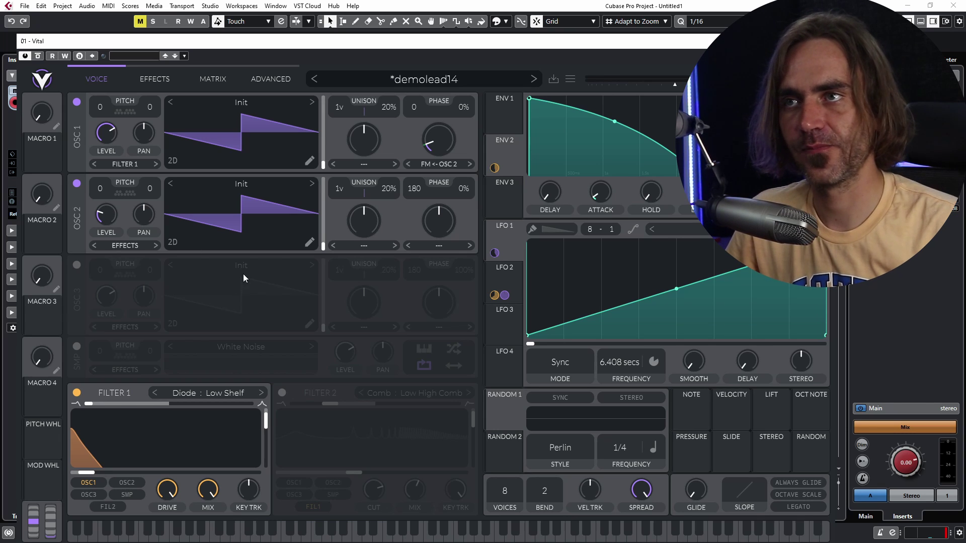
# - Resynthesize the preset into Osc 3's wavetable and enable Osc 3 alone, with Osc 1, Osc 2 and Filter 1 turned off
pyautogui.rightClick(228, 302)
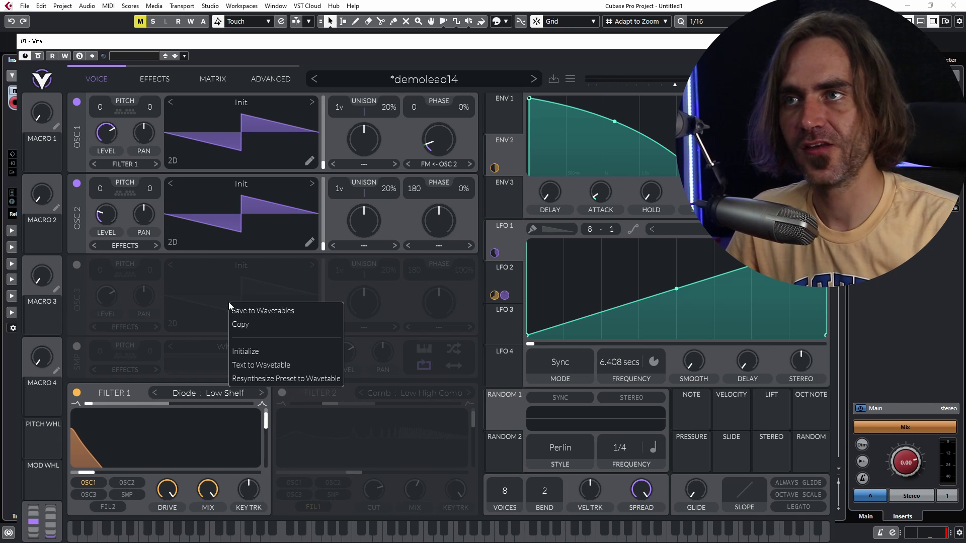
pyautogui.click(267, 379)
pyautogui.click(77, 184)
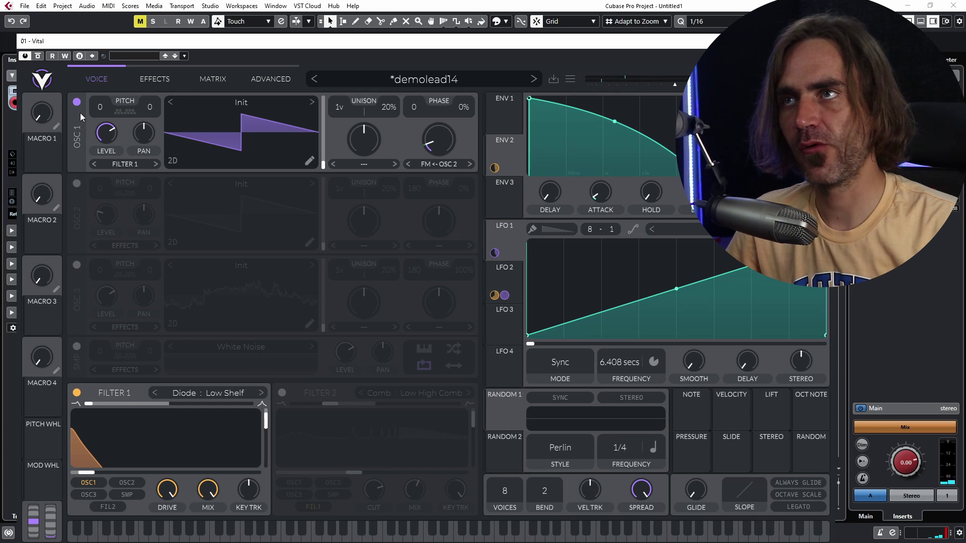
pyautogui.click(77, 102)
pyautogui.click(76, 265)
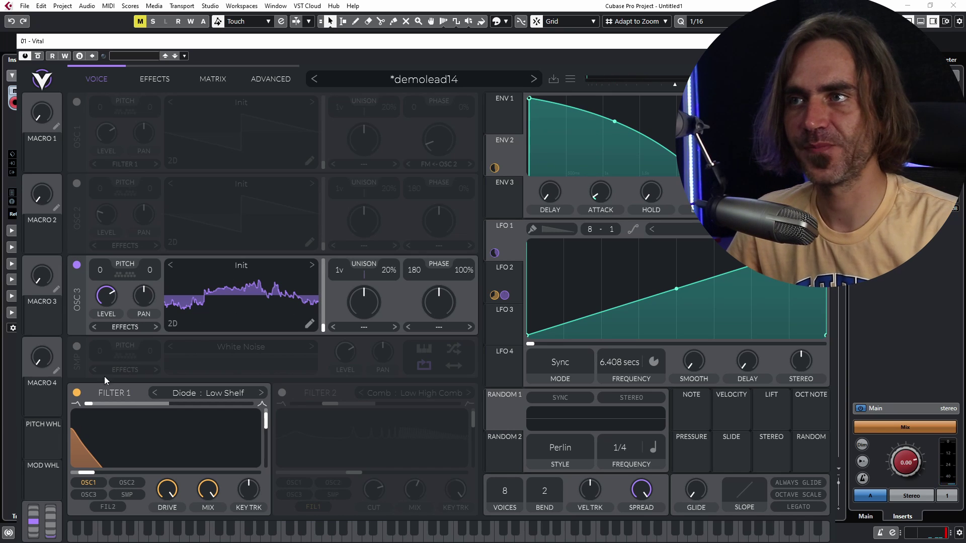
pyautogui.click(77, 393)
pyautogui.click(155, 79)
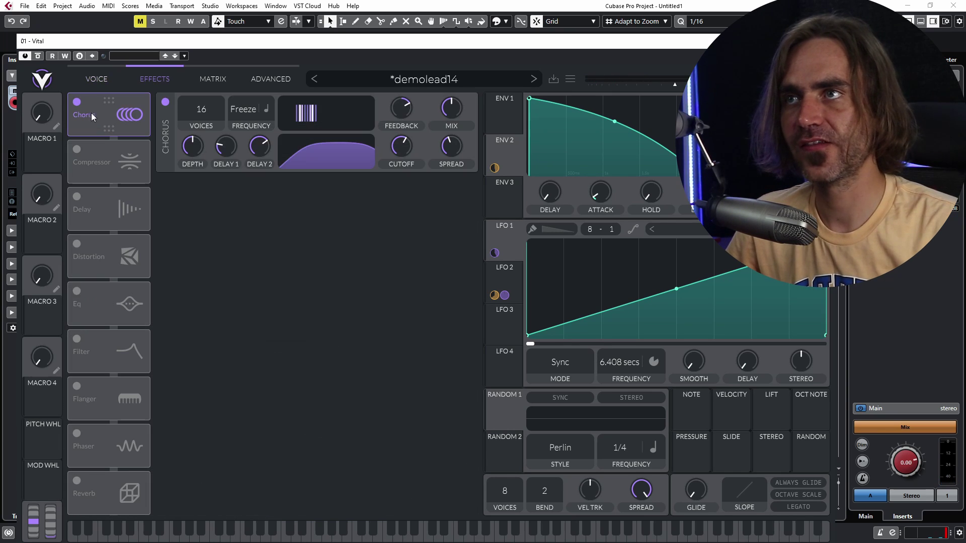
pyautogui.click(101, 79)
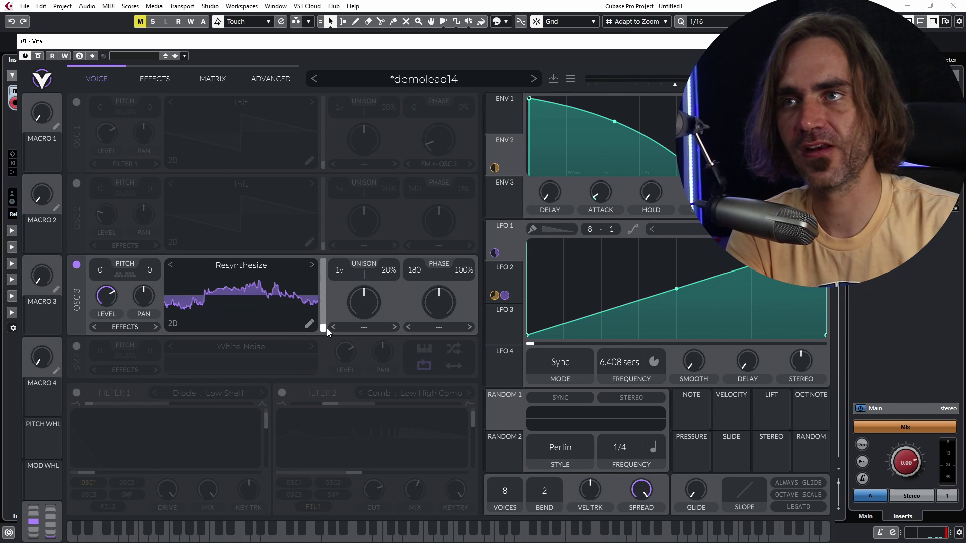
# - Nudge Osc 3's wavetable position up and remove its Random modulation
pyautogui.moveTo(327, 330)
pyautogui.mouseDown()
pyautogui.moveTo(334, 296)
pyautogui.moveTo(322, 342)
pyautogui.moveTo(327, 258)
pyautogui.moveTo(323, 324)
pyautogui.mouseUp()
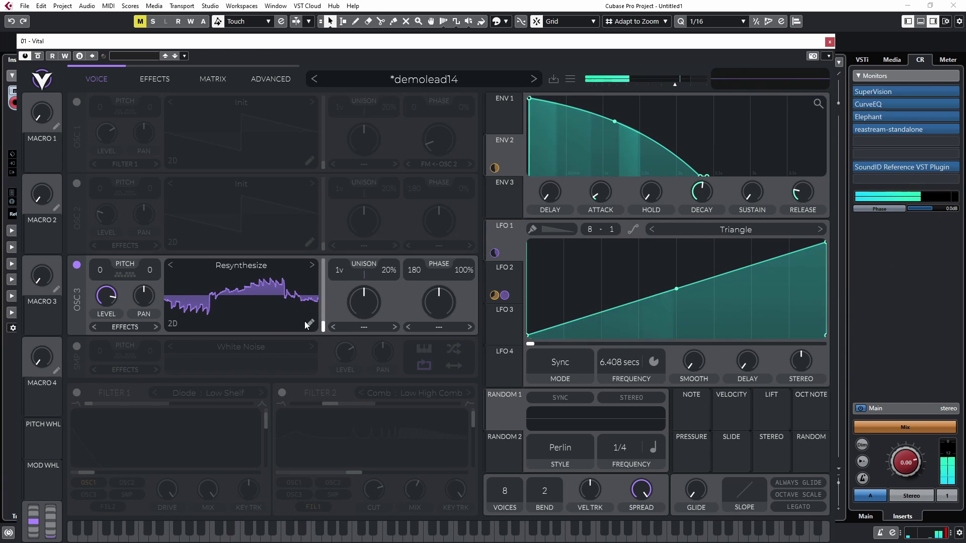
pyautogui.moveTo(309, 299)
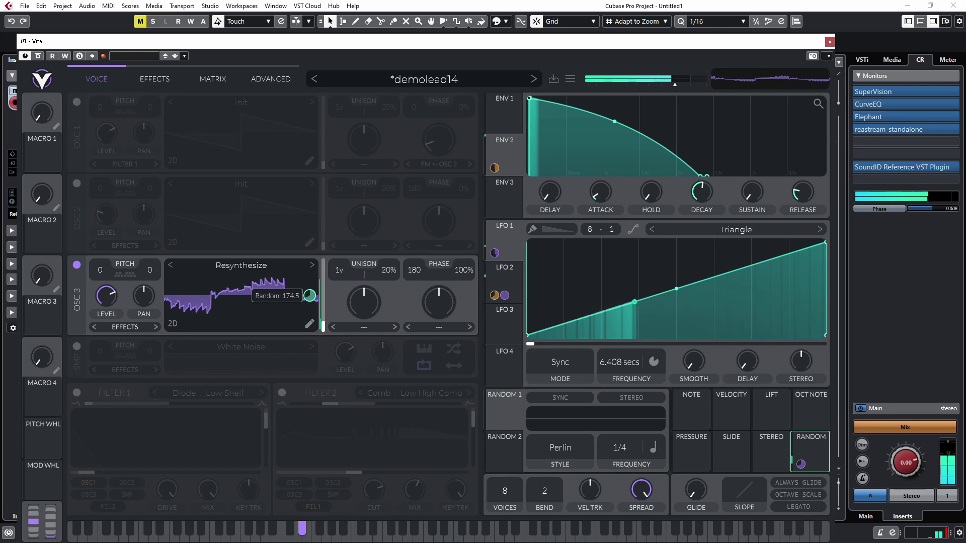
pyautogui.rightClick(309, 299)
pyautogui.click(309, 299)
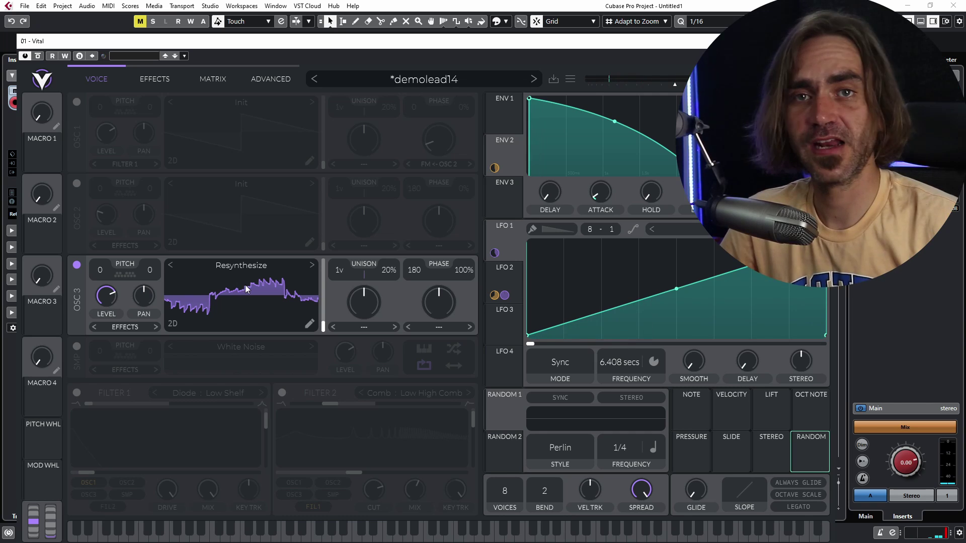
# - Save Osc 3's resynthesized waveform to the wavetables as demolead14
pyautogui.rightClick(204, 289)
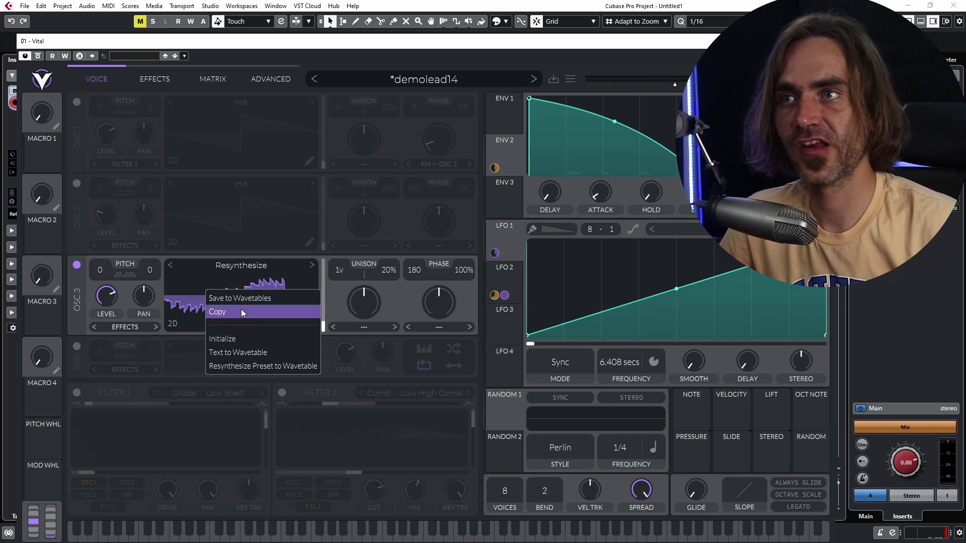
pyautogui.click(249, 298)
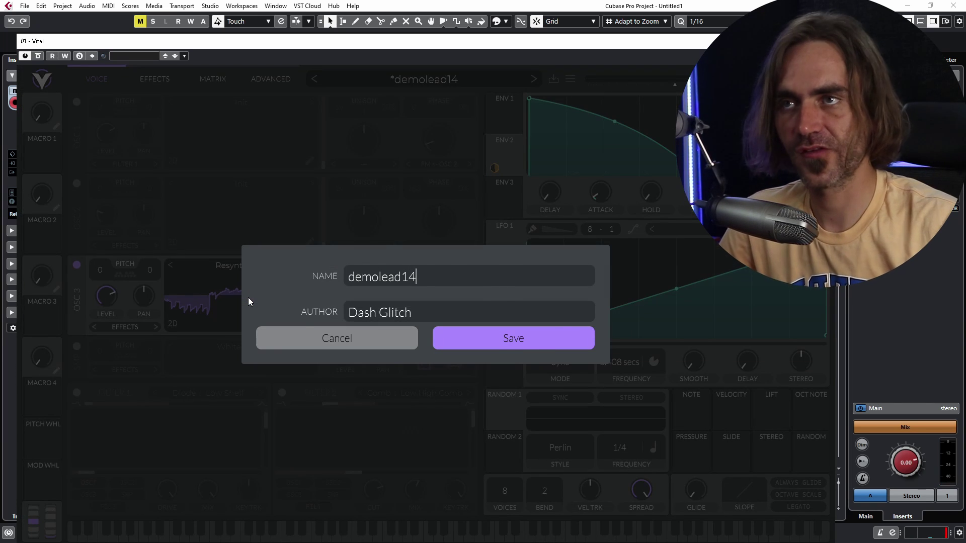
pyautogui.press('Return')
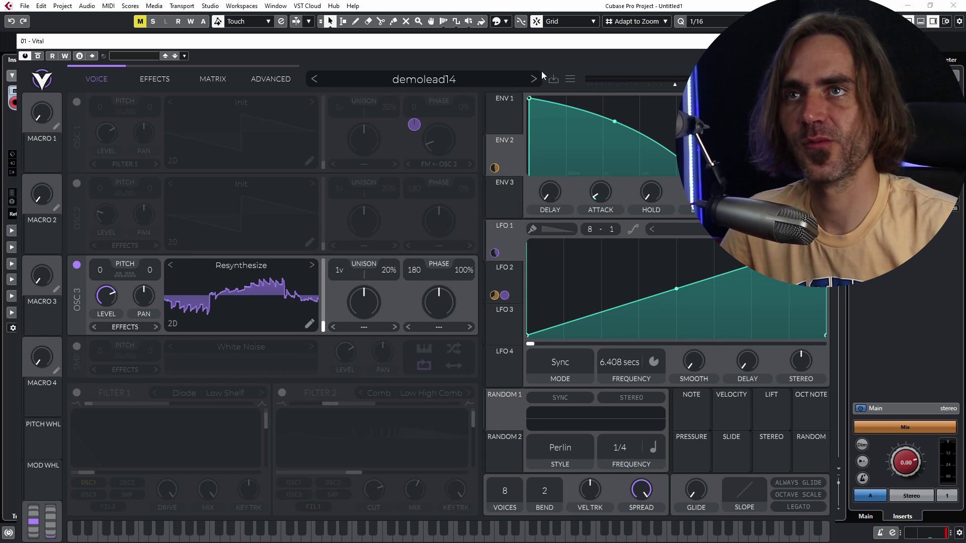
# - Initialize the preset and load the demolead14 wavetable into Osc 1
pyautogui.rightClick(438, 78)
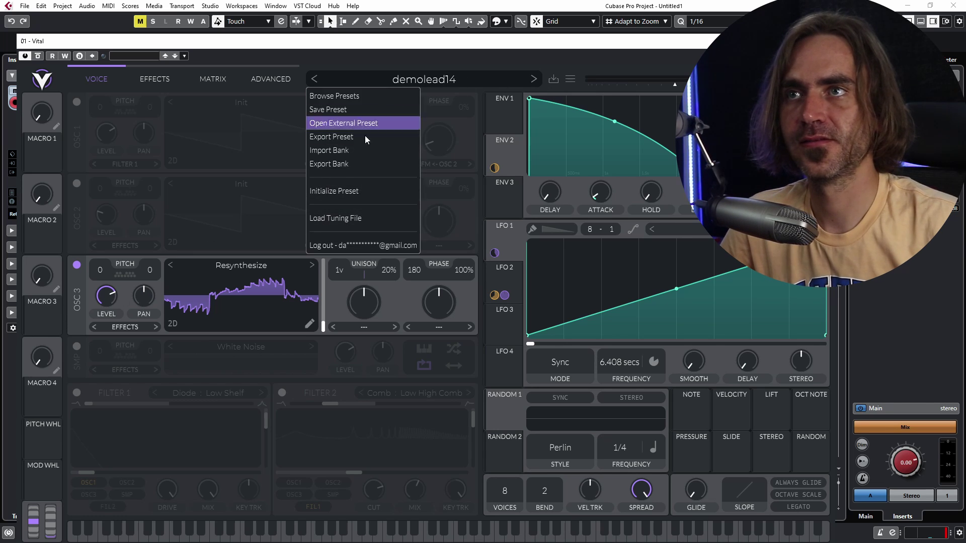
pyautogui.click(333, 188)
pyautogui.click(234, 104)
pyautogui.click(375, 110)
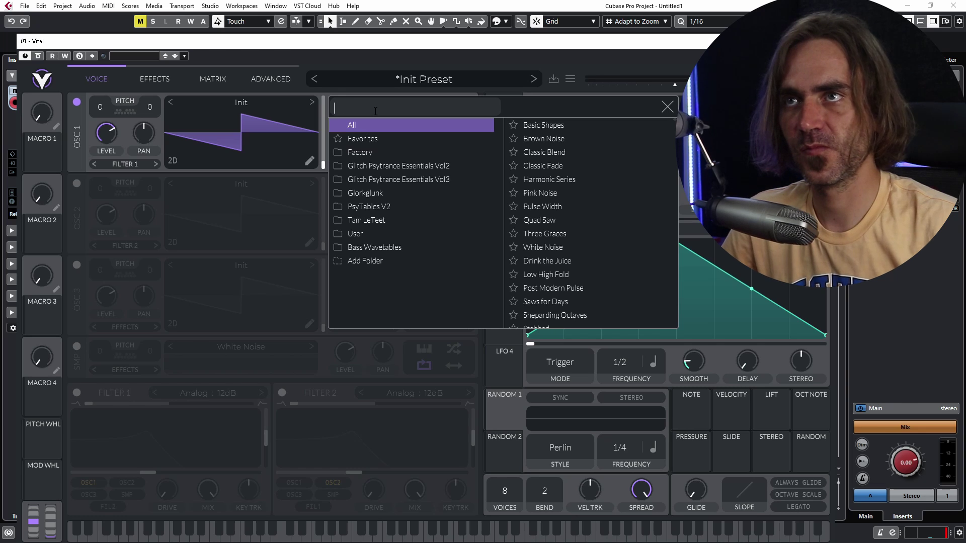
pyautogui.write('demol')
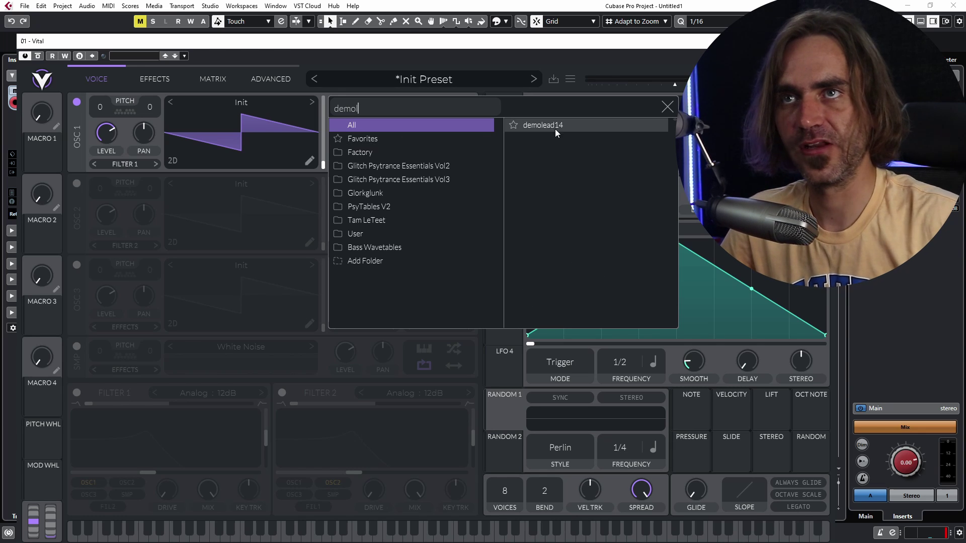
pyautogui.click(578, 125)
pyautogui.click(667, 107)
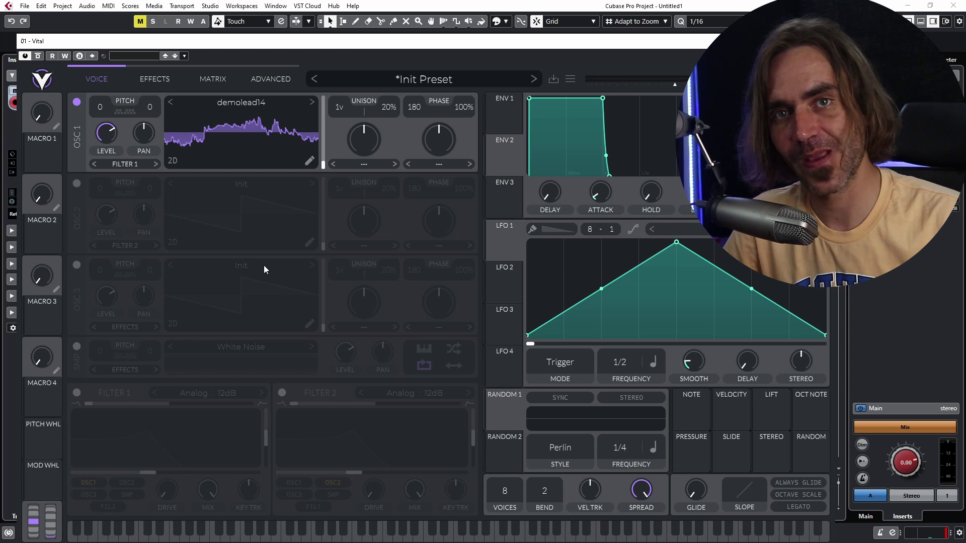
# - Open Osc 1's wavetable for editing and set the Audio File Source's window size to 512
pyautogui.click(312, 159)
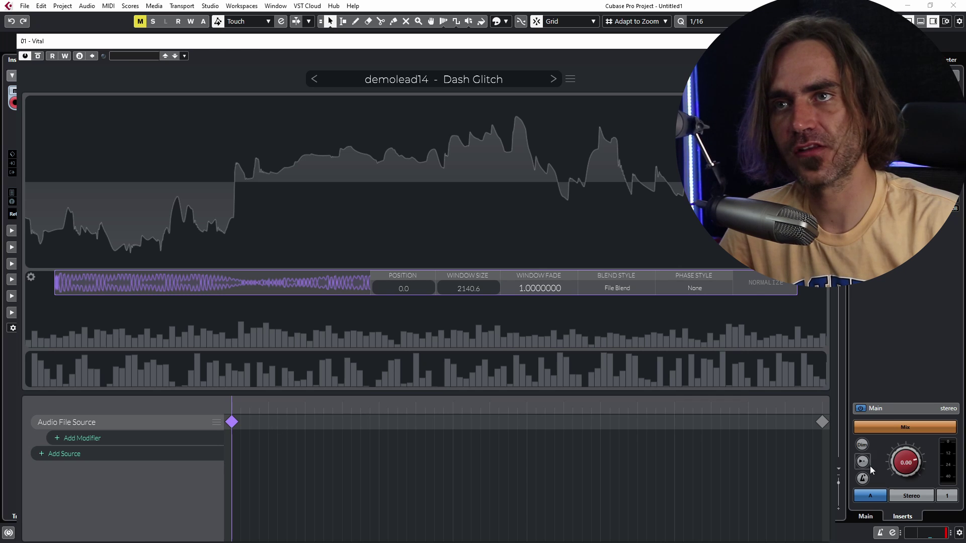
pyautogui.click(823, 423)
pyautogui.click(258, 420)
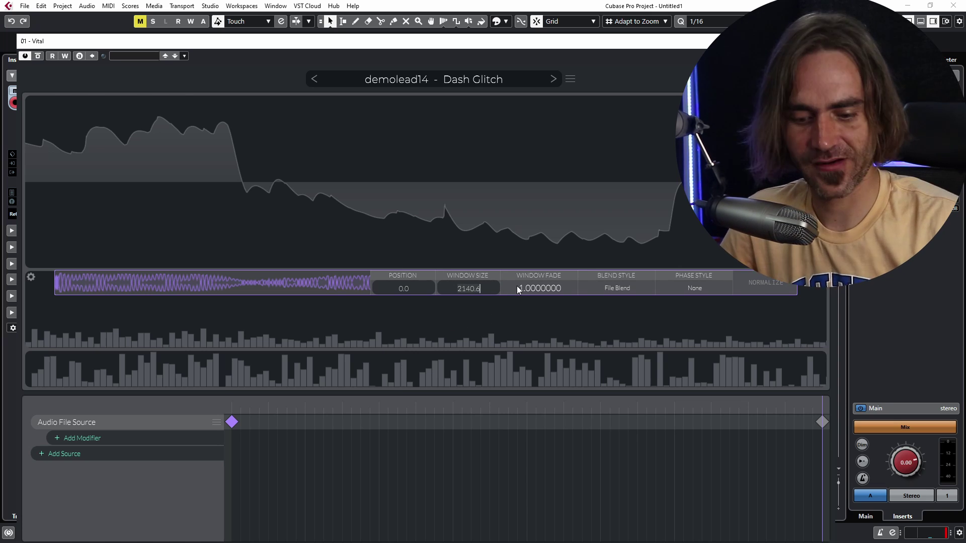
pyautogui.press('BackSpace')
pyautogui.press('BackSpace')
pyautogui.press('BackSpace')
pyautogui.press('BackSpace')
pyautogui.press('BackSpace')
pyautogui.press('BackSpace')
pyautogui.write('512')
pyautogui.press('Return')
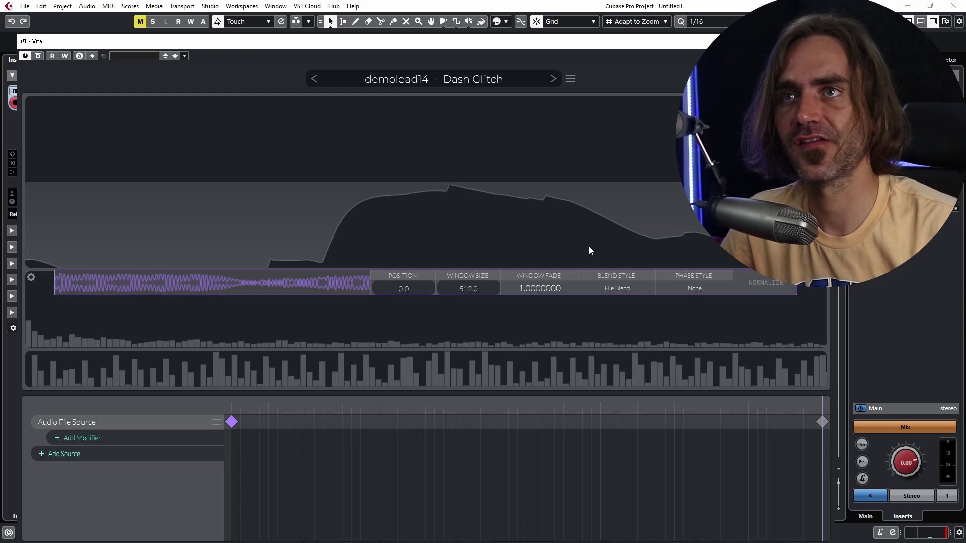
# - Try window sizes of 2056 and 500 on the Audio File Source, checking the waveform from the first keyframe
pyautogui.click(229, 420)
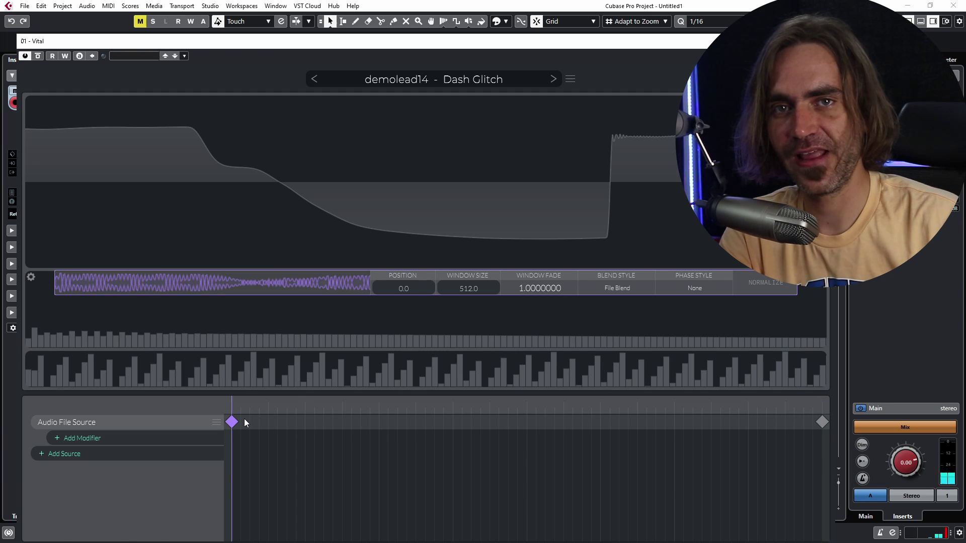
pyautogui.click(466, 293)
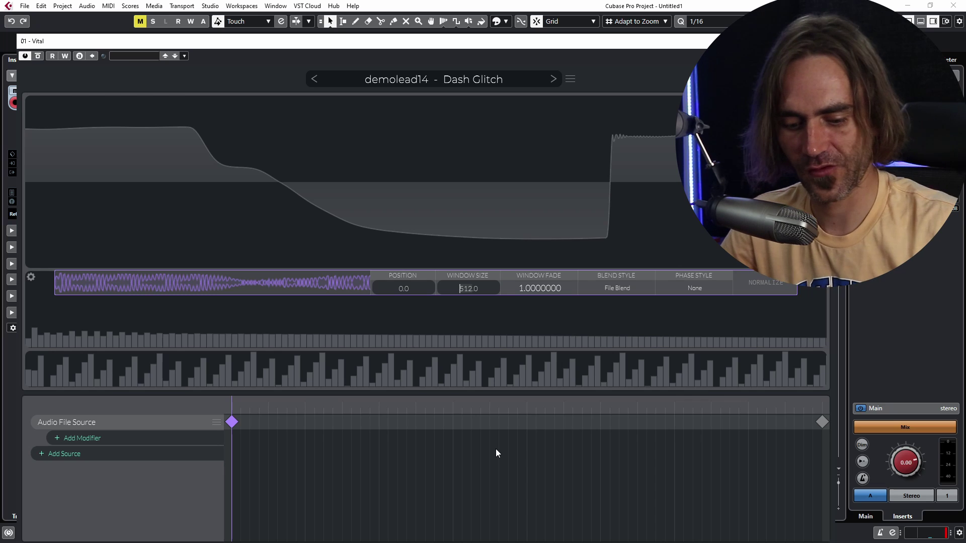
pyautogui.write('20560')
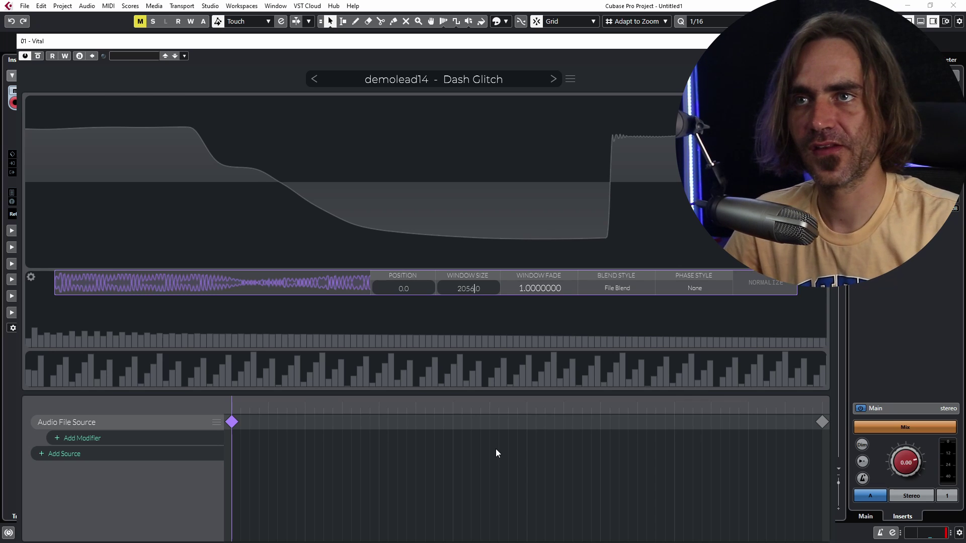
pyautogui.press('Return')
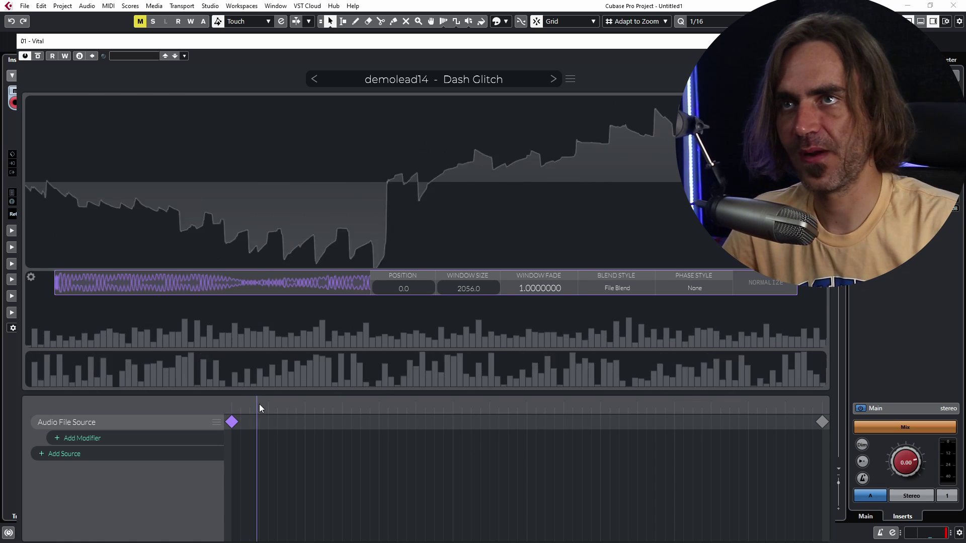
pyautogui.click(468, 289)
pyautogui.write('500')
pyautogui.press('Return')
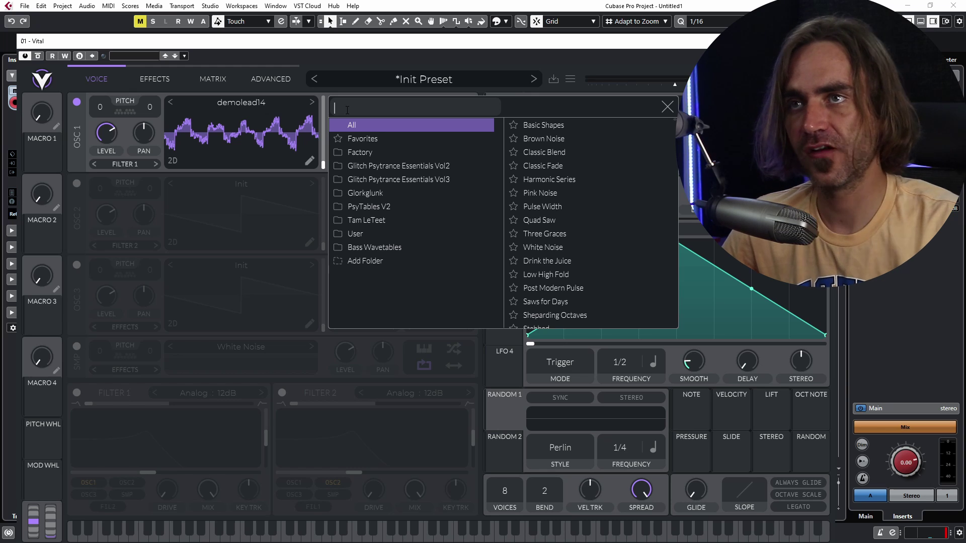
# - Reload the saved demolead14 wavetable into Osc 1
pyautogui.write('demo')
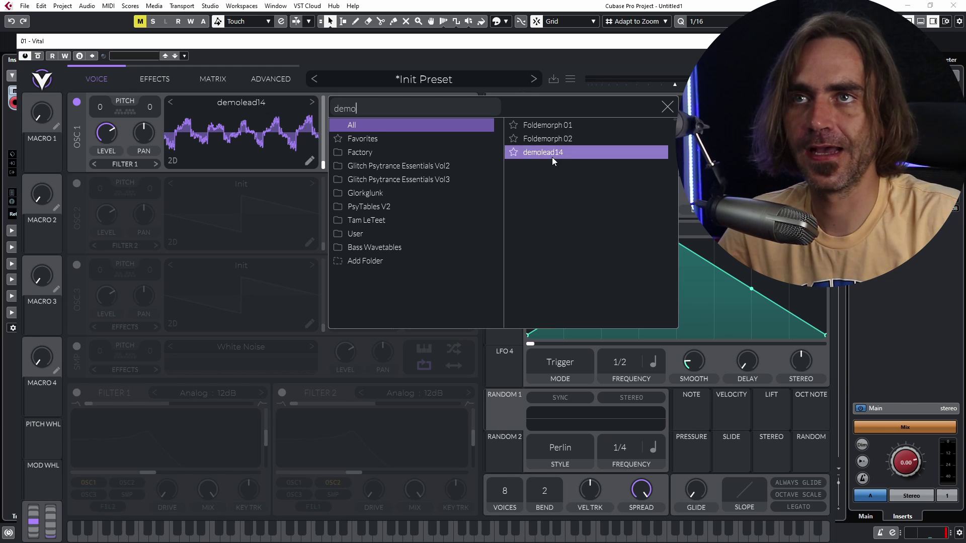
pyautogui.click(552, 152)
pyautogui.click(667, 107)
# - In Osc 1's wavetable editor, move the start keyframe's window to about mid-sample and the end keyframe's to position 140623.4
pyautogui.click(309, 161)
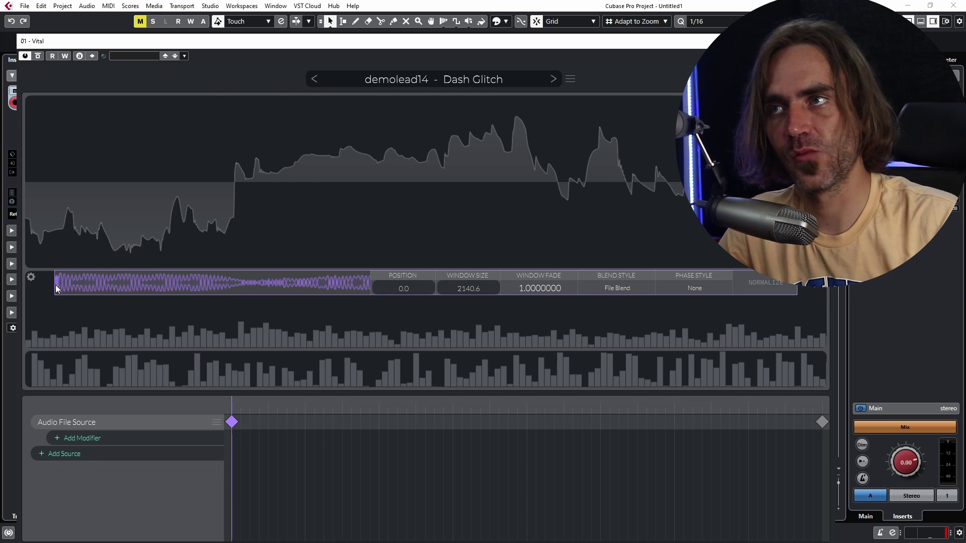
pyautogui.moveTo(57, 288)
pyautogui.mouseDown()
pyautogui.moveTo(359, 286)
pyautogui.moveTo(189, 277)
pyautogui.moveTo(274, 286)
pyautogui.moveTo(54, 285)
pyautogui.mouseUp()
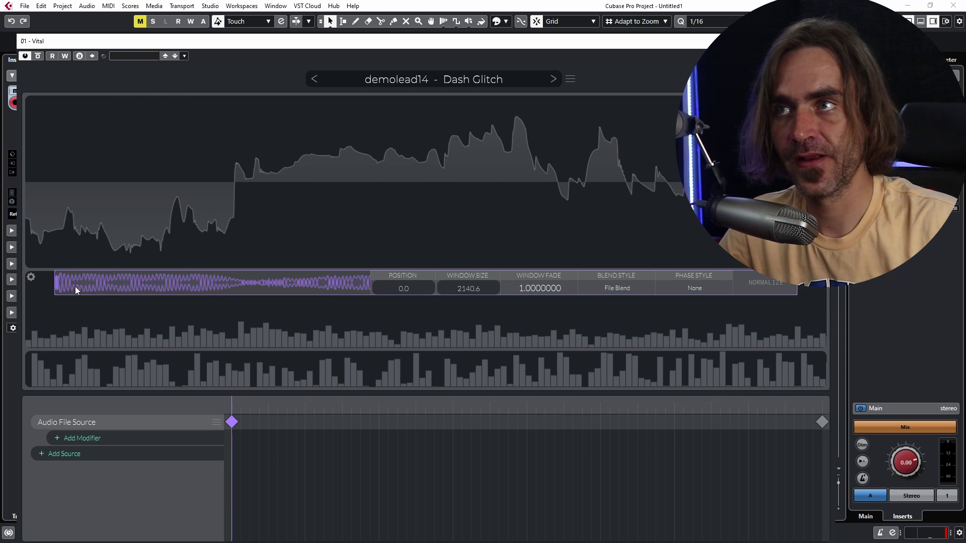
pyautogui.moveTo(75, 286); pyautogui.dragTo(207, 280)
pyautogui.click(822, 423)
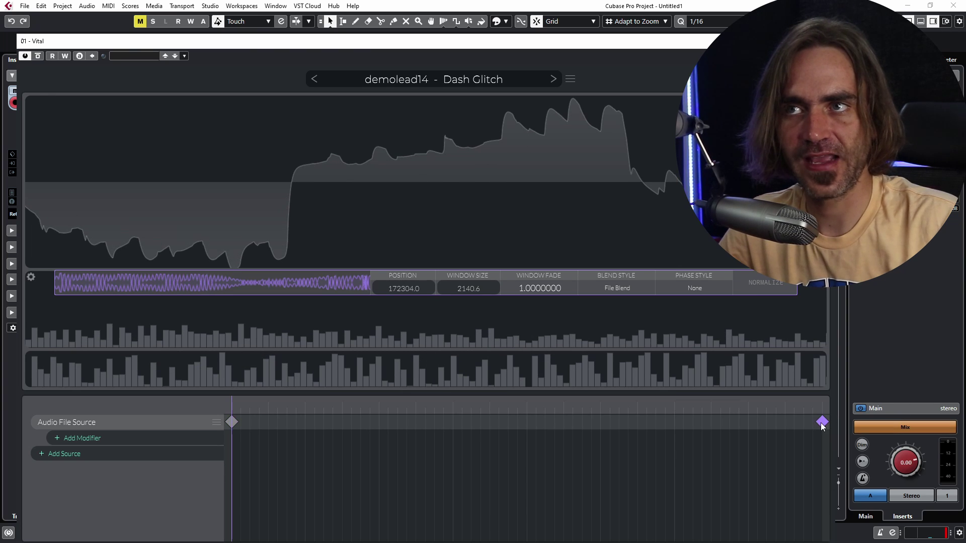
pyautogui.moveTo(364, 283); pyautogui.dragTo(364, 282)
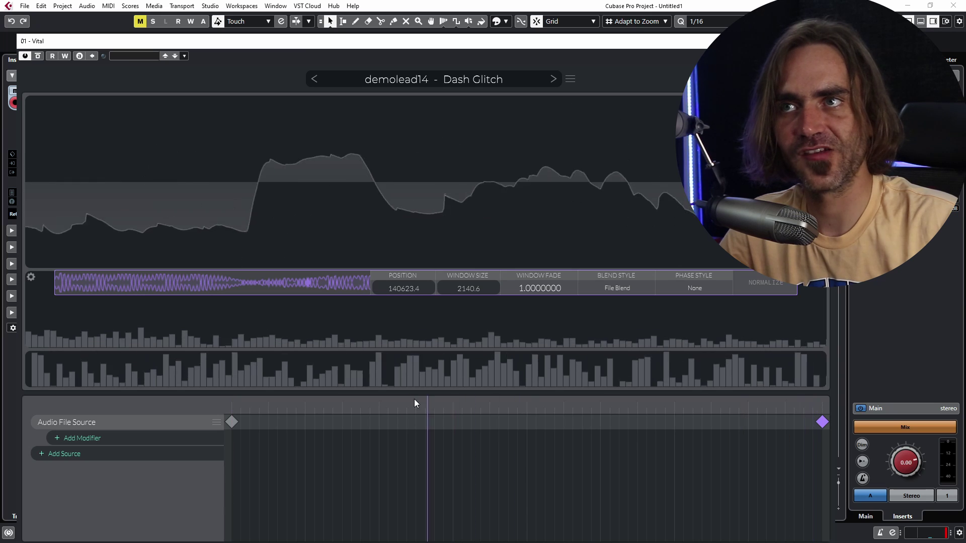
# - Preview the edited wavetable by scrubbing across its keyframe timeline and sweeping Osc 1's wavetable position
pyautogui.moveTo(227, 402); pyautogui.dragTo(832, 404)
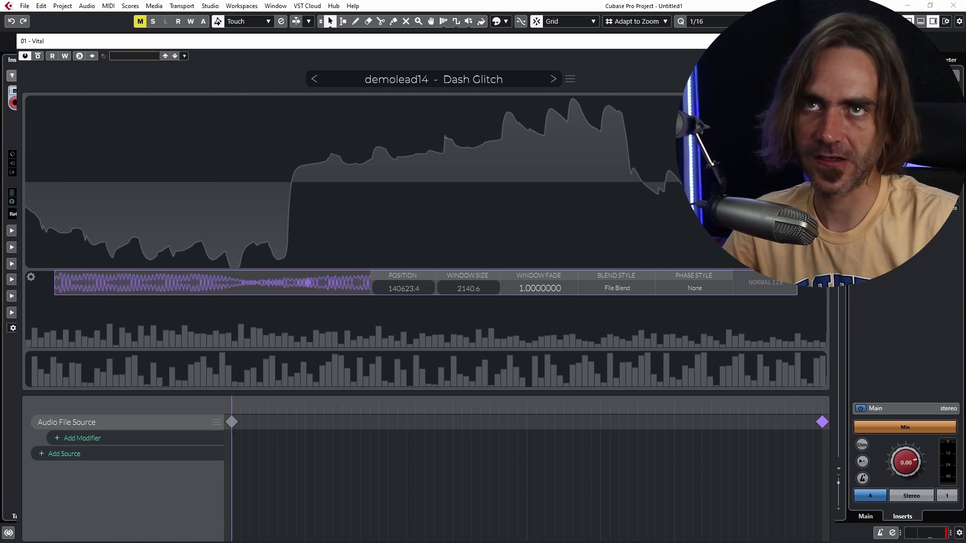
pyautogui.press('Escape')
pyautogui.moveTo(325, 166); pyautogui.dragTo(315, 249)
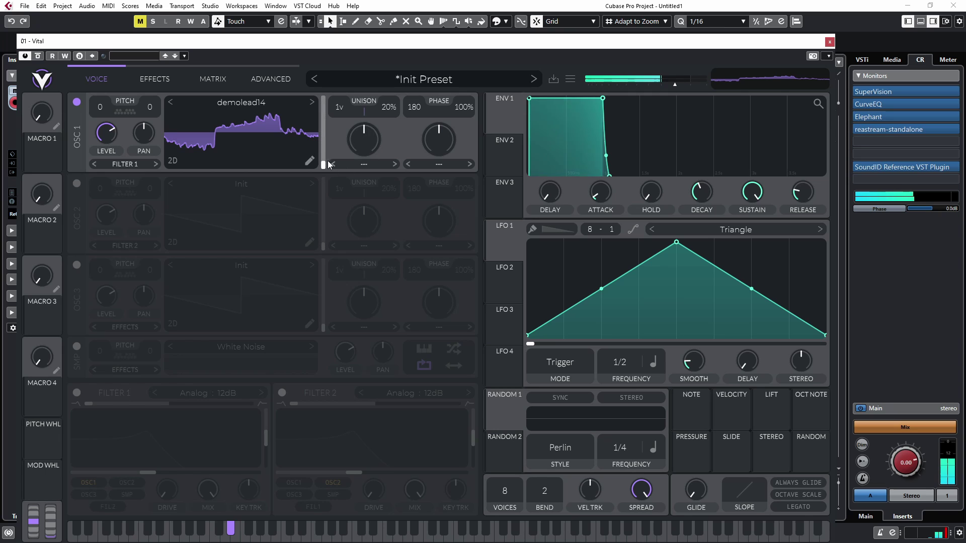
pyautogui.moveTo(324, 165)
pyautogui.mouseDown()
pyautogui.moveTo(326, 138)
pyautogui.moveTo(321, 174)
pyautogui.mouseUp()
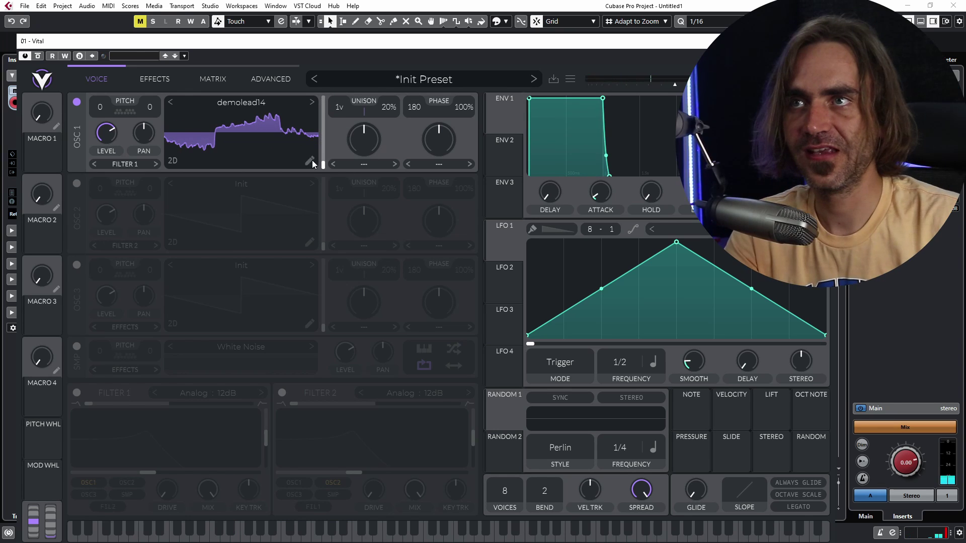
# - Reposition the audio windows in Osc 1's wavetable, with the end keyframe at 104496.4 and the start keyframe at 56693.5
pyautogui.click(310, 161)
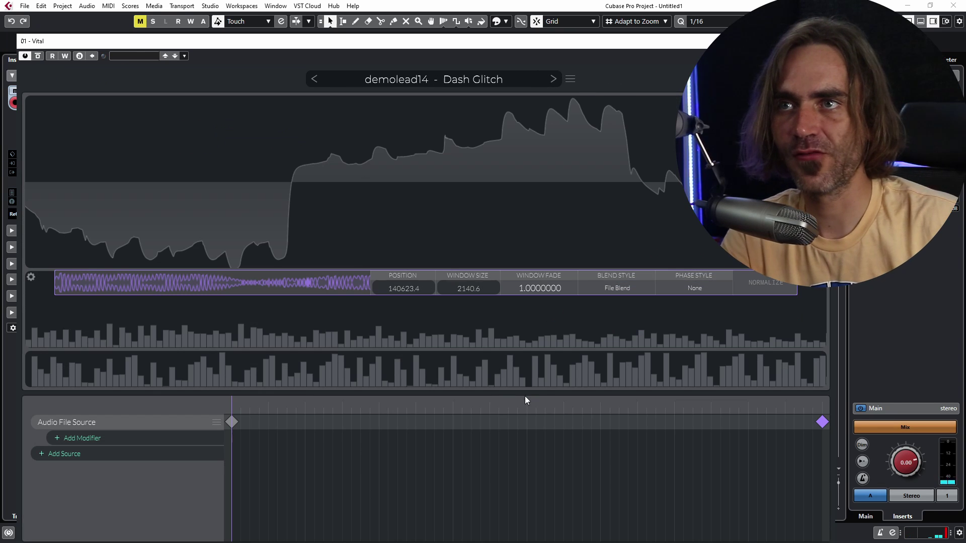
pyautogui.click(231, 422)
pyautogui.moveTo(205, 288); pyautogui.dragTo(172, 288)
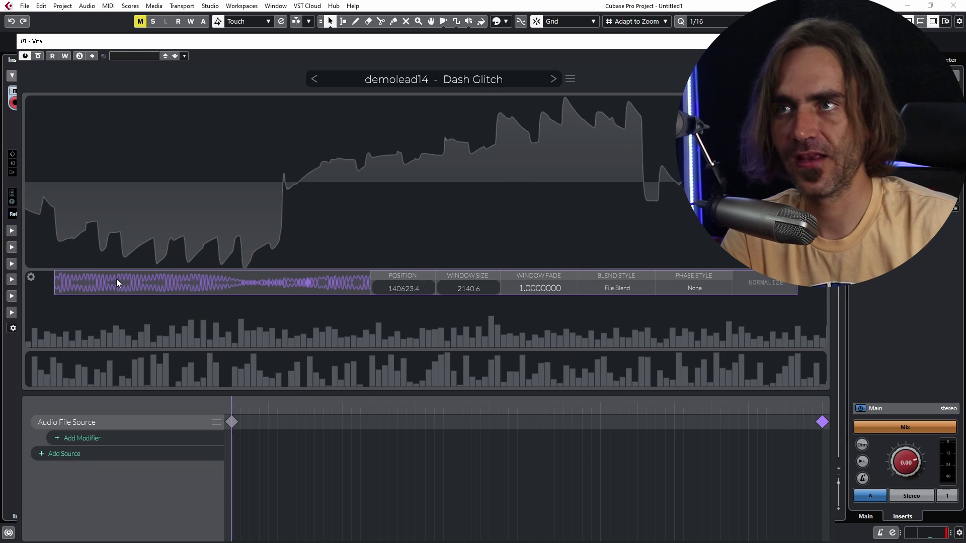
pyautogui.moveTo(301, 291); pyautogui.dragTo(243, 283)
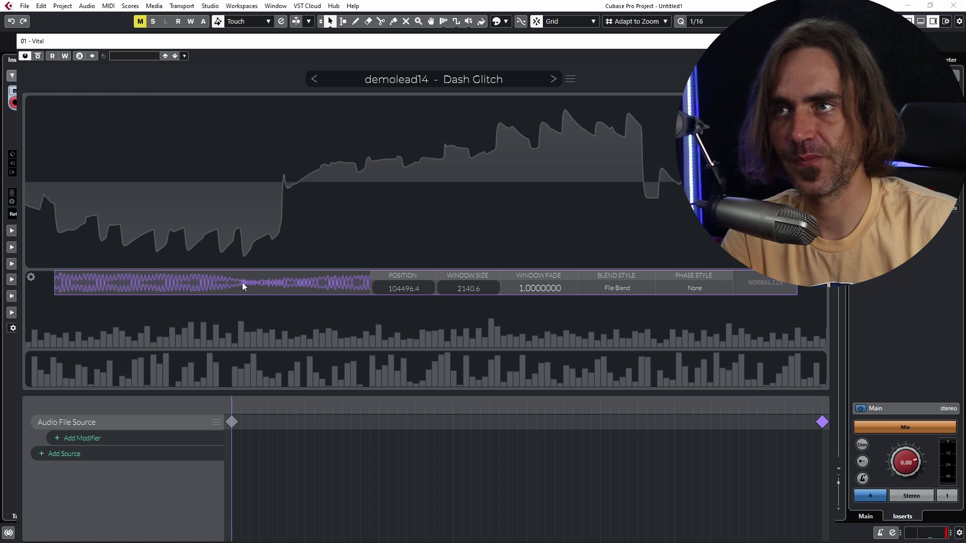
pyautogui.click(231, 424)
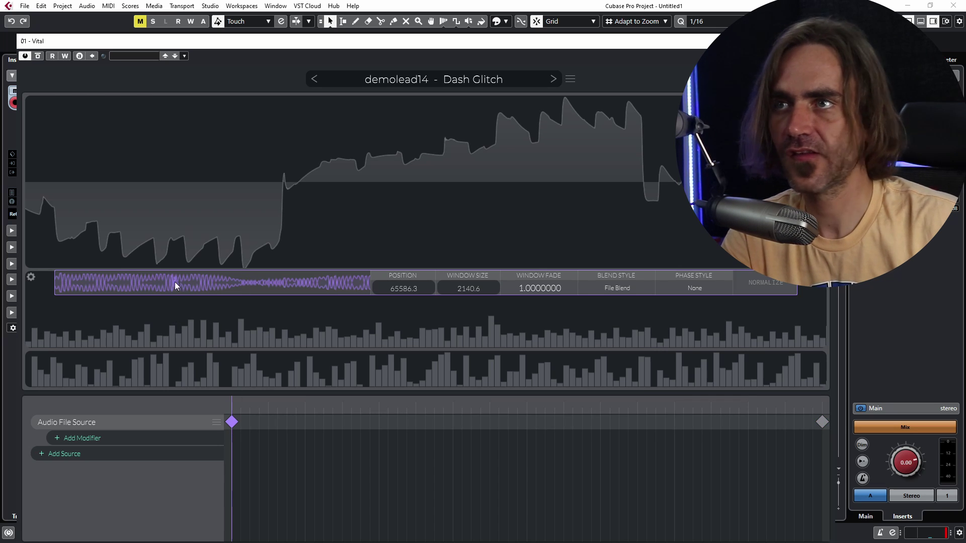
pyautogui.moveTo(175, 285); pyautogui.dragTo(159, 283)
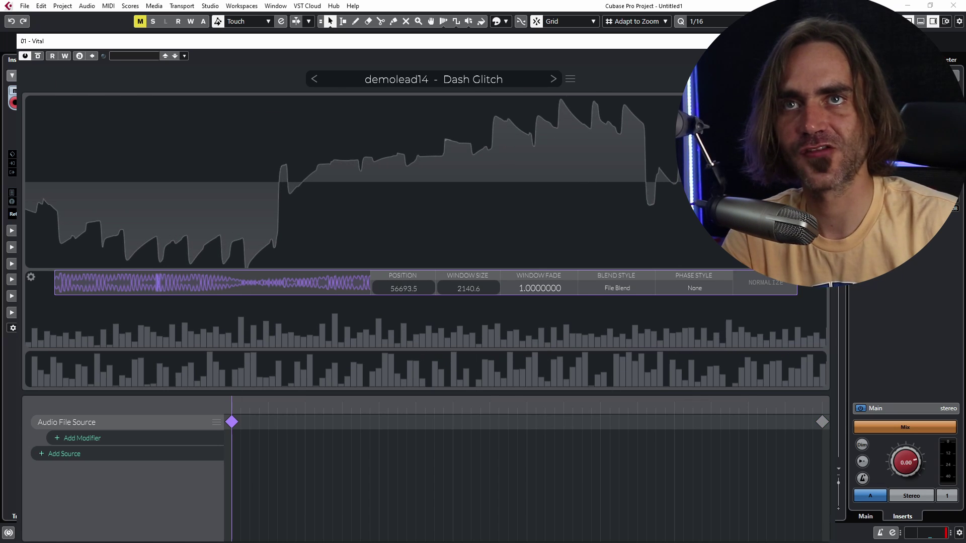
pyautogui.press('Escape')
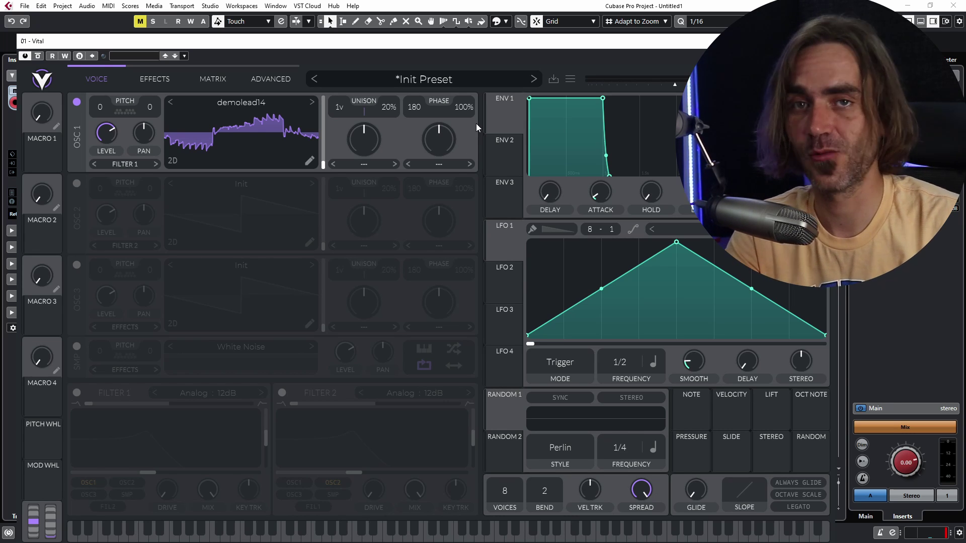
# - Modulate Osc 1's wavetable position with LFO 1 and bend both slopes of the LFO's triangle downward
pyautogui.moveTo(324, 163)
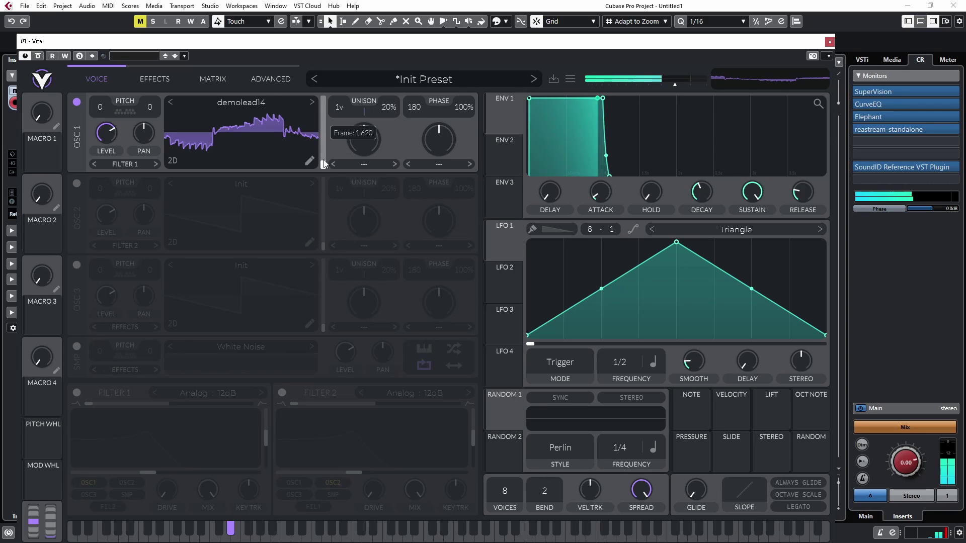
pyautogui.moveTo(324, 164)
pyautogui.mouseDown()
pyautogui.moveTo(333, 120)
pyautogui.moveTo(333, 179)
pyautogui.moveTo(347, 91)
pyautogui.moveTo(339, 24)
pyautogui.moveTo(342, 166)
pyautogui.mouseUp()
pyautogui.moveTo(495, 253); pyautogui.dragTo(317, 148)
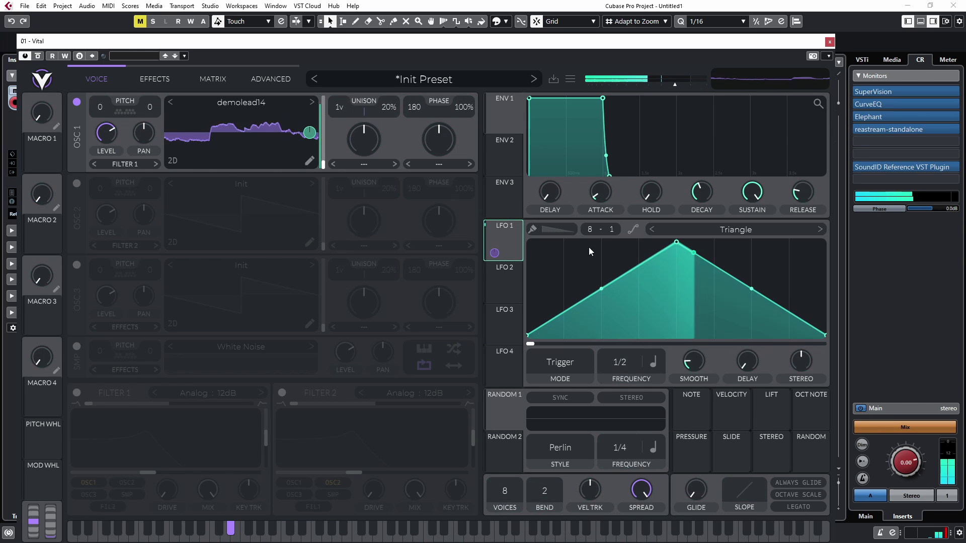
pyautogui.moveTo(602, 289); pyautogui.dragTo(601, 325)
pyautogui.moveTo(752, 288); pyautogui.dragTo(735, 321)
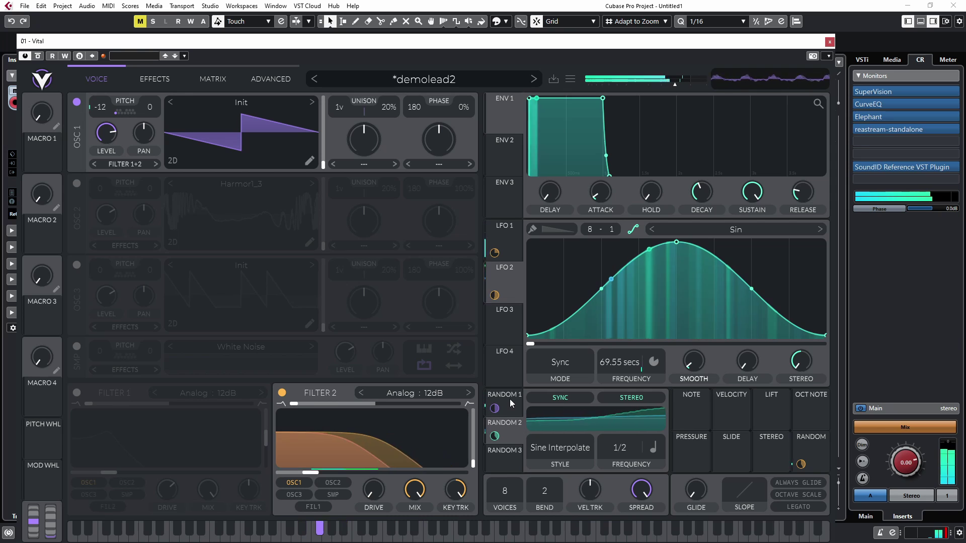
# - In the demolead2 preset, set LFO 2's Sync frequency to 4.856 secs
pyautogui.scroll(5, 621, 356)
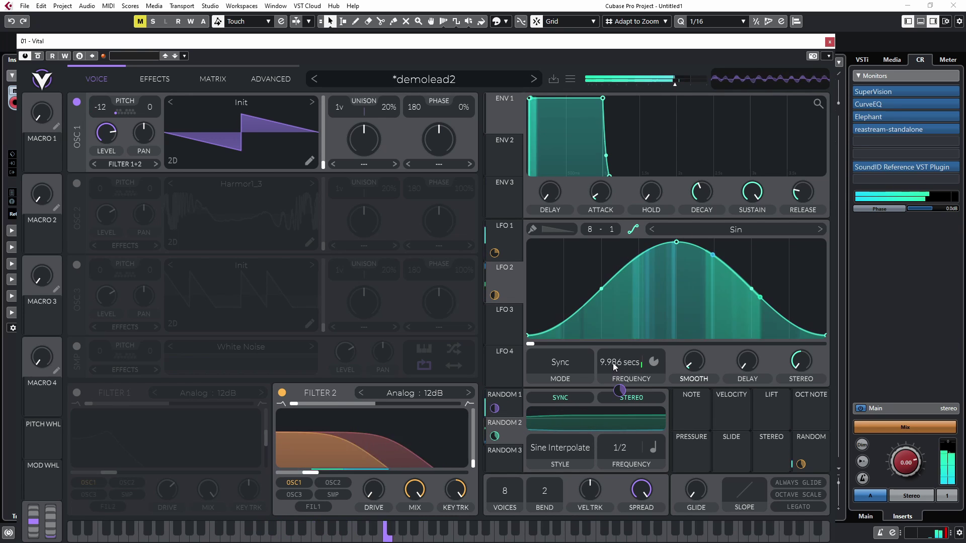
pyautogui.scroll(2, 614, 363)
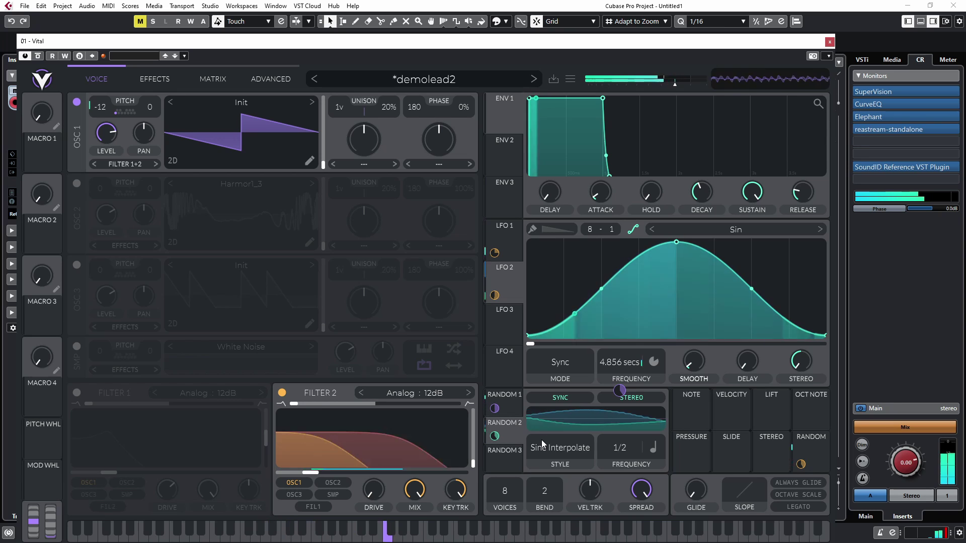
# - Examine the style, stereo setting and modulation targets of Random 1 and Random 2
pyautogui.click(515, 403)
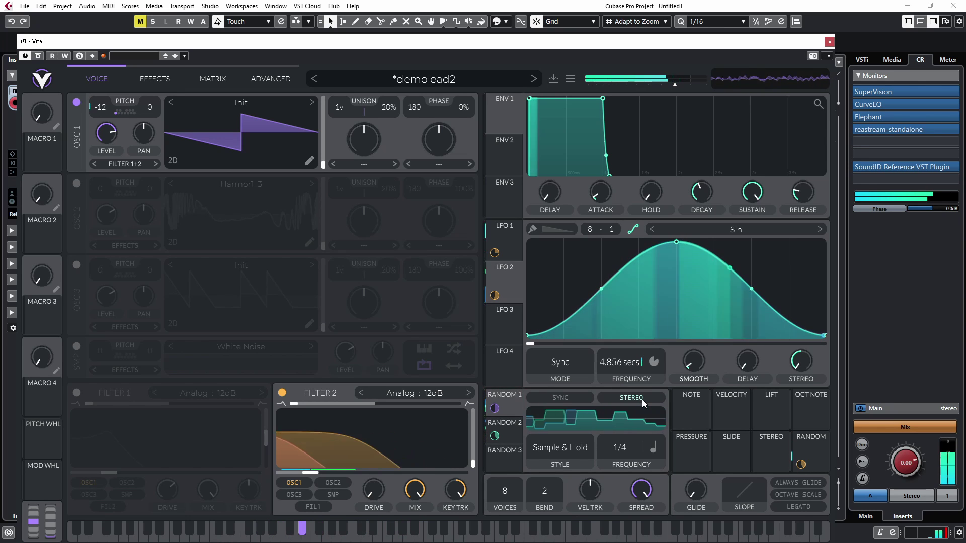
pyautogui.click(642, 400)
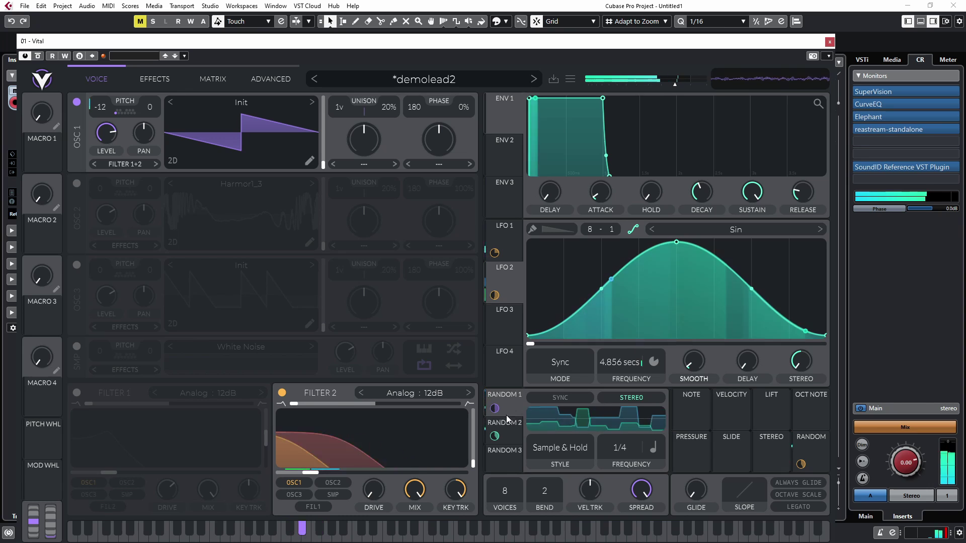
pyautogui.moveTo(506, 415)
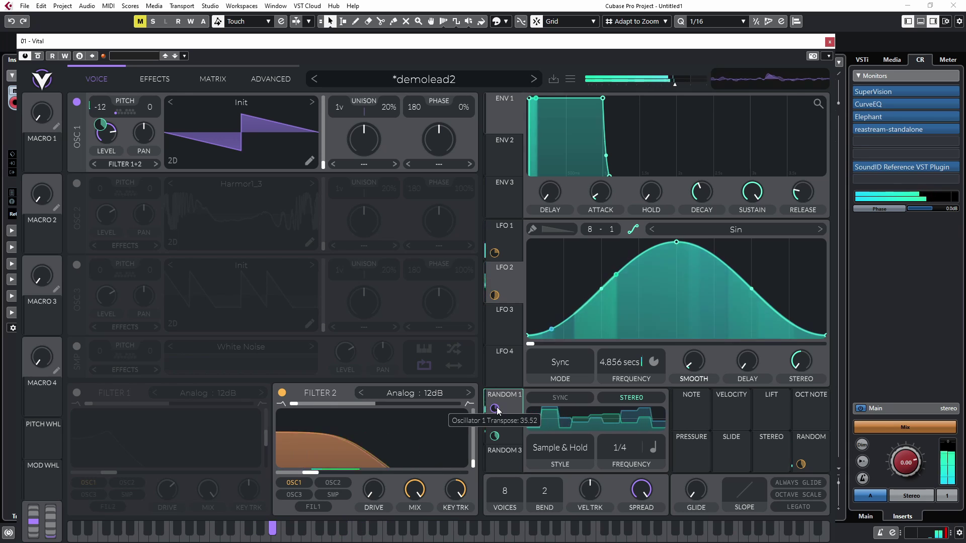
pyautogui.click(505, 422)
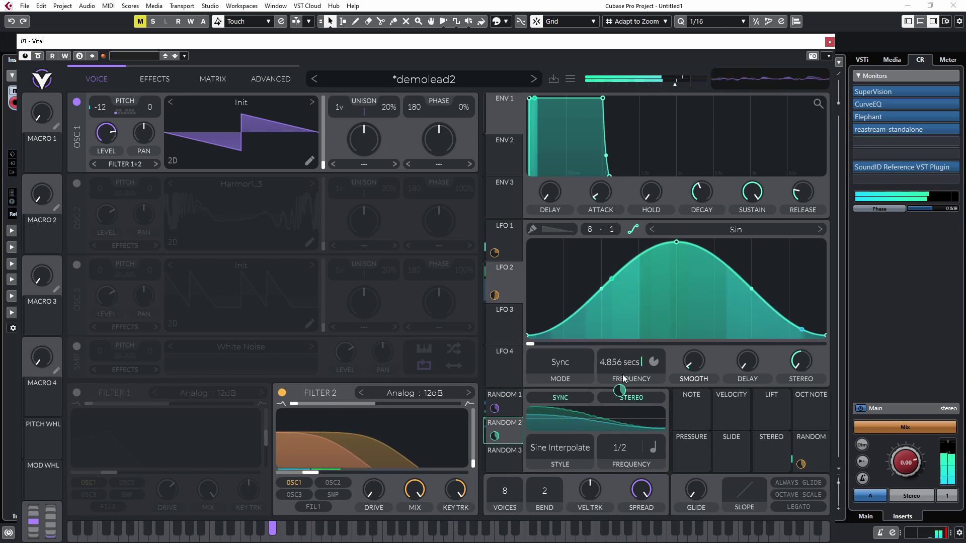
# - Set LFO 2's Sync frequency to 11.15 secs and save the preset as demolead2, overwriting the existing file
pyautogui.scroll(-3, 621, 367)
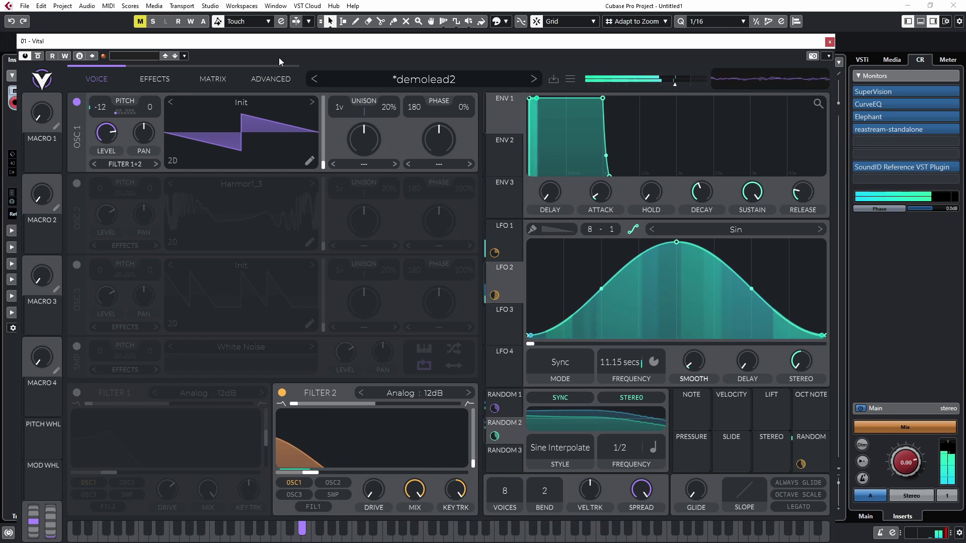
pyautogui.click(554, 79)
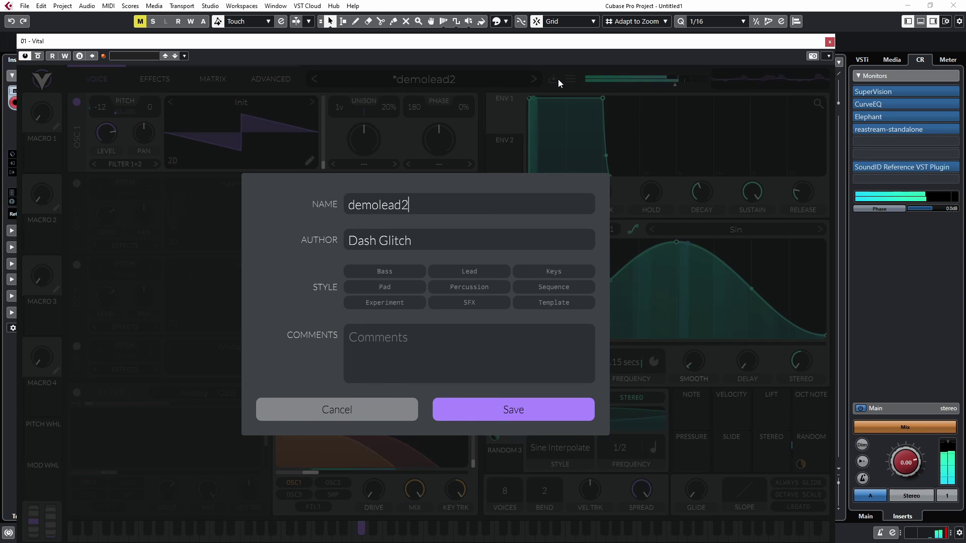
pyautogui.press('Return')
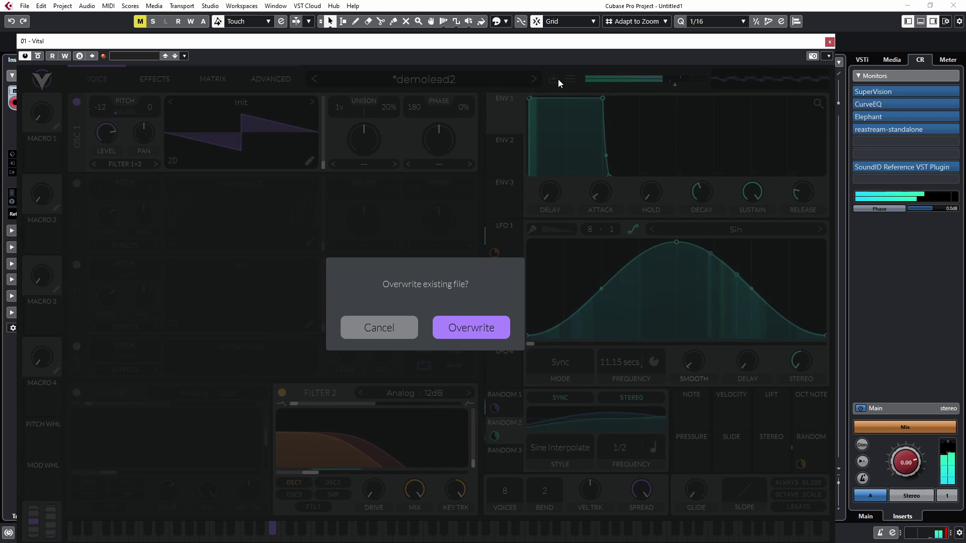
pyautogui.click(455, 326)
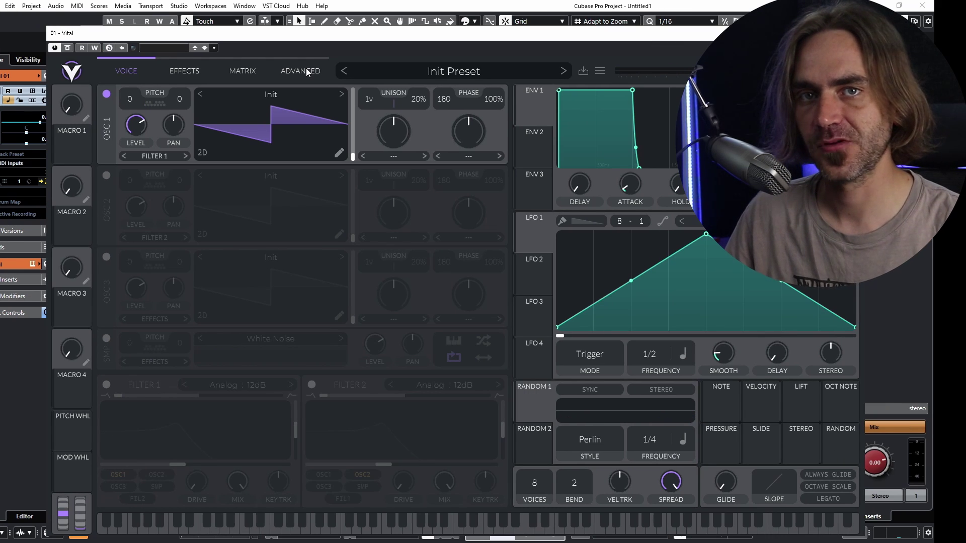
# - Open Osc 1's Init wavetable for editing and set both Grid X and Grid Y to 2
pyautogui.click(339, 152)
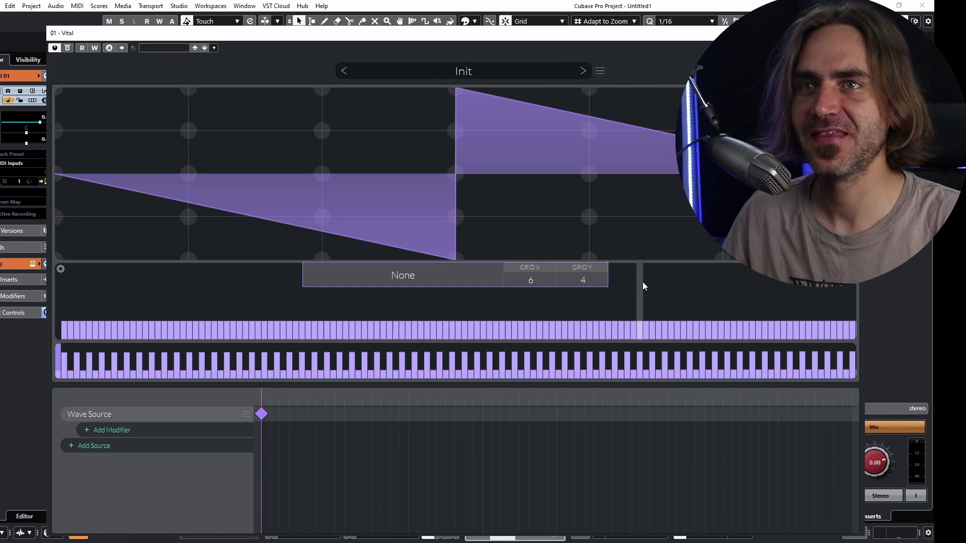
pyautogui.scroll(-2, 592, 281)
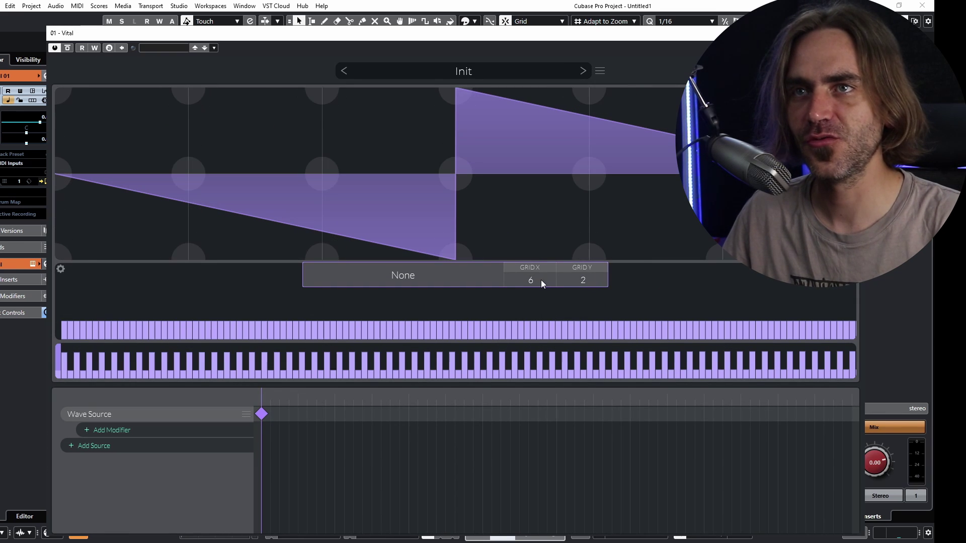
pyautogui.scroll(-3, 537, 280)
pyautogui.scroll(-1, 536, 280)
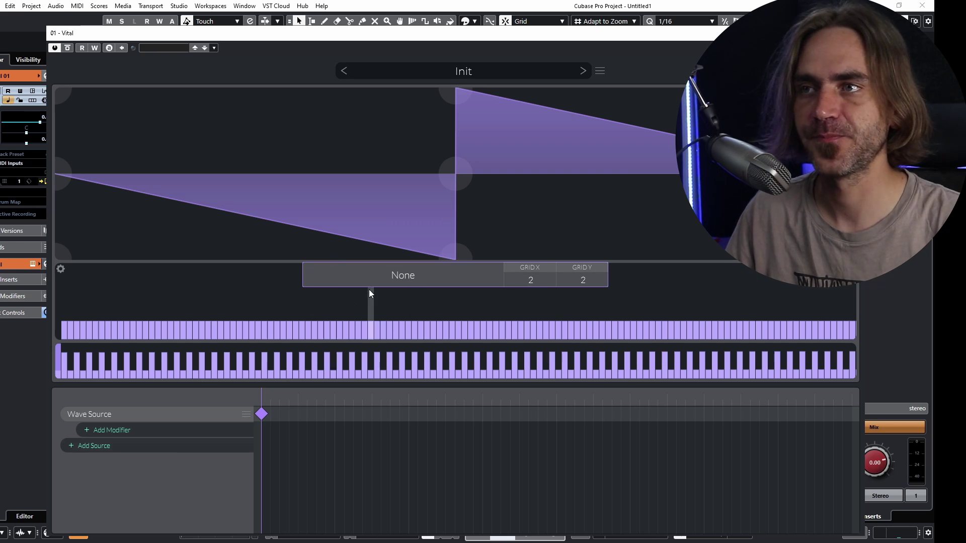
# - Add a second Wave Source and draw a full-height saw with its jump at the centre gridline
pyautogui.click(186, 442)
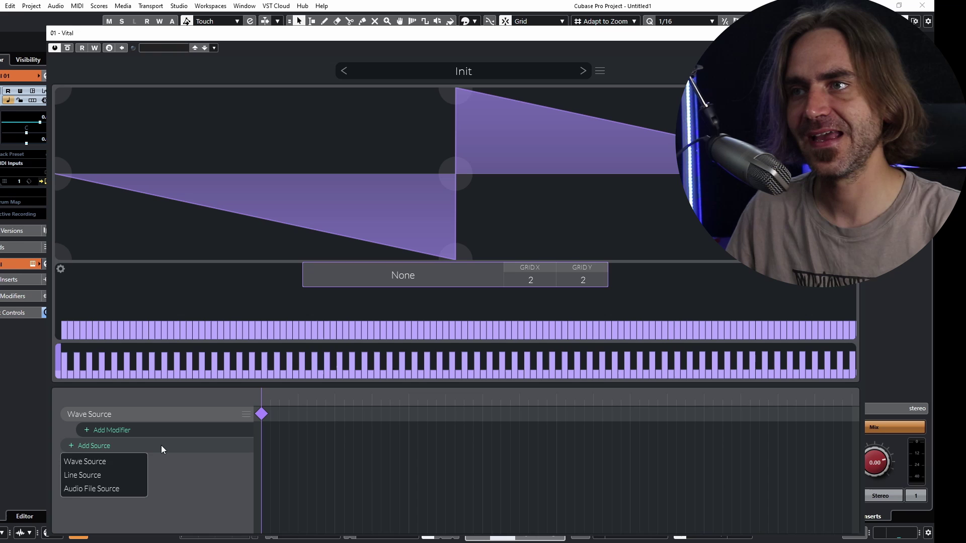
pyautogui.click(105, 460)
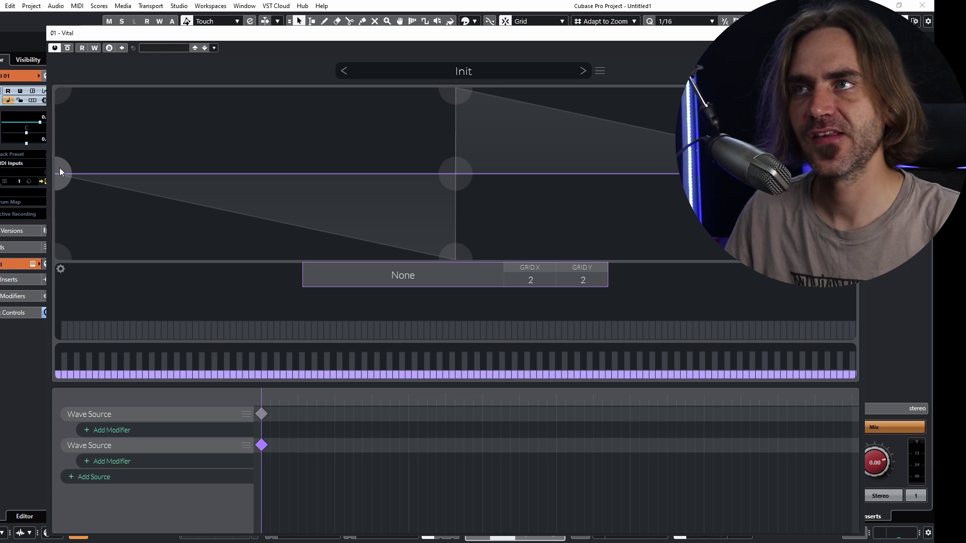
pyautogui.doubleClick(453, 250)
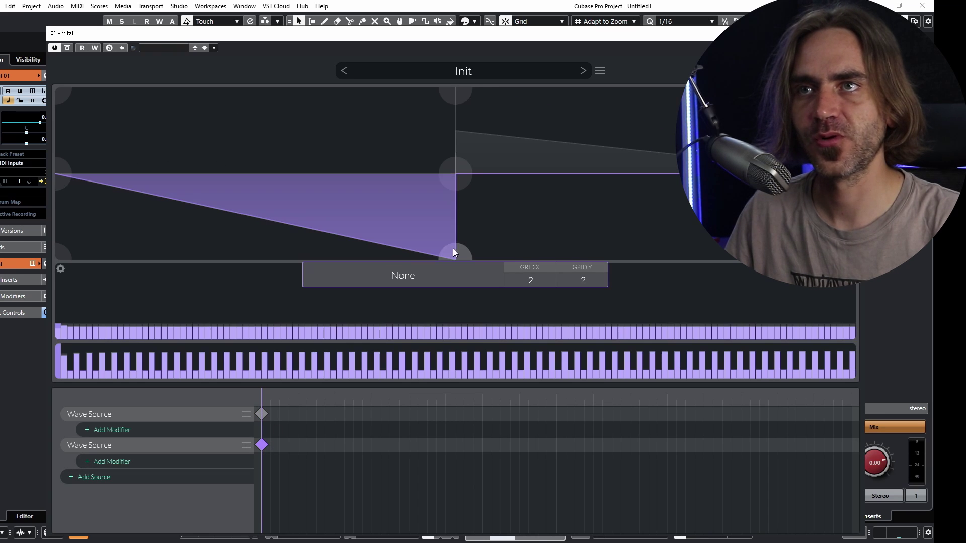
pyautogui.doubleClick(455, 91)
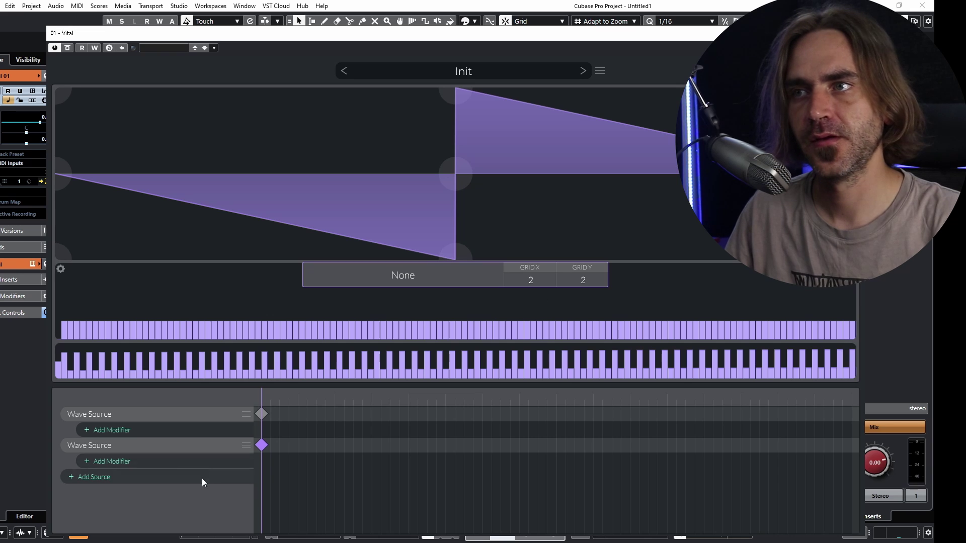
# - Add a third Wave Source and shape it as the same full-height saw
pyautogui.click(159, 476)
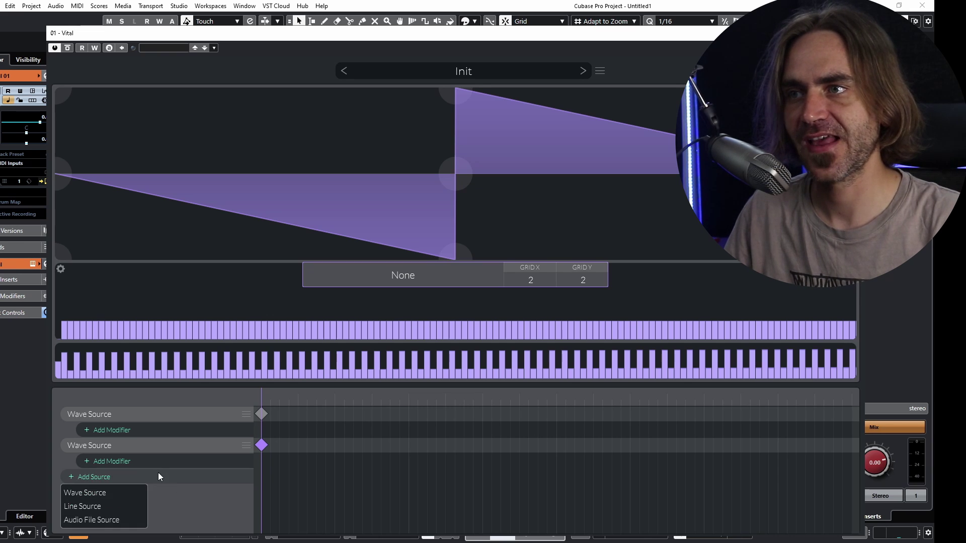
pyautogui.click(84, 492)
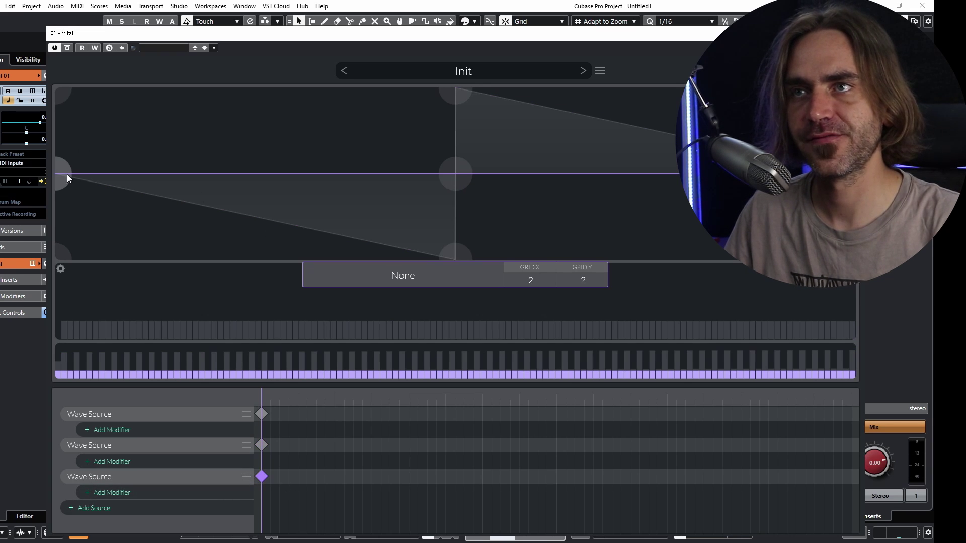
pyautogui.doubleClick(455, 258)
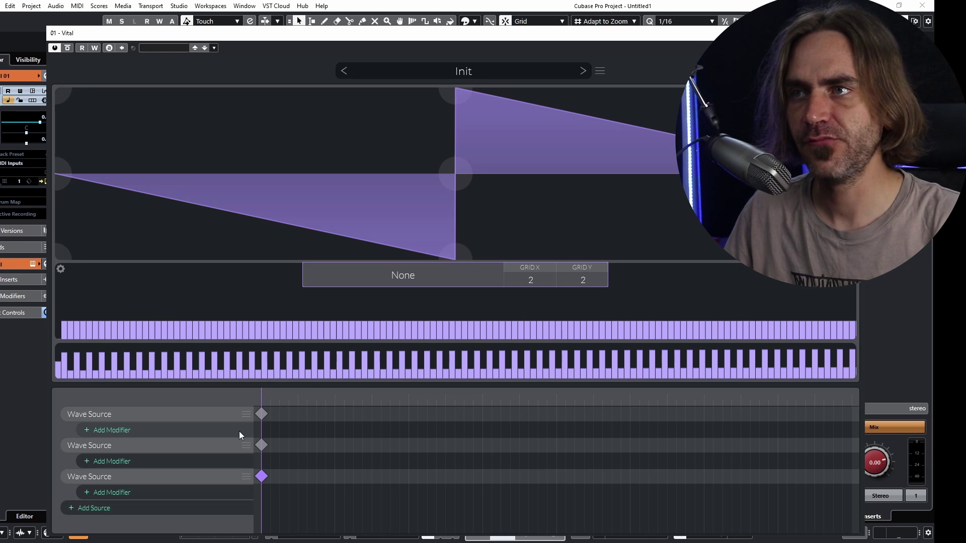
# - Add a Phase Shift modifier to the second and third Wave Sources and offset their phases to stagger the saws
pyautogui.click(213, 457)
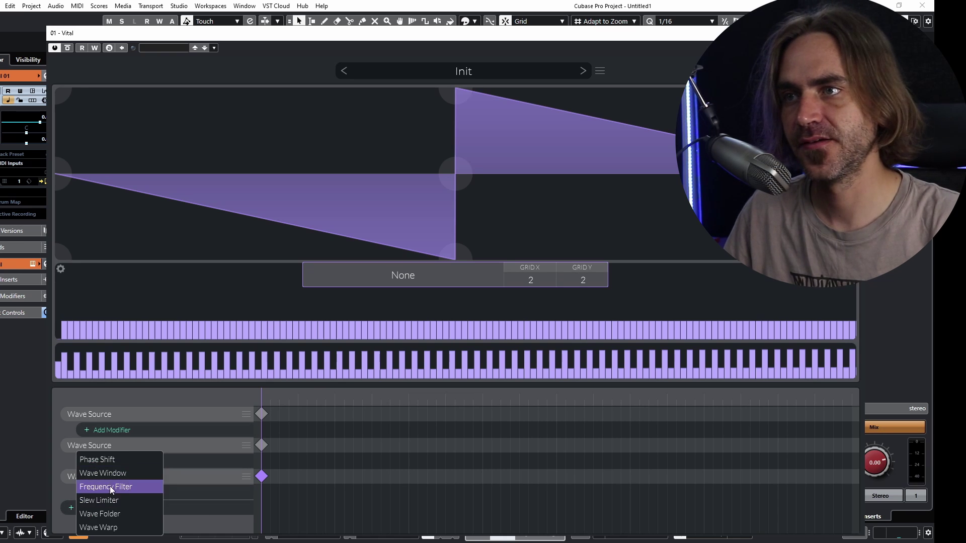
pyautogui.click(101, 459)
pyautogui.click(201, 508)
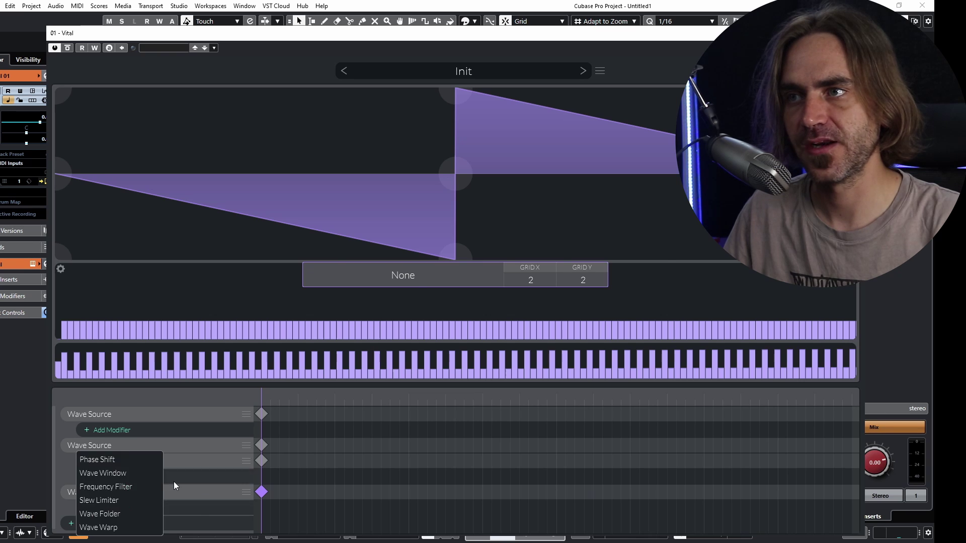
pyautogui.click(99, 460)
pyautogui.moveTo(445, 269); pyautogui.dragTo(390, 273)
pyautogui.click(212, 509)
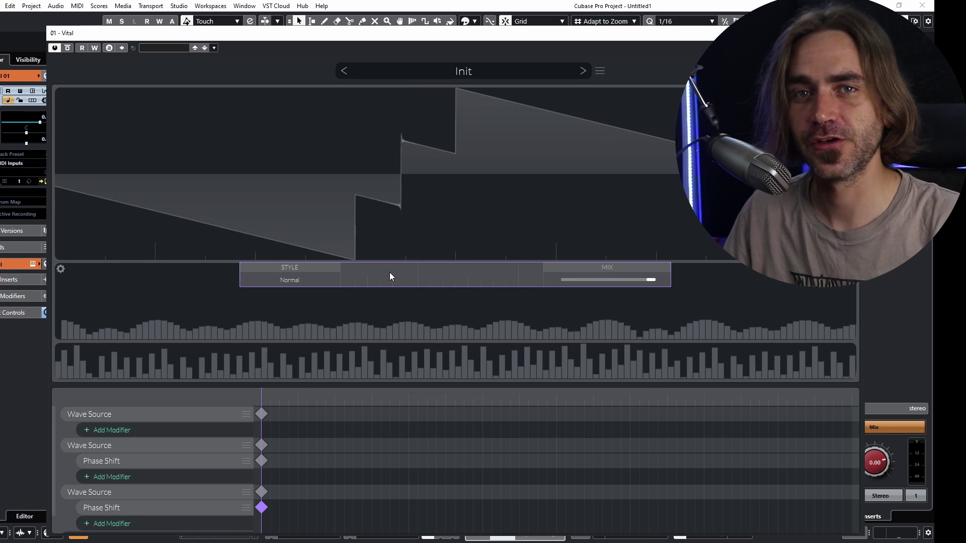
pyautogui.moveTo(388, 273); pyautogui.dragTo(388, 272)
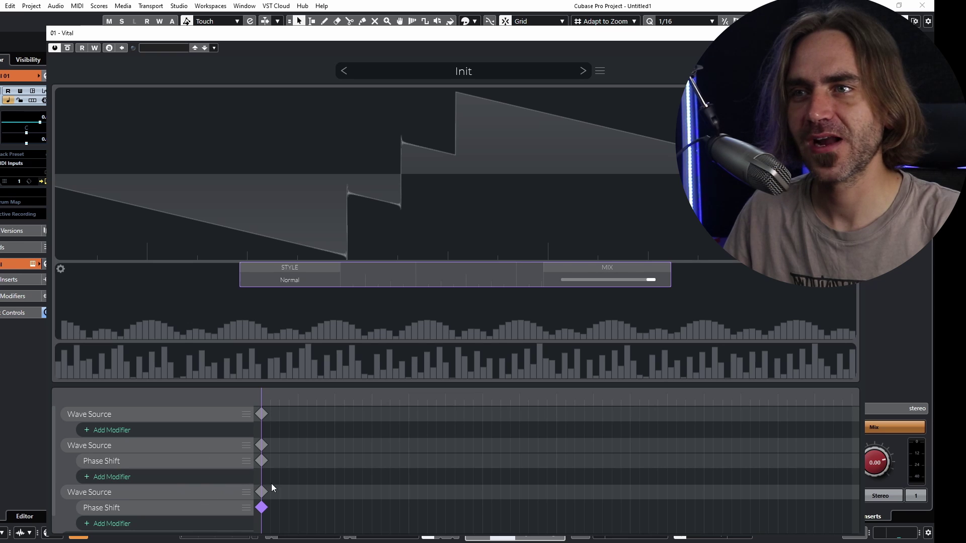
# - Add a fourth Wave Source shaped as a saw, with a Phase Shift modifier offset from the other sources
pyautogui.scroll(-1, 353, 493)
pyautogui.click(156, 520)
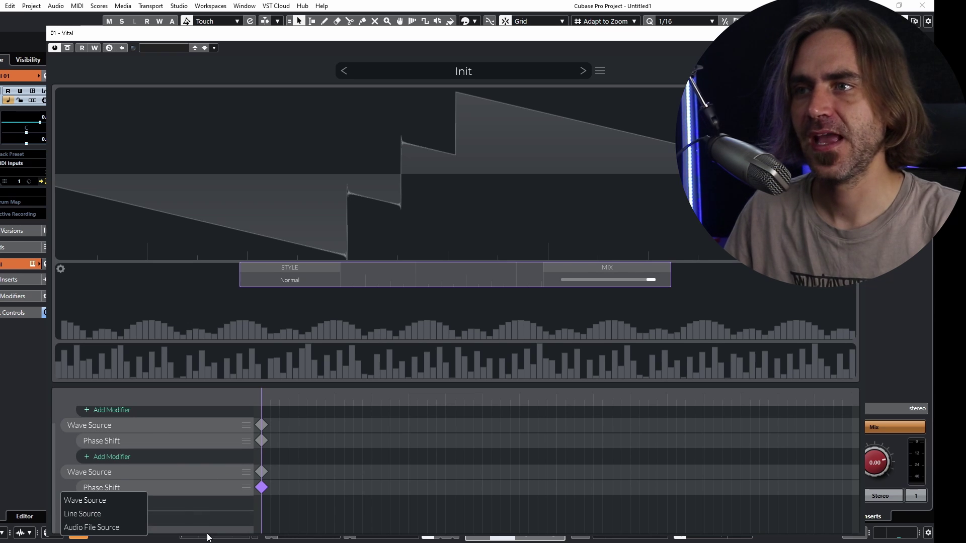
pyautogui.click(123, 509)
pyautogui.scroll(-1, 315, 510)
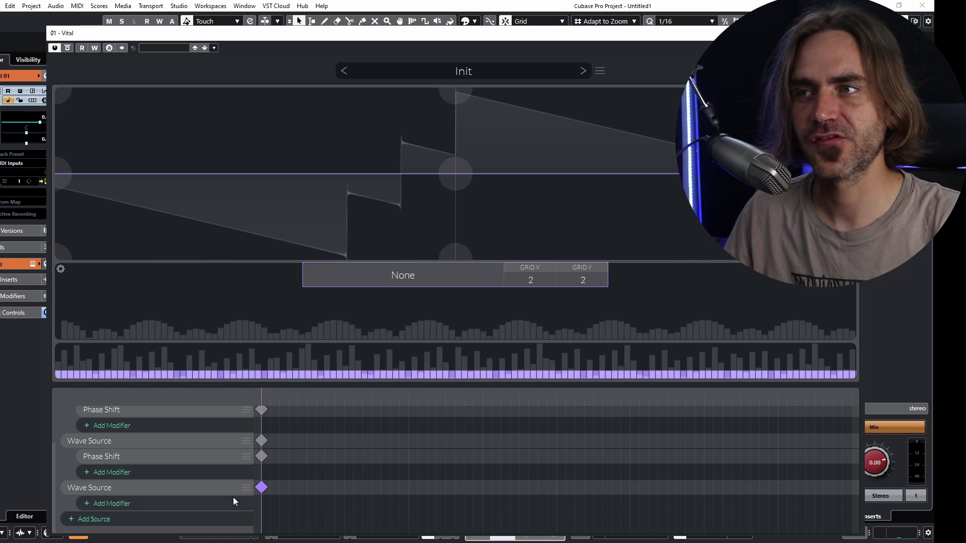
pyautogui.click(199, 508)
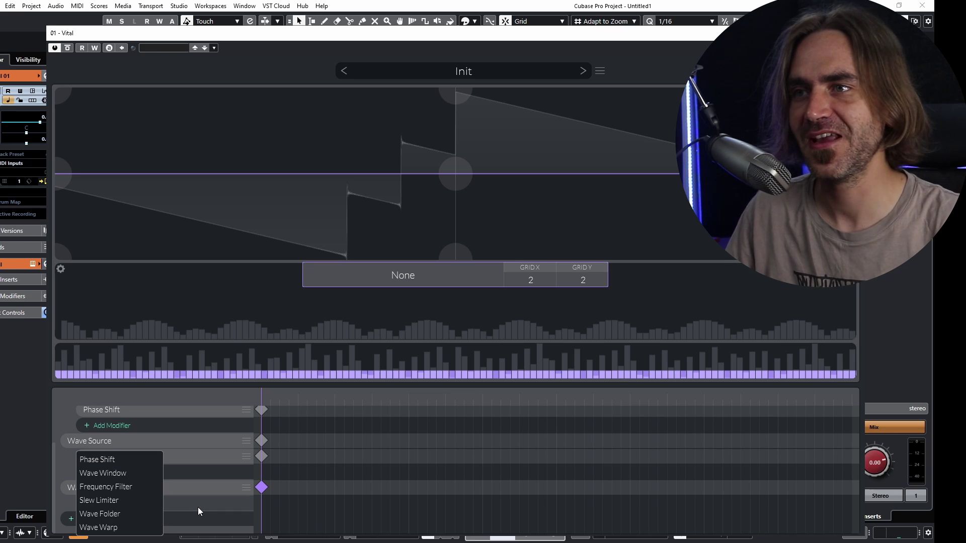
pyautogui.click(114, 461)
pyautogui.scroll(-2, 284, 512)
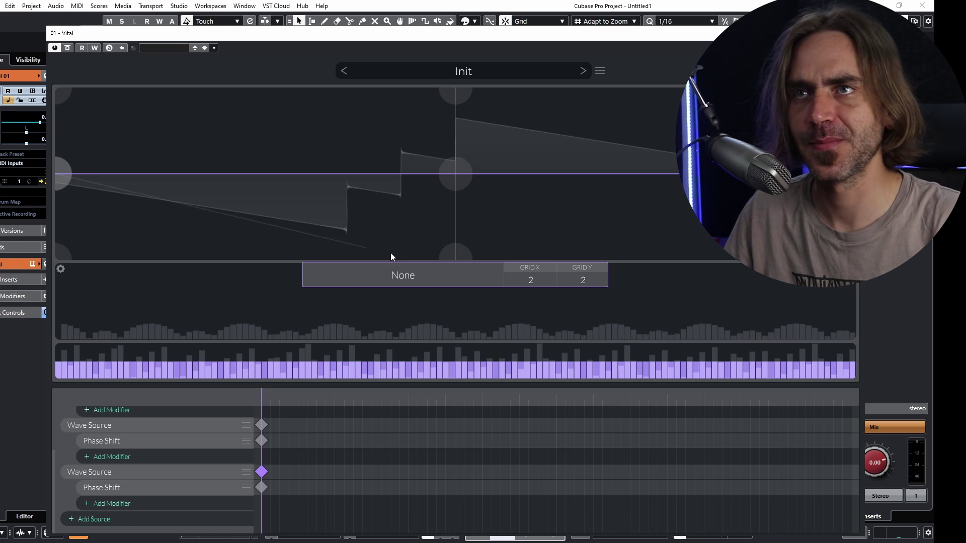
pyautogui.scroll(1, 322, 453)
pyautogui.click(312, 461)
# - Add a Wave Warp modifier to the first Wave Source with X Warp 8.6 and Y Warp -7
pyautogui.click(218, 431)
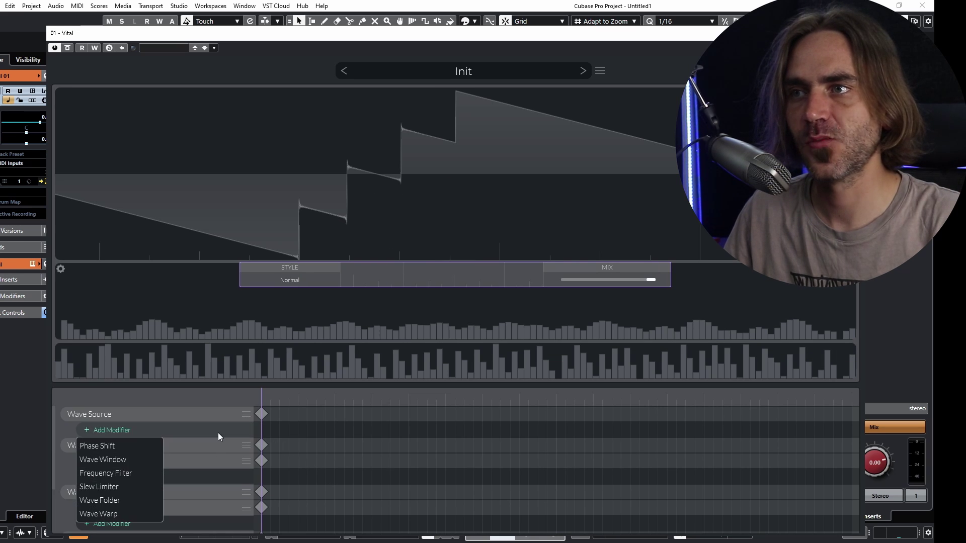
pyautogui.click(120, 512)
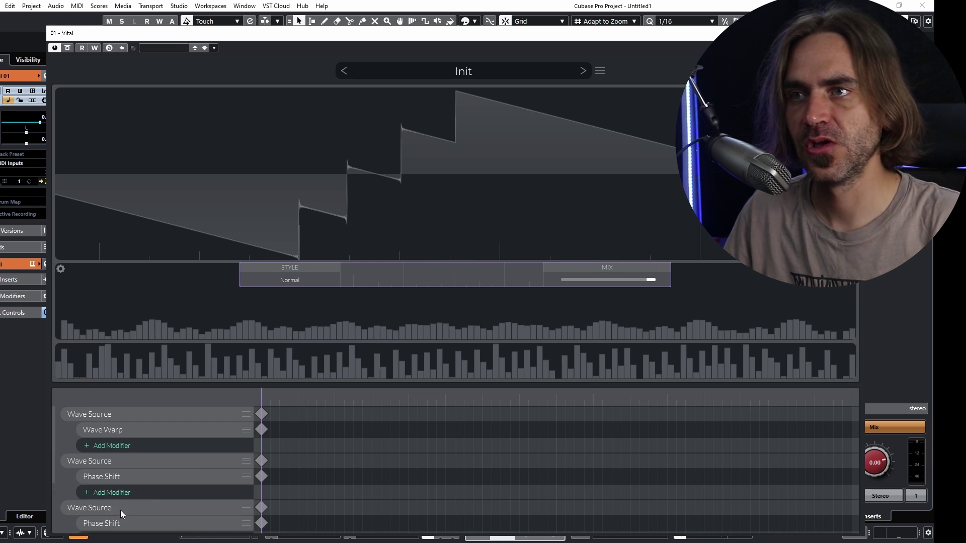
pyautogui.click(262, 430)
pyautogui.moveTo(632, 286); pyautogui.dragTo(619, 289)
# - Add a Wave Folder modifier to the second Wave Source and set its Multiply to 10.3
pyautogui.click(200, 494)
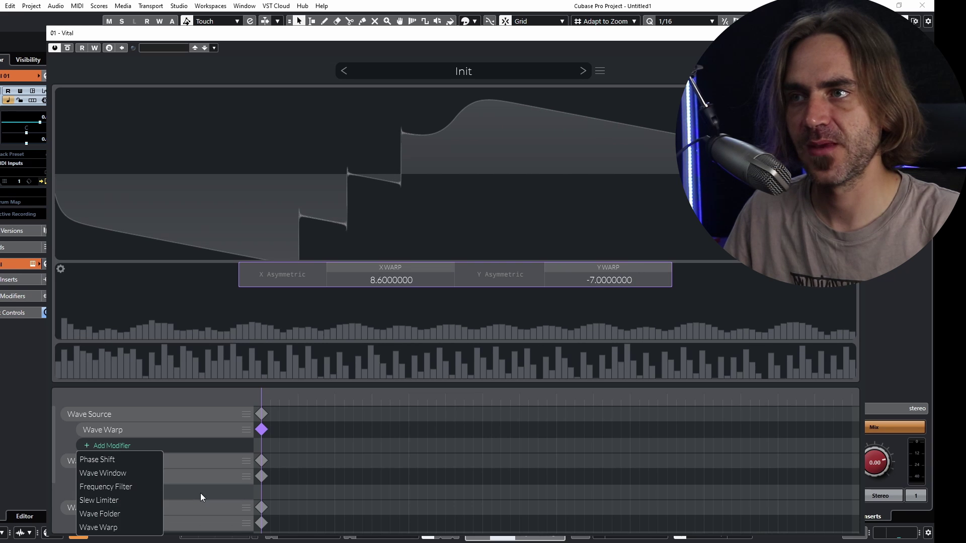
pyautogui.click(126, 518)
pyautogui.click(262, 492)
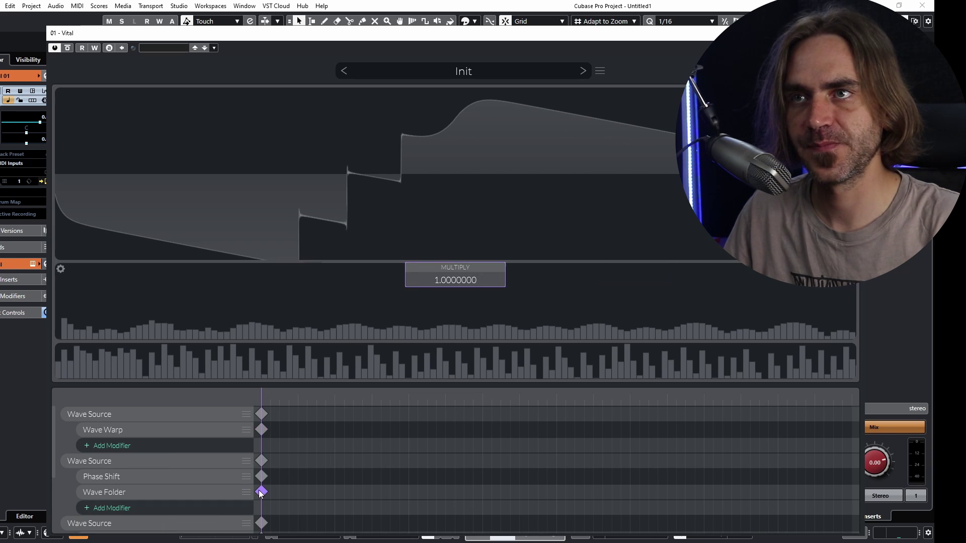
pyautogui.moveTo(455, 280); pyautogui.dragTo(478, 270)
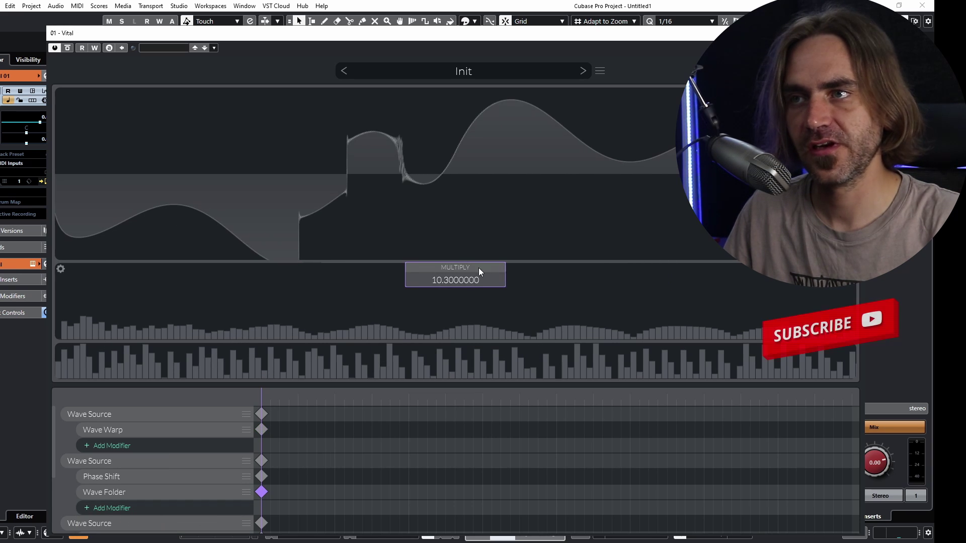
# - Add a Wave Warp after the second source's Wave Folder with X Warp 3.4 and Y Warp 5.6, and close the wavetable editor
pyautogui.click(195, 506)
pyautogui.click(113, 527)
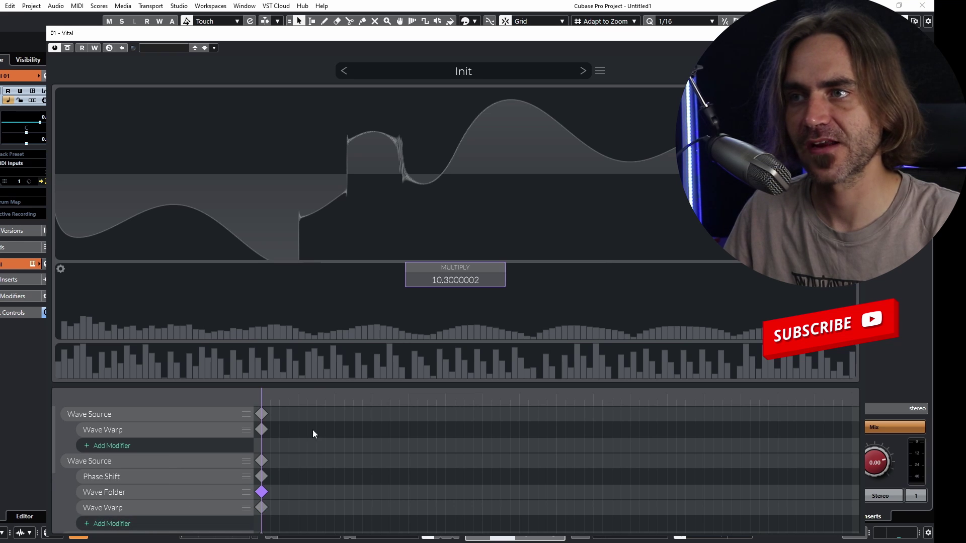
pyautogui.click(263, 506)
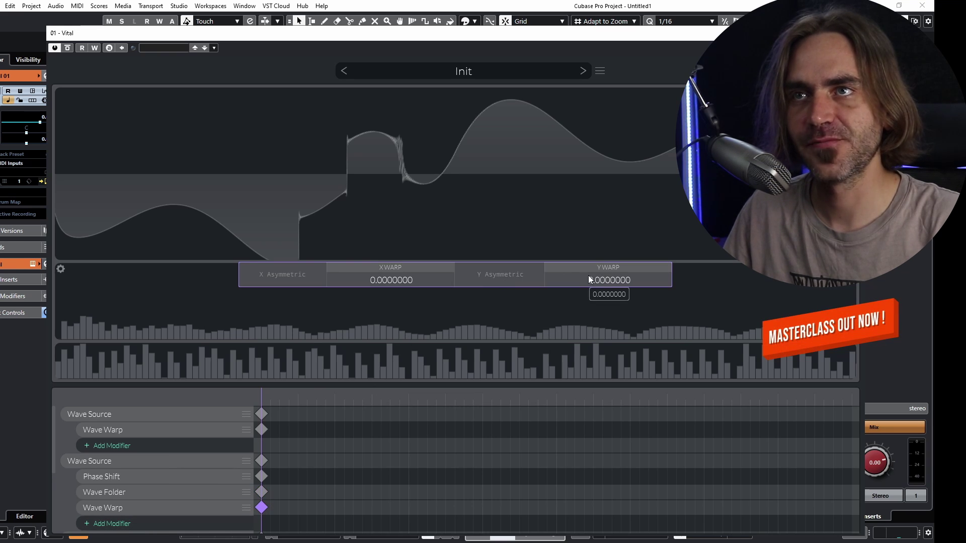
pyautogui.moveTo(589, 276); pyautogui.dragTo(597, 269)
pyautogui.moveTo(390, 277)
pyautogui.mouseDown()
pyautogui.moveTo(378, 279)
pyautogui.moveTo(394, 273)
pyautogui.mouseUp()
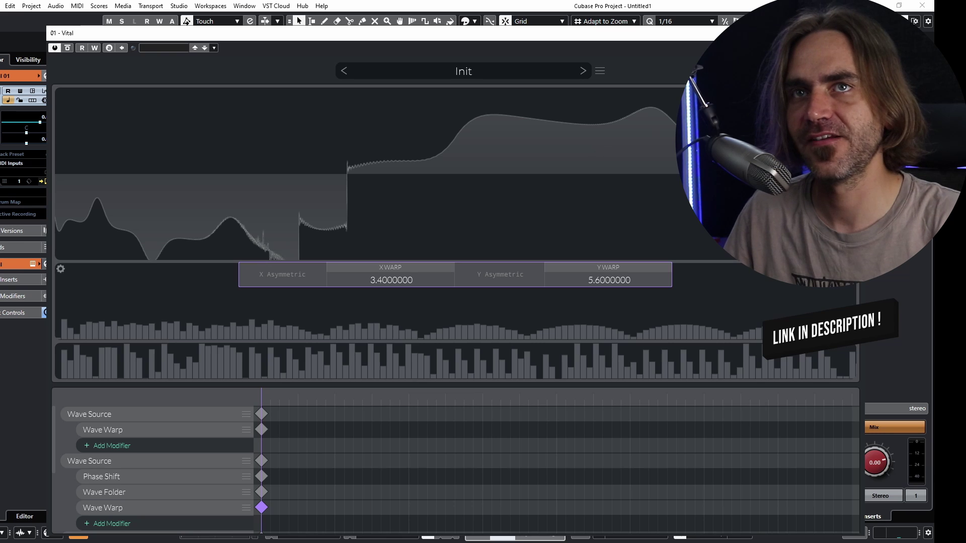
pyautogui.click(851, 71)
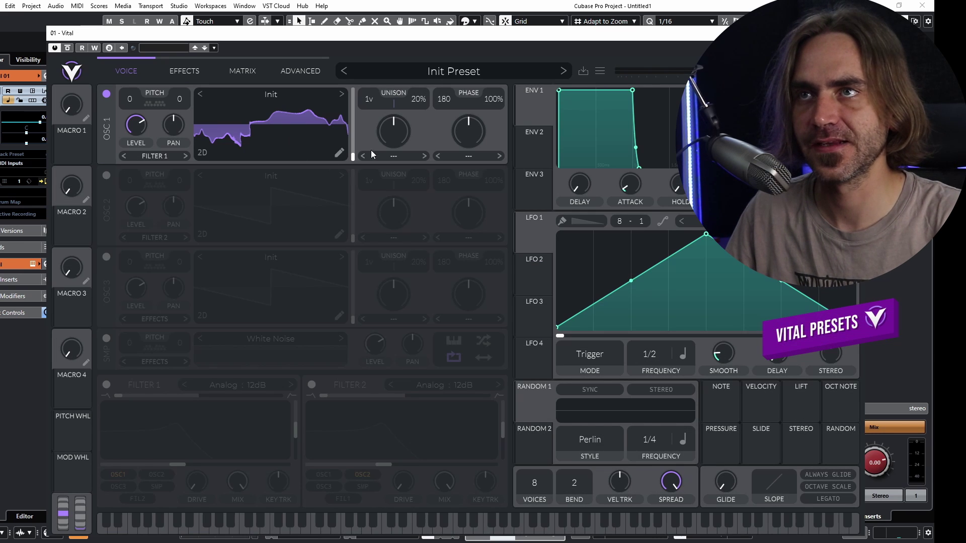
pyautogui.moveTo(353, 156); pyautogui.dragTo(354, 180)
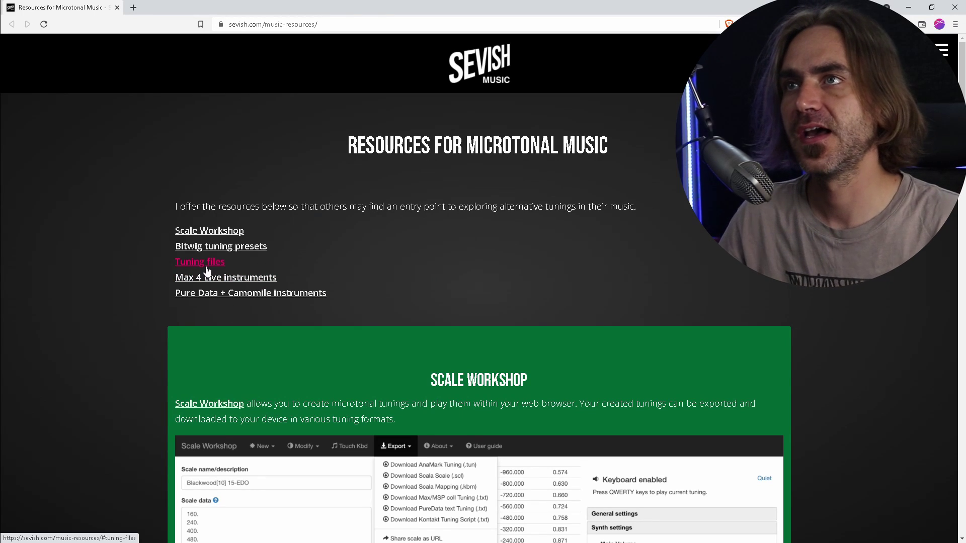
# - Switch to the browser and review the tuning files and Scale Workshop sections of Sevish's microtonal music resources page
pyautogui.click(206, 266)
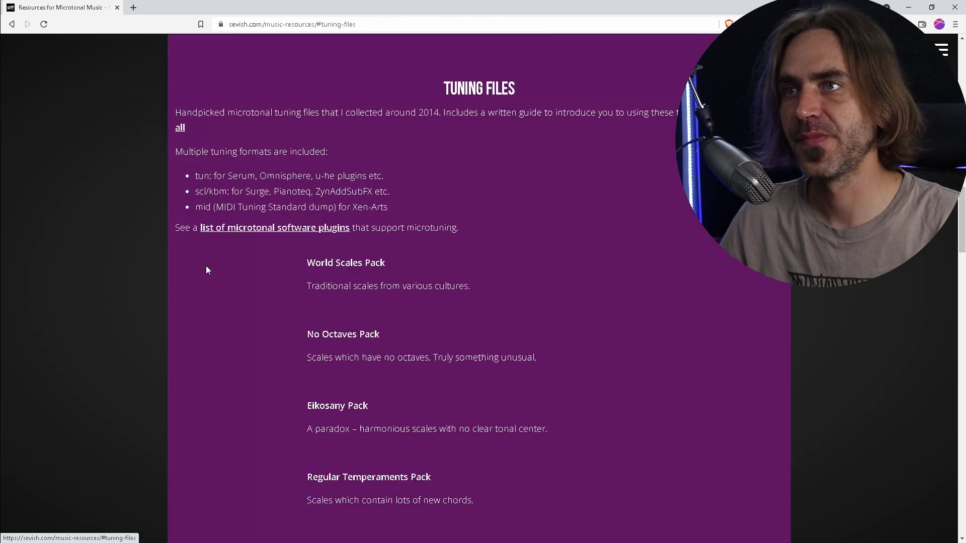
pyautogui.scroll(-7, 412, 302)
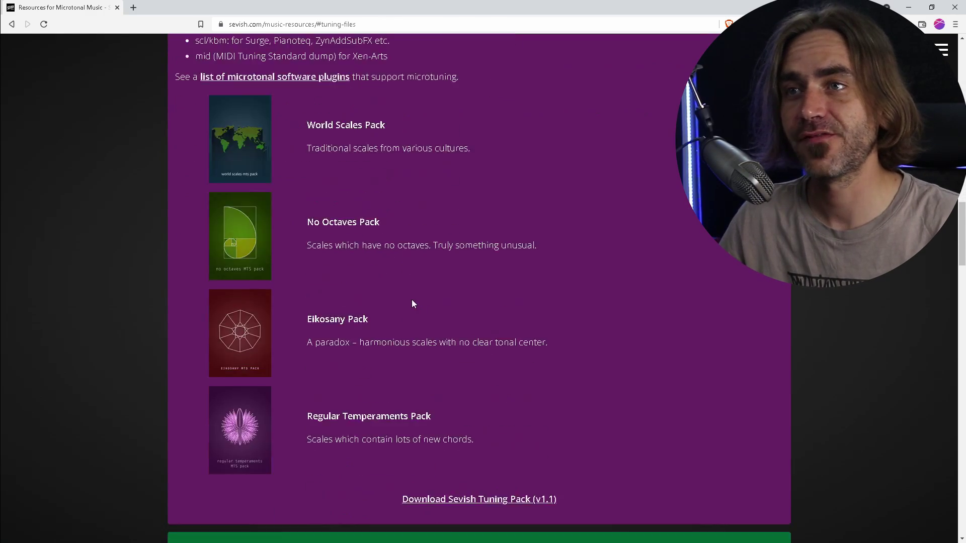
pyautogui.scroll(7, 444, 293)
pyautogui.scroll(10, 501, 295)
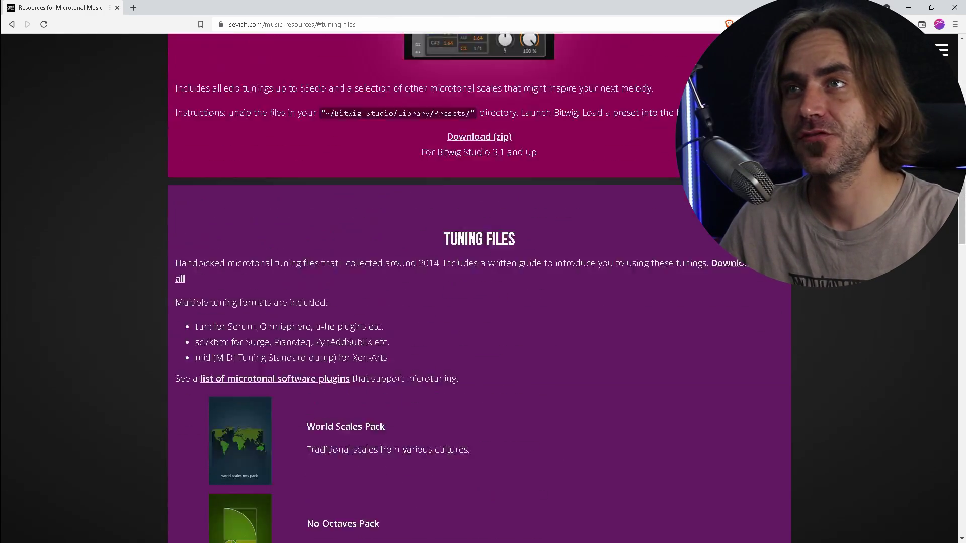
pyautogui.scroll(3, 563, 213)
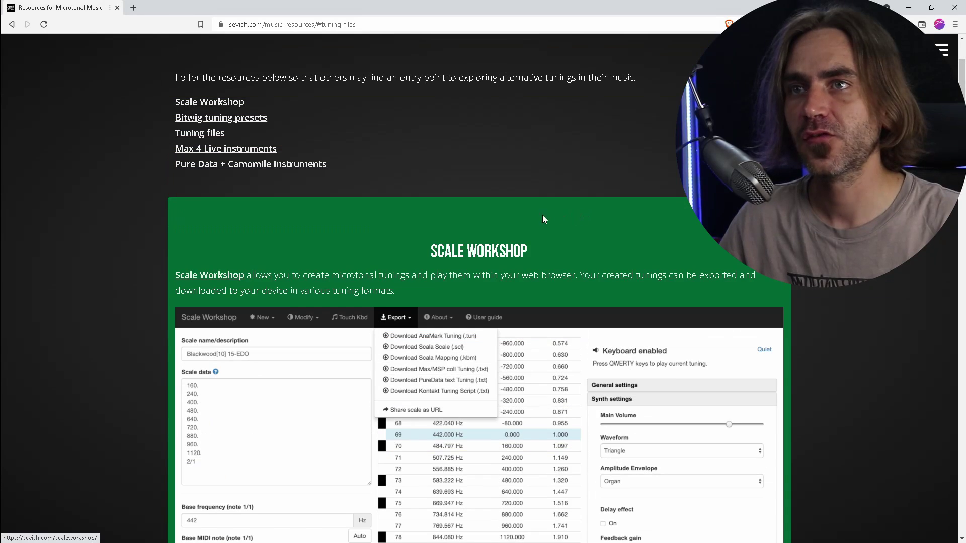
# - Review the Scale Workshop section of the microtonal resources page, close the page, and open the tuning file loader in Vital
pyautogui.scroll(1, 306, 187)
pyautogui.click(197, 154)
pyautogui.scroll(-1, 368, 216)
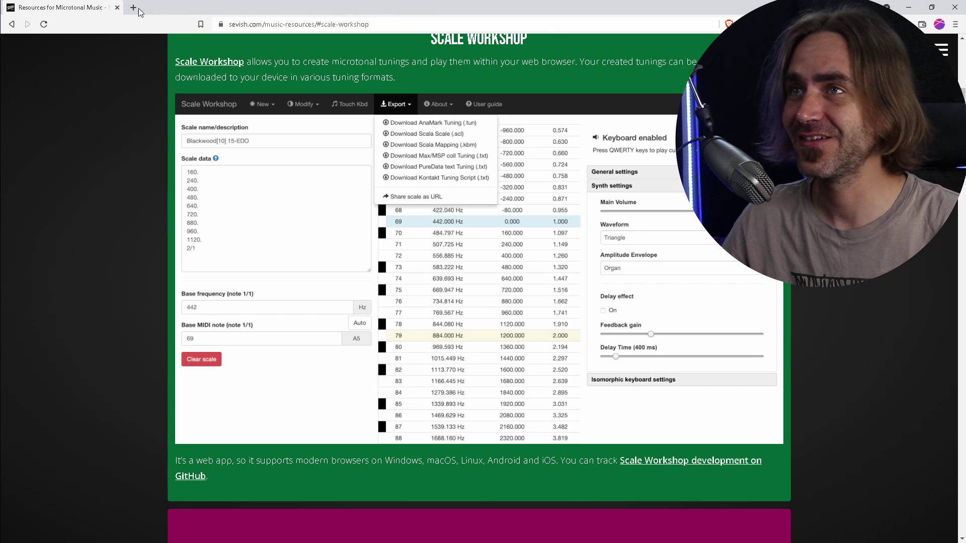
pyautogui.click(117, 7)
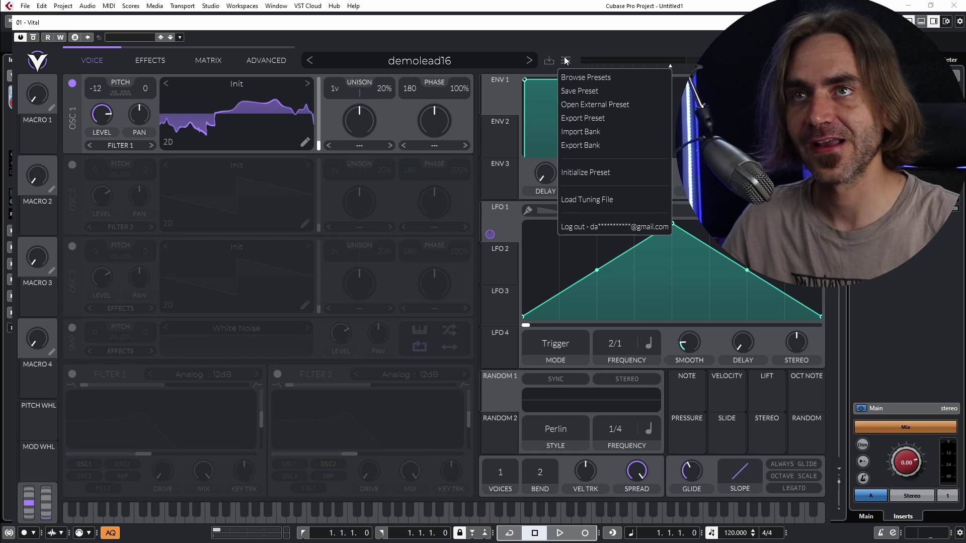
pyautogui.click(590, 200)
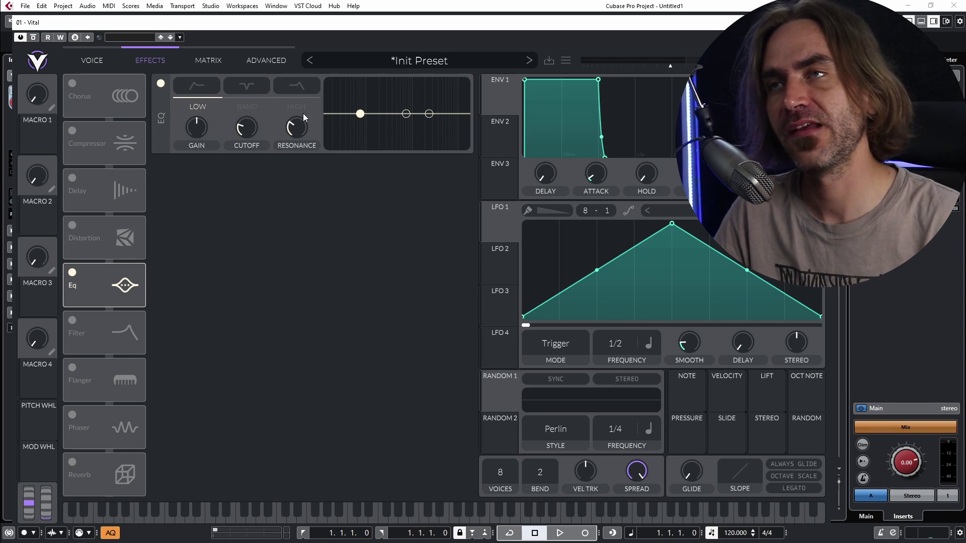
# - Cycle the EQ effect off and on, and pull its band node down into a narrow low-frequency cut
pyautogui.click(95, 60)
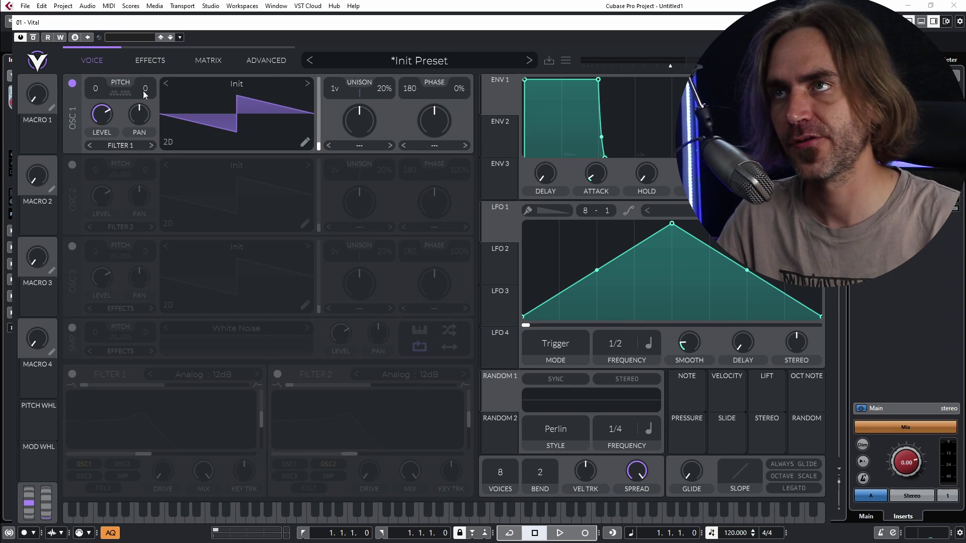
pyautogui.click(150, 61)
pyautogui.click(73, 274)
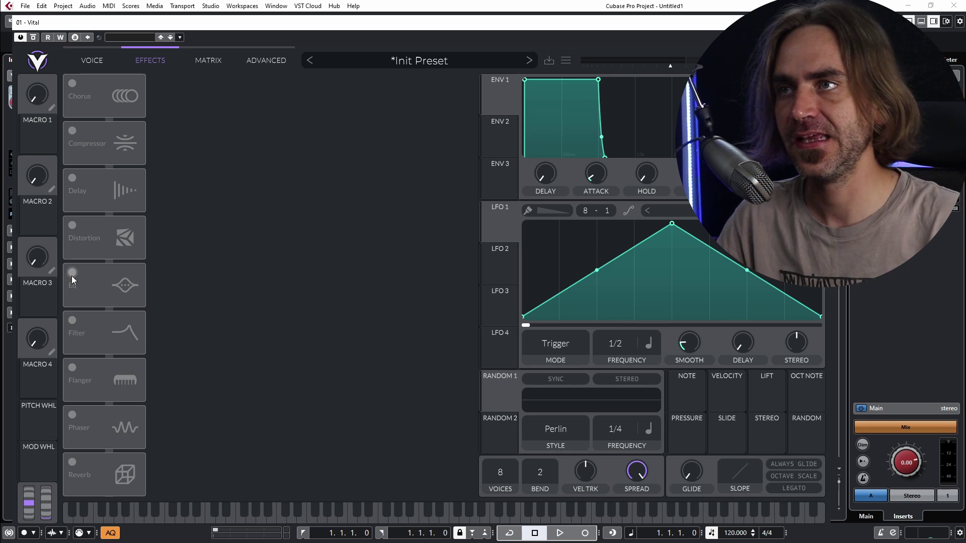
pyautogui.click(72, 273)
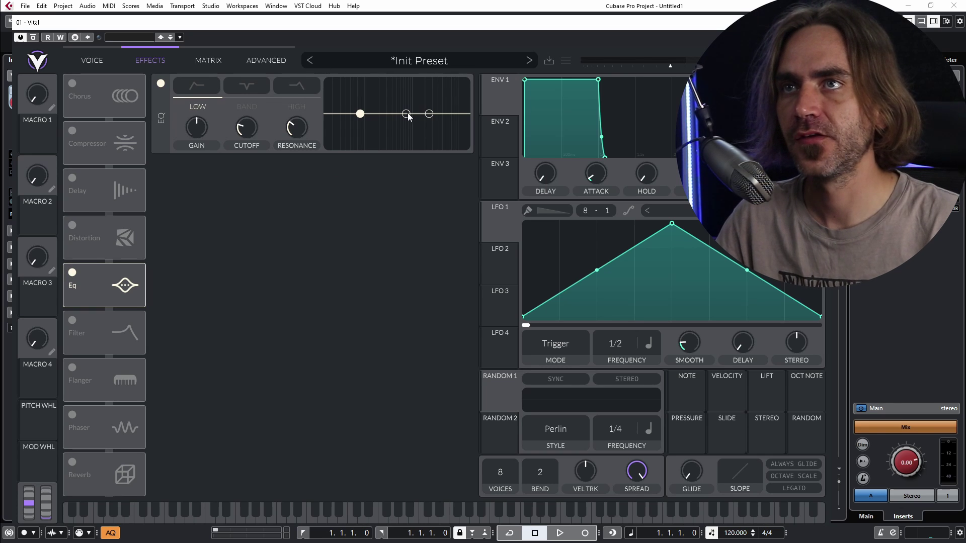
pyautogui.moveTo(408, 112); pyautogui.dragTo(357, 146)
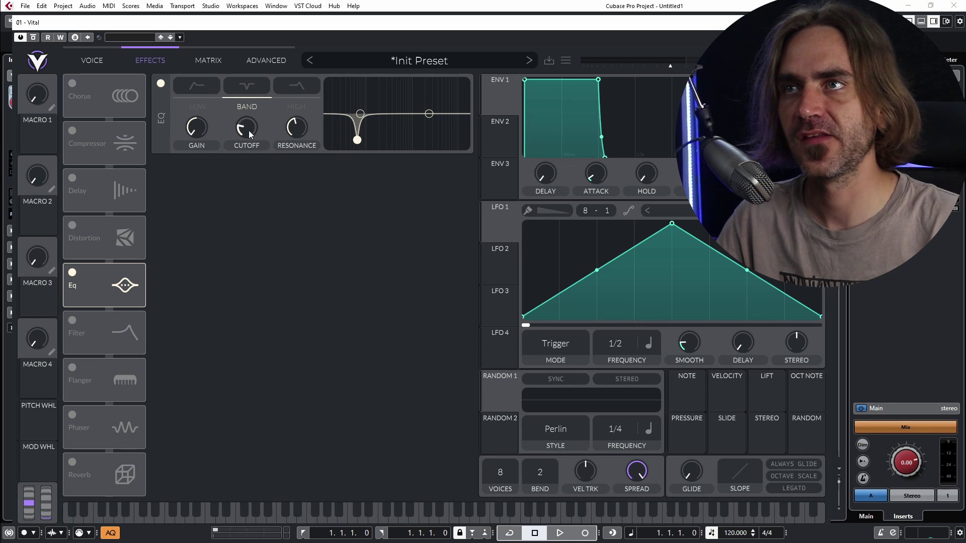
# - Set the EQ band's cutoff to 24 semitones
pyautogui.scroll(-5, 247, 136)
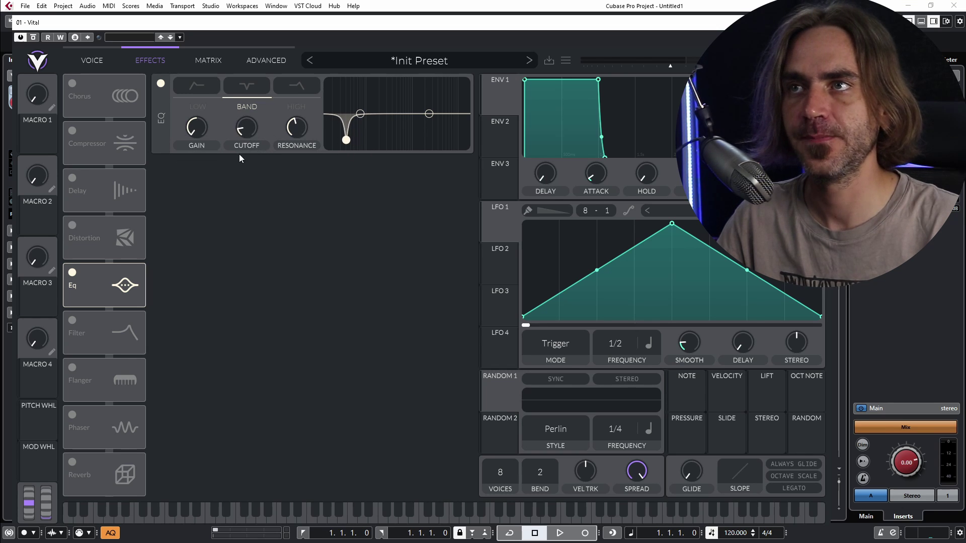
pyautogui.scroll(1, 248, 131)
pyautogui.scroll(1, 247, 138)
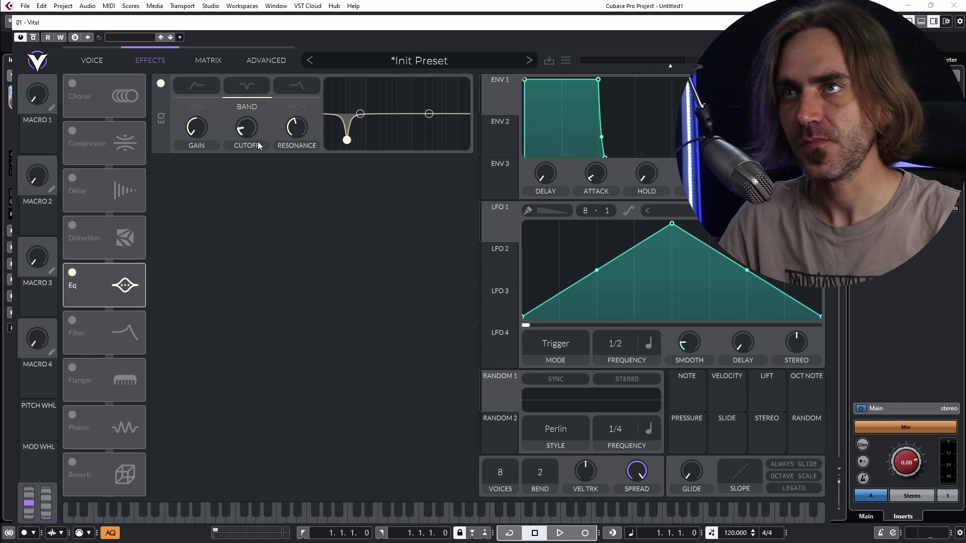
pyautogui.moveTo(256, 132); pyautogui.dragTo(253, 132)
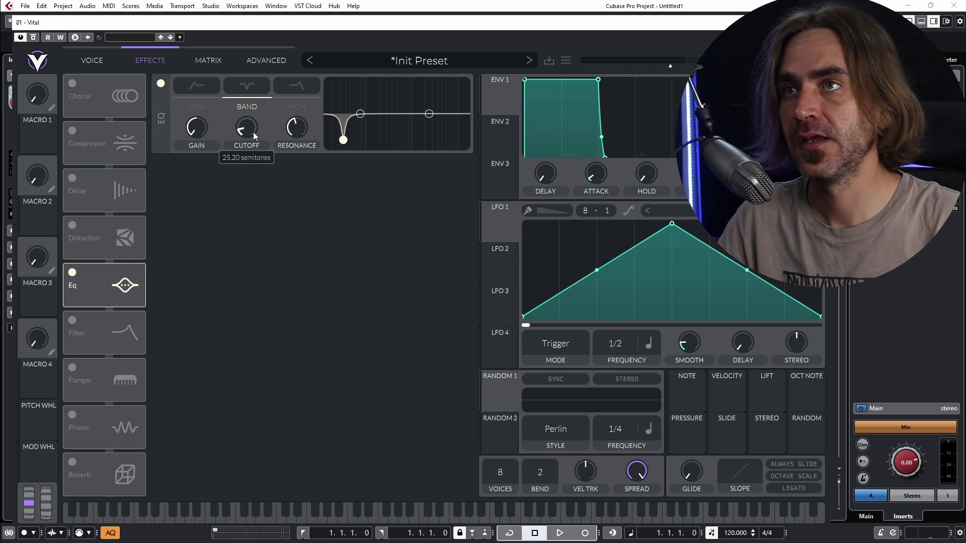
pyautogui.rightClick(251, 131)
pyautogui.click(266, 167)
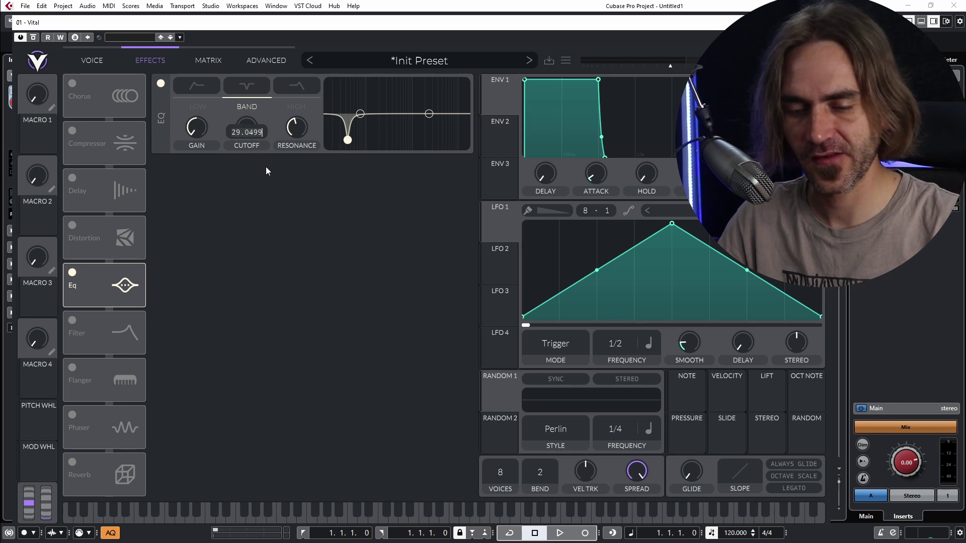
pyautogui.press('BackSpace')
pyautogui.press('BackSpace')
pyautogui.press('BackSpace')
pyautogui.press('BackSpace')
pyautogui.press('BackSpace')
pyautogui.press('BackSpace')
pyautogui.press('BackSpace')
pyautogui.write('24')
pyautogui.press('Return')
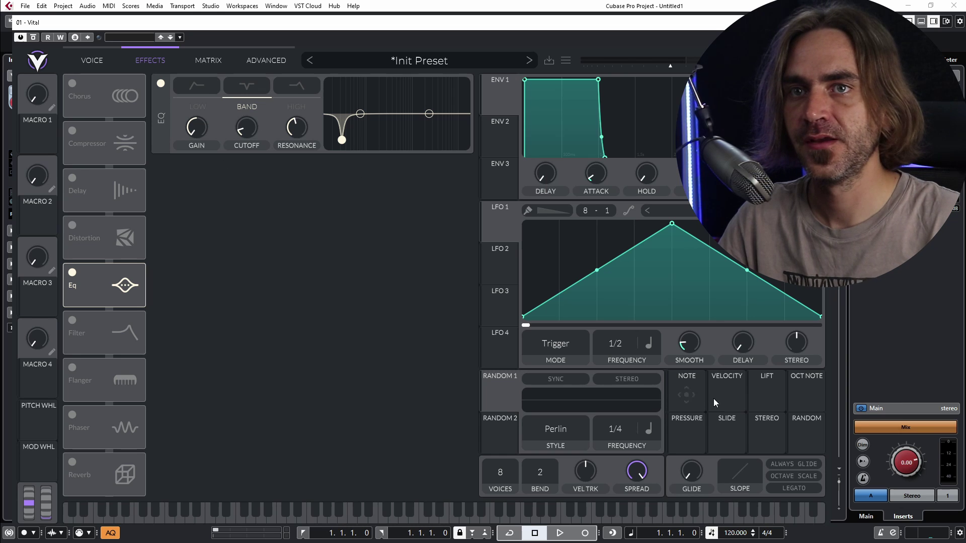
# - Assign the Note modulation source to the EQ band's cutoff, and lower the low band's cutoff to about 36 semitones
pyautogui.moveTo(686, 395); pyautogui.dragTo(246, 151)
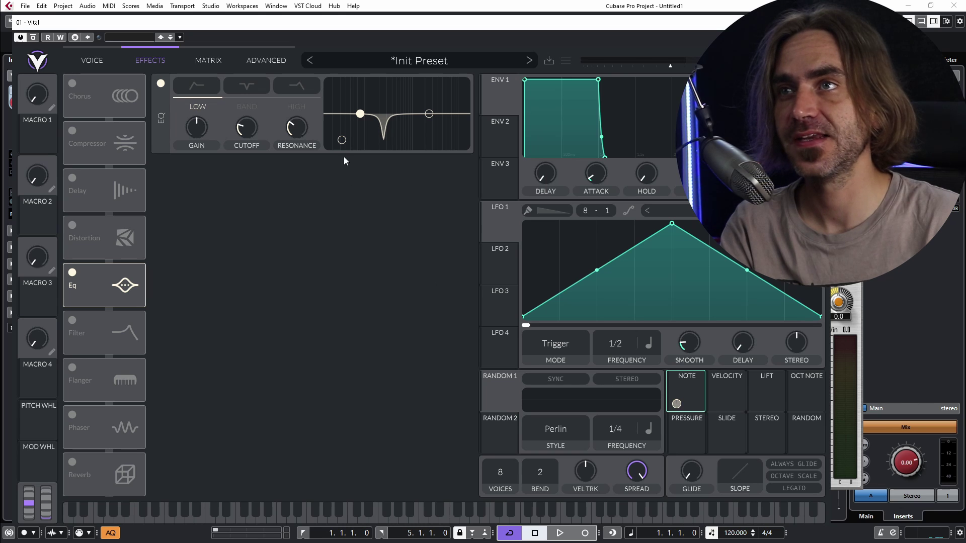
pyautogui.moveTo(249, 131)
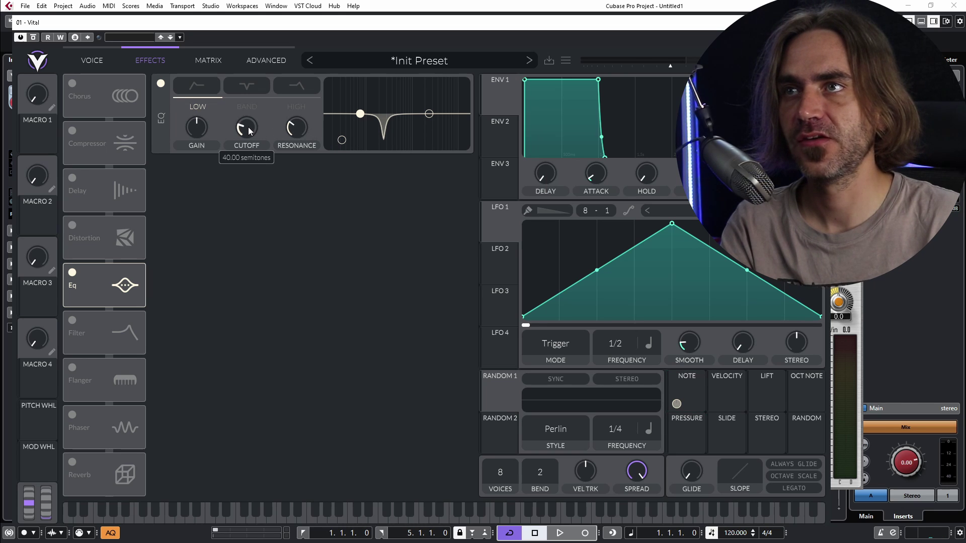
pyautogui.scroll(1, 249, 131)
pyautogui.scroll(-7, 248, 129)
pyautogui.rightClick(246, 127)
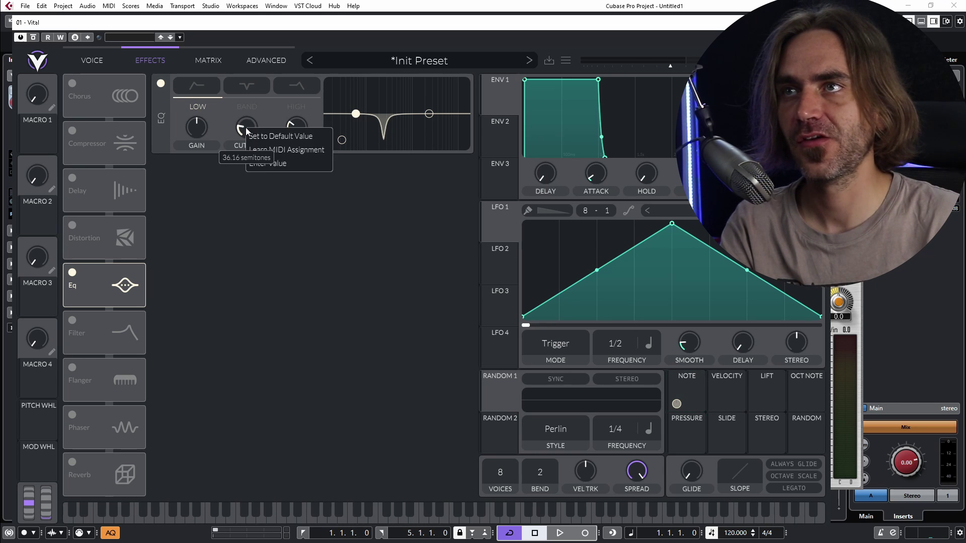
pyautogui.click(265, 165)
pyautogui.press('Return')
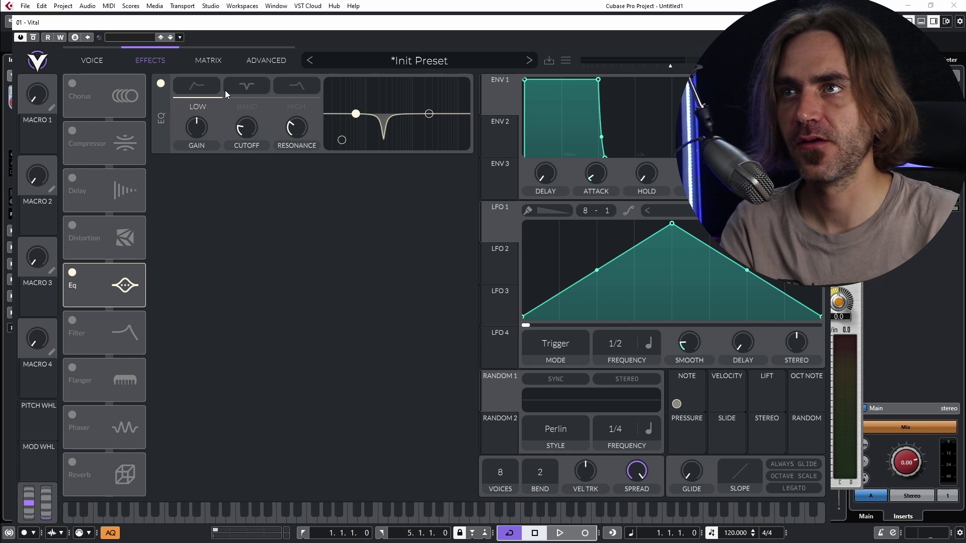
# - Select the note-modulated EQ band and enter a new, lower base value for its cutoff
pyautogui.click(252, 85)
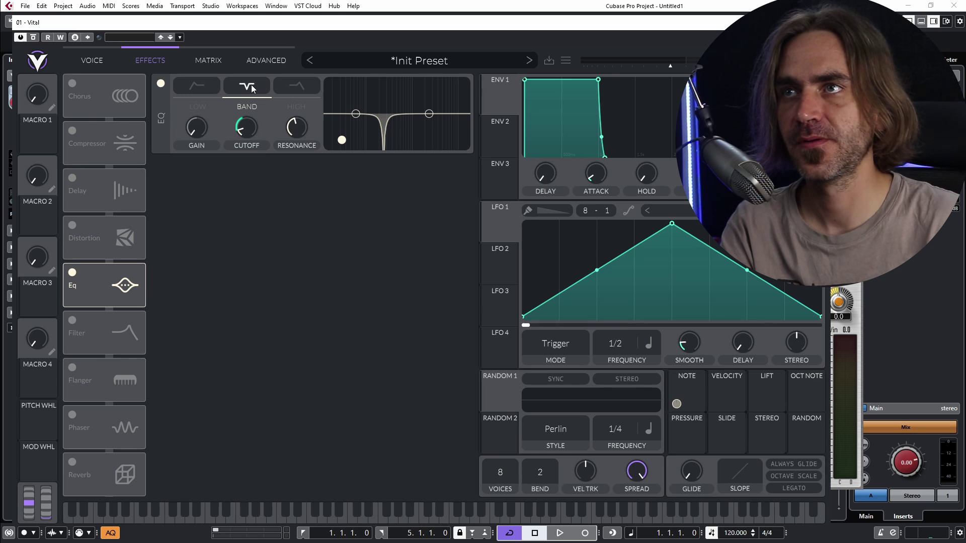
pyautogui.scroll(2, 248, 125)
pyautogui.rightClick(250, 122)
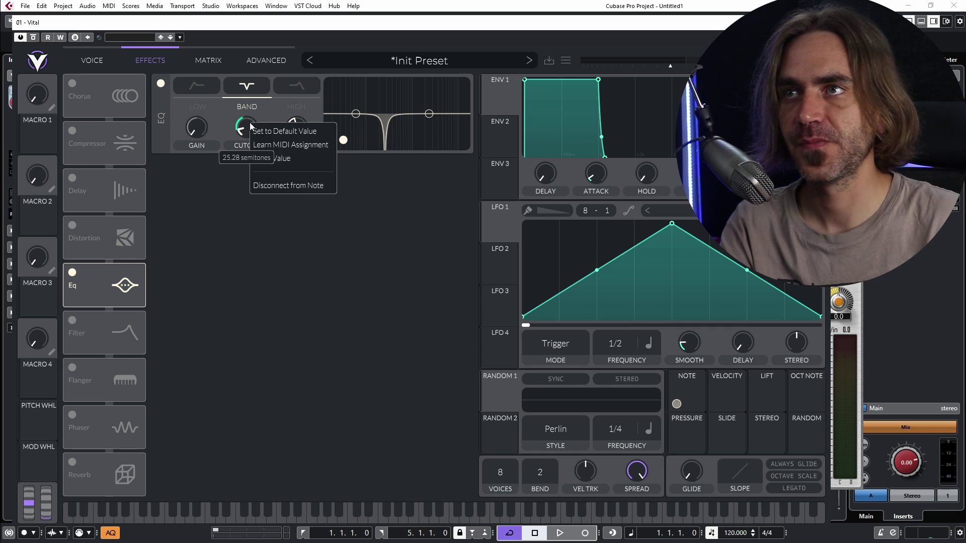
pyautogui.click(286, 158)
pyautogui.press('Return')
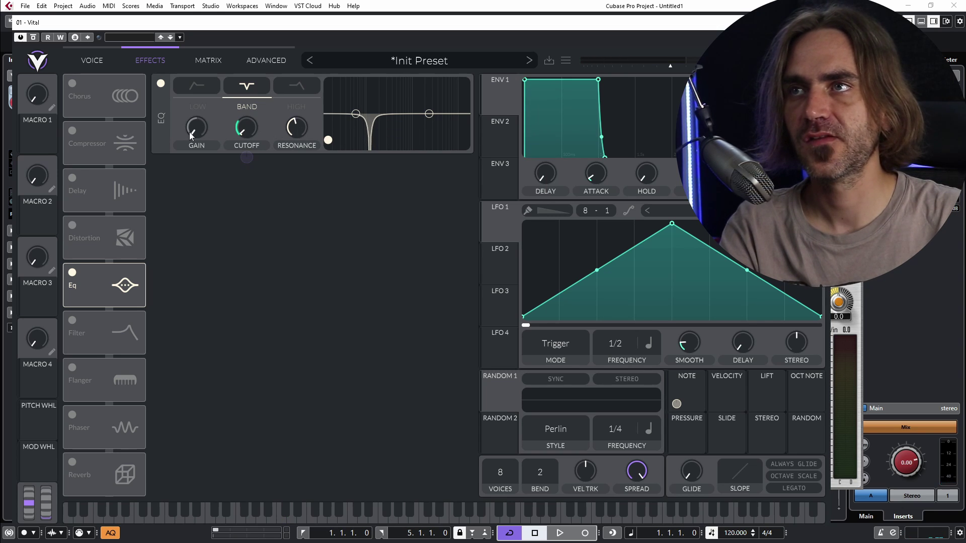
# - Widen the EQ band's cut by lowering its resonance, and make the cut shallower by raising its gain
pyautogui.moveTo(302, 134); pyautogui.dragTo(288, 129)
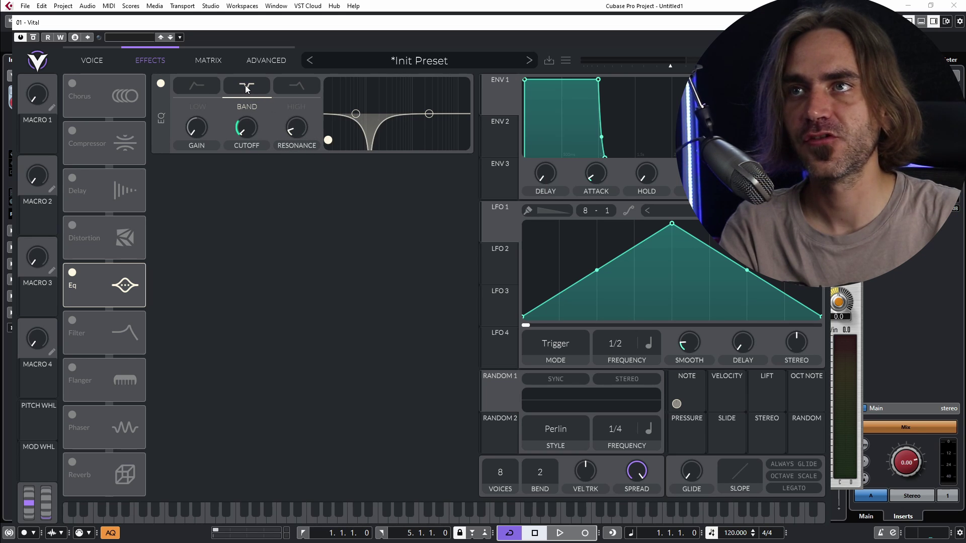
pyautogui.moveTo(196, 132); pyautogui.dragTo(194, 124)
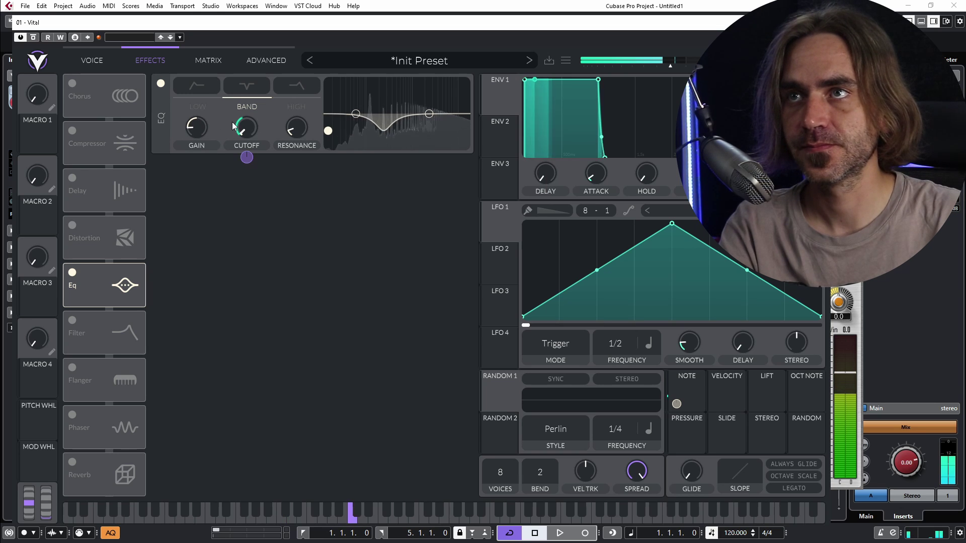
# - Set the note-tracked EQ band's cutoff to 48 semitones, and lower the band's resonance and gain
pyautogui.rightClick(249, 129)
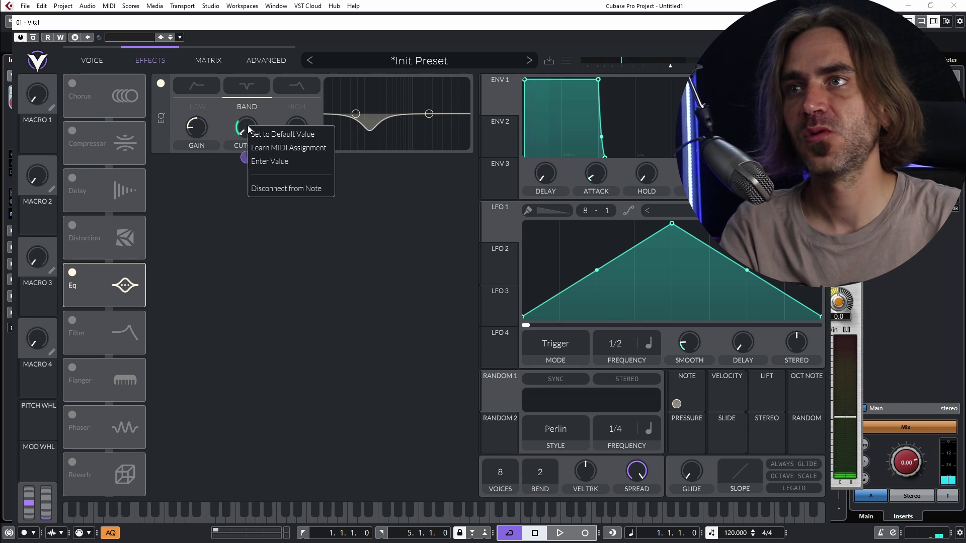
pyautogui.click(291, 162)
pyautogui.rightClick(270, 139)
pyautogui.click(281, 162)
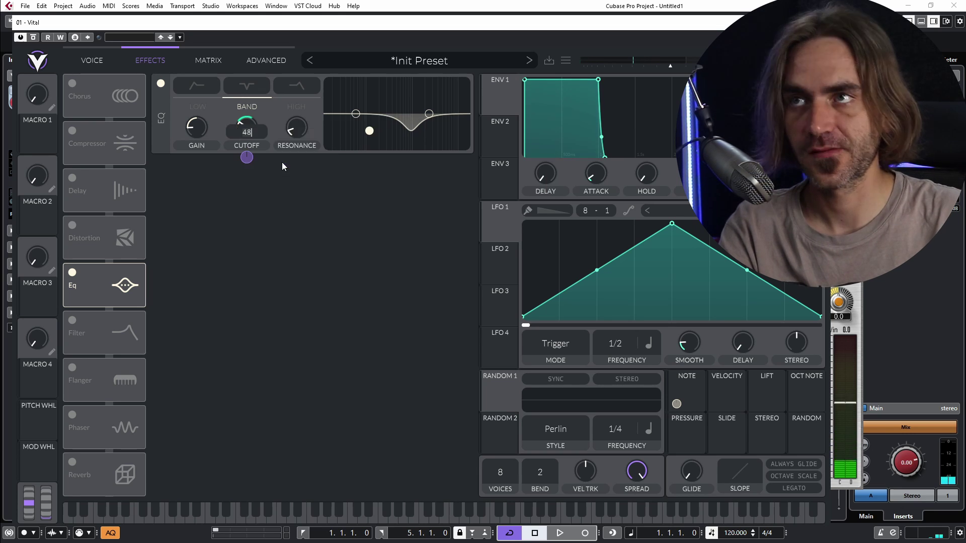
pyautogui.write('48')
pyautogui.press('Return')
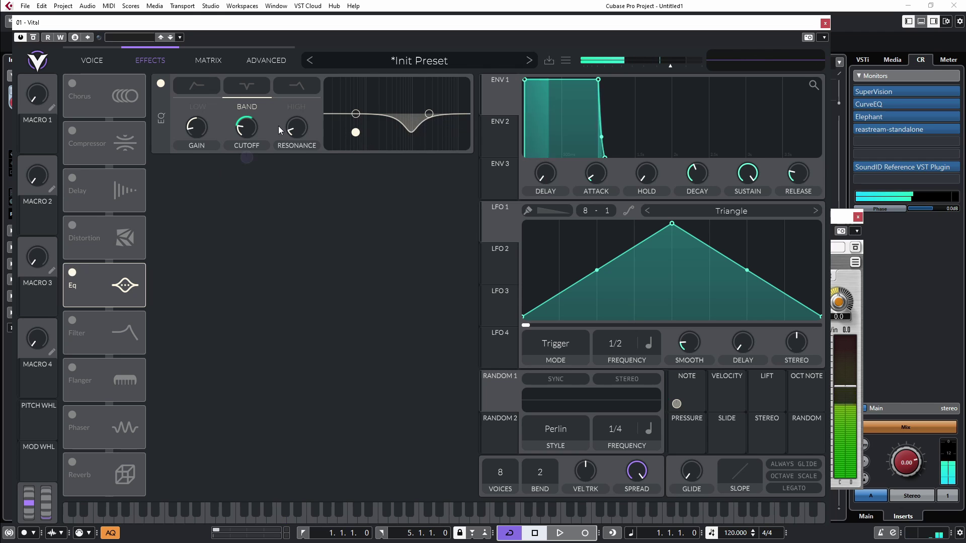
pyautogui.scroll(-2, 279, 126)
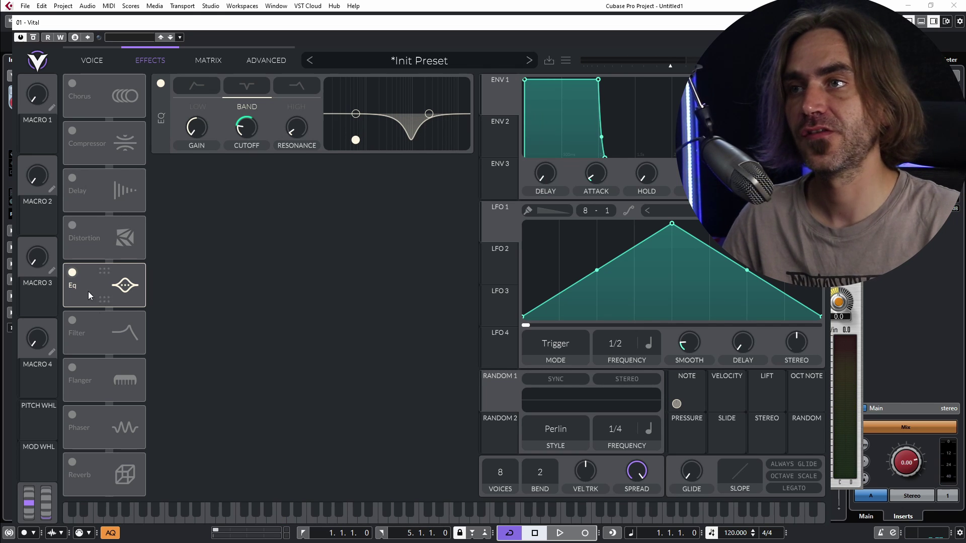
# - Enable the Filter effect and set its mode to Analog Notch Spread
pyautogui.click(75, 322)
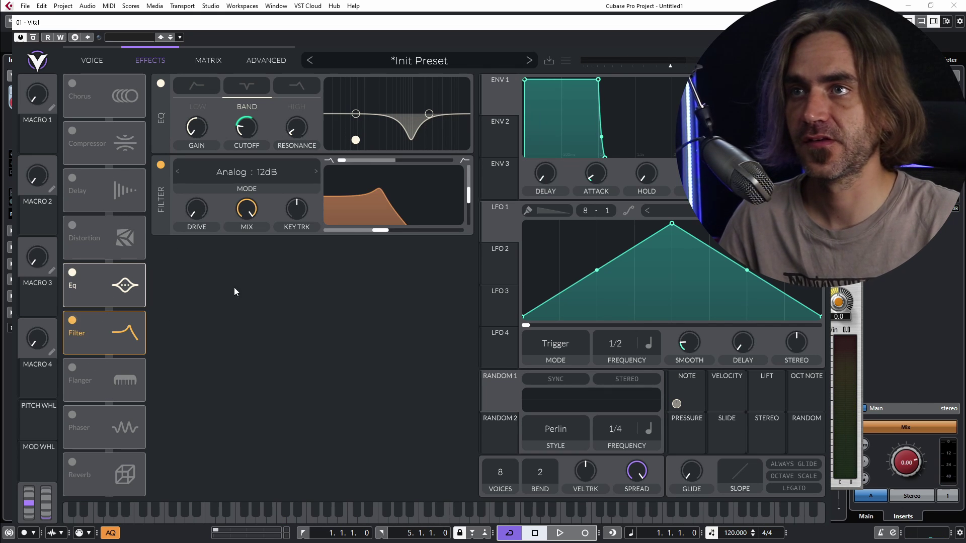
pyautogui.click(247, 171)
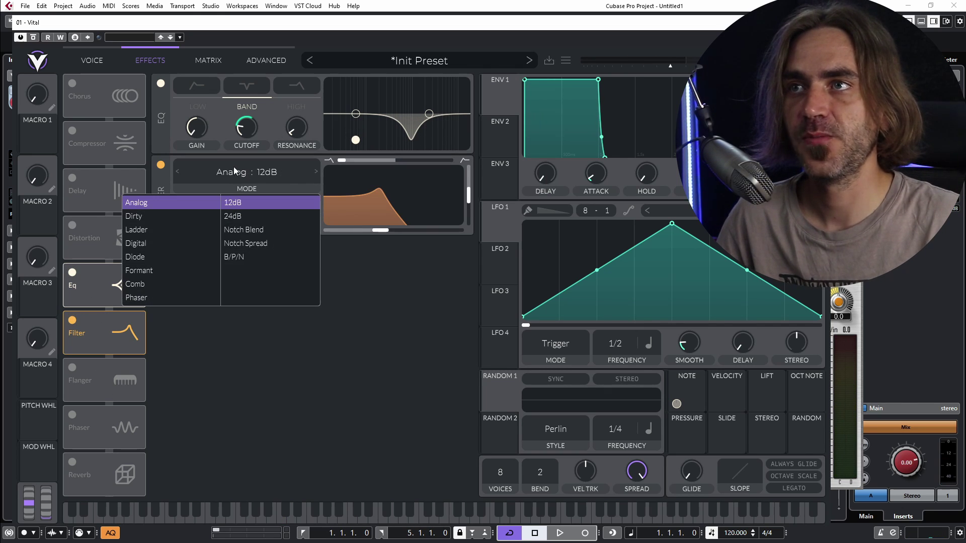
pyautogui.click(257, 231)
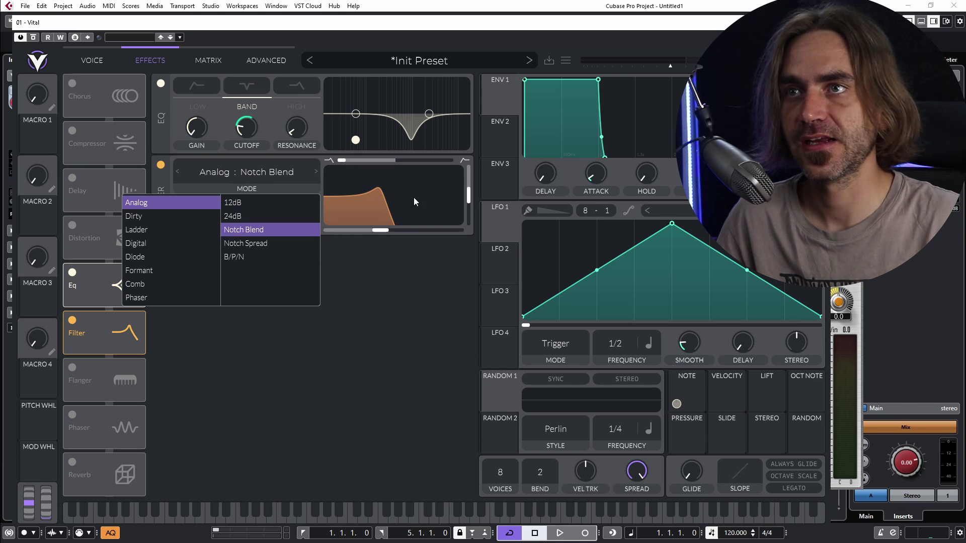
pyautogui.click(273, 243)
pyautogui.click(352, 250)
# - Shape the filter into a key-tracked notch with blend near maximum, slightly lower resonance, full key tracking, and cutoff at 0 semitones
pyautogui.moveTo(355, 160); pyautogui.dragTo(497, 159)
pyautogui.moveTo(469, 201)
pyautogui.mouseDown()
pyautogui.moveTo(458, 225)
pyautogui.moveTo(456, 214)
pyautogui.mouseUp()
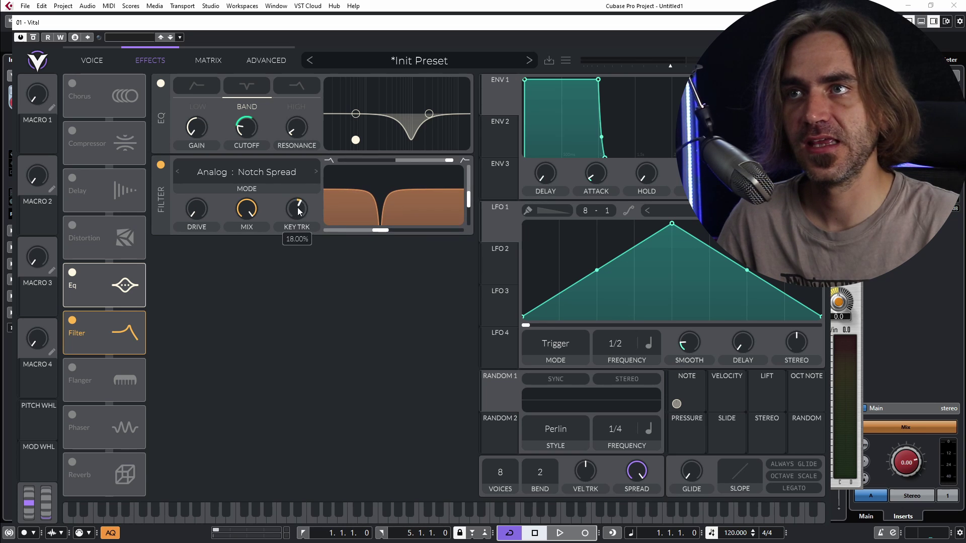
pyautogui.moveTo(297, 207)
pyautogui.mouseDown()
pyautogui.moveTo(297, 199)
pyautogui.moveTo(295, 213)
pyautogui.mouseUp()
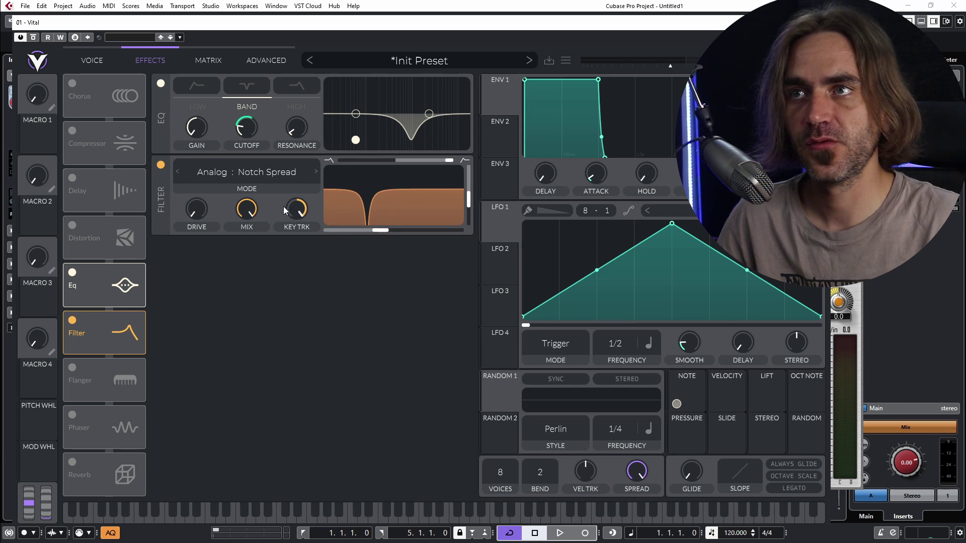
pyautogui.doubleClick(385, 232)
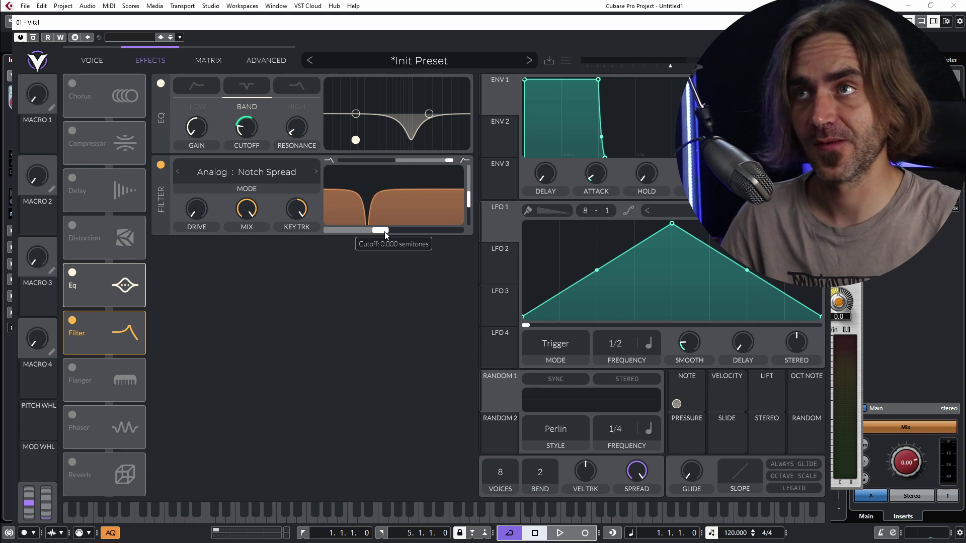
# - Raise the Notch Spread filter's cutoff with the EQ bypassed for comparison, and re-enable the EQ
pyautogui.click(72, 272)
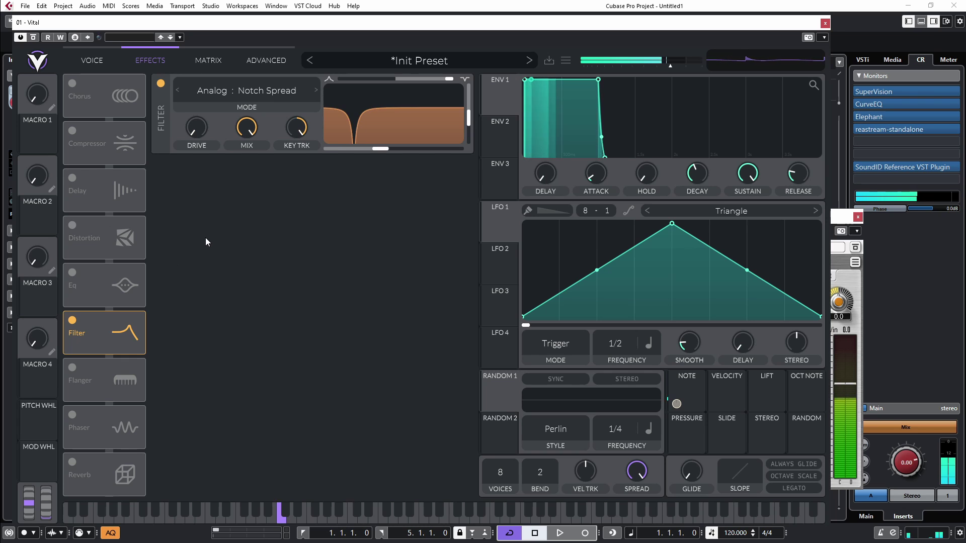
pyautogui.rightClick(388, 149)
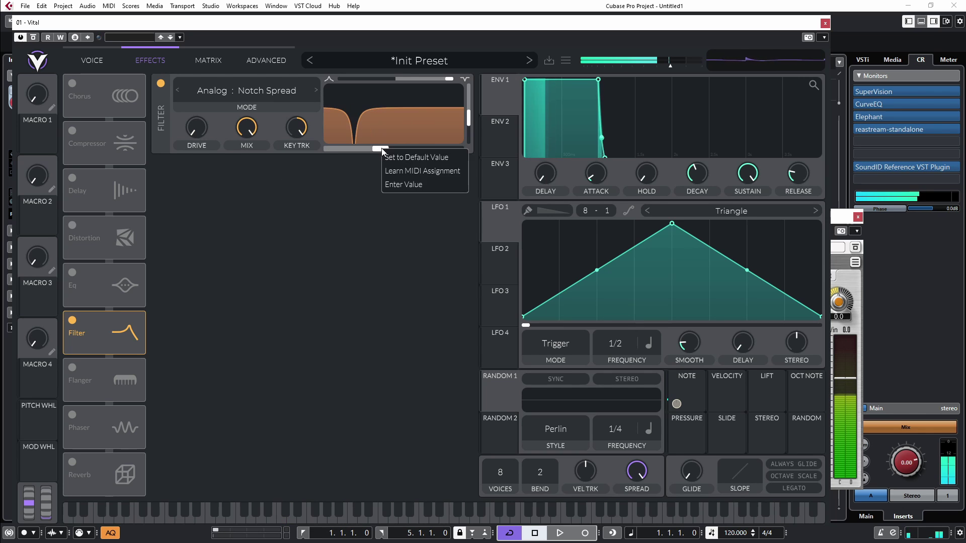
pyautogui.click(394, 189)
pyautogui.write('3')
pyautogui.press('Return')
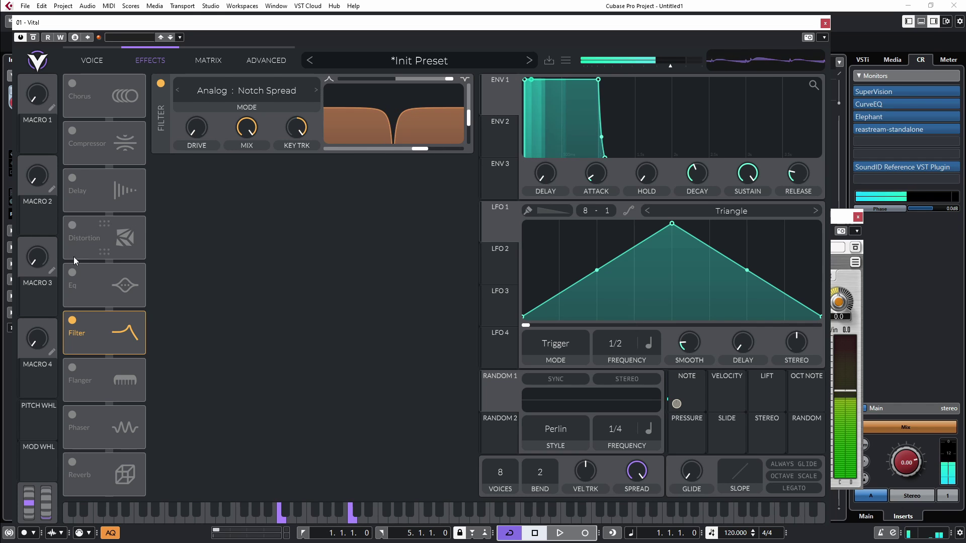
pyautogui.click(72, 273)
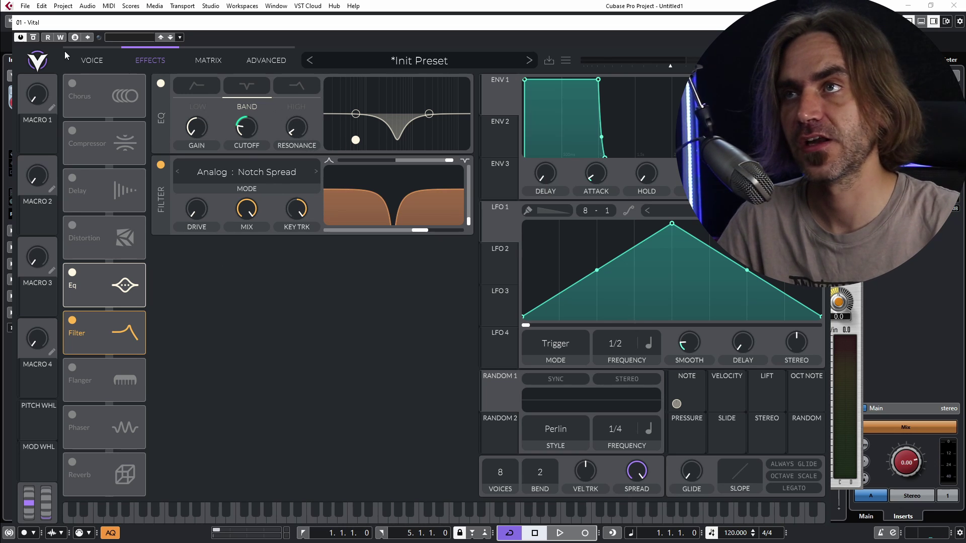
# - Remove a range of low harmonics from oscillator 1's Init wavetable in the wavetable editor, and close the editor
pyautogui.click(89, 60)
pyautogui.click(308, 142)
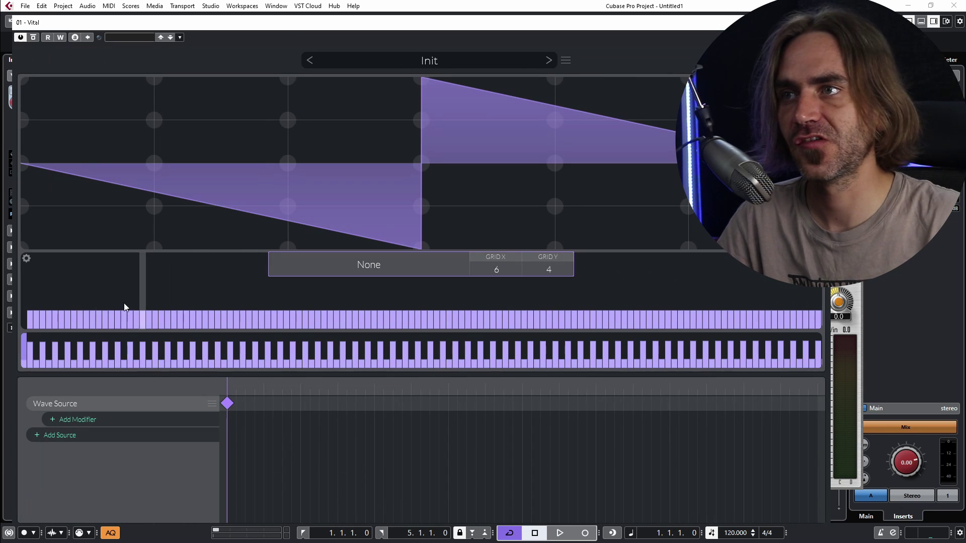
pyautogui.moveTo(55, 312); pyautogui.dragTo(132, 328)
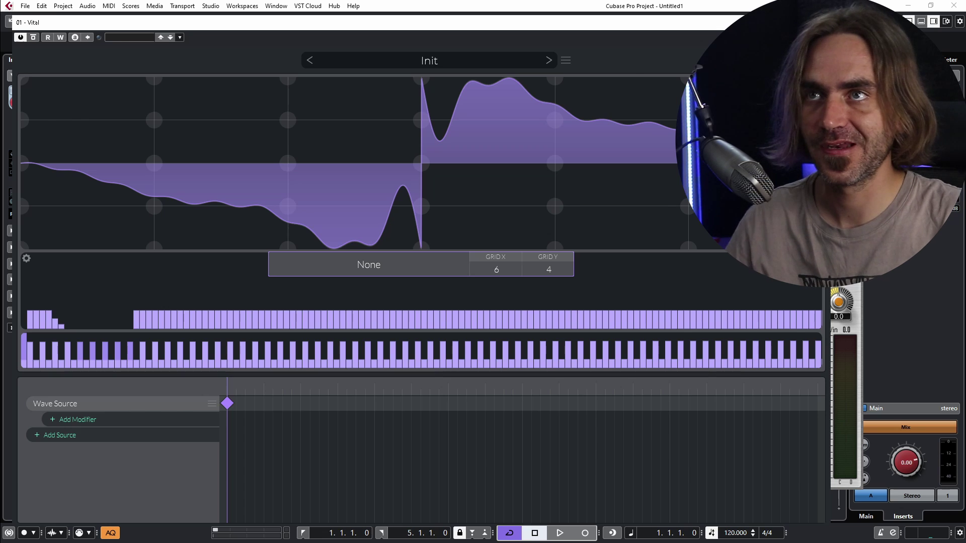
pyautogui.click(811, 60)
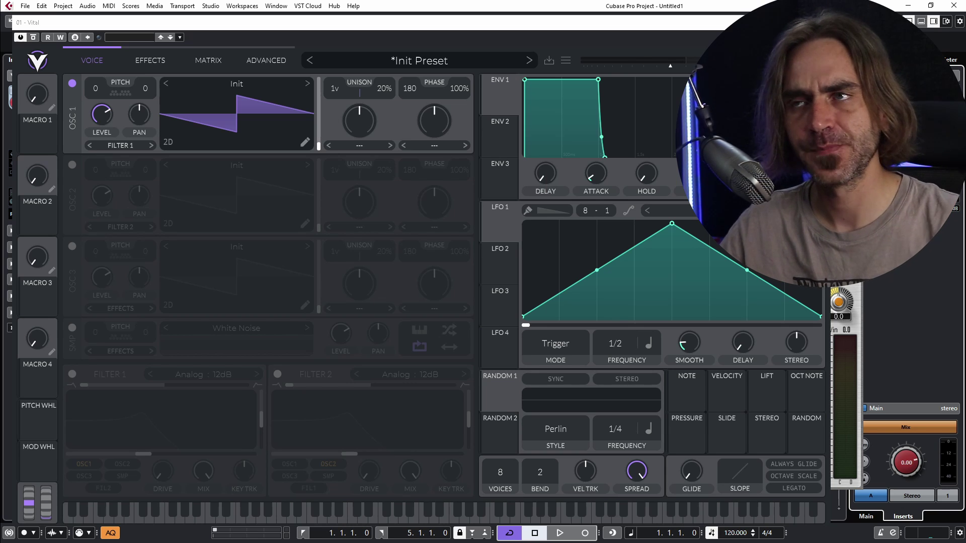
# - Disable oscillator 1, enable the sampler, and load the FM 4 SCW sample from the User folder
pyautogui.click(71, 83)
pyautogui.click(72, 328)
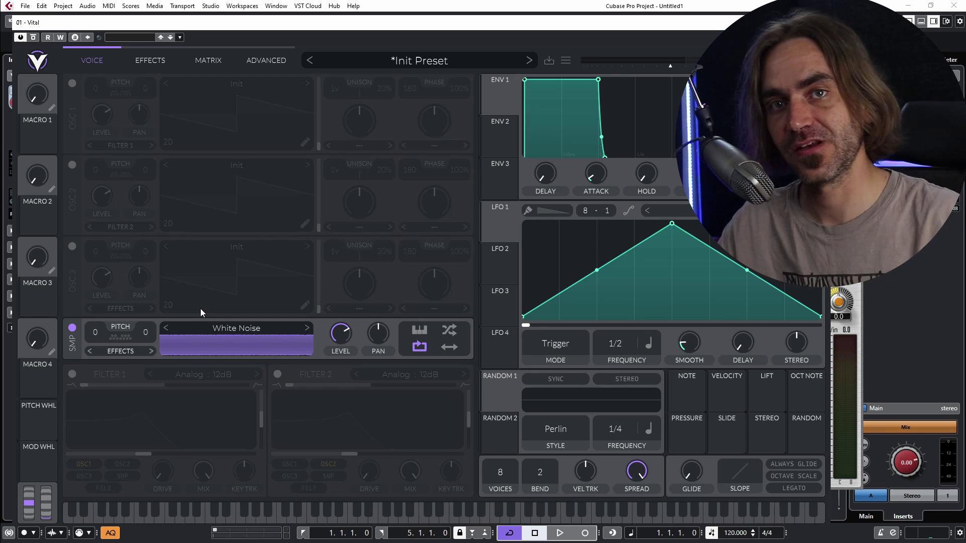
pyautogui.click(233, 328)
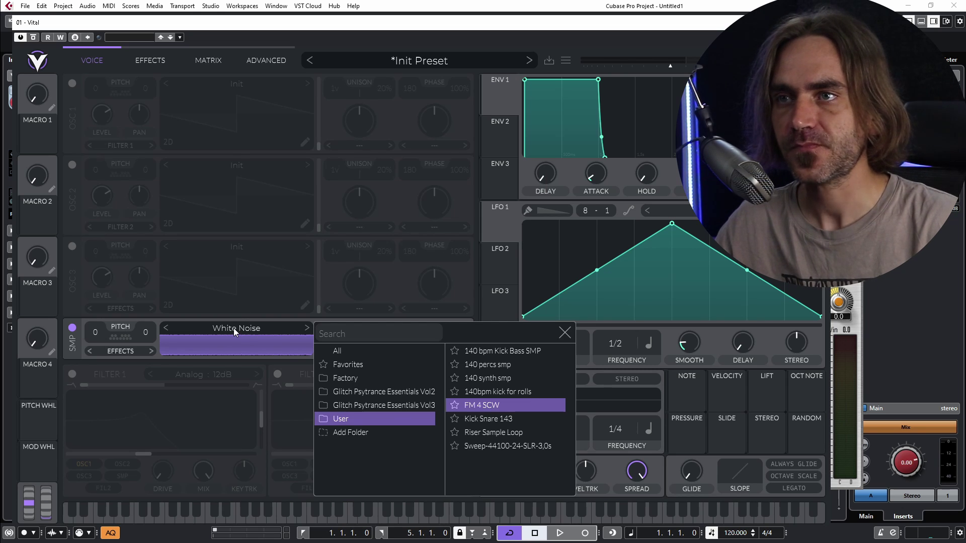
pyautogui.click(485, 408)
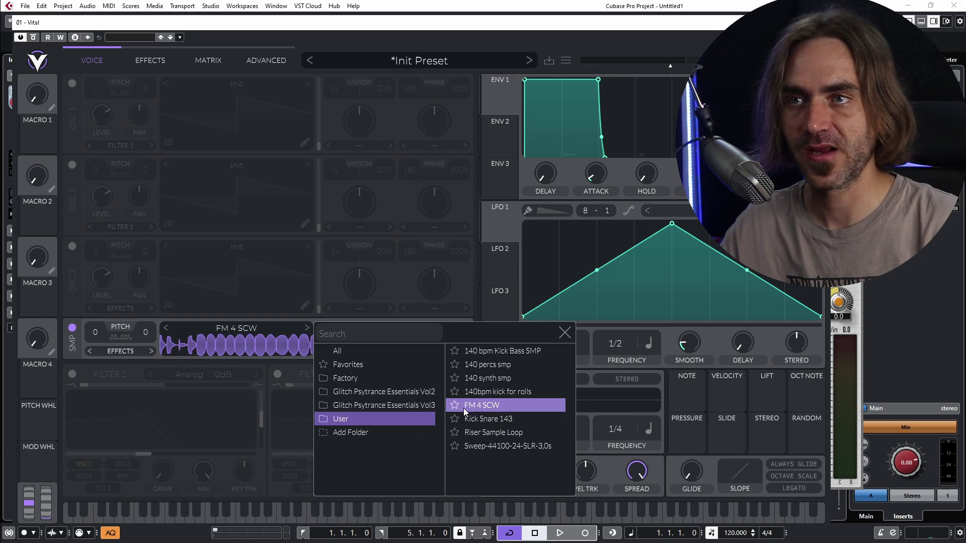
pyautogui.click(564, 333)
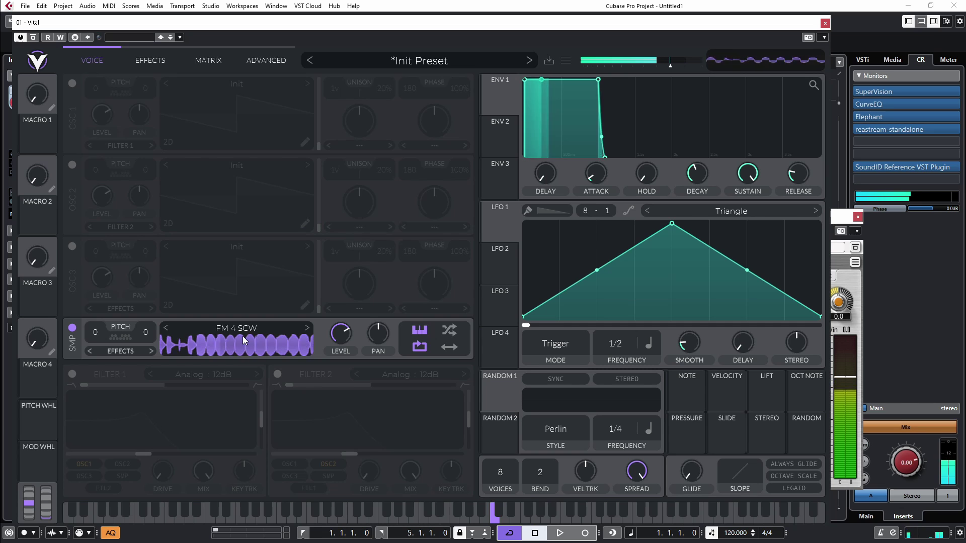
# - Set the Chorus effect's frequency to Freeze and feedback to 67.55%, and shape its filter to cut the lows
pyautogui.click(150, 60)
pyautogui.click(261, 91)
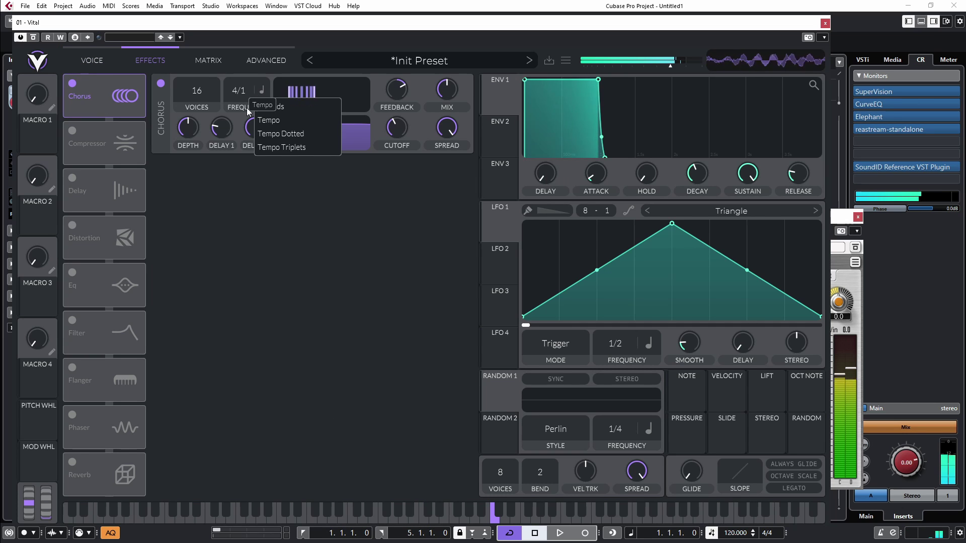
pyautogui.click(265, 106)
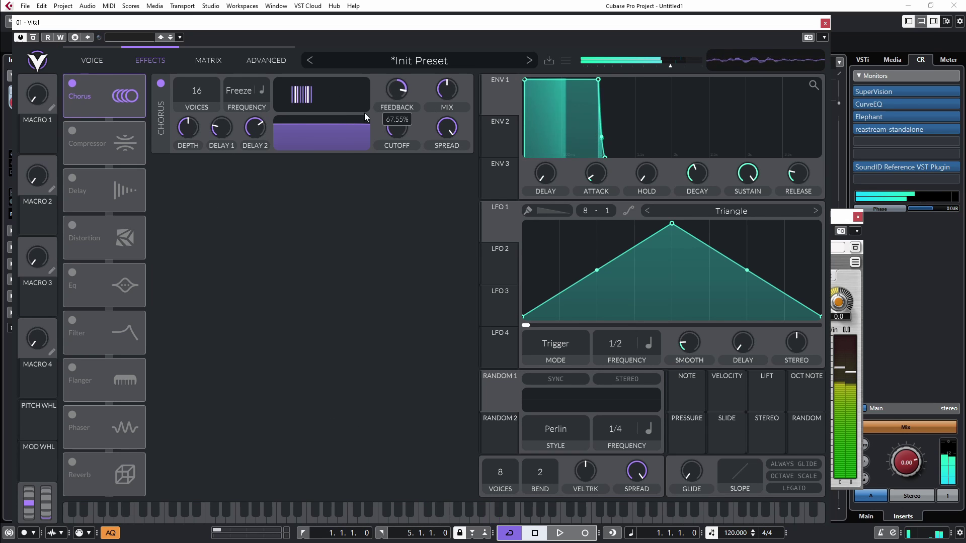
pyautogui.moveTo(366, 118); pyautogui.dragTo(352, 126)
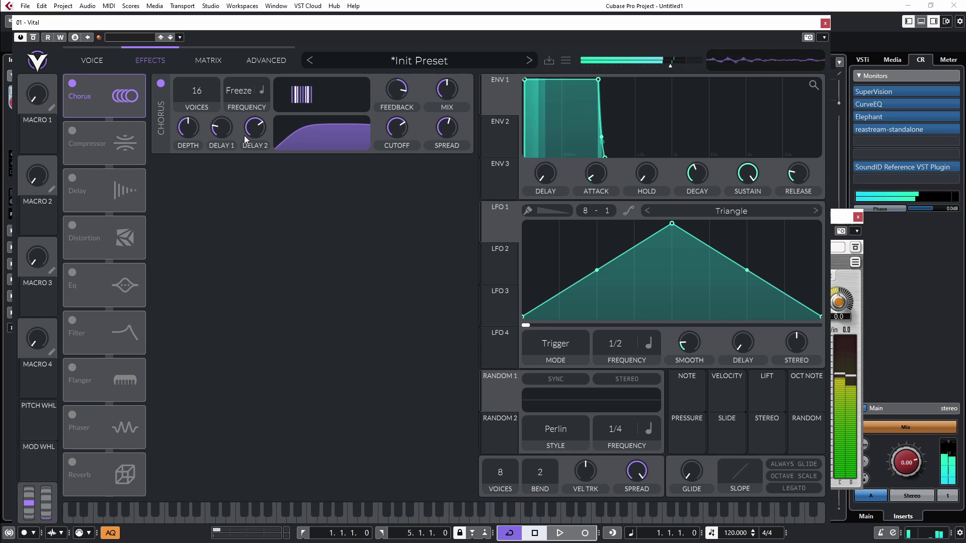
# - Enable the Delay with dotted tempo timing and Ping Pong mode, and shape its filter to cut the lows
pyautogui.click(72, 178)
pyautogui.click(256, 172)
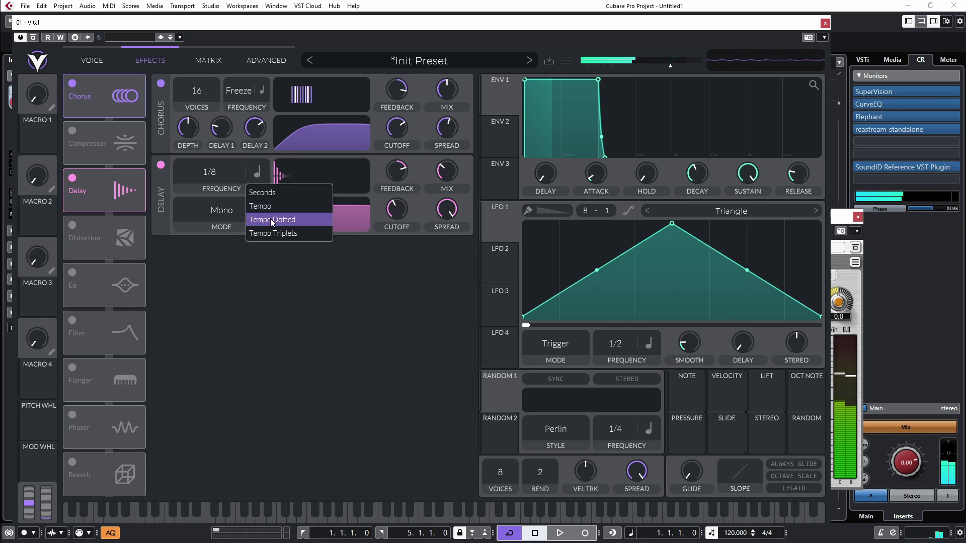
pyautogui.click(273, 219)
pyautogui.click(228, 198)
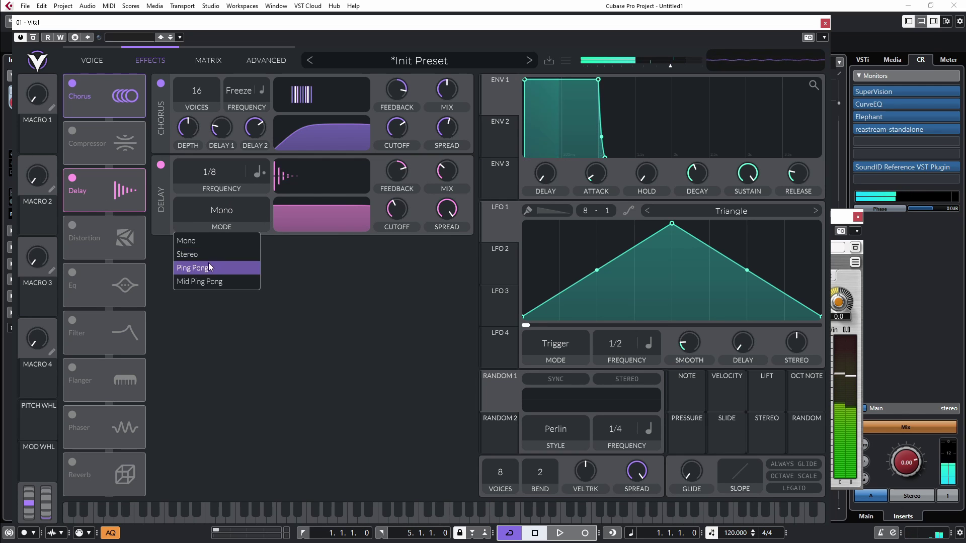
pyautogui.click(209, 262)
pyautogui.moveTo(314, 207); pyautogui.dragTo(336, 228)
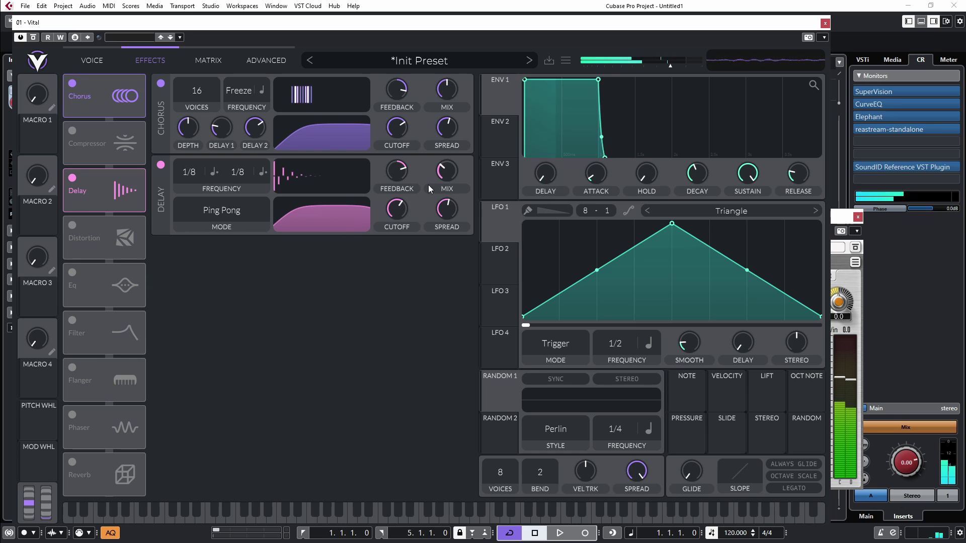
# - Route the sampler through Filter 1 in Analog 24dB mode and adjust the filter's cutoff
pyautogui.click(92, 60)
pyautogui.moveTo(156, 454); pyautogui.dragTo(171, 434)
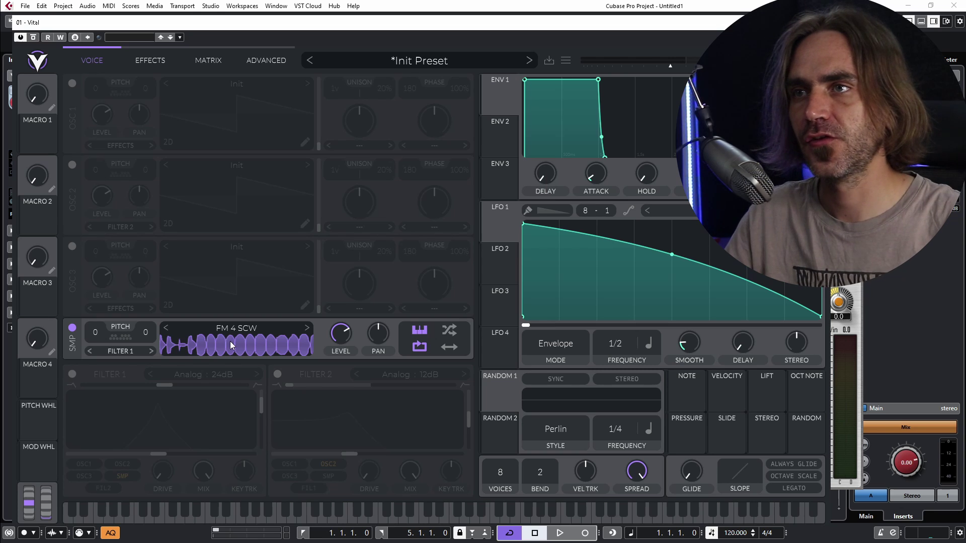
pyautogui.press('Escape')
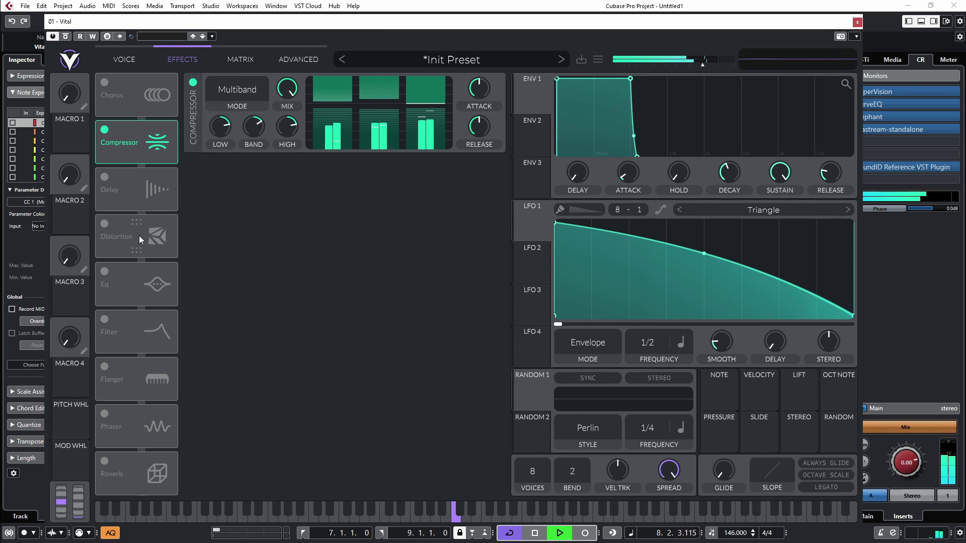
# - Move Distortion to the start of the effects chain and Phaser directly after it, enabling both
pyautogui.moveTo(139, 235); pyautogui.dragTo(134, 79)
pyautogui.click(135, 89)
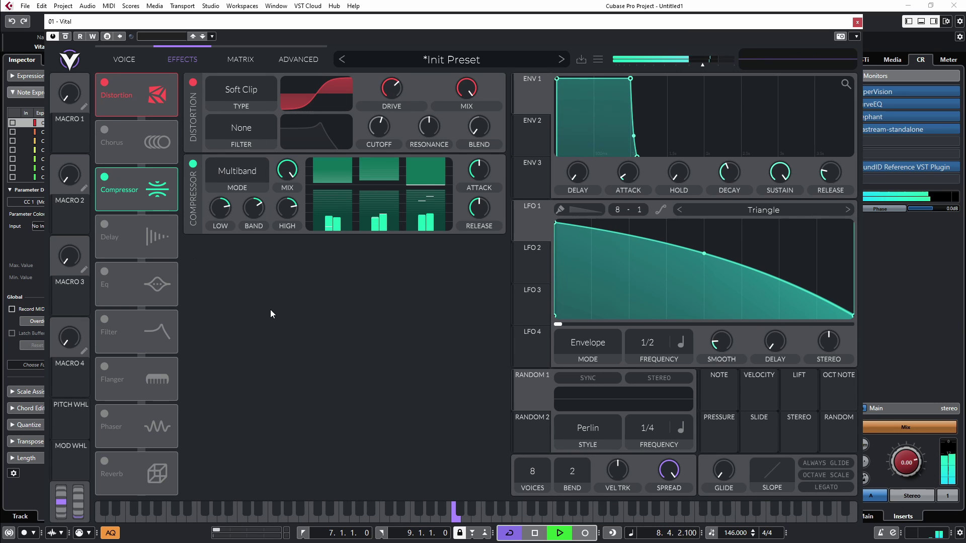
pyautogui.moveTo(101, 430); pyautogui.dragTo(114, 133)
pyautogui.click(104, 129)
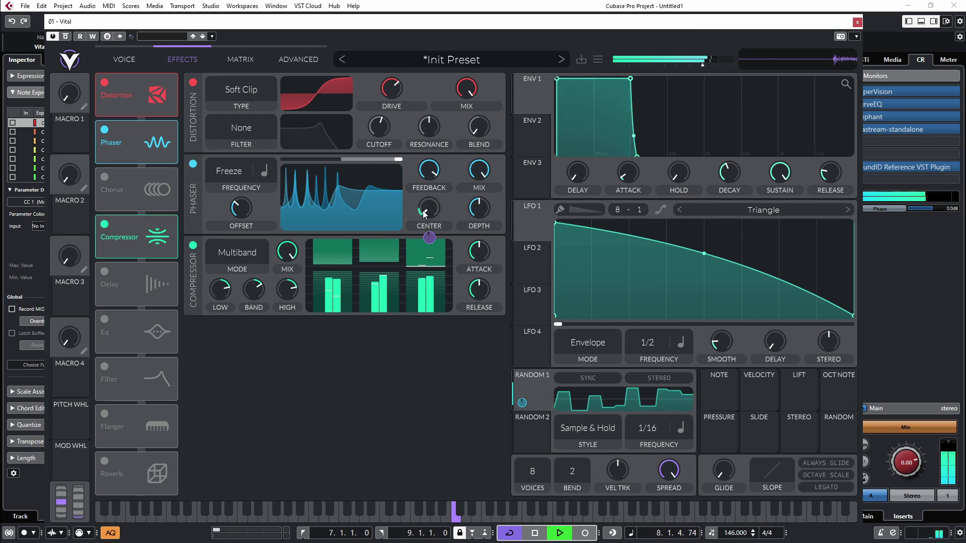
# - Enable the Chorus and modulate its feedback with LFO 1, set to Trigger mode at a 1/16 frequency
pyautogui.click(105, 177)
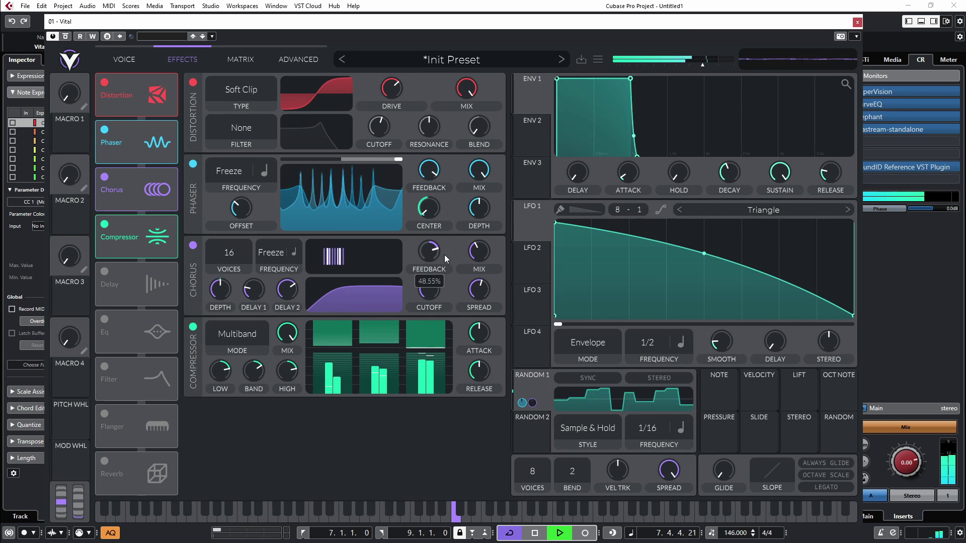
pyautogui.moveTo(523, 233); pyautogui.dragTo(426, 258)
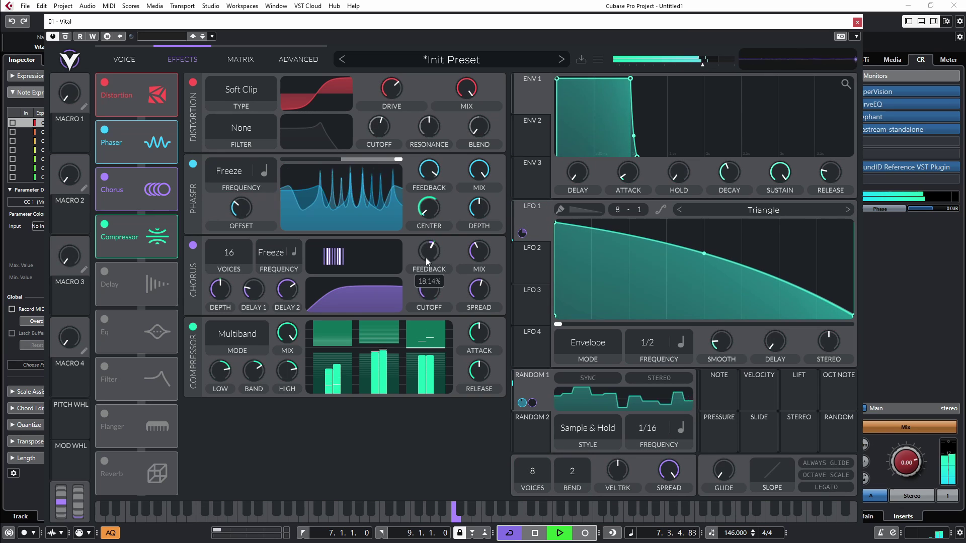
pyautogui.click(617, 349)
pyautogui.click(593, 373)
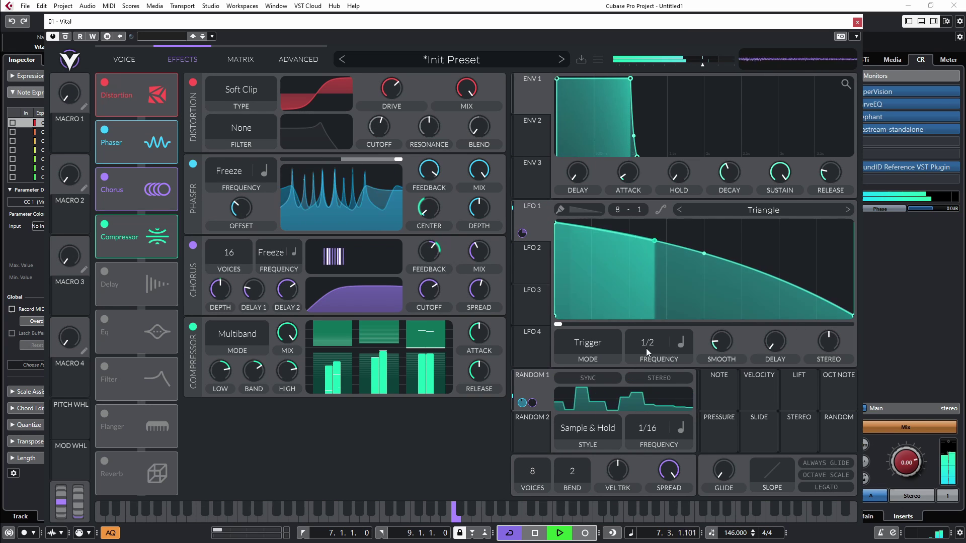
pyautogui.click(614, 348)
pyautogui.moveTo(649, 345); pyautogui.dragTo(666, 316)
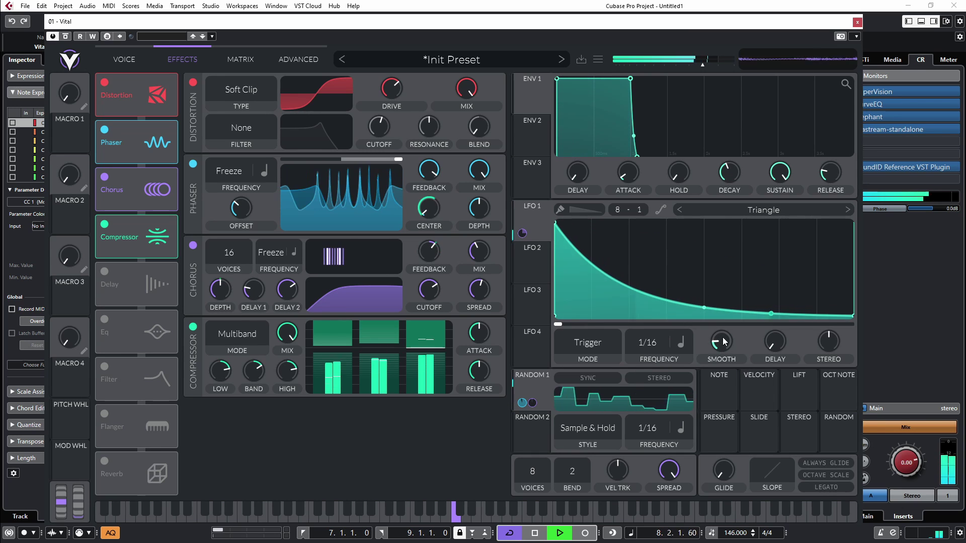
# - Add a point near the start of LFO 1's falling curve and bend the segments on both sides of it
pyautogui.doubleClick(569, 240)
pyautogui.moveTo(569, 240); pyautogui.dragTo(594, 217)
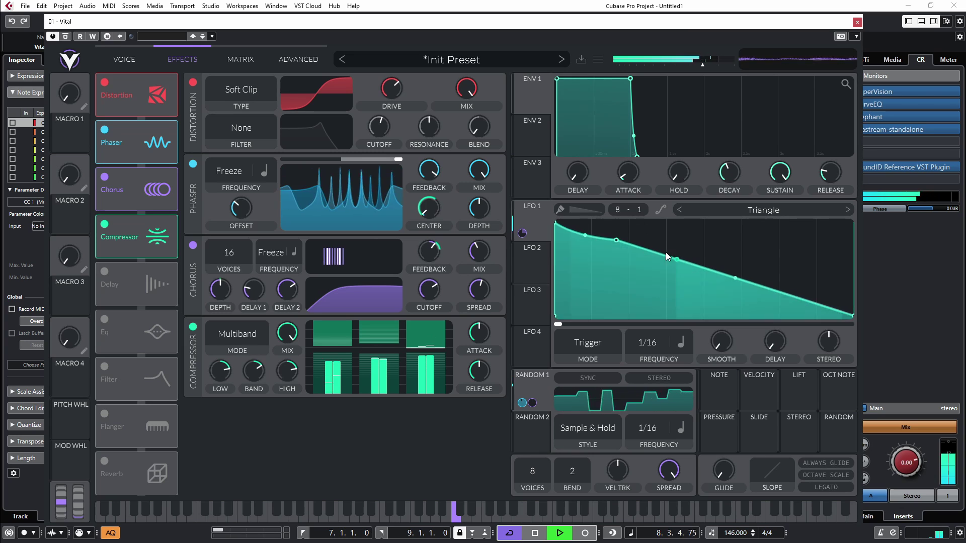
pyautogui.moveTo(735, 278); pyautogui.dragTo(732, 315)
pyautogui.moveTo(585, 234); pyautogui.dragTo(611, 204)
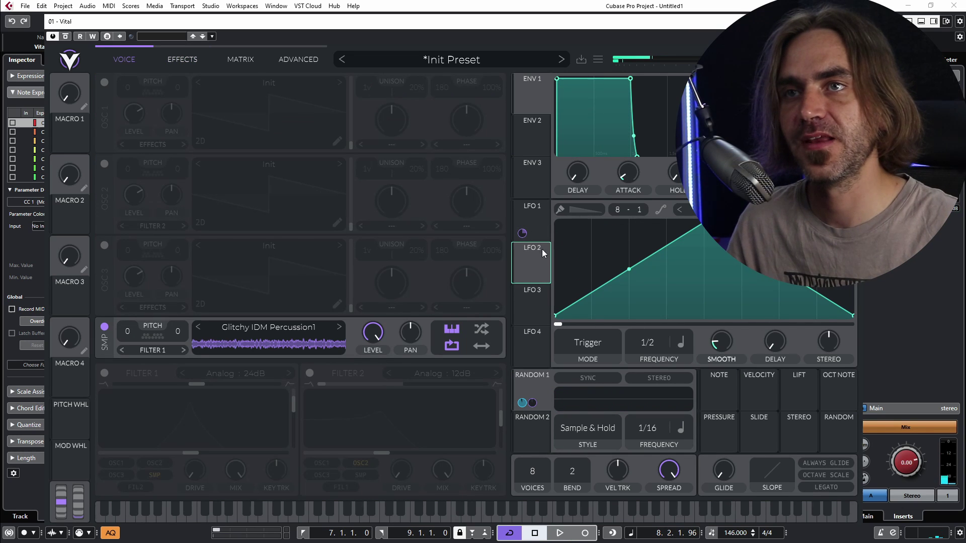
# - Modulate the sampler's transpose with LFO 2, painting an eight-step pattern of varied heights with the Step shape and adjusting its smoothing
pyautogui.moveTo(541, 249); pyautogui.dragTo(127, 333)
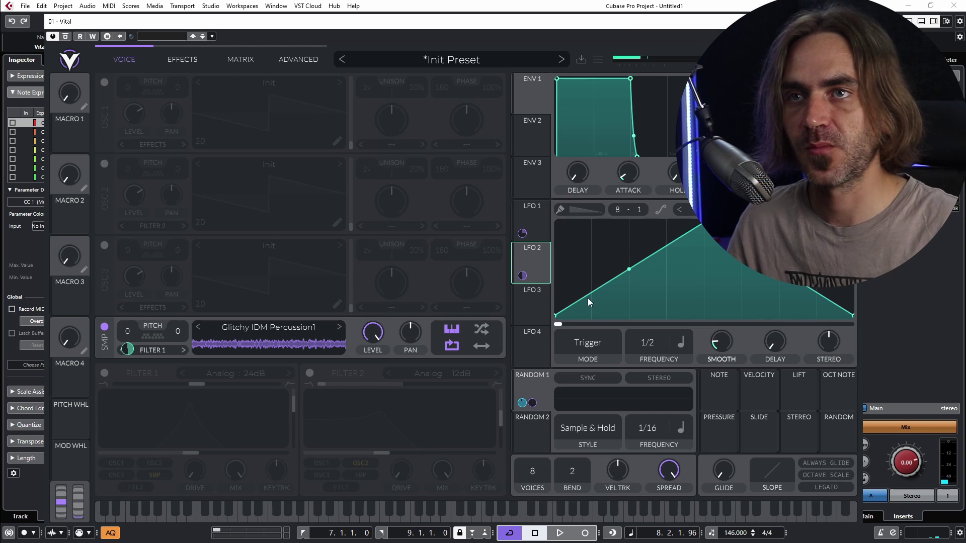
pyautogui.moveTo(588, 302); pyautogui.dragTo(575, 277)
pyautogui.click(583, 209)
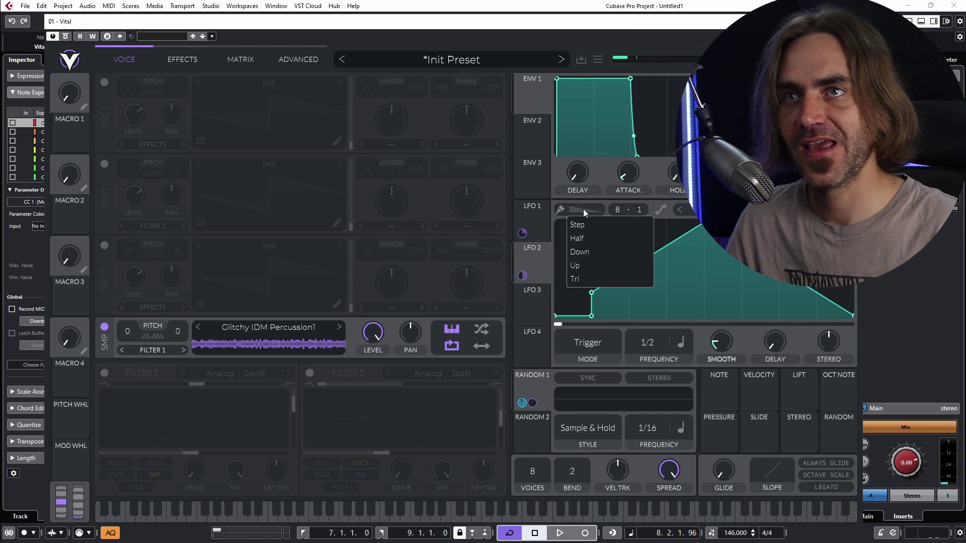
pyautogui.click(577, 224)
pyautogui.click(609, 260)
pyautogui.click(647, 298)
pyautogui.click(685, 267)
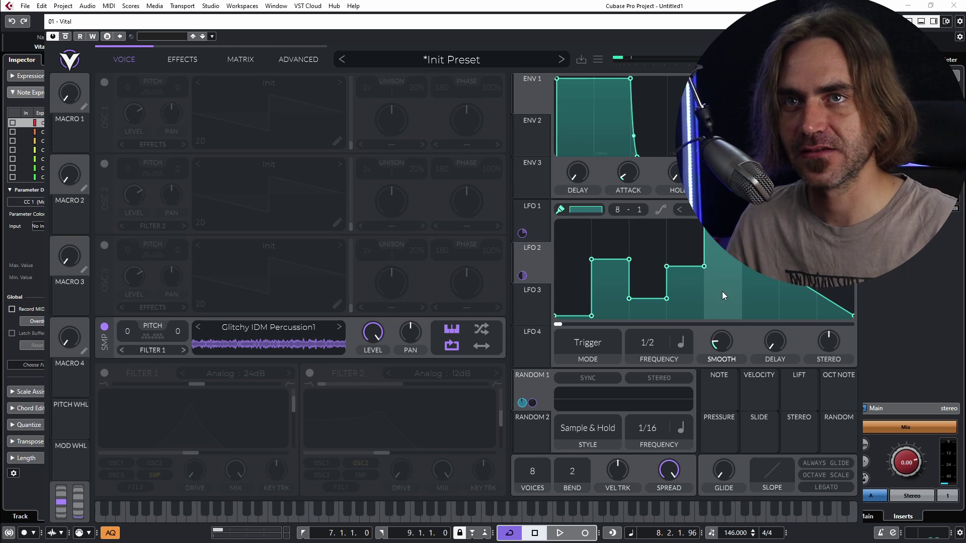
pyautogui.click(723, 290)
pyautogui.click(760, 261)
pyautogui.click(797, 290)
pyautogui.click(835, 313)
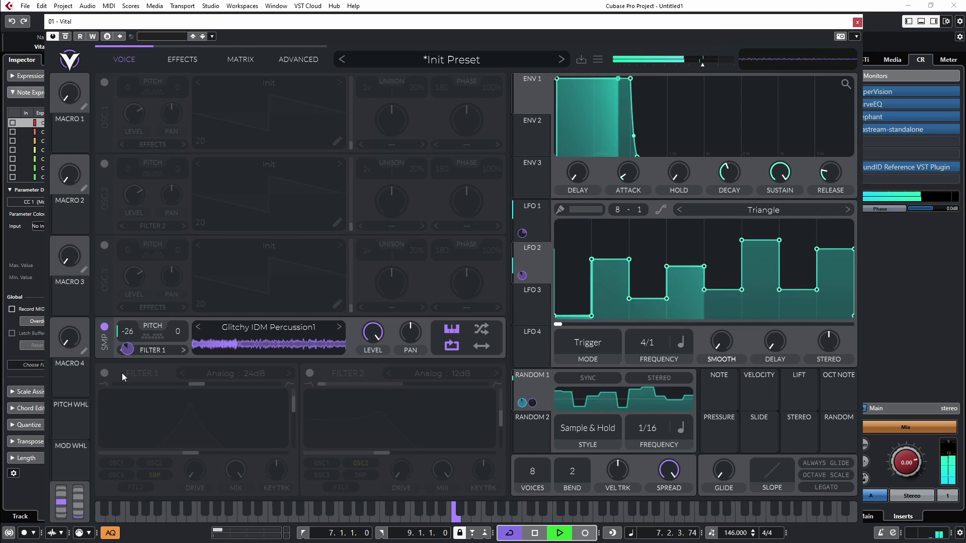
pyautogui.moveTo(723, 338); pyautogui.dragTo(722, 363)
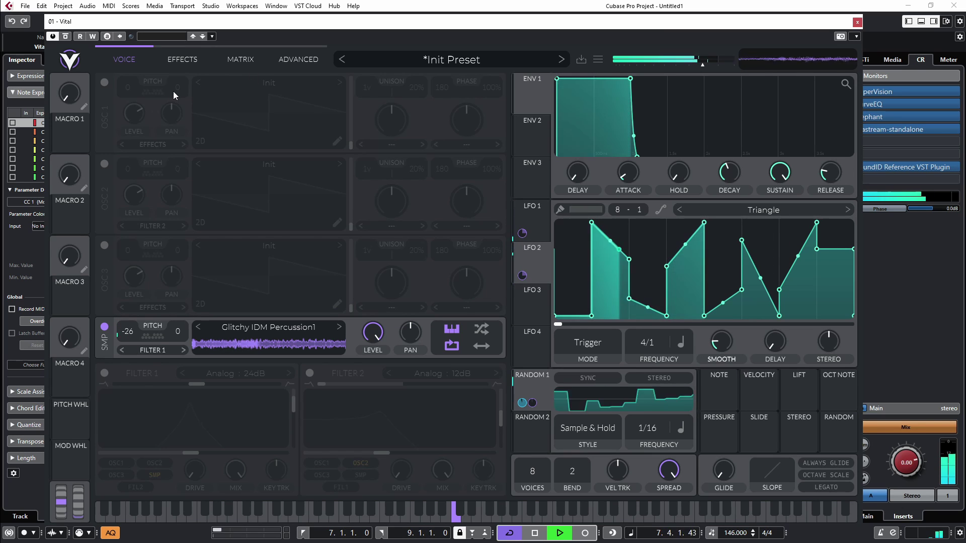
# - Save the patch as a preset named demolead17
pyautogui.click(581, 60)
pyautogui.write('demolead17')
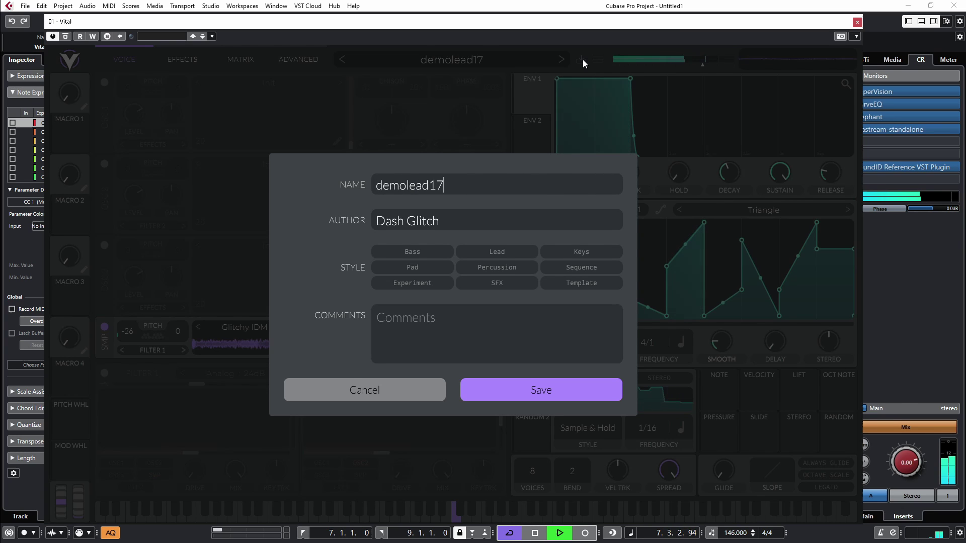
pyautogui.press('Return')
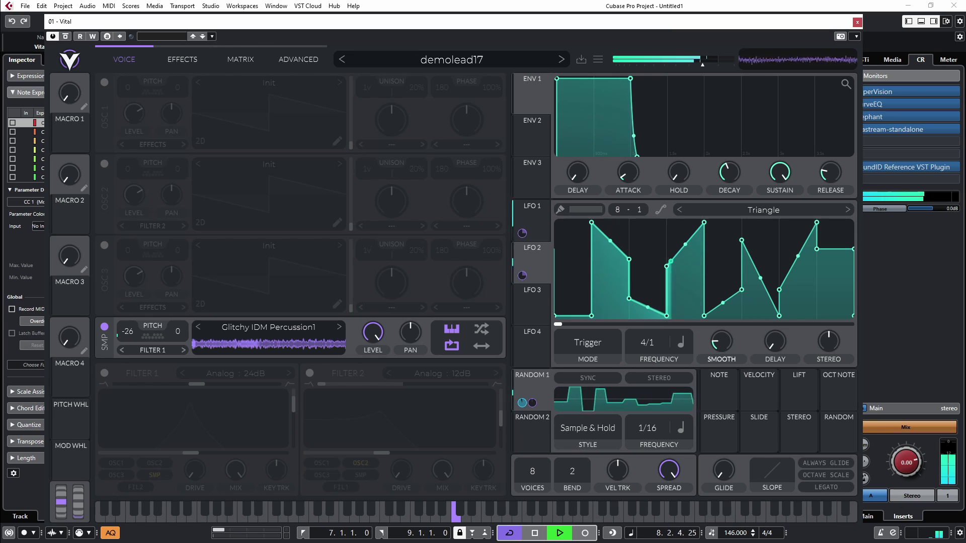
# - Reveal the Vital 01 MIDI part behind the synth, reopen the synth window, and stop playback
pyautogui.hotkey('ctrl', 'w')
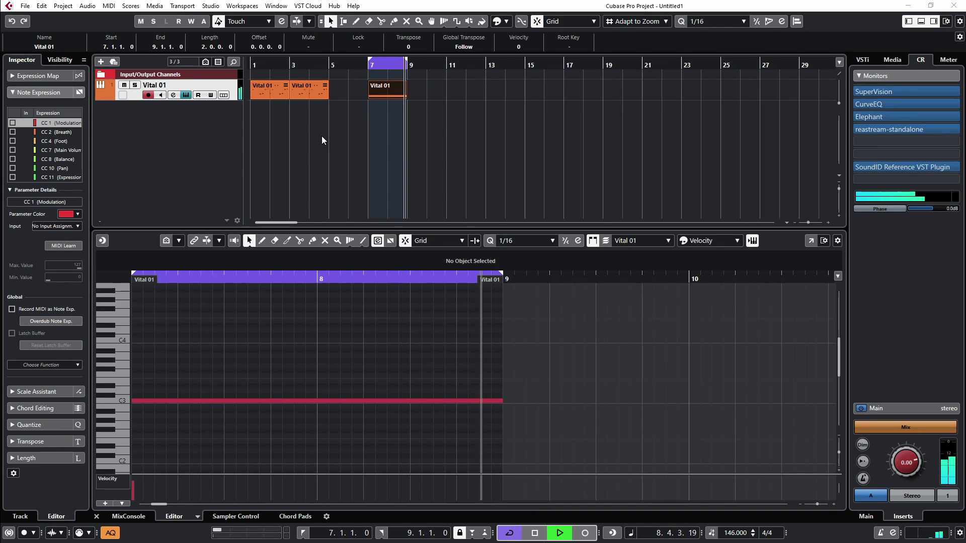
pyautogui.press('F11')
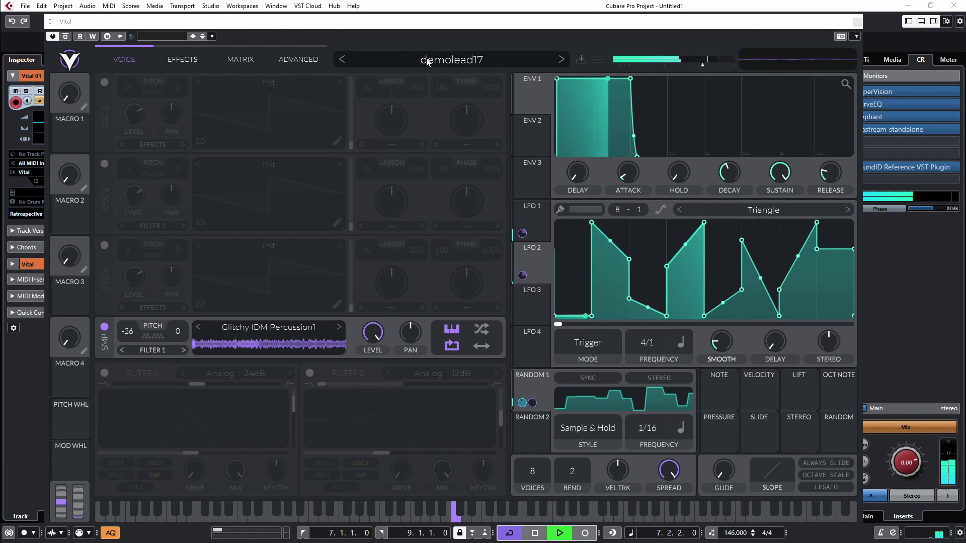
pyautogui.press('space')
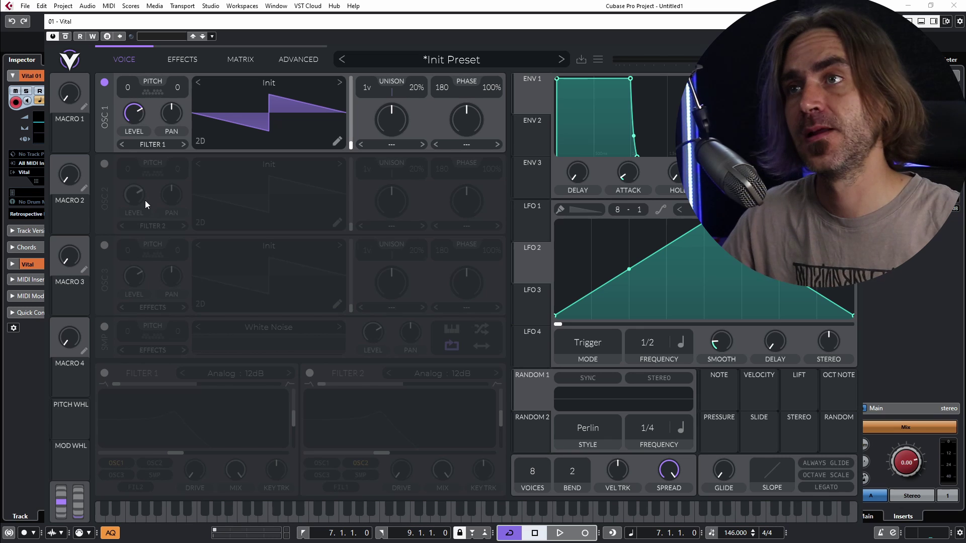
# - Enable oscillator 2 and load the Basic Shapes wavetable into it
pyautogui.click(105, 164)
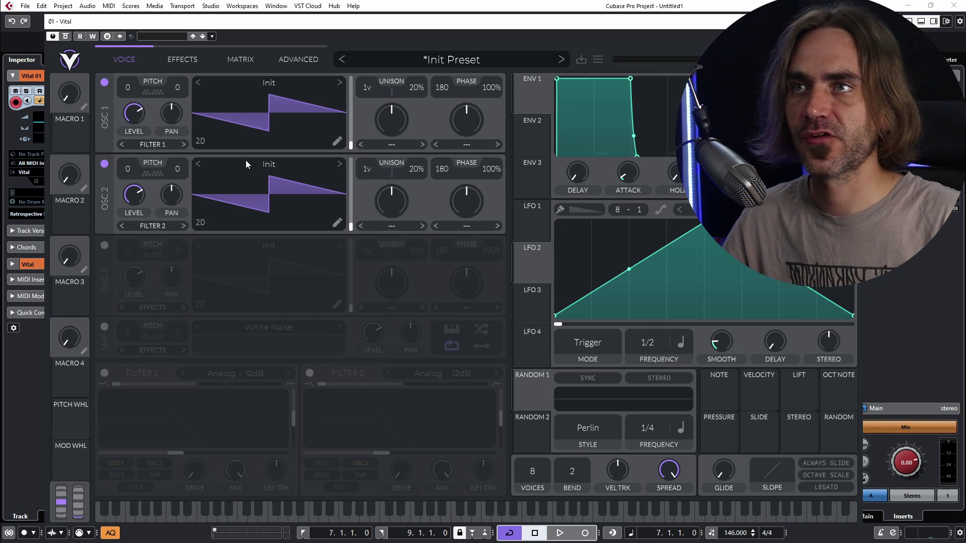
pyautogui.click(256, 163)
pyautogui.click(579, 188)
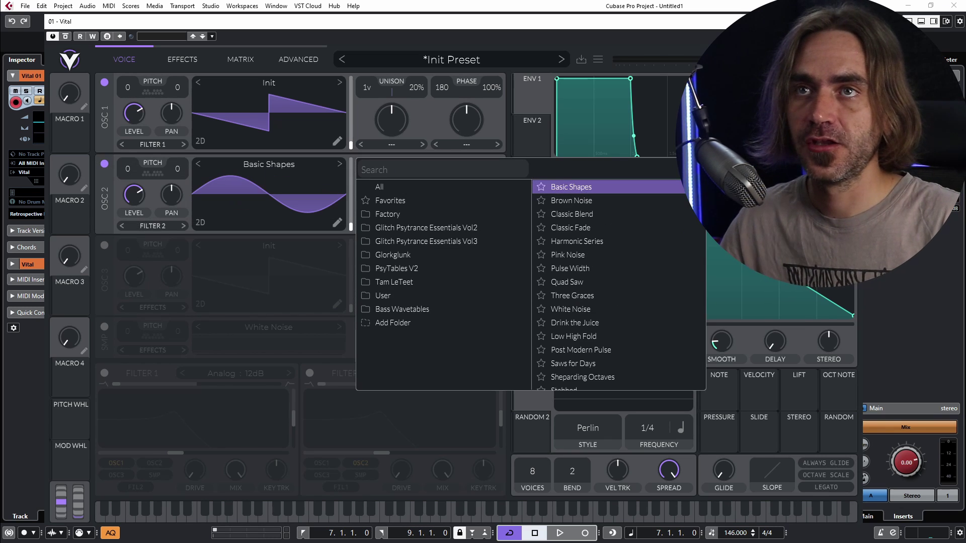
# - Set oscillator 2's phase to 0 with 0% randomization, and give oscillator 1 ten unison voices
pyautogui.moveTo(489, 169); pyautogui.dragTo(485, 190)
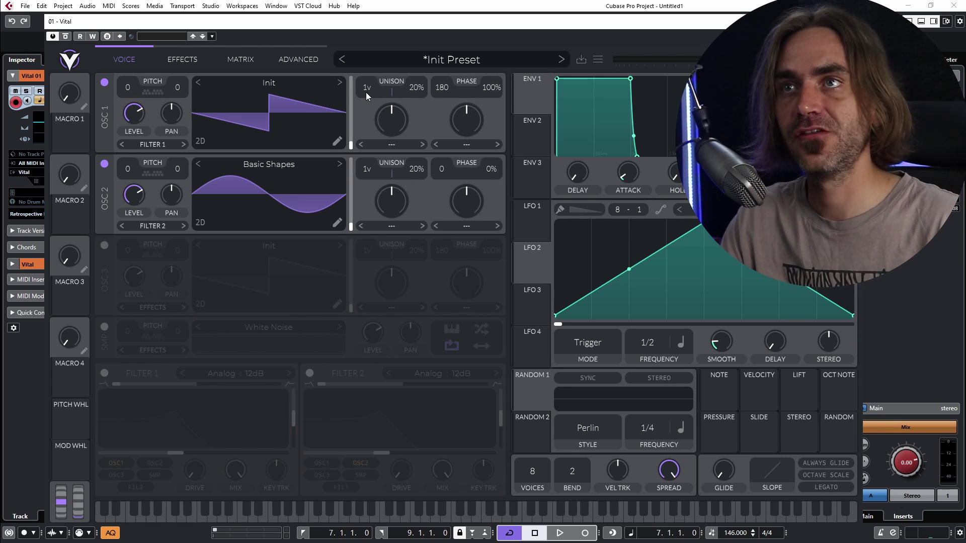
pyautogui.moveTo(367, 92); pyautogui.dragTo(417, 82)
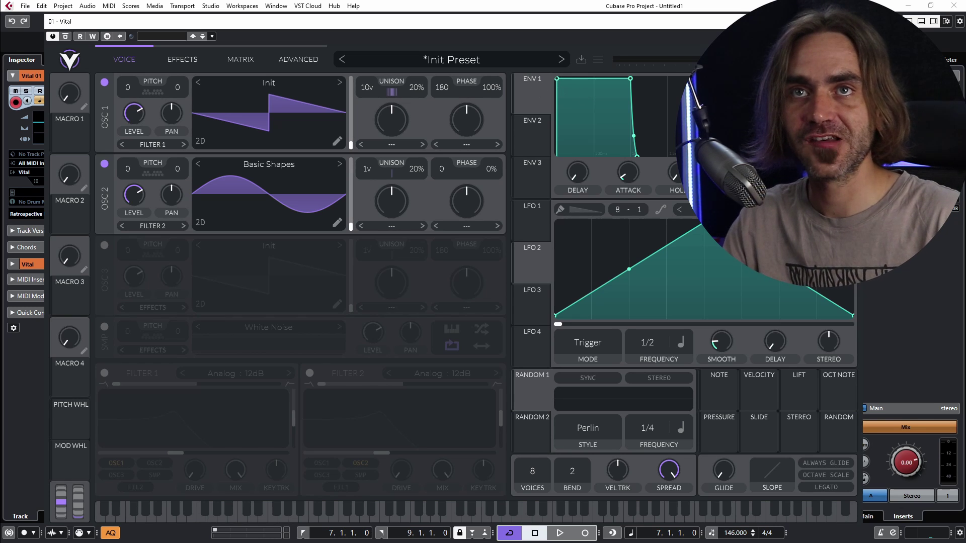
# - Switch off oscillator 2 and remove the fundamental harmonic from oscillator 1's Init wavetable in the wavetable editor
pyautogui.click(105, 164)
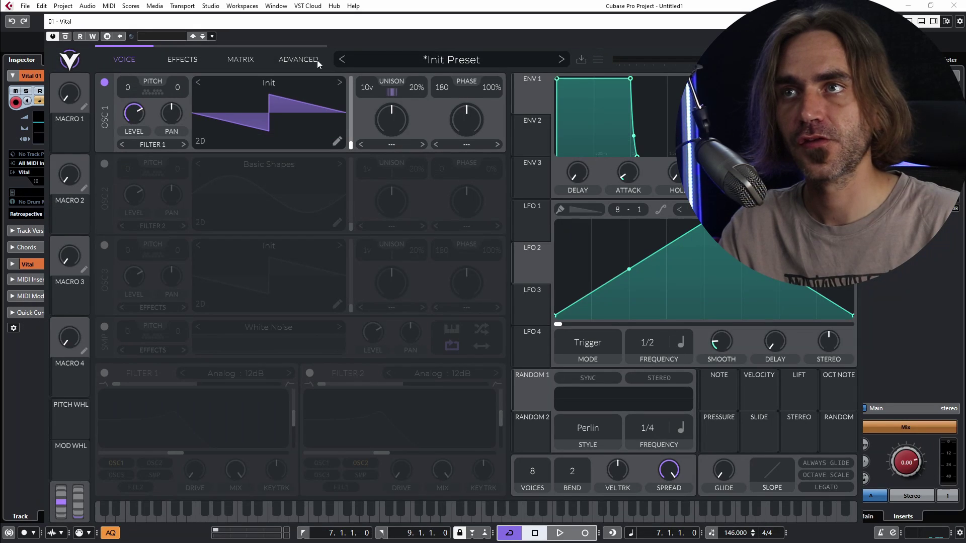
pyautogui.click(337, 142)
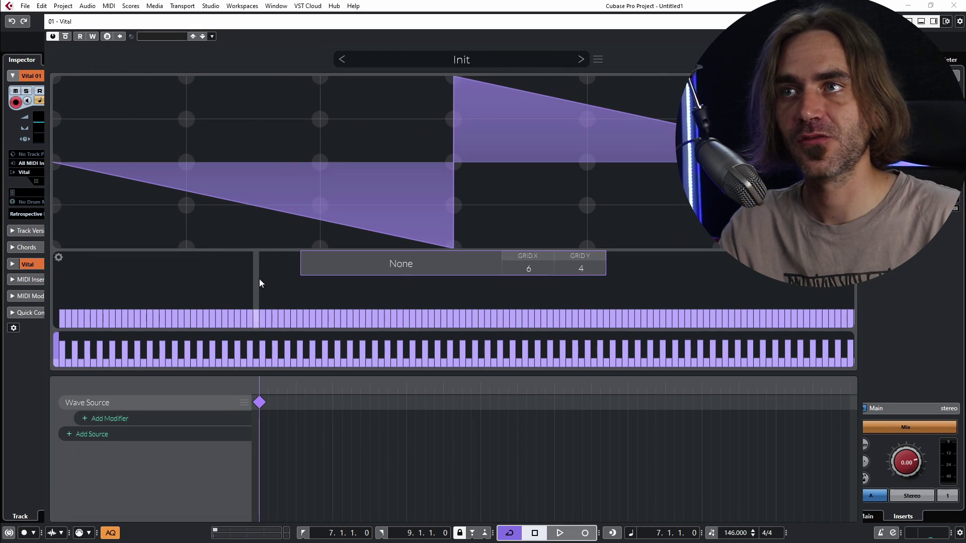
pyautogui.click(61, 316)
pyautogui.moveTo(61, 315); pyautogui.dragTo(63, 365)
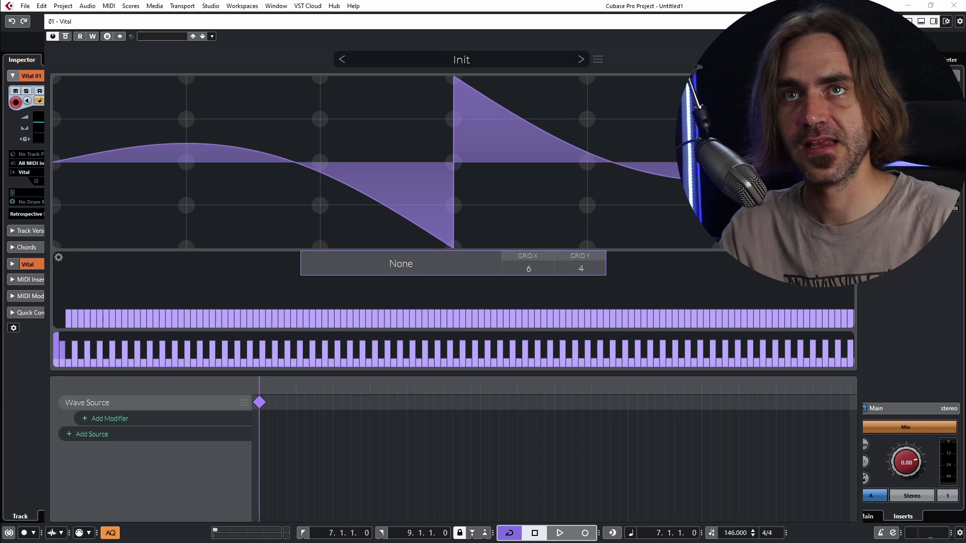
pyautogui.click(844, 59)
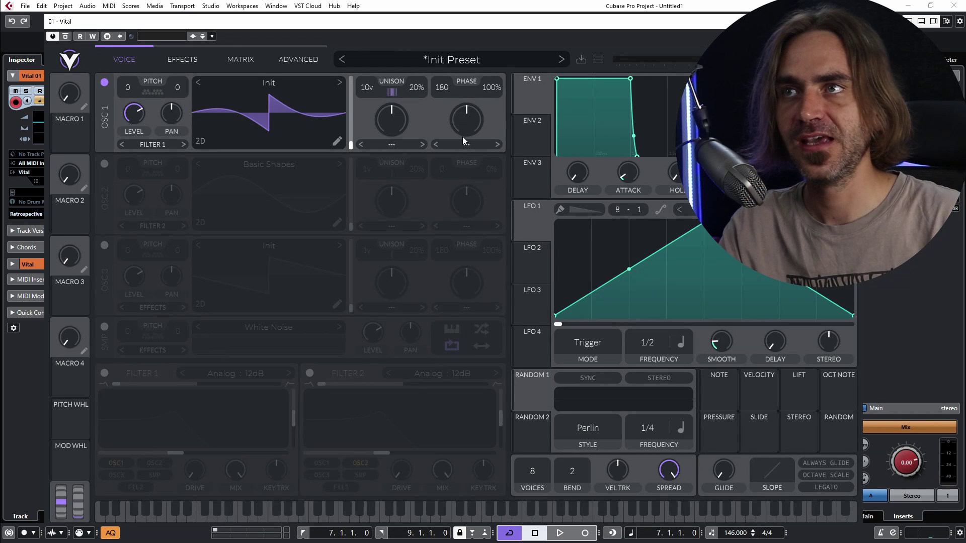
# - Re-enable oscillator 2 and route its output to Direct Out
pyautogui.click(107, 167)
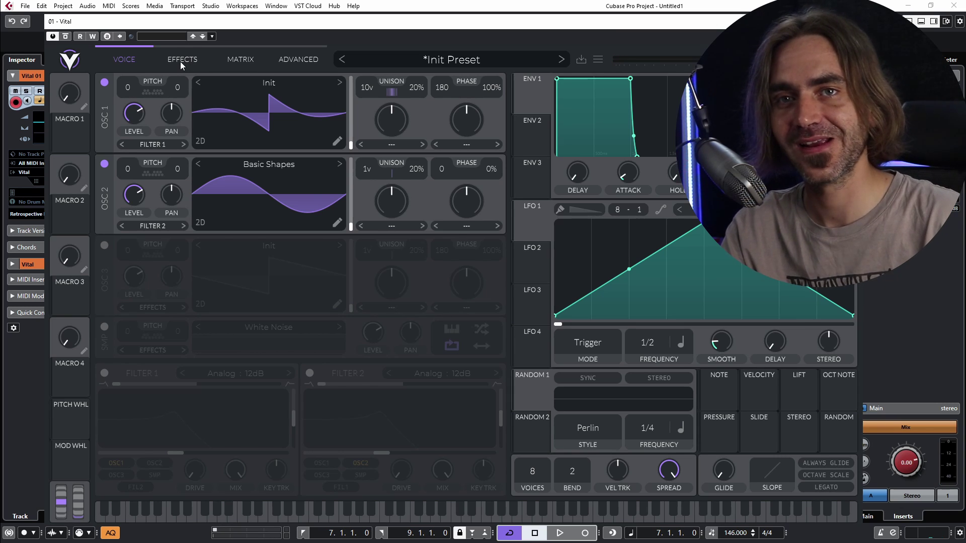
pyautogui.click(154, 228)
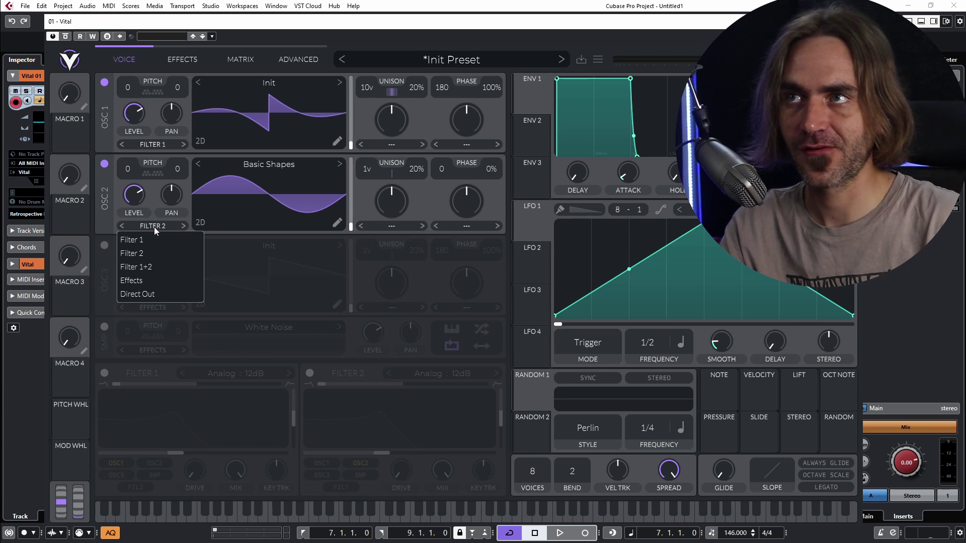
pyautogui.click(142, 295)
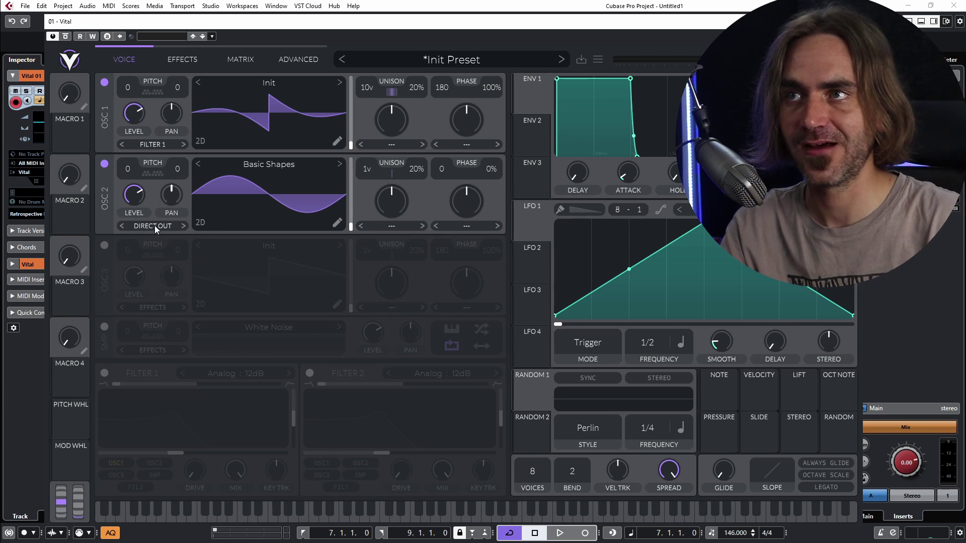
# - Build an effects chain with Distortion first, Compressor second and Chorus third, and enable Reverb at the end
pyautogui.click(183, 60)
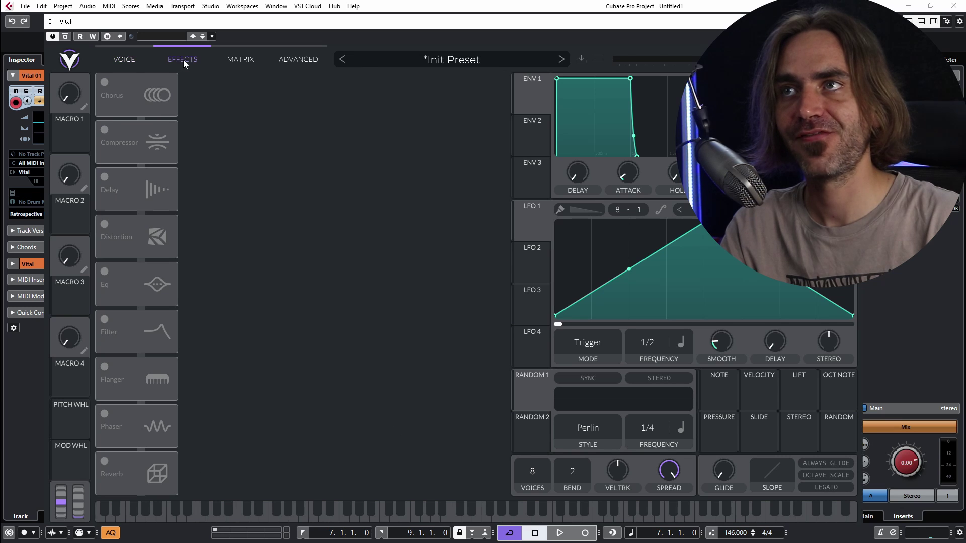
pyautogui.click(104, 135)
pyautogui.click(104, 224)
pyautogui.moveTo(126, 241); pyautogui.dragTo(126, 146)
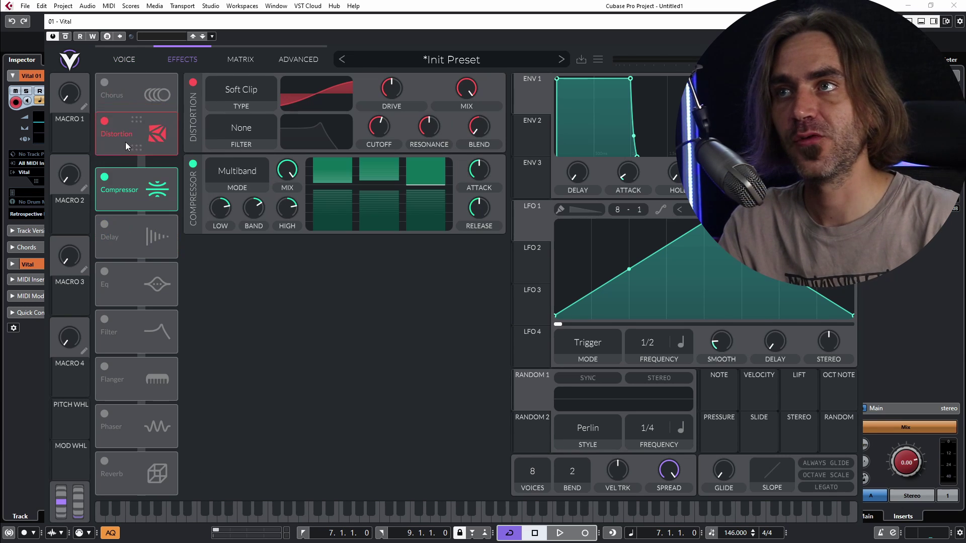
pyautogui.moveTo(126, 95); pyautogui.dragTo(128, 193)
pyautogui.click(103, 176)
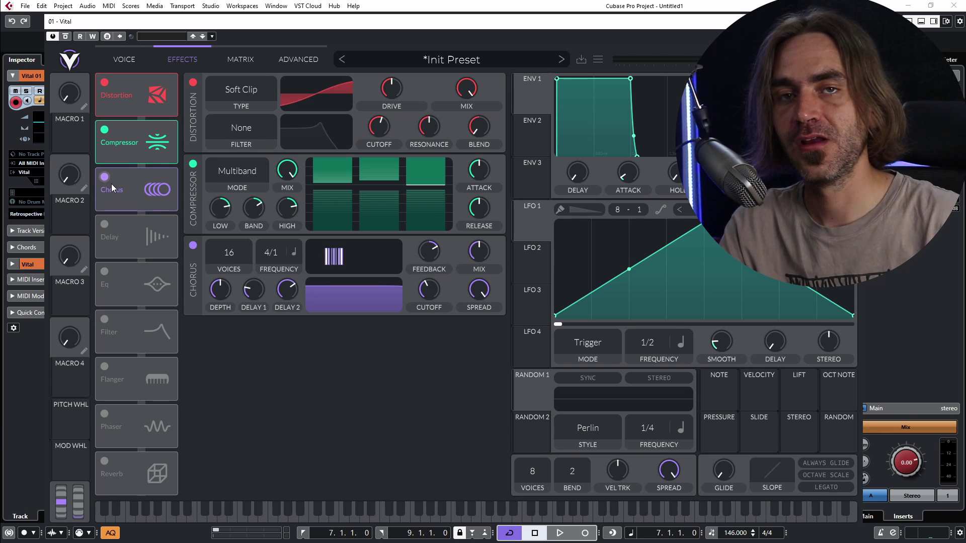
pyautogui.click(104, 460)
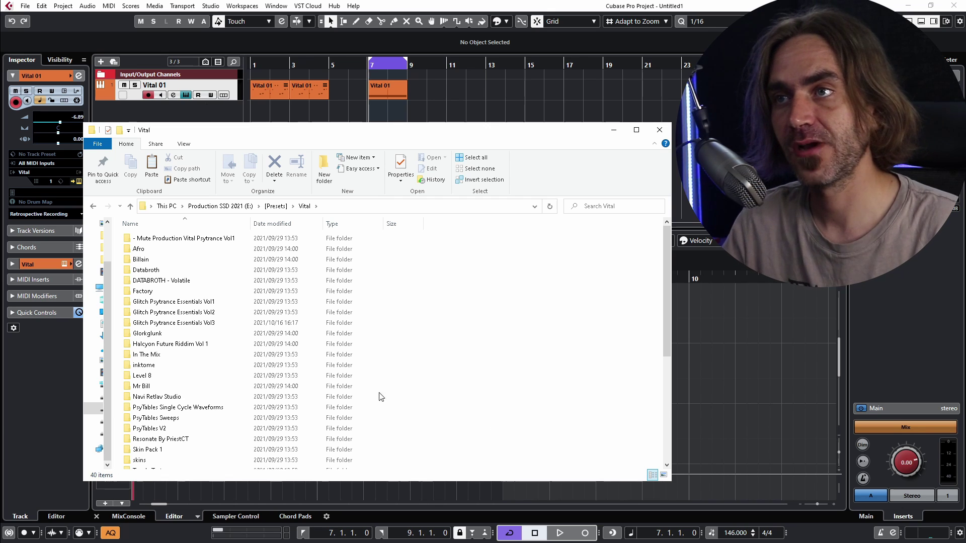
# - Archive the Glitch Psytrance Essentials Vol3 folder in ZIP format, naming the file Glitch Psytrance Essentials Vol3.vitalbank
pyautogui.doubleClick(192, 325)
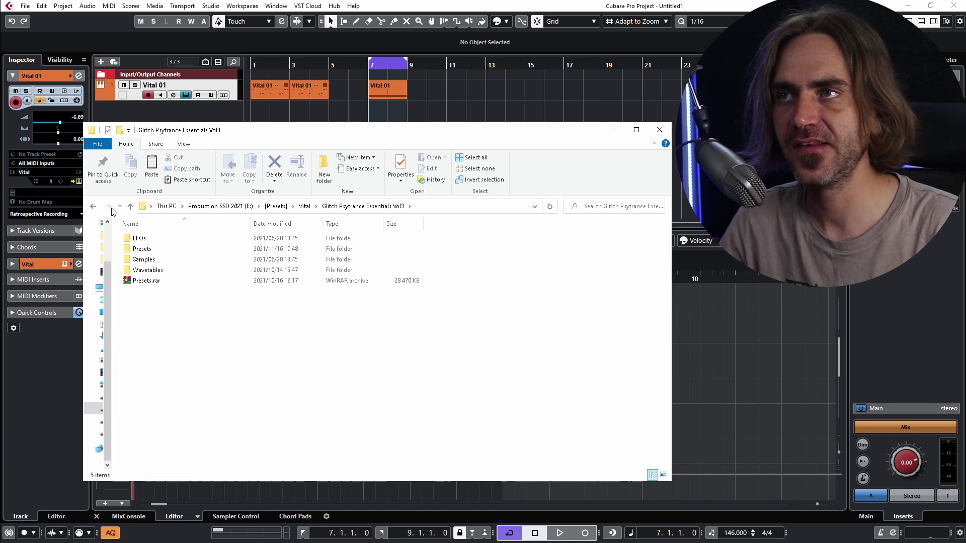
pyautogui.click(93, 206)
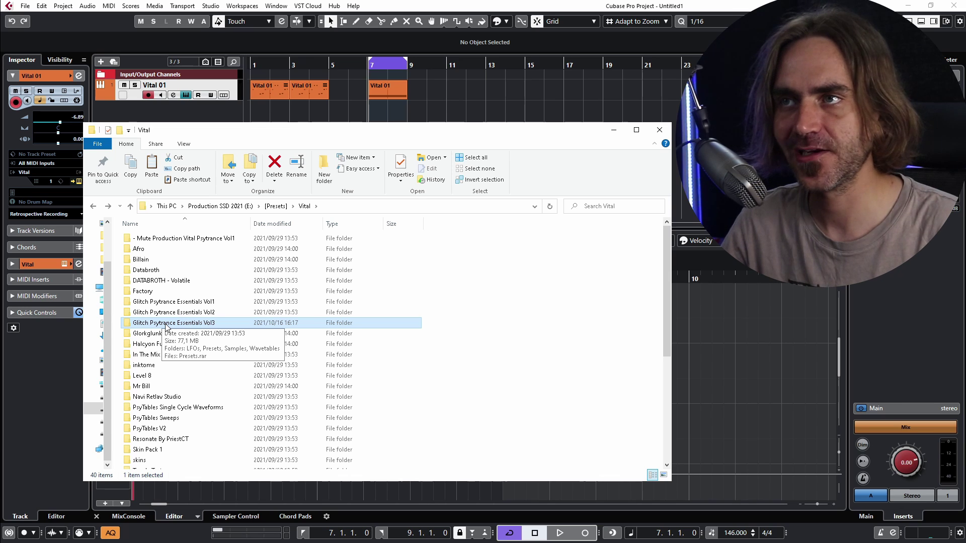
pyautogui.rightClick(166, 324)
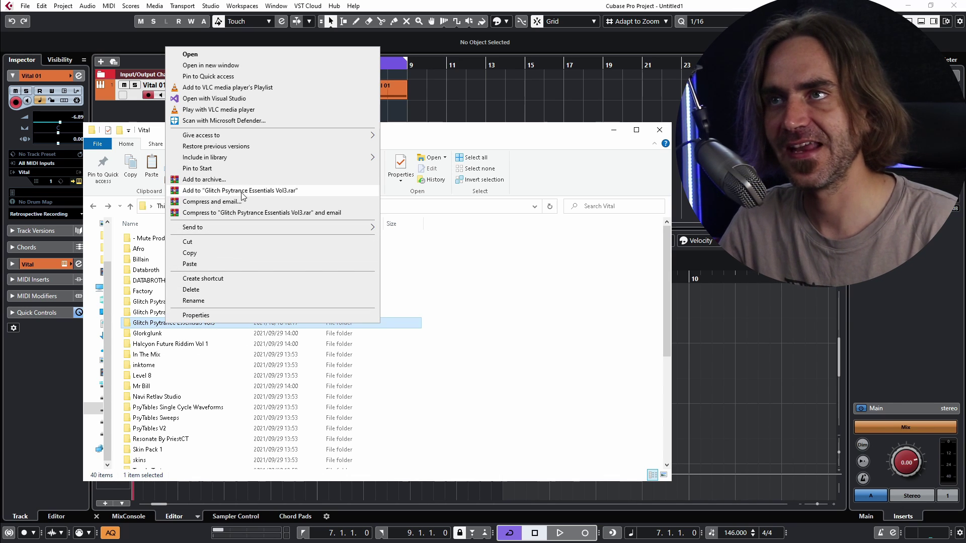
pyautogui.click(228, 179)
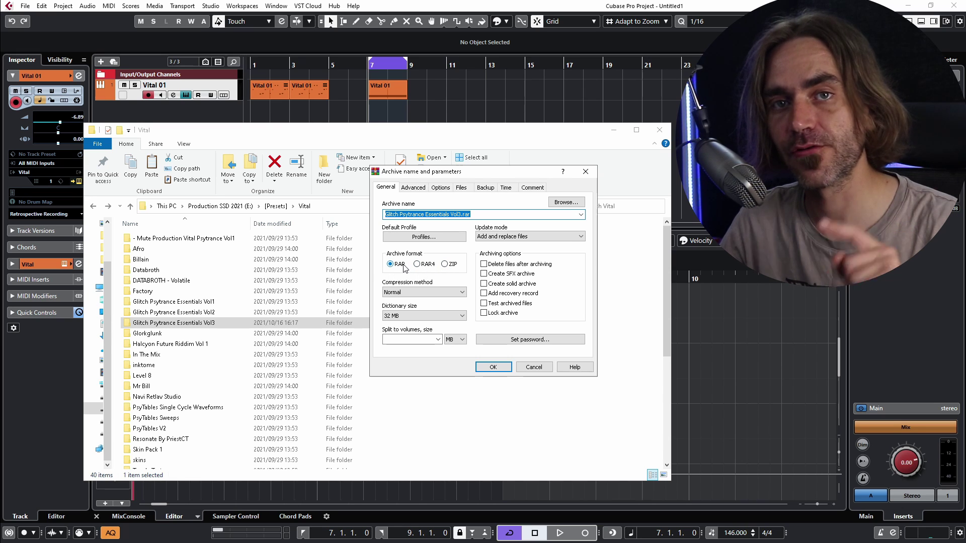
pyautogui.click(445, 266)
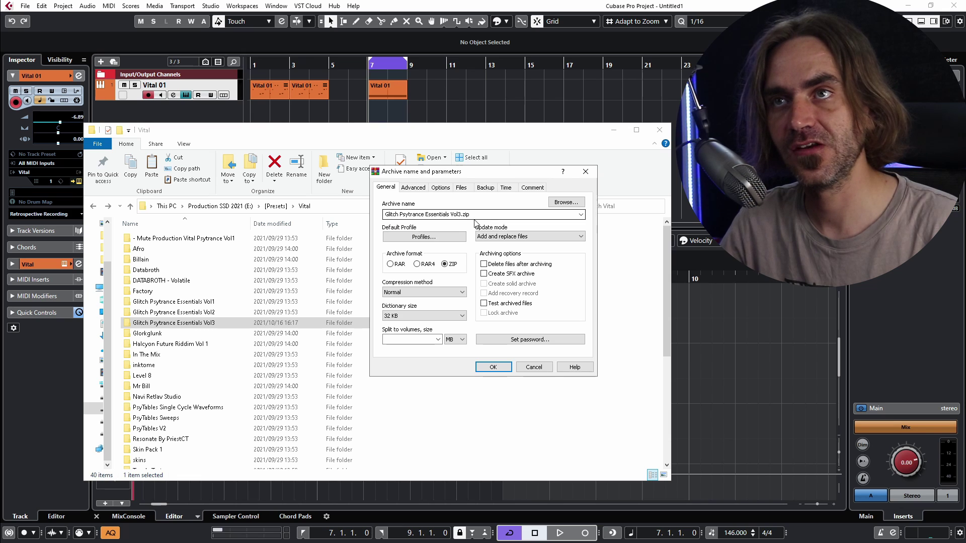
pyautogui.click(478, 213)
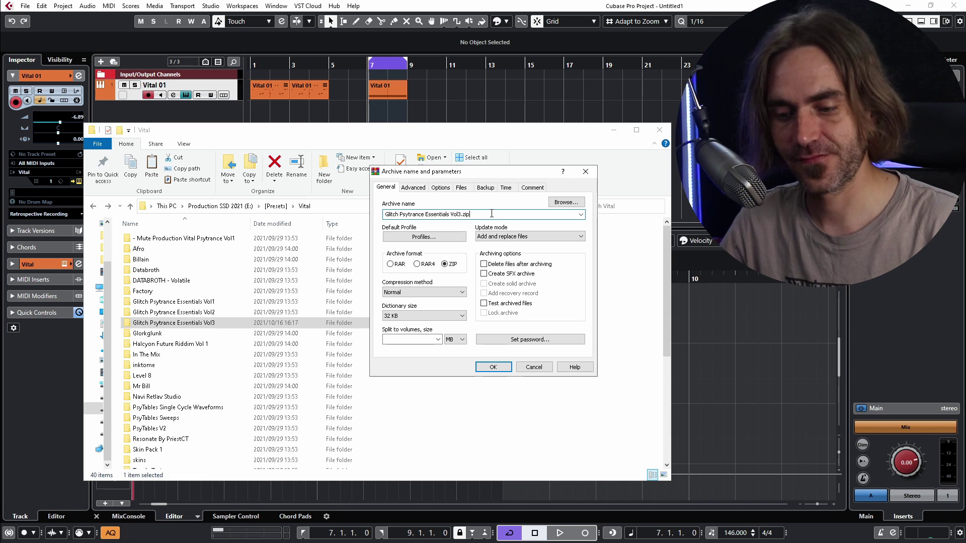
pyautogui.press('BackSpace')
pyautogui.press('BackSpace')
pyautogui.press('BackSpace')
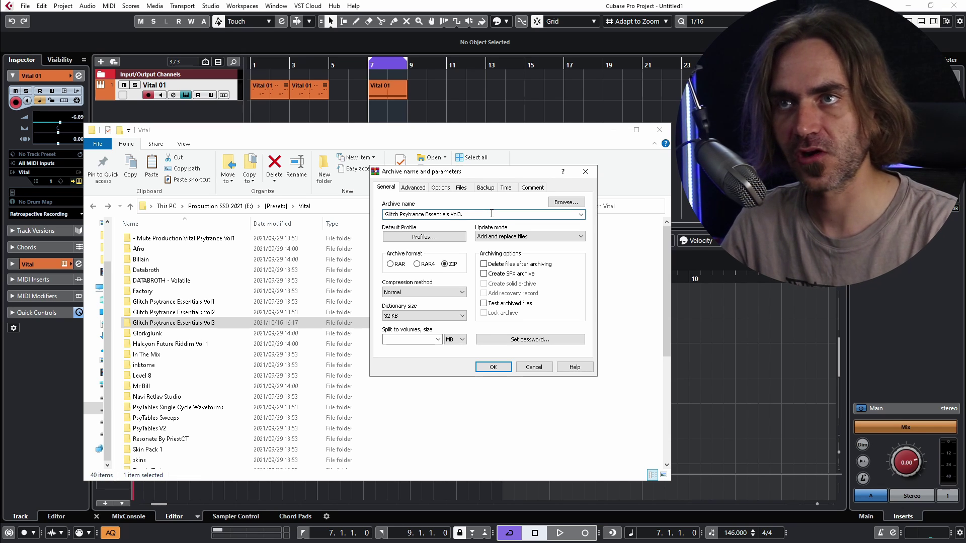
pyautogui.press('Return')
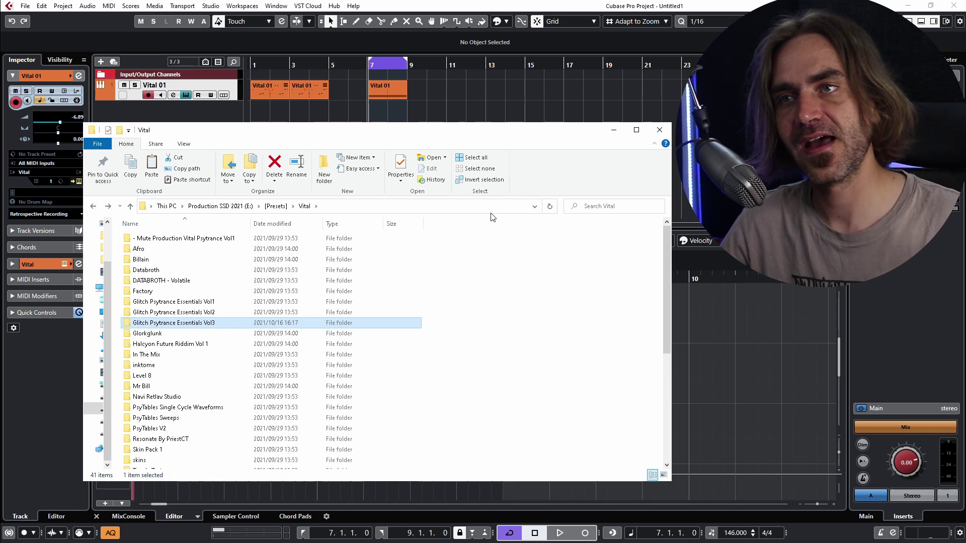
# - Select the new Glitch Psytrance Essentials Vol3.vitalbank file, and switch back to Vital to open the preset options
pyautogui.scroll(-4, 377, 420)
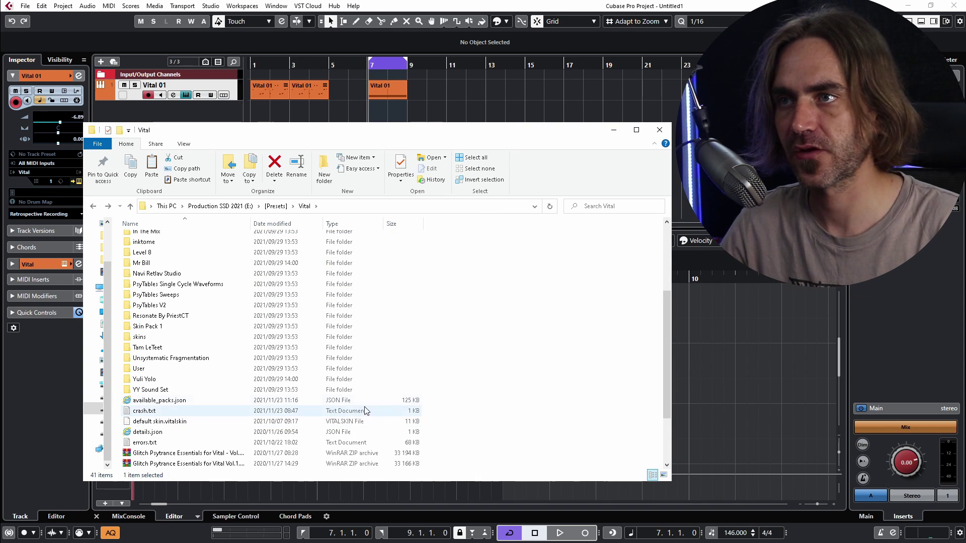
pyautogui.scroll(-2, 271, 384)
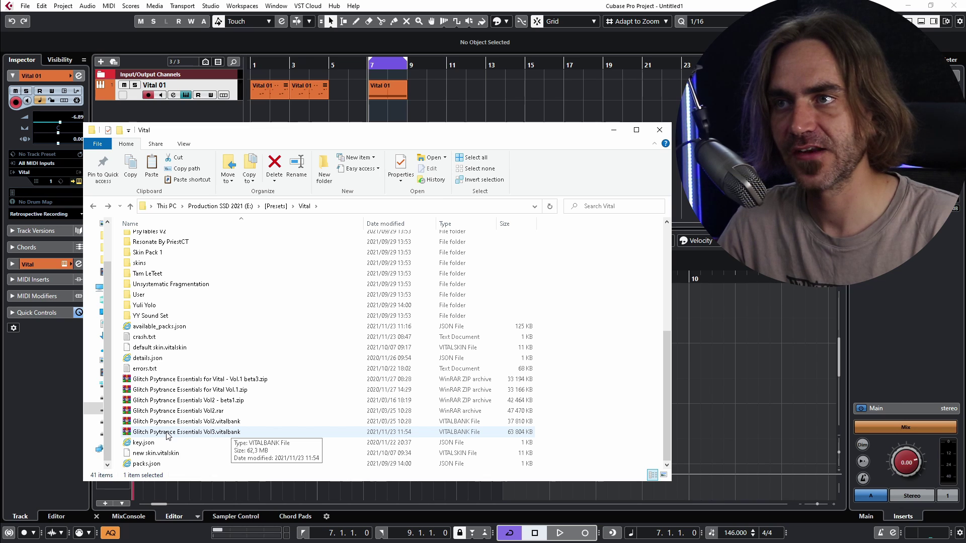
pyautogui.click(181, 433)
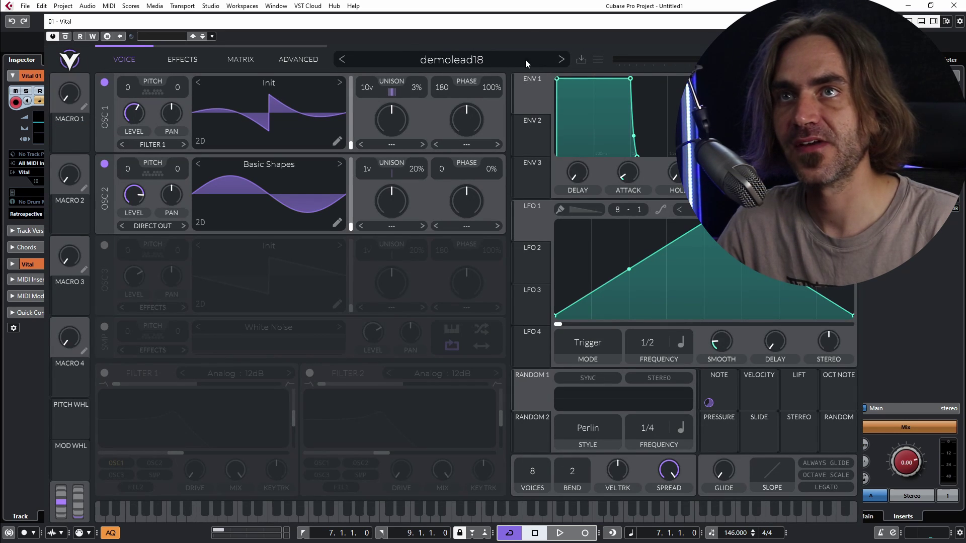
pyautogui.click(597, 59)
pyautogui.click(614, 176)
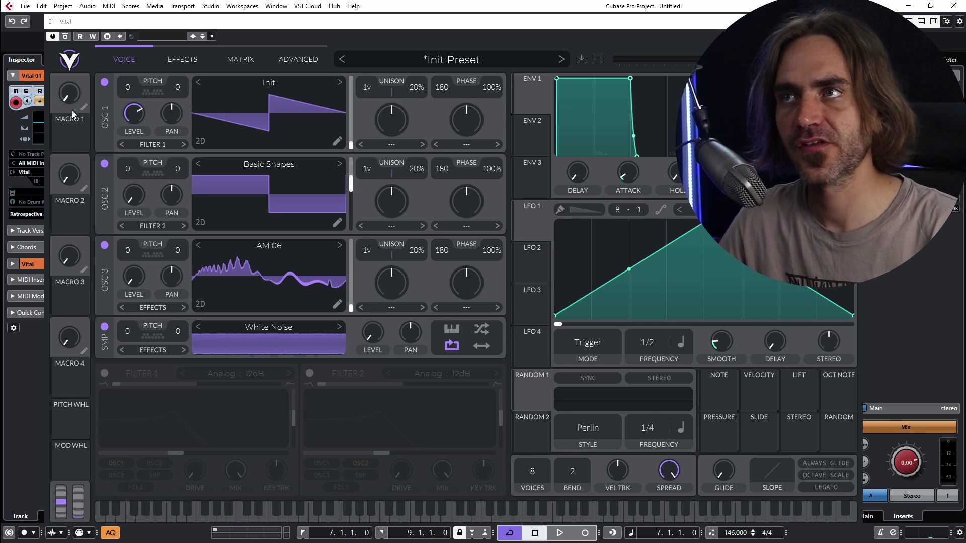
# - Turn oscillator 1's level down to zero and assign Macro 1 to that level at full amount
pyautogui.moveTo(77, 99); pyautogui.dragTo(74, 71)
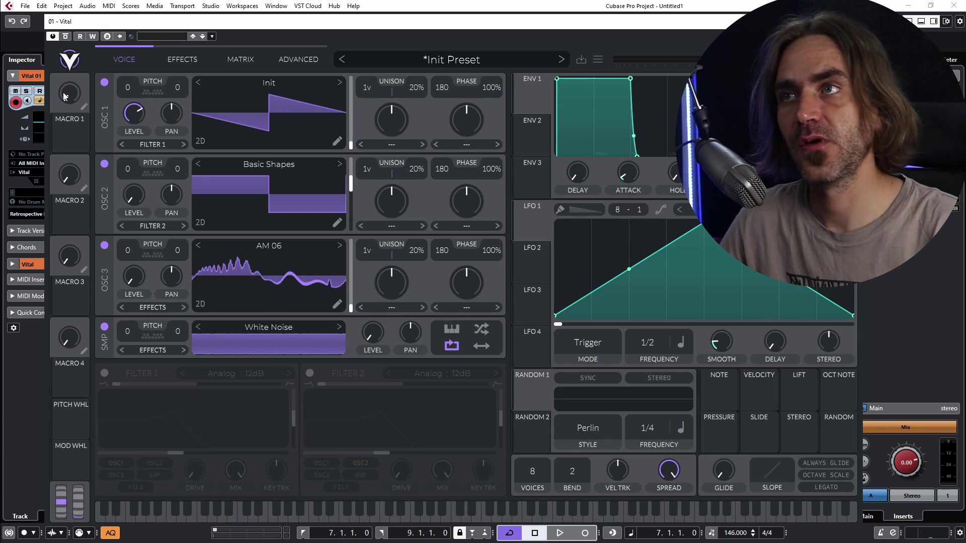
pyautogui.moveTo(62, 93); pyautogui.dragTo(55, 116)
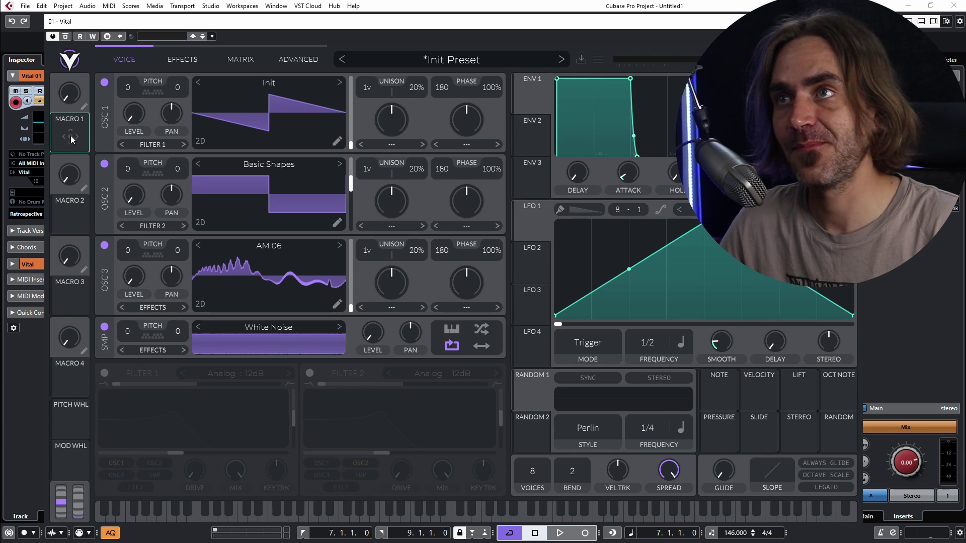
pyautogui.moveTo(71, 135); pyautogui.dragTo(134, 118)
# - Remap the Macro 1 modulation on a four-column grid, with the first quarter at maximum and the remaining three at zero
pyautogui.click(240, 59)
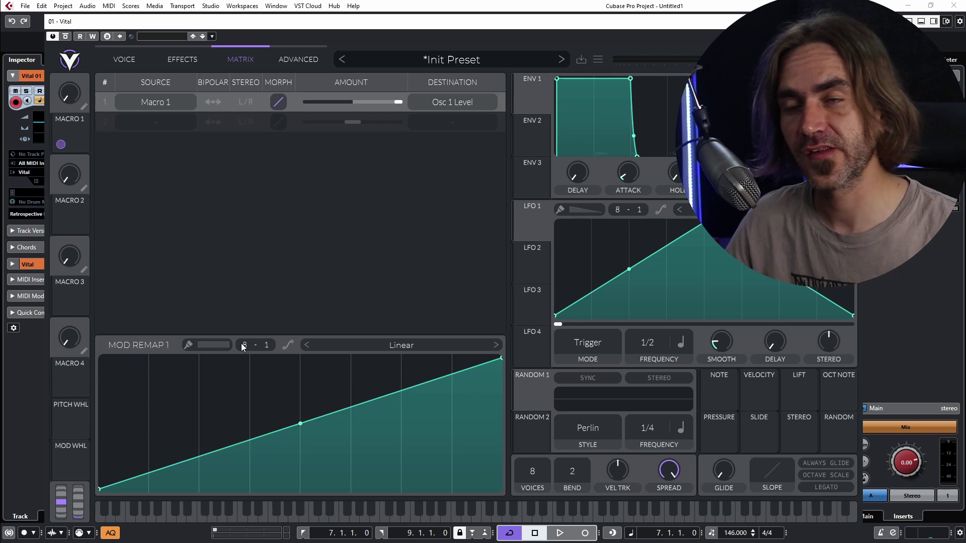
pyautogui.scroll(-4, 242, 346)
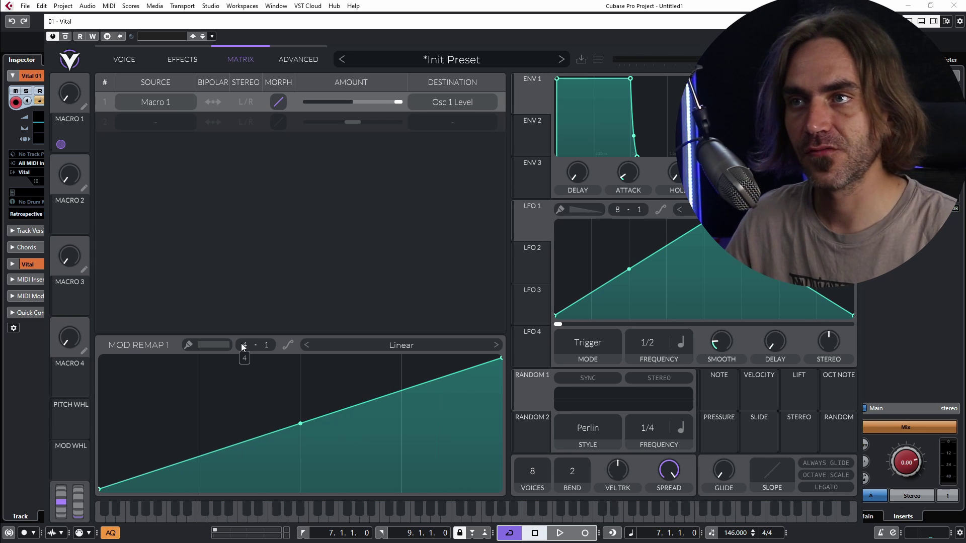
pyautogui.keyDown('shift'); pyautogui.click(145, 352); pyautogui.keyUp('shift')
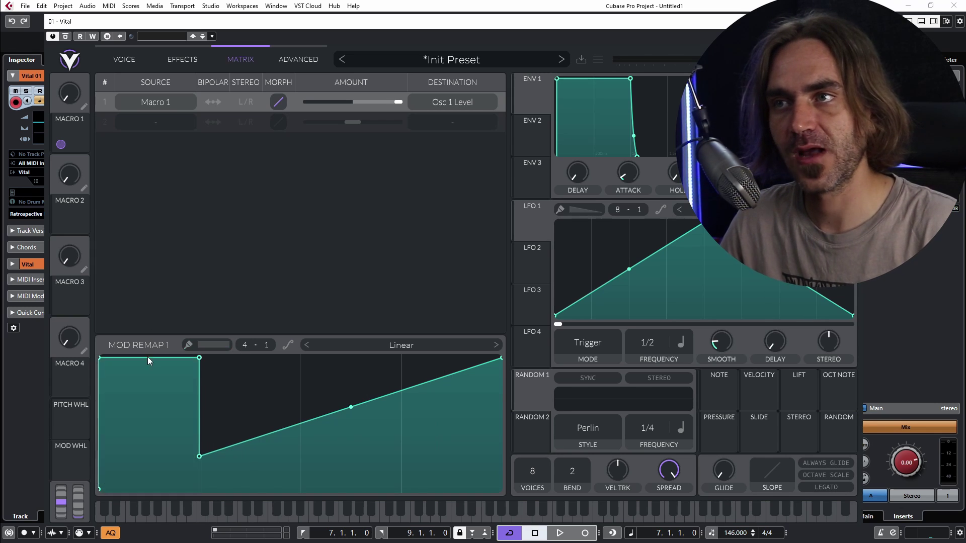
pyautogui.moveTo(219, 434)
pyautogui.mouseDown()
pyautogui.moveTo(226, 510)
pyautogui.moveTo(498, 508)
pyautogui.mouseUp()
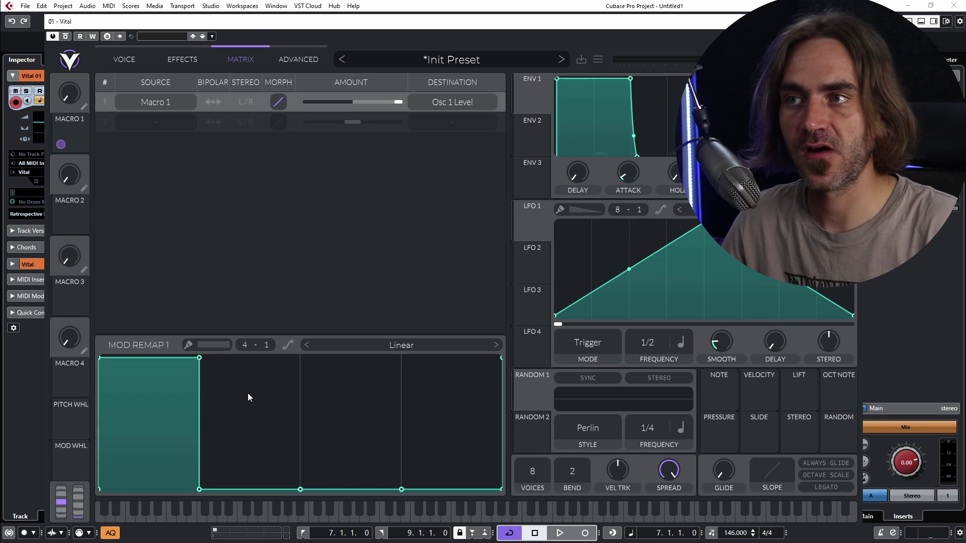
pyautogui.moveTo(101, 490); pyautogui.dragTo(98, 339)
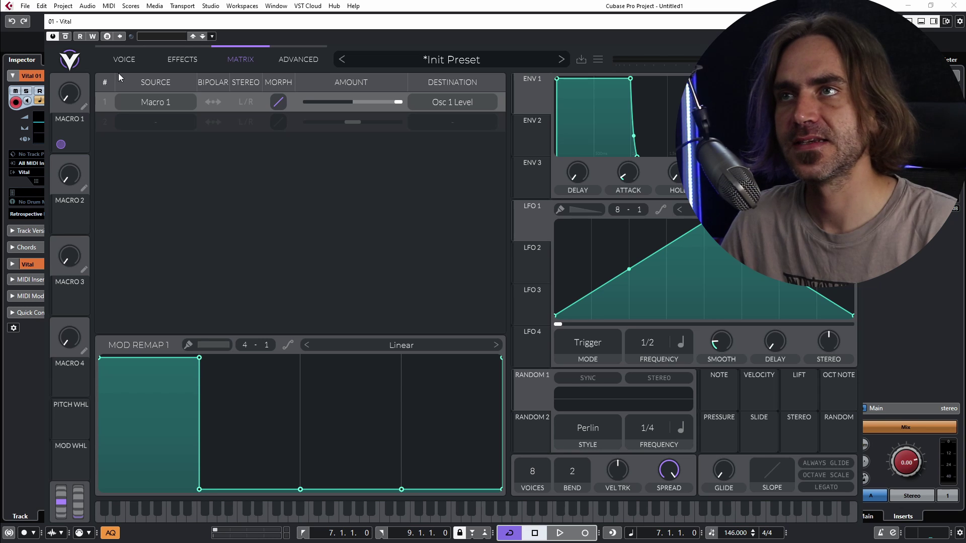
# - Test the remapped modulation by turning Macro 1 past the first quarter and back to zero while watching oscillator 1's level
pyautogui.click(124, 61)
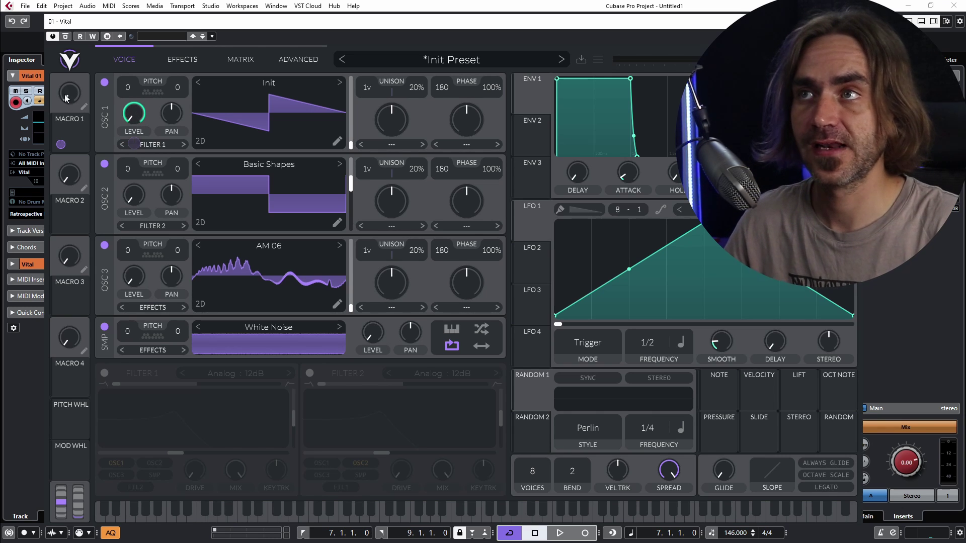
pyautogui.moveTo(63, 92)
pyautogui.moveTo(66, 91); pyautogui.dragTo(76, 86)
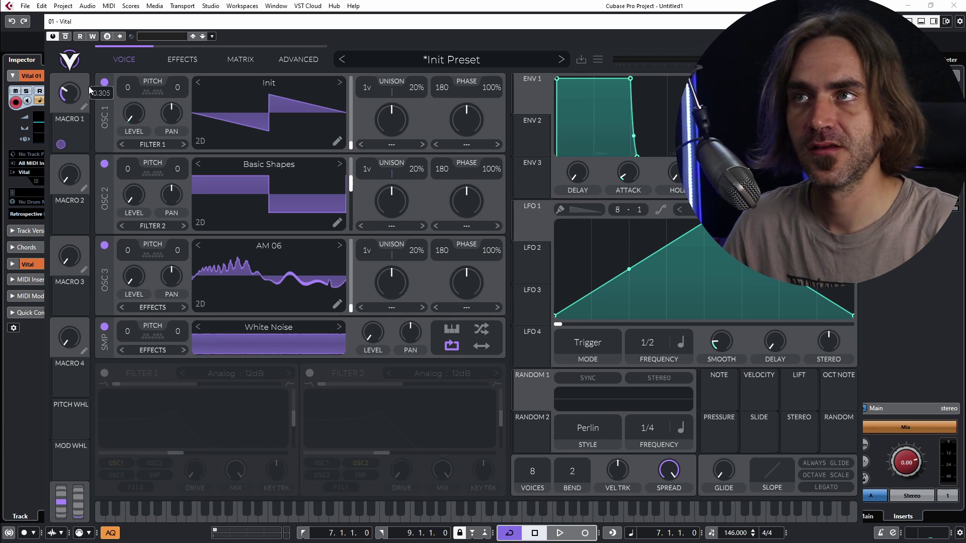
pyautogui.scroll(1, 69, 99)
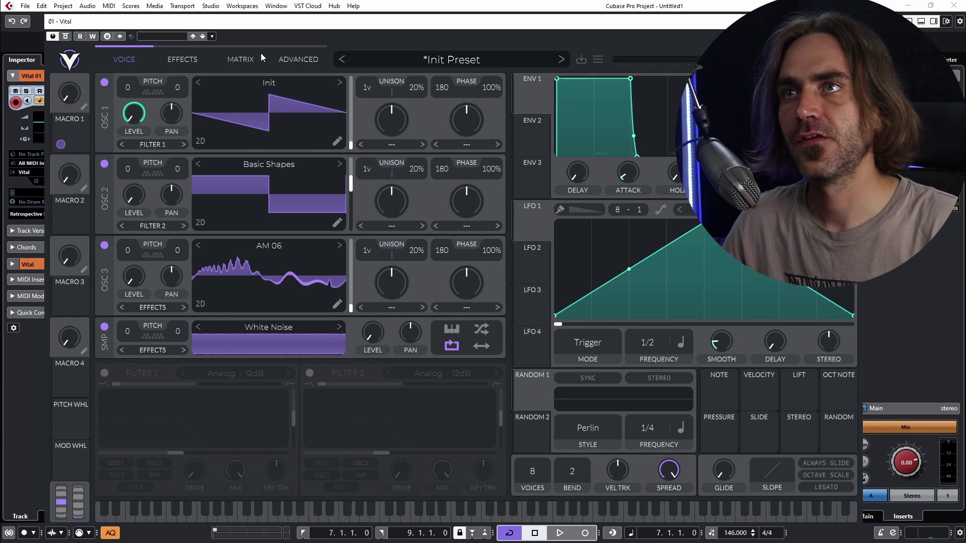
# - Assign Macro 1 to oscillator 2's level and remap that modulation to maximum in the second quarter and zero elsewhere
pyautogui.click(241, 59)
pyautogui.click(121, 59)
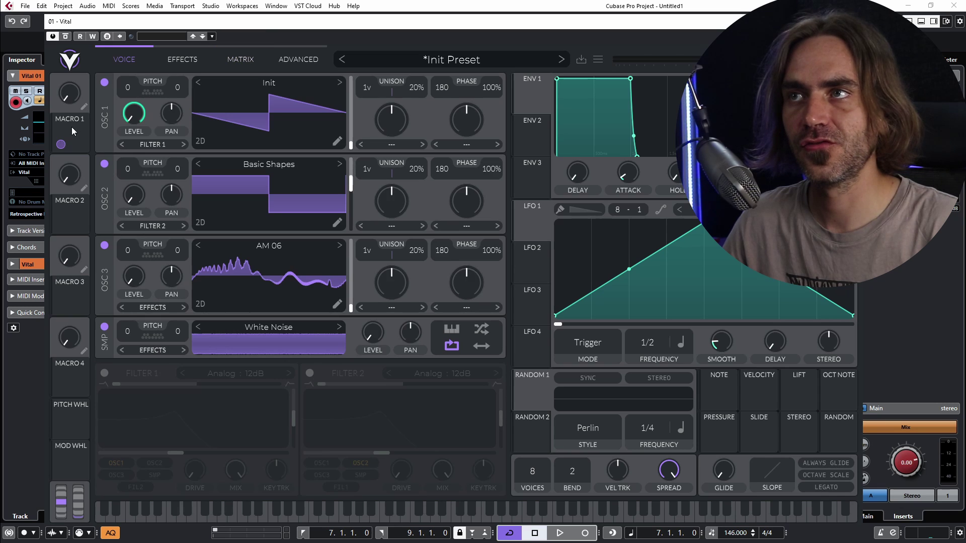
pyautogui.moveTo(61, 145); pyautogui.dragTo(134, 204)
pyautogui.click(237, 53)
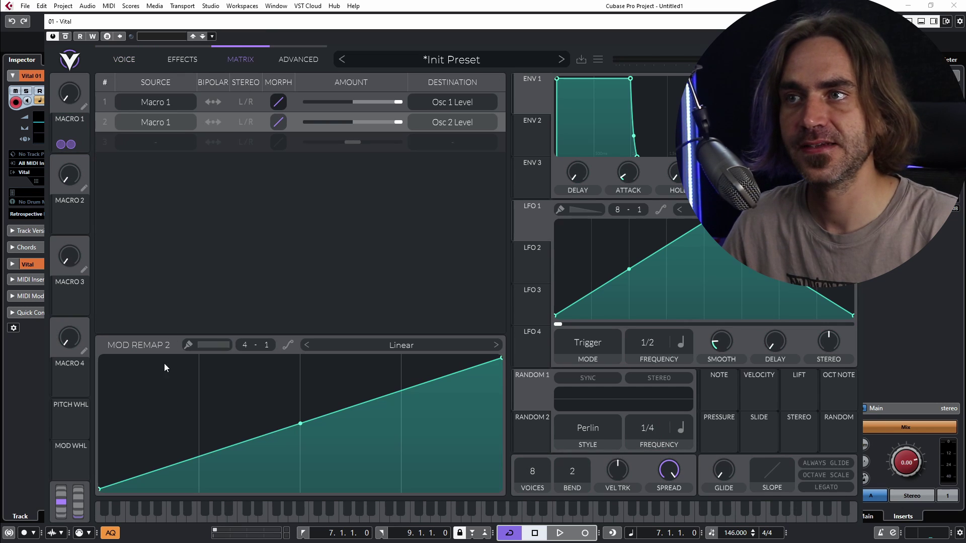
pyautogui.keyDown('shift'); pyautogui.click(149, 442); pyautogui.keyUp('shift')
pyautogui.moveTo(251, 368)
pyautogui.mouseDown()
pyautogui.moveTo(258, 309)
pyautogui.moveTo(334, 425)
pyautogui.moveTo(440, 517)
pyautogui.mouseUp()
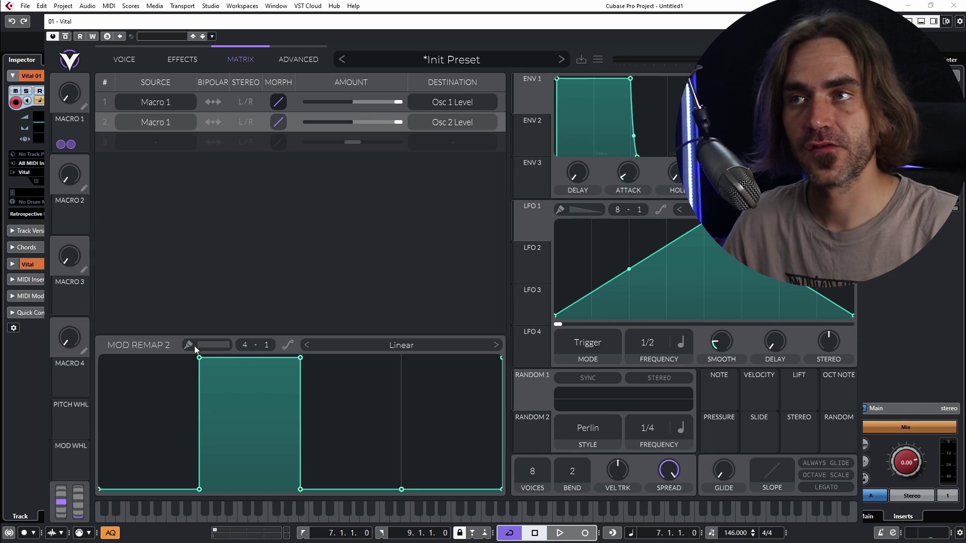
# - Turn Macro 1 partway up and assign it to oscillator 3's level and the sampler's level
pyautogui.moveTo(63, 101); pyautogui.dragTo(74, 78)
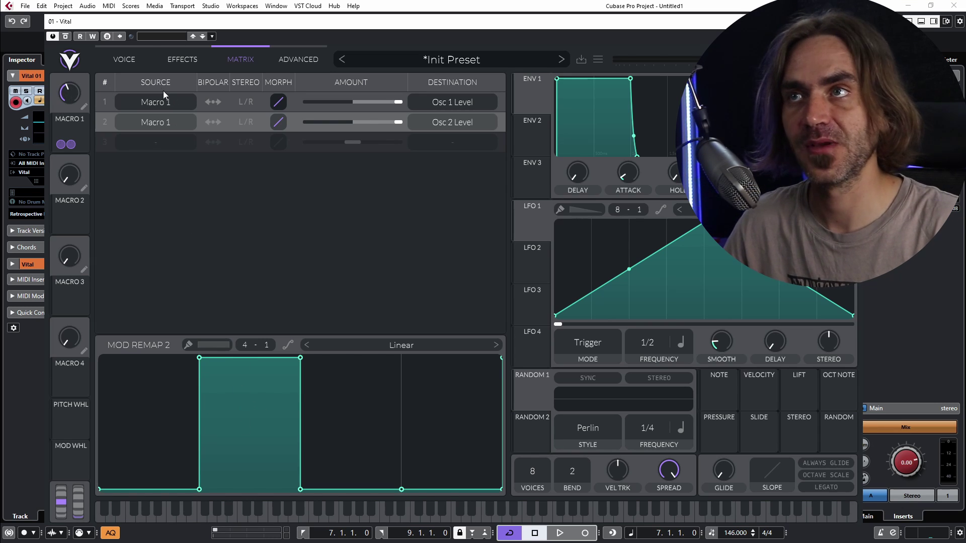
pyautogui.click(132, 59)
pyautogui.moveTo(86, 131); pyautogui.dragTo(134, 276)
pyautogui.moveTo(80, 149); pyautogui.dragTo(387, 332)
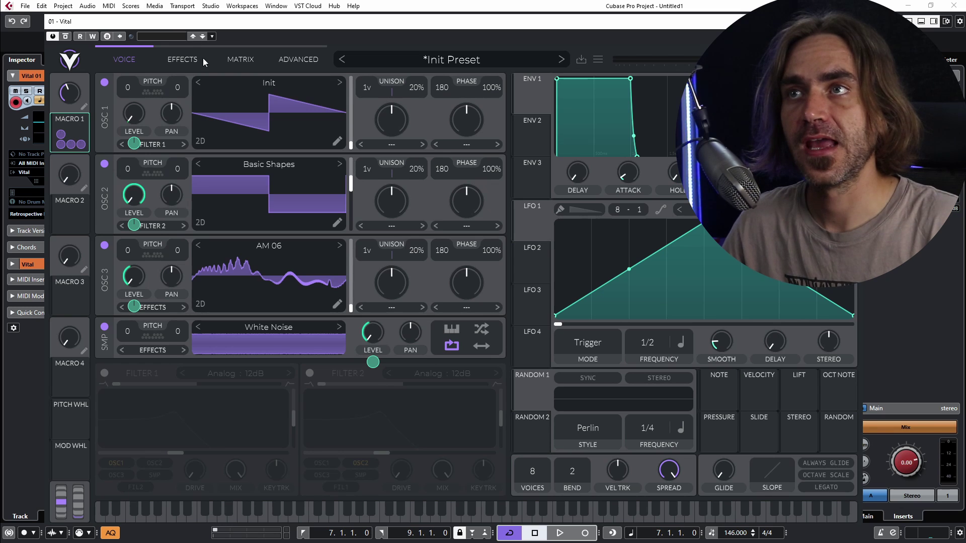
# - Remap the Macro 1 modulation of oscillator 3's level to maximum in the third quarter and zero elsewhere
pyautogui.click(221, 59)
pyautogui.click(505, 143)
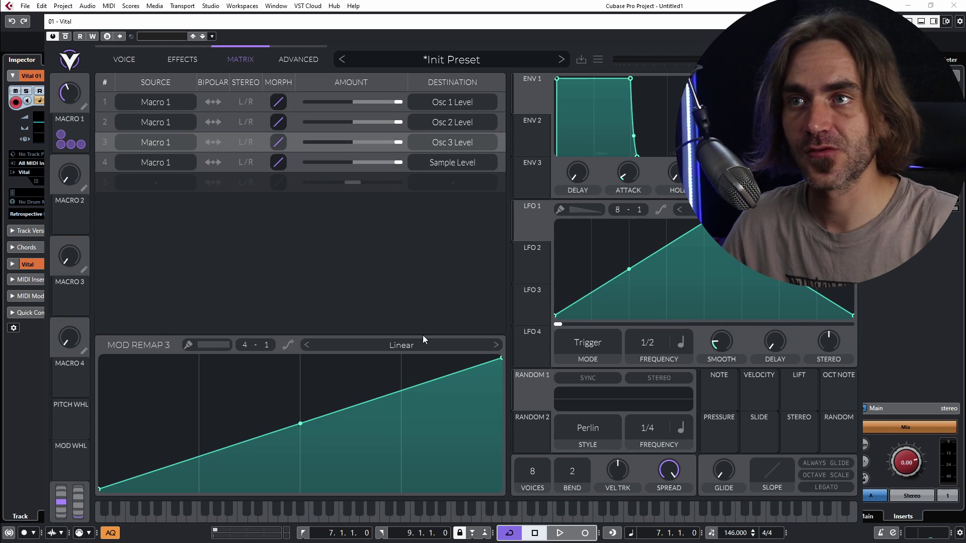
pyautogui.click(188, 345)
pyautogui.moveTo(183, 439); pyautogui.dragTo(262, 517)
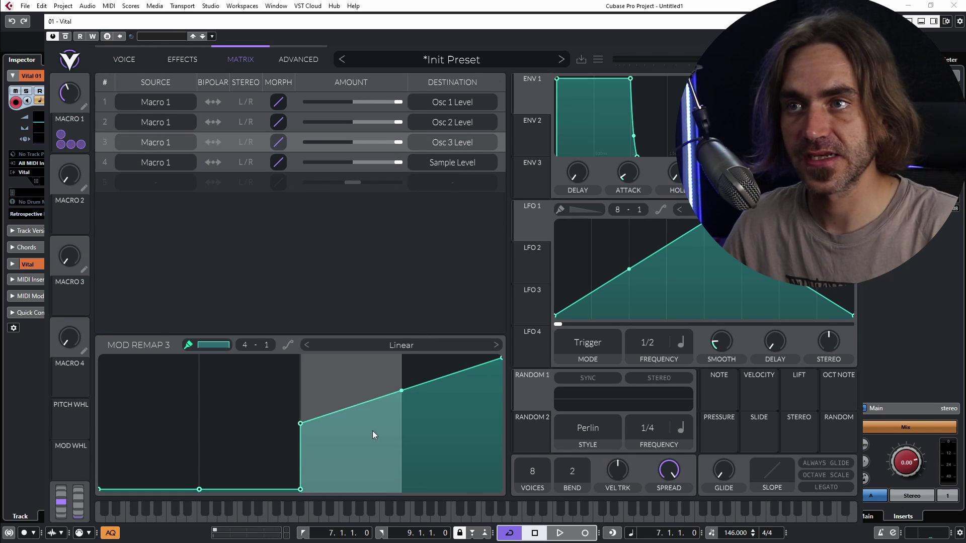
pyautogui.moveTo(353, 359)
pyautogui.mouseDown()
pyautogui.moveTo(452, 391)
pyautogui.moveTo(456, 515)
pyautogui.mouseUp()
# - Remap the Macro 1 modulation of the sample level to maximum in the fourth quarter and zero elsewhere
pyautogui.click(499, 162)
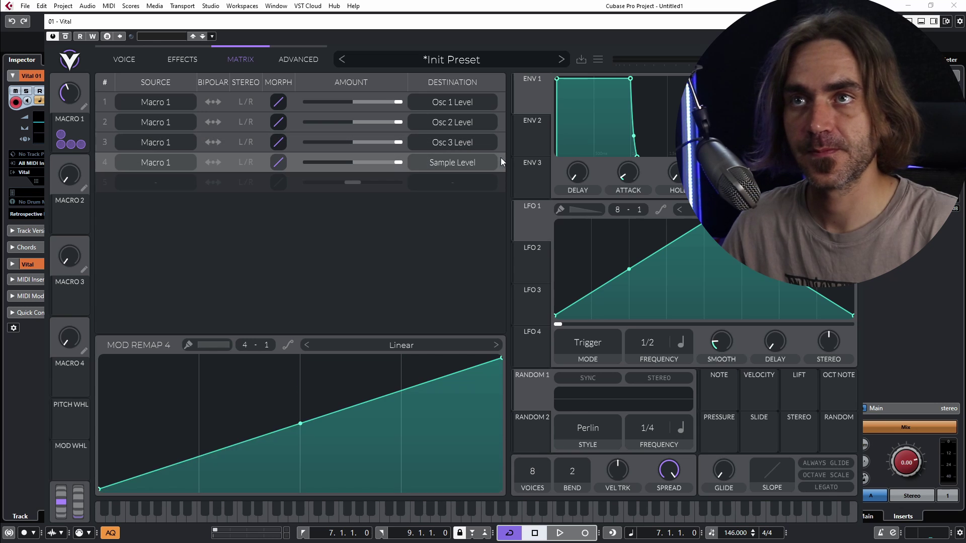
pyautogui.click(188, 345)
pyautogui.moveTo(166, 490); pyautogui.dragTo(395, 495)
pyautogui.moveTo(462, 434); pyautogui.dragTo(481, 303)
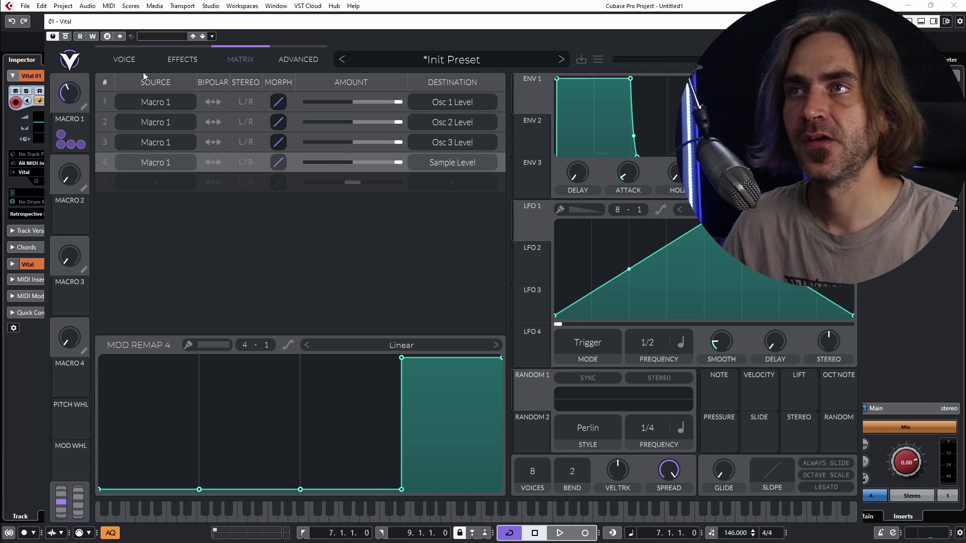
# - Test the source switching by sweeping Macro 1 back to zero, and assign the per-note Random modulator to Macro 1
pyautogui.click(126, 59)
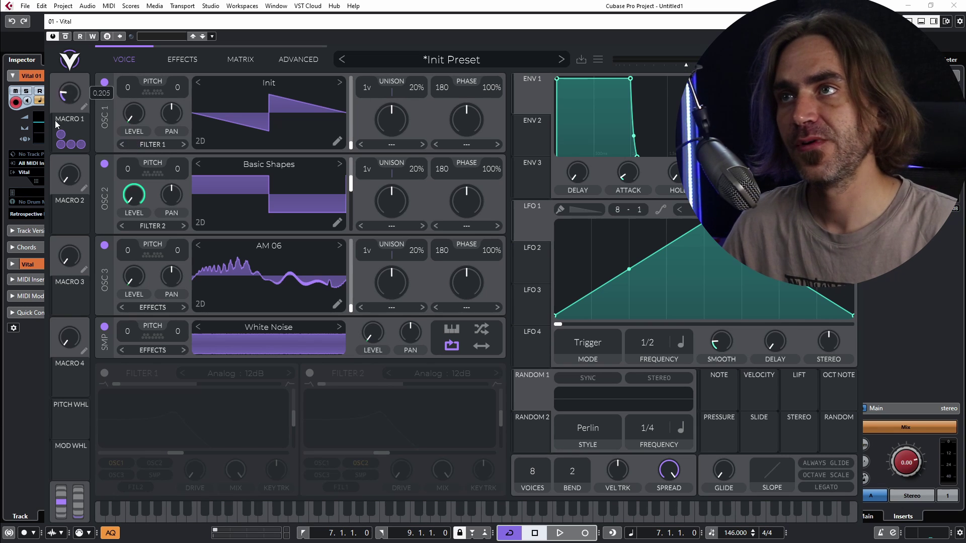
pyautogui.moveTo(57, 83); pyautogui.dragTo(116, 196)
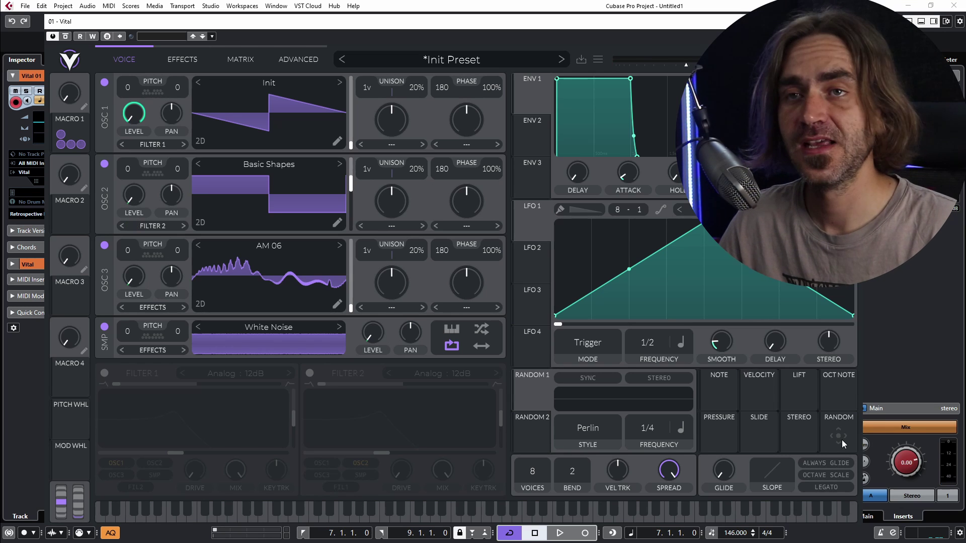
pyautogui.moveTo(834, 435); pyautogui.dragTo(68, 108)
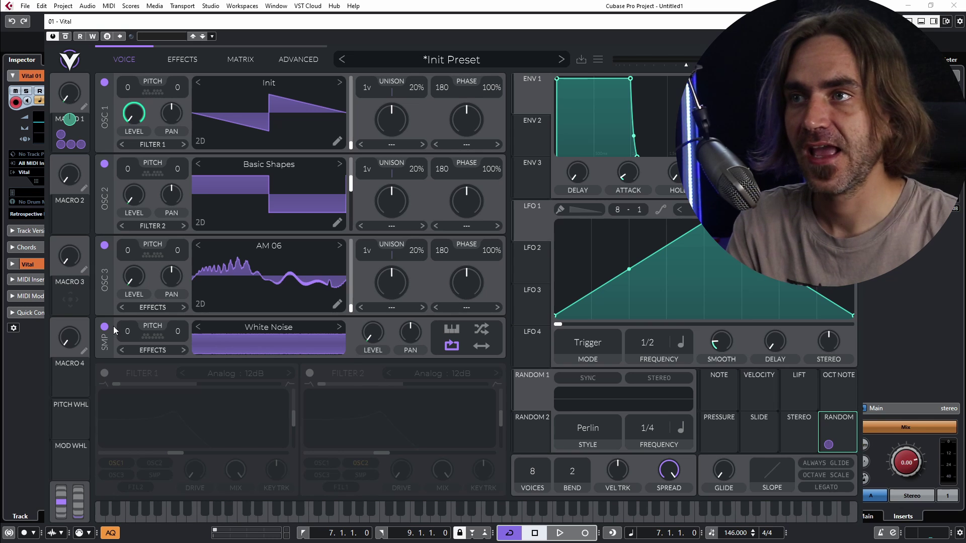
# - Enable Filter 1, route oscillators 2 and 3 and the sampler into it, and modulate its cutoff with Envelope 2
pyautogui.click(104, 372)
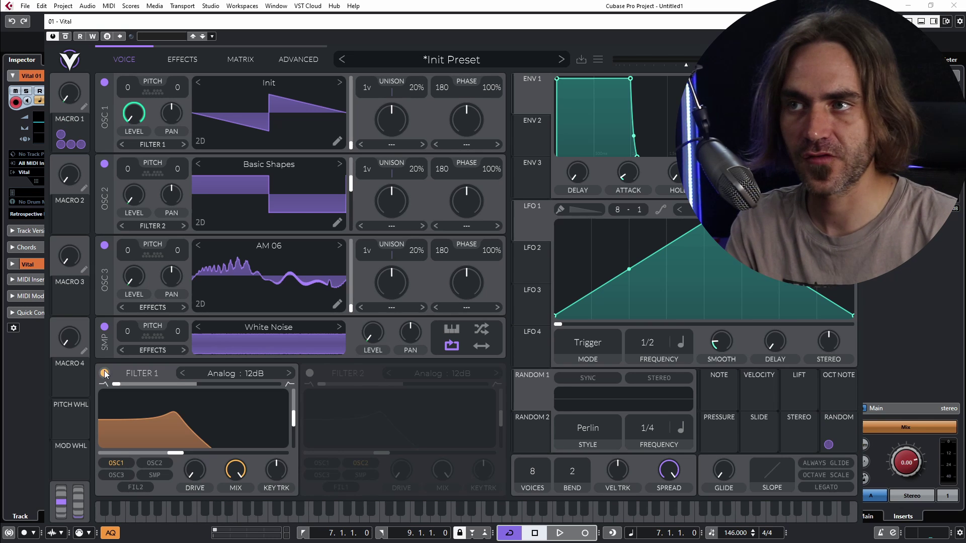
pyautogui.click(150, 463)
pyautogui.click(117, 474)
pyautogui.click(151, 475)
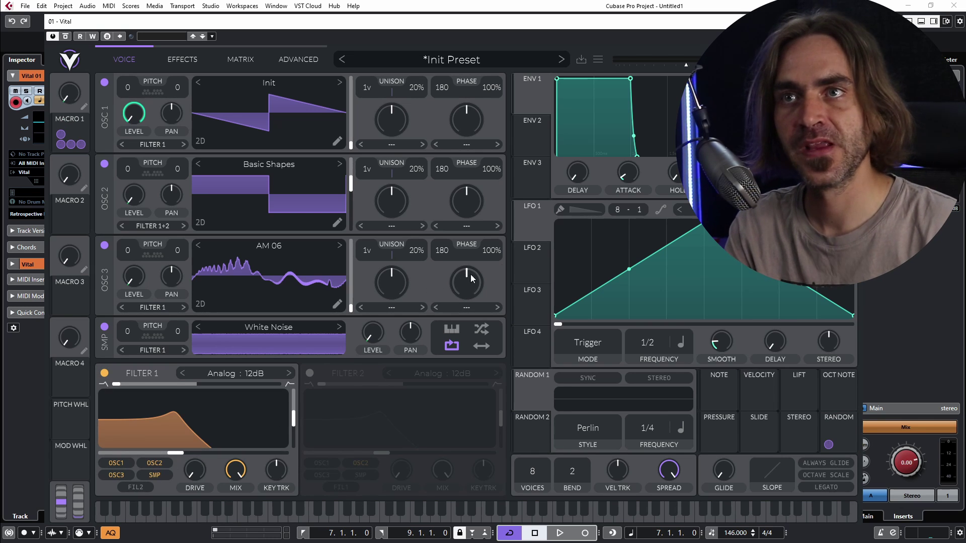
pyautogui.click(527, 123)
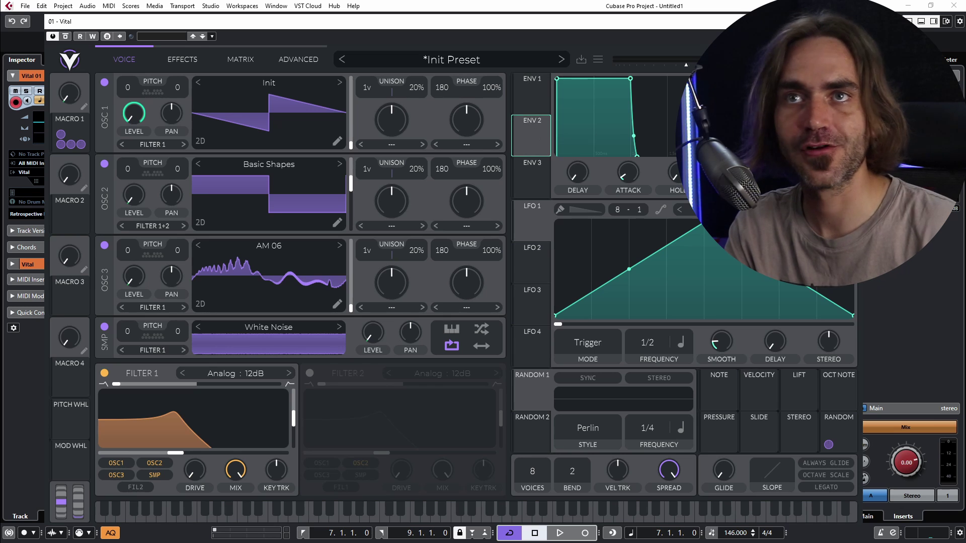
pyautogui.moveTo(532, 139)
pyautogui.mouseDown()
pyautogui.moveTo(183, 446)
pyautogui.moveTo(192, 440)
pyautogui.mouseUp()
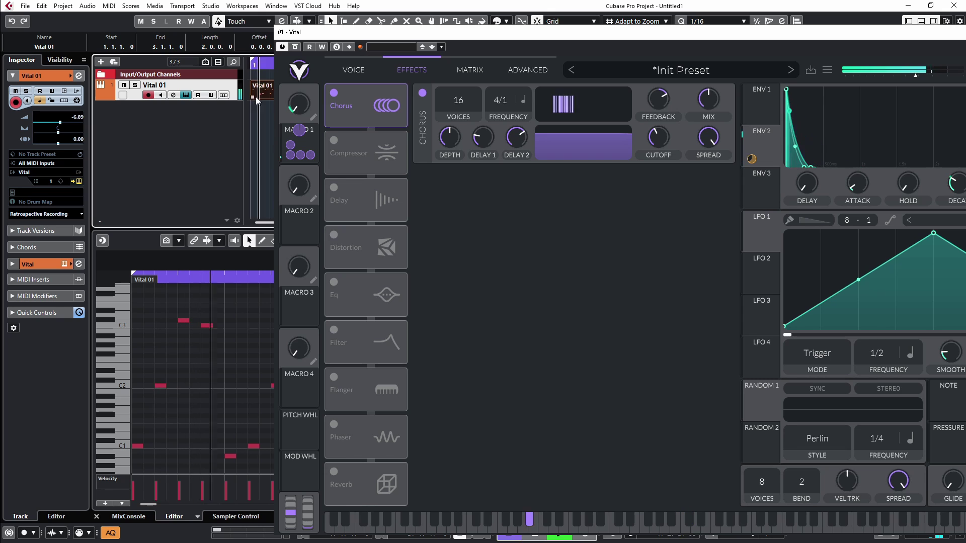
# - Move the synth window fully into view and lengthen Envelope 2's decay
pyautogui.moveTo(230, 32); pyautogui.dragTo(213, 25)
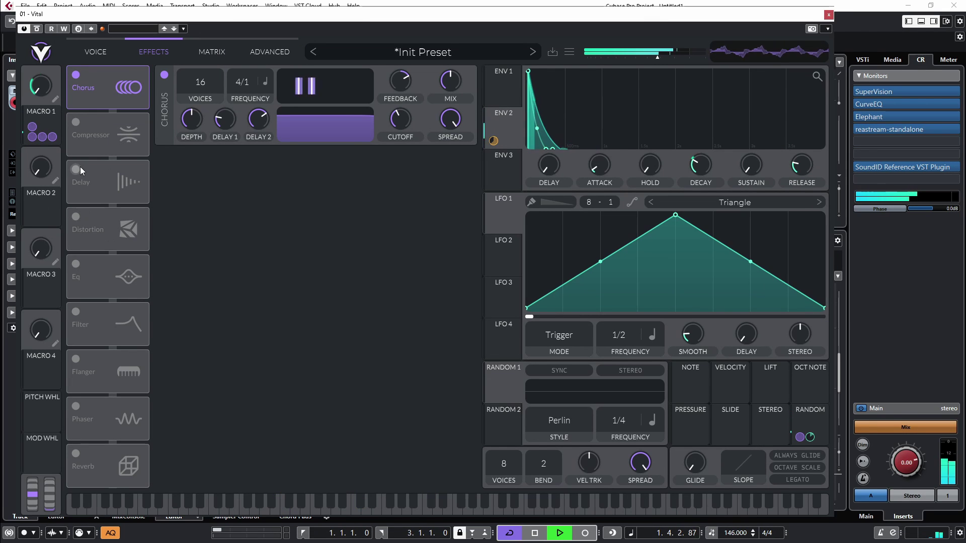
pyautogui.click(95, 52)
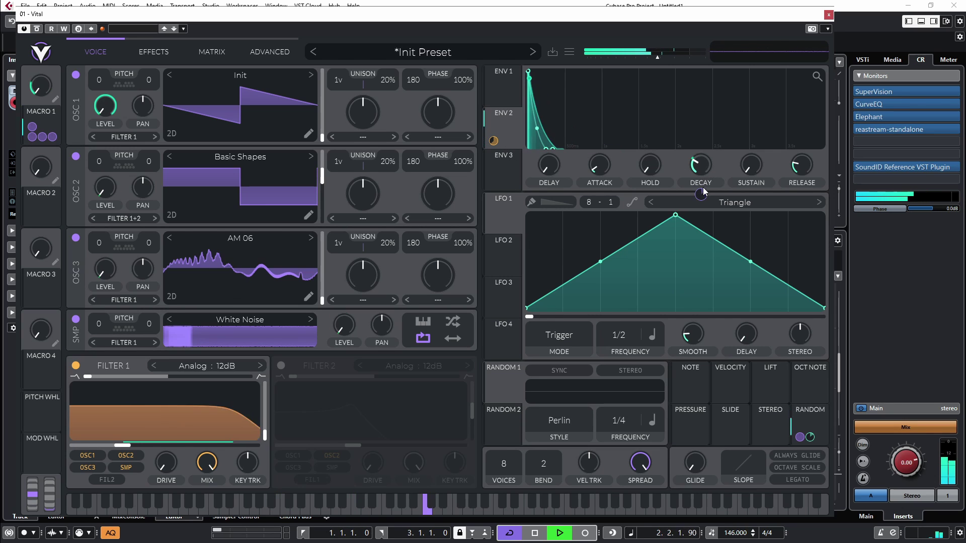
pyautogui.moveTo(698, 174)
pyautogui.mouseDown()
pyautogui.moveTo(707, 149)
pyautogui.moveTo(703, 176)
pyautogui.moveTo(698, 168)
pyautogui.mouseUp()
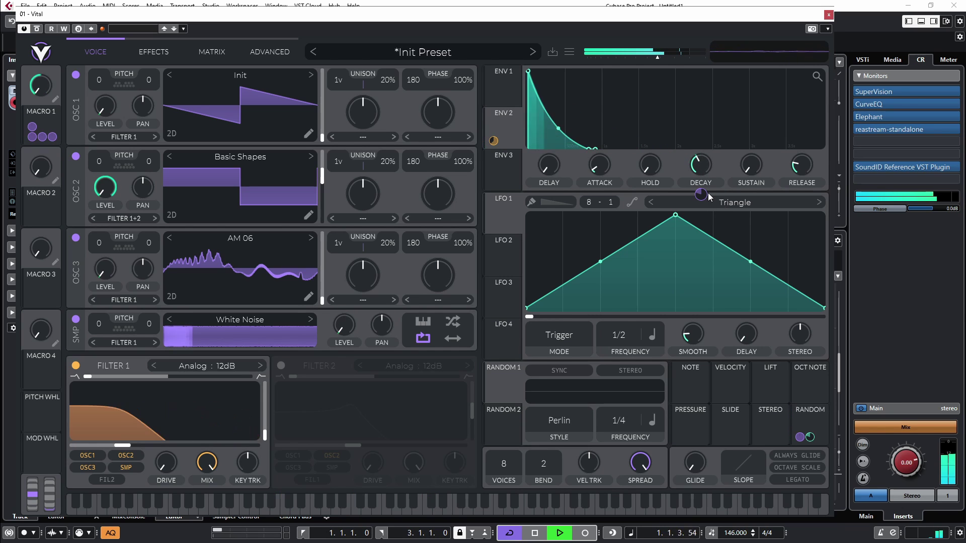
# - Enable the compressor and distortion effects, ordering the chain as distortion, compressor, chorus
pyautogui.click(154, 52)
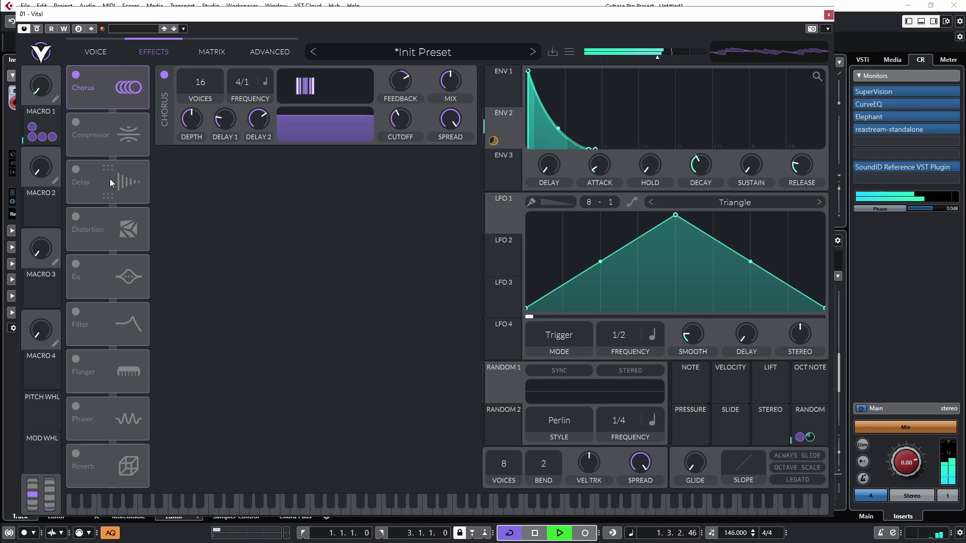
pyautogui.click(76, 123)
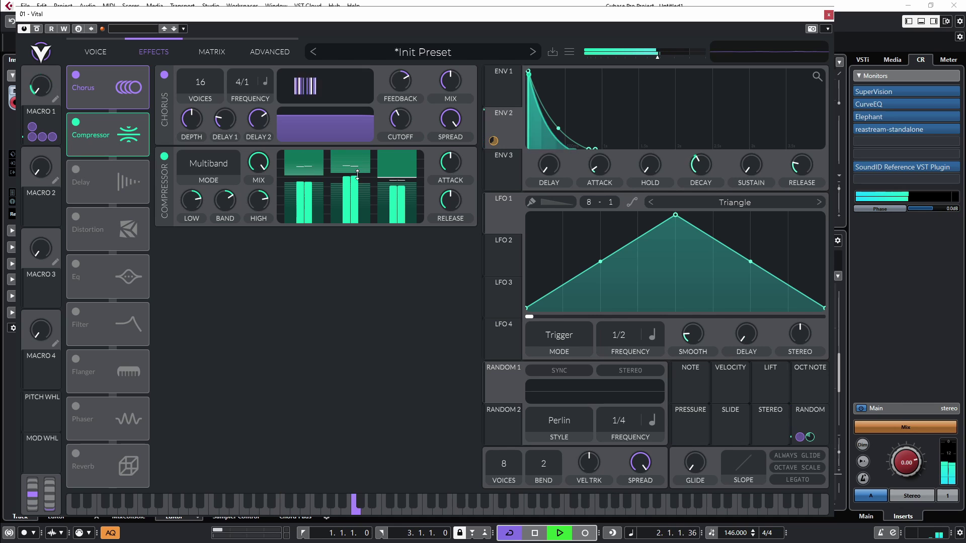
pyautogui.moveTo(101, 136); pyautogui.dragTo(102, 105)
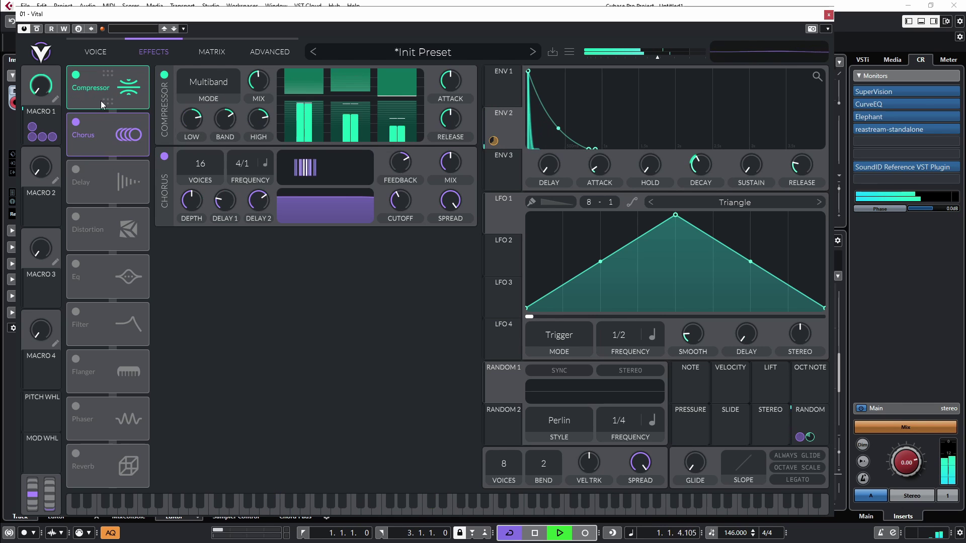
pyautogui.moveTo(93, 230); pyautogui.dragTo(98, 96)
pyautogui.click(75, 74)
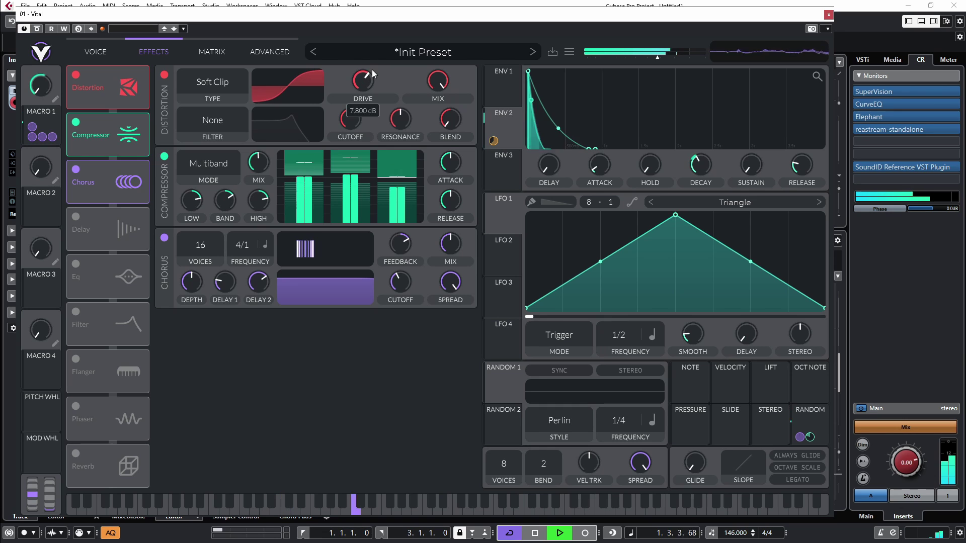
# - Enable the delay at a 1/32 tempo, raise its filter cutoff, and modulate its mix and feedback with Random
pyautogui.click(76, 216)
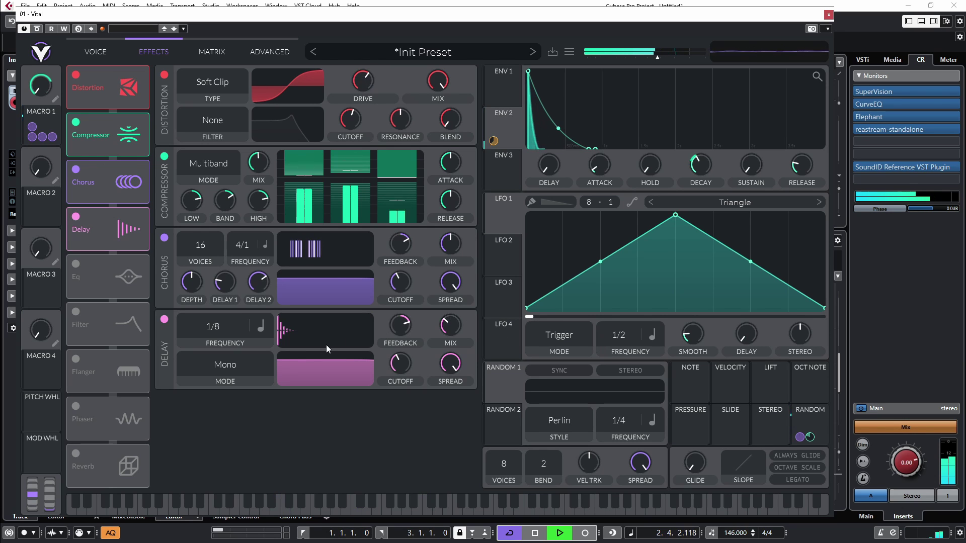
pyautogui.moveTo(222, 343); pyautogui.dragTo(241, 305)
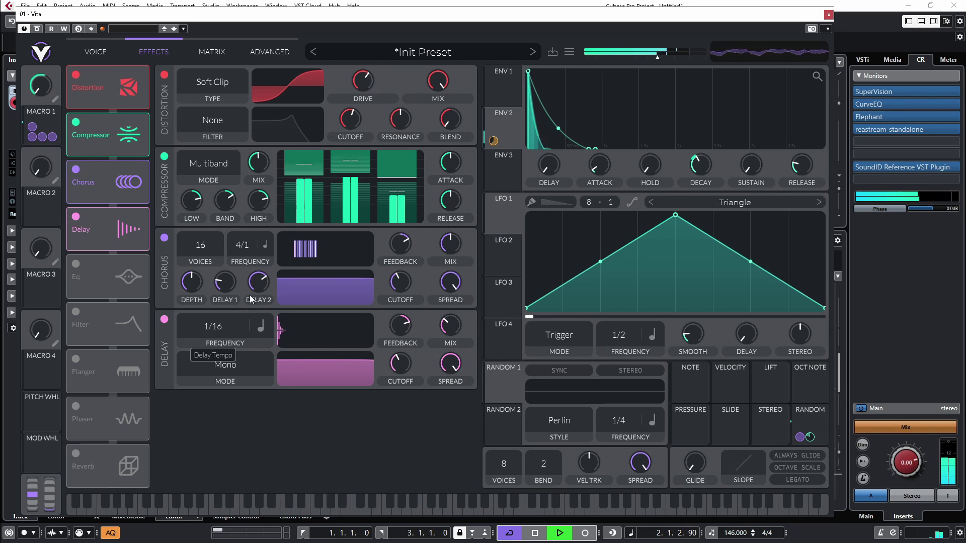
pyautogui.moveTo(318, 358); pyautogui.dragTo(342, 385)
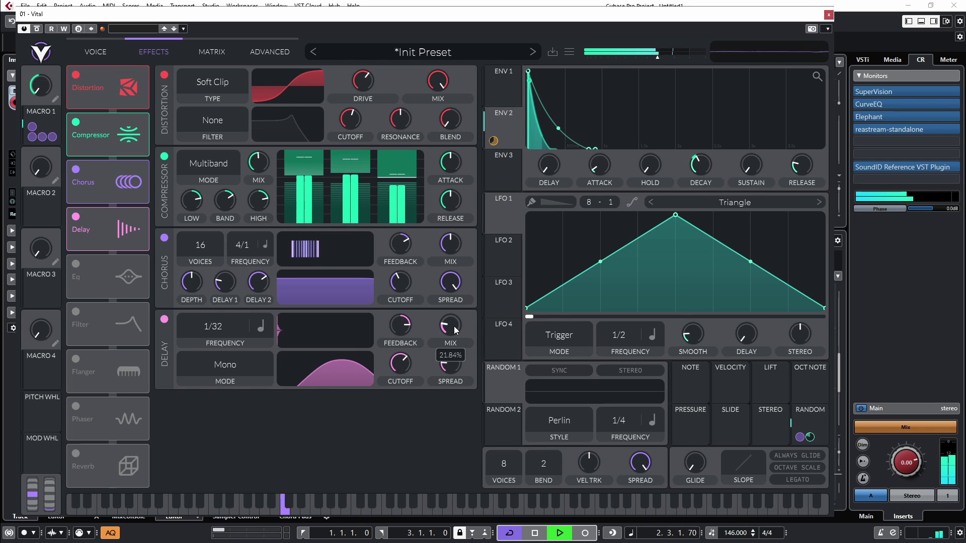
pyautogui.moveTo(810, 425); pyautogui.dragTo(450, 339)
pyautogui.moveTo(810, 425); pyautogui.dragTo(404, 339)
# - Enable the reverb effect and order it after the chorus and before the compressor
pyautogui.click(75, 454)
pyautogui.moveTo(108, 460); pyautogui.dragTo(108, 277)
pyautogui.moveTo(103, 135); pyautogui.dragTo(101, 276)
# - Enable the filter effect and move the delay directly after it in the effects chain
pyautogui.click(76, 360)
pyautogui.scroll(-3, 282, 382)
pyautogui.moveTo(385, 483)
pyautogui.mouseDown()
pyautogui.moveTo(408, 484)
pyautogui.moveTo(390, 484)
pyautogui.mouseUp()
pyautogui.moveTo(108, 182); pyautogui.dragTo(110, 371)
# - Blend the effects filter fully to high-pass and lower its cutoff
pyautogui.moveTo(387, 402); pyautogui.dragTo(403, 402)
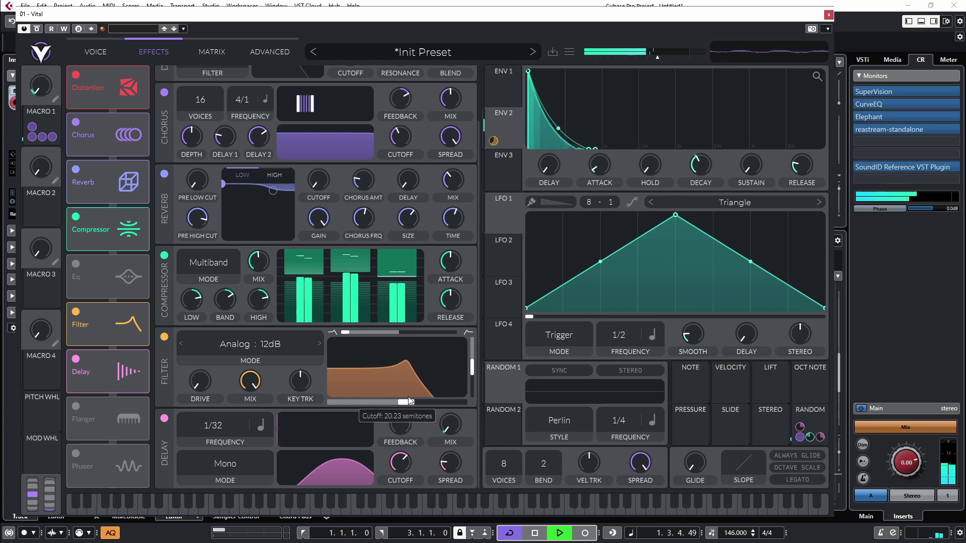
pyautogui.moveTo(346, 332); pyautogui.dragTo(456, 332)
pyautogui.moveTo(402, 402); pyautogui.dragTo(367, 400)
# - Move the compressor directly after the distortion and assign Macro 2 to the effects filter's cutoff
pyautogui.moveTo(107, 230); pyautogui.dragTo(108, 135)
pyautogui.moveTo(32, 218); pyautogui.dragTo(398, 388)
# - Load the FM 4 SCW sample into the sampler and transpose it up 24 semitones
pyautogui.click(96, 52)
pyautogui.click(240, 320)
pyautogui.click(460, 402)
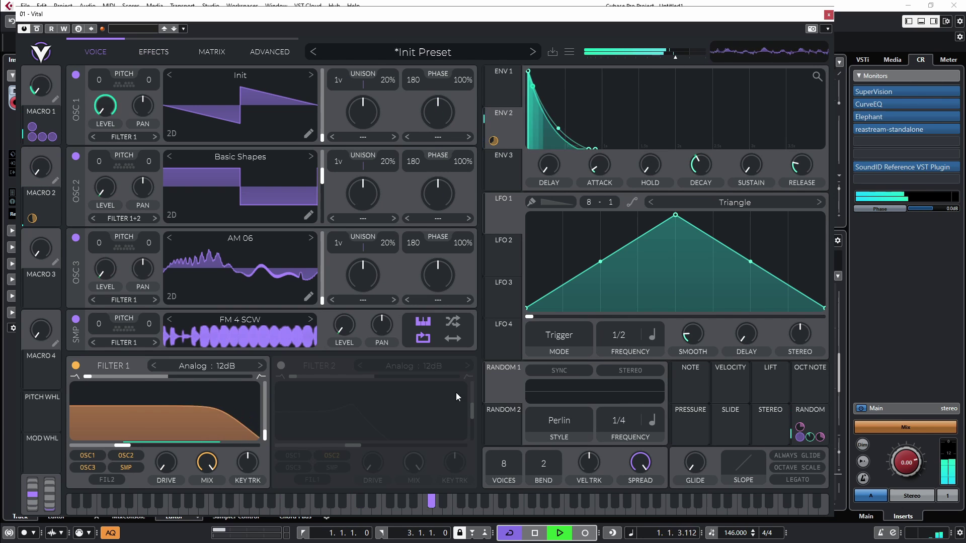
pyautogui.moveTo(127, 328); pyautogui.dragTo(127, 307)
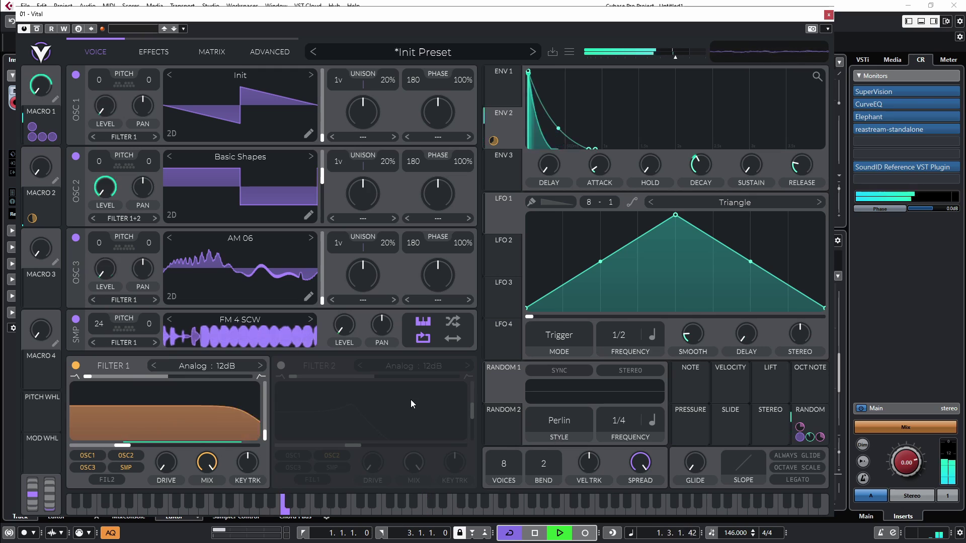
# - Load the RM 03 wavetable into oscillator 1
pyautogui.click(240, 75)
pyautogui.click(337, 209)
pyautogui.click(550, 270)
pyautogui.click(534, 228)
pyautogui.click(534, 215)
# - Load the FM 04 wavetable into oscillator 2
pyautogui.click(240, 157)
pyautogui.click(355, 289)
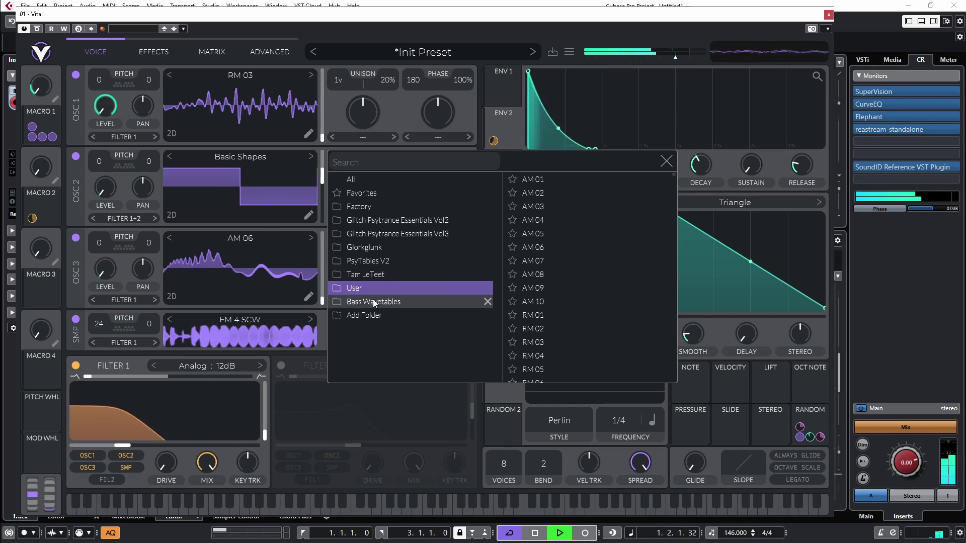
pyautogui.click(377, 342)
pyautogui.scroll(-3, 377, 322)
pyautogui.click(377, 336)
pyautogui.click(534, 302)
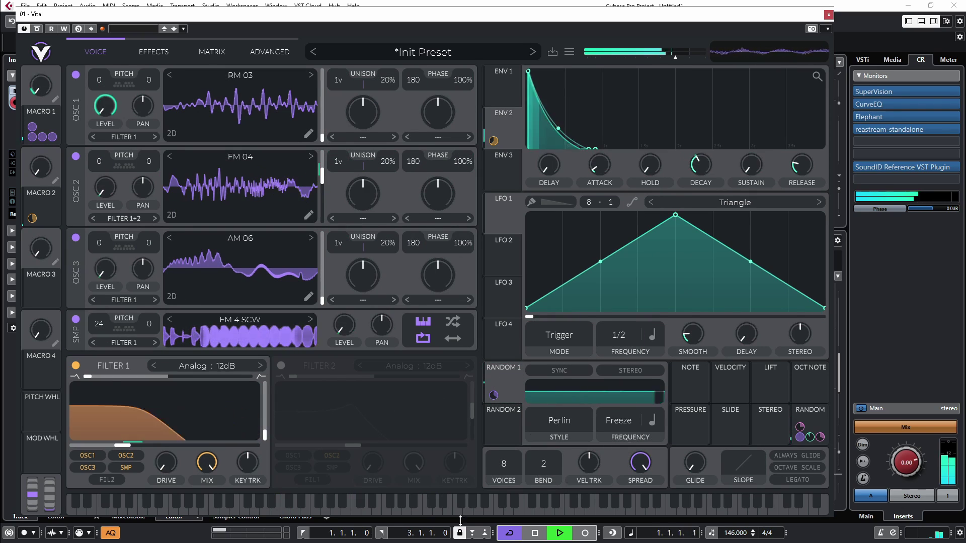
# - Lower oscillator 2's wavetable position to zero, and modulate oscillator 1's wavetable position with Random 2 in Sample & Hold style
pyautogui.moveTo(322, 176); pyautogui.dragTo(322, 220)
pyautogui.moveTo(503, 423); pyautogui.dragTo(322, 108)
pyautogui.click(503, 397)
pyautogui.click(557, 424)
pyautogui.click(554, 465)
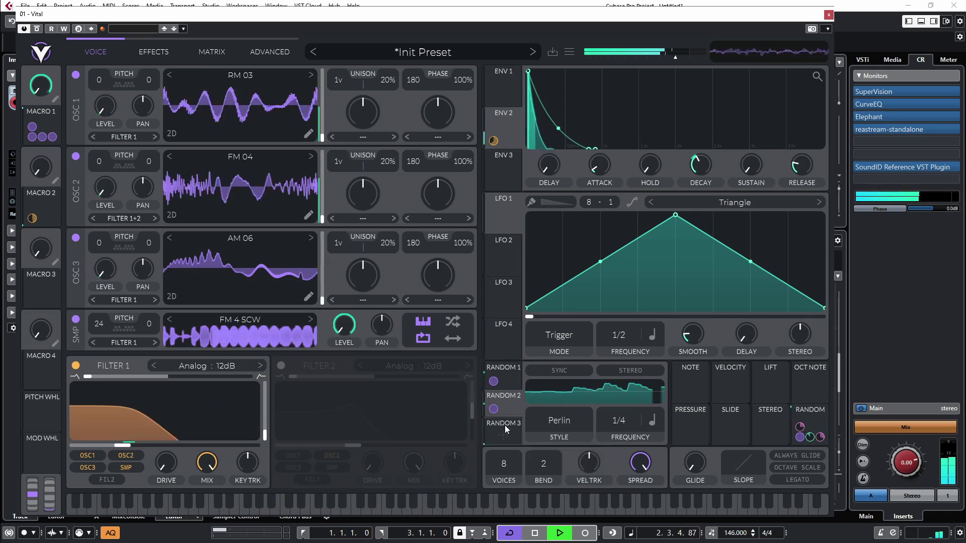
# - Modulate oscillator 3's wavetable position with Random 3, set to Sample & Hold style and Freeze frequency
pyautogui.moveTo(507, 429); pyautogui.dragTo(322, 272)
pyautogui.click(557, 424)
pyautogui.click(554, 466)
pyautogui.scroll(-1, 631, 428)
# - Set Filter 1 to the Diode Low Shelf model, raise its resonance, and modulate the resonance with Envelope 2
pyautogui.click(206, 366)
pyautogui.click(297, 421)
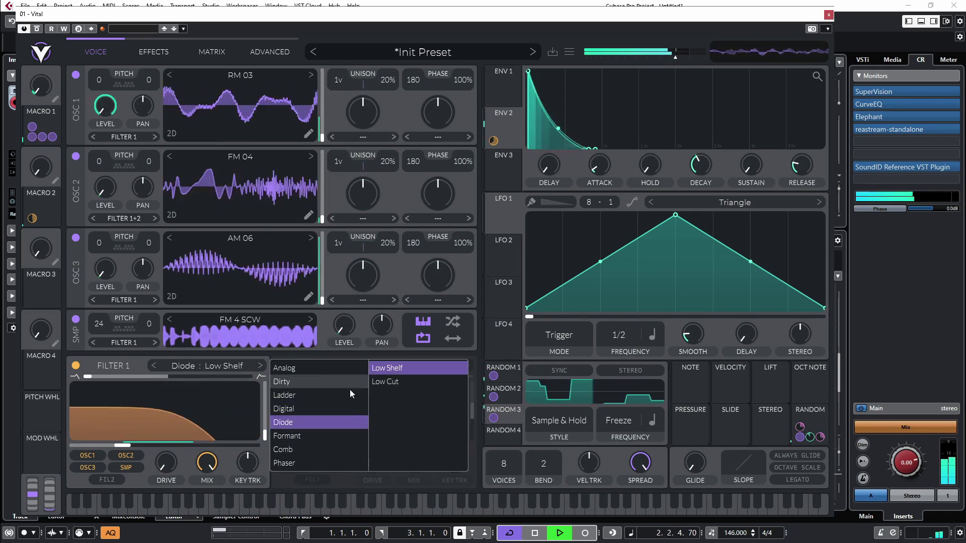
pyautogui.click(392, 367)
pyautogui.moveTo(264, 434); pyautogui.dragTo(264, 397)
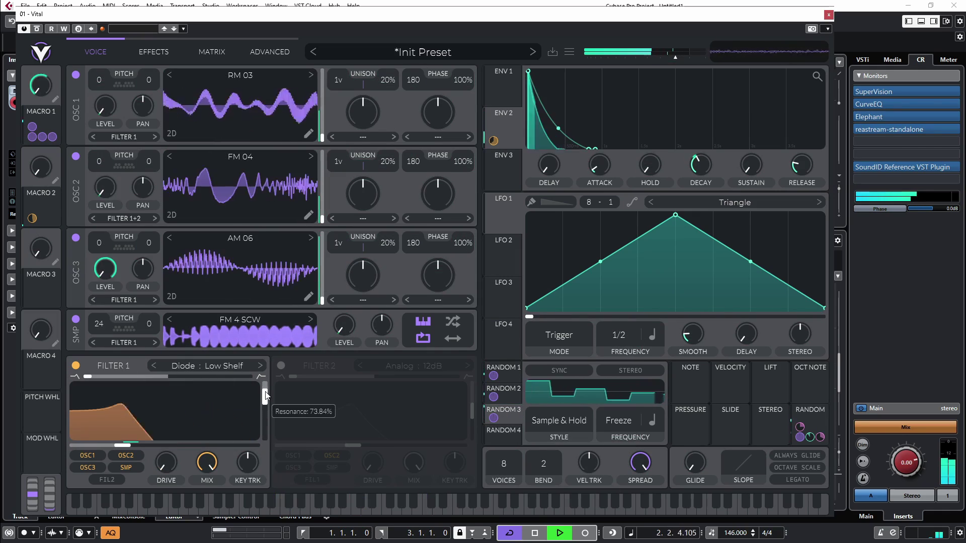
pyautogui.moveTo(492, 141); pyautogui.dragTo(264, 410)
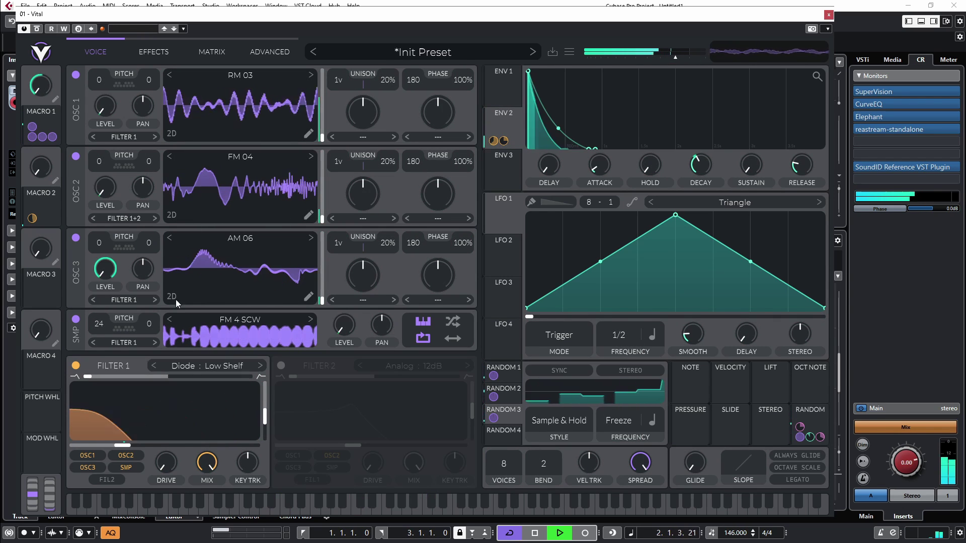
pyautogui.click(551, 51)
pyautogui.write('demolead18')
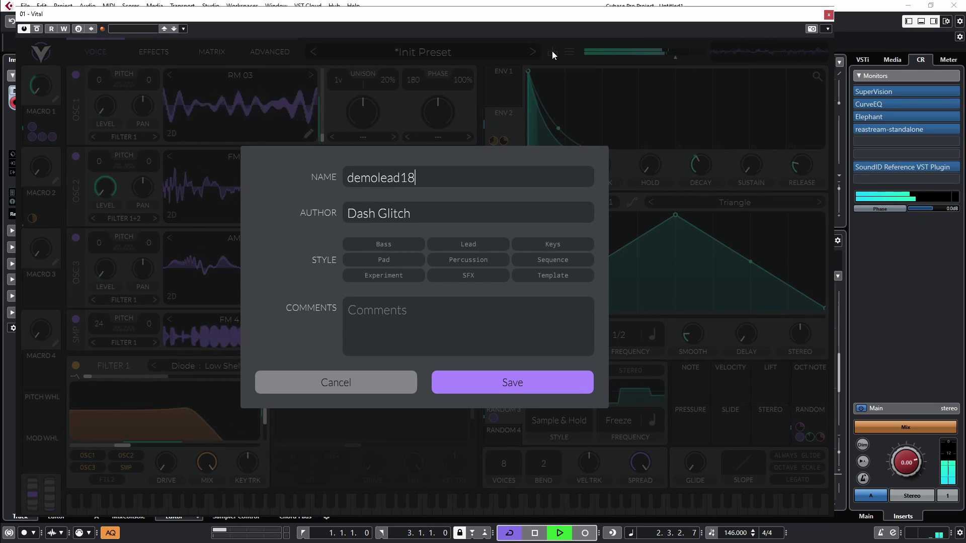
pyautogui.press('Return')
pyautogui.click(348, 301)
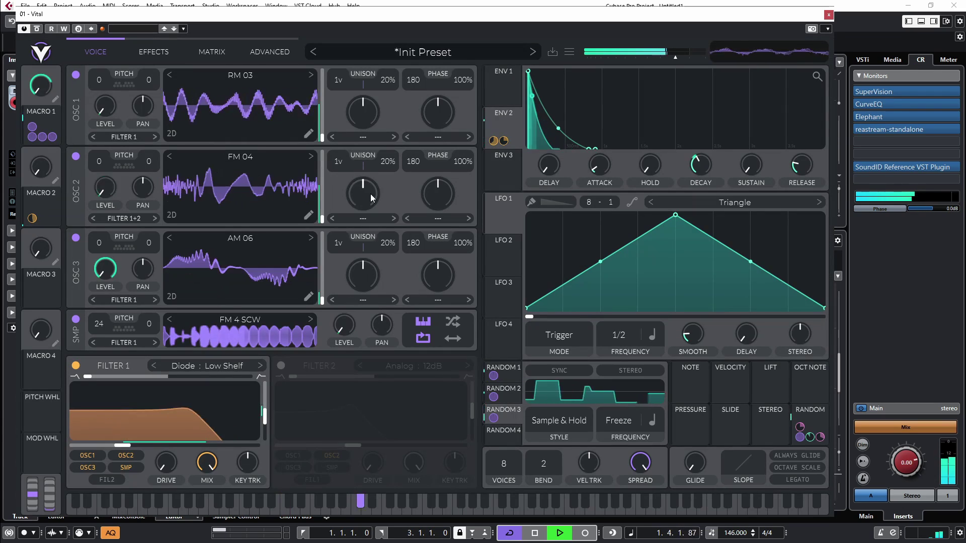
# - Save the glitch patch as the preset demolead19 and stop playback
pyautogui.click(554, 55)
pyautogui.write('de')
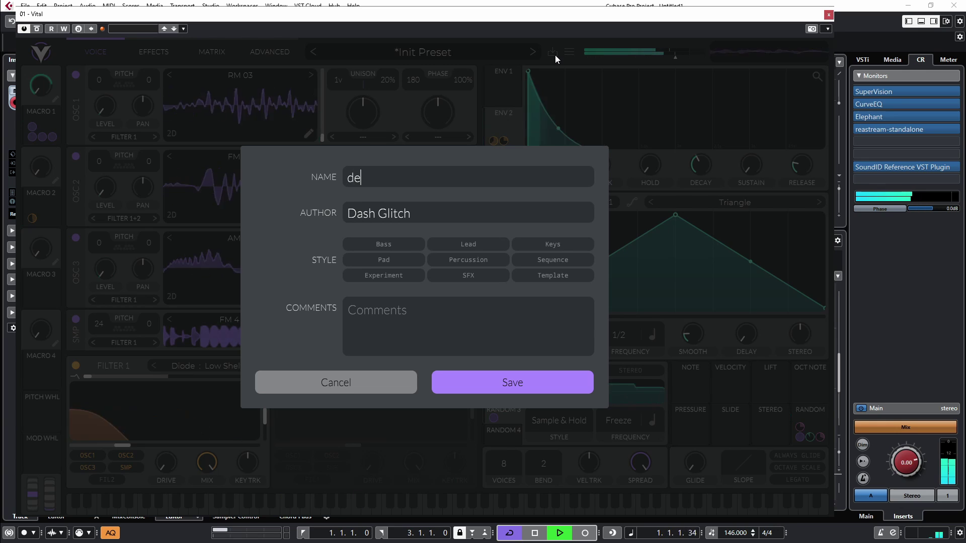
pyautogui.write('molead19')
pyautogui.press('Return')
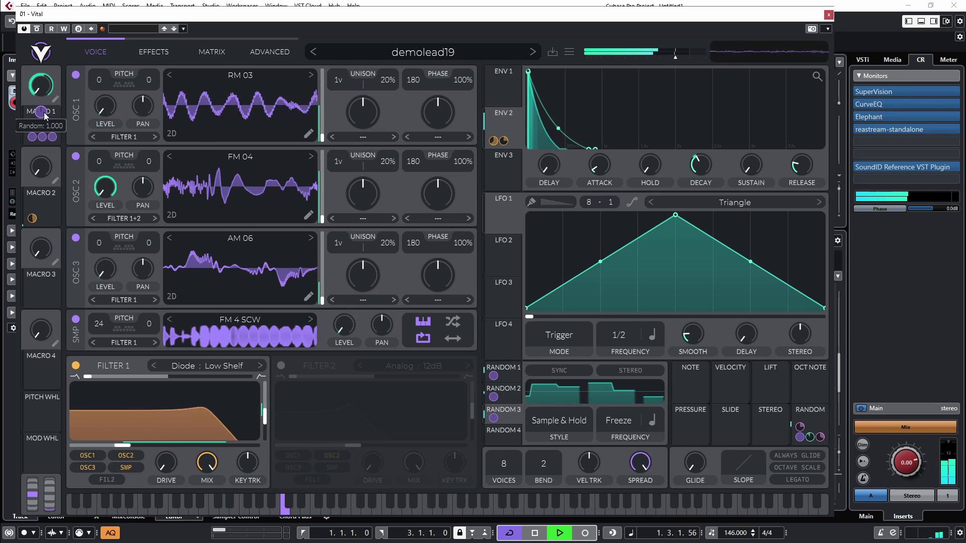
pyautogui.moveTo(45, 115)
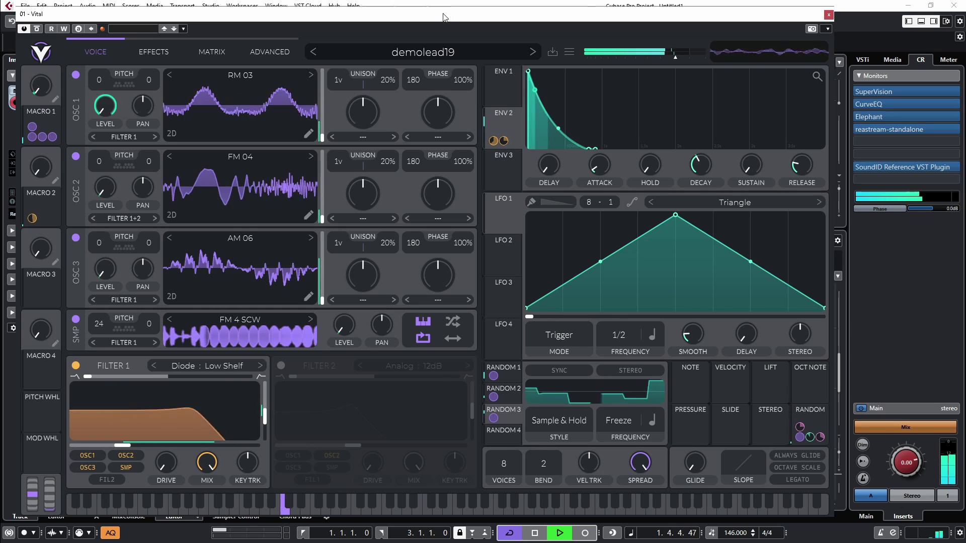
pyautogui.press('space')
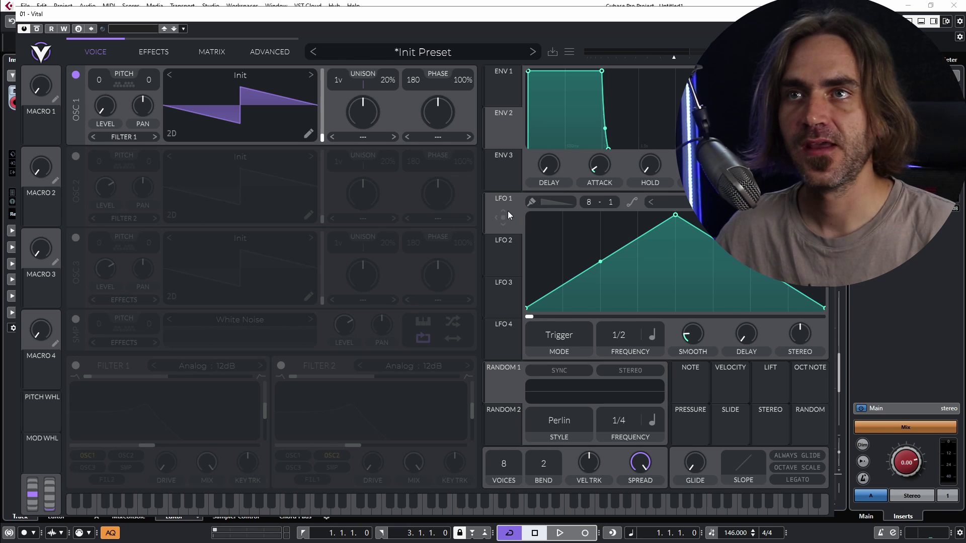
# - Shape LFO 1 into a convex falling ramp at 1/16 and use it to modulate oscillator 1's level
pyautogui.moveTo(676, 220); pyautogui.dragTo(493, 191)
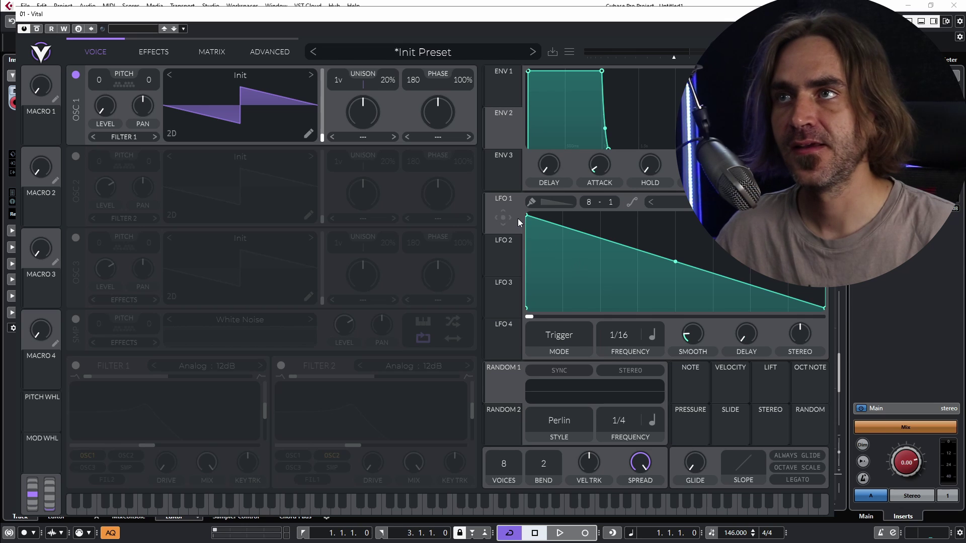
pyautogui.moveTo(511, 219); pyautogui.dragTo(107, 110)
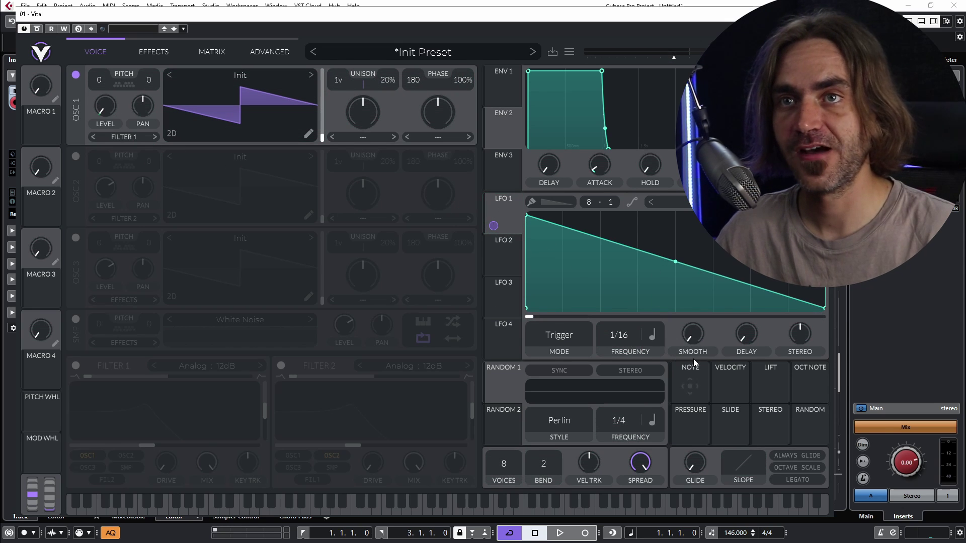
pyautogui.moveTo(678, 262); pyautogui.dragTo(689, 238)
# - Uncover the arrangement and set the loop range around the Vital 01 clip starting at bar 7
pyautogui.moveTo(726, 13); pyautogui.dragTo(802, 341)
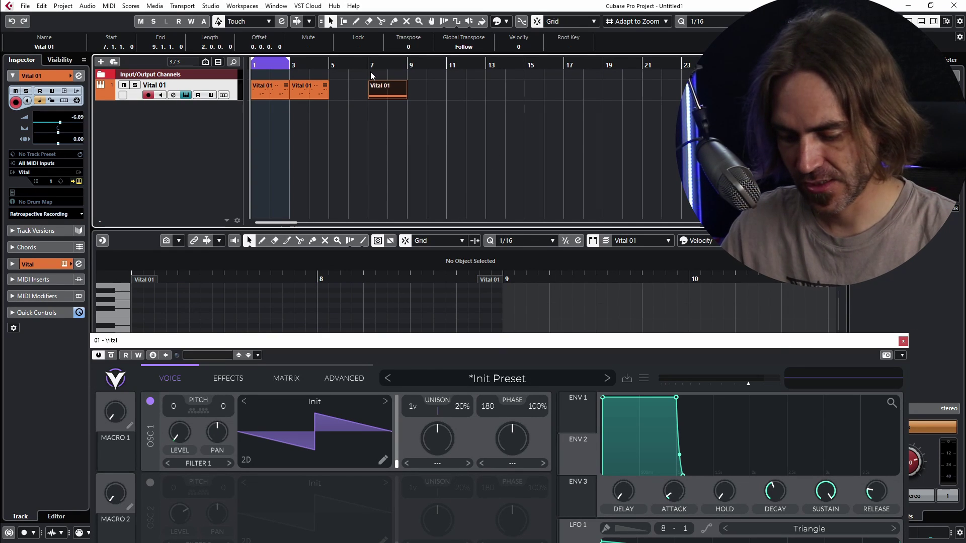
pyautogui.press('p')
pyautogui.click(452, 330)
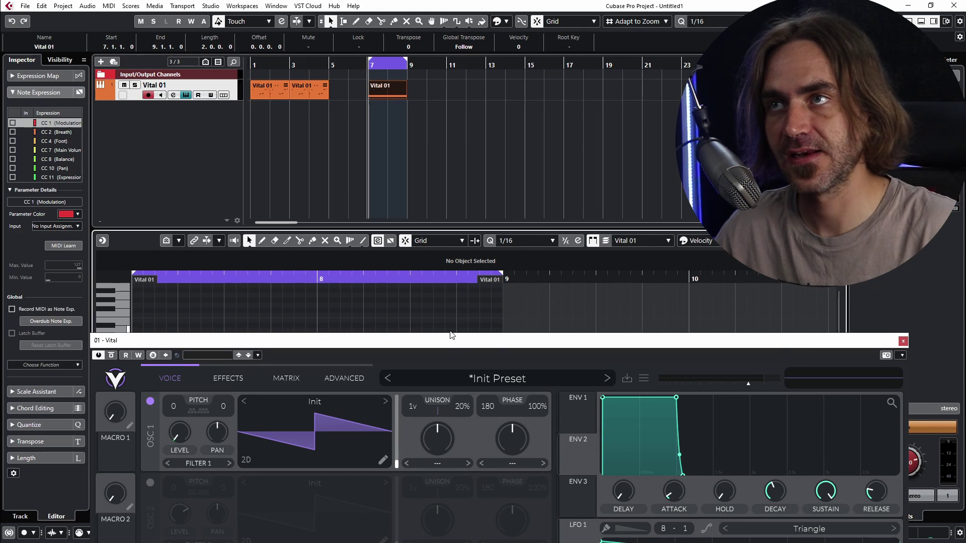
# - Enable oscillator 2 with its pitch at -12 and frequency-modulate oscillator 1 with it using FM <- Osc 2
pyautogui.click(106, 151)
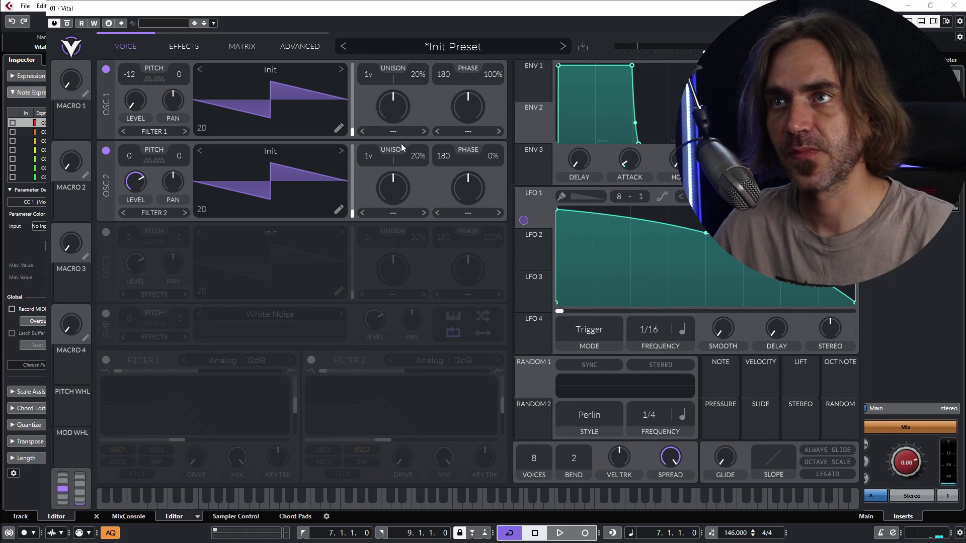
pyautogui.moveTo(130, 157); pyautogui.dragTo(131, 174)
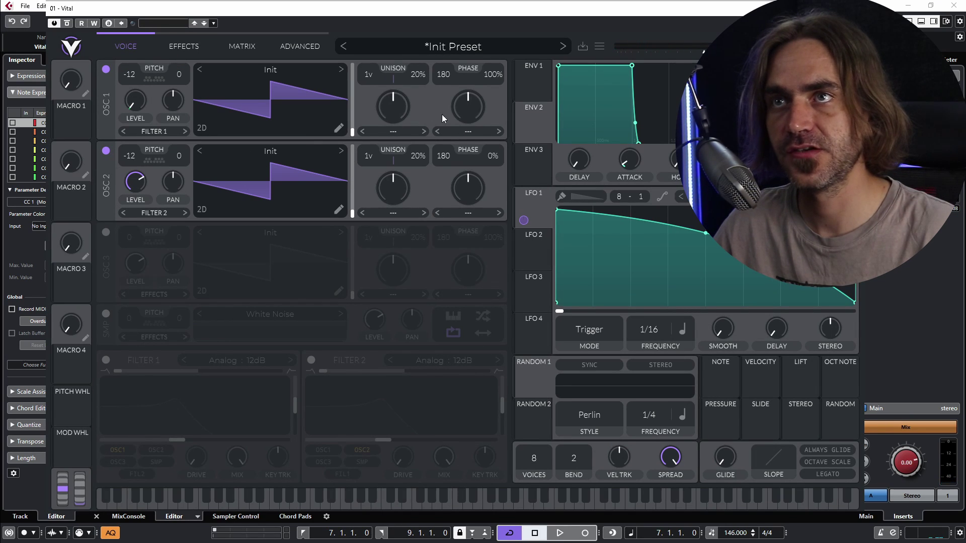
pyautogui.click(467, 132)
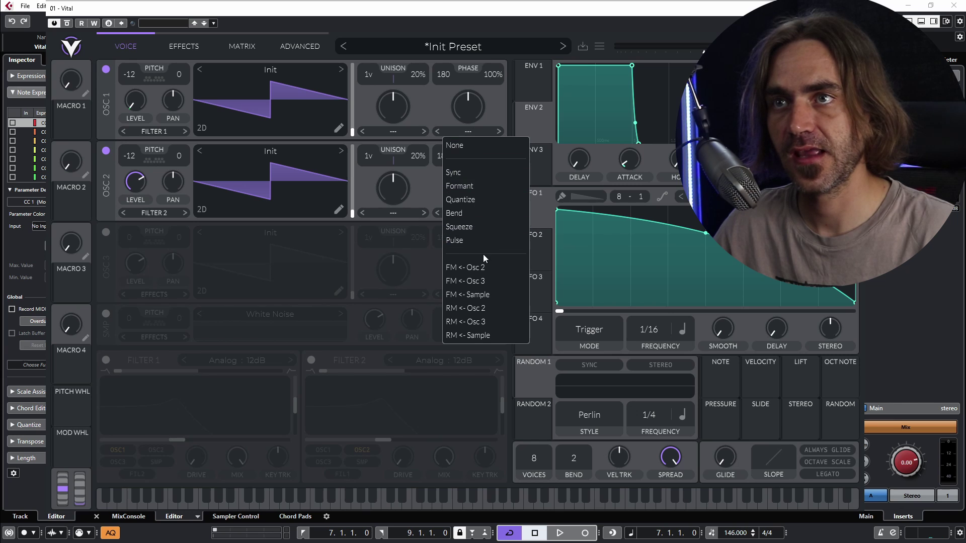
pyautogui.click(466, 260)
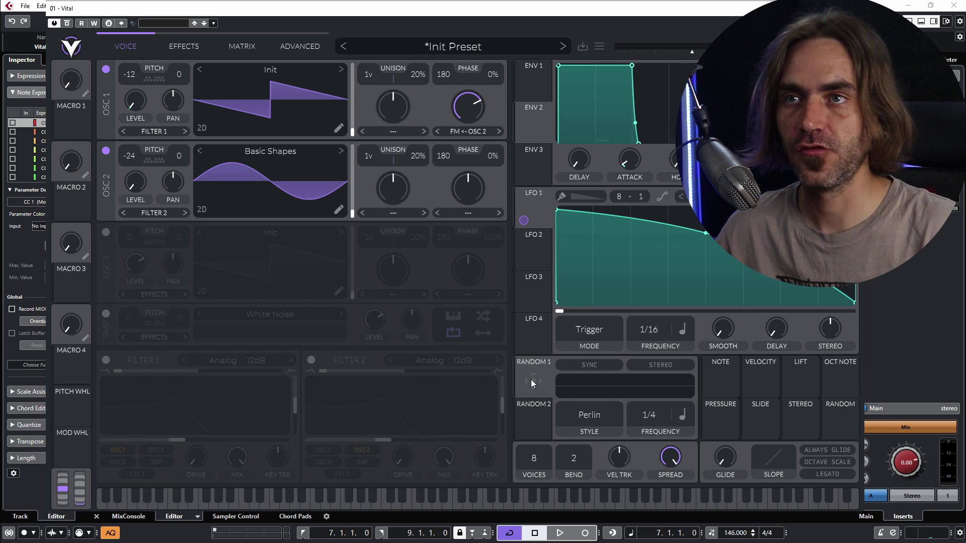
# - Modulate the amount of LFO 1's level modulation with Random 1, set to Sample & Hold at 1/16, and audition it
pyautogui.click(532, 381)
pyautogui.moveTo(532, 382); pyautogui.dragTo(554, 320)
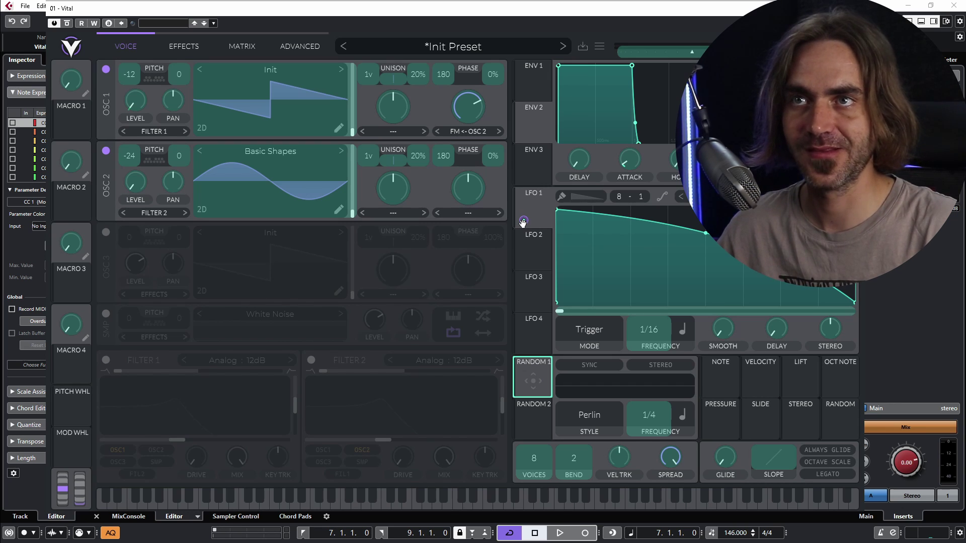
pyautogui.moveTo(523, 221); pyautogui.dragTo(523, 221)
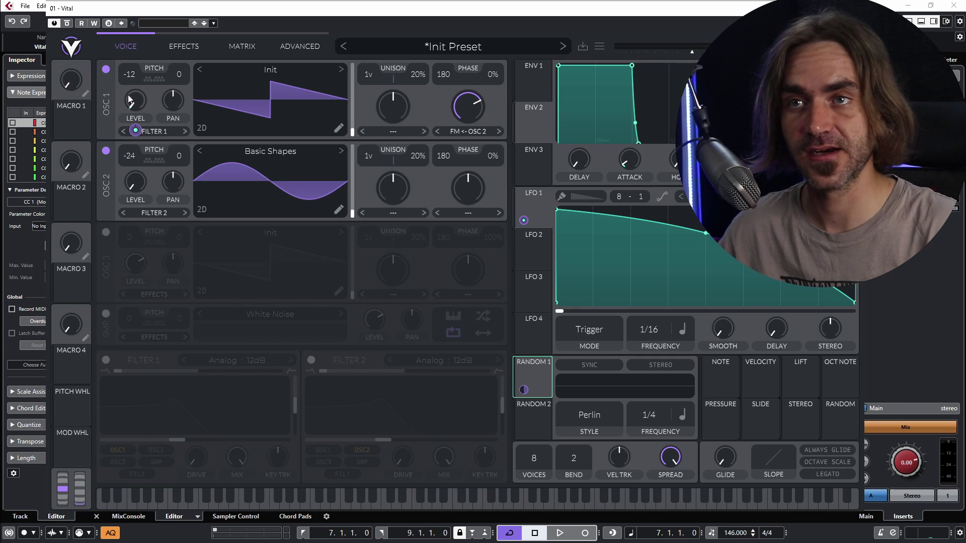
pyautogui.click(599, 425)
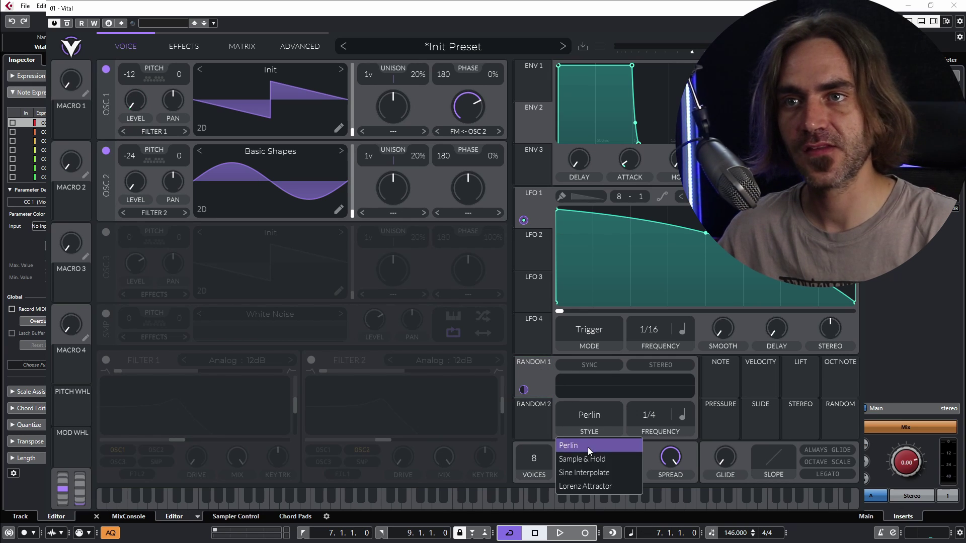
pyautogui.click(584, 457)
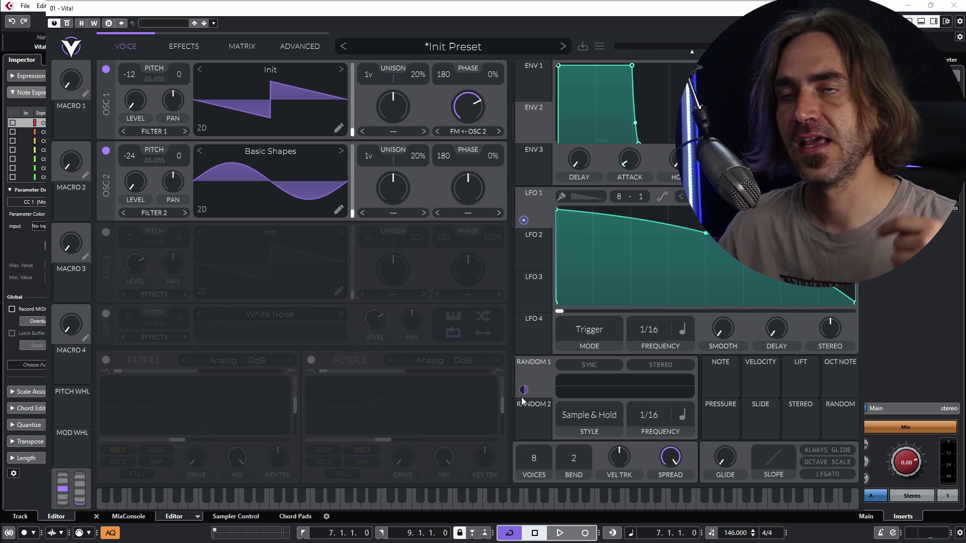
pyautogui.press('space')
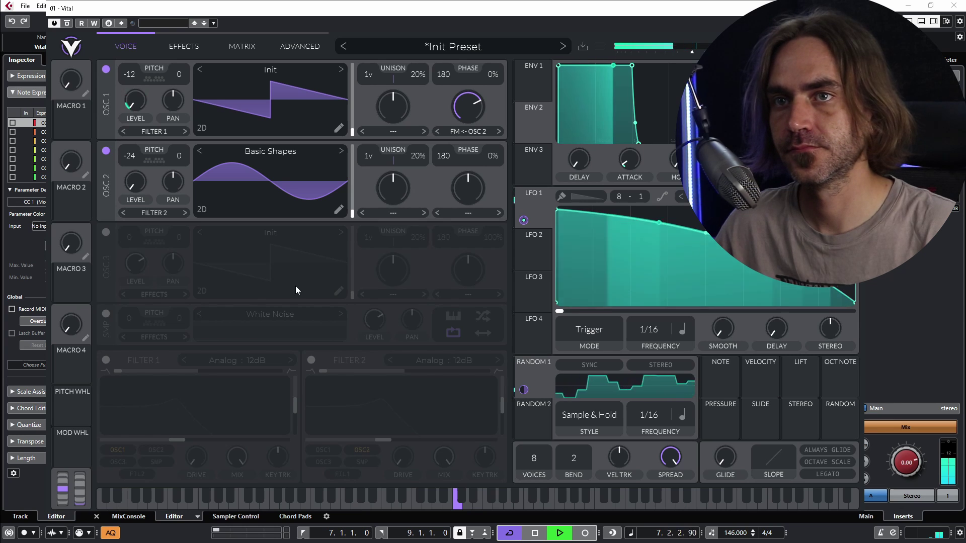
pyautogui.press('space')
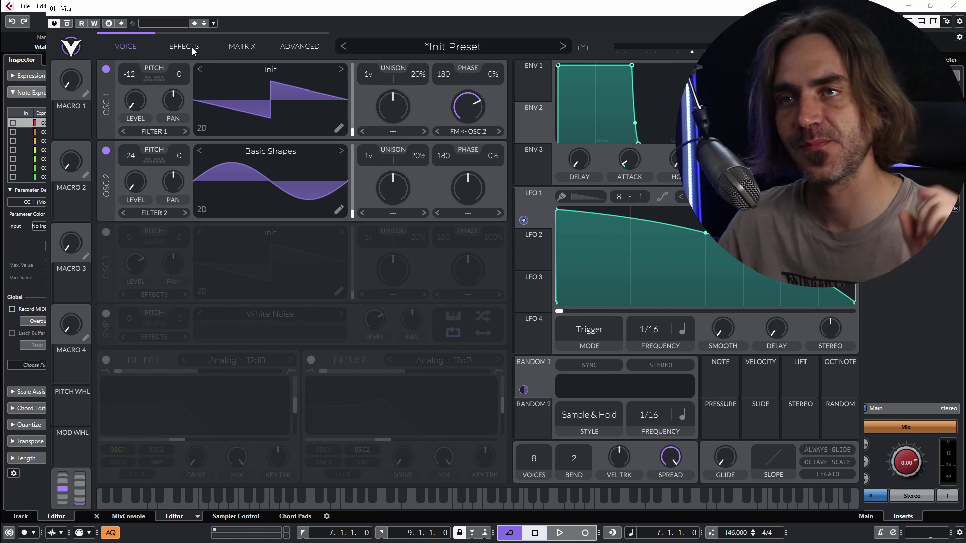
# - Redraw Random 1's remap curve on a 10-column grid, with the first six columns at zero and the last four at maximum
pyautogui.click(249, 46)
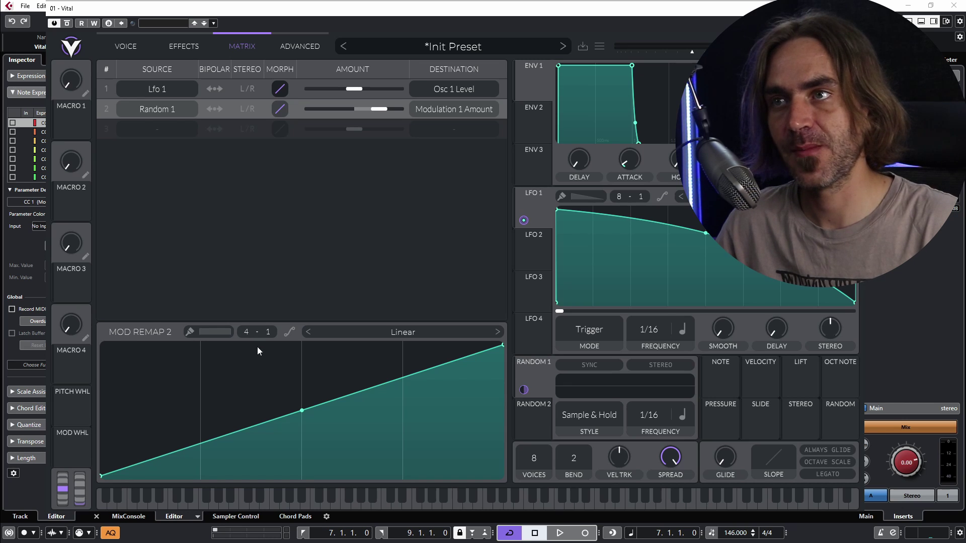
pyautogui.scroll(3, 246, 333)
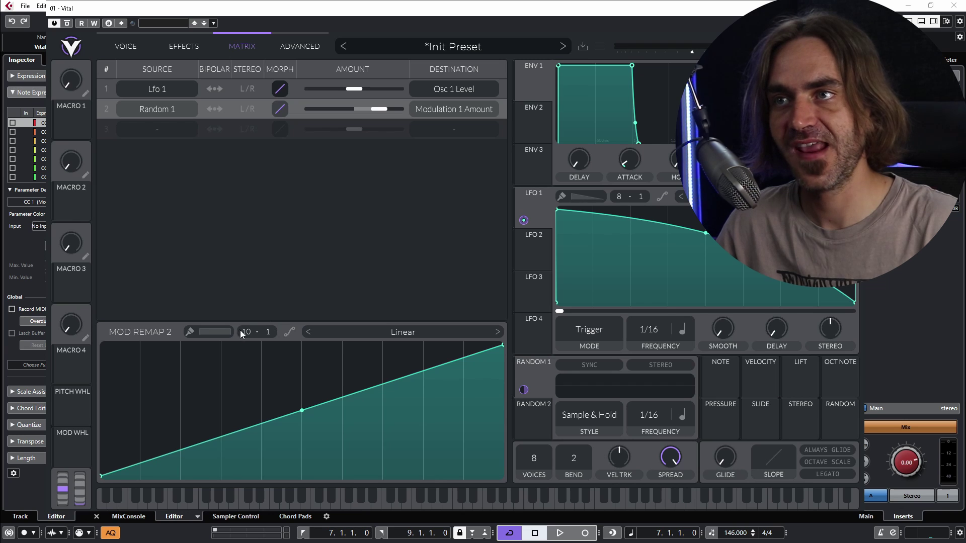
pyautogui.click(190, 331)
pyautogui.moveTo(125, 473)
pyautogui.mouseDown()
pyautogui.moveTo(112, 523)
pyautogui.moveTo(209, 518)
pyautogui.moveTo(426, 476)
pyautogui.mouseUp()
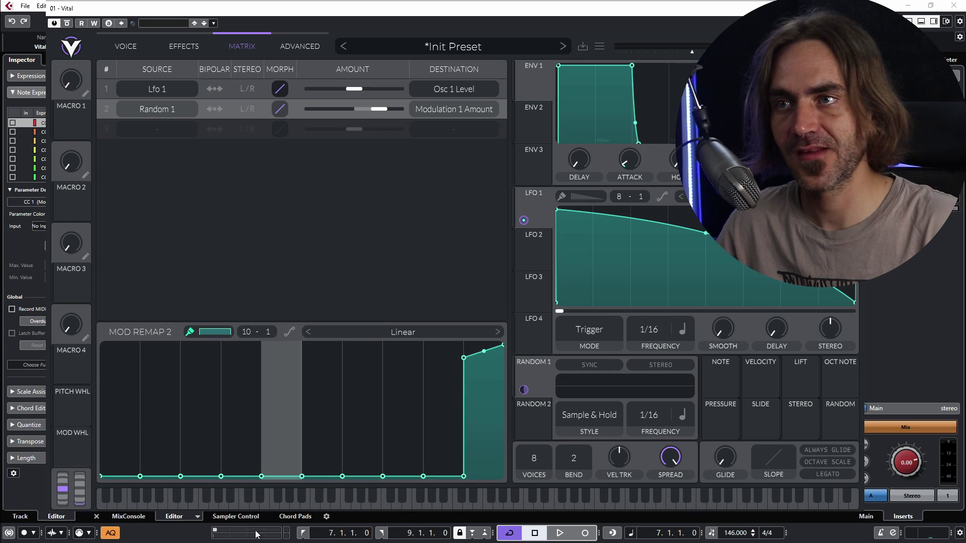
pyautogui.moveTo(458, 428)
pyautogui.mouseDown()
pyautogui.moveTo(463, 265)
pyautogui.moveTo(505, 258)
pyautogui.mouseUp()
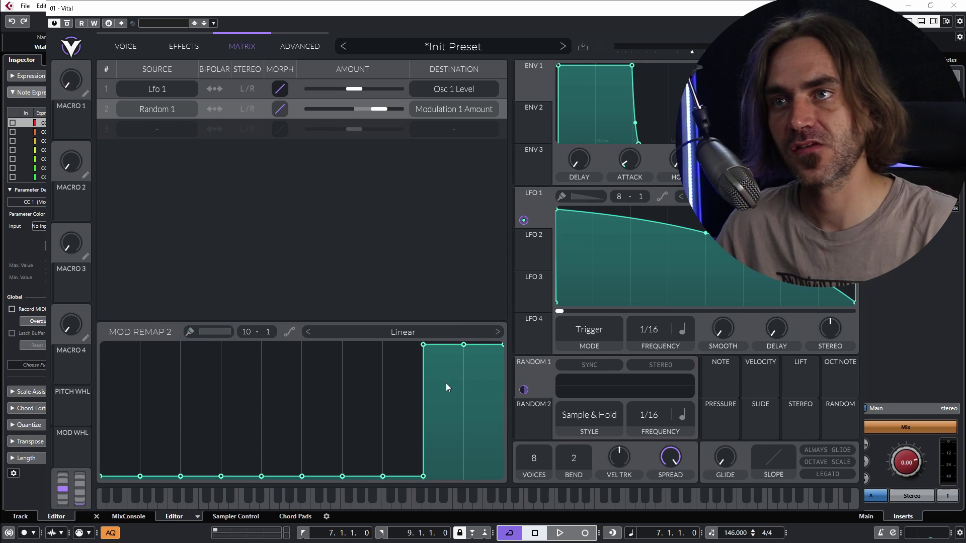
pyautogui.moveTo(420, 402)
pyautogui.mouseDown()
pyautogui.moveTo(408, 415)
pyautogui.moveTo(415, 253)
pyautogui.moveTo(352, 231)
pyautogui.mouseUp()
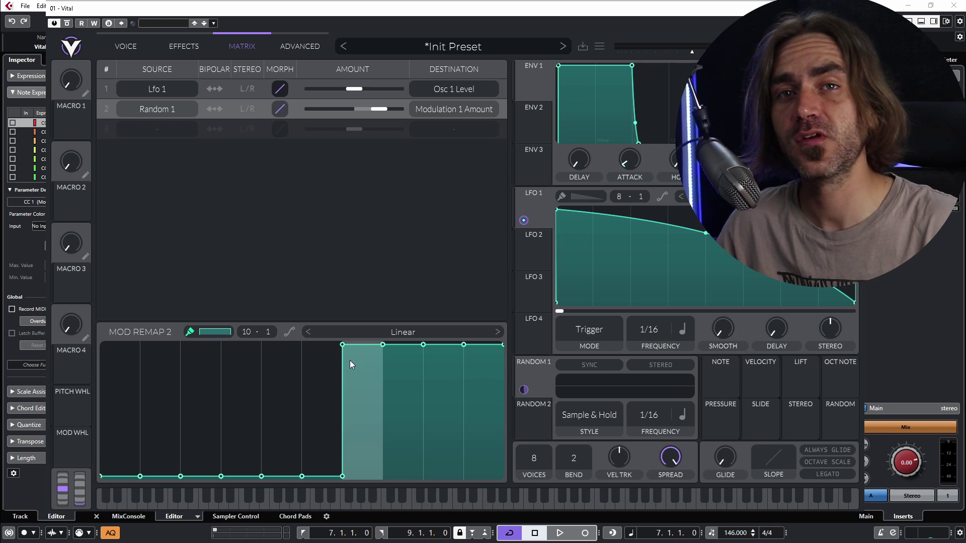
pyautogui.press('shift')
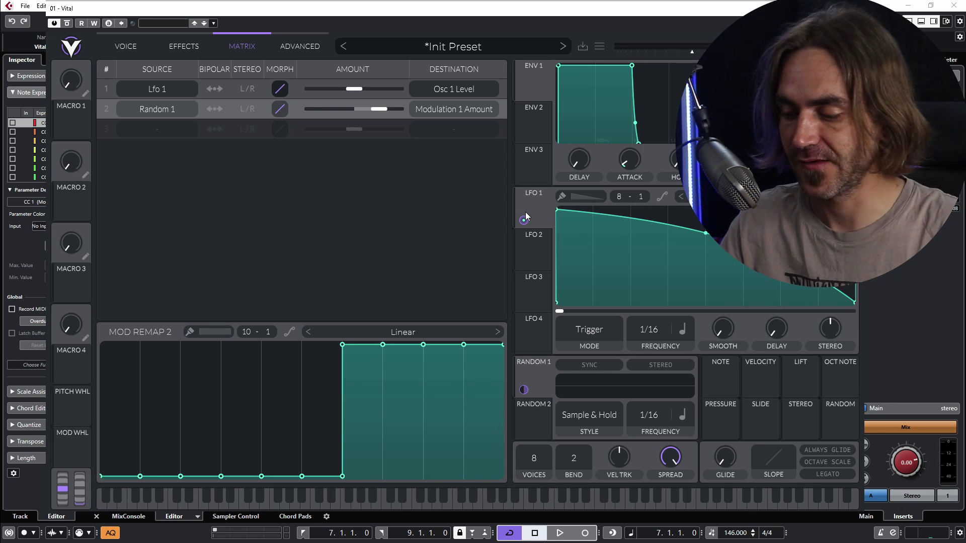
# - Play the loop and shift LFO 1's peak slightly later to give the ramp a short attack
pyautogui.press('space')
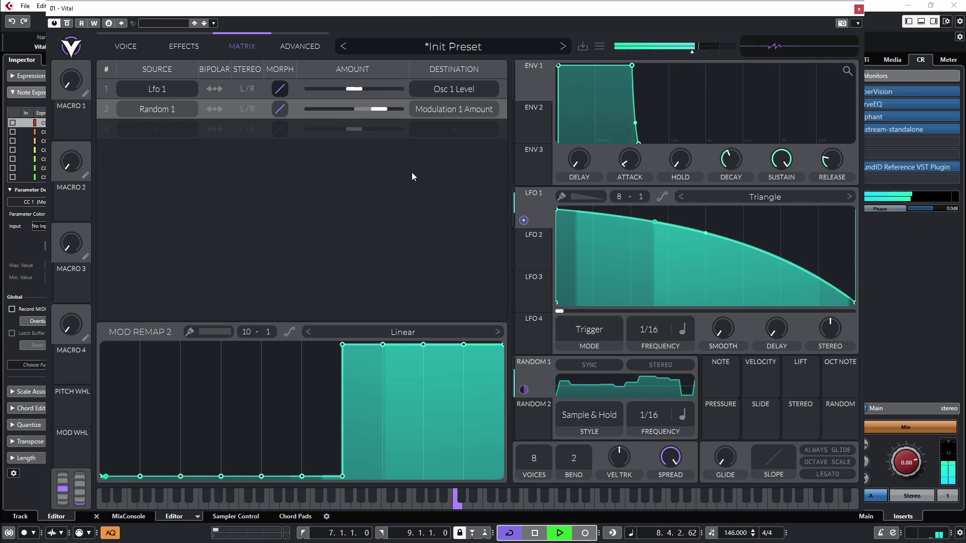
pyautogui.moveTo(558, 210); pyautogui.dragTo(571, 202)
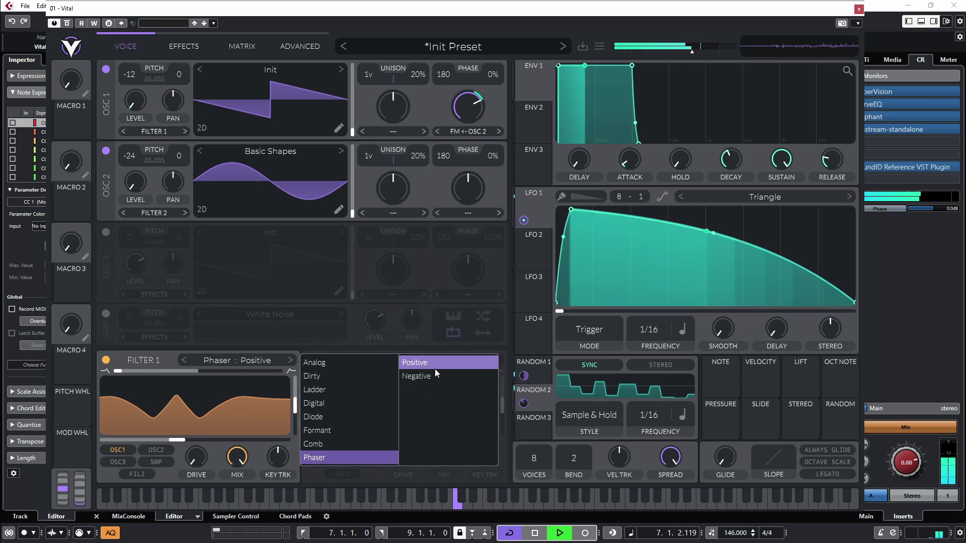
# - Set Filter 1 to the Phaser Negative model, raise its resonance to about 74%, and lower its cutoff
pyautogui.click(417, 376)
pyautogui.moveTo(290, 414); pyautogui.dragTo(286, 391)
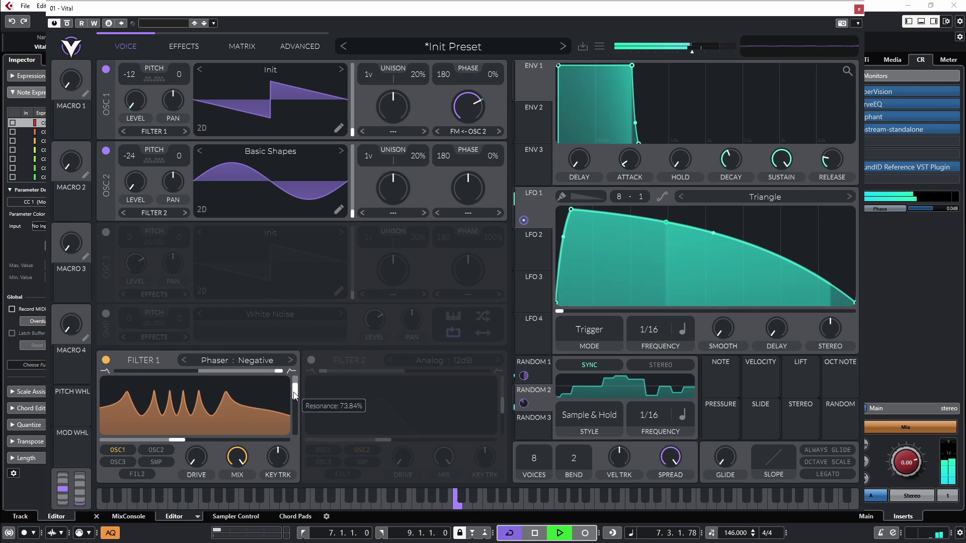
pyautogui.moveTo(264, 427); pyautogui.dragTo(224, 430)
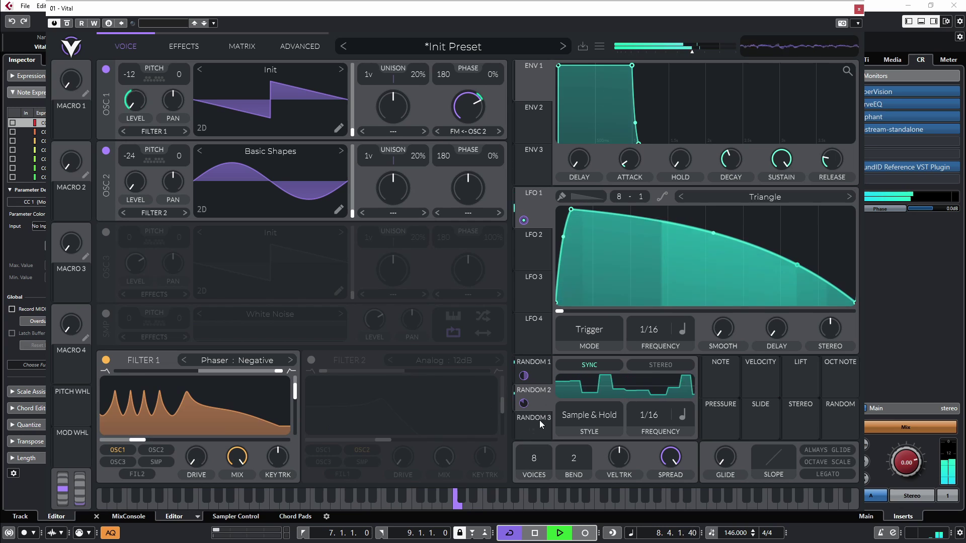
# - Modulate Filter 1's cutoff with Random 2 and review the patch's modulation routings
pyautogui.moveTo(523, 403); pyautogui.dragTo(128, 443)
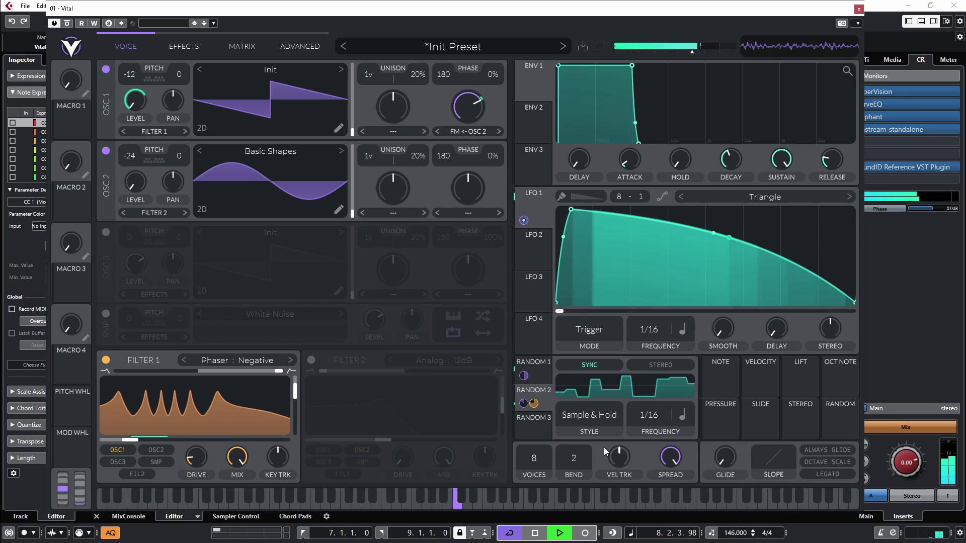
pyautogui.click(243, 45)
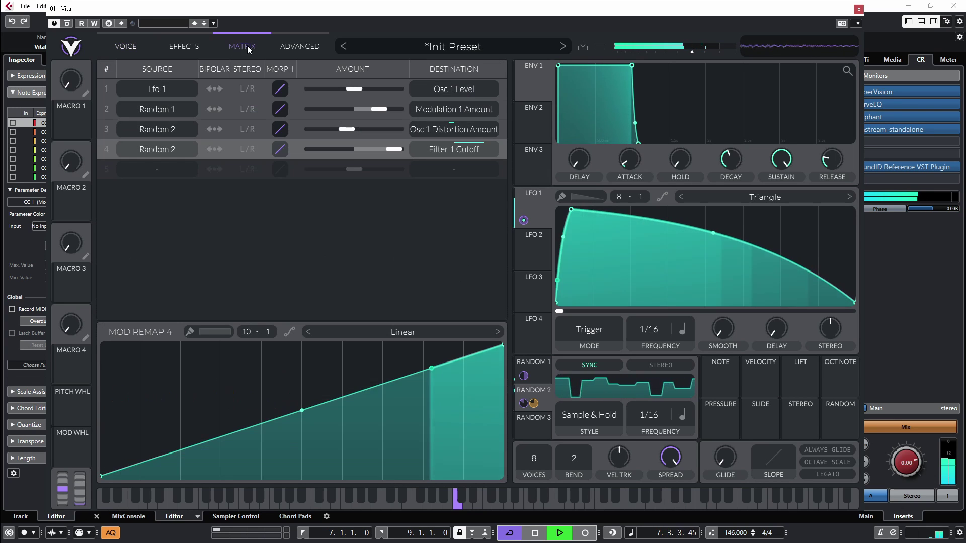
pyautogui.click(504, 107)
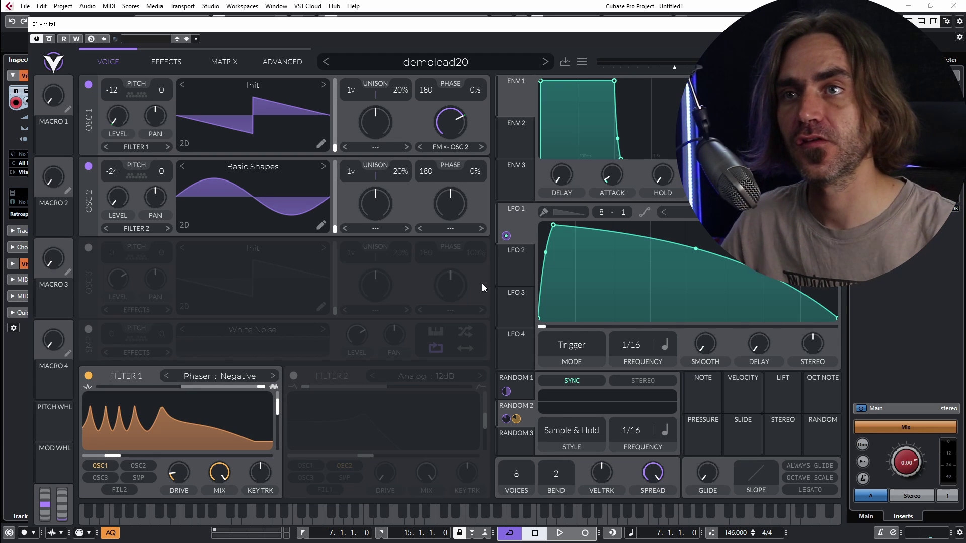
pyautogui.moveTo(509, 269)
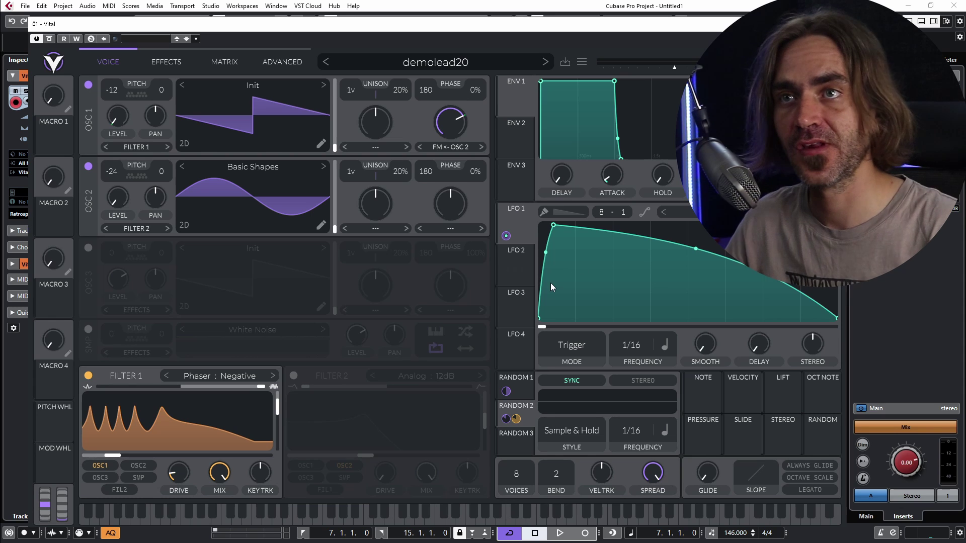
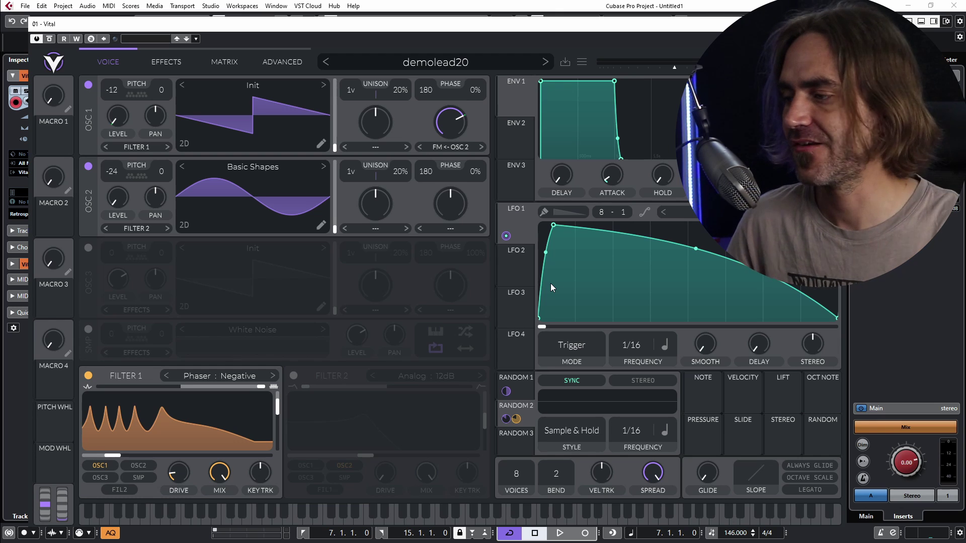
# - Initialize the preset and set LFO 1's grid to 16 columns by 12 rows
pyautogui.click(438, 63)
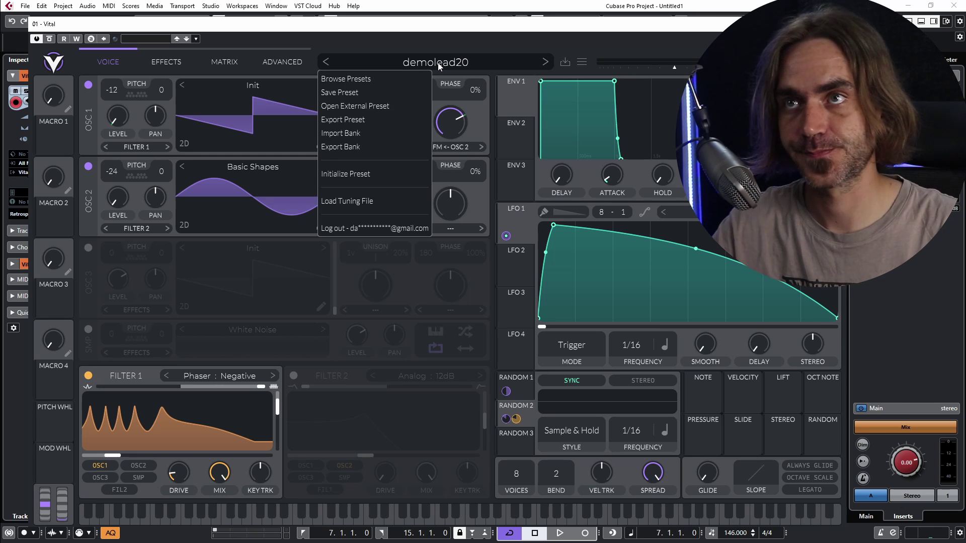
pyautogui.click(359, 170)
pyautogui.scroll(2, 602, 216)
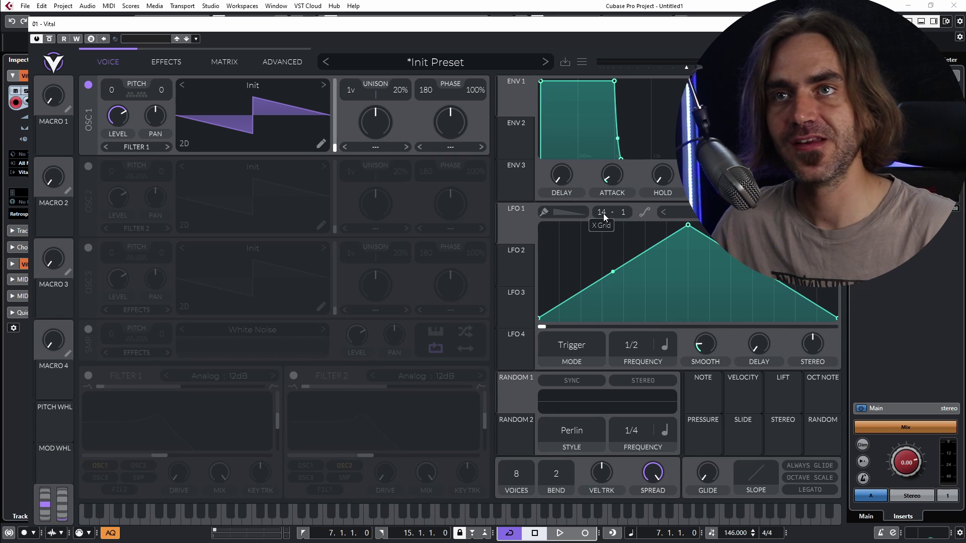
pyautogui.scroll(1, 602, 213)
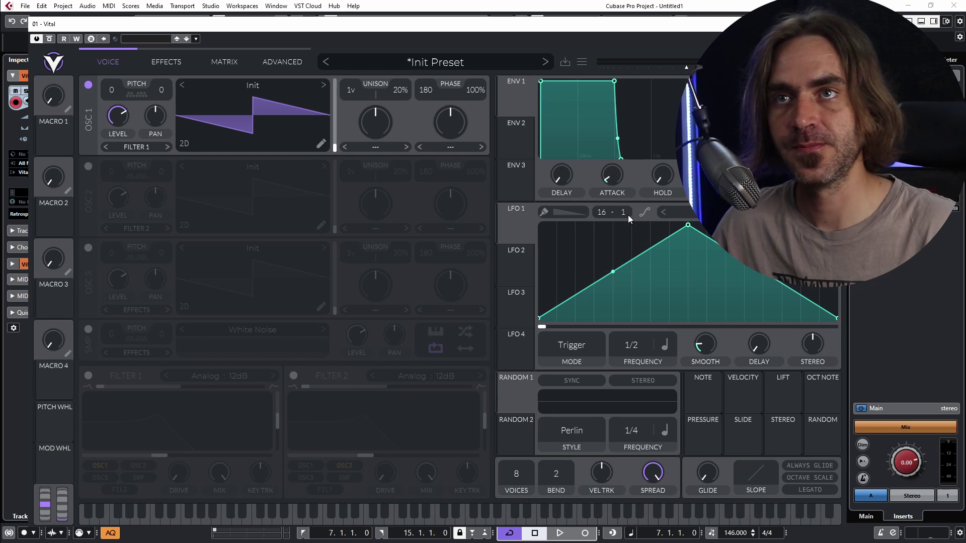
pyautogui.scroll(3, 626, 215)
pyautogui.scroll(7, 623, 215)
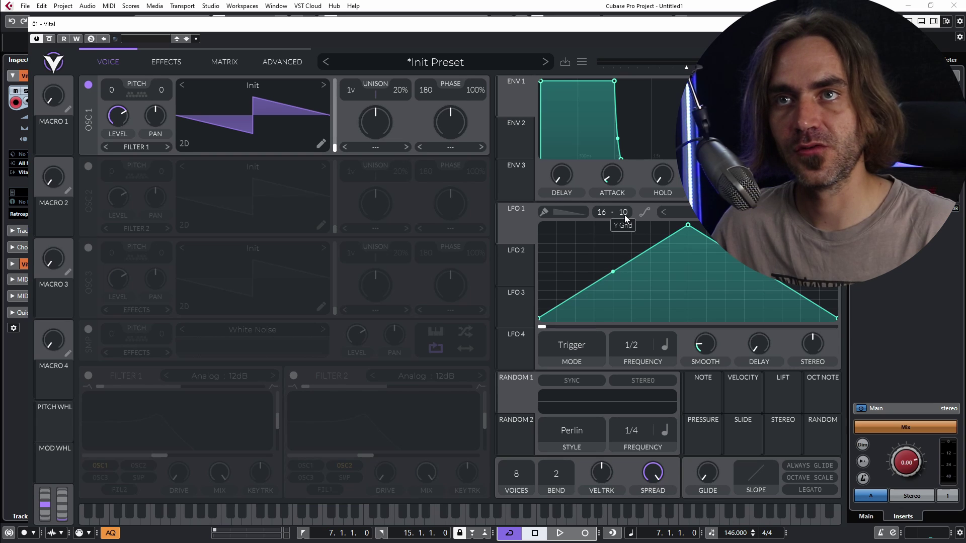
pyautogui.scroll(1, 623, 216)
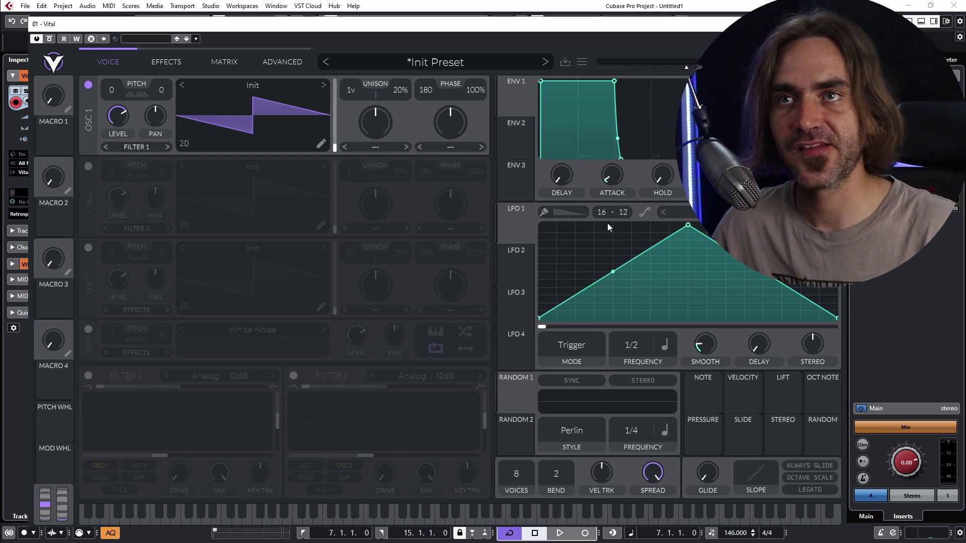
# - Choose the flat step paint shape for LFO 1 and set its vertical grid to 24
pyautogui.click(562, 210)
pyautogui.click(575, 228)
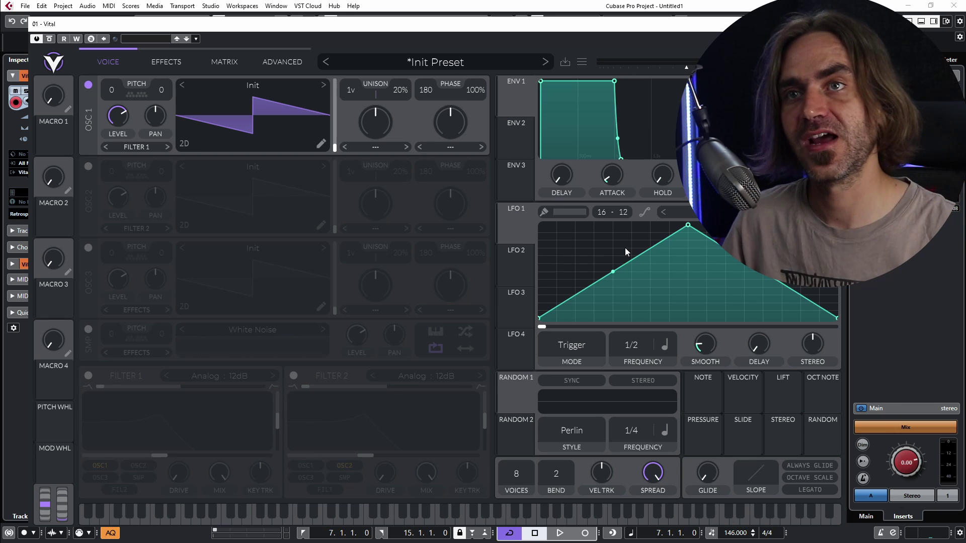
pyautogui.scroll(7, 624, 213)
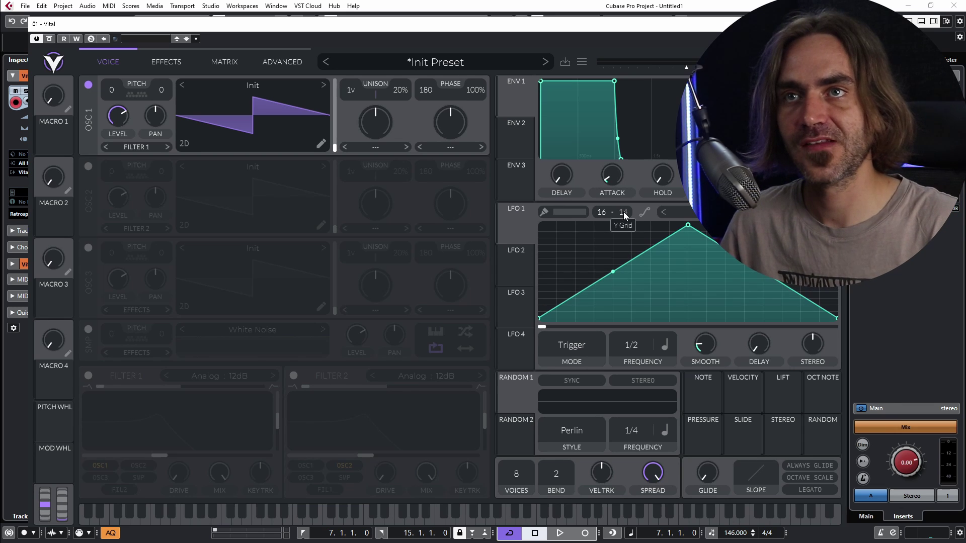
pyautogui.scroll(4, 626, 215)
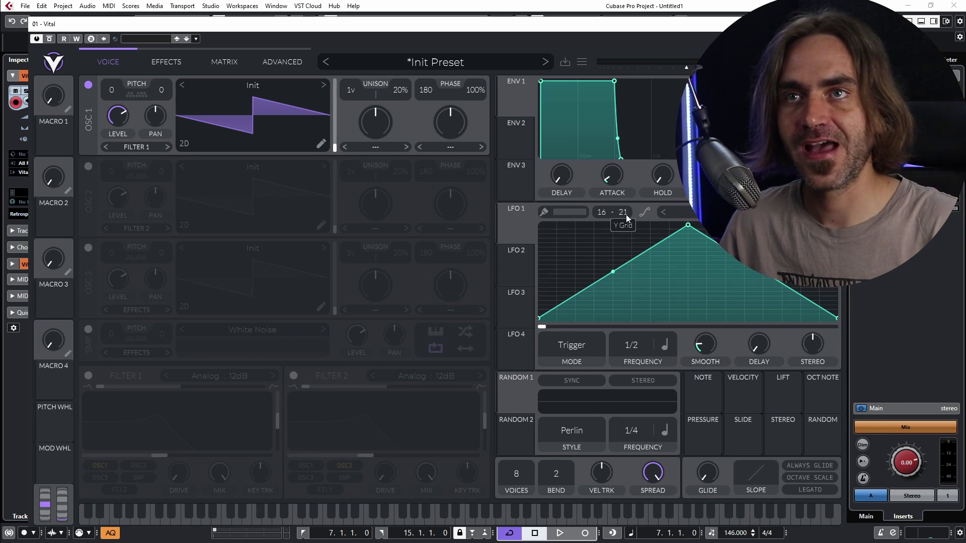
pyautogui.scroll(1, 626, 214)
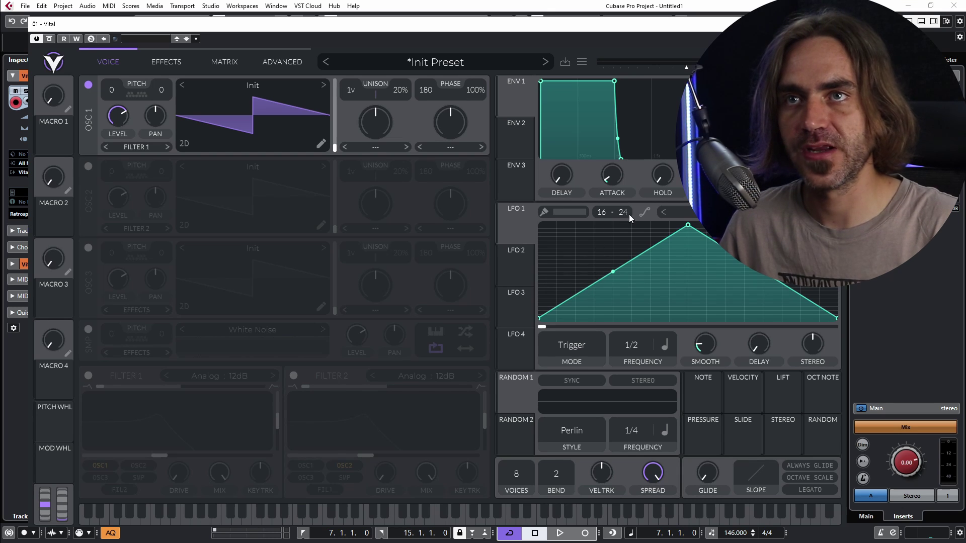
# - Set LFO 1's vertical grid to 2 and flatten its curve into a horizontal line at mid-height
pyautogui.scroll(-17, 622, 214)
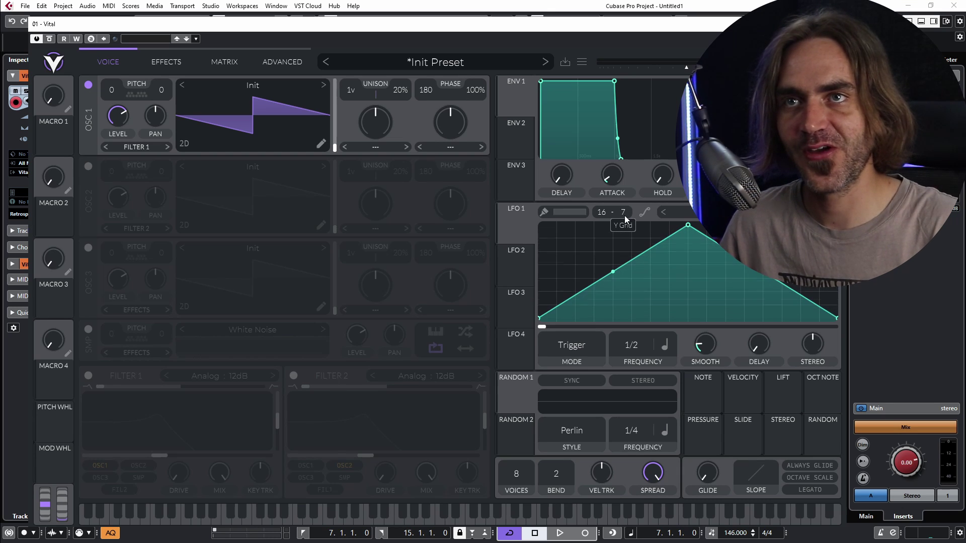
pyautogui.scroll(-6, 623, 216)
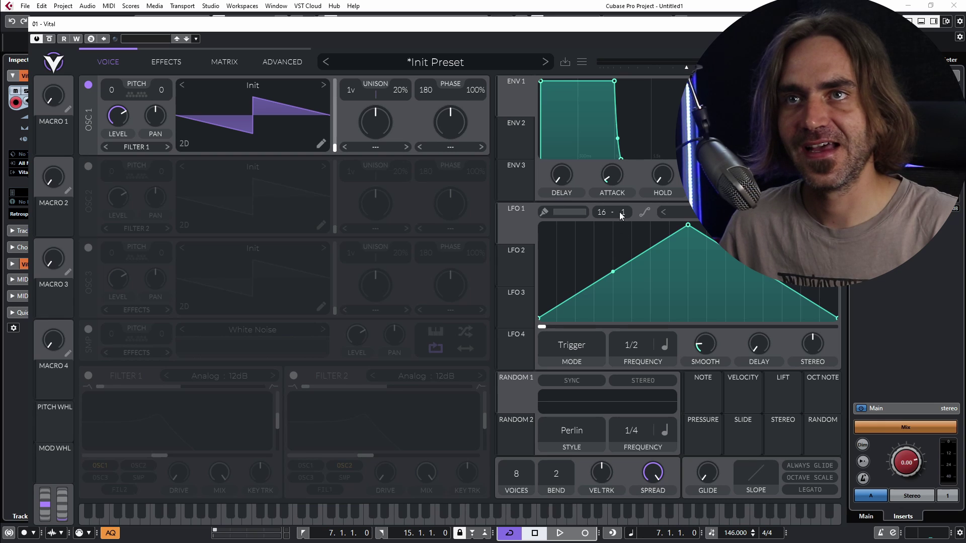
pyautogui.scroll(1, 622, 215)
pyautogui.moveTo(540, 318); pyautogui.dragTo(542, 272)
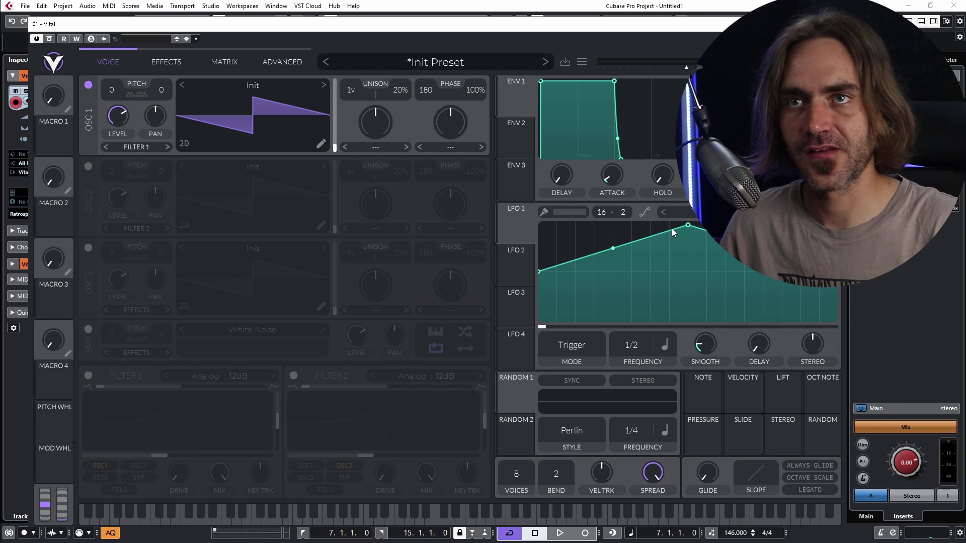
pyautogui.doubleClick(687, 226)
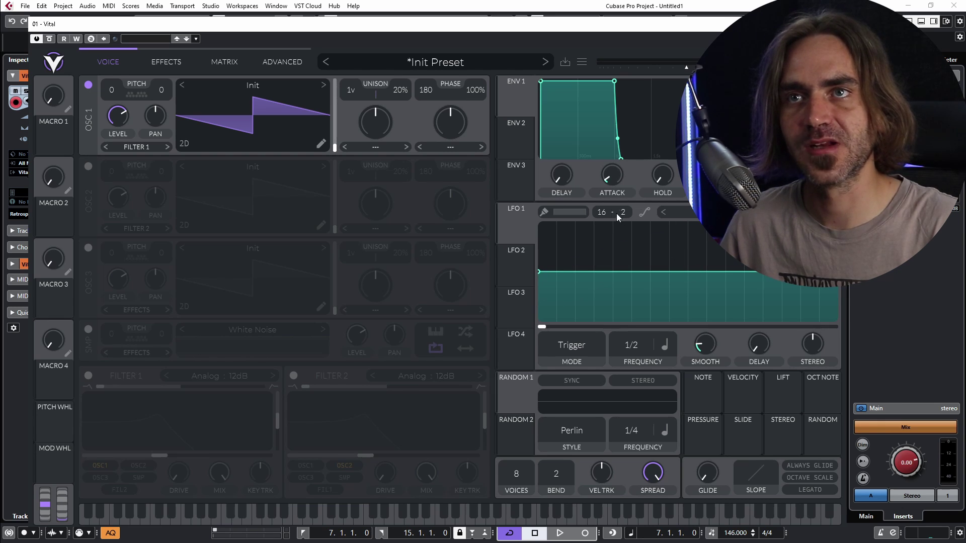
# - Set LFO 1's vertical grid to 24, then paint one step one row above and one step two rows below the centre line
pyautogui.scroll(20, 624, 212)
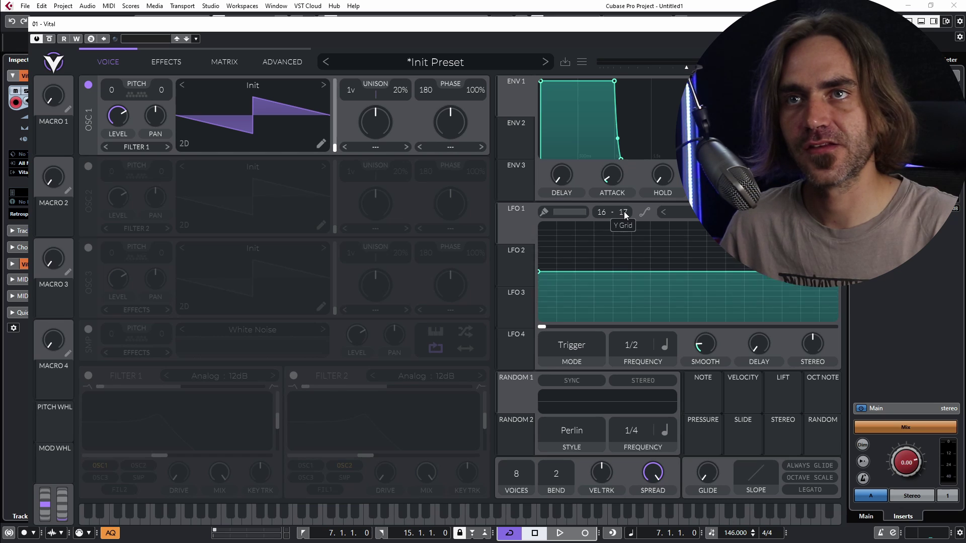
pyautogui.scroll(2, 630, 212)
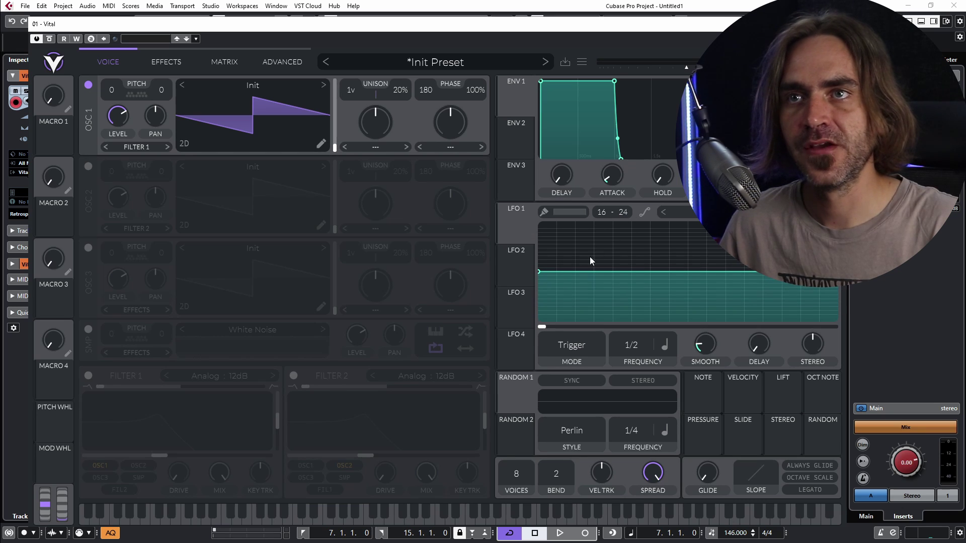
pyautogui.press('shift')
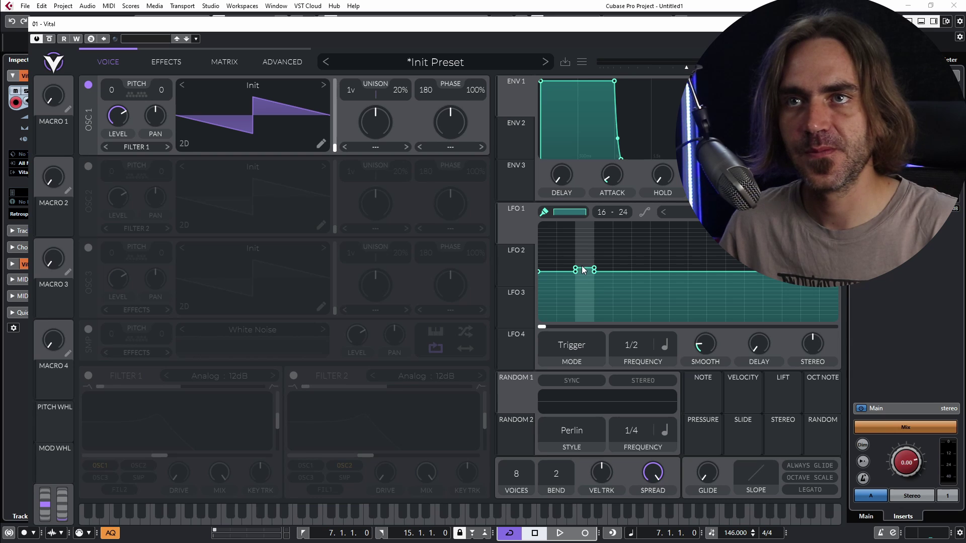
pyautogui.click(636, 281)
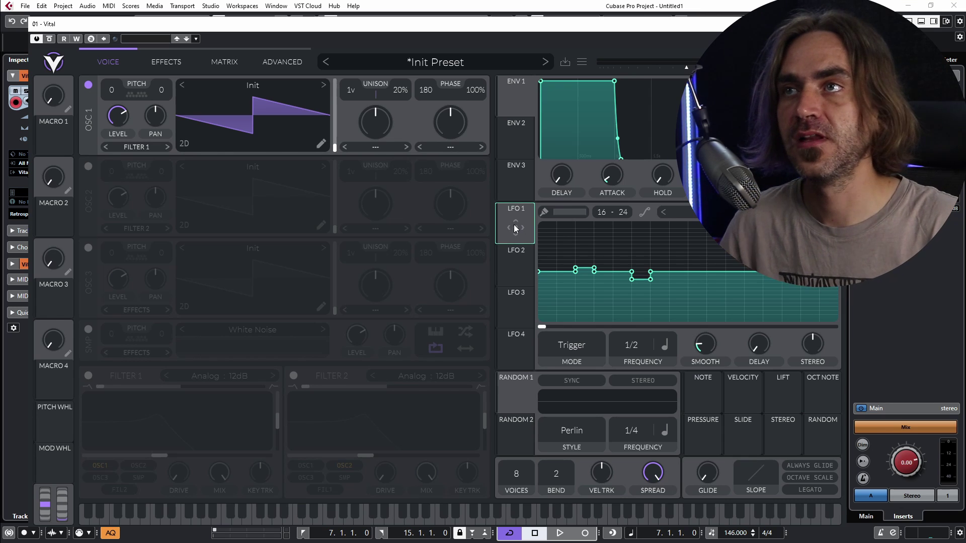
# - Modulate oscillator 1's transpose with LFO 1 and set the modulation amount to 24
pyautogui.moveTo(515, 224)
pyautogui.mouseDown()
pyautogui.moveTo(478, 222)
pyautogui.moveTo(111, 90)
pyautogui.moveTo(681, 248)
pyautogui.moveTo(524, 219)
pyautogui.moveTo(527, 228)
pyautogui.mouseUp()
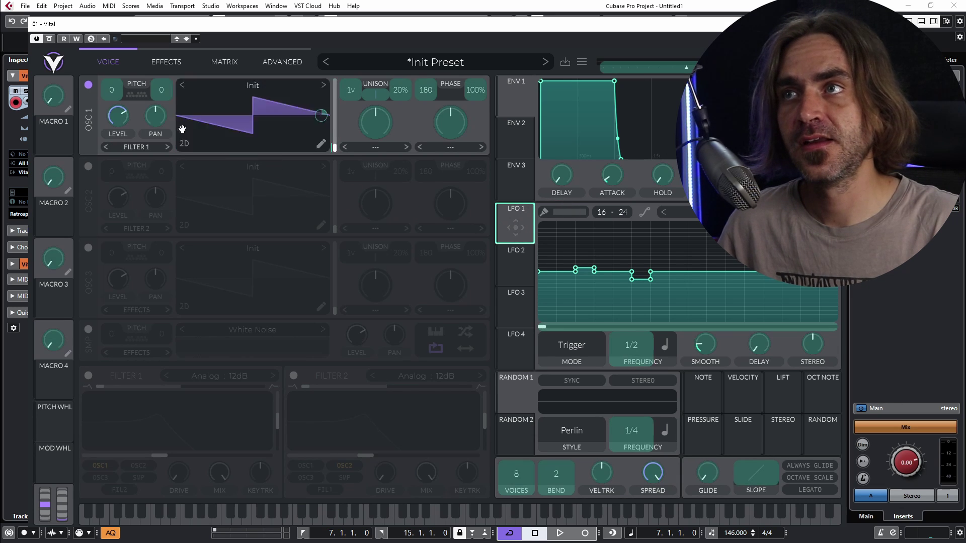
pyautogui.moveTo(182, 130); pyautogui.dragTo(112, 109)
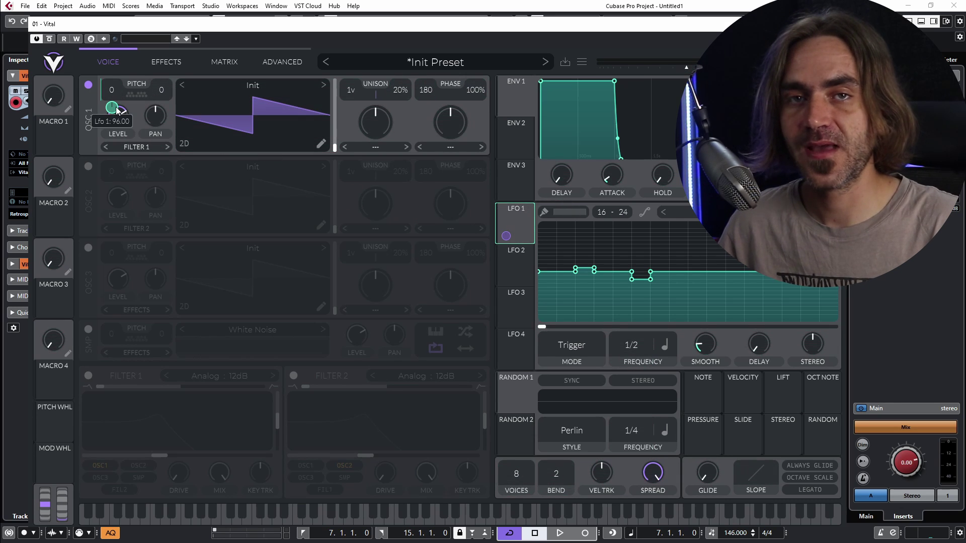
pyautogui.click(244, 64)
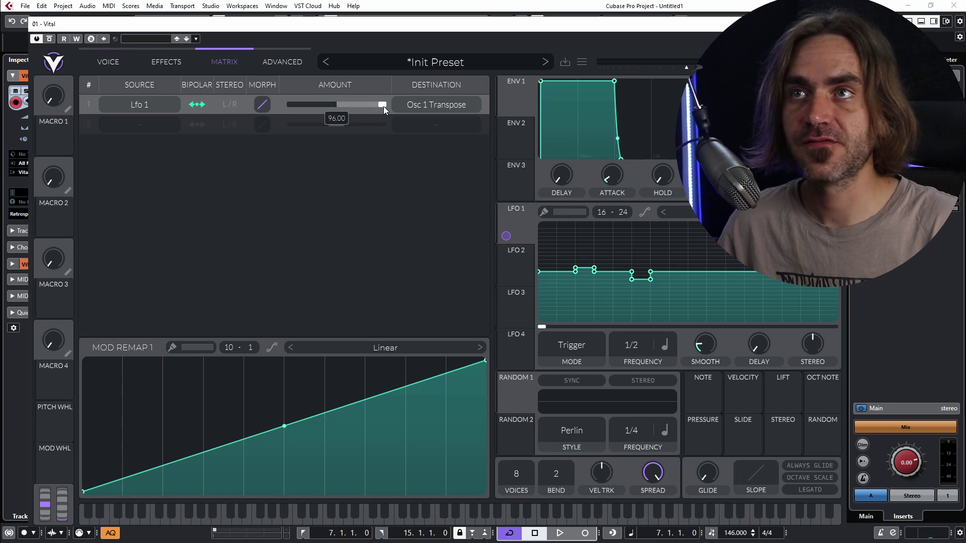
pyautogui.moveTo(383, 106); pyautogui.dragTo(346, 109)
pyautogui.rightClick(346, 109)
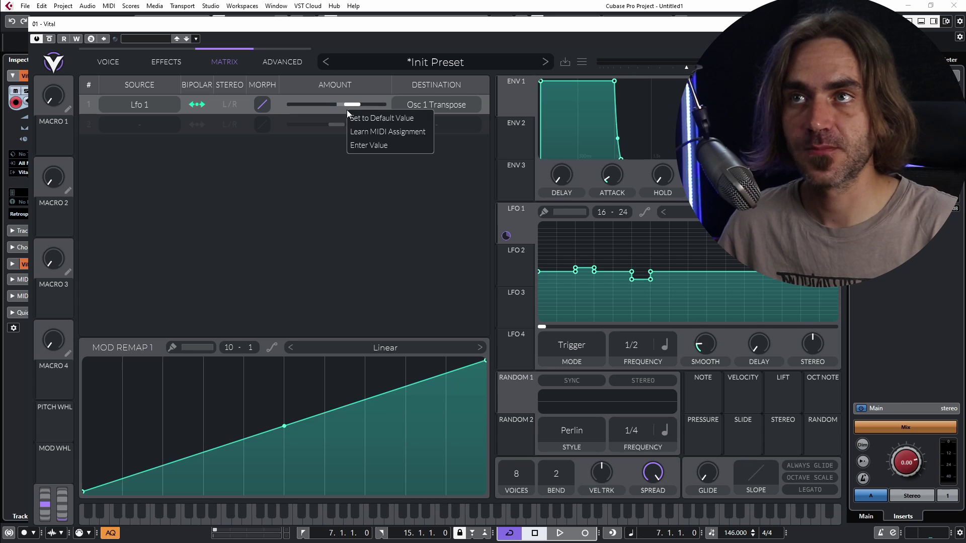
pyautogui.click(351, 101)
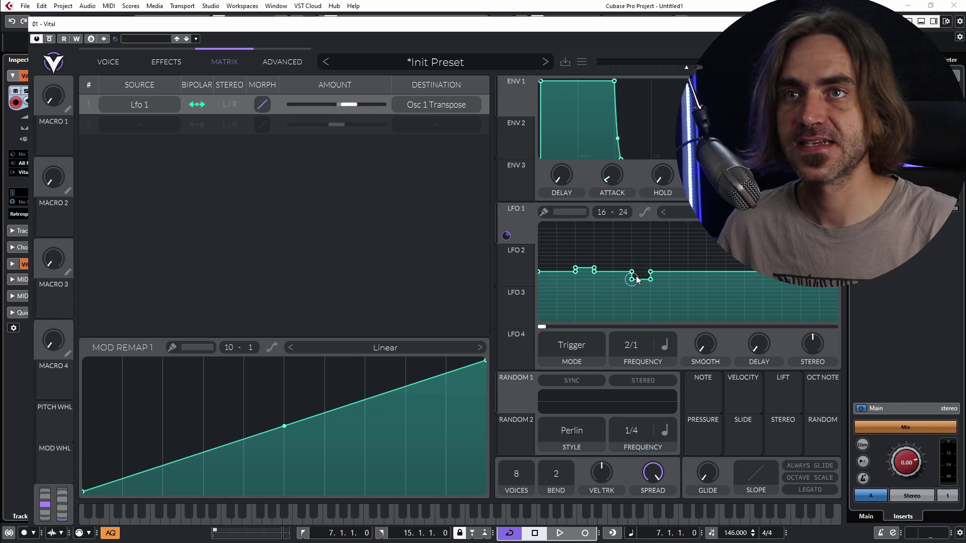
# - Remove LFO 1's transpose modulation and modulate oscillator 1's transpose with Macro 1 at an amount of 24 instead
pyautogui.click(128, 65)
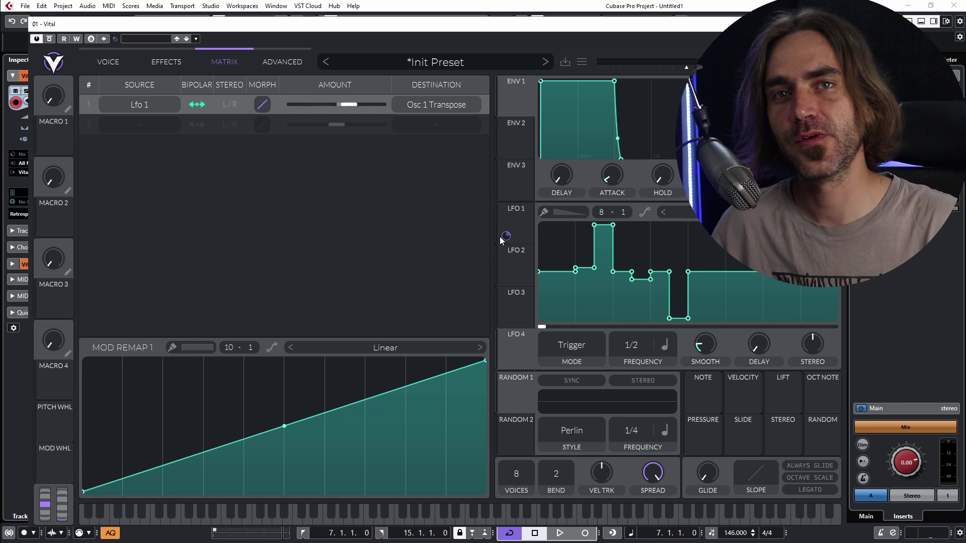
pyautogui.click(105, 64)
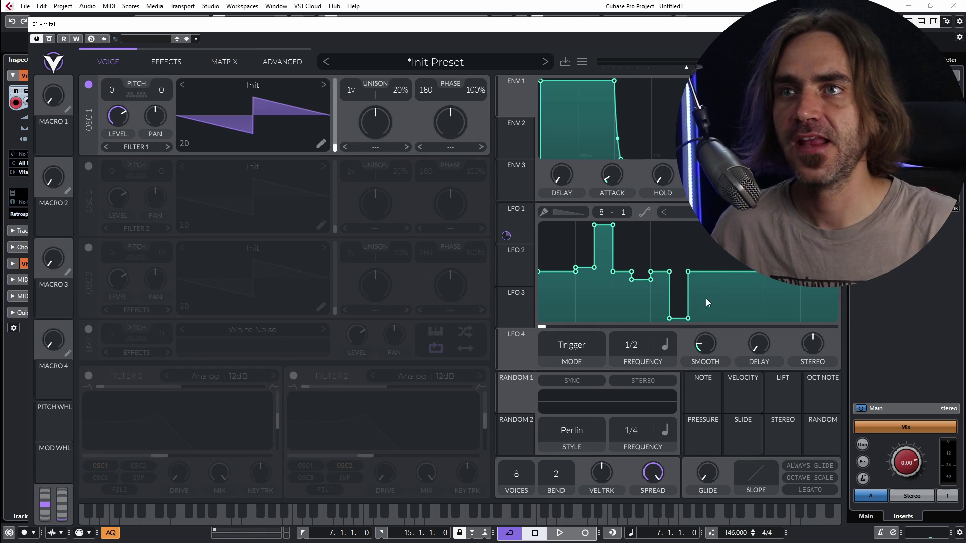
pyautogui.moveTo(506, 237)
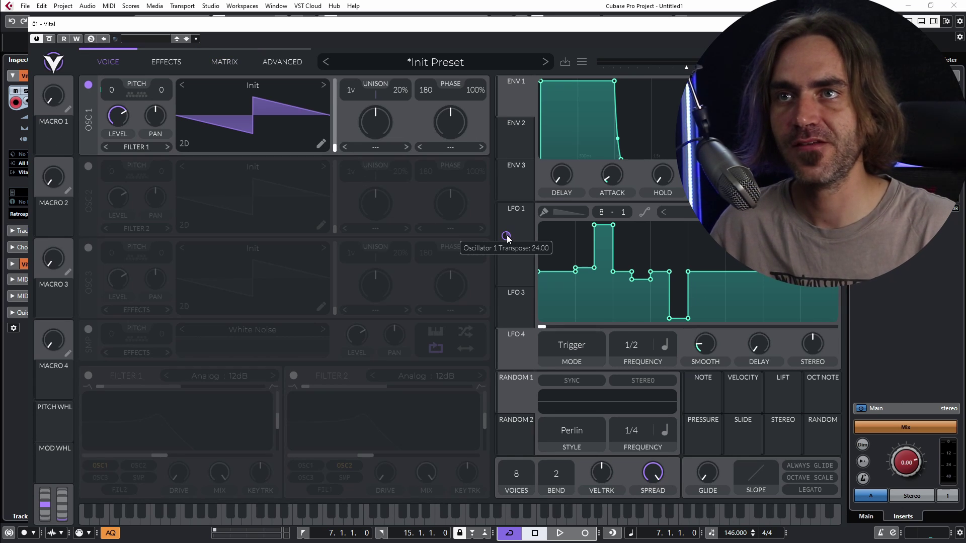
pyautogui.click(506, 237)
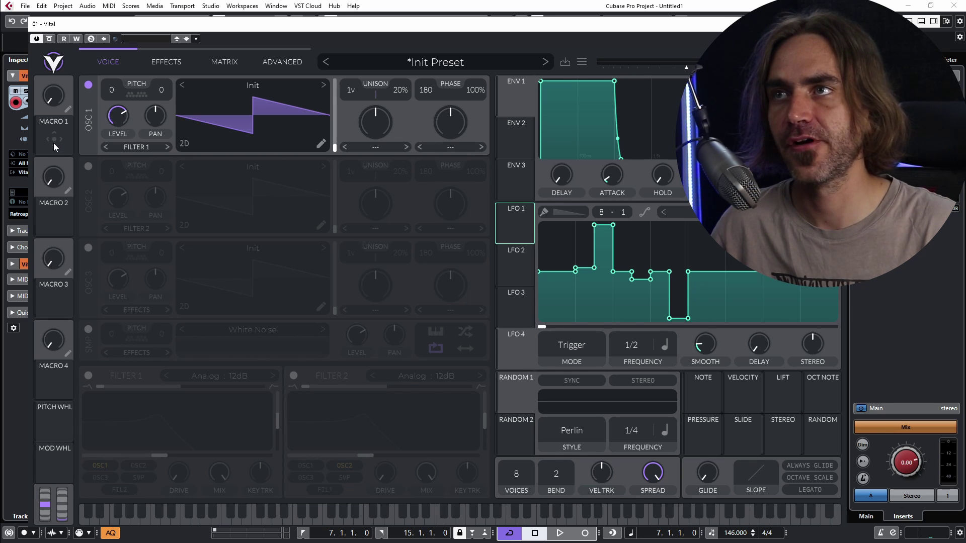
pyautogui.moveTo(52, 143); pyautogui.dragTo(115, 98)
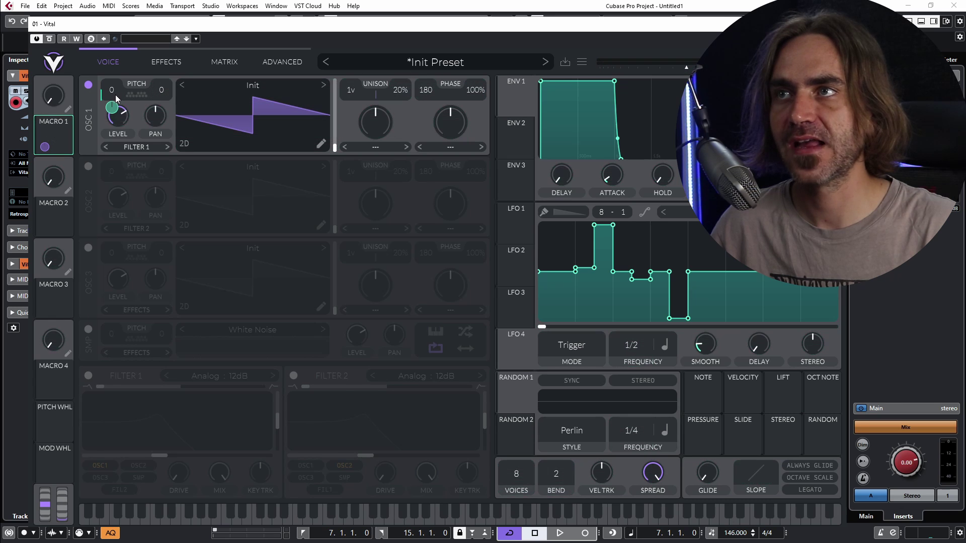
pyautogui.click(143, 199)
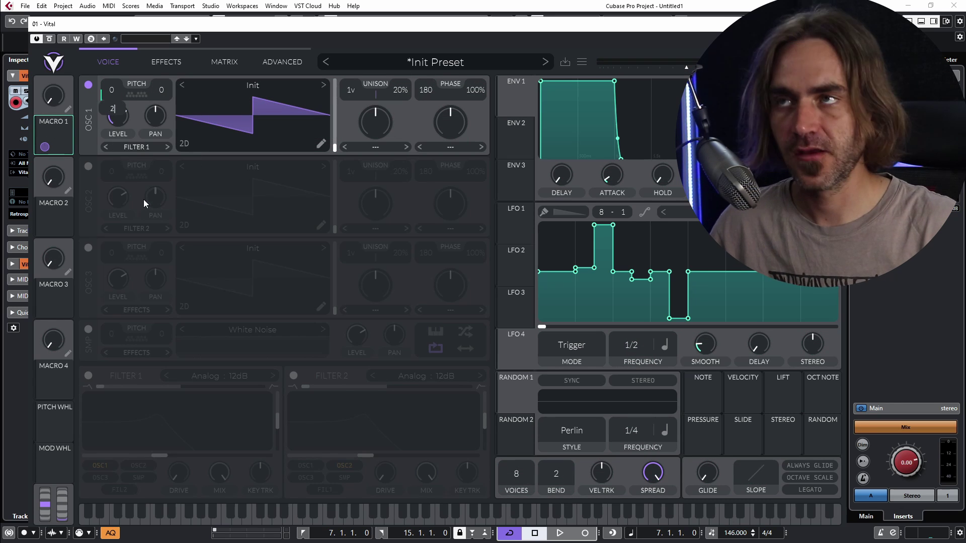
# - Assign LFOs 1, 2, 3 and 4 to modulate Macro 1 at full amount
pyautogui.moveTo(518, 225); pyautogui.dragTo(110, 190)
pyautogui.moveTo(51, 103); pyautogui.dragTo(51, 103)
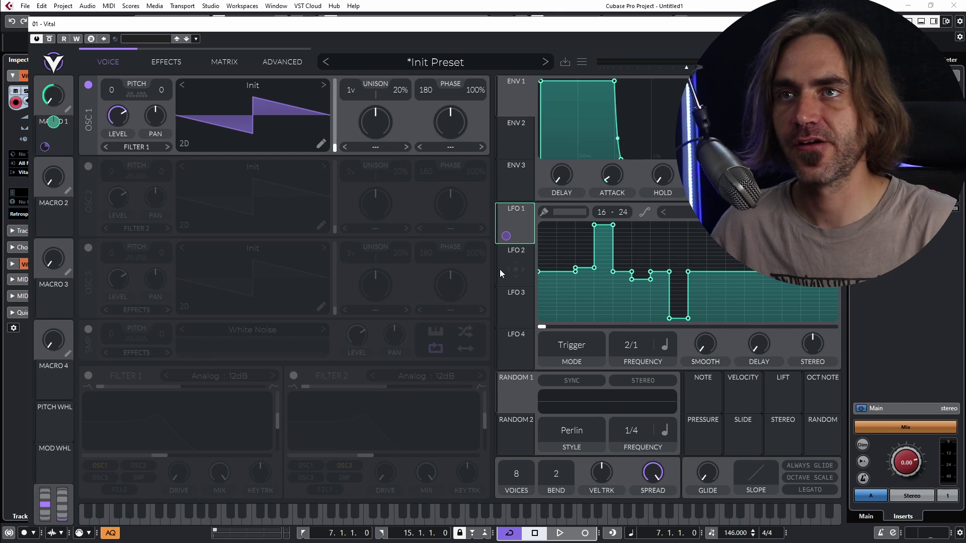
pyautogui.moveTo(513, 270); pyautogui.dragTo(47, 139)
pyautogui.moveTo(48, 93); pyautogui.dragTo(48, 93)
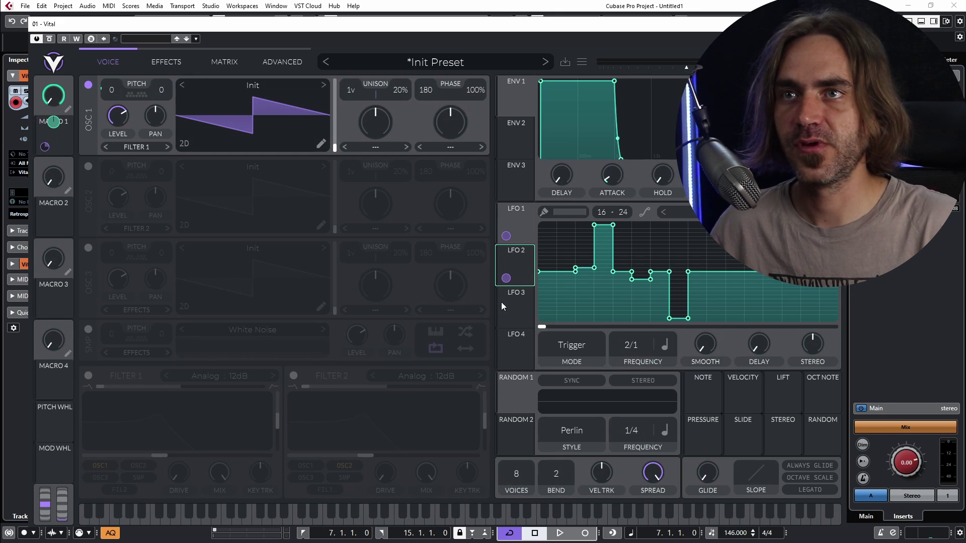
pyautogui.moveTo(518, 306); pyautogui.dragTo(53, 98)
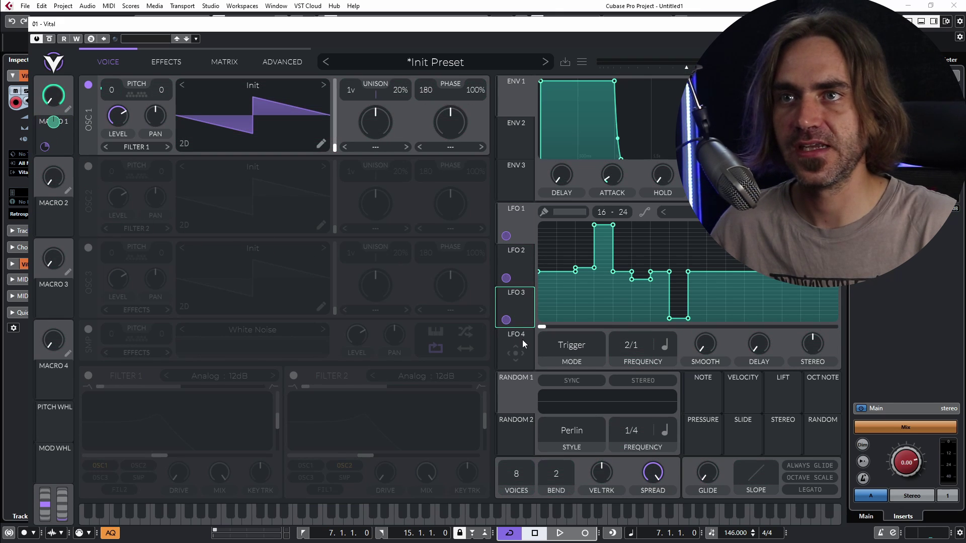
pyautogui.moveTo(515, 352); pyautogui.dragTo(7, 131)
pyautogui.moveTo(45, 98); pyautogui.dragTo(46, 98)
# - Reset the modulation amounts of LFOs 2, 3 and 4 on Macro 1 to zero, then return to the oscillators
pyautogui.click(225, 61)
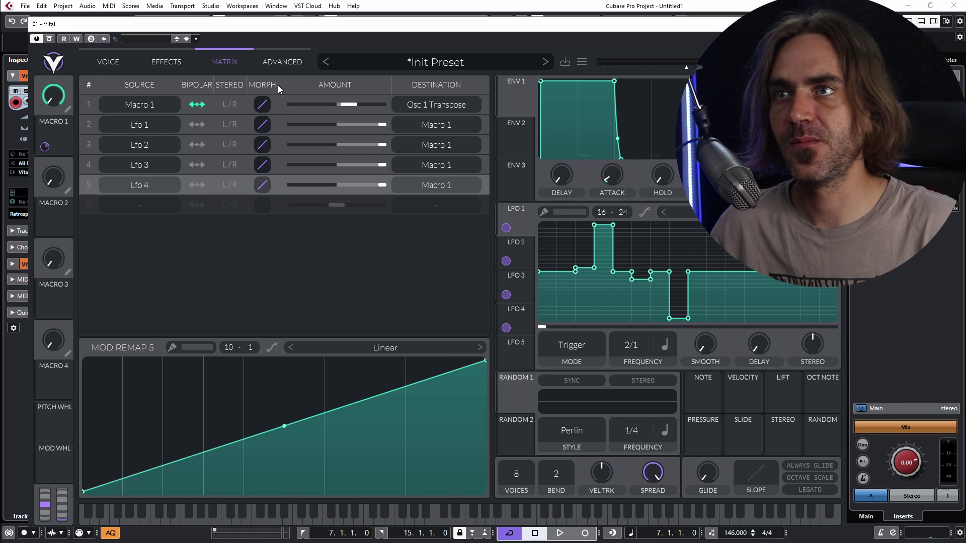
pyautogui.doubleClick(354, 146)
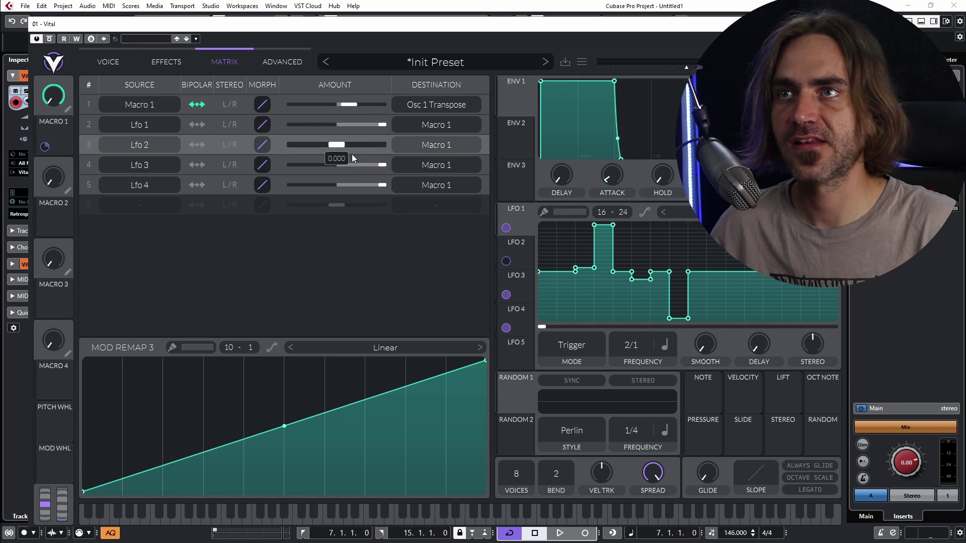
pyautogui.doubleClick(350, 166)
pyautogui.doubleClick(360, 187)
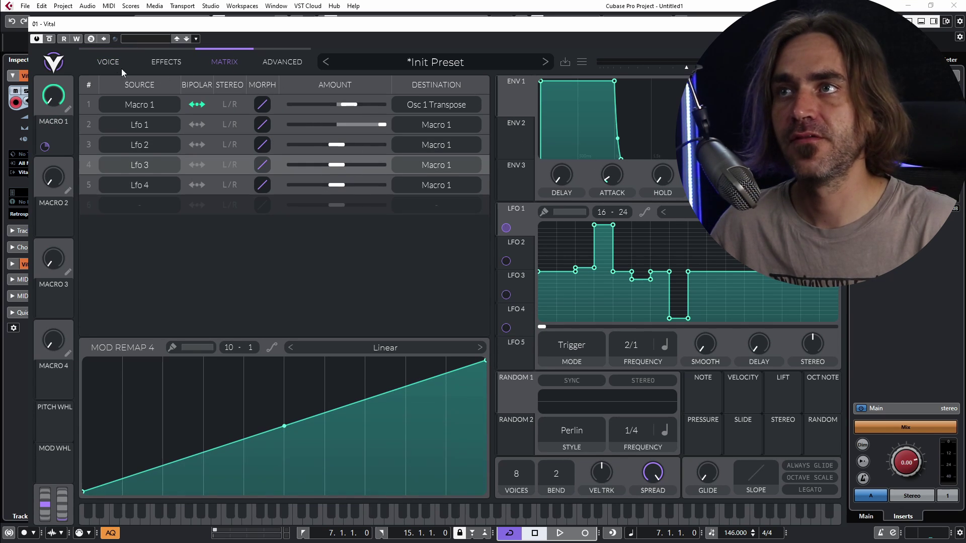
pyautogui.click(101, 62)
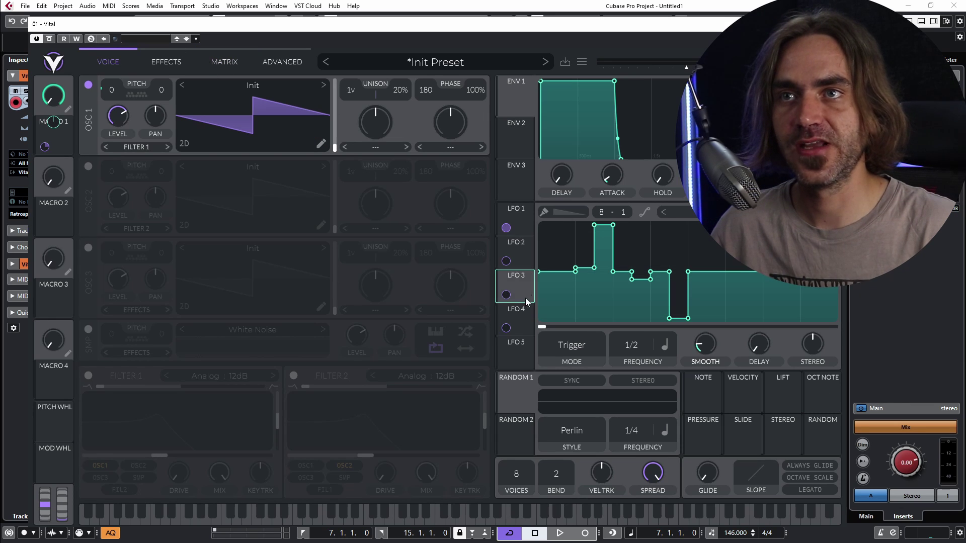
# - Reshape LFO 5 into a descending ramp, enable Filter 1 and modulate its cutoff with LFO 5
pyautogui.click(517, 350)
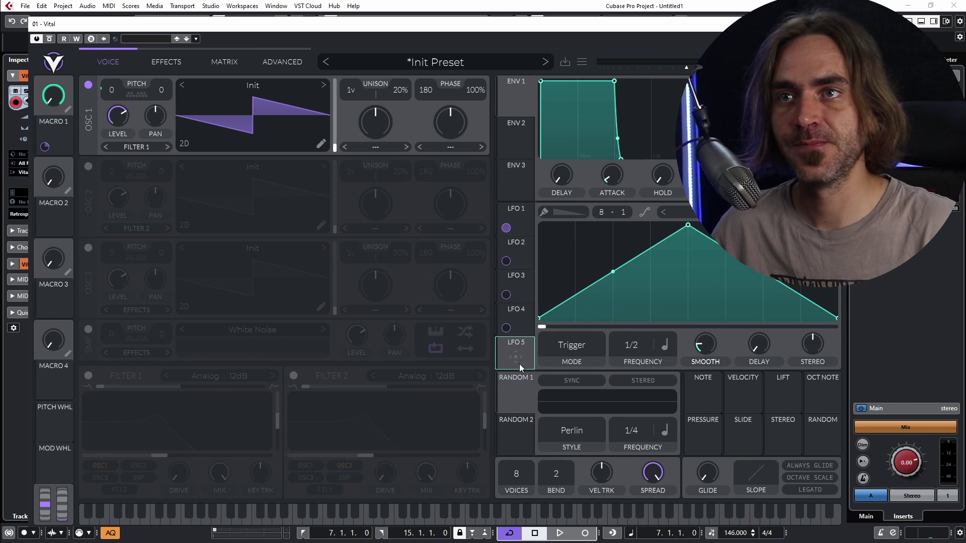
pyautogui.moveTo(689, 225); pyautogui.dragTo(575, 225)
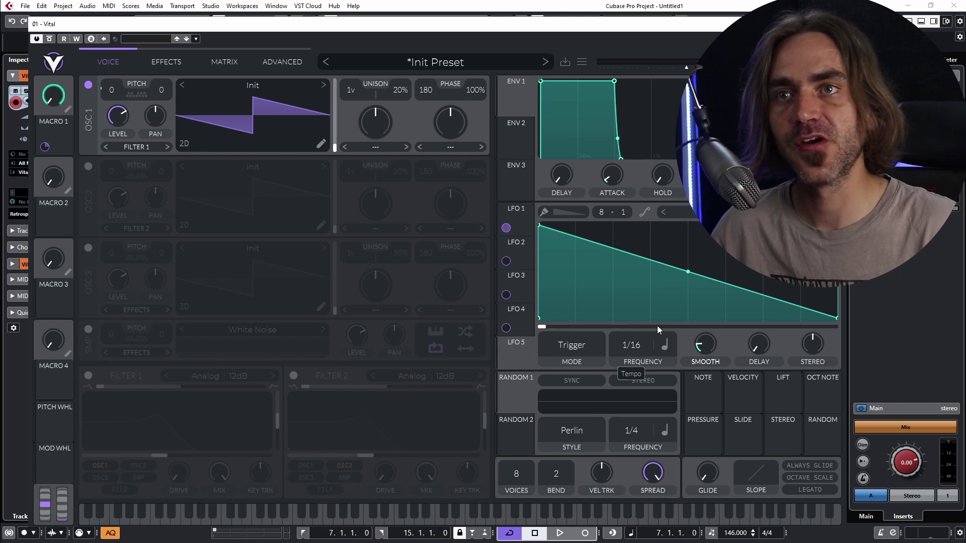
pyautogui.click(88, 376)
pyautogui.moveTo(465, 371); pyautogui.dragTo(164, 457)
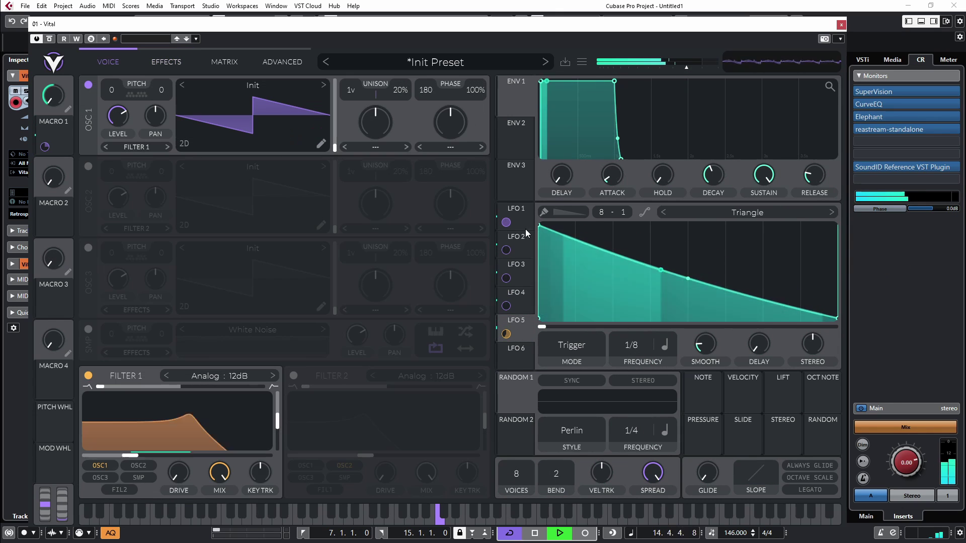
# - Draw more semitone steps in the last third of LFO 1's pattern and set its frequency to 1/1
pyautogui.click(525, 228)
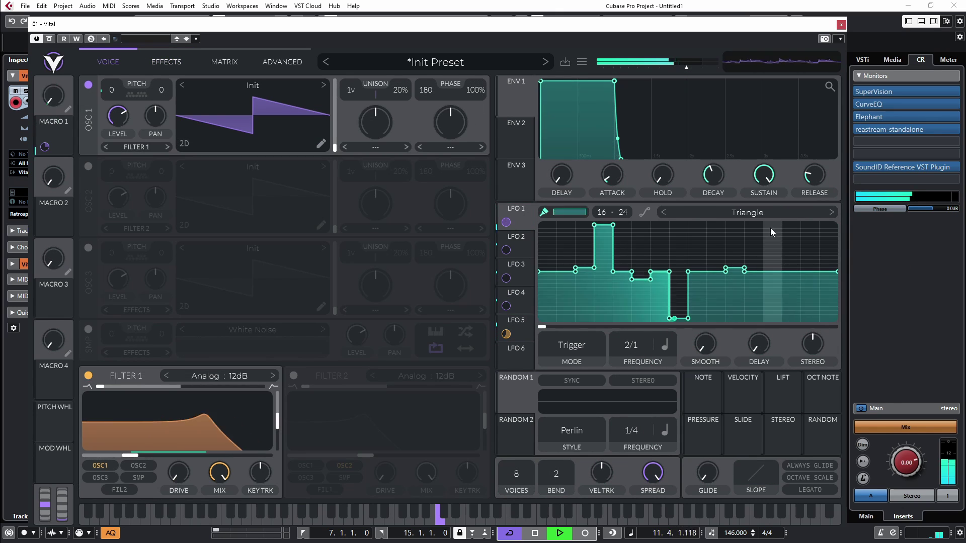
pyautogui.moveTo(773, 232)
pyautogui.mouseDown()
pyautogui.moveTo(755, 279)
pyautogui.moveTo(793, 242)
pyautogui.moveTo(831, 272)
pyautogui.moveTo(830, 260)
pyautogui.mouseUp()
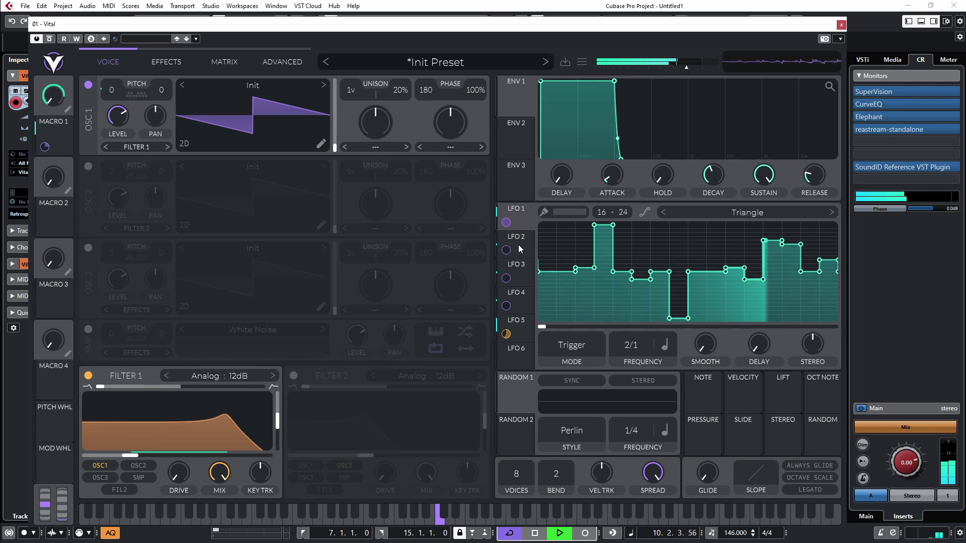
pyautogui.scroll(1, 646, 347)
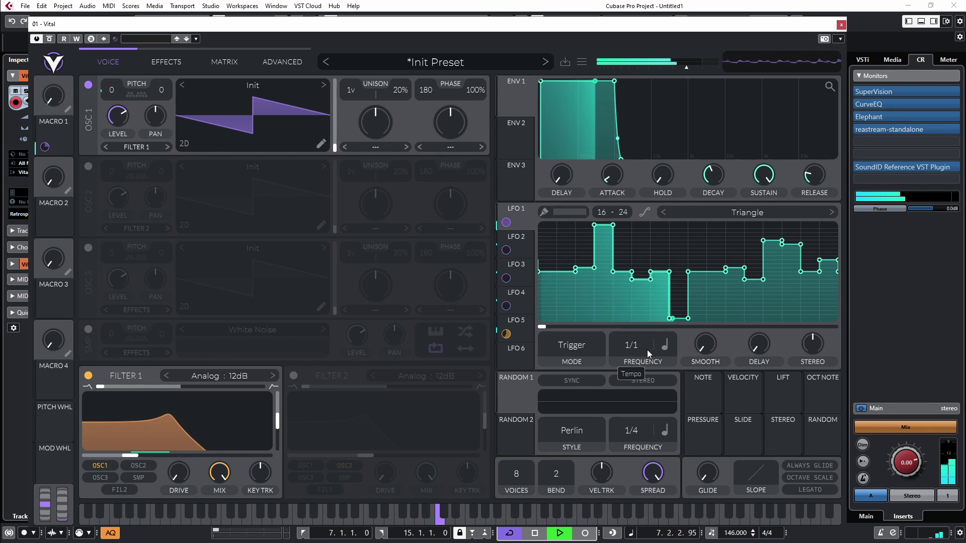
# - Set LFO 5's frequency to 1/16 and bend its descending ramp into an outward-bulging curve
pyautogui.click(515, 325)
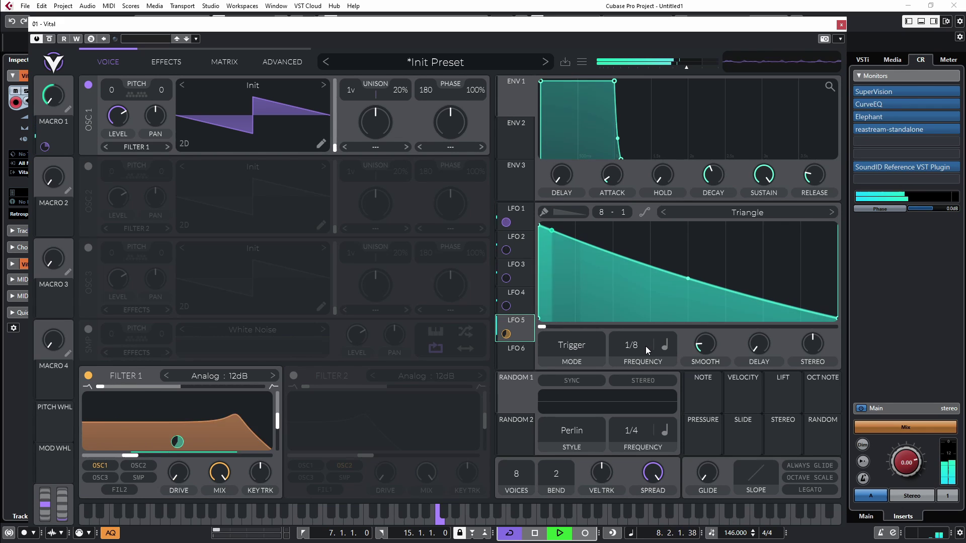
pyautogui.click(524, 217)
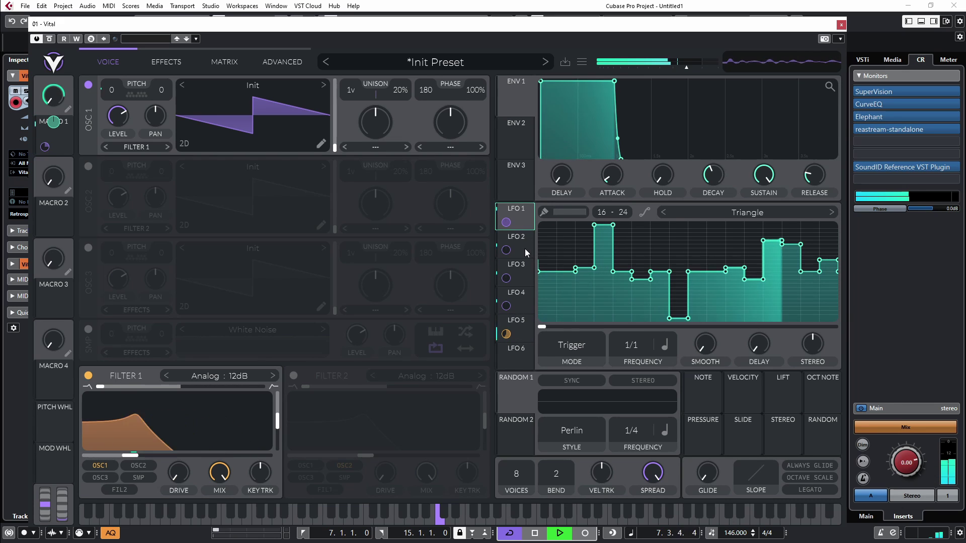
pyautogui.click(516, 325)
pyautogui.moveTo(687, 280); pyautogui.dragTo(699, 256)
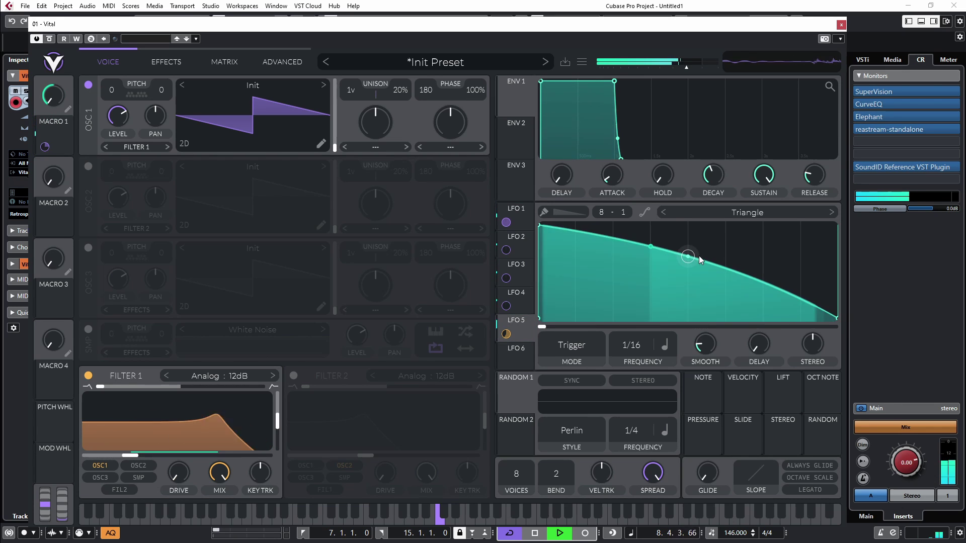
pyautogui.moveTo(541, 225); pyautogui.dragTo(558, 215)
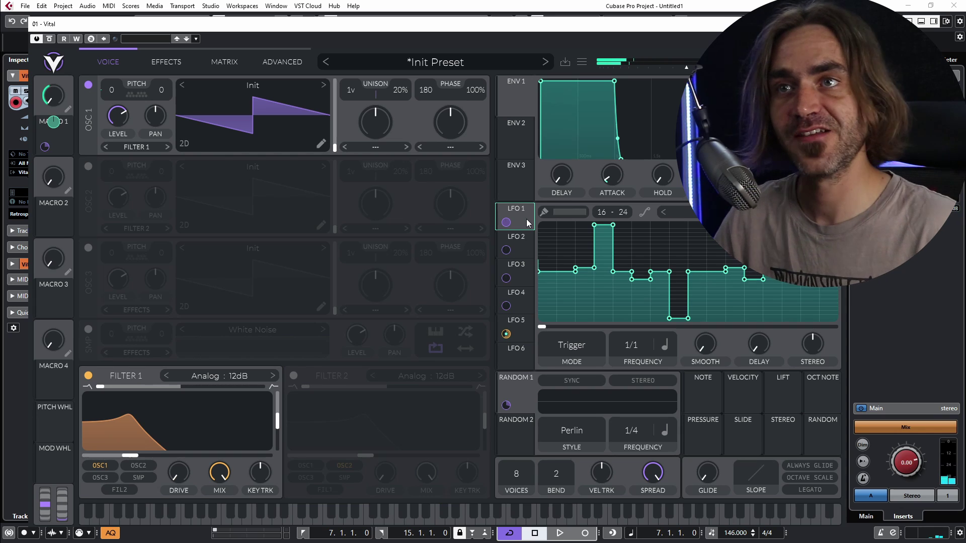
# - Set LFO 2's grid to 16 by 24 and draw a new stepped pitch pattern across it
pyautogui.click(512, 244)
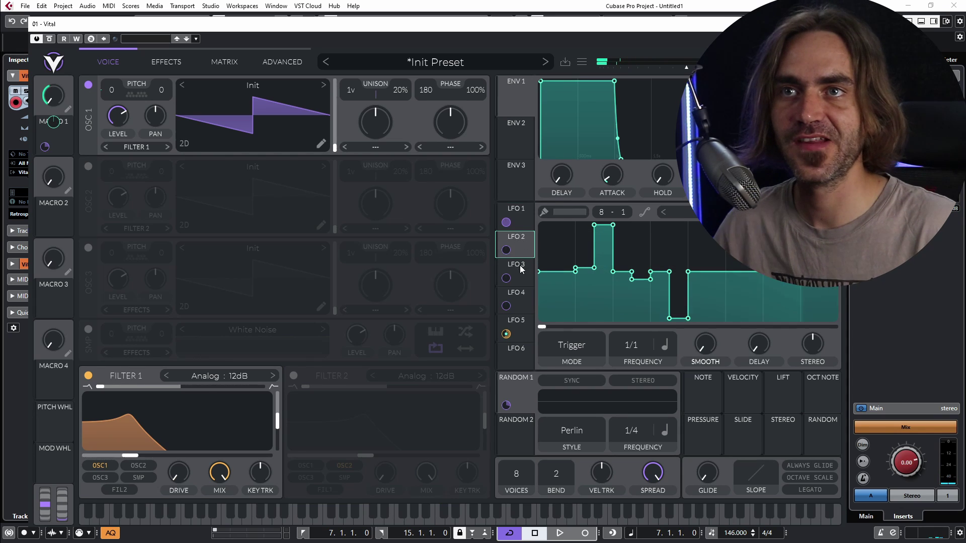
pyautogui.click(524, 226)
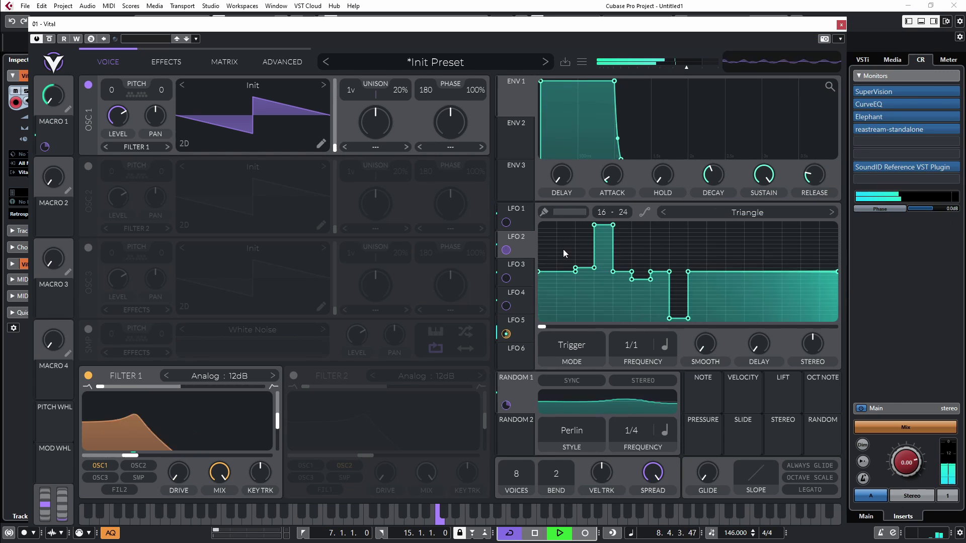
pyautogui.keyDown('ctrl'); pyautogui.click(550, 227); pyautogui.keyUp('ctrl')
pyautogui.keyDown('ctrl'); pyautogui.click(604, 234); pyautogui.keyUp('ctrl')
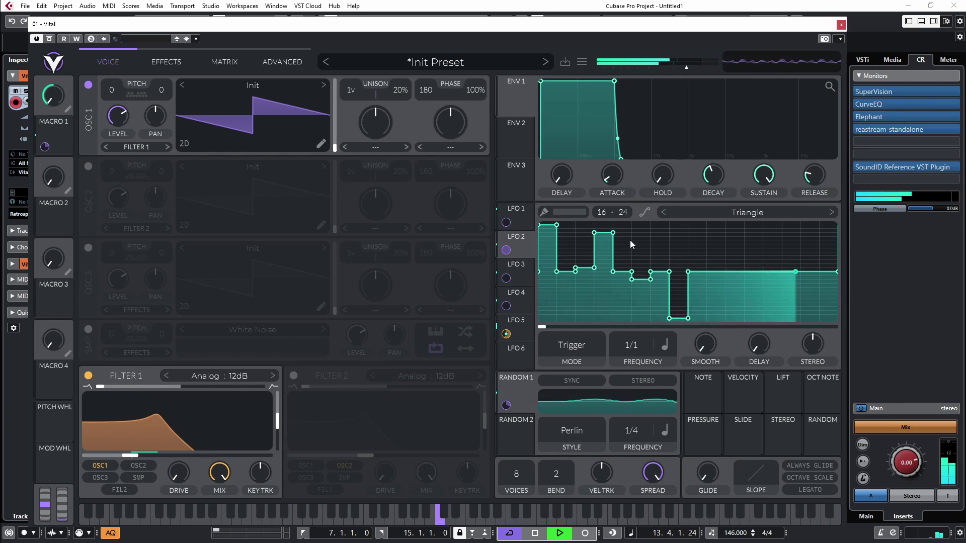
pyautogui.keyDown('ctrl'); pyautogui.click(662, 239); pyautogui.keyUp('ctrl')
pyautogui.keyDown('ctrl'); pyautogui.click(716, 245); pyautogui.keyUp('ctrl')
pyautogui.keyDown('ctrl'); pyautogui.click(753, 252); pyautogui.keyUp('ctrl')
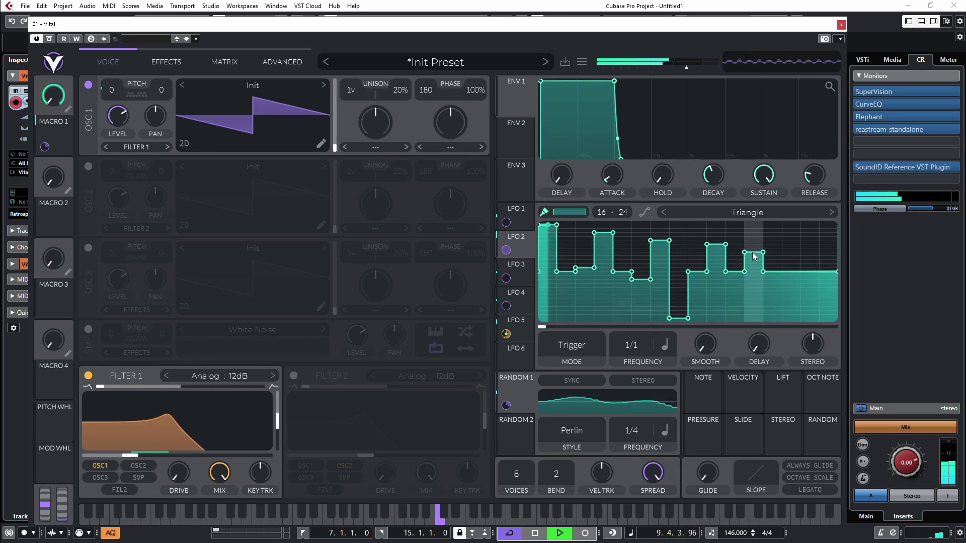
pyautogui.keyDown('ctrl'); pyautogui.click(775, 247); pyautogui.keyUp('ctrl')
pyautogui.keyDown('ctrl'); pyautogui.click(791, 241); pyautogui.keyUp('ctrl')
pyautogui.keyDown('ctrl'); pyautogui.click(828, 231); pyautogui.keyUp('ctrl')
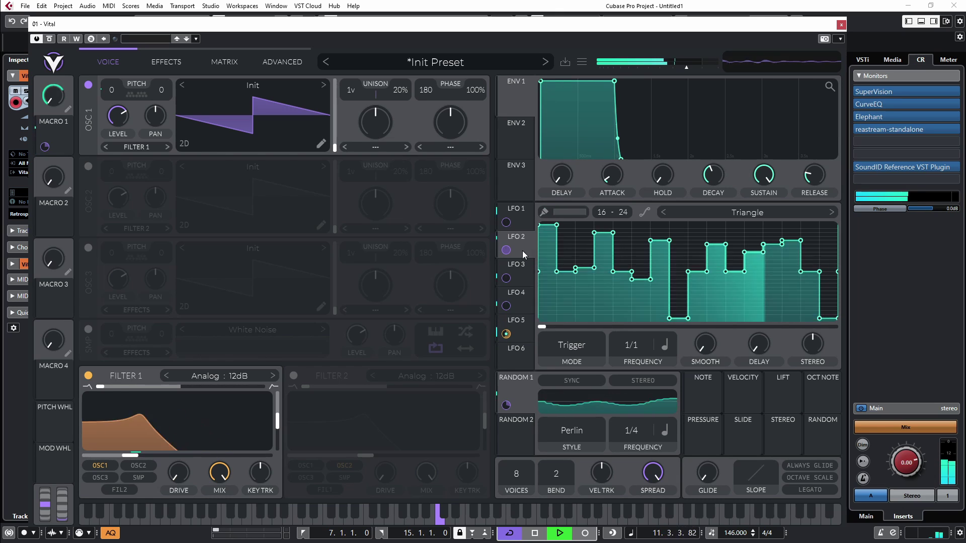
# - Make LFO 3 the only pitch LFO driving Macro 1 at full amount and draw its stepped pattern on a 16 by 24 grid
pyautogui.click(225, 61)
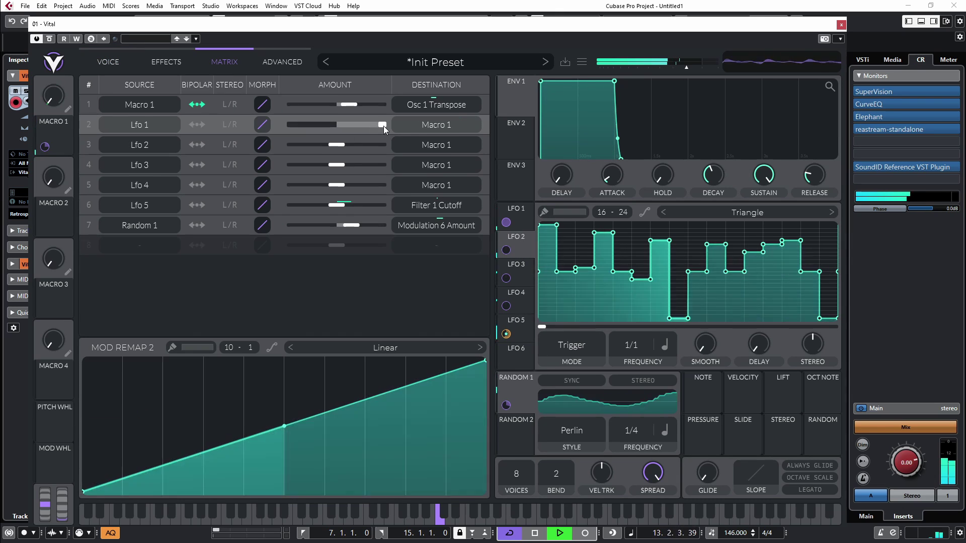
pyautogui.click(484, 170)
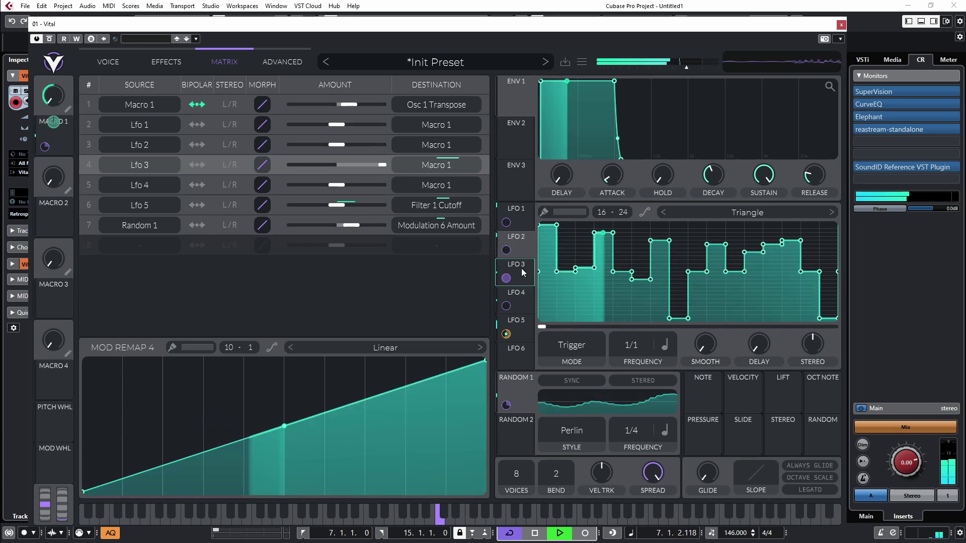
pyautogui.click(518, 266)
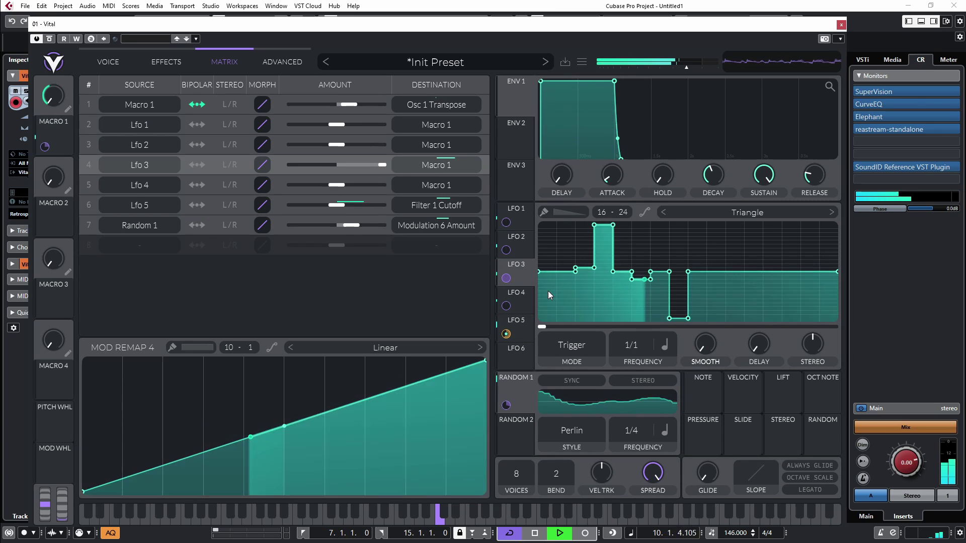
pyautogui.keyDown('ctrl'); pyautogui.click(547, 269); pyautogui.keyUp('ctrl')
pyautogui.click(604, 251)
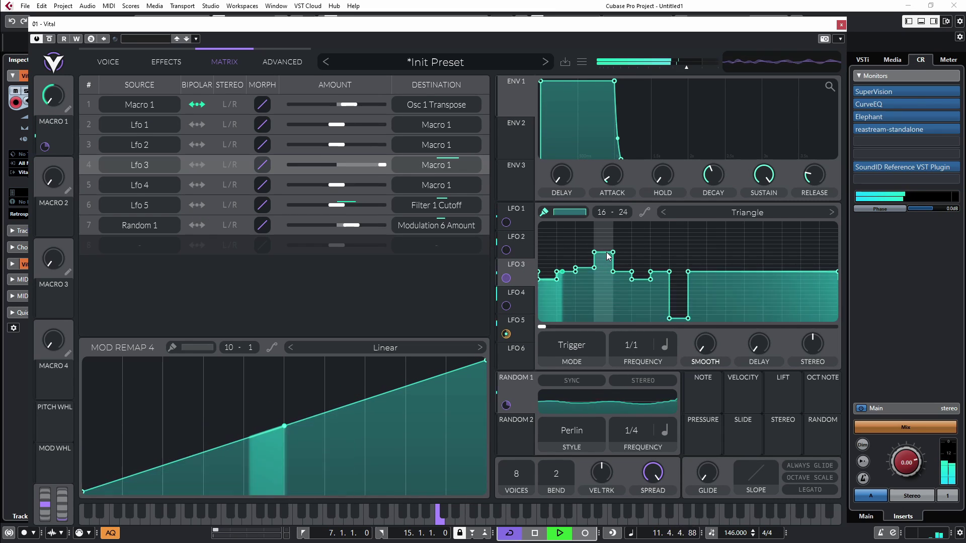
pyautogui.moveTo(662, 253); pyautogui.dragTo(681, 250)
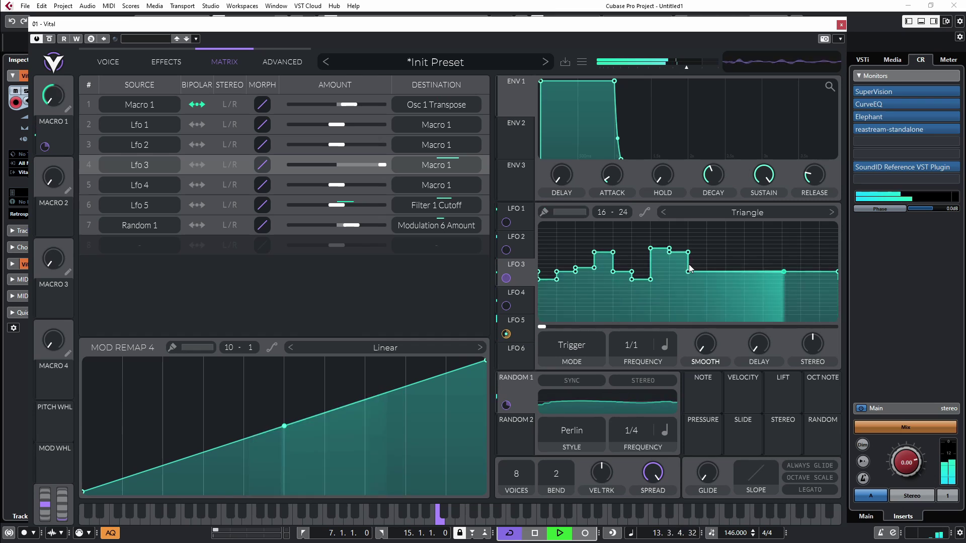
pyautogui.click(724, 228)
pyautogui.moveTo(753, 232)
pyautogui.mouseDown()
pyautogui.moveTo(794, 247)
pyautogui.moveTo(816, 276)
pyautogui.mouseUp()
# - Drive Macro 1 with LFO 4 at full amount instead and draw two descending staircases on a 16 by 24 grid
pyautogui.click(517, 296)
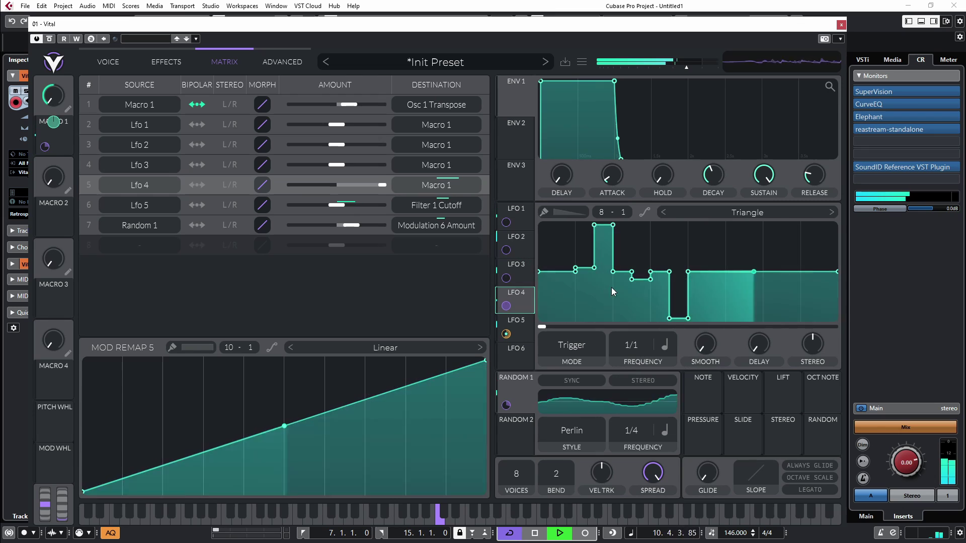
pyautogui.scroll(10, 623, 211)
pyautogui.moveTo(548, 226)
pyautogui.mouseDown()
pyautogui.moveTo(610, 244)
pyautogui.moveTo(692, 236)
pyautogui.moveTo(780, 270)
pyautogui.moveTo(833, 251)
pyautogui.moveTo(833, 228)
pyautogui.mouseUp()
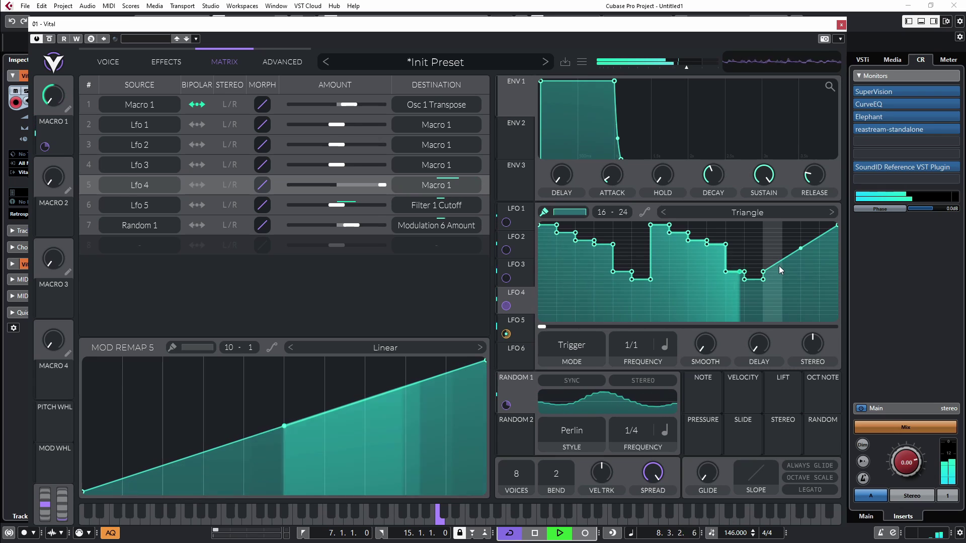
# - Level steps 13 to 15 of LFO 4's pattern at mid height and straighten the final segment's curve
pyautogui.moveTo(776, 270); pyautogui.dragTo(810, 275)
pyautogui.moveTo(819, 236)
pyautogui.mouseDown()
pyautogui.moveTo(825, 270)
pyautogui.moveTo(815, 271)
pyautogui.mouseUp()
pyautogui.doubleClick(818, 272)
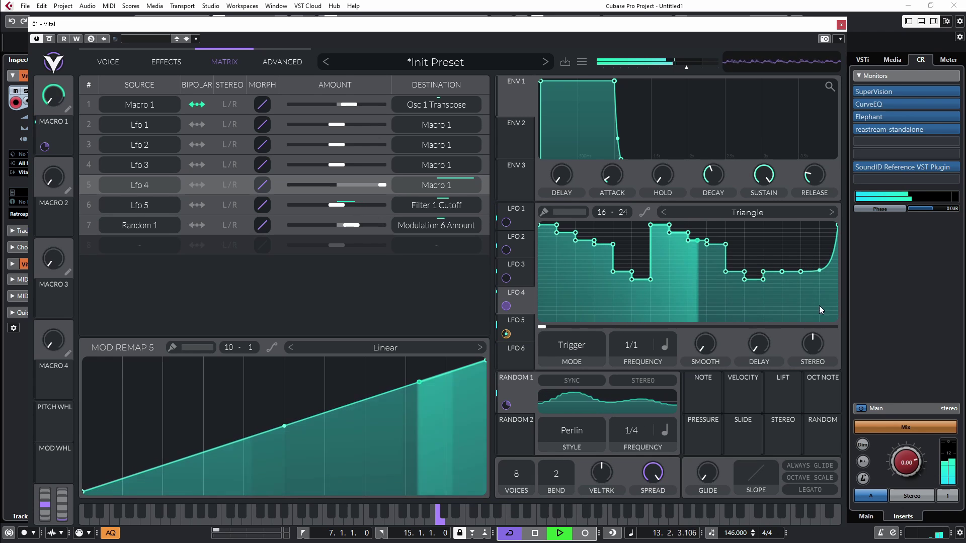
pyautogui.doubleClick(816, 271)
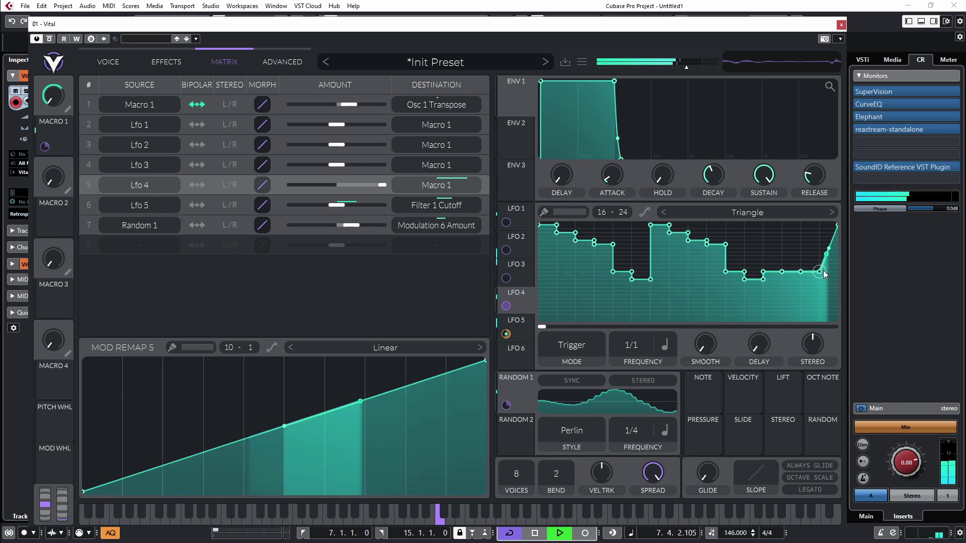
pyautogui.moveTo(837, 225); pyautogui.dragTo(842, 373)
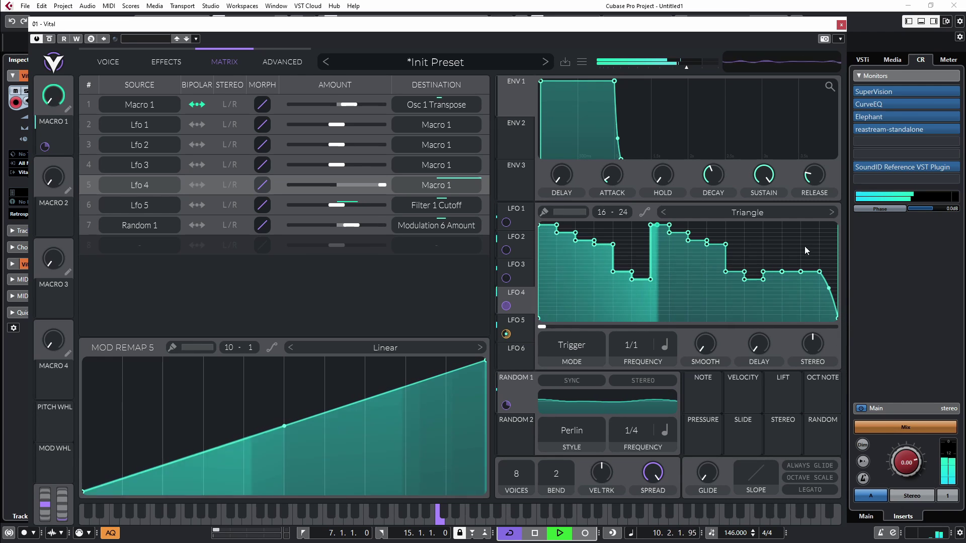
pyautogui.moveTo(834, 290); pyautogui.dragTo(834, 296)
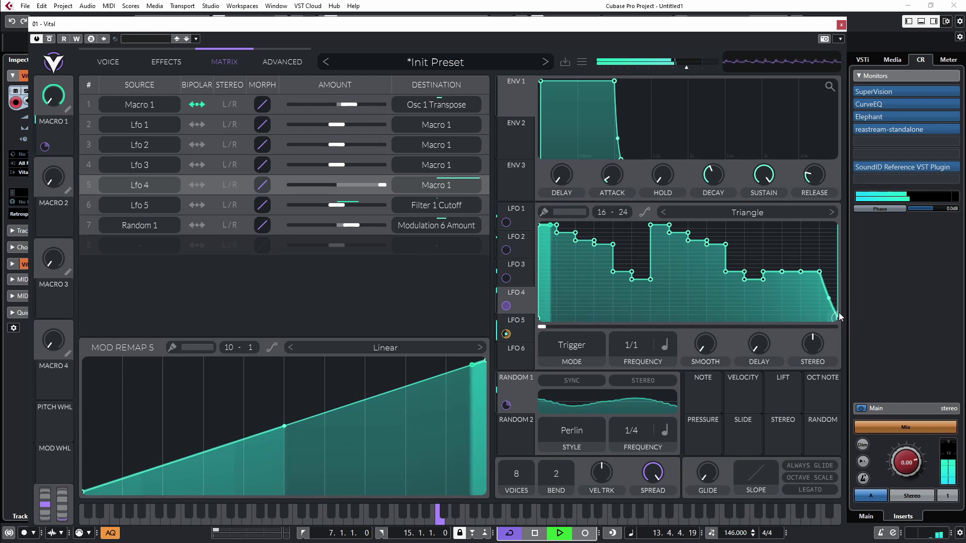
pyautogui.moveTo(837, 318); pyautogui.dragTo(837, 226)
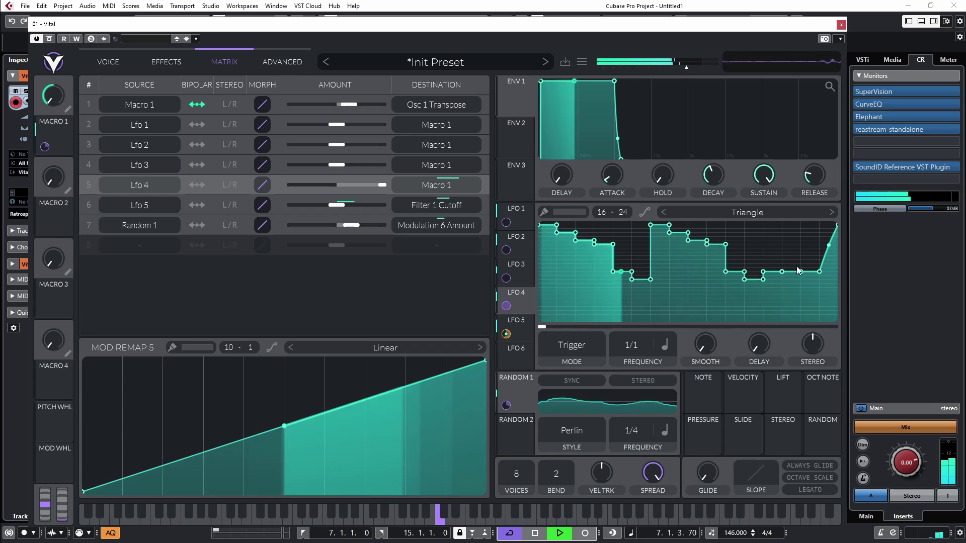
# - Raise step 14 of LFO 4's pattern to the top of the grid and stop playback
pyautogui.click(792, 237)
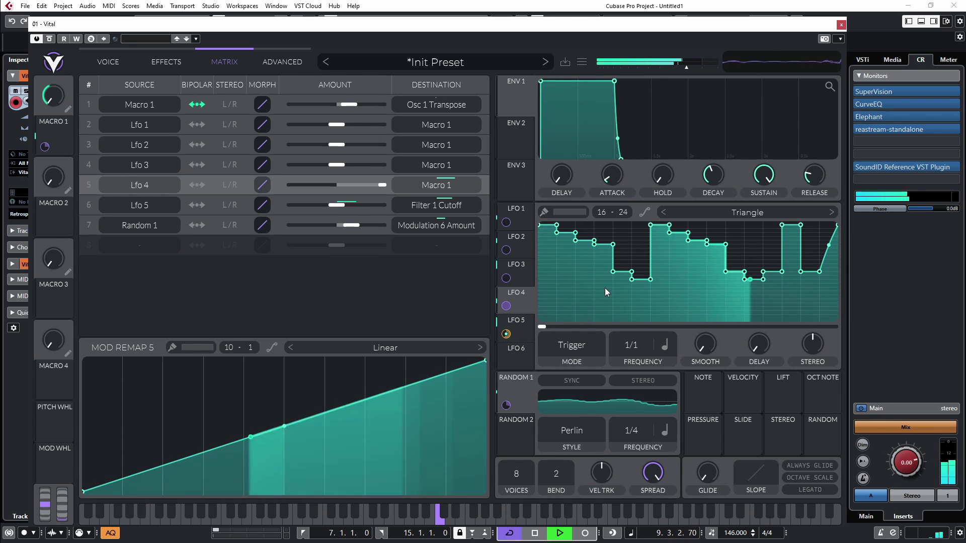
pyautogui.press('space')
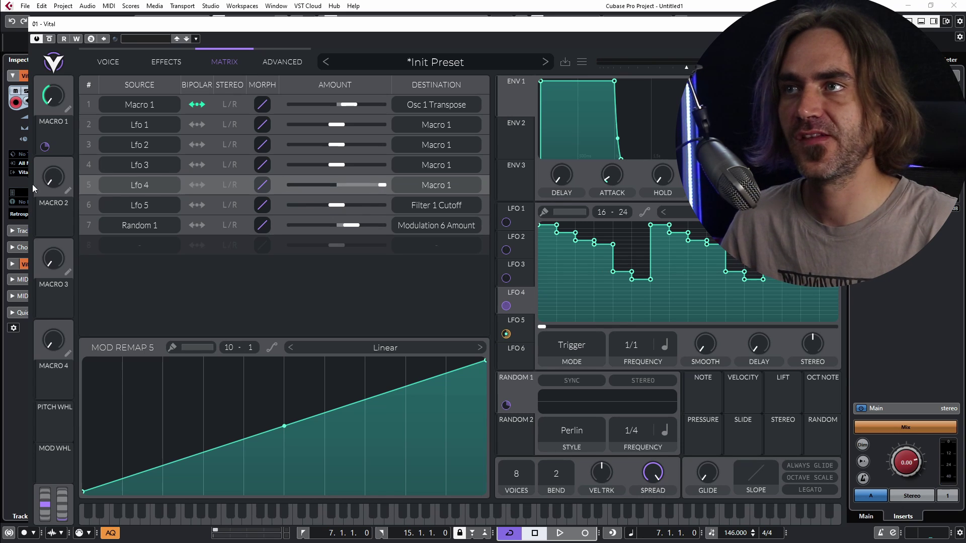
# - Reset LFO 4's amount to zero and modulate LFO 1's amount with Macro 2, using a 4-column remap that is full only in the first quarter
pyautogui.doubleClick(382, 185)
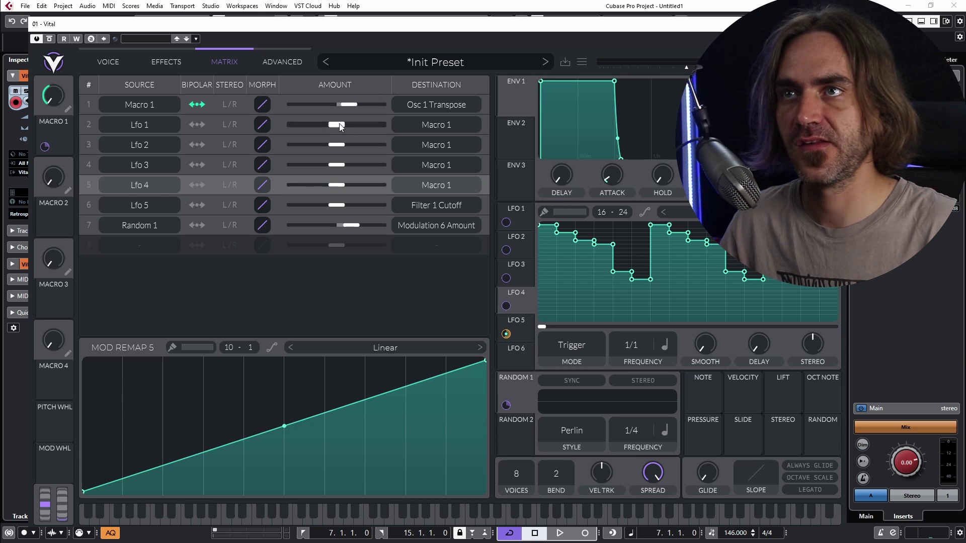
pyautogui.moveTo(48, 217); pyautogui.dragTo(343, 125)
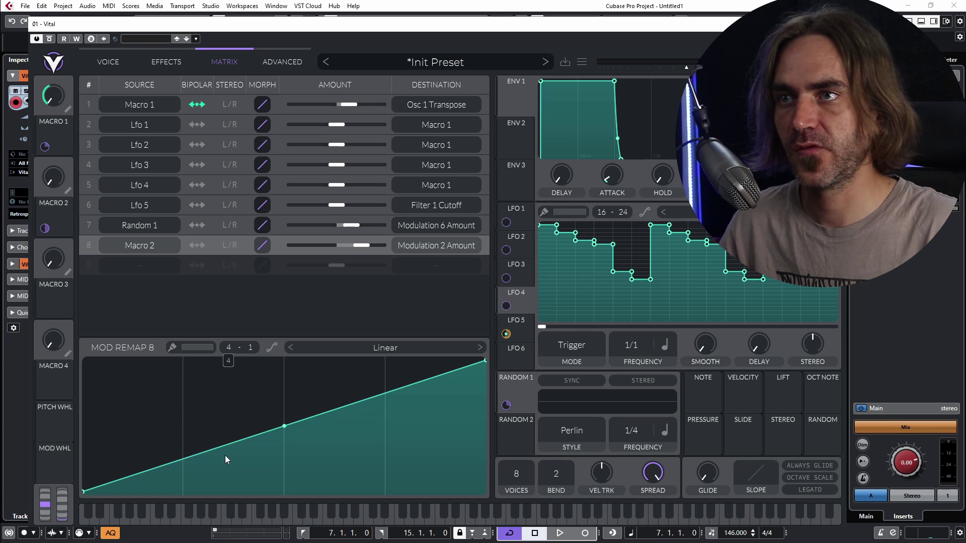
pyautogui.moveTo(144, 490); pyautogui.dragTo(159, 287)
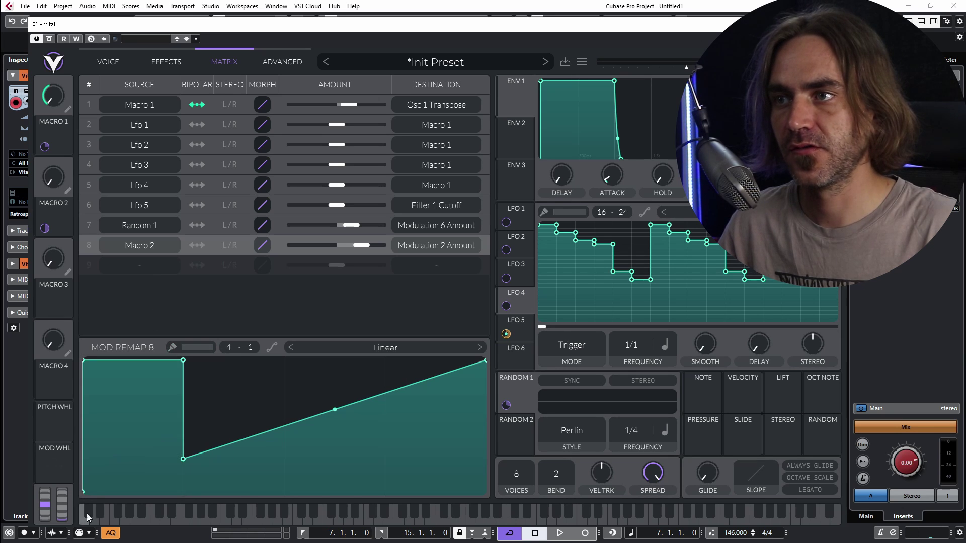
pyautogui.moveTo(221, 491); pyautogui.dragTo(433, 495)
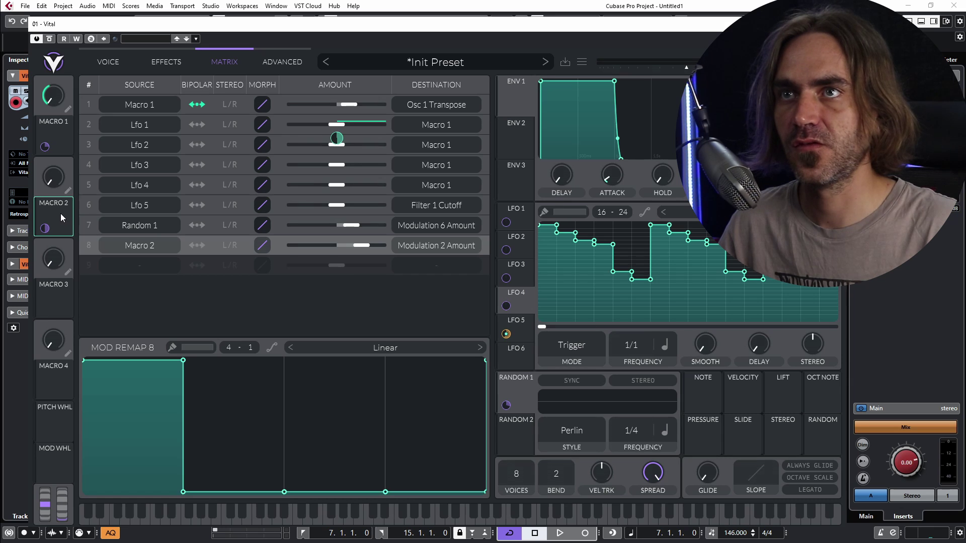
# - Modulate LFO 2's amount with Macro 2 and draw a 4-column remap that is full only in the second quarter
pyautogui.moveTo(62, 218); pyautogui.dragTo(335, 158)
pyautogui.click(173, 347)
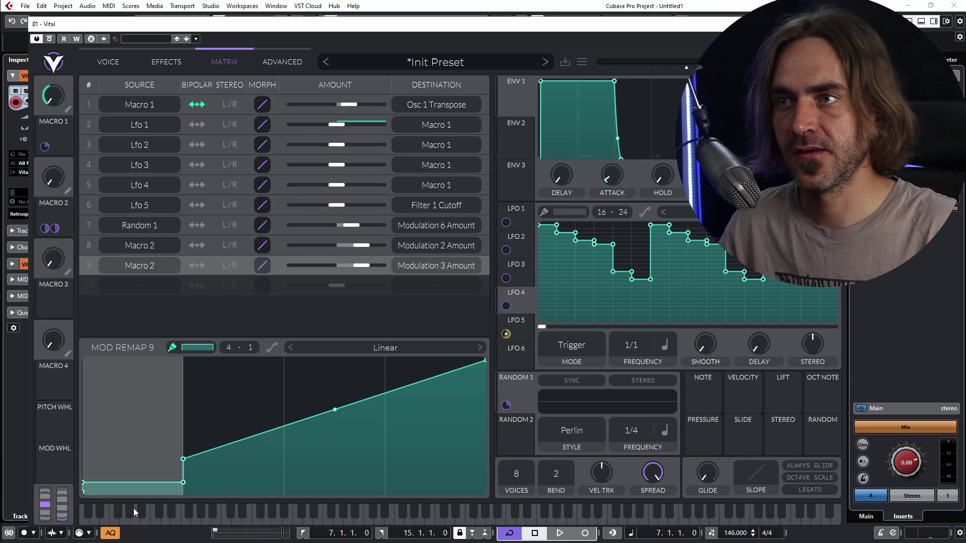
pyautogui.moveTo(131, 490)
pyautogui.mouseDown()
pyautogui.moveTo(234, 360)
pyautogui.moveTo(437, 494)
pyautogui.mouseUp()
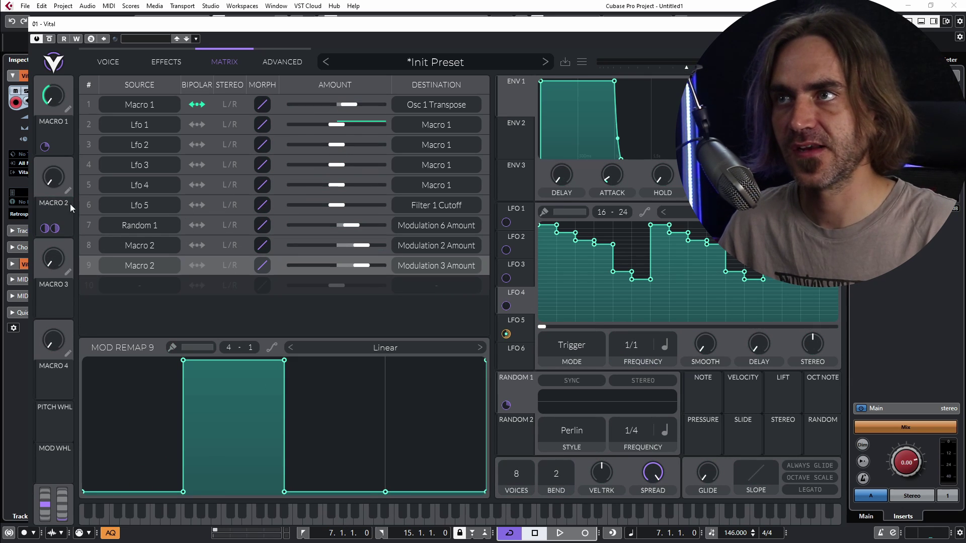
# - Modulate LFO 3's amount with Macro 2 and draw a 4-column remap that is full only in the third quarter
pyautogui.moveTo(50, 210); pyautogui.dragTo(337, 178)
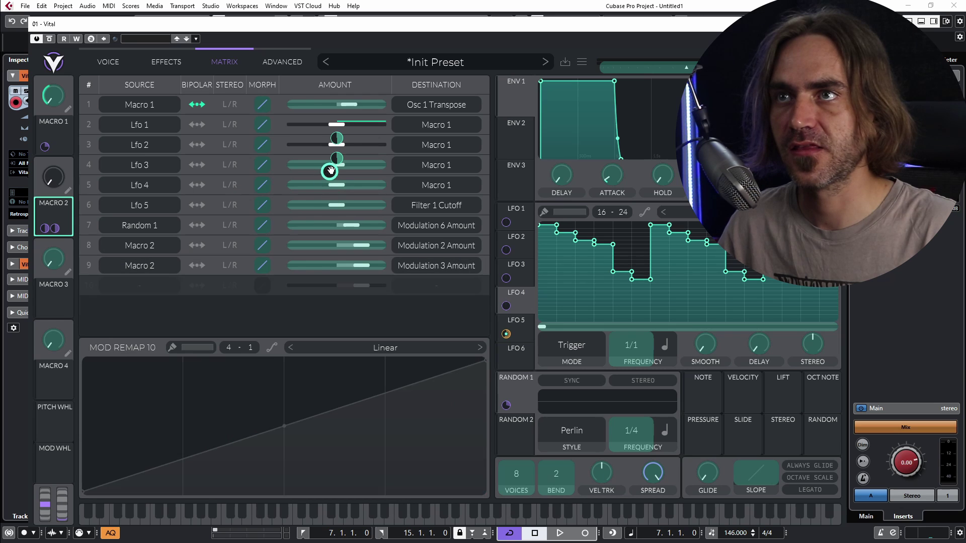
pyautogui.click(172, 347)
pyautogui.moveTo(128, 444)
pyautogui.mouseDown()
pyautogui.moveTo(237, 486)
pyautogui.moveTo(332, 362)
pyautogui.moveTo(461, 384)
pyautogui.moveTo(452, 531)
pyautogui.mouseUp()
# - Modulate LFO 4's amount with Macro 2 and draw a 4-column remap that is full only in the last quarter
pyautogui.moveTo(56, 209)
pyautogui.mouseDown()
pyautogui.moveTo(198, 220)
pyautogui.moveTo(337, 184)
pyautogui.mouseUp()
pyautogui.click(173, 347)
pyautogui.moveTo(132, 487)
pyautogui.mouseDown()
pyautogui.moveTo(335, 487)
pyautogui.moveTo(442, 361)
pyautogui.mouseUp()
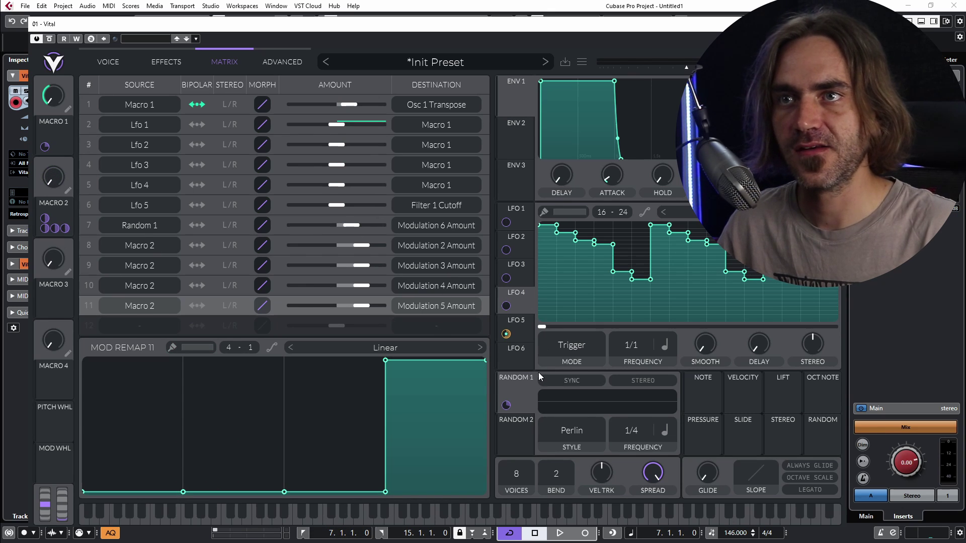
# - Shape LFO 6 into a rising ramp at a 4/1 frequency and modulate Macro 2 with it
pyautogui.click(522, 360)
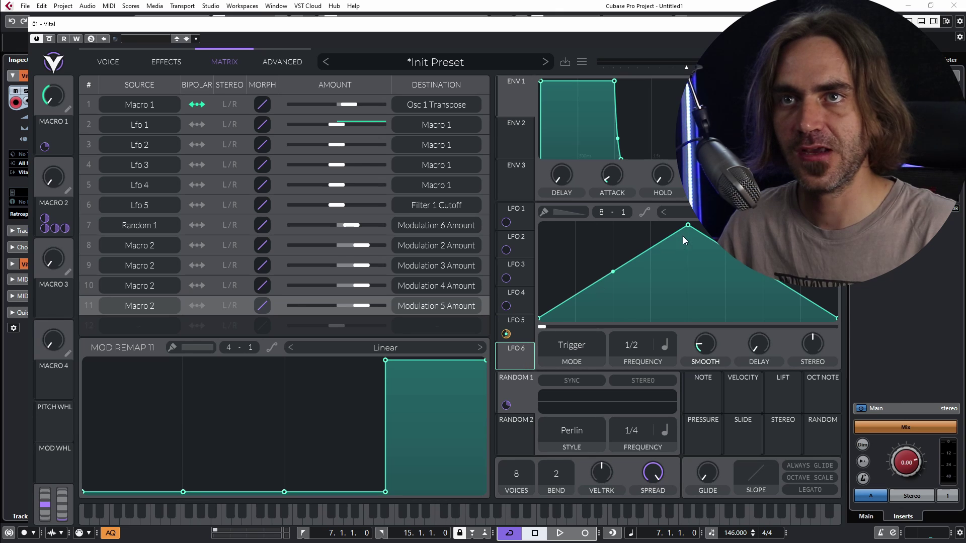
pyautogui.moveTo(688, 225); pyautogui.dragTo(837, 225)
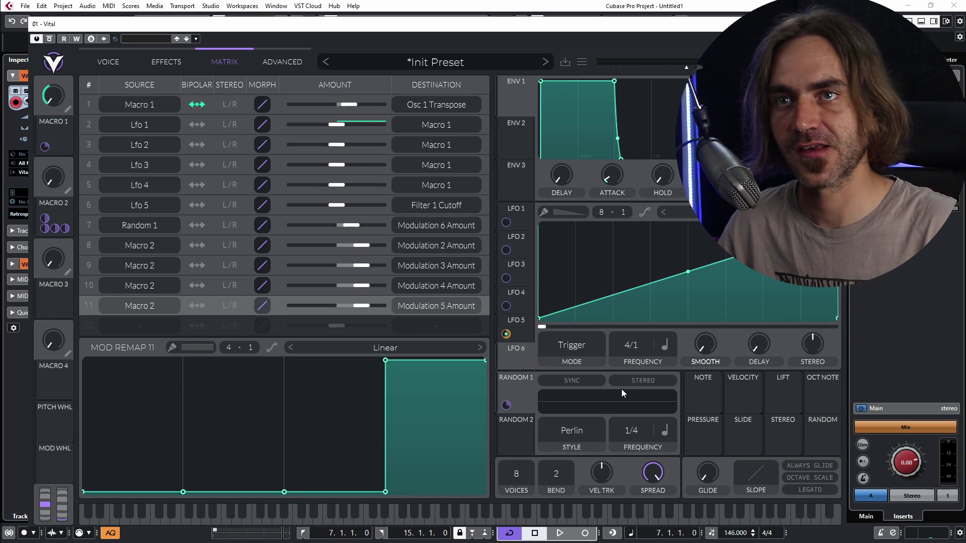
pyautogui.moveTo(506, 334); pyautogui.dragTo(53, 181)
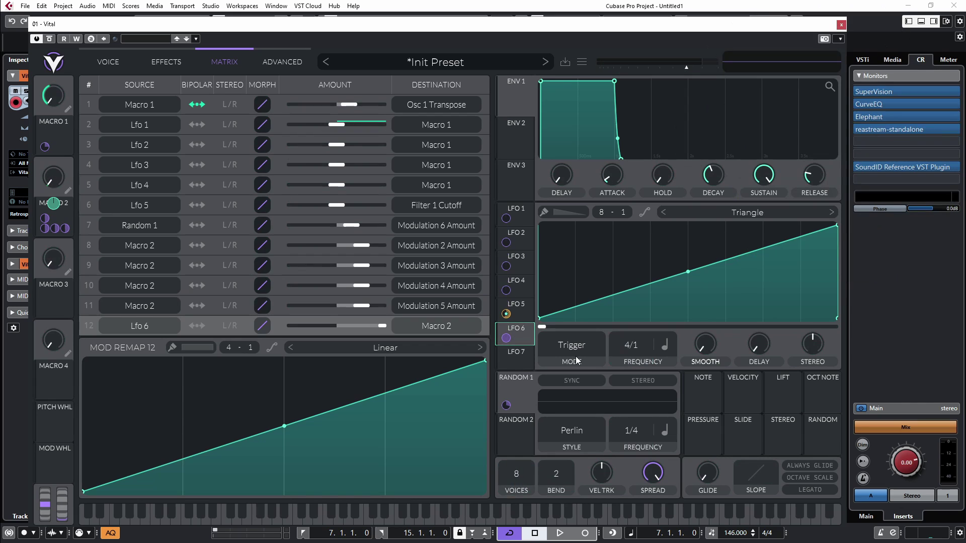
# - Audition the sequence, modulate Filter 1's cutoff with LFO 6, and set LFO 6's frequency to 8/1
pyautogui.press('space')
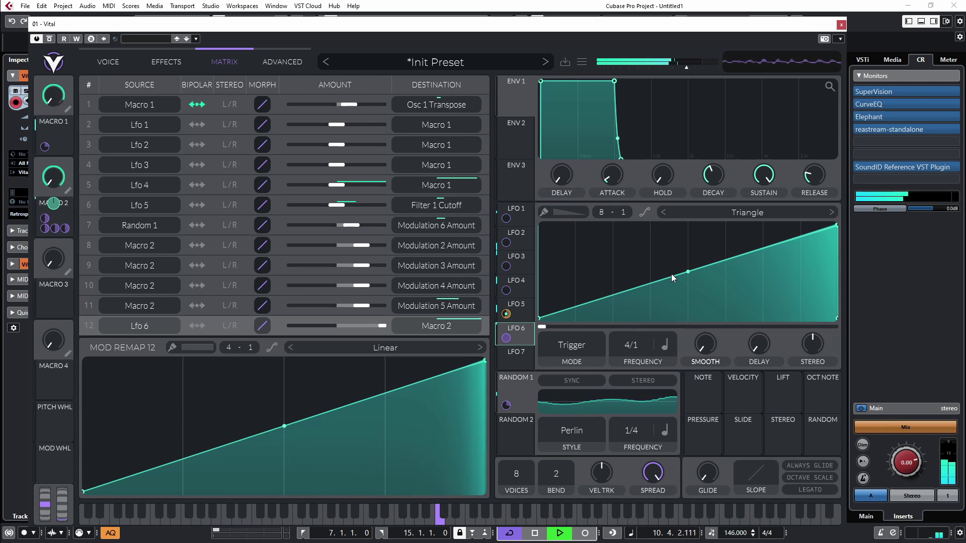
pyautogui.click(109, 62)
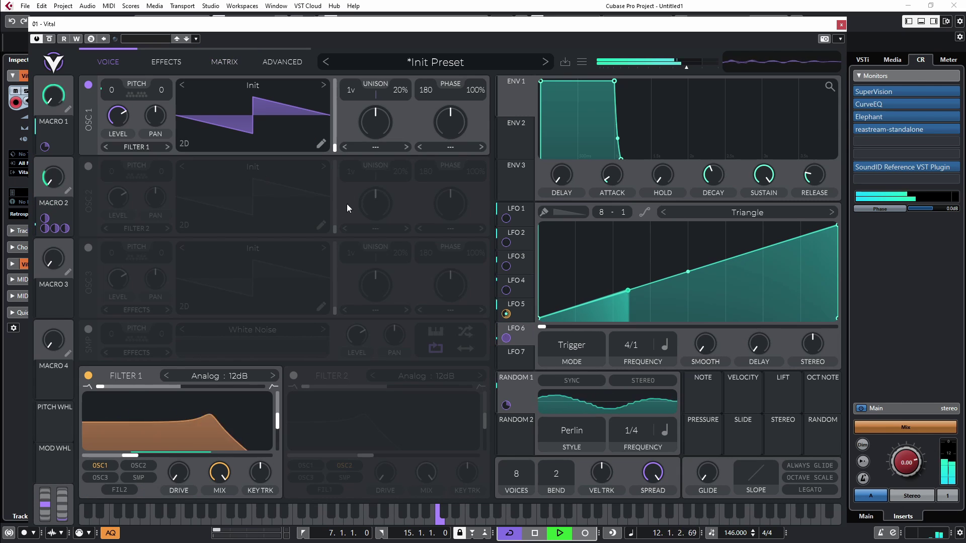
pyautogui.moveTo(507, 338); pyautogui.dragTo(183, 455)
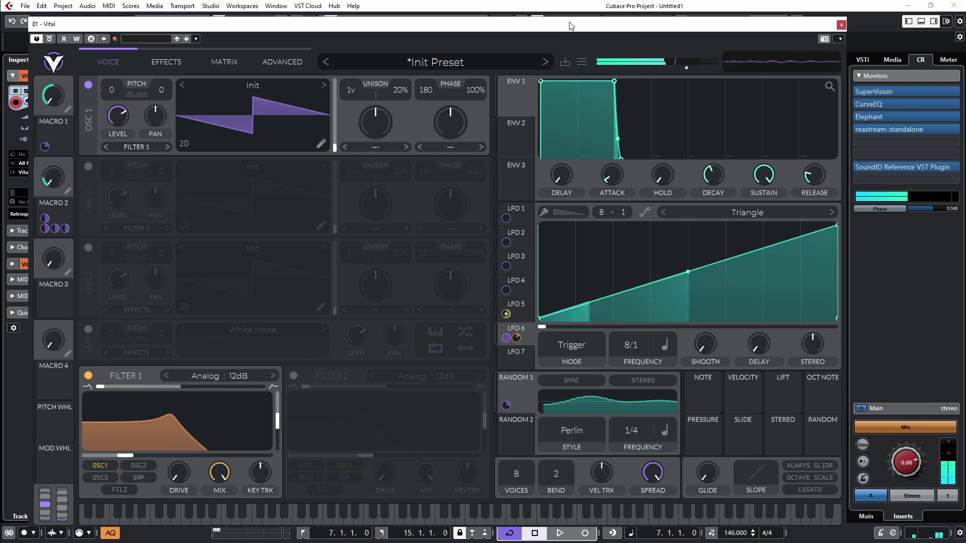
# - Try extending the Vital 01 part starting at bar 7 to 16 bars with a matching loop range
pyautogui.moveTo(571, 25); pyautogui.dragTo(624, 359)
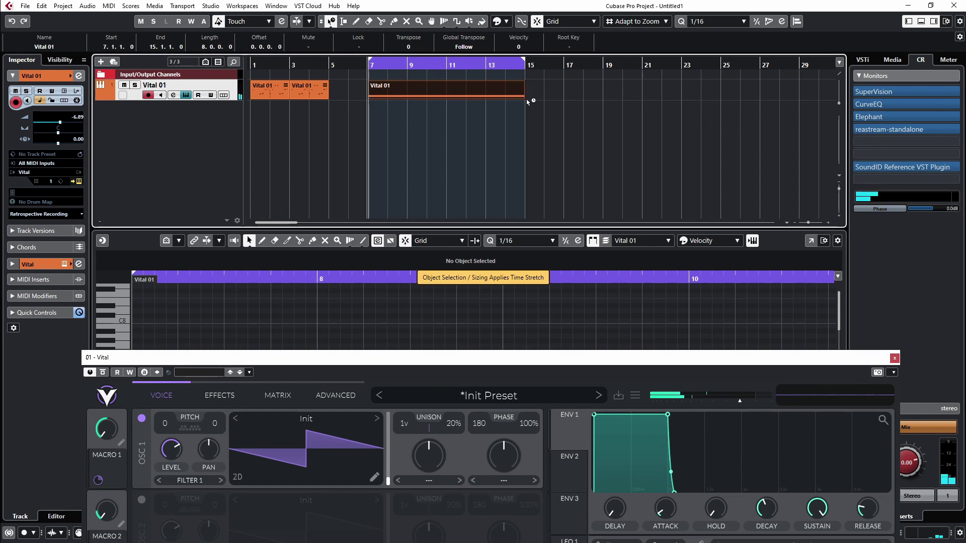
pyautogui.moveTo(521, 98); pyautogui.dragTo(555, 98)
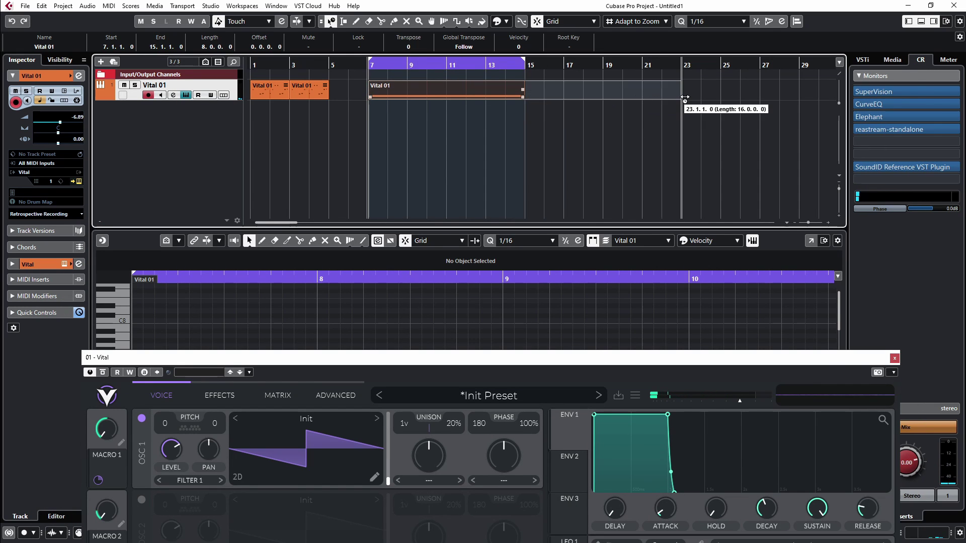
pyautogui.moveTo(684, 97); pyautogui.dragTo(680, 97)
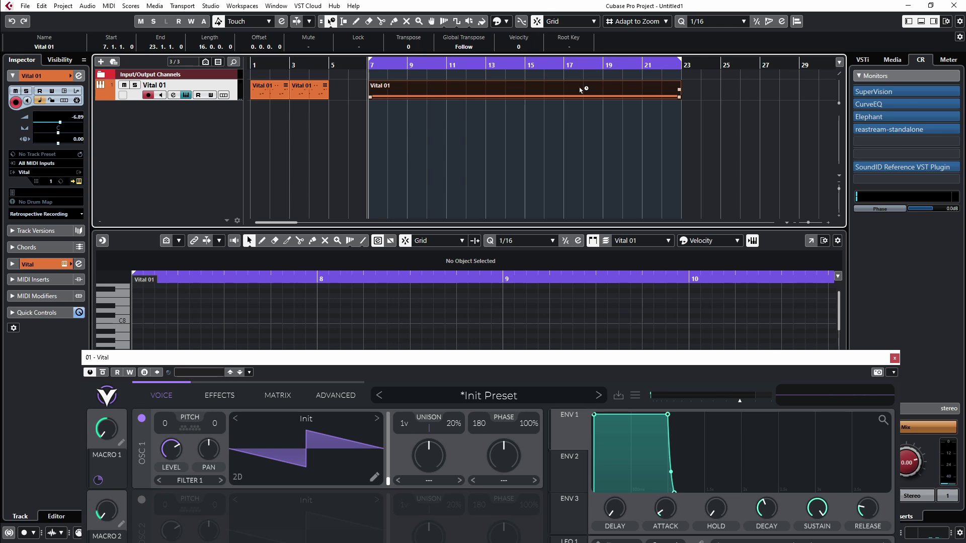
pyautogui.moveTo(533, 358); pyautogui.dragTo(486, 24)
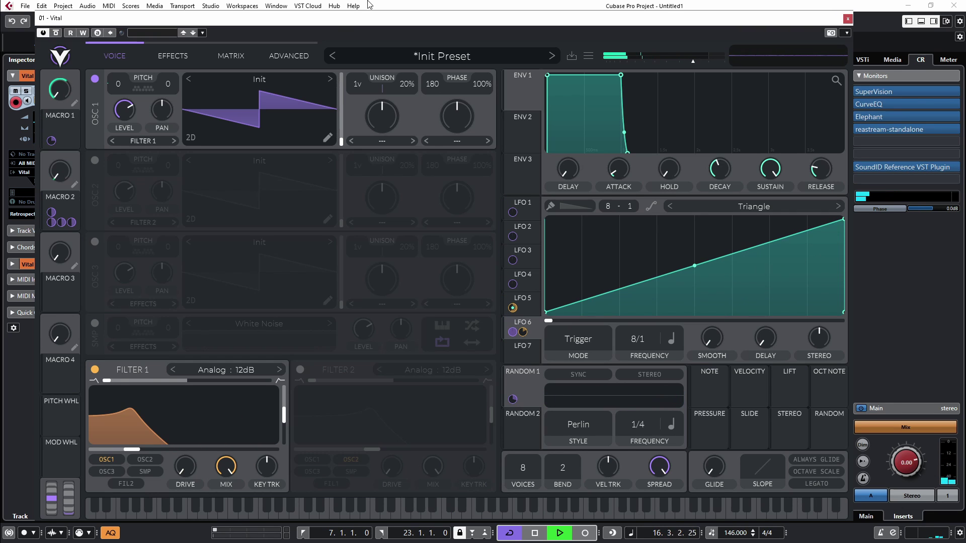
# - Shorten the Vital 01 part to 8 bars, fit the loop range to it, and bring the Vital window back into view
pyautogui.moveTo(342, 24); pyautogui.dragTo(368, 210)
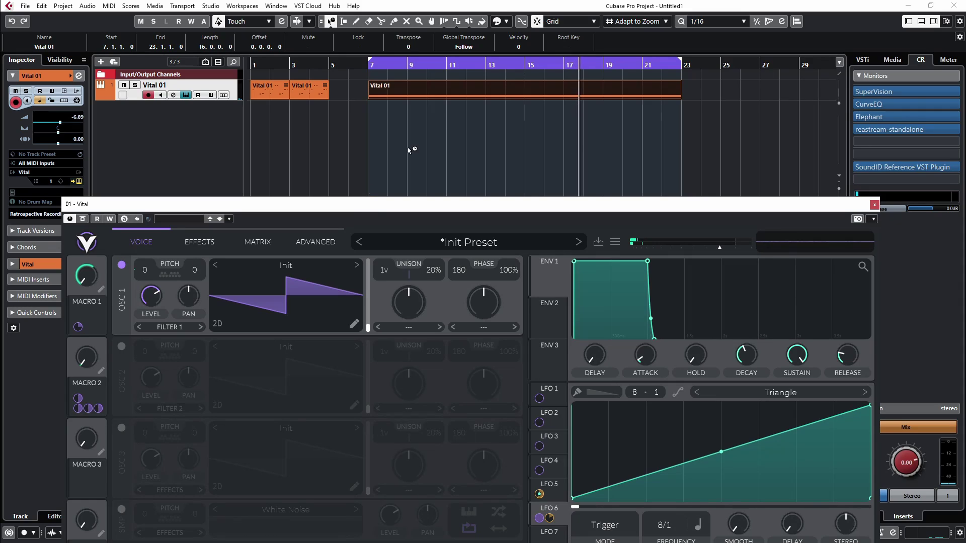
pyautogui.press('space')
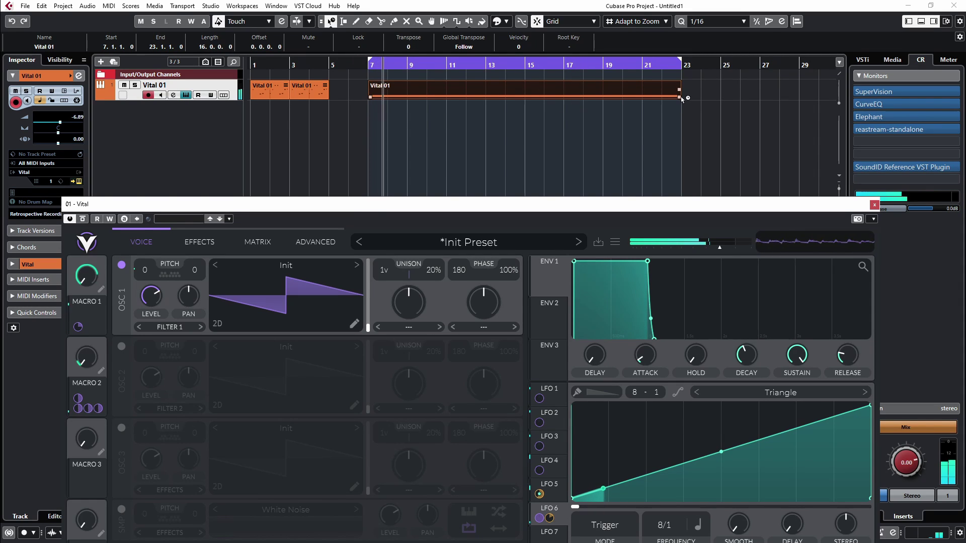
pyautogui.moveTo(678, 97); pyautogui.dragTo(530, 104)
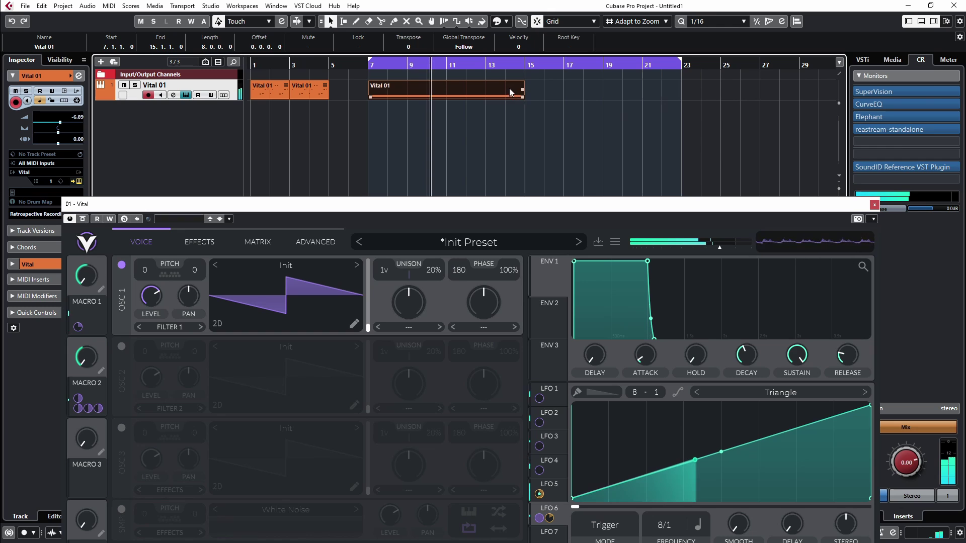
pyautogui.press('p')
pyautogui.moveTo(510, 206); pyautogui.dragTo(472, 25)
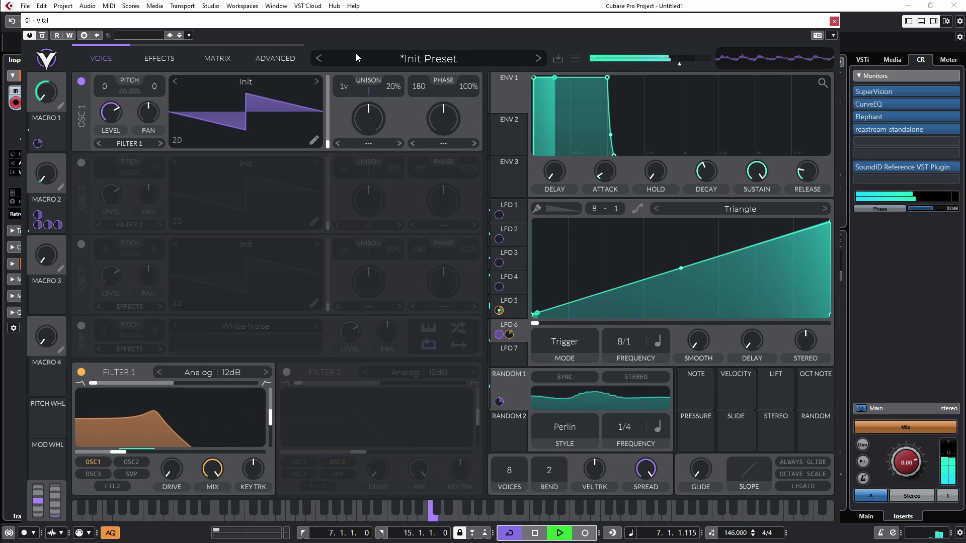
# - Set the voices to 1 and save the patch as a preset named demolead21
pyautogui.click(412, 59)
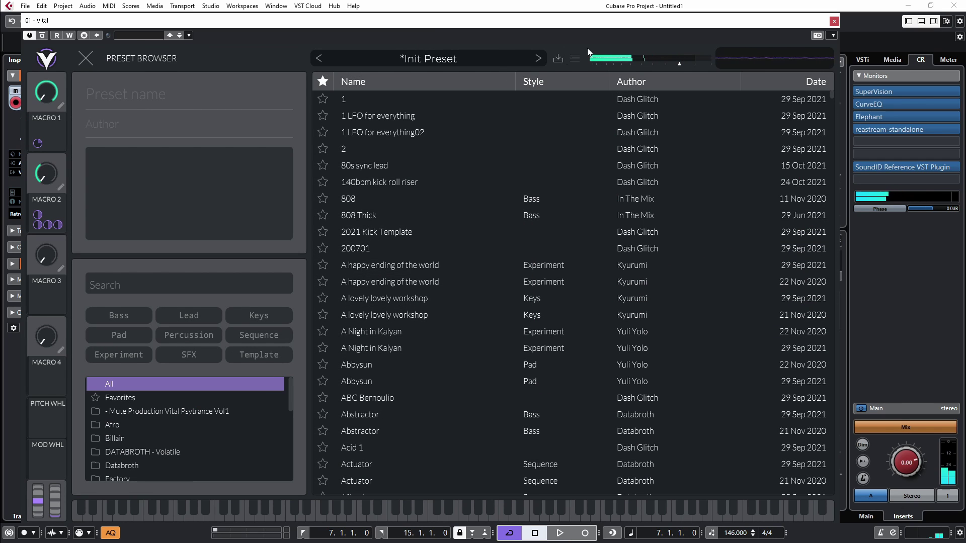
pyautogui.click(443, 54)
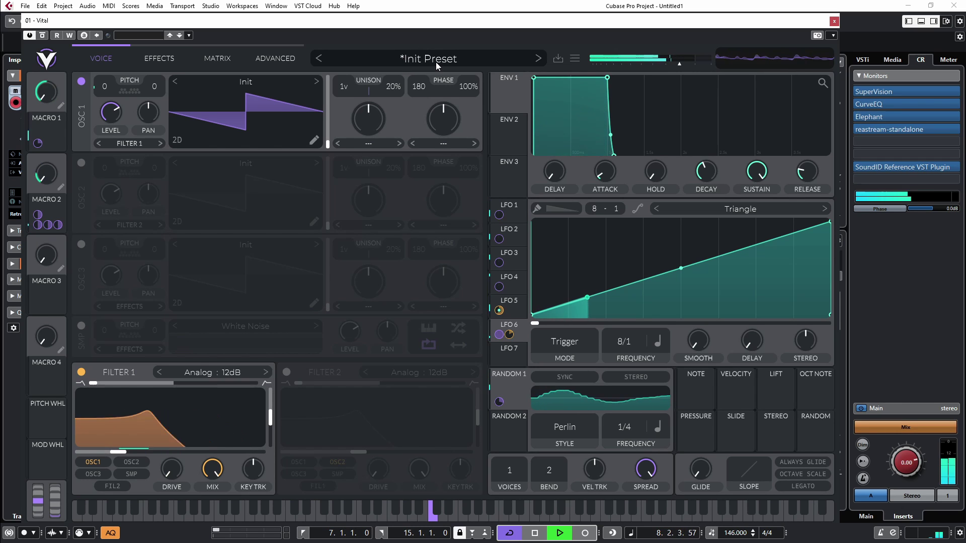
pyautogui.click(427, 64)
pyautogui.click(427, 64)
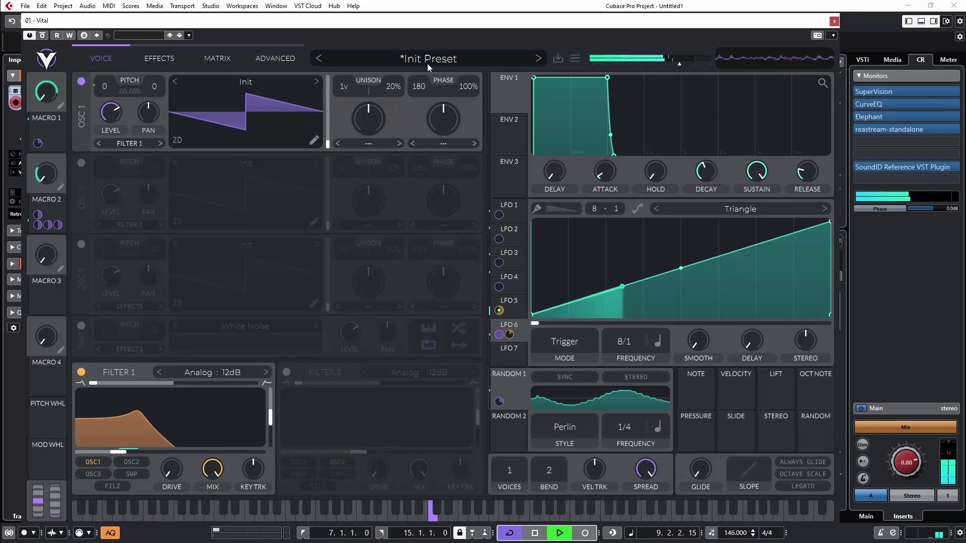
pyautogui.click(557, 60)
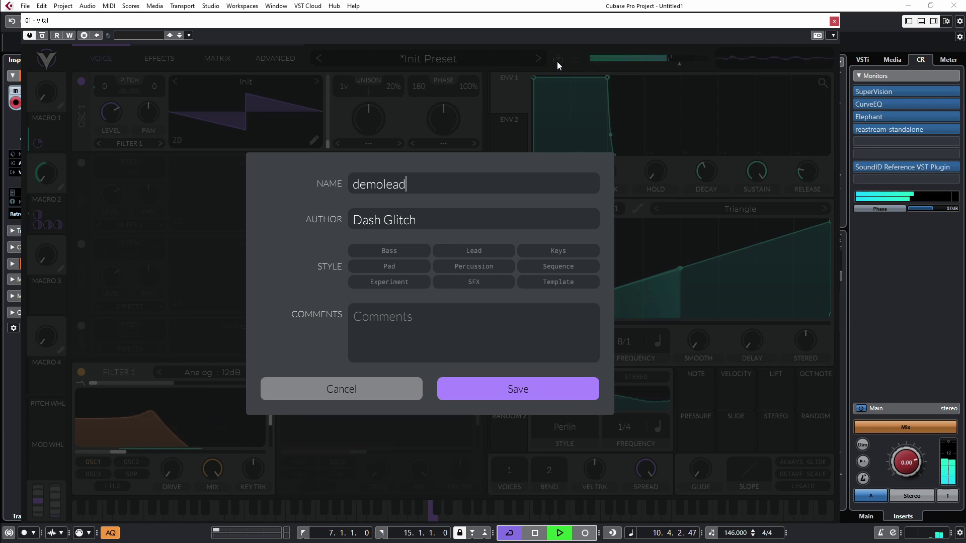
pyautogui.press('Return')
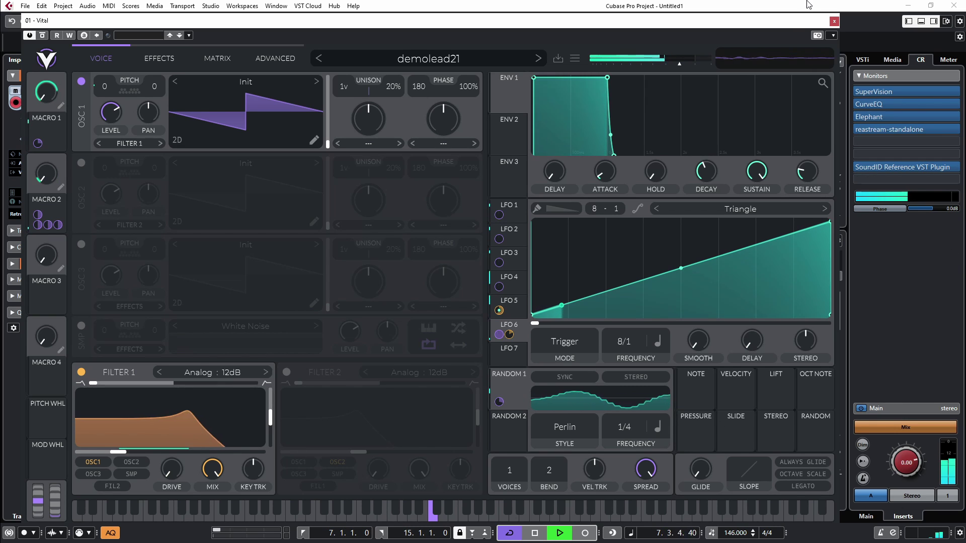
# - Close the Vital window and the lower MIDI editor
pyautogui.click(834, 21)
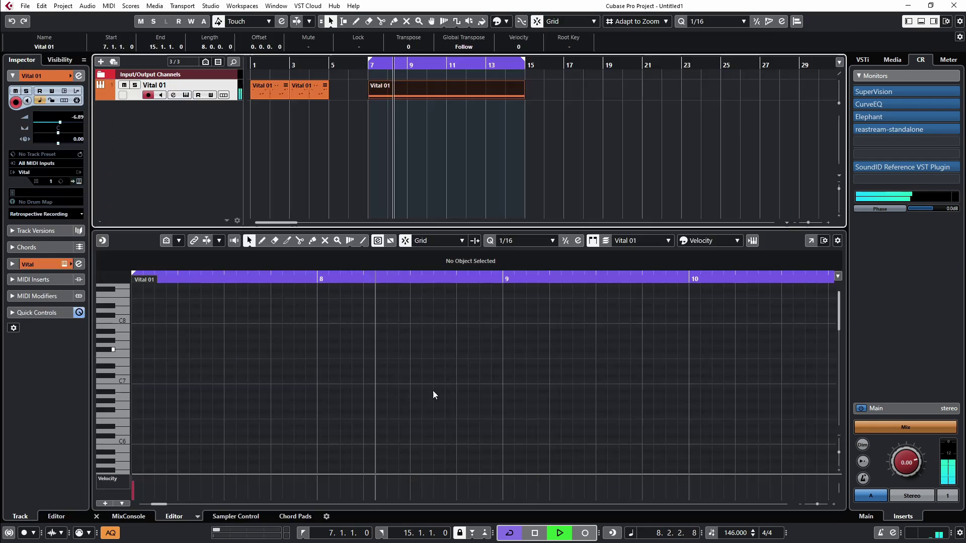
pyautogui.click(95, 517)
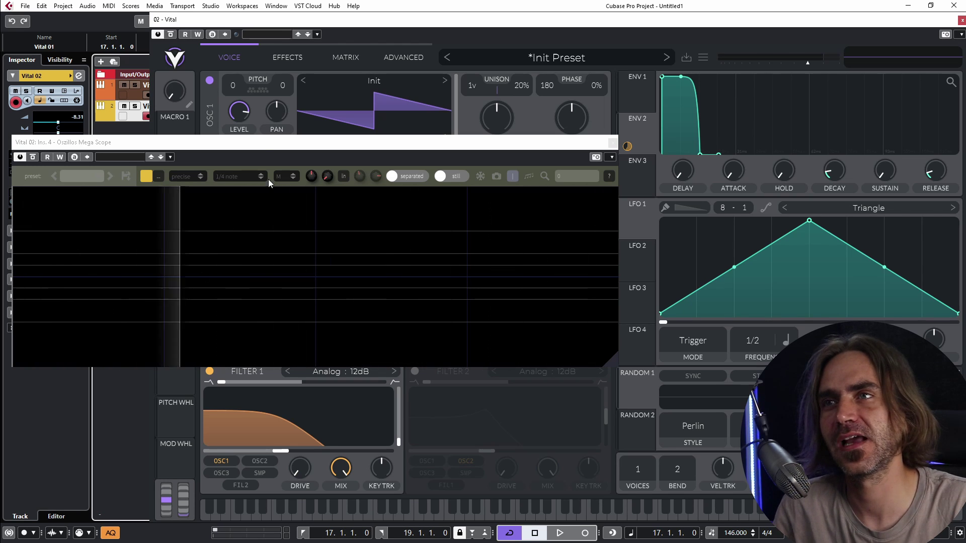
# - Enlarge the Oszillos Mega Scope window and arrange it with the second Vital instance so both are easy to reach
pyautogui.moveTo(220, 147); pyautogui.dragTo(209, 75)
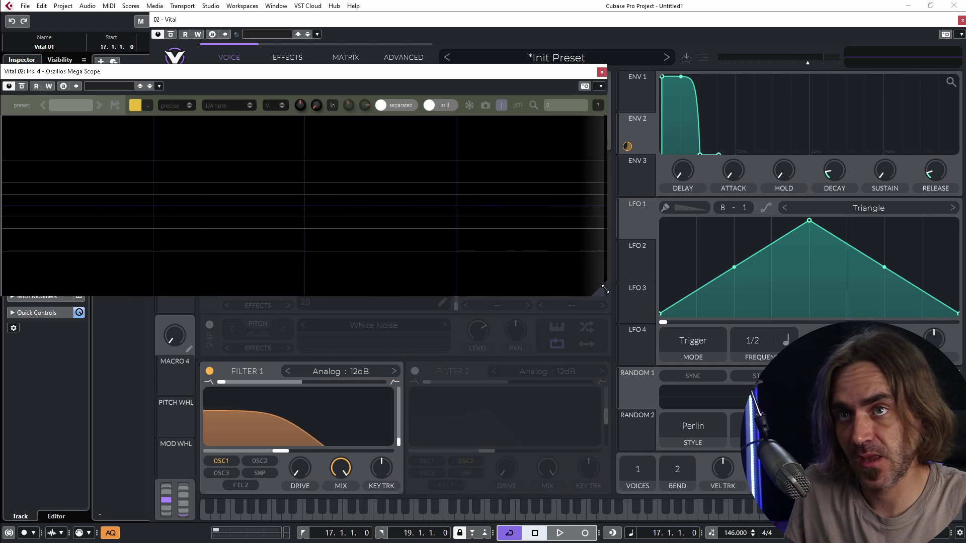
pyautogui.moveTo(607, 296); pyautogui.dragTo(610, 456)
pyautogui.click(793, 18)
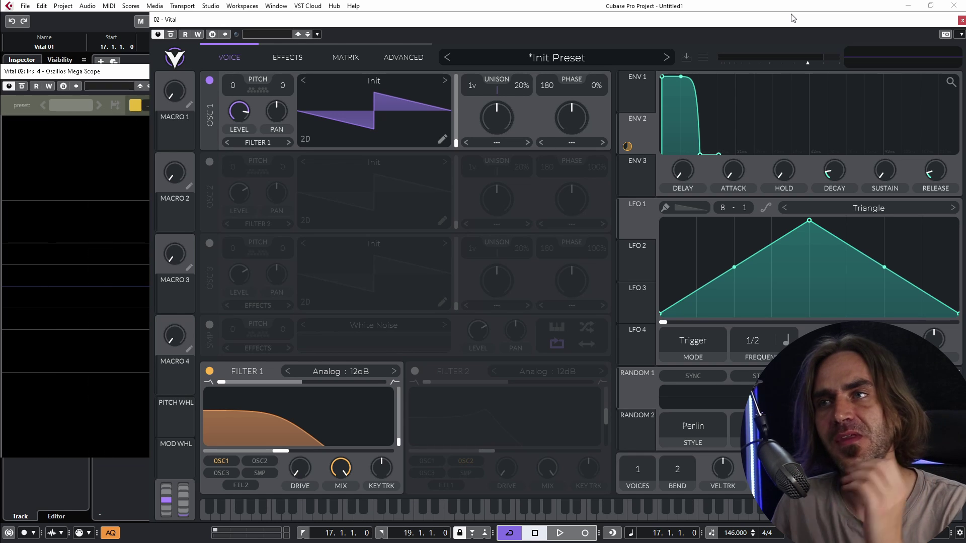
pyautogui.doubleClick(99, 76)
pyautogui.moveTo(99, 76); pyautogui.dragTo(104, 73)
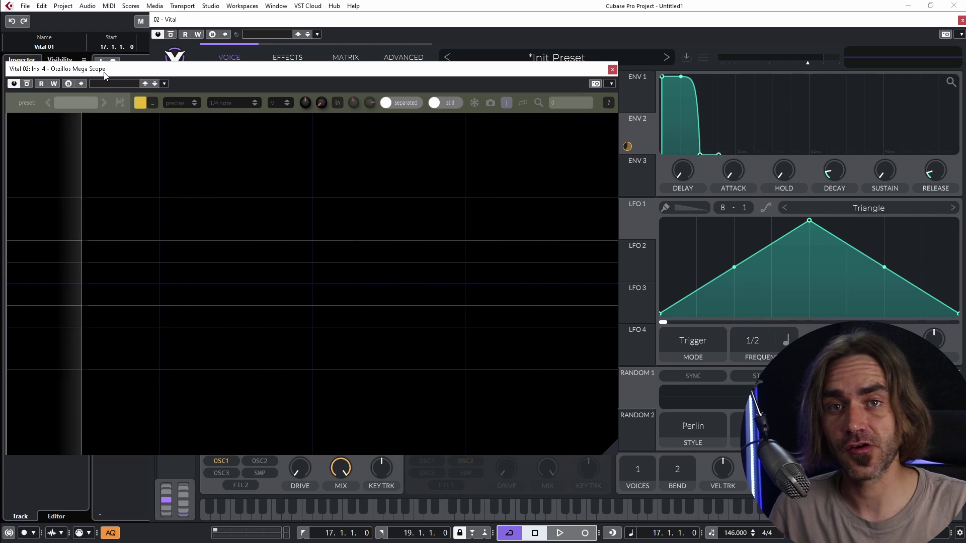
pyautogui.click(648, 28)
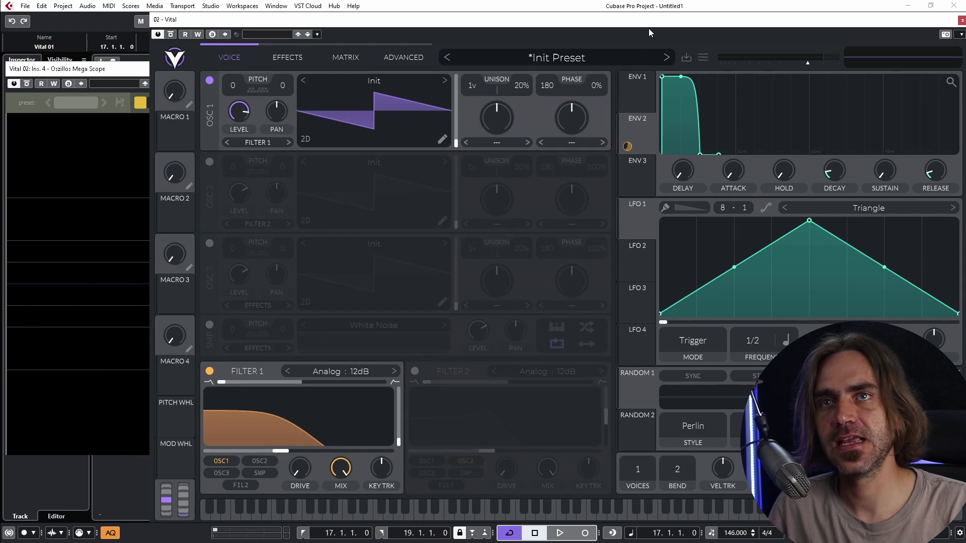
pyautogui.moveTo(672, 21); pyautogui.dragTo(683, 22)
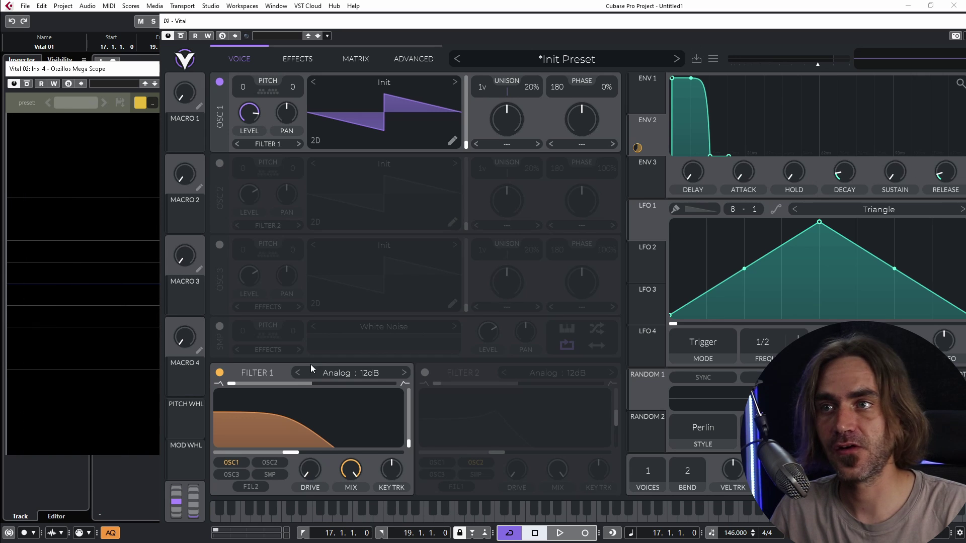
# - Play the Vital 02 part briefly while viewing its waveform in Oszillos Mega Scope
pyautogui.moveTo(289, 452)
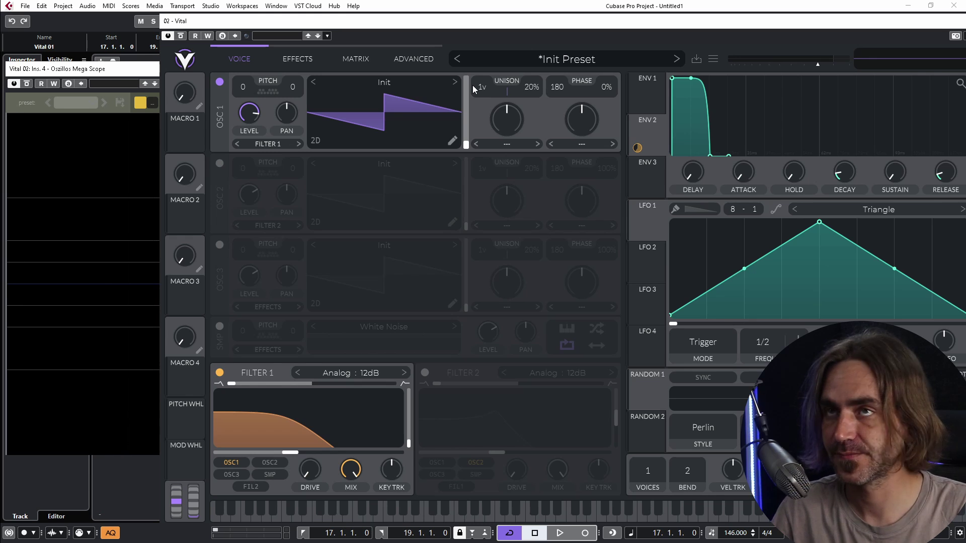
pyautogui.click(110, 69)
pyautogui.press('space')
pyautogui.press('space')
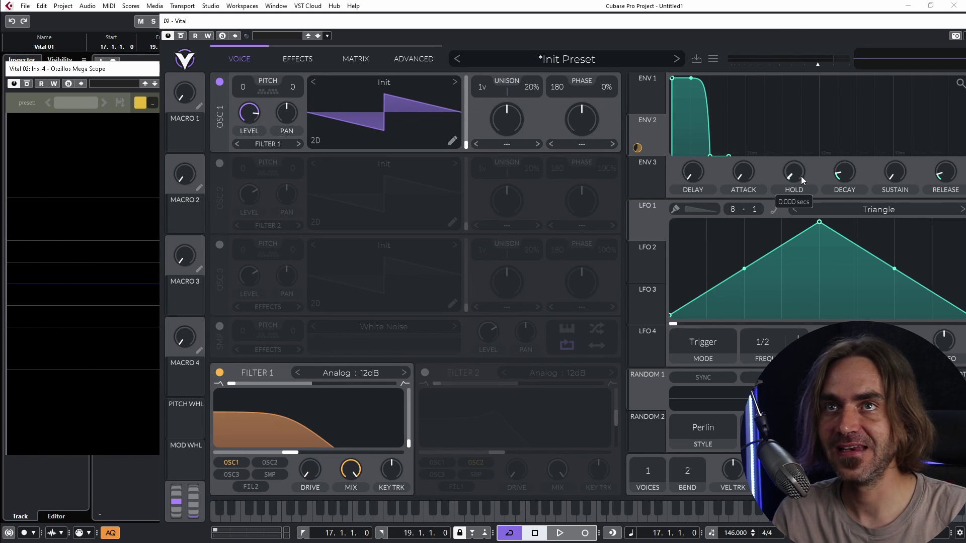
# - Bend the displayed envelope's decay into a steep downward curve and set its hold to 0.006 secs
pyautogui.moveTo(801, 176)
pyautogui.mouseDown()
pyautogui.moveTo(808, 171)
pyautogui.moveTo(802, 174)
pyautogui.mouseUp()
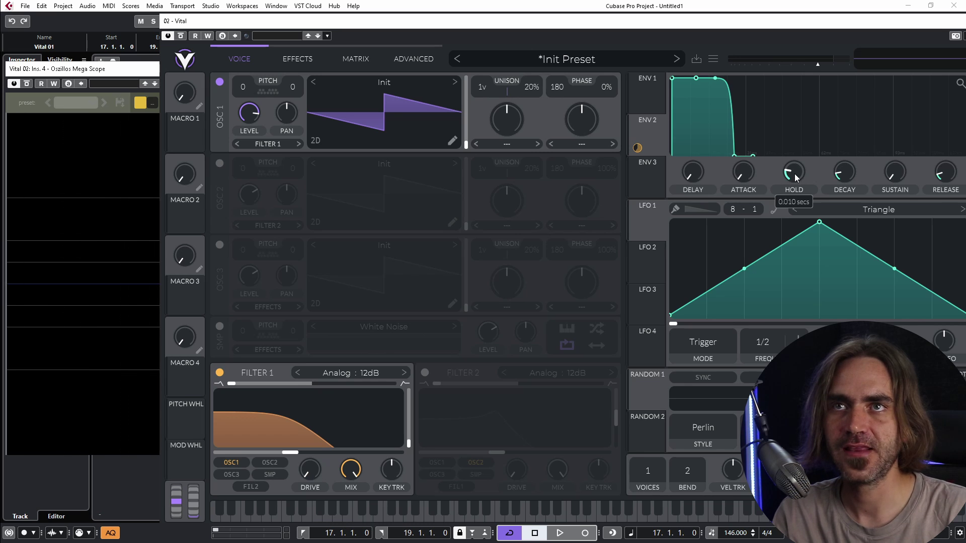
pyautogui.moveTo(795, 174); pyautogui.dragTo(789, 176)
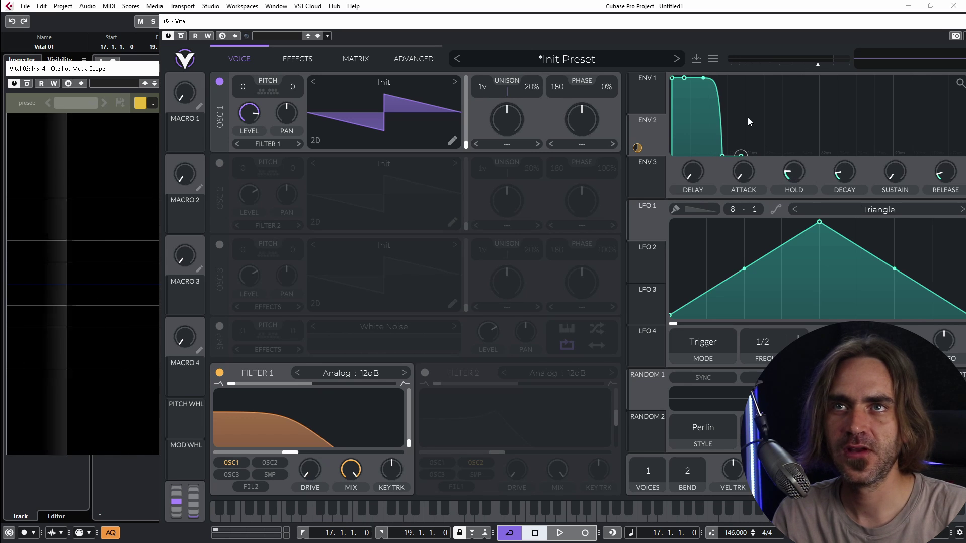
pyautogui.moveTo(702, 78); pyautogui.dragTo(704, 154)
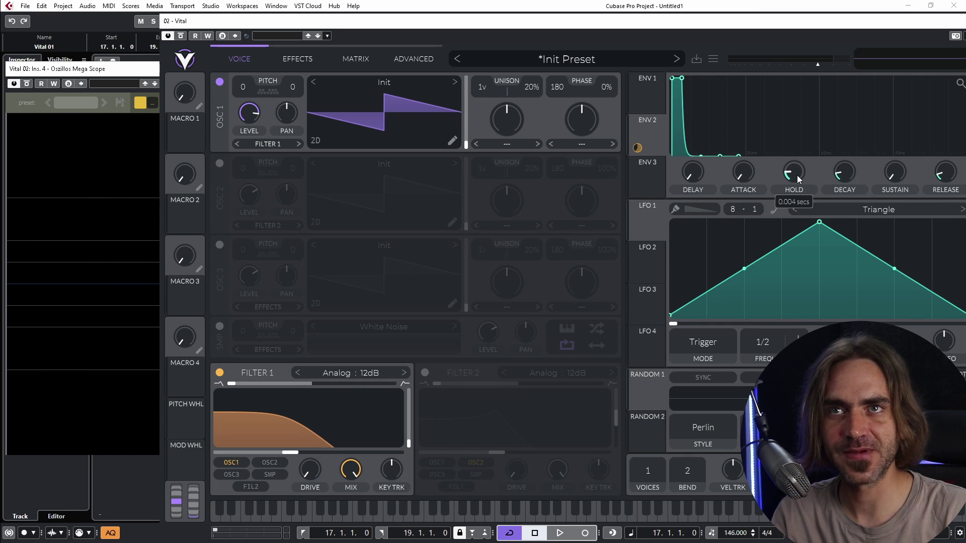
pyautogui.moveTo(799, 176); pyautogui.dragTo(798, 176)
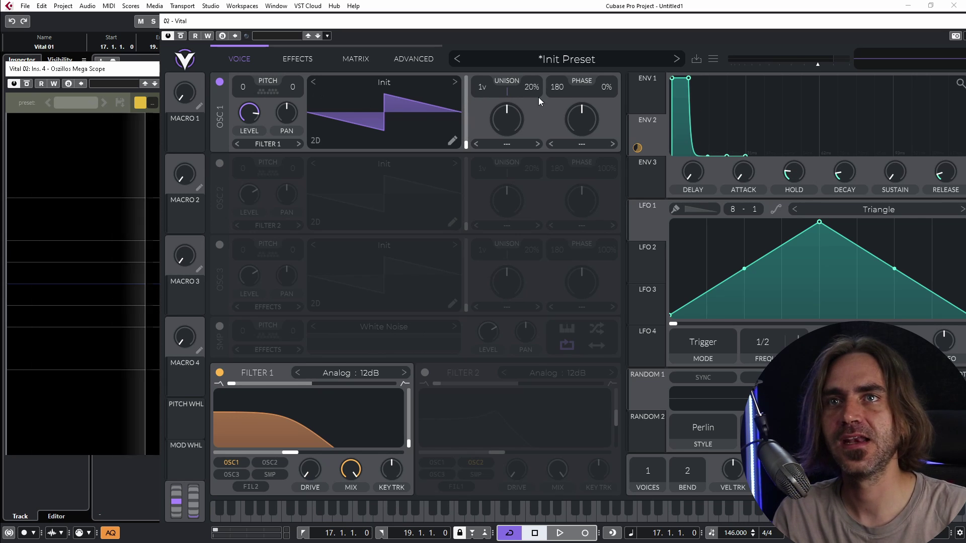
pyautogui.moveTo(802, 173); pyautogui.dragTo(800, 170)
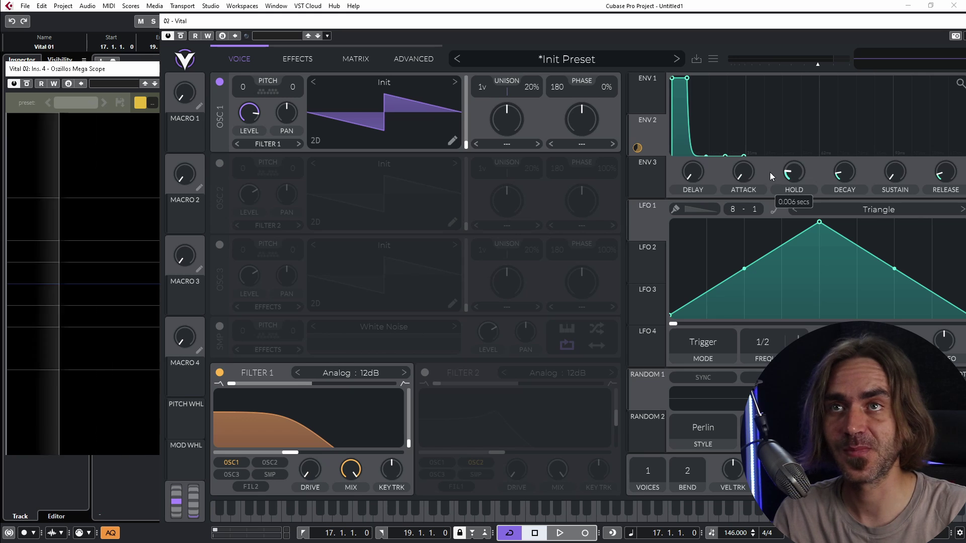
# - Set ENV 2's hold to its minimum and replace its Filter 1 cutoff modulation with modulation from LFO 1
pyautogui.click(140, 71)
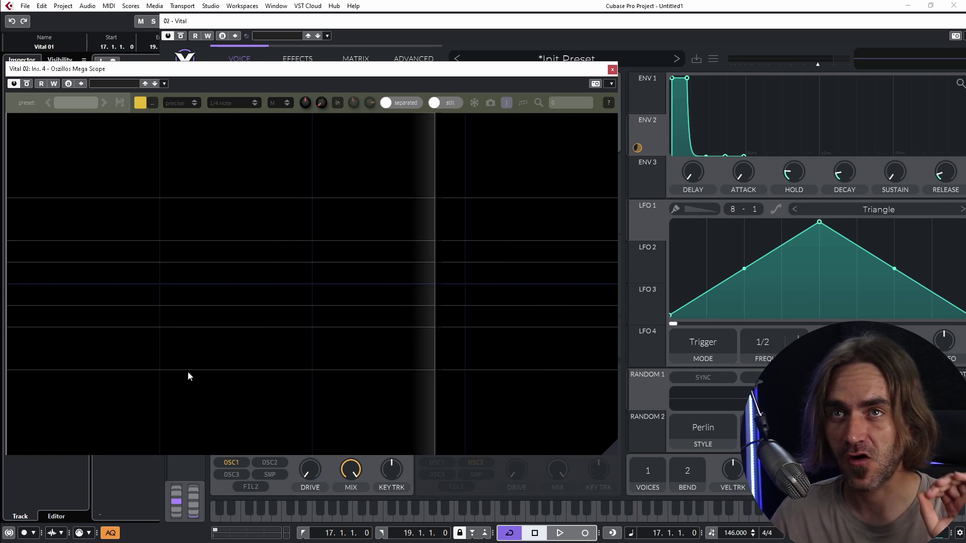
pyautogui.moveTo(793, 172); pyautogui.dragTo(790, 184)
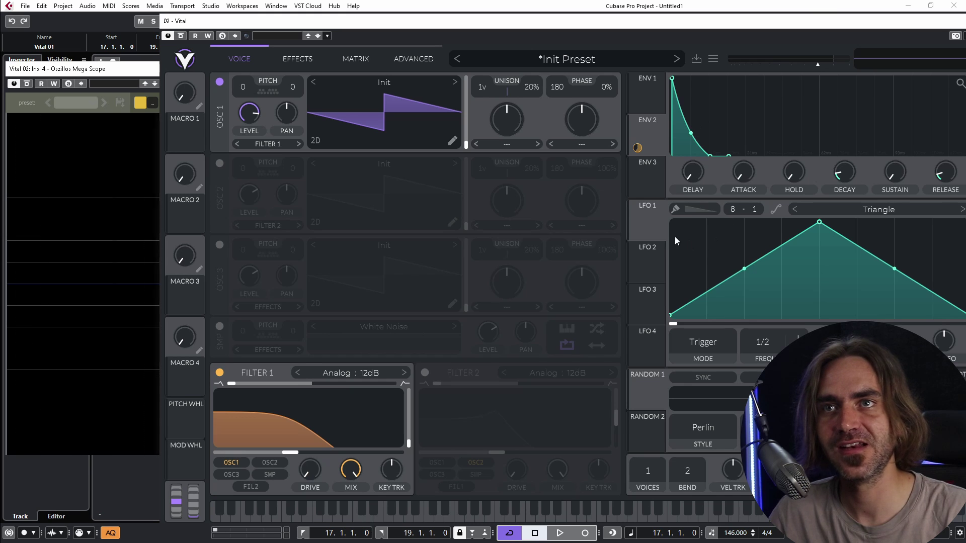
pyautogui.moveTo(636, 151)
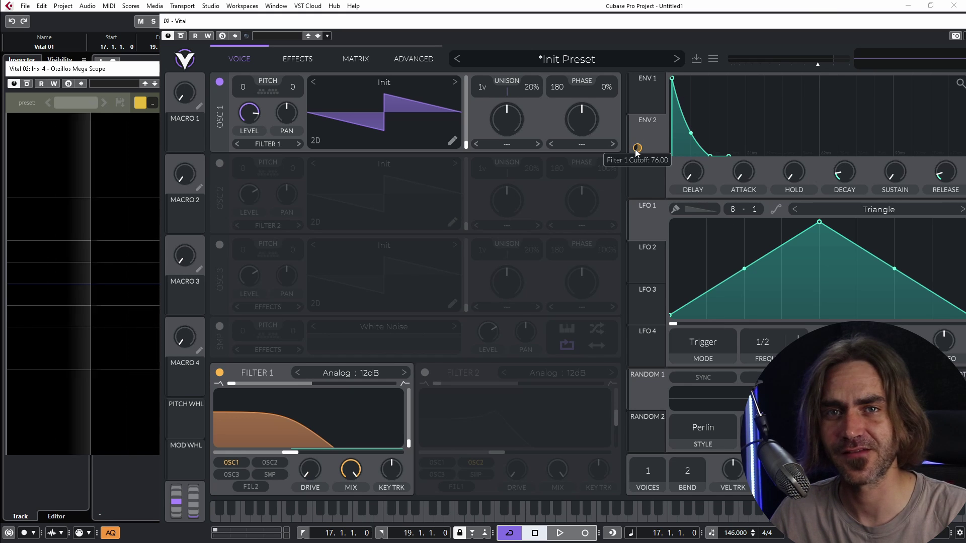
pyautogui.click(636, 151)
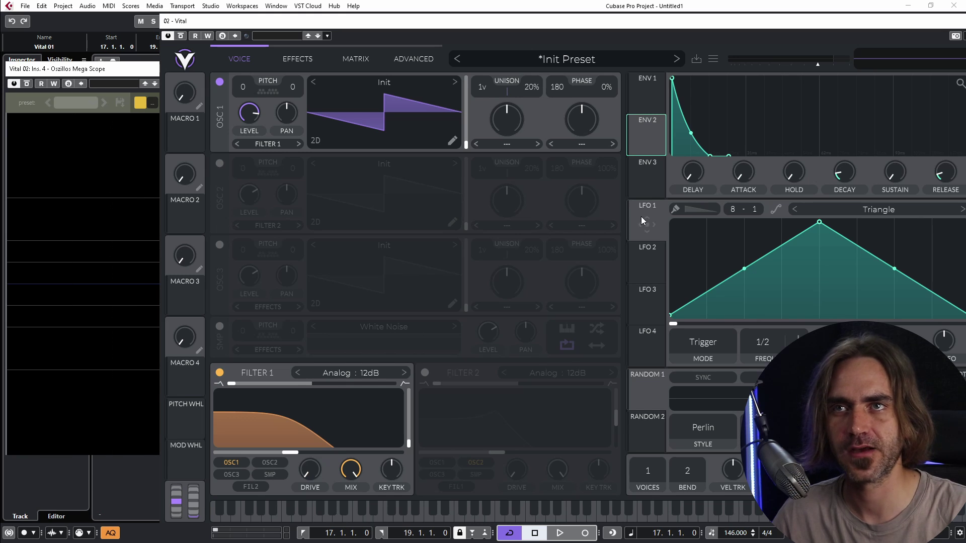
pyautogui.moveTo(644, 220); pyautogui.dragTo(294, 451)
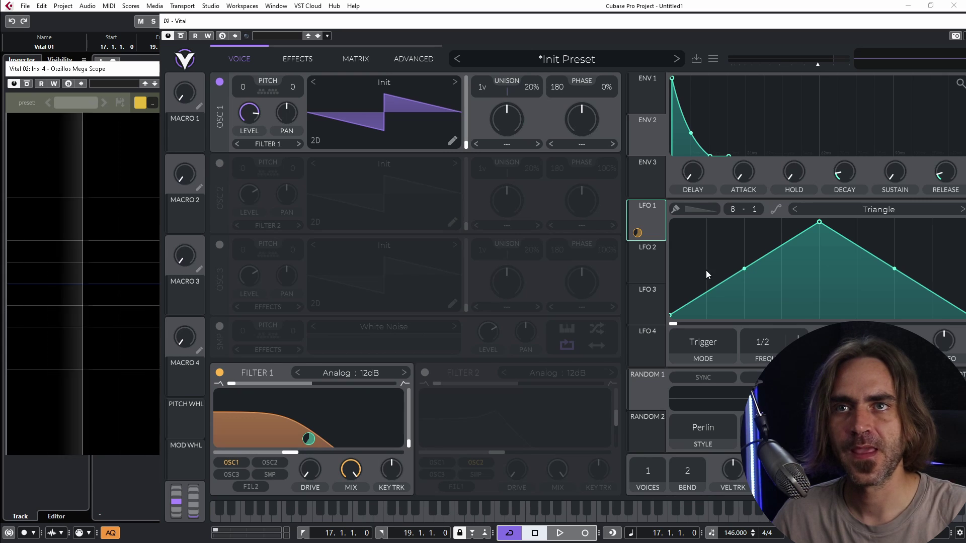
# - Reshape LFO 1 into a steep falling curve and set it to Envelope mode with a frequency of 0.243 secs
pyautogui.moveTo(821, 227); pyautogui.dragTo(565, 161)
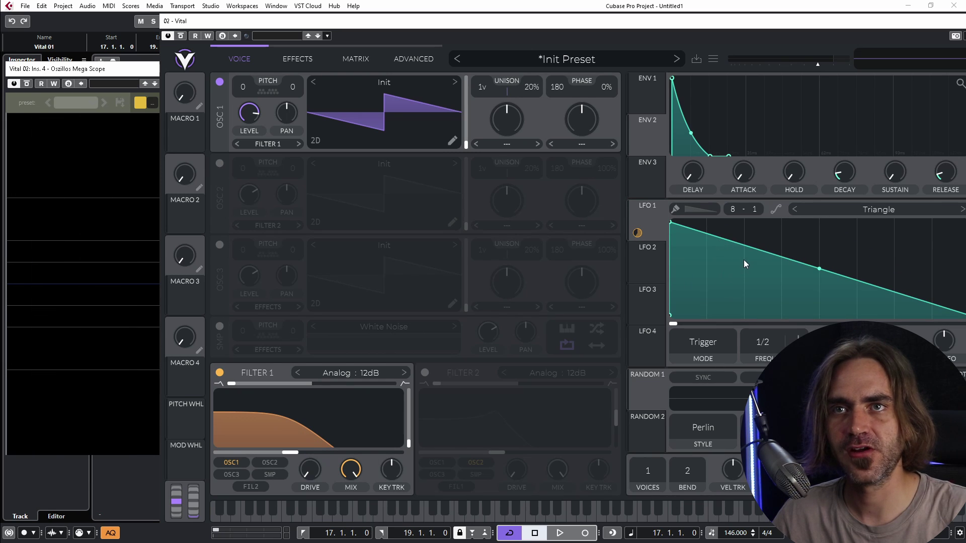
pyautogui.moveTo(819, 269); pyautogui.dragTo(817, 312)
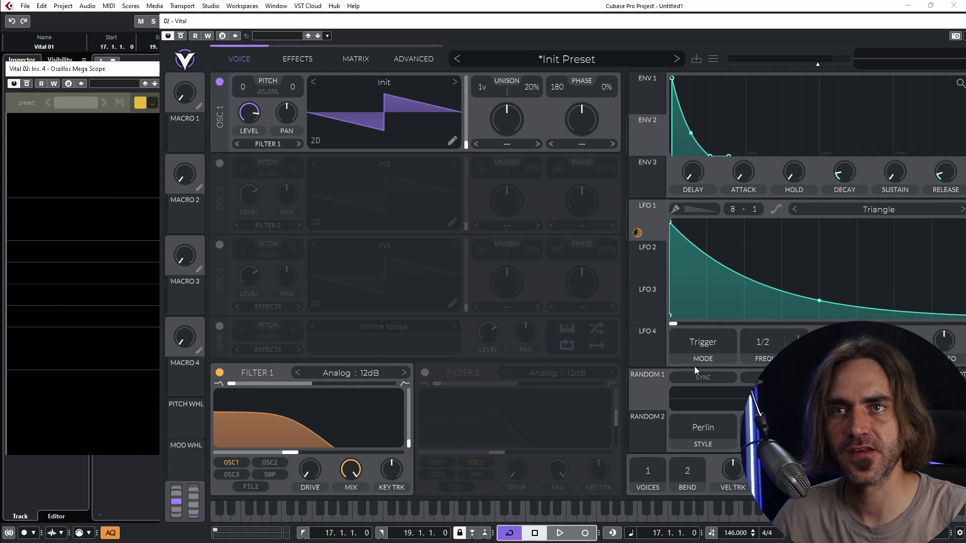
pyautogui.click(798, 342)
pyautogui.click(805, 364)
pyautogui.moveTo(765, 343); pyautogui.dragTo(754, 267)
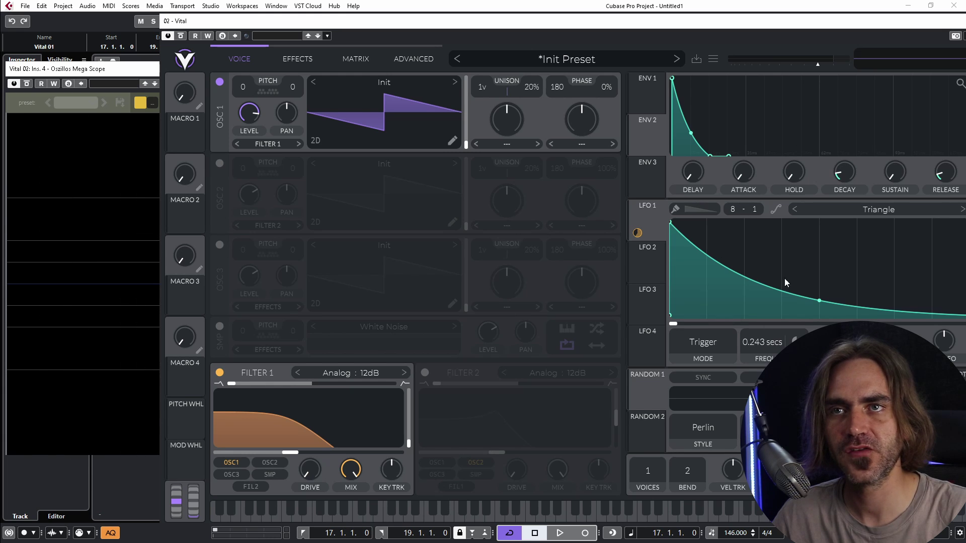
pyautogui.click(703, 342)
pyautogui.click(688, 404)
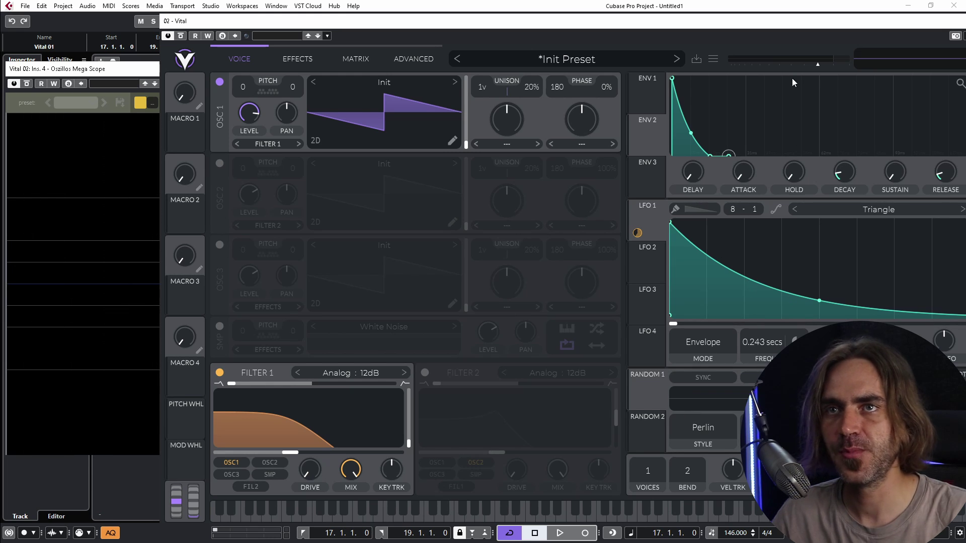
# - Reshape LFO 1 with a flat hold, a bulging drop and a shallow tail, and set its frequency to 0.015 secs
pyautogui.moveTo(732, 249); pyautogui.dragTo(758, 270)
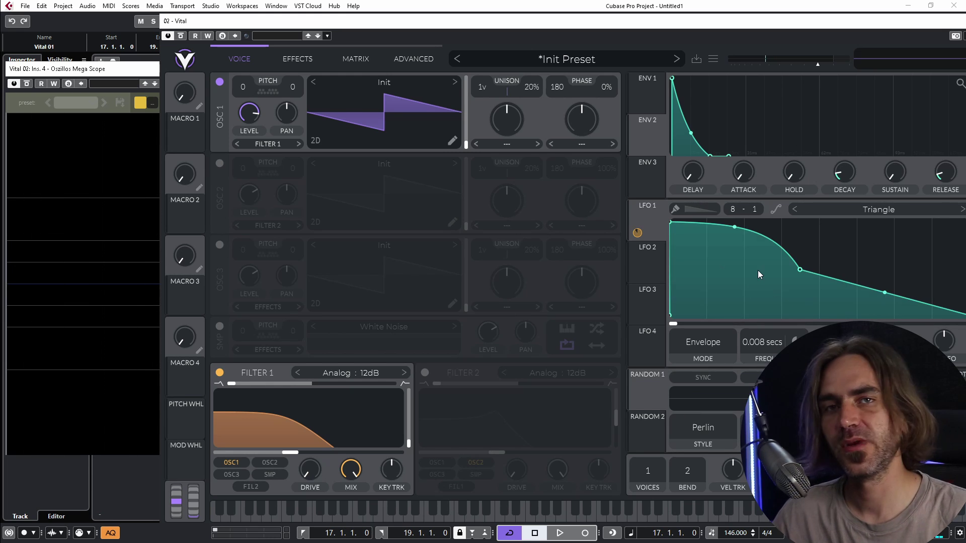
pyautogui.doubleClick(750, 234)
pyautogui.moveTo(750, 233); pyautogui.dragTo(744, 194)
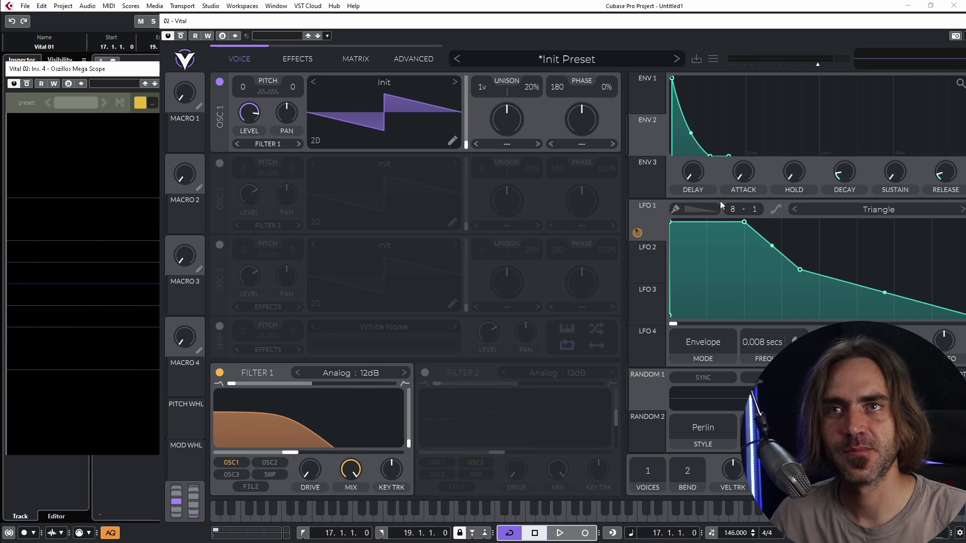
pyautogui.moveTo(799, 270); pyautogui.dragTo(811, 289)
pyautogui.moveTo(778, 256); pyautogui.dragTo(785, 250)
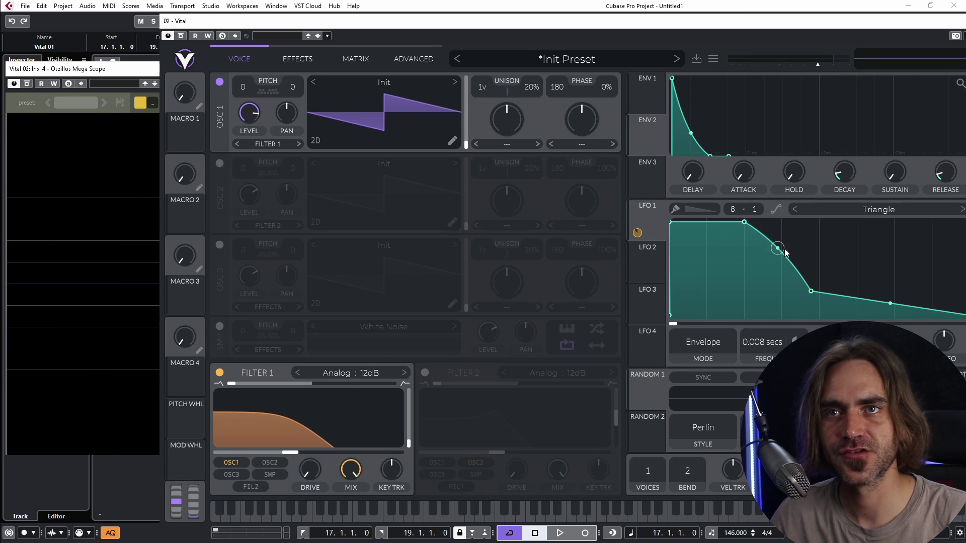
pyautogui.scroll(2, 766, 340)
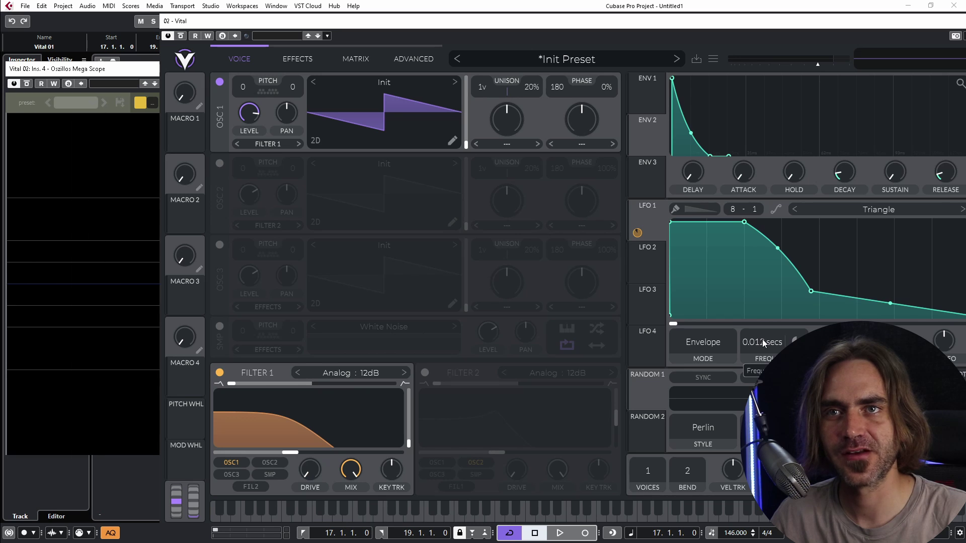
pyautogui.scroll(2, 762, 342)
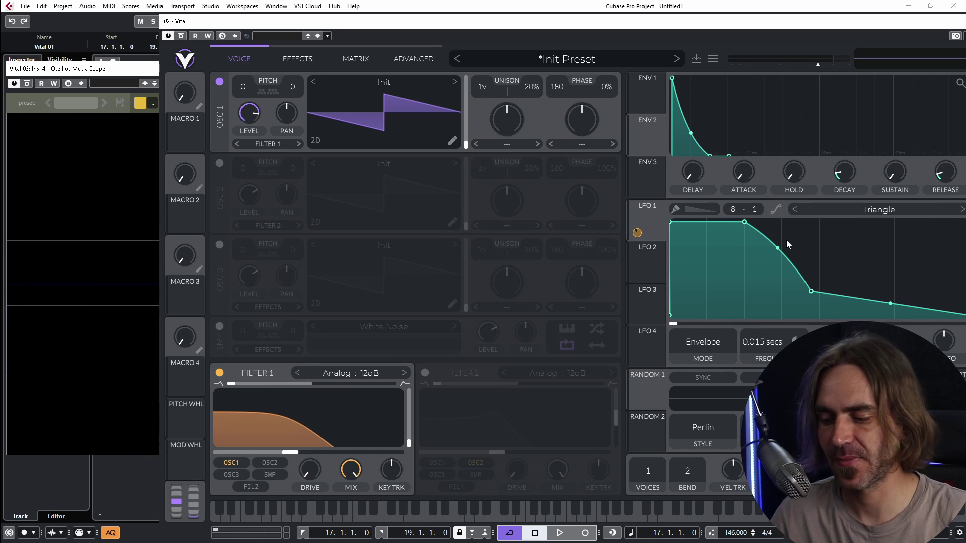
# - Play the Vital 02 part while examining the attack in Oszillos Mega Scope, with the scope moved into full view
pyautogui.press('space')
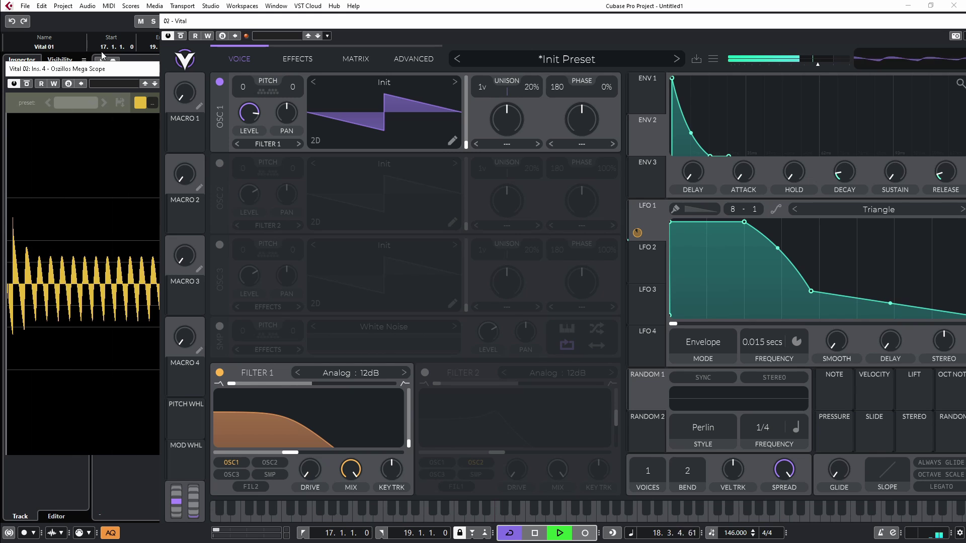
pyautogui.moveTo(102, 69); pyautogui.dragTo(260, 68)
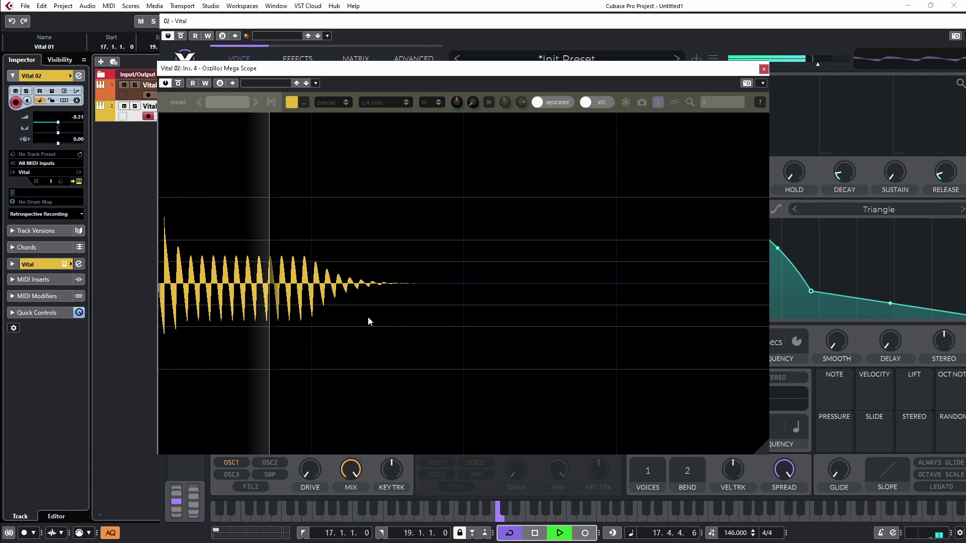
pyautogui.press('space')
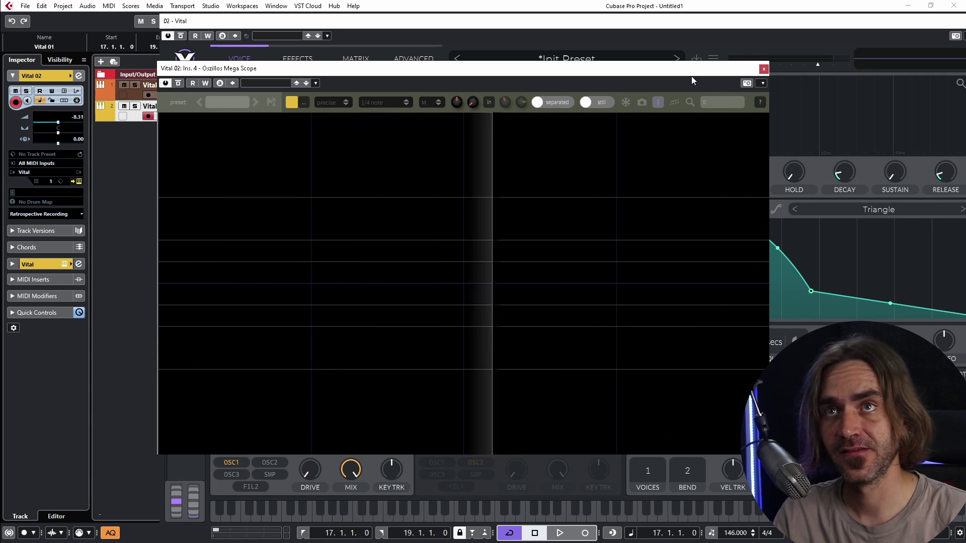
pyautogui.moveTo(691, 76); pyautogui.dragTo(539, 111)
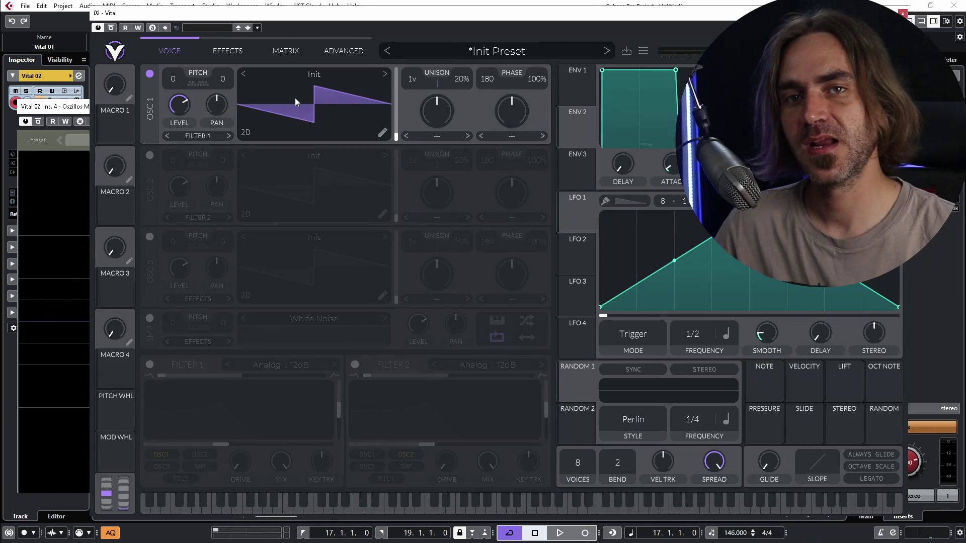
# - Add a phaser to the init patch with its frequency set to Freeze and its offset to 0.000
pyautogui.click(231, 51)
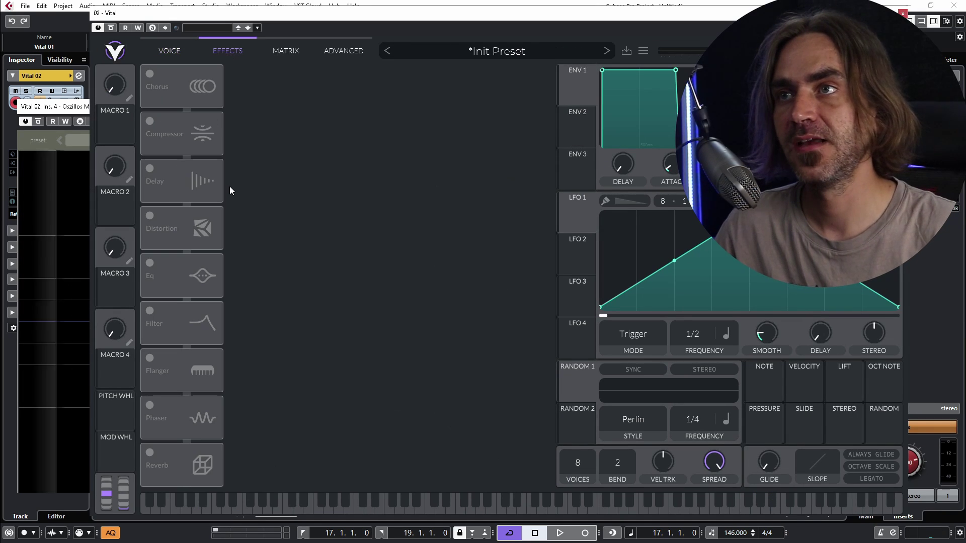
pyautogui.click(153, 407)
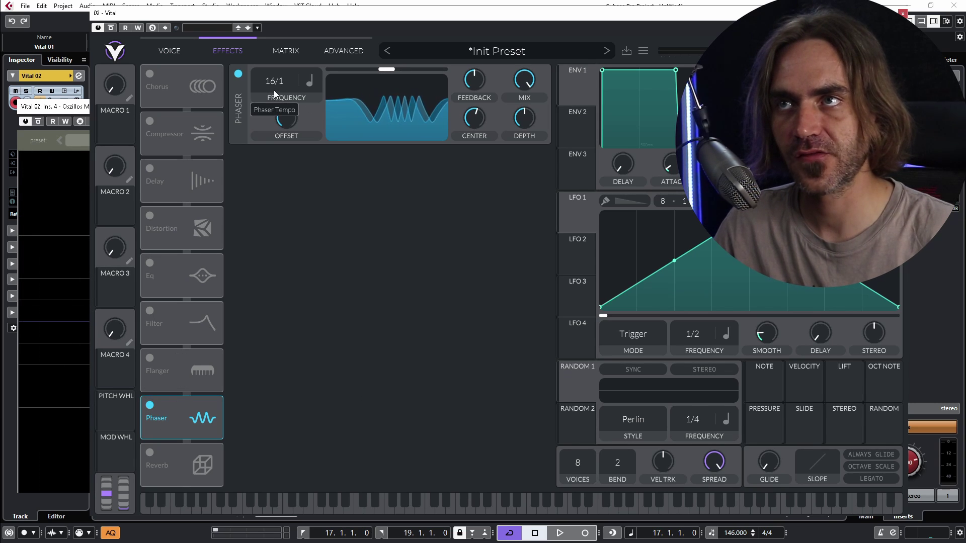
pyautogui.moveTo(274, 90); pyautogui.dragTo(261, 326)
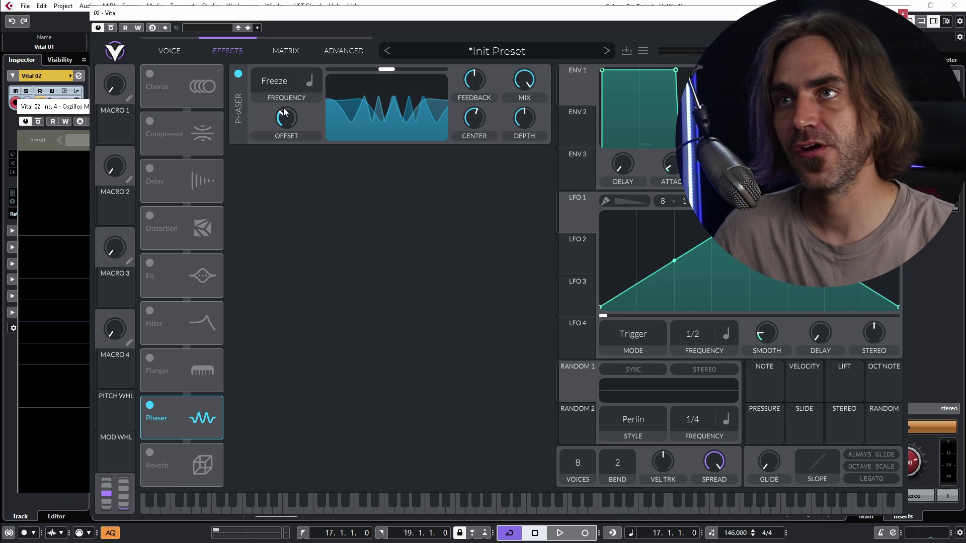
pyautogui.moveTo(283, 111); pyautogui.dragTo(270, 165)
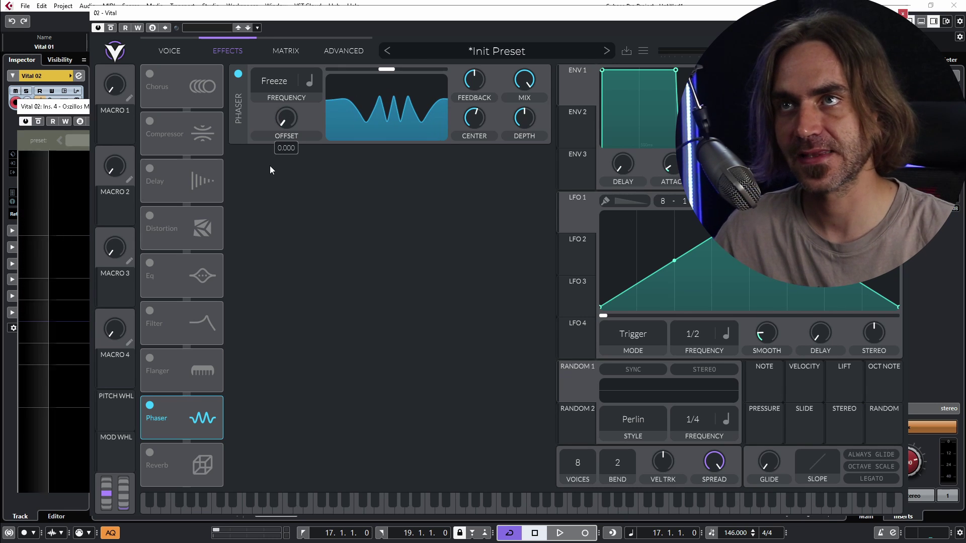
# - Lower the phaser's center, modulate it with the per-note RANDOM source, and raise the feedback to 87%
pyautogui.moveTo(485, 135); pyautogui.dragTo(466, 141)
pyautogui.moveTo(587, 371); pyautogui.dragTo(474, 121)
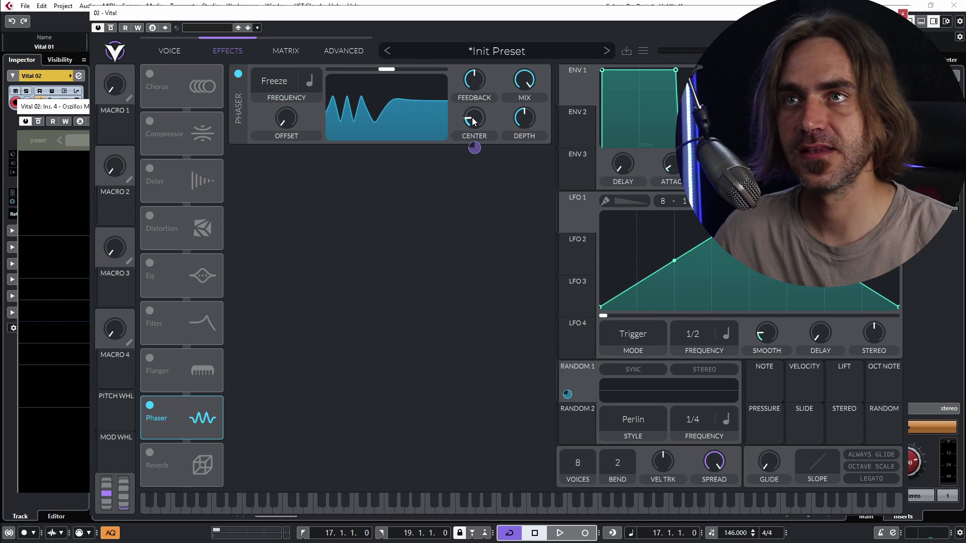
pyautogui.moveTo(471, 123)
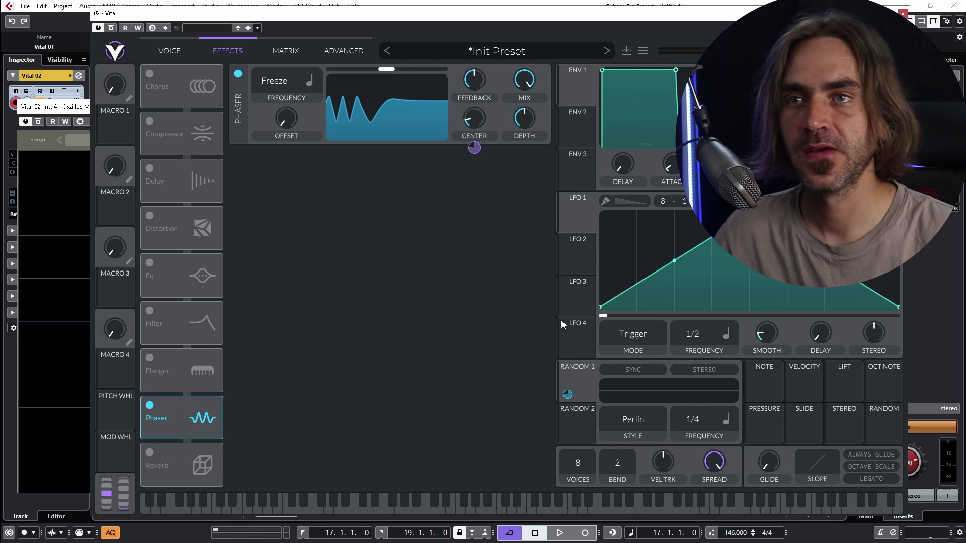
pyautogui.moveTo(567, 394); pyautogui.dragTo(467, 125)
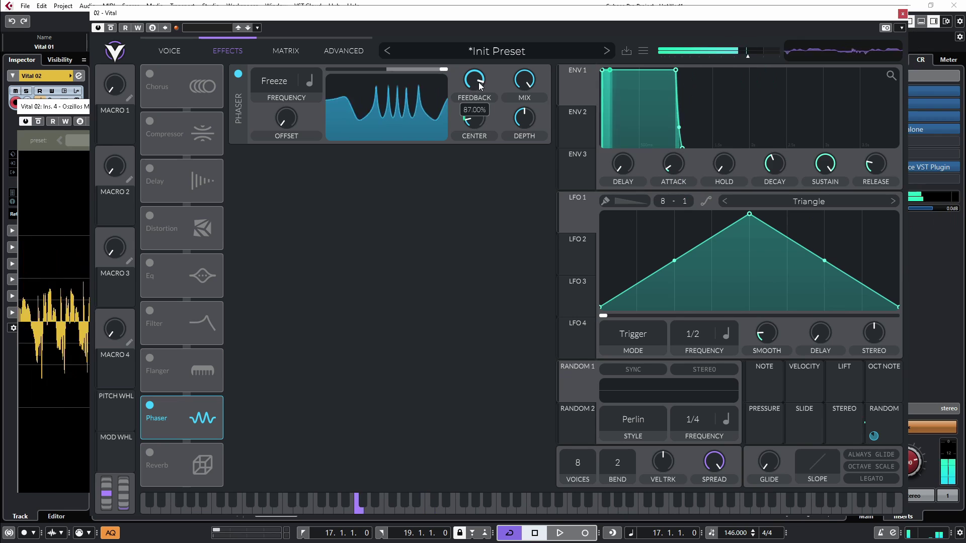
# - Set the patch to 1 voice with a 0.002 secs glide, and add a Ping Pong delay placed after the phaser
pyautogui.click(170, 50)
pyautogui.click(228, 50)
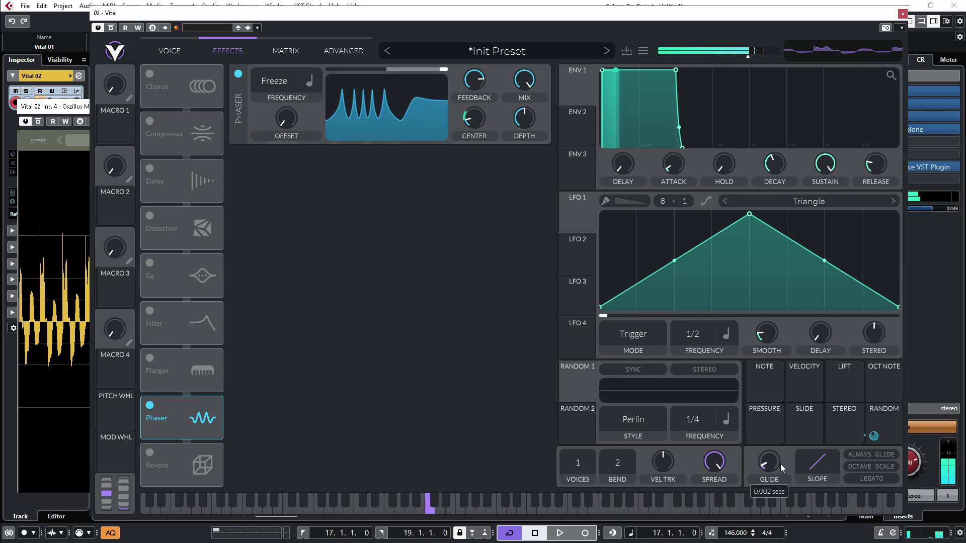
pyautogui.click(150, 168)
pyautogui.moveTo(181, 181); pyautogui.dragTo(182, 276)
pyautogui.click(299, 201)
pyautogui.click(352, 209)
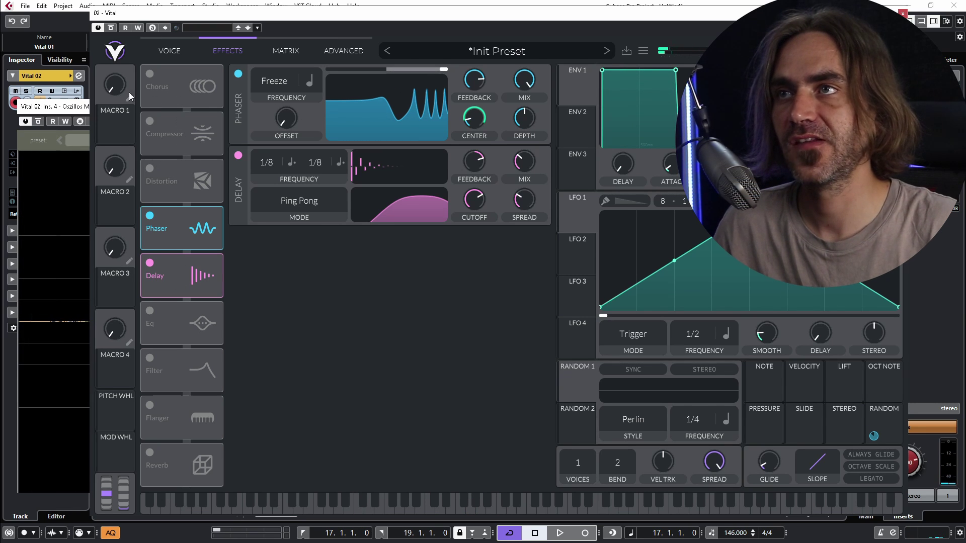
# - Add a chorus with its frequency set to Freeze and a flanger directly after it with its frequency lowered
pyautogui.click(149, 73)
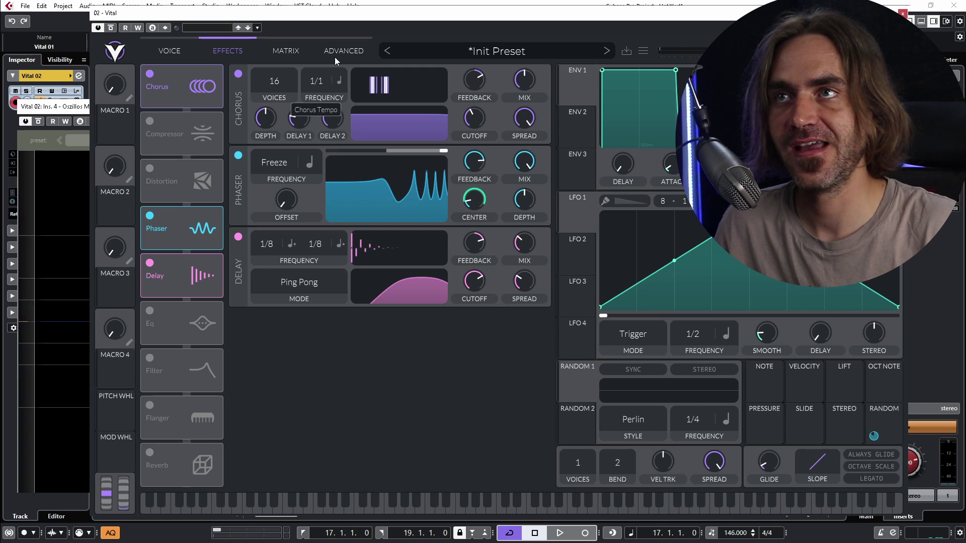
pyautogui.moveTo(336, 61); pyautogui.dragTo(267, 345)
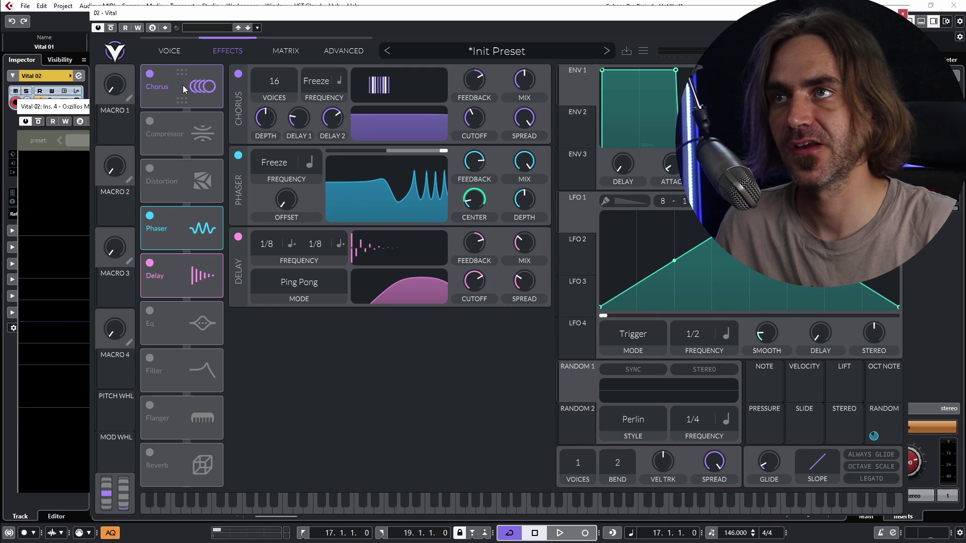
pyautogui.click(150, 405)
pyautogui.moveTo(181, 410); pyautogui.dragTo(213, 147)
pyautogui.moveTo(281, 165); pyautogui.dragTo(89, 420)
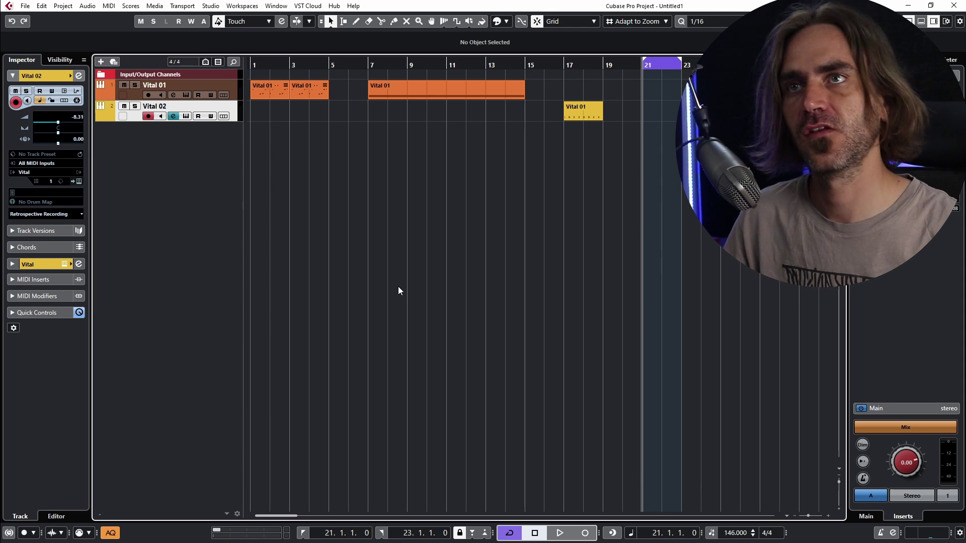
# - Zoom the arrangement in around the empty loop range at bars 21 to 23
pyautogui.scroll(5, 621, 220)
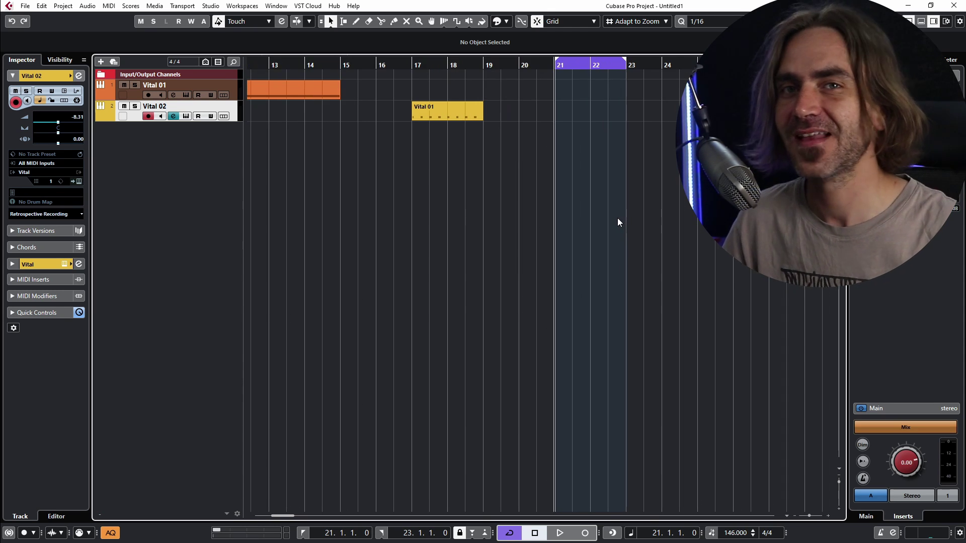
# - Create a MIDI part from bar 21 to bar 23 on the Vital 01 track and open it for editing
pyautogui.scroll(4, 618, 222)
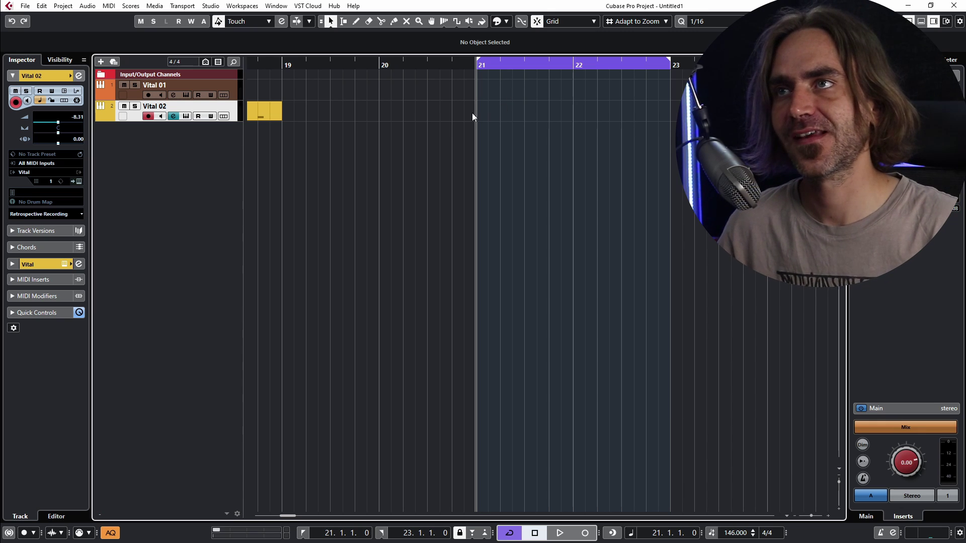
pyautogui.doubleClick(485, 92)
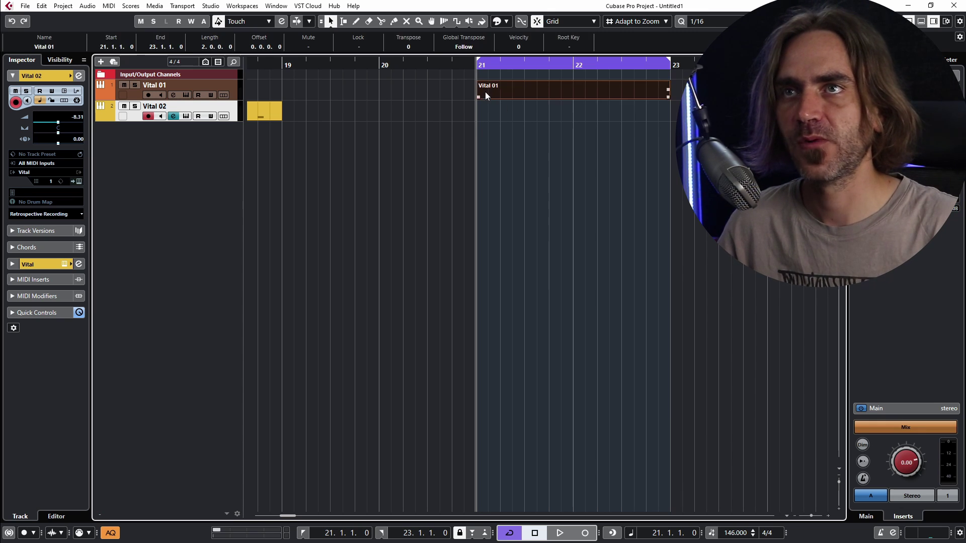
pyautogui.doubleClick(485, 91)
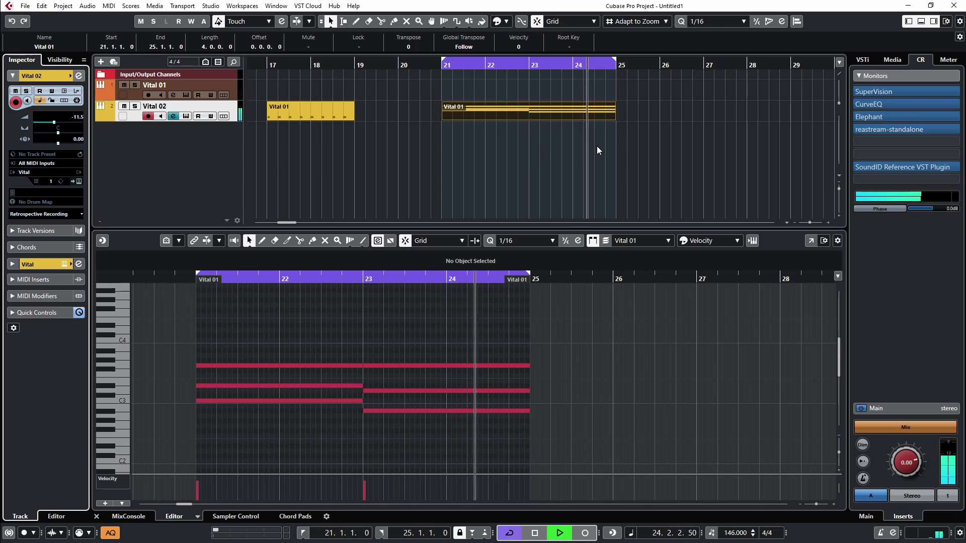
# - Stop playback and set the MIDI channel of the Vital 02 track to Any
pyautogui.click(536, 143)
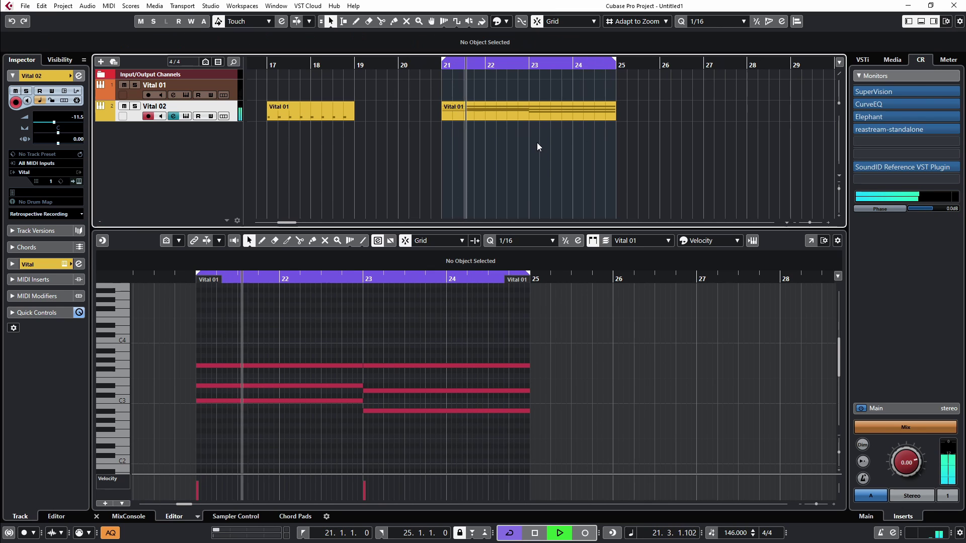
pyautogui.press('space')
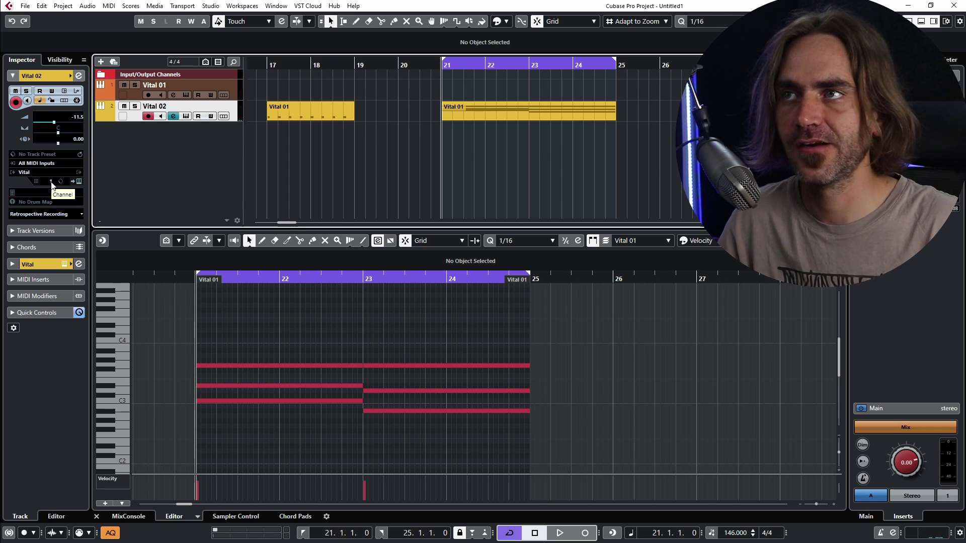
pyautogui.click(51, 182)
pyautogui.click(55, 189)
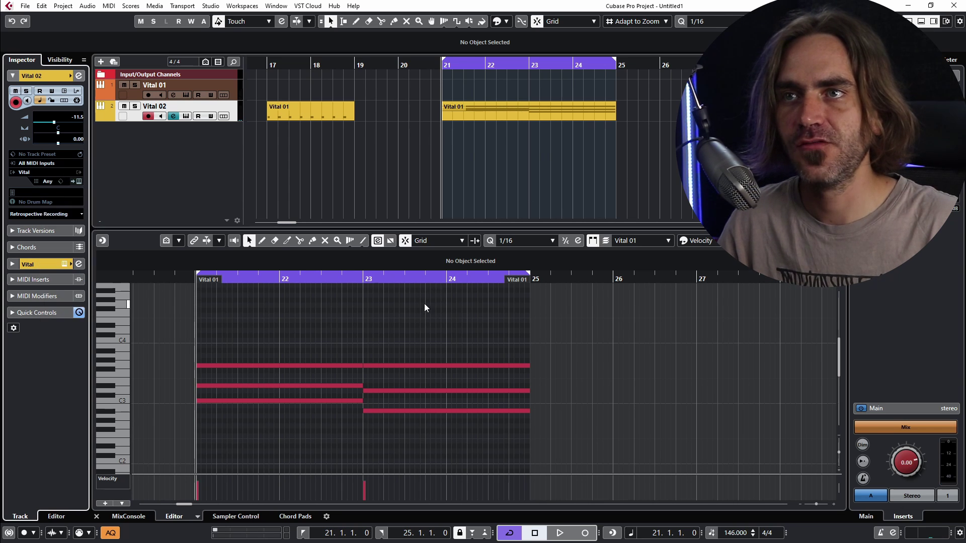
# - Assign the notes of the two chords to separate MIDI channels, using channel 3 for the G3 at bar 21
pyautogui.click(304, 359)
pyautogui.click(282, 386)
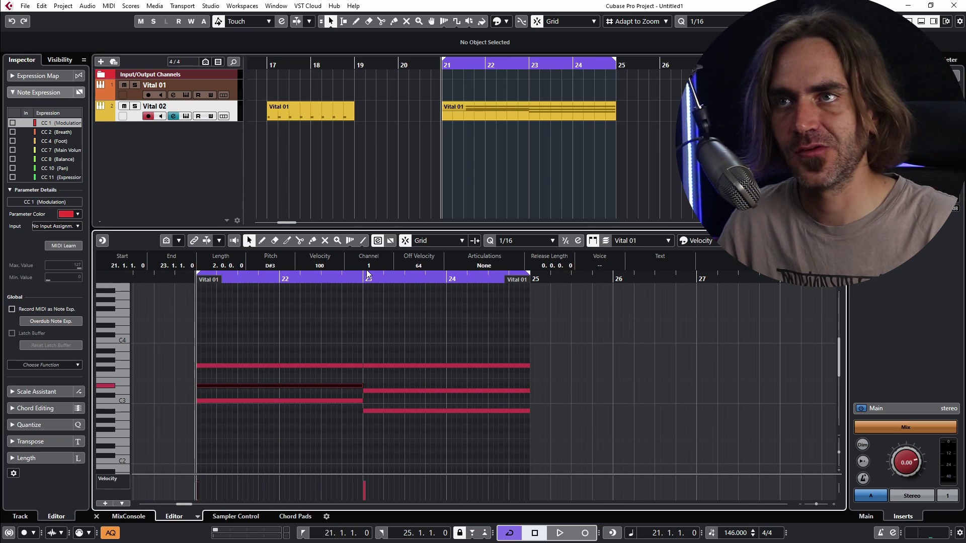
pyautogui.click(278, 349)
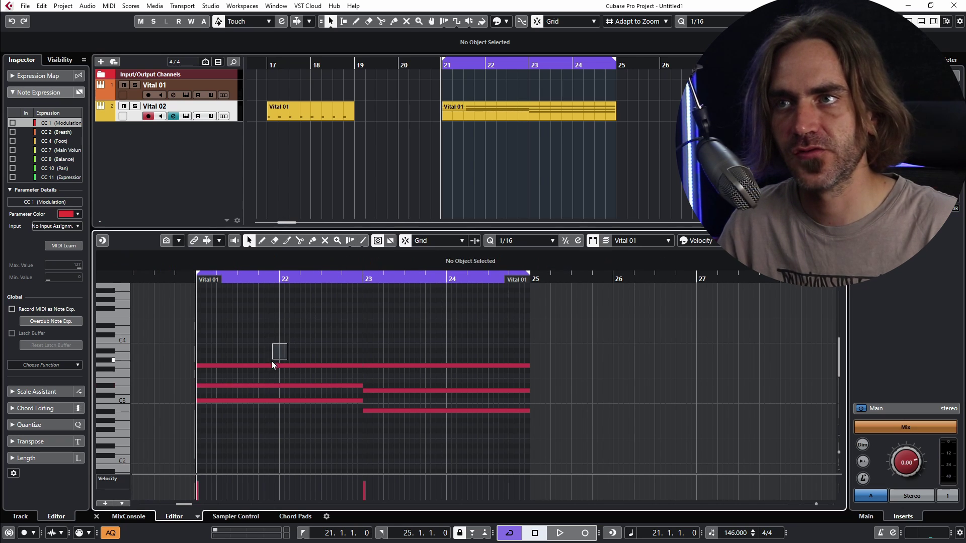
pyautogui.click(278, 366)
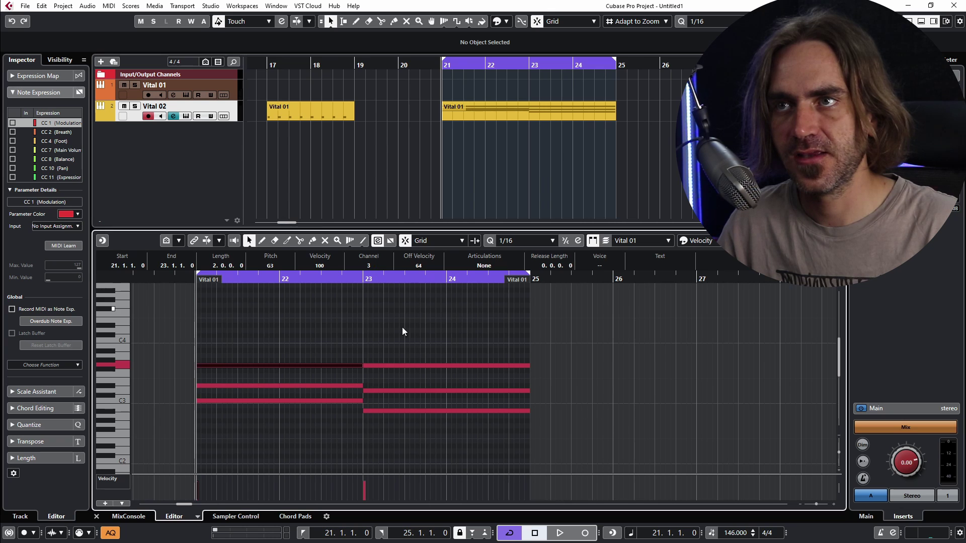
pyautogui.press('Right')
pyautogui.press('Up')
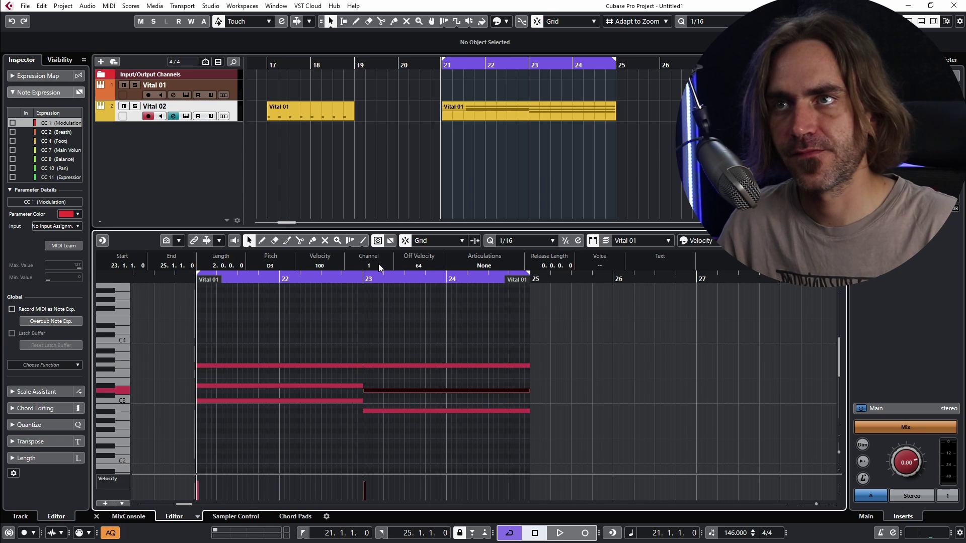
pyautogui.press('Up')
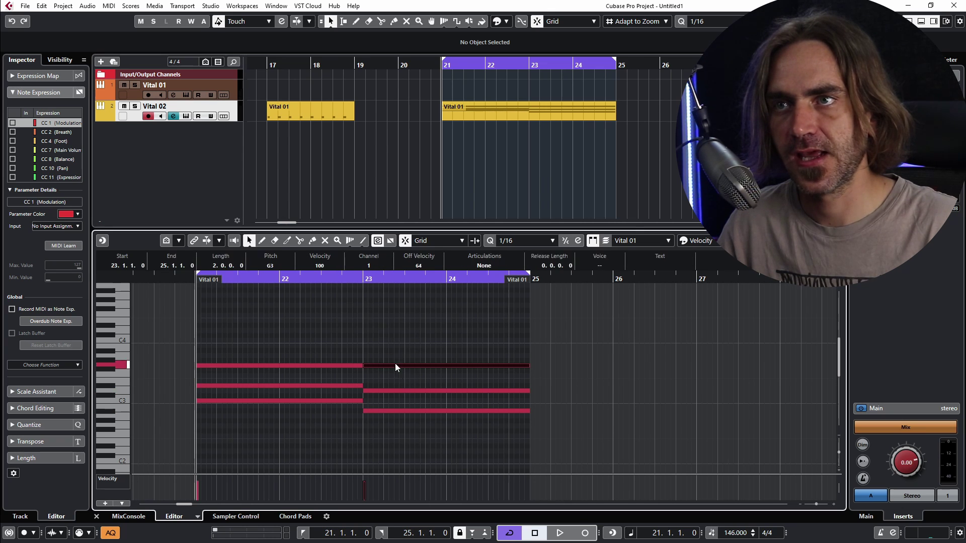
pyautogui.press('Return')
# - Open the Vital instrument of the Vital 02 track and enable MPE in its advanced settings
pyautogui.click(77, 182)
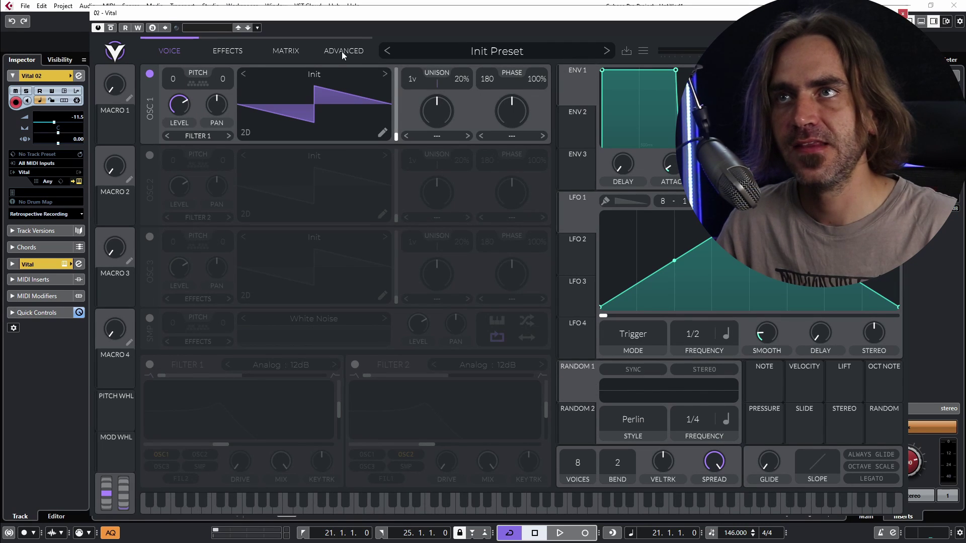
pyautogui.click(342, 51)
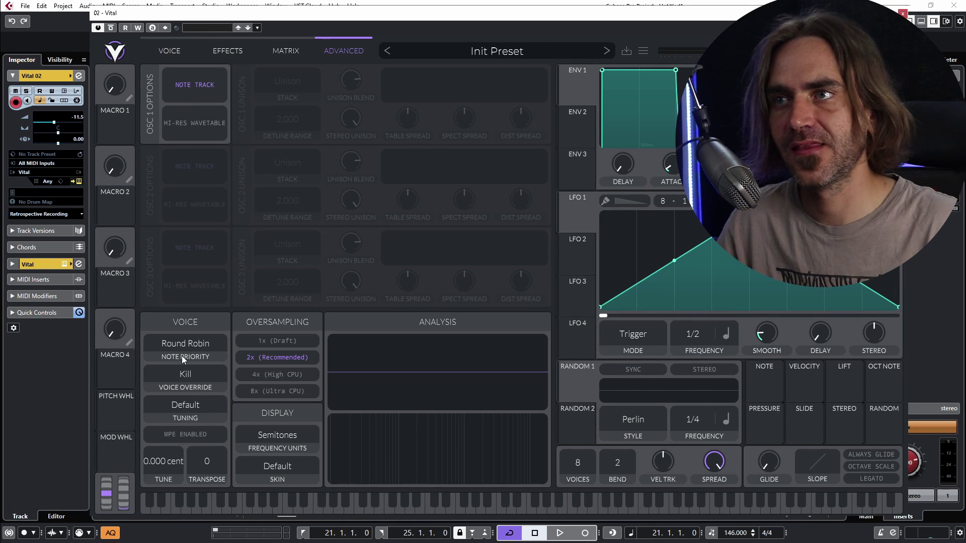
pyautogui.click(179, 436)
# - Enable Filter 1 with a lowered cutoff on the voice page and modulate that cutoff with Pressure
pyautogui.click(169, 52)
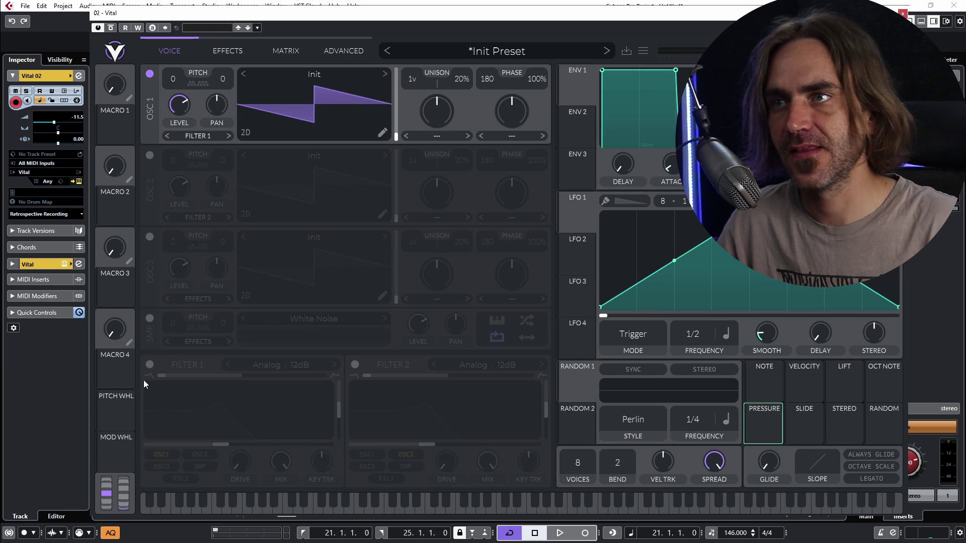
pyautogui.click(150, 365)
pyautogui.moveTo(340, 418); pyautogui.dragTo(324, 443)
pyautogui.moveTo(216, 447); pyautogui.dragTo(164, 446)
pyautogui.moveTo(763, 427); pyautogui.dragTo(169, 443)
# - Move the Vital window out of the way and activate Poly Pressure as the note expression for the chord part at bar 21
pyautogui.moveTo(472, 12); pyautogui.dragTo(796, 10)
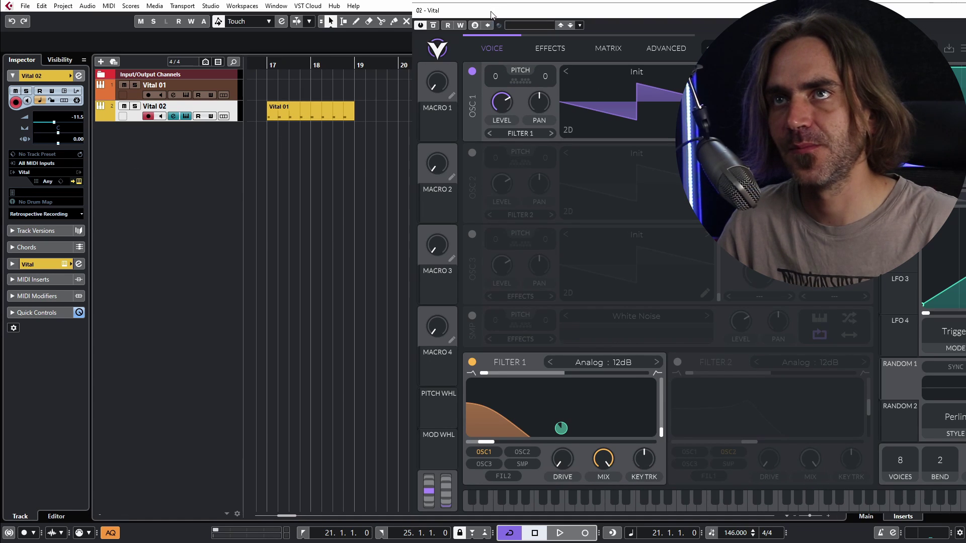
pyautogui.moveTo(500, 4); pyautogui.dragTo(297, 280)
pyautogui.doubleClick(528, 114)
pyautogui.scroll(-1, 63, 153)
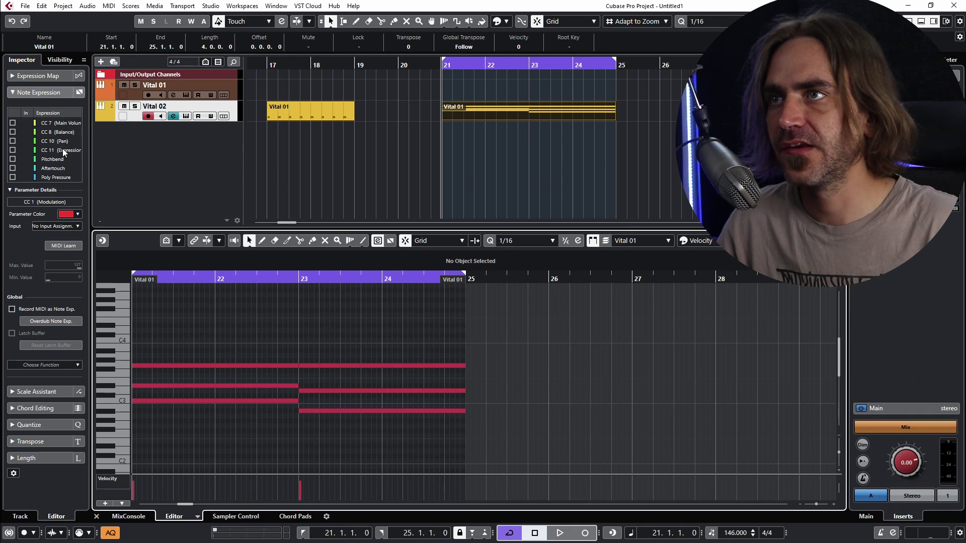
pyautogui.click(13, 178)
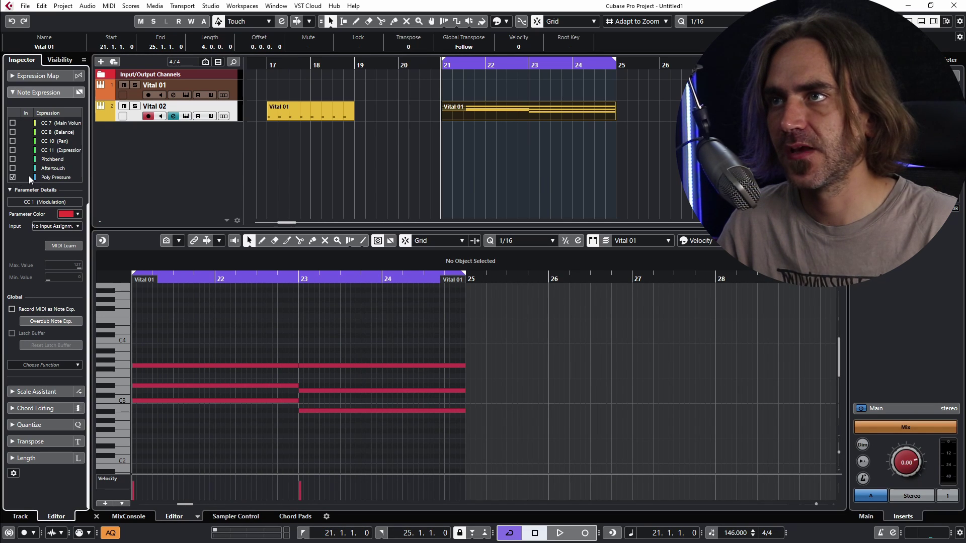
pyautogui.click(42, 178)
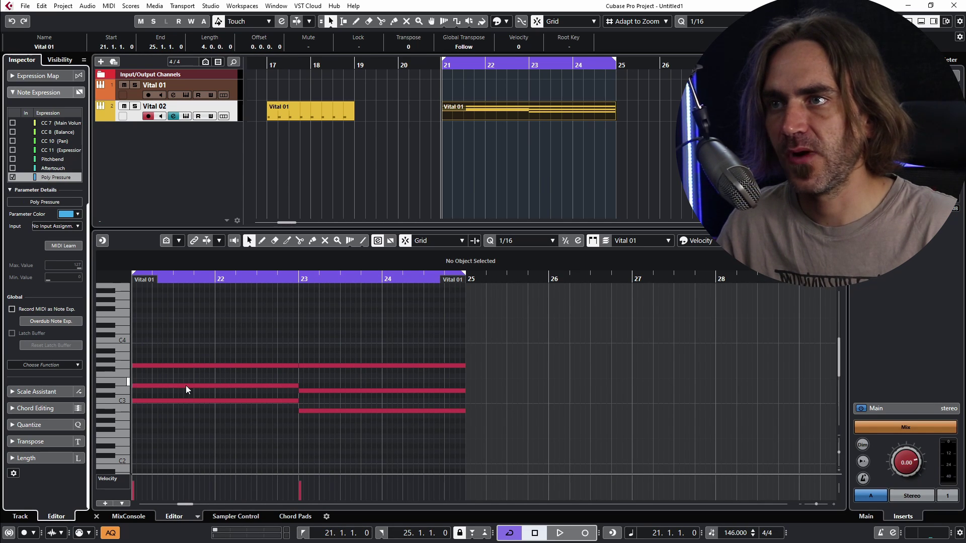
# - Draw a Poly Pressure curve in the note expression of the C3 note at bar 21
pyautogui.doubleClick(174, 401)
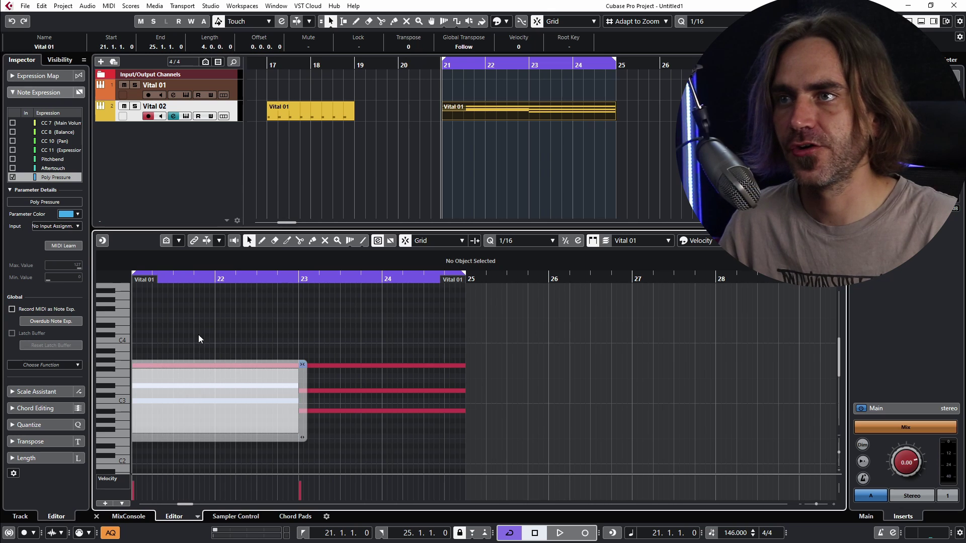
pyautogui.press('h')
pyautogui.press('h')
pyautogui.press('h')
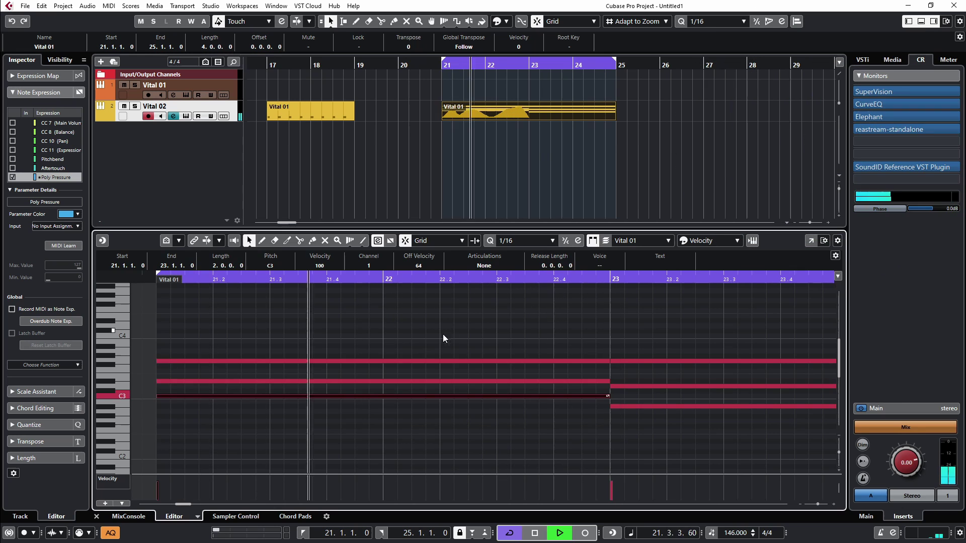
# - Draw Poly Pressure curves for the remaining chord notes, including those starting at bar 23
pyautogui.doubleClick(556, 395)
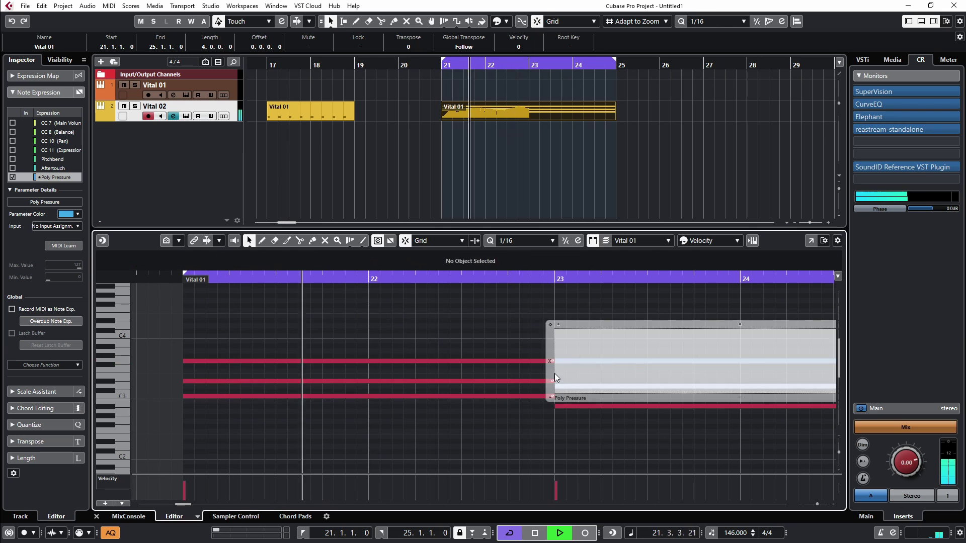
pyautogui.click(696, 361)
pyautogui.doubleClick(694, 361)
pyautogui.doubleClick(355, 406)
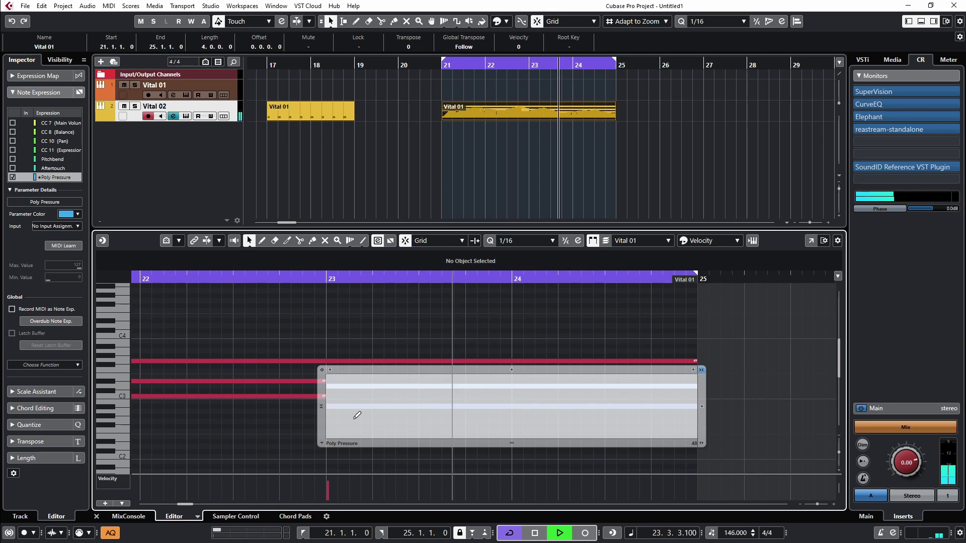
pyautogui.press('Escape')
pyautogui.doubleClick(352, 406)
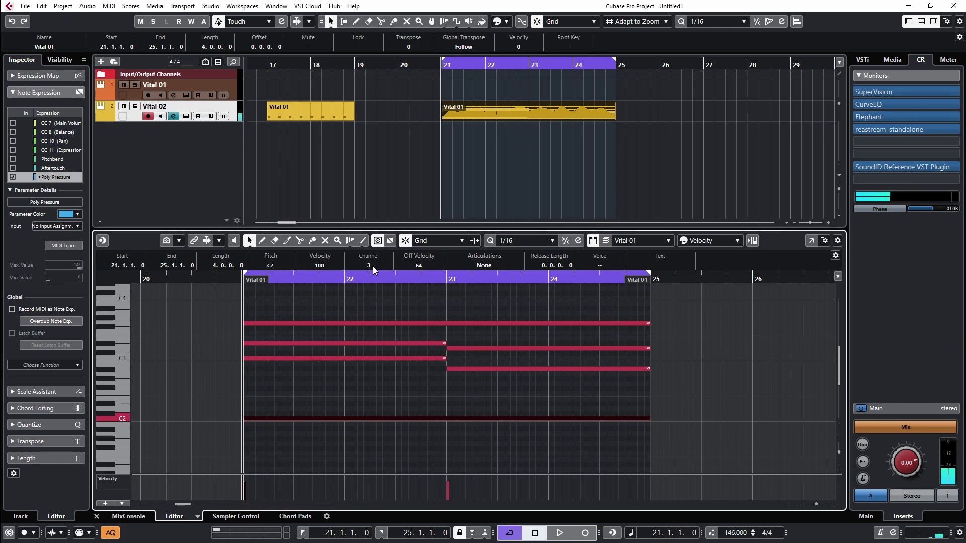
# - Give the C2 bass note channel 6 and a Poly Pressure curve, and transpose its half from bar 23 to G2 on channel 7
pyautogui.moveTo(249, 447); pyautogui.dragTo(675, 451)
pyautogui.press('Escape')
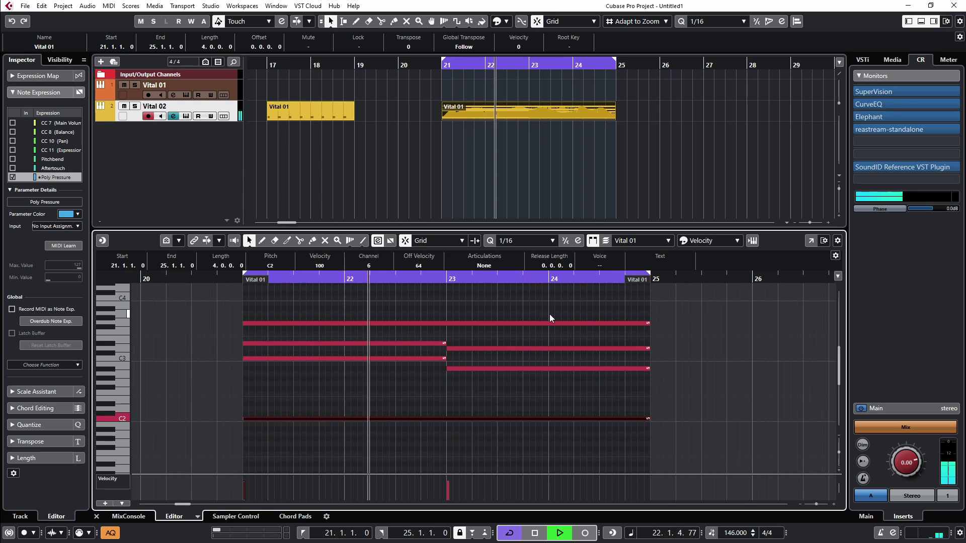
pyautogui.press('space')
pyautogui.press('Down')
pyautogui.press('Down')
pyautogui.press('Down')
pyautogui.press('Down')
pyautogui.press('Down')
pyautogui.press('space')
pyautogui.hotkey('shift', 'Up')
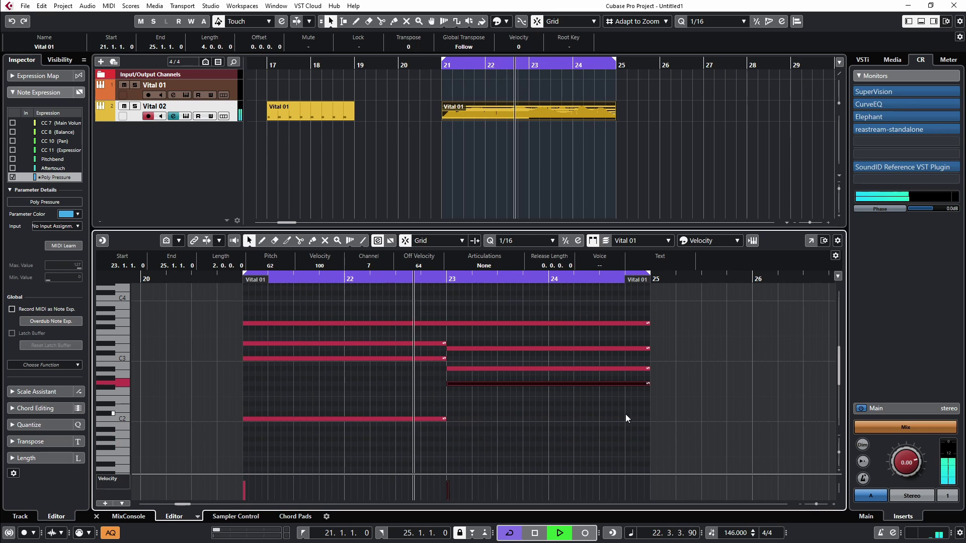
# - Close the key editor, reopen Vital and set oscillator 1's unison to 14 voices at 4% detune
pyautogui.click(97, 516)
pyautogui.click(186, 116)
pyautogui.click(185, 54)
pyautogui.click(126, 54)
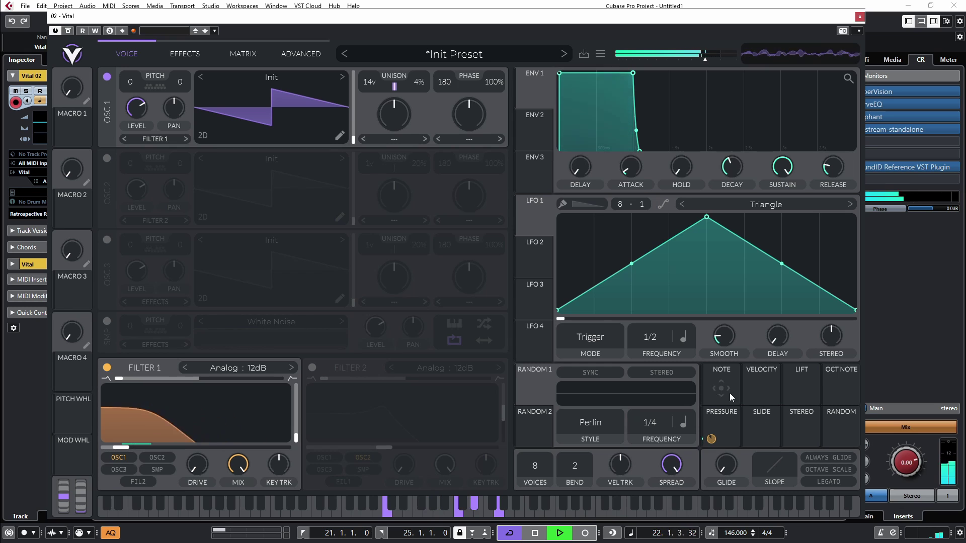
# - Assign LFO 1 to oscillator 1's fine pitch at a 1/32 rate and transpose the oscillator up 12 semitones
pyautogui.scroll(-4, 650, 337)
pyautogui.moveTo(525, 228); pyautogui.dragTo(180, 99)
pyautogui.moveTo(130, 82); pyautogui.dragTo(130, 60)
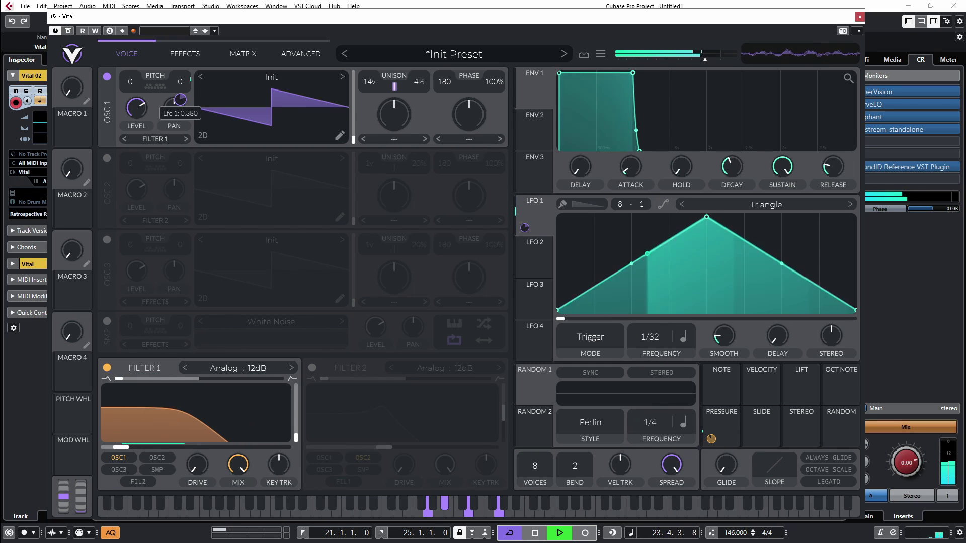
# - Set LFO 1 to a 1/16 rate with a pitch modulation amount of 0.620, and control that amount with Pressure
pyautogui.scroll(1, 649, 337)
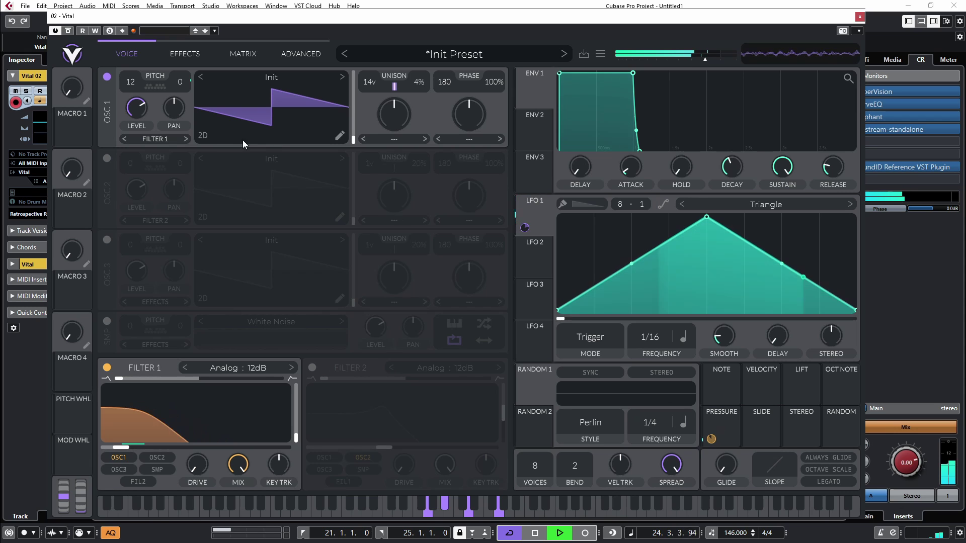
pyautogui.moveTo(179, 98); pyautogui.dragTo(179, 93)
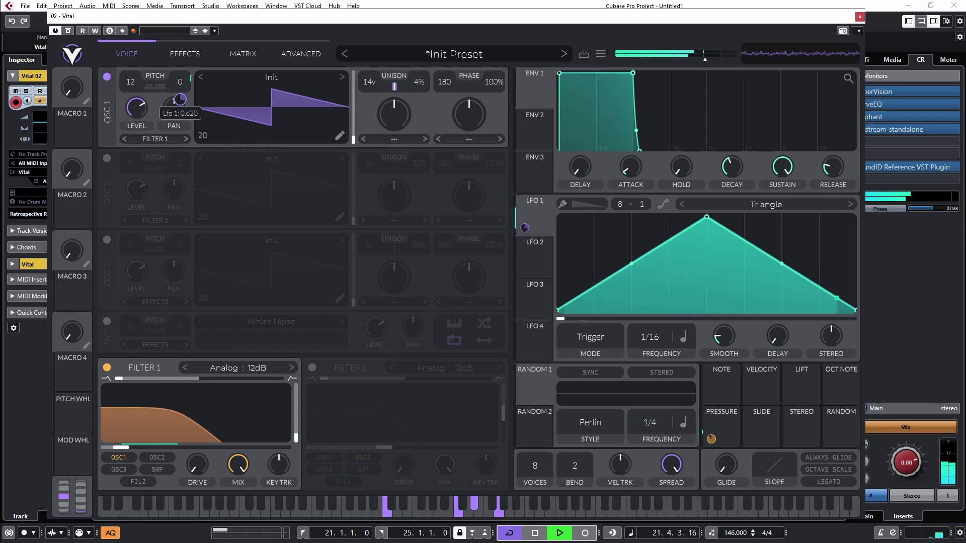
pyautogui.moveTo(524, 227); pyautogui.dragTo(184, 104)
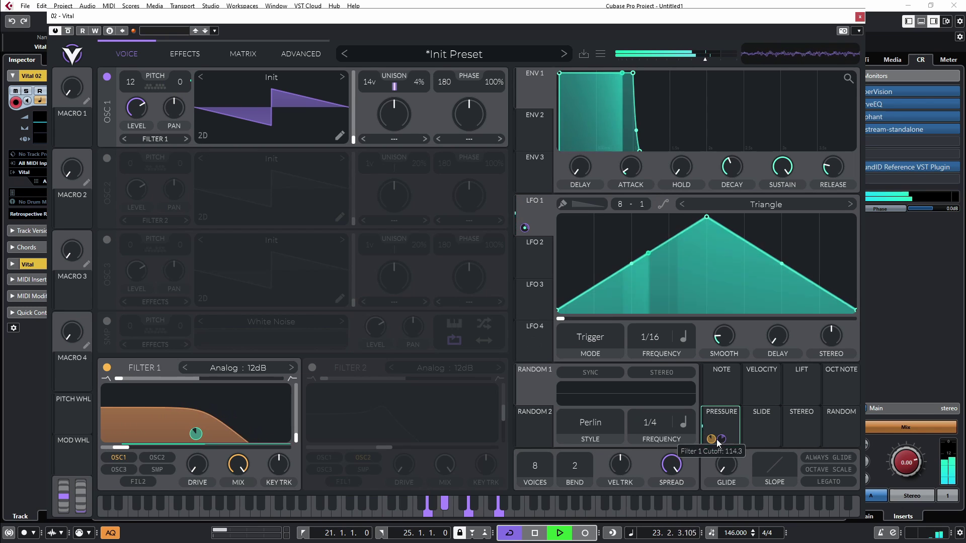
# - Switch LFO 1's frequency to seconds at 0.217 secs and adjust the depth of the Pressure-controlled pitch modulation
pyautogui.click(684, 336)
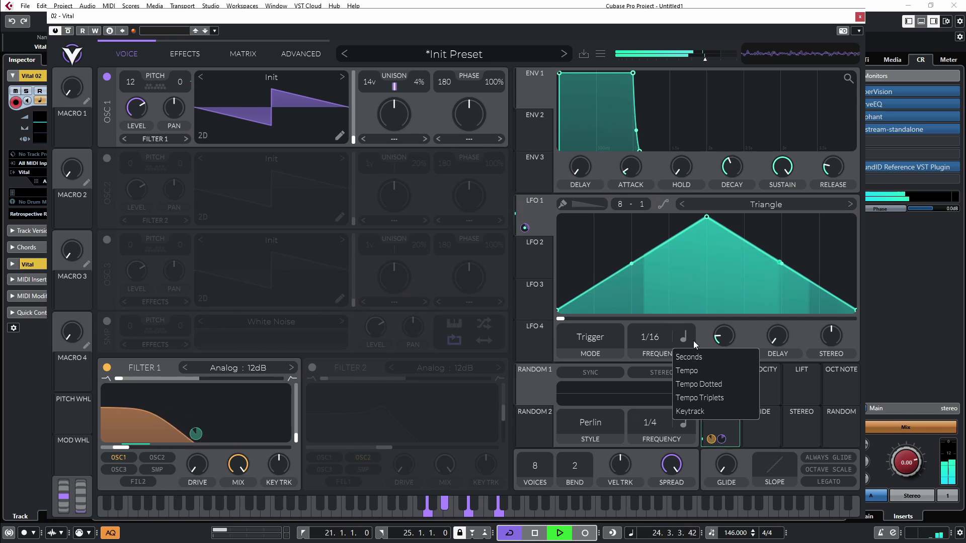
pyautogui.click(703, 357)
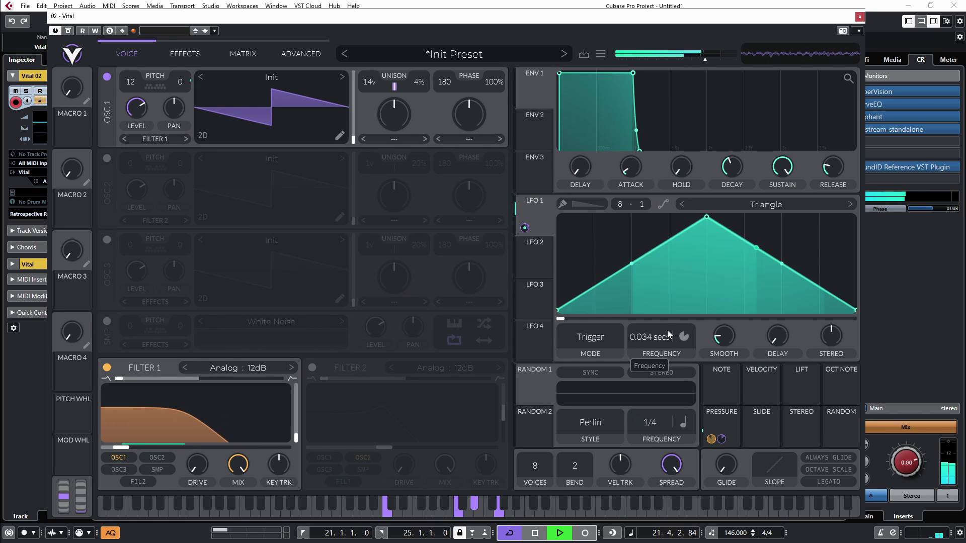
pyautogui.scroll(3, 651, 341)
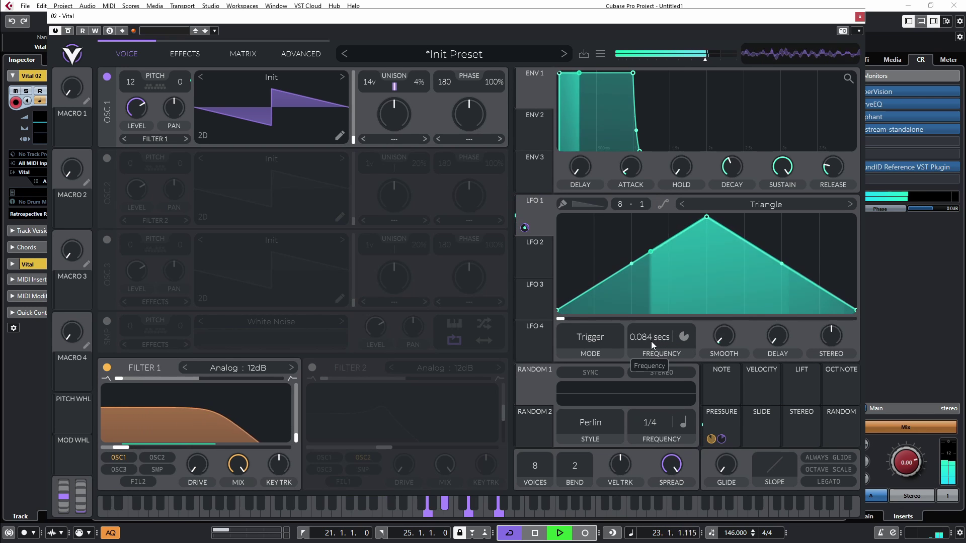
pyautogui.scroll(1, 652, 342)
pyautogui.moveTo(525, 228)
pyautogui.mouseDown()
pyautogui.moveTo(177, 100)
pyautogui.moveTo(181, 70)
pyautogui.mouseUp()
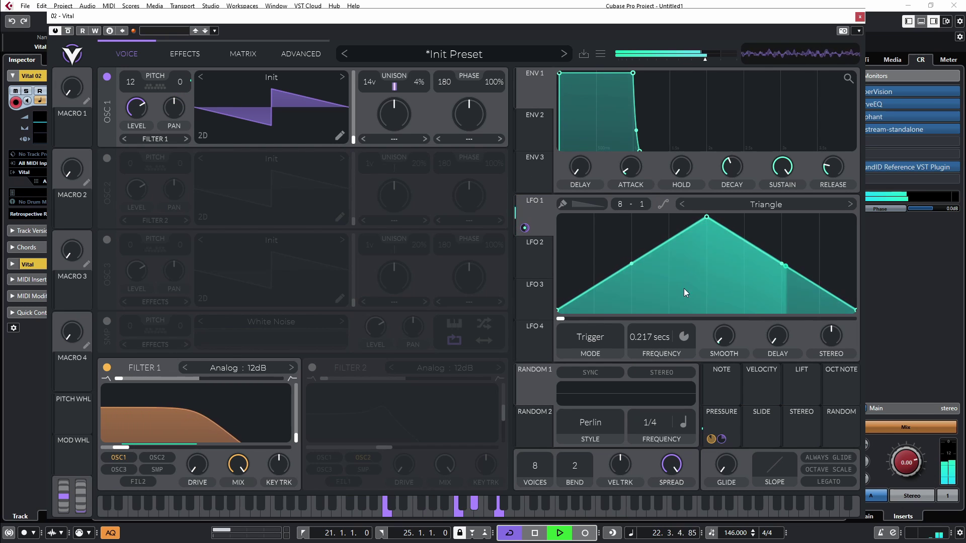
pyautogui.moveTo(731, 439); pyautogui.dragTo(650, 365)
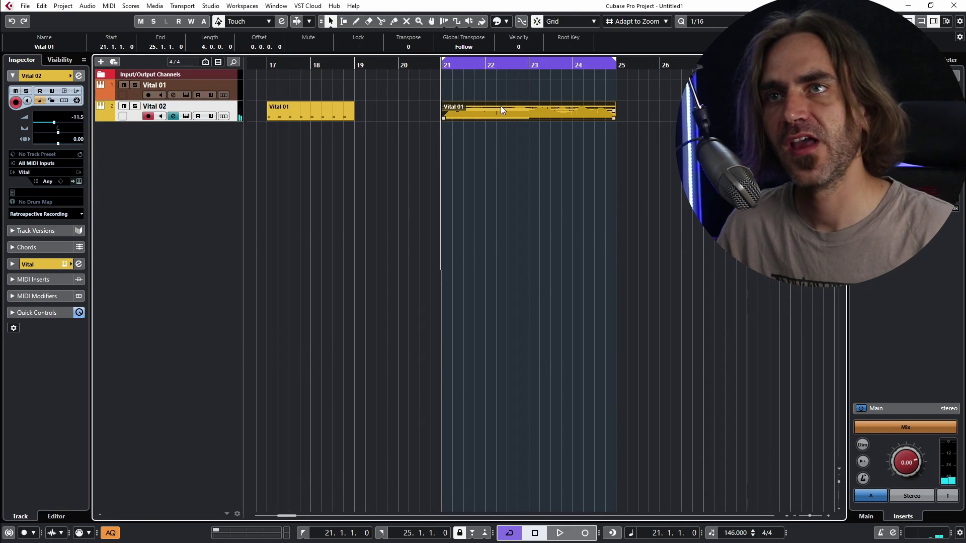
# - Open the Vital 02 event at bar 21 in the key editor and draw a four-bar C4 note spanning bars 21 to 25
pyautogui.doubleClick(501, 110)
pyautogui.scroll(3, 157, 317)
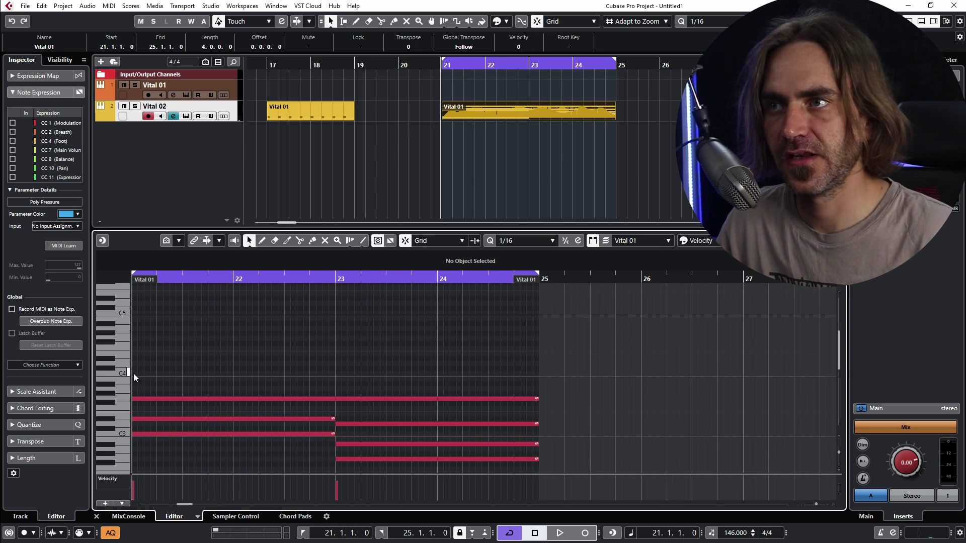
pyautogui.moveTo(136, 374); pyautogui.dragTo(532, 382)
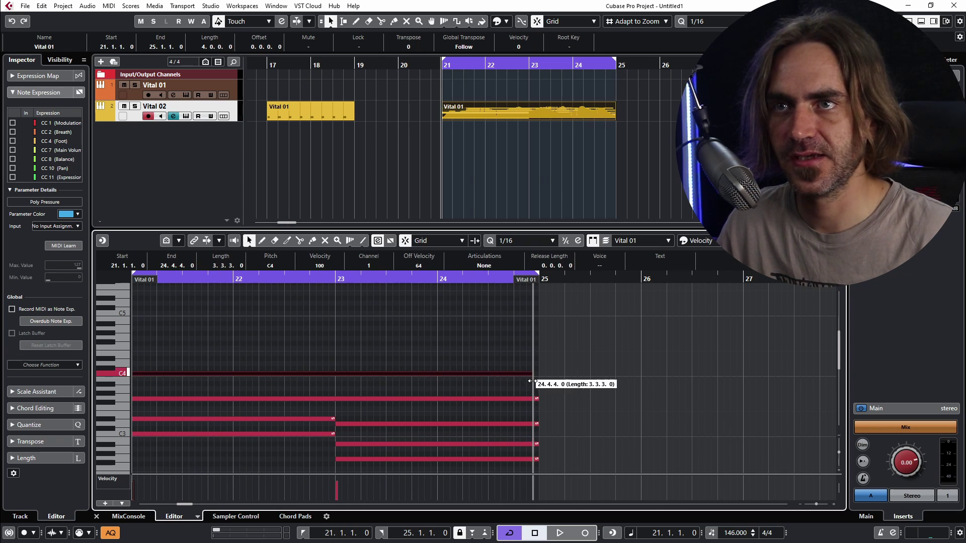
# - Draw a wavy Poly Pressure curve along the whole C4 note and close its note expression editor
pyautogui.scroll(15, 369, 266)
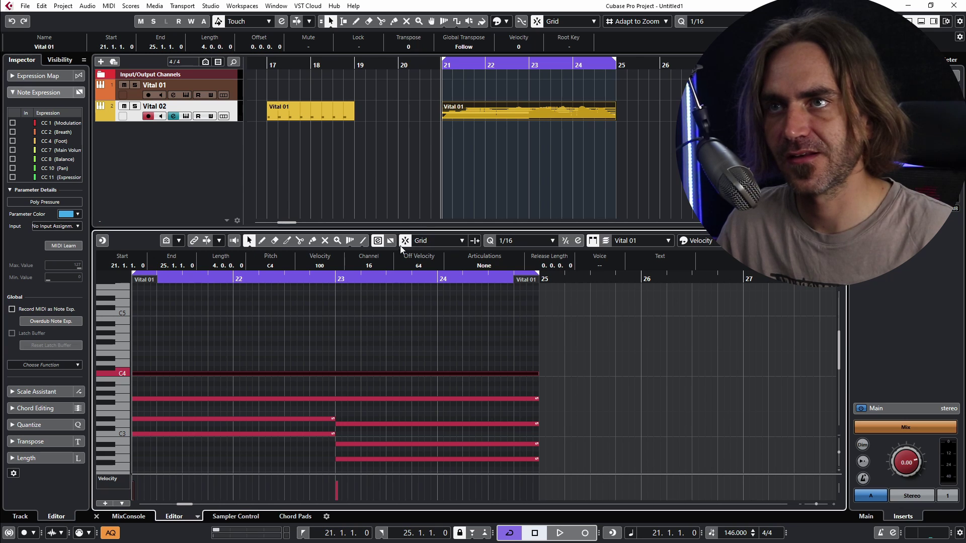
pyautogui.scroll(-3, 172, 362)
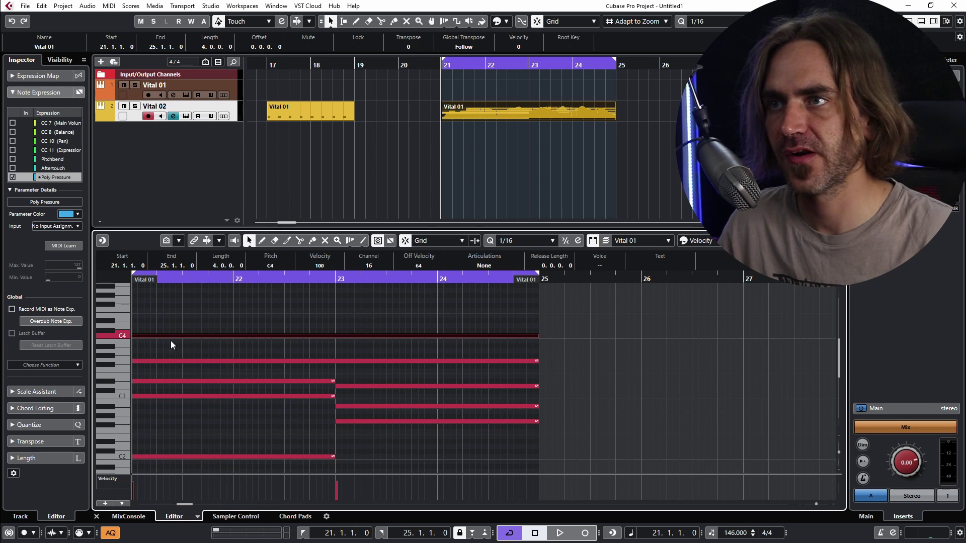
pyautogui.doubleClick(166, 335)
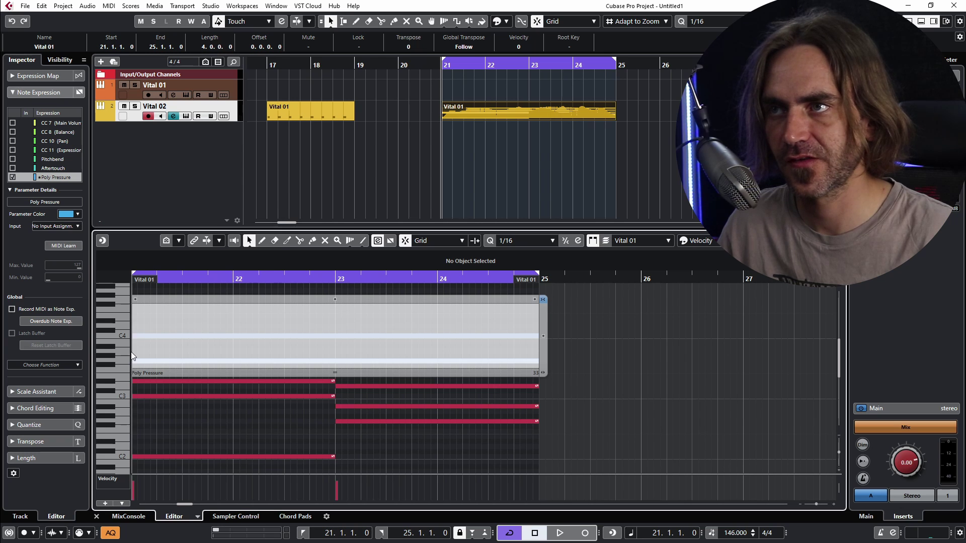
pyautogui.press('Escape')
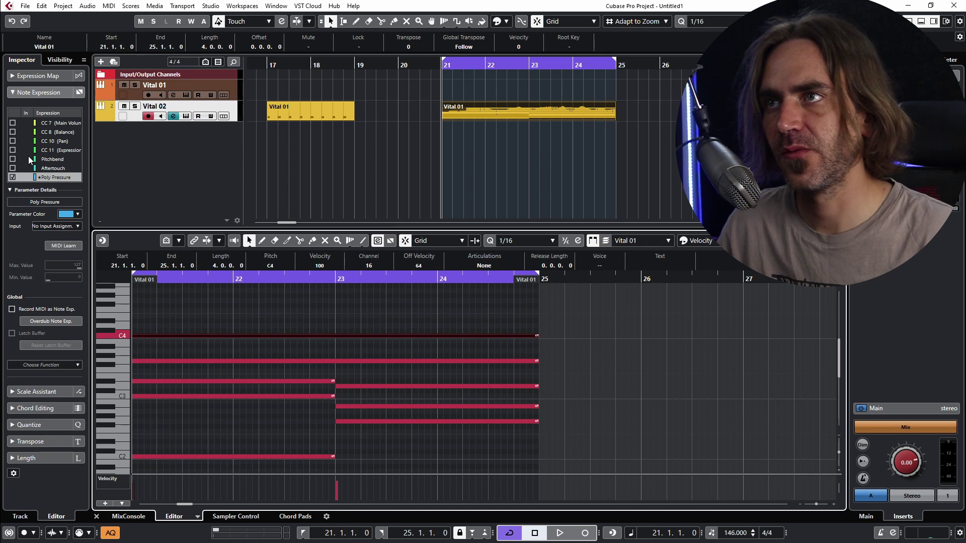
# - Draw a wavy Pitchbend curve along the full length of the C4 note, from bar 21 to bar 25
pyautogui.click(54, 160)
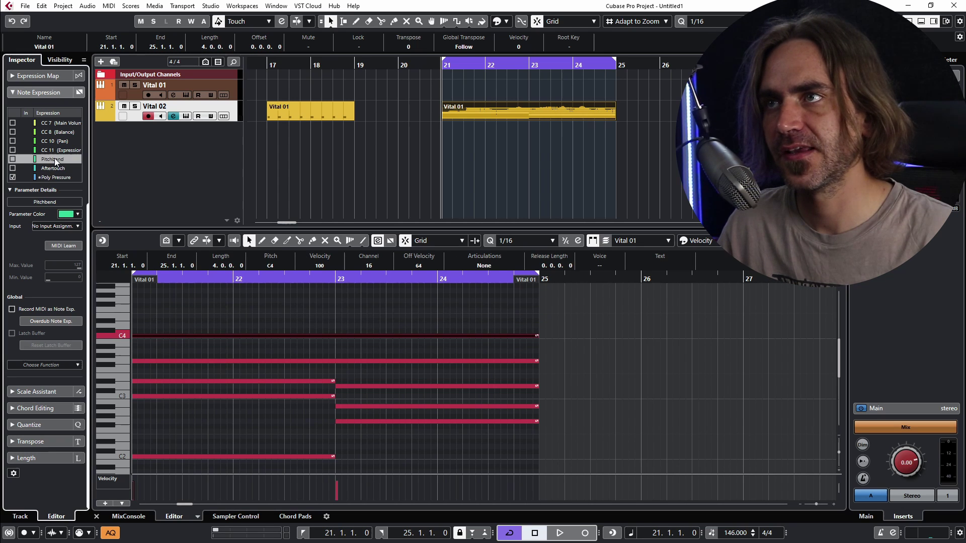
pyautogui.doubleClick(192, 336)
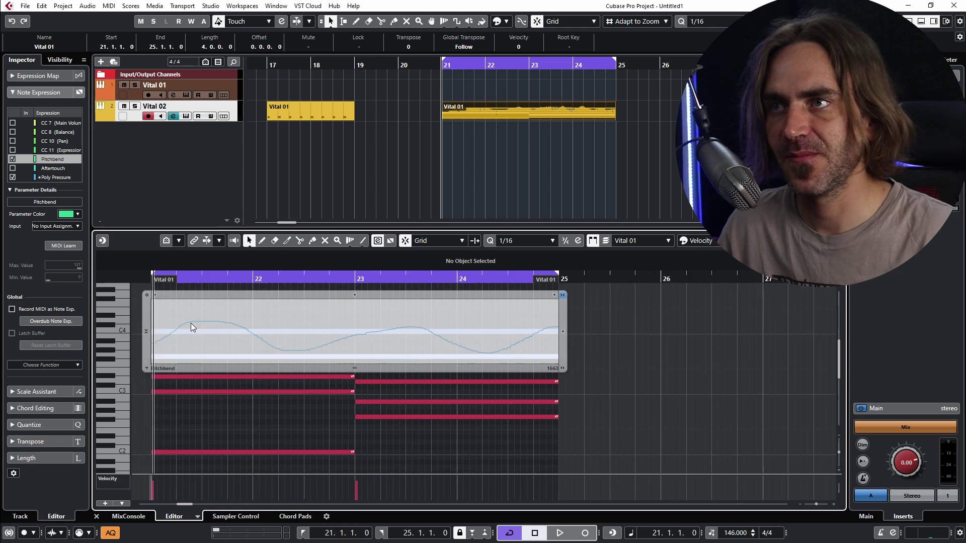
pyautogui.scroll(4, 168, 328)
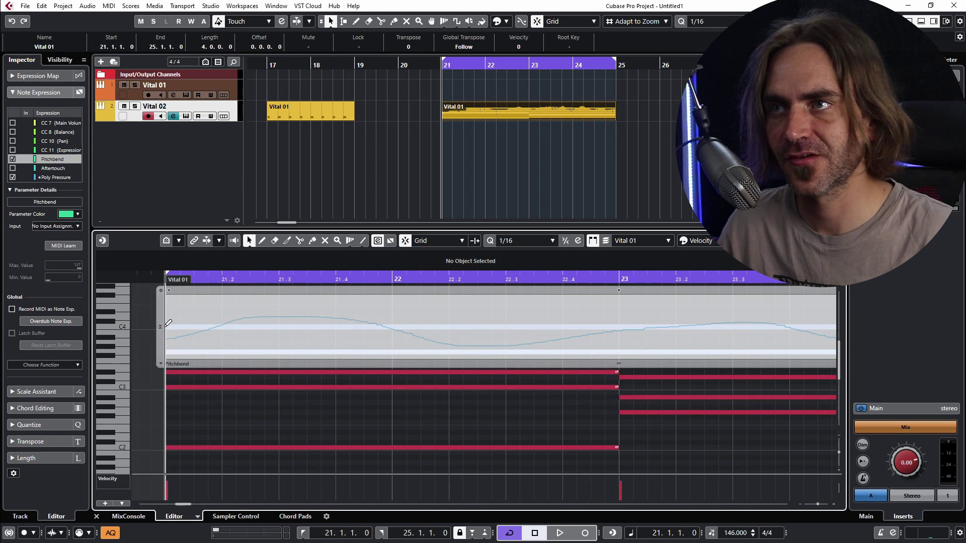
pyautogui.moveTo(185, 324)
pyautogui.mouseDown()
pyautogui.moveTo(212, 338)
pyautogui.moveTo(299, 324)
pyautogui.moveTo(466, 322)
pyautogui.mouseUp()
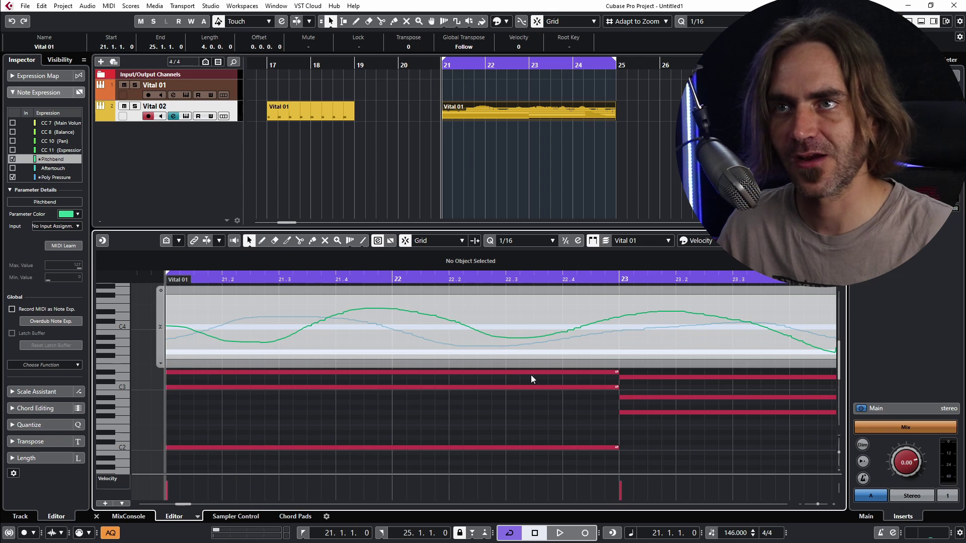
pyautogui.scroll(-3, 532, 380)
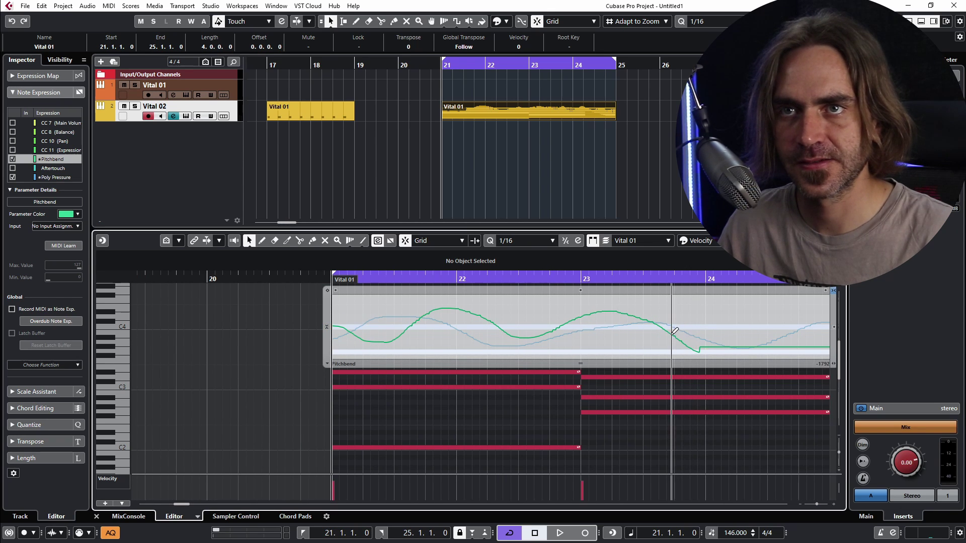
pyautogui.moveTo(687, 346); pyautogui.dragTo(738, 351)
# - Move the C4 note up an octave to C5 and close the key editor
pyautogui.moveTo(531, 390); pyautogui.dragTo(531, 360)
pyautogui.moveTo(531, 359); pyautogui.dragTo(568, 310)
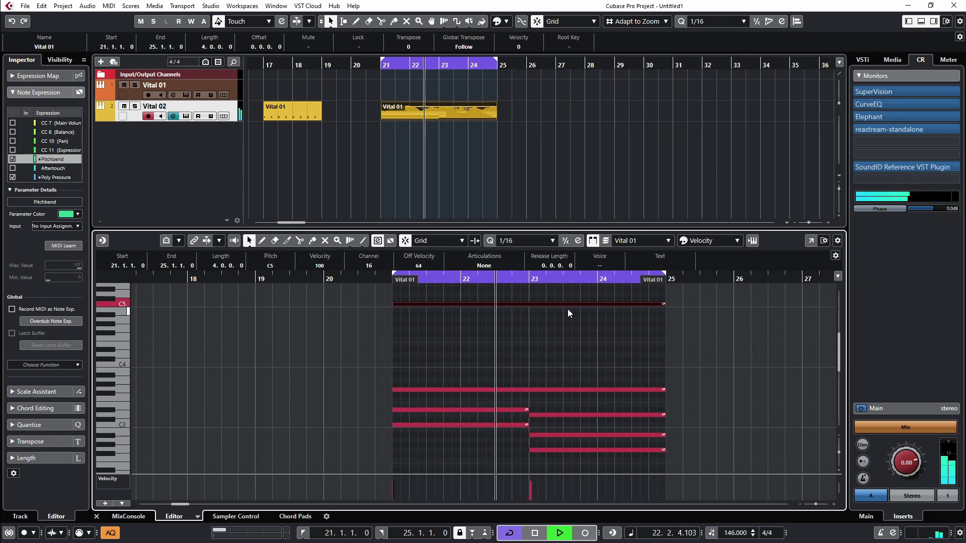
pyautogui.press('Return')
pyautogui.click(463, 151)
# - Open Vital from the Vital 02 track and save the current sound as a preset named "demolead MPE"
pyautogui.click(186, 116)
pyautogui.click(362, 48)
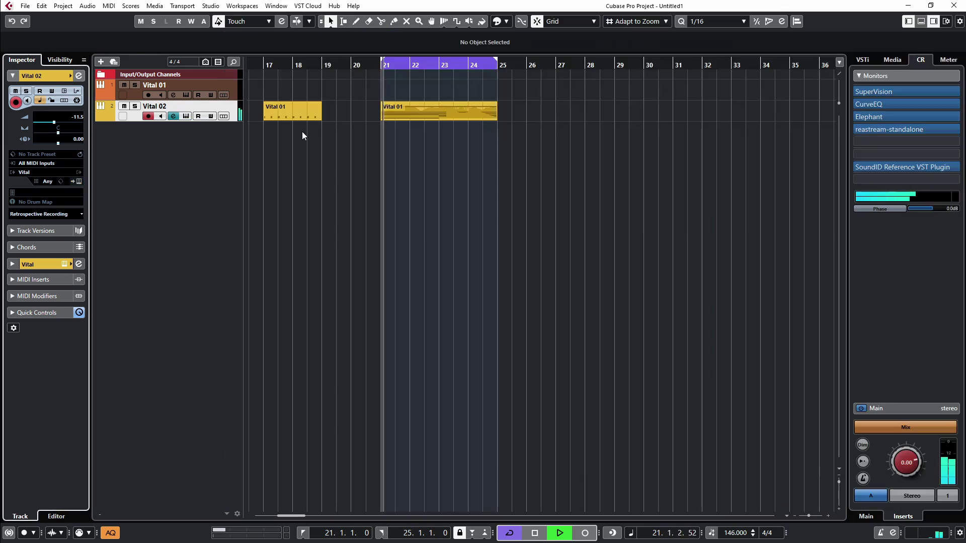
pyautogui.press('Return')
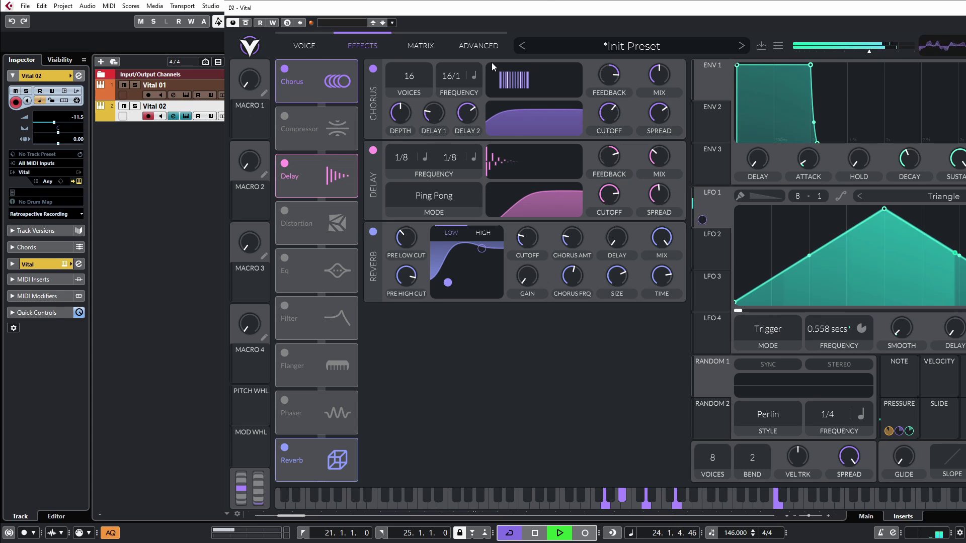
pyautogui.click(762, 45)
pyautogui.write('de')
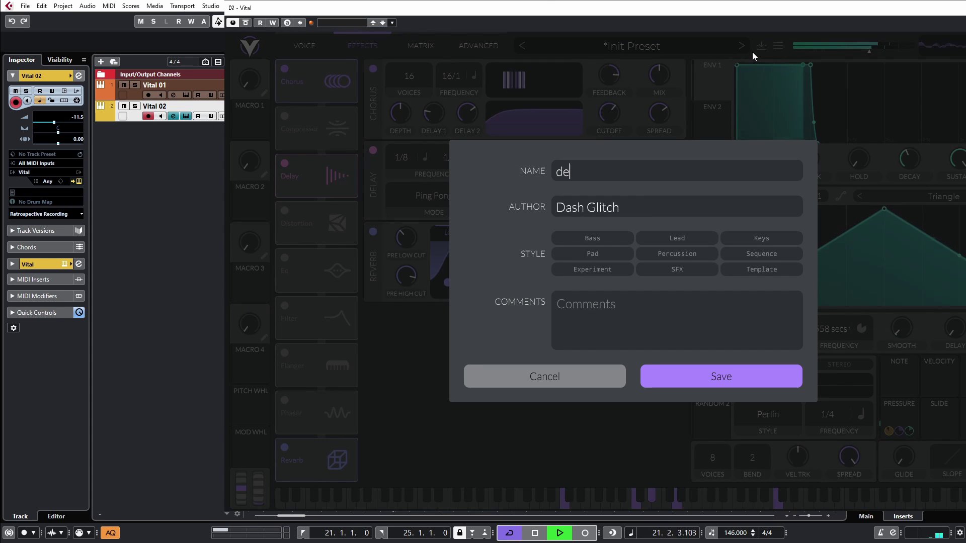
pyautogui.write('molead MPE')
pyautogui.press('Return')
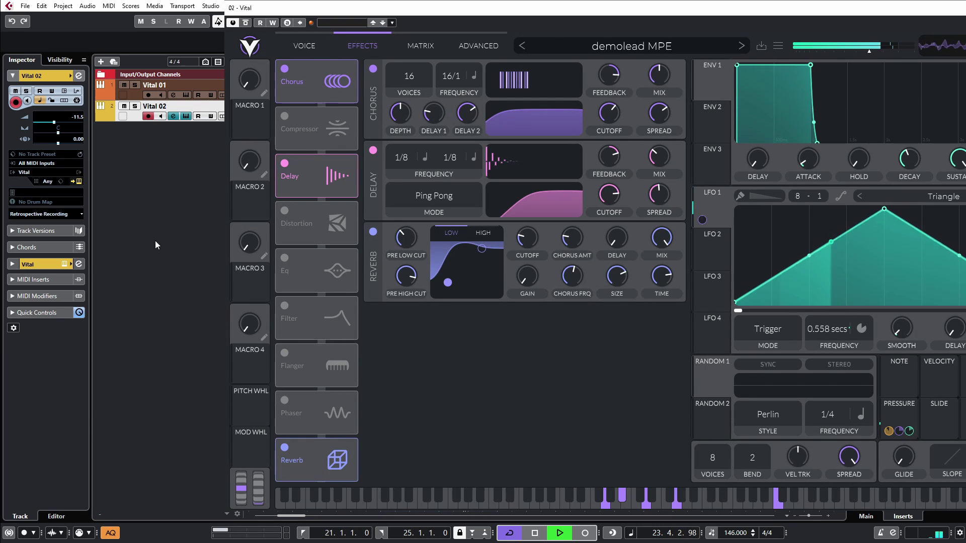
# - Initialize Vital's preset and set the Random 1 style to Sample & Hold
pyautogui.moveTo(905, 18); pyautogui.dragTo(729, 59)
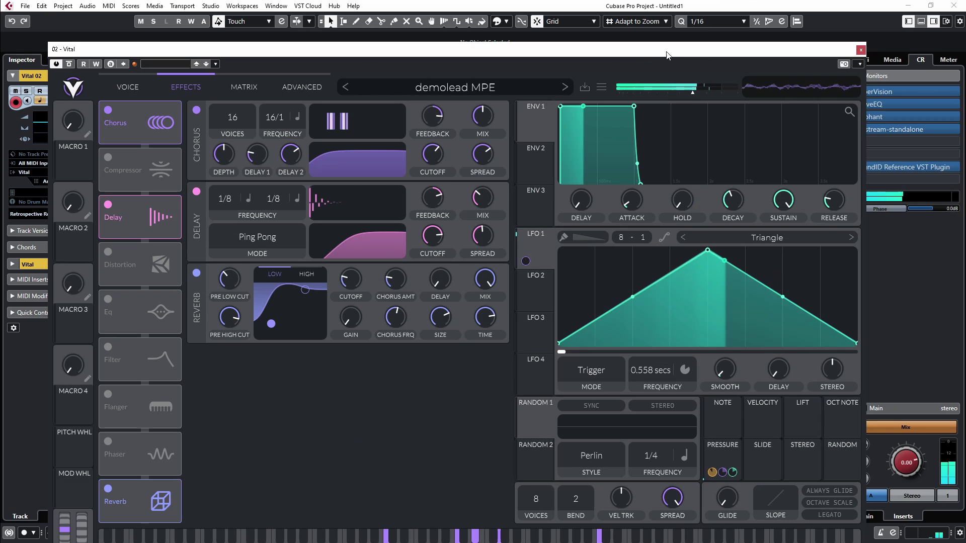
pyautogui.click(468, 86)
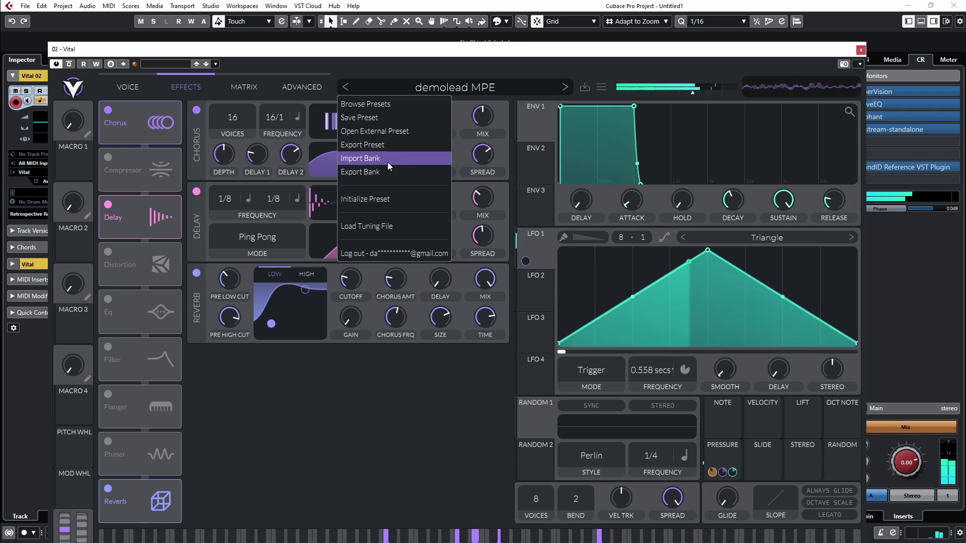
pyautogui.click(372, 199)
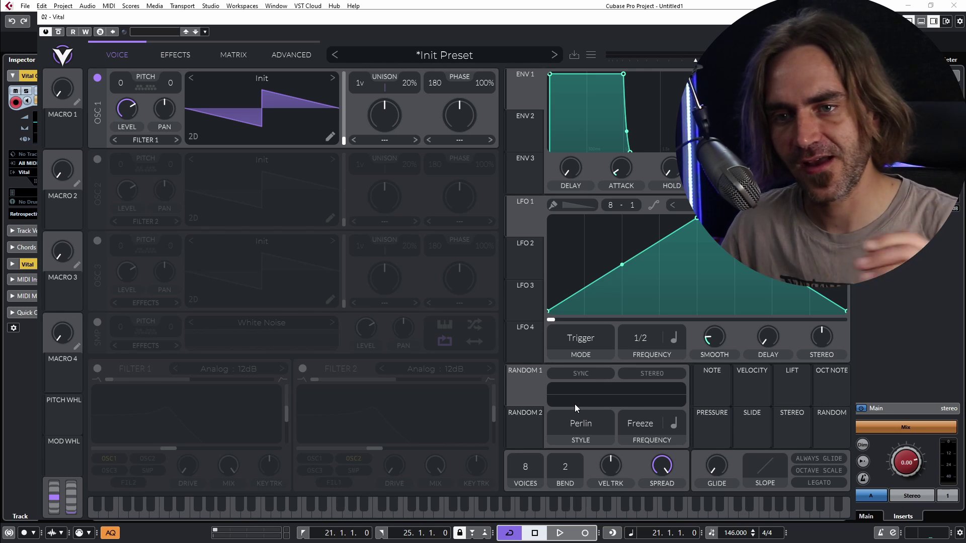
pyautogui.click(565, 426)
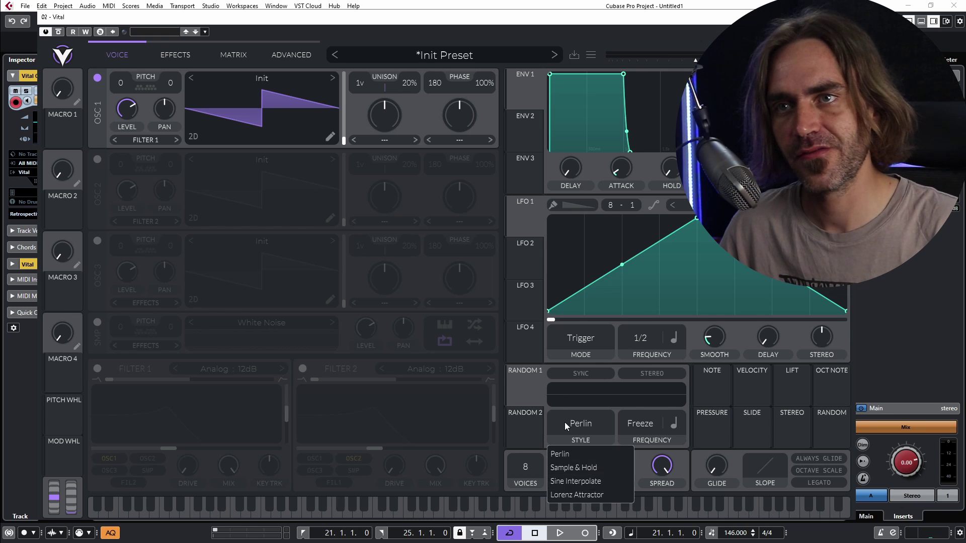
pyautogui.click(585, 468)
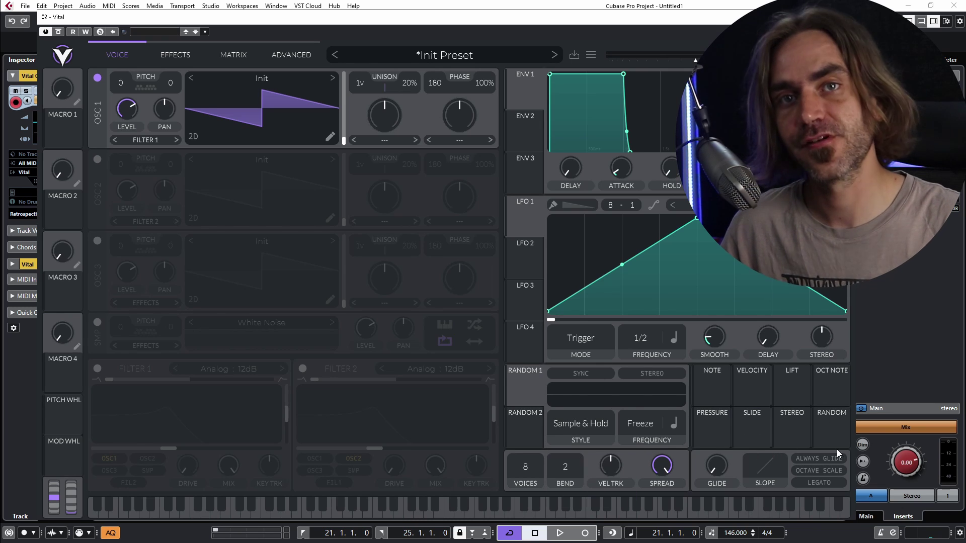
# - Load the AM 09 wavetable into oscillator 1 and assign Random 1 to its wavetable position
pyautogui.click(242, 80)
pyautogui.click(355, 211)
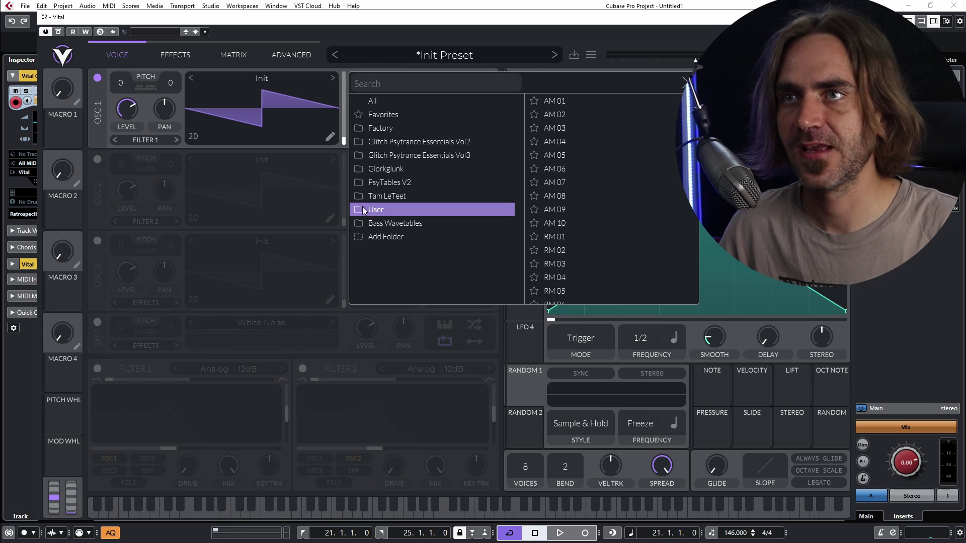
pyautogui.click(554, 209)
pyautogui.click(543, 415)
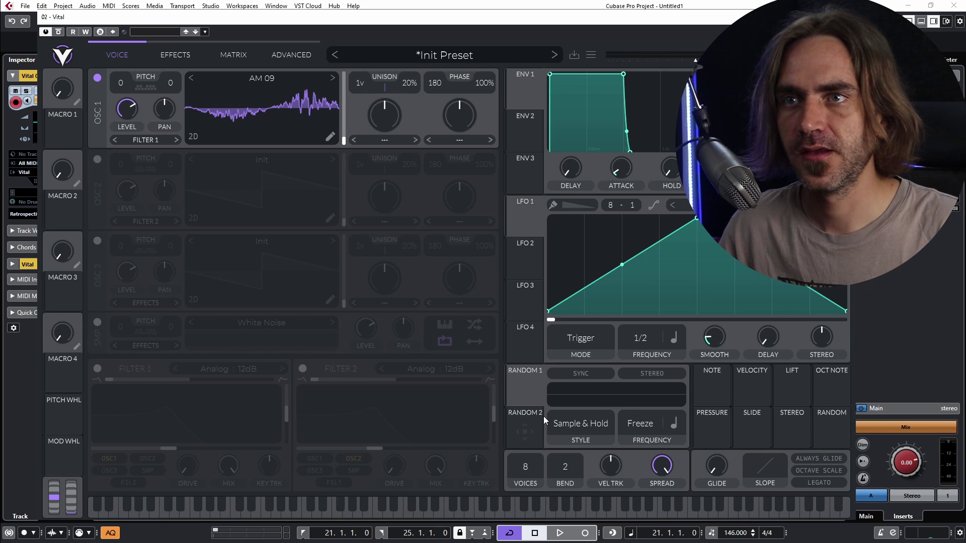
pyautogui.moveTo(528, 384); pyautogui.dragTo(332, 107)
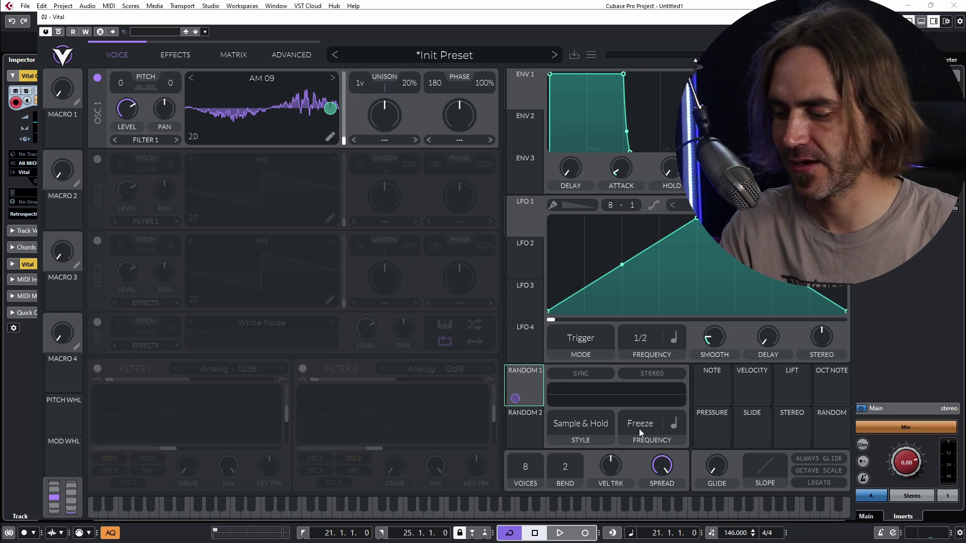
# - Replace oscillator 1's wavetable with Bottom FM 04 and assign Random 1 to filter 1's cutoff
pyautogui.click(261, 78)
pyautogui.click(554, 209)
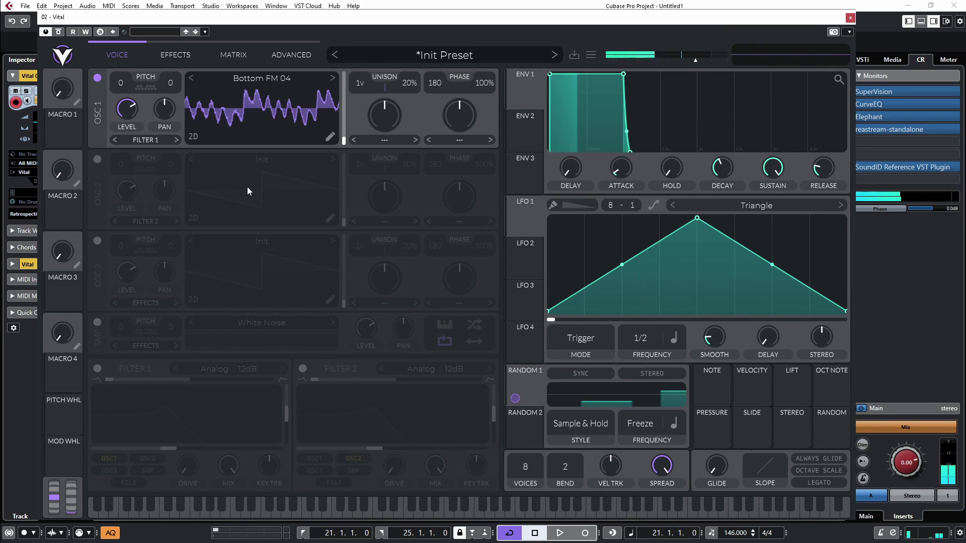
pyautogui.moveTo(515, 398); pyautogui.dragTo(151, 381)
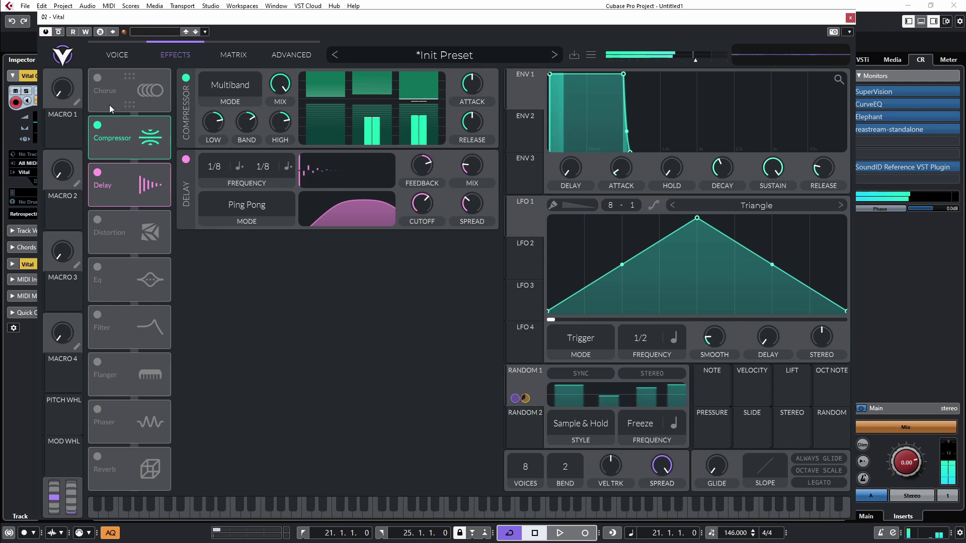
# - Control oscillator 1's wavetable position with Random 2 instead, and assign Random 3 to the phaser's center
pyautogui.click(117, 55)
pyautogui.click(530, 439)
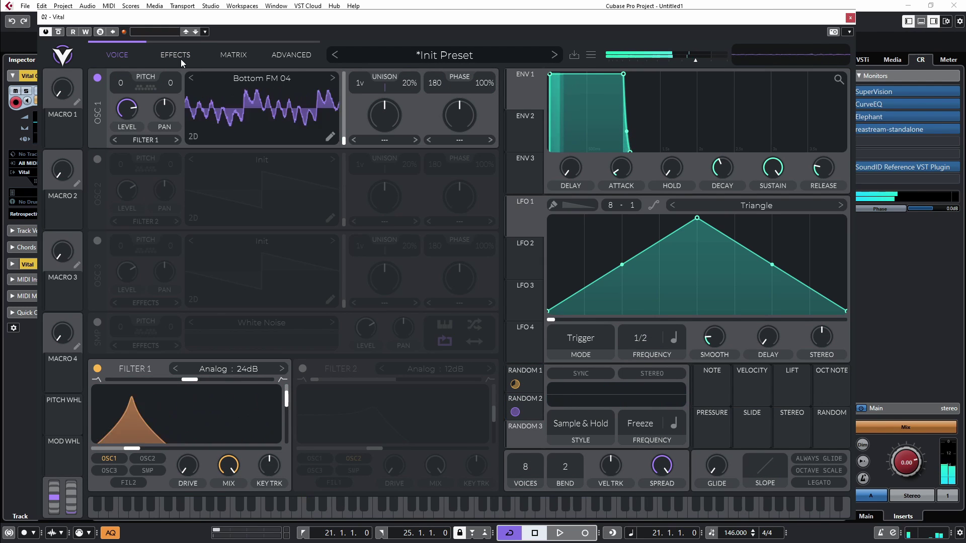
pyautogui.click(175, 54)
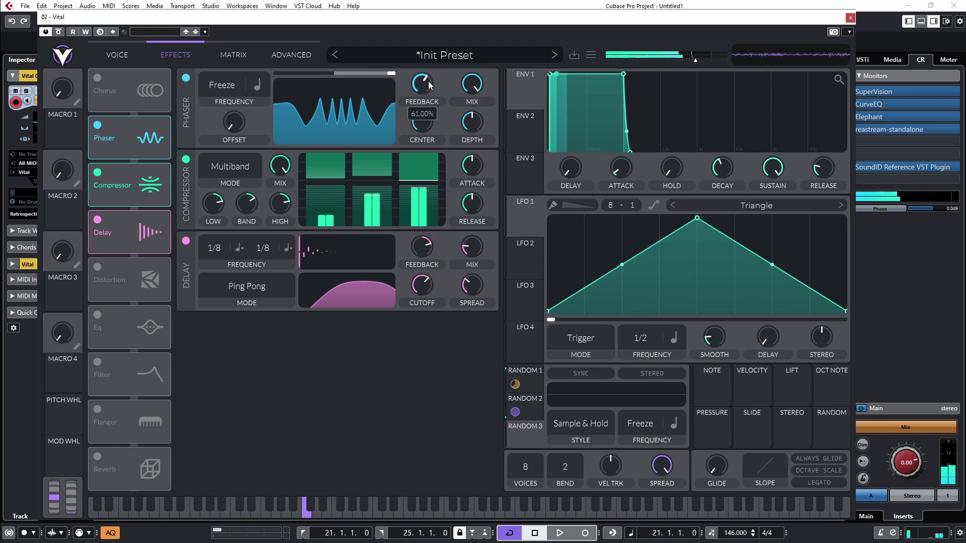
pyautogui.moveTo(523, 417); pyautogui.dragTo(412, 125)
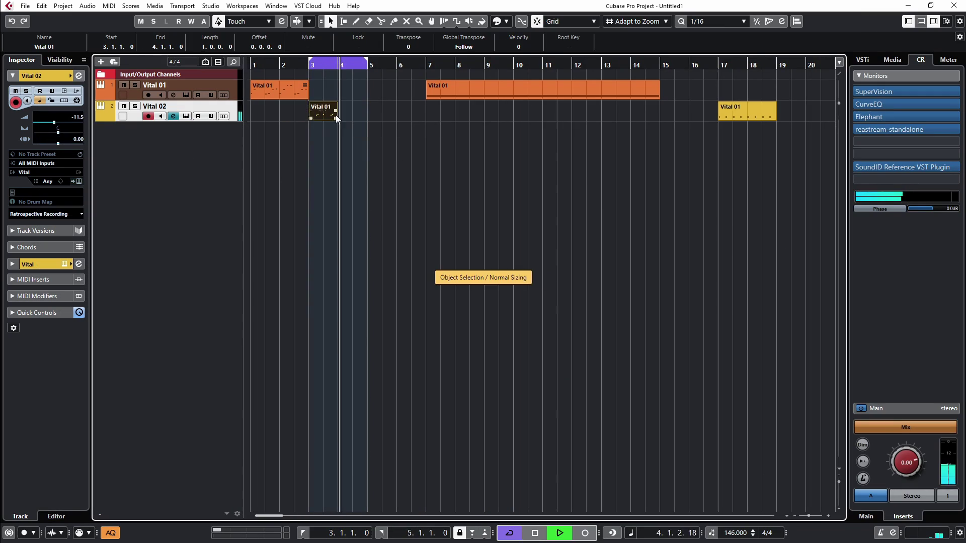
# - Duplicate the one-bar event at bar 3 into bar 4 on the Vital 02 track and audition it with Vital open
pyautogui.doubleClick(334, 114)
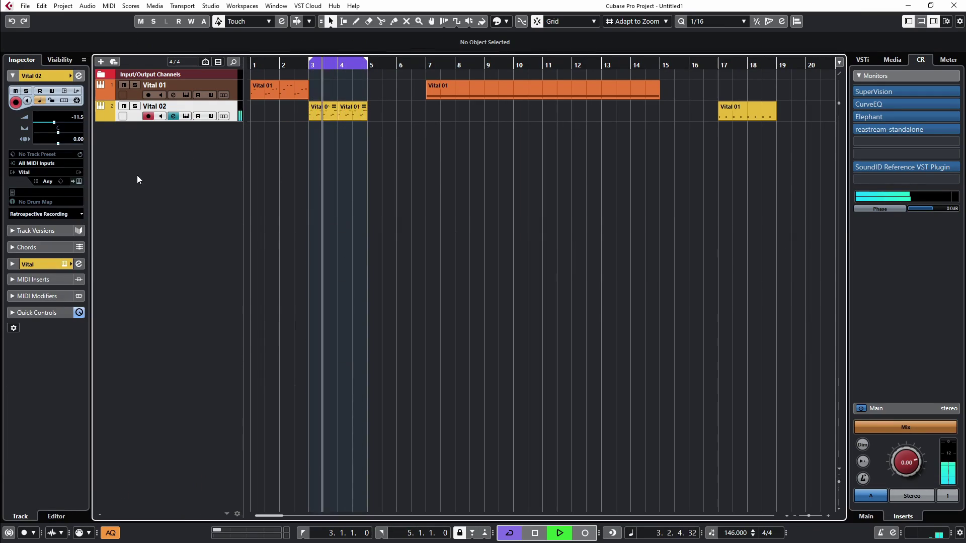
pyautogui.click(185, 115)
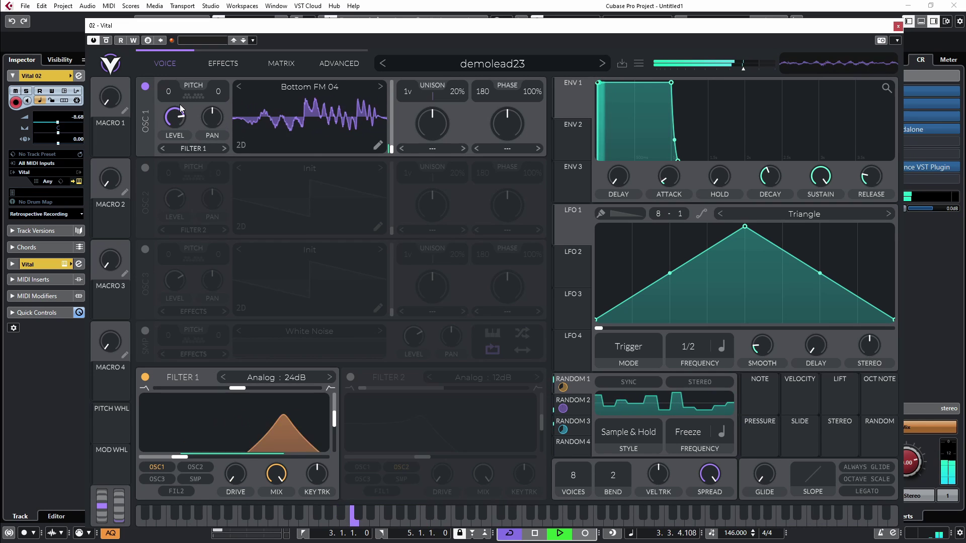
pyautogui.press('space')
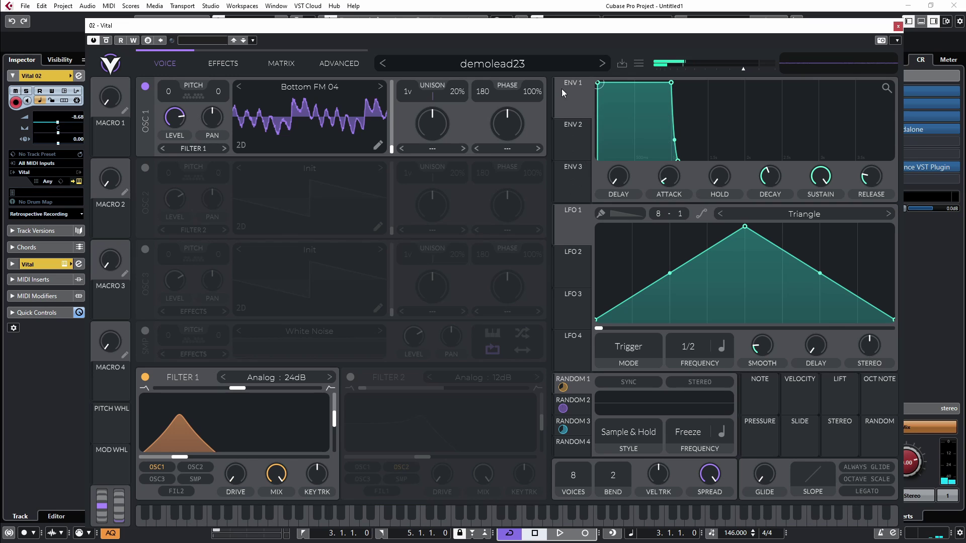
# - Initialize Vital's preset and enable the Chorus effect with its frequency set to Freeze
pyautogui.click(491, 66)
pyautogui.click(409, 176)
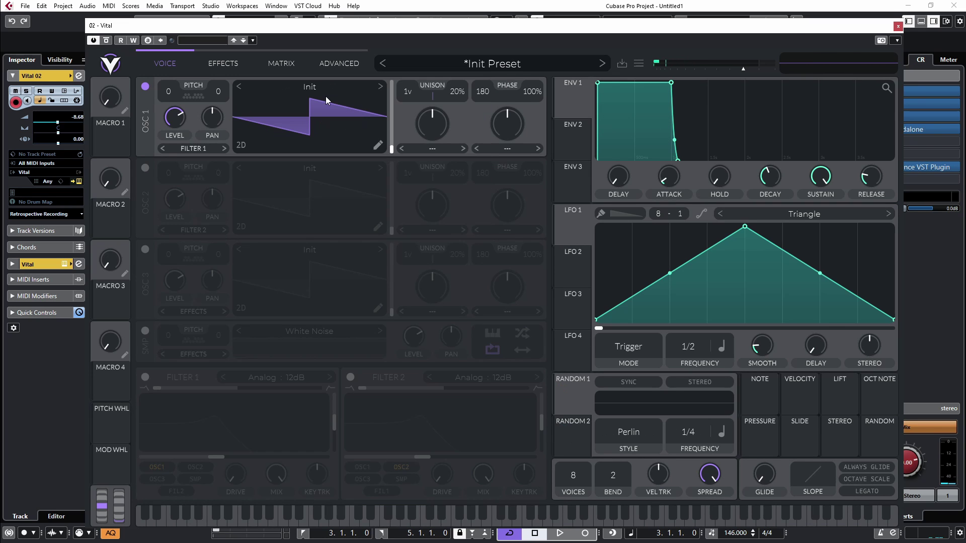
pyautogui.click(235, 62)
pyautogui.click(146, 87)
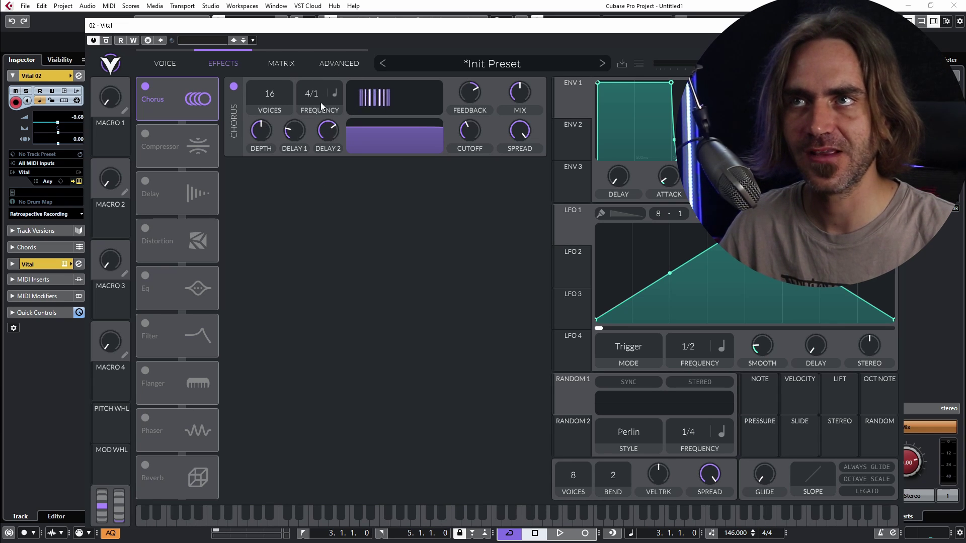
pyautogui.moveTo(320, 97); pyautogui.dragTo(312, 110)
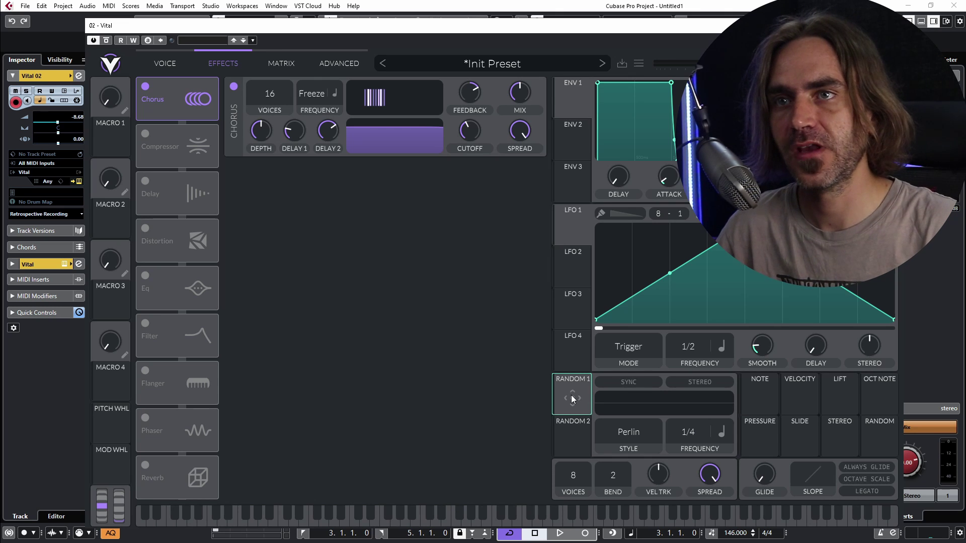
# - Assign Random 1 to the chorus's depth, Random 2 to its Delay 1 and Random 3 to its Delay 2, each with a small amount
pyautogui.moveTo(572, 398); pyautogui.dragTo(250, 142)
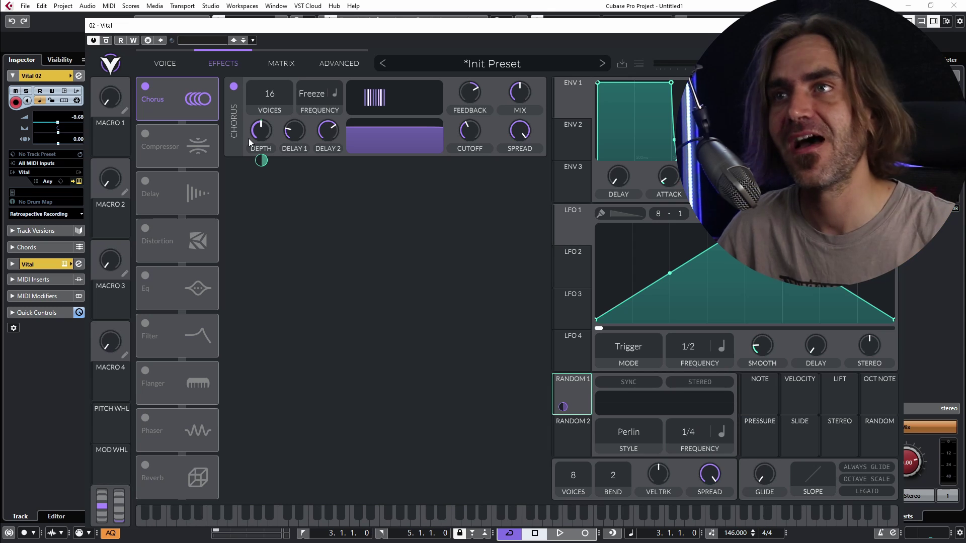
pyautogui.moveTo(262, 160); pyautogui.dragTo(262, 159)
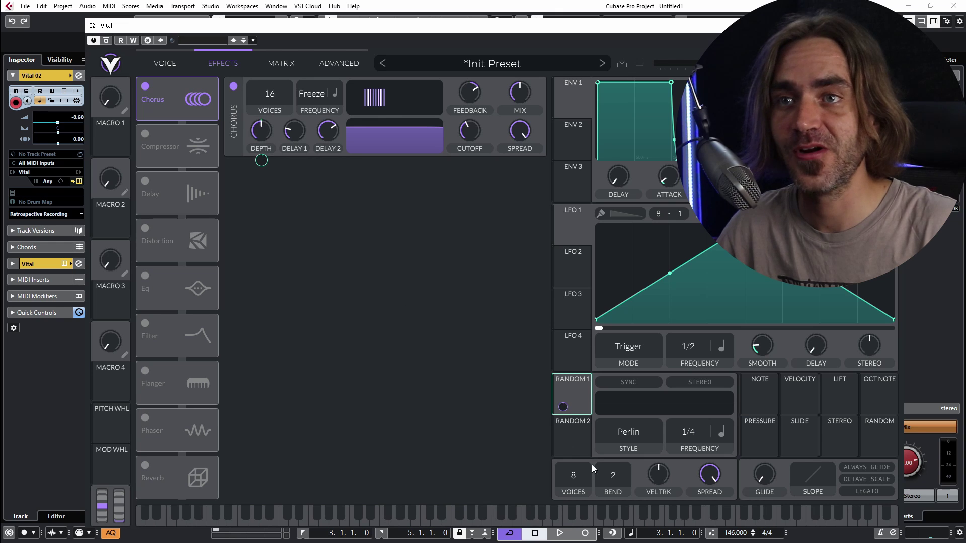
pyautogui.moveTo(572, 441); pyautogui.dragTo(294, 131)
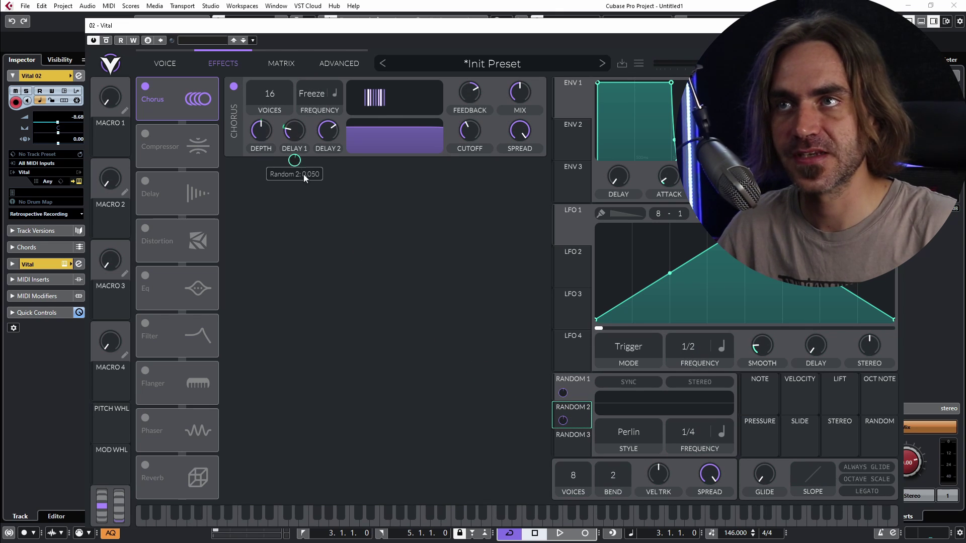
pyautogui.click(559, 436)
pyautogui.moveTo(562, 430); pyautogui.dragTo(328, 132)
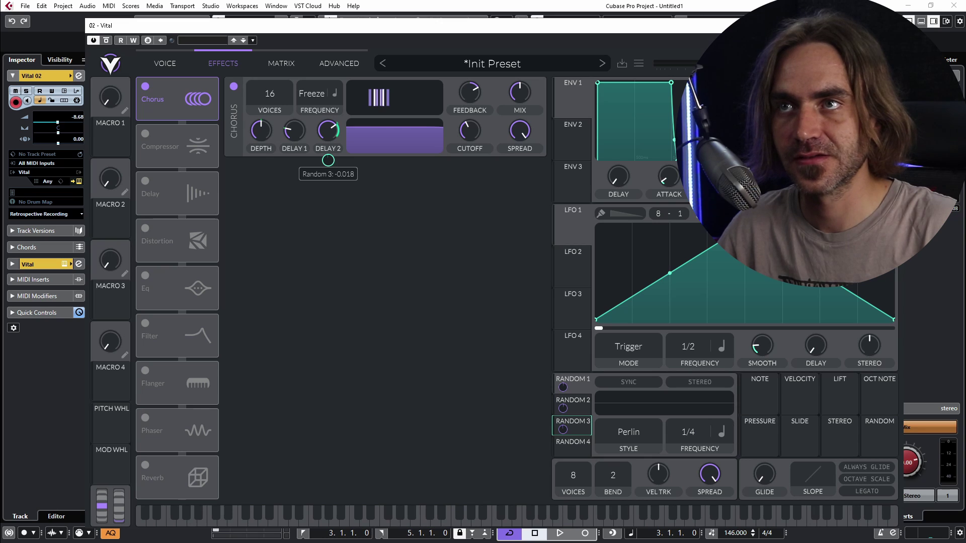
# - Play the loop while turning the chorus mix fully up and narrowing the chorus filter to cut the low frequencies
pyautogui.press('space')
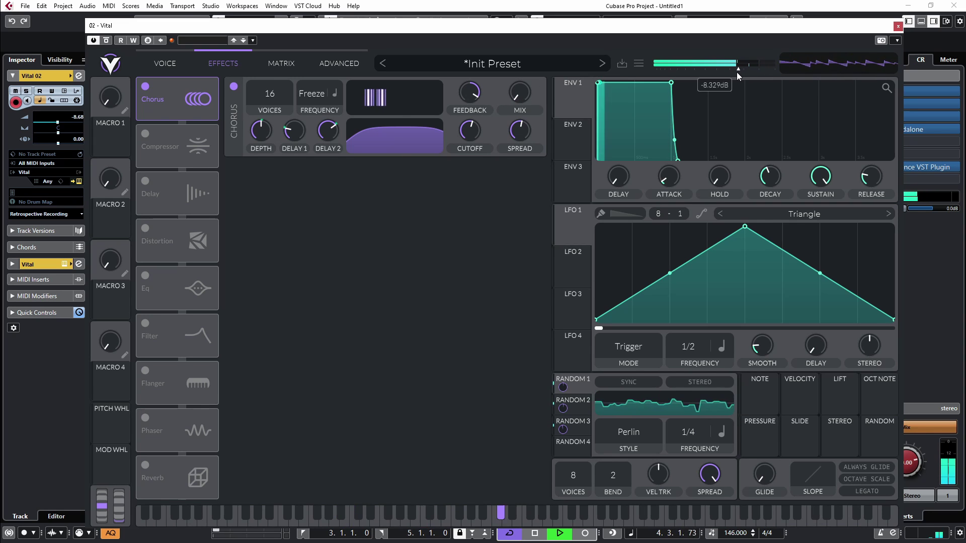
pyautogui.moveTo(536, 40); pyautogui.dragTo(549, 33)
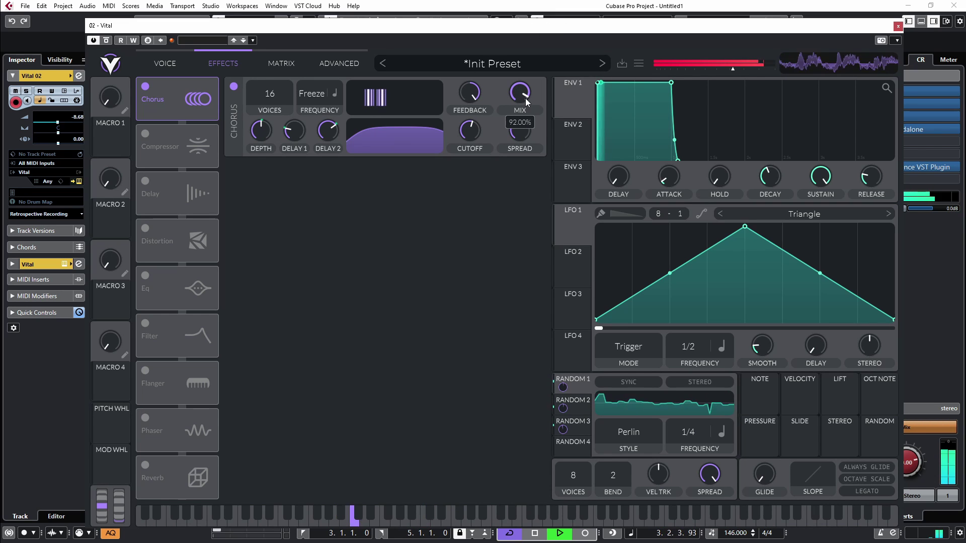
pyautogui.moveTo(517, 106); pyautogui.dragTo(551, 6)
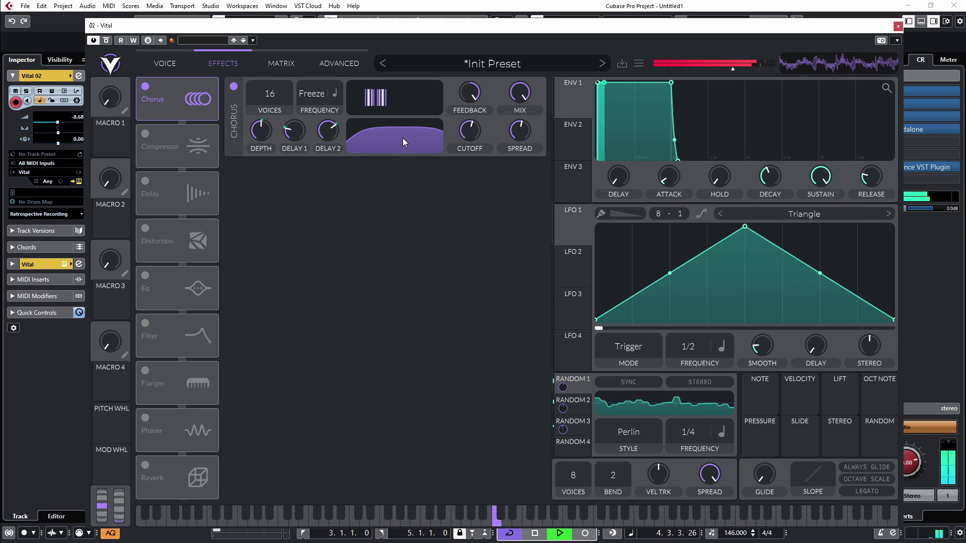
pyautogui.moveTo(403, 138)
pyautogui.mouseDown()
pyautogui.moveTo(435, 147)
pyautogui.moveTo(361, 150)
pyautogui.moveTo(420, 151)
pyautogui.moveTo(370, 151)
pyautogui.moveTo(408, 143)
pyautogui.mouseUp()
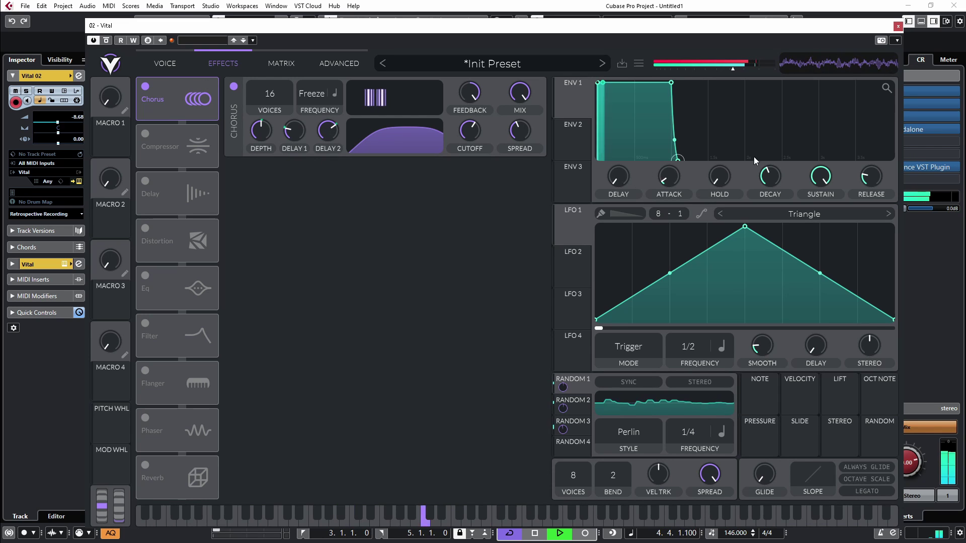
# - Lower envelope 1's sustain and decay to shape the sound into a short pluck
pyautogui.moveTo(820, 176); pyautogui.dragTo(820, 216)
pyautogui.moveTo(770, 176); pyautogui.dragTo(769, 197)
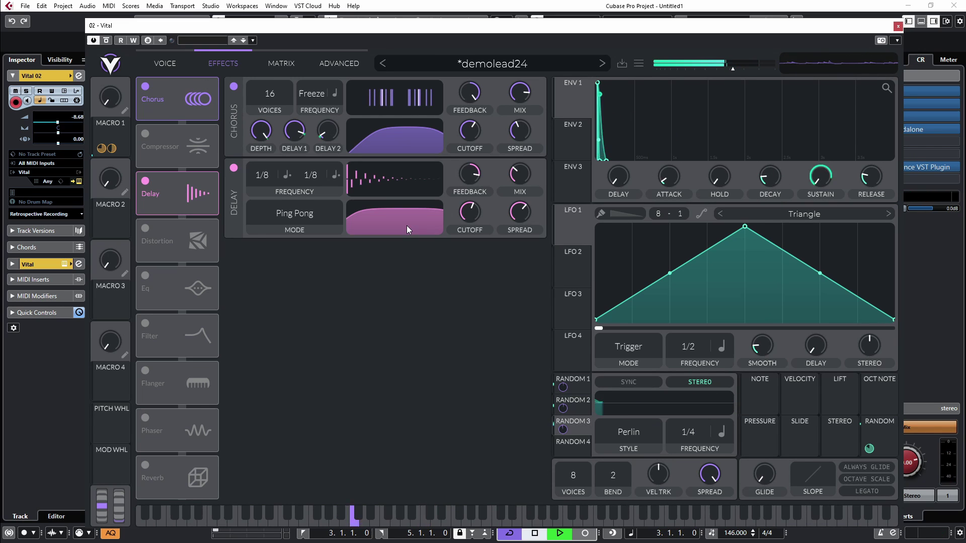
# - Audition the demolead24 preset with its Chorus and Ping Pong Delay effects
pyautogui.press('space')
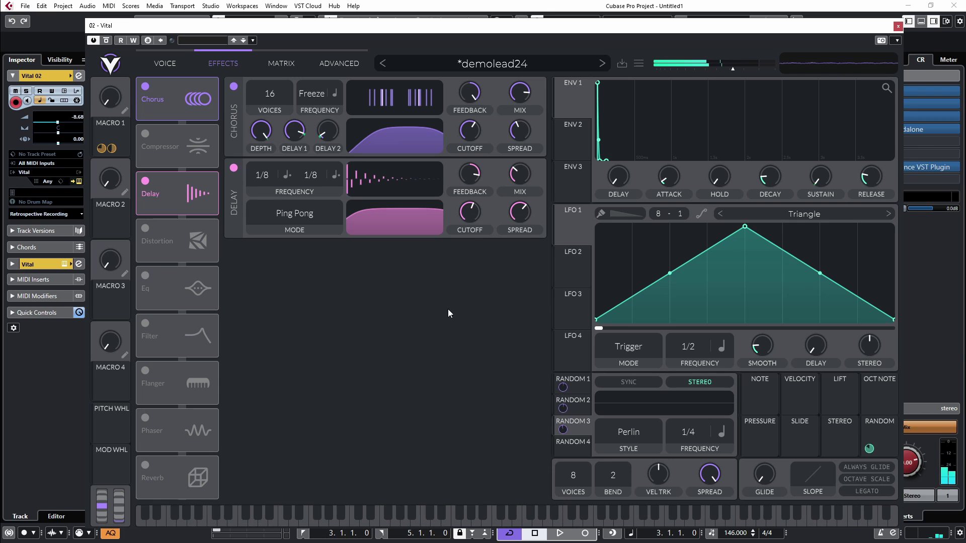
pyautogui.press('space')
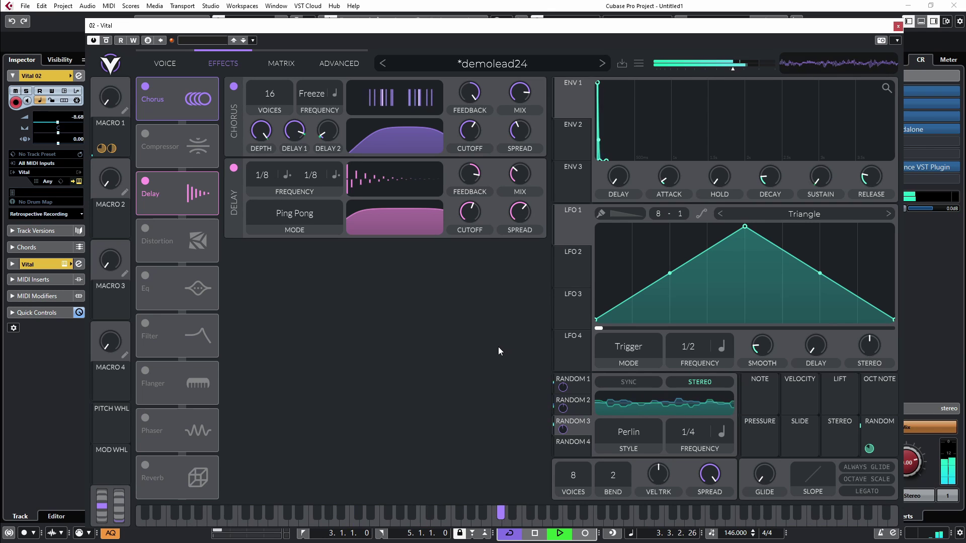
pyautogui.press('space')
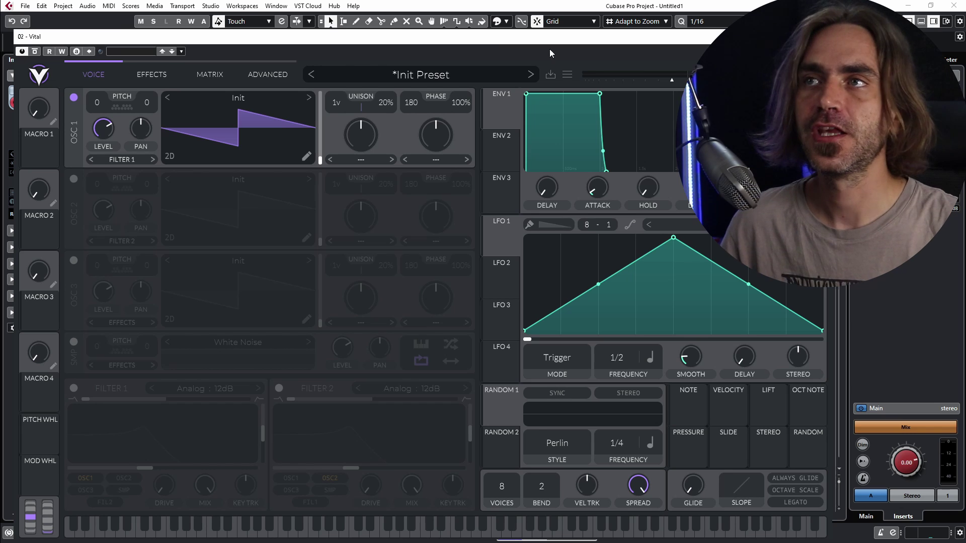
# - Turn off oscillator 1, enable the sampler instead and open the User folder in its sample browser
pyautogui.click(73, 98)
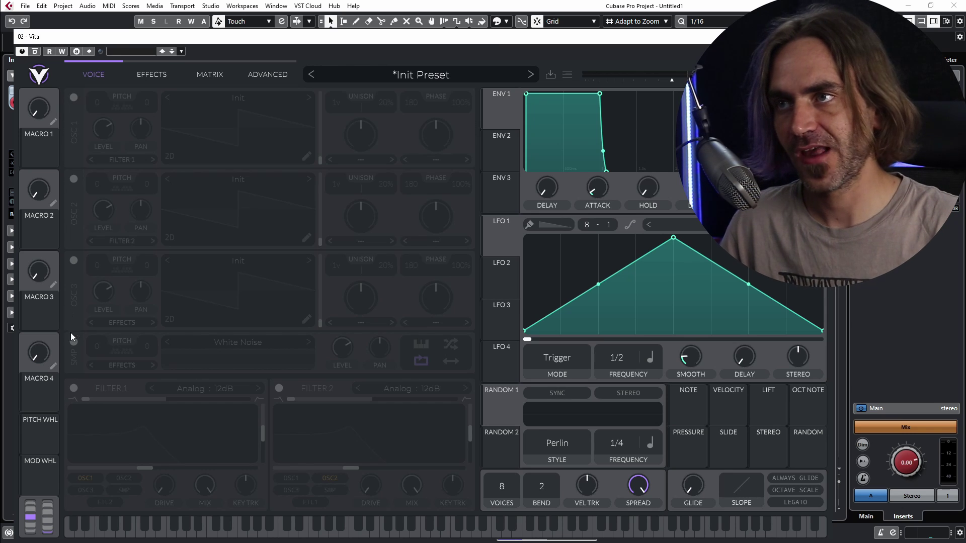
pyautogui.click(73, 342)
pyautogui.click(210, 349)
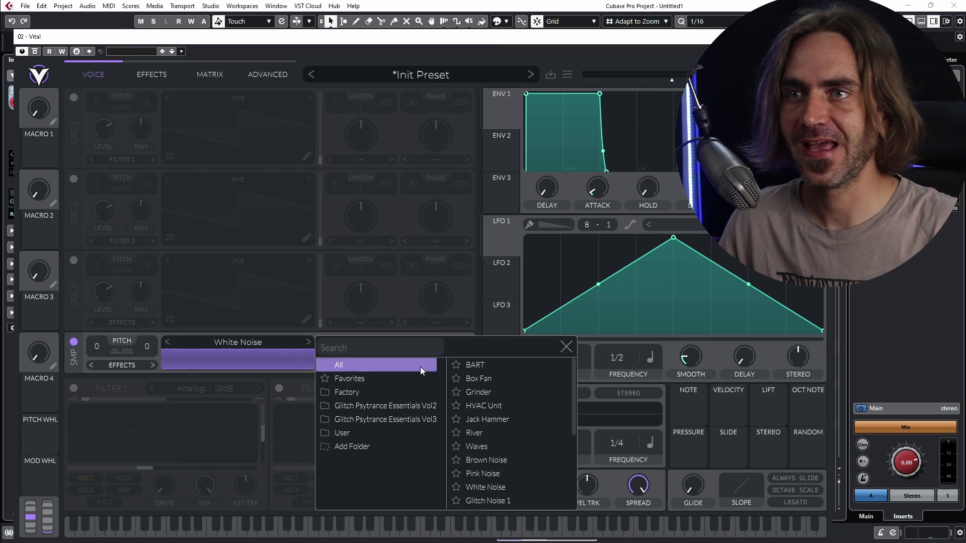
pyautogui.click(342, 433)
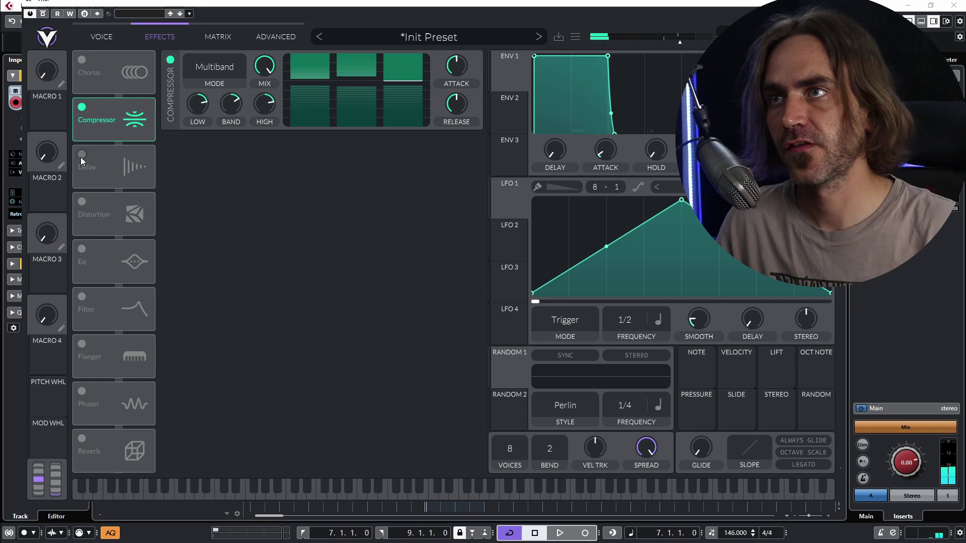
# - Enable the Delay effect, switch its frequency from tempo sync to seconds and try different short delay times
pyautogui.click(82, 160)
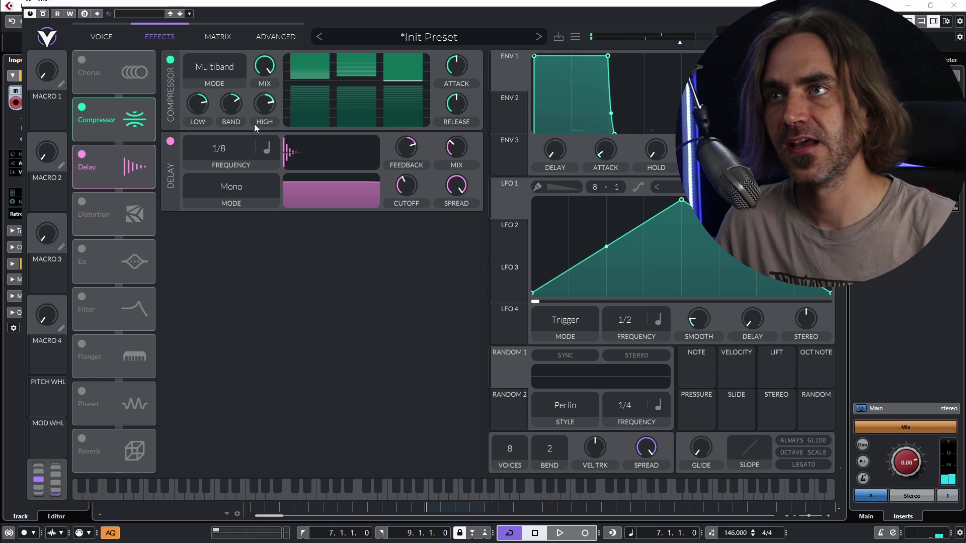
pyautogui.click(267, 147)
pyautogui.click(267, 166)
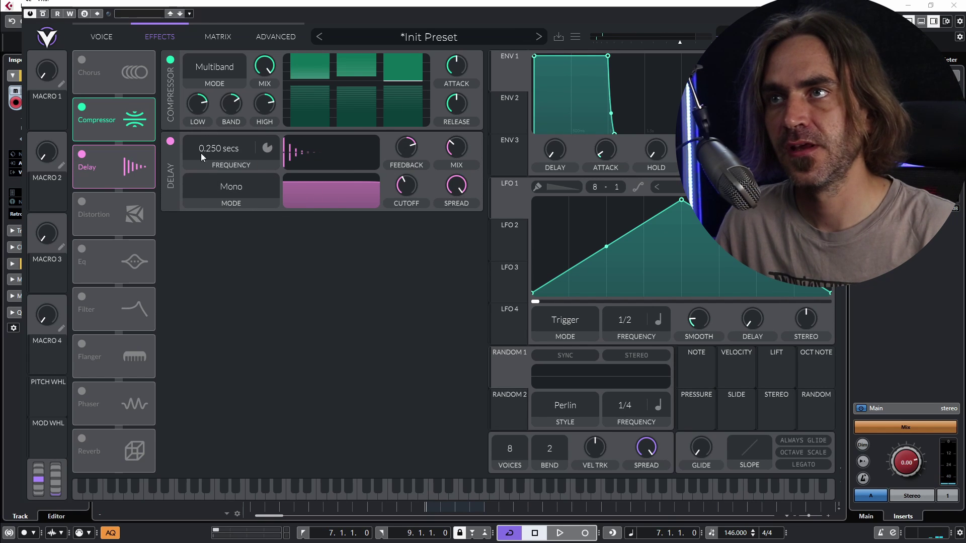
pyautogui.scroll(5, 209, 164)
pyautogui.scroll(-4, 232, 153)
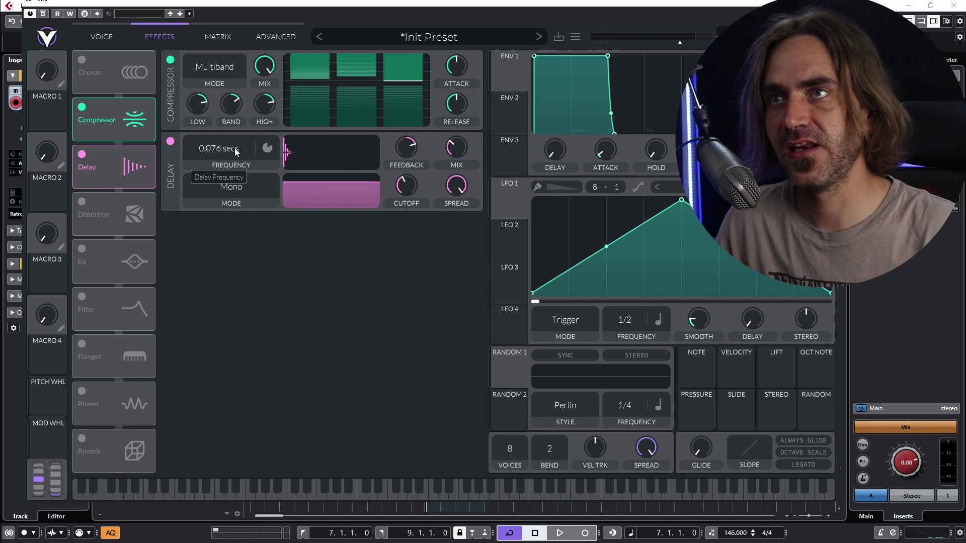
pyautogui.scroll(2, 239, 151)
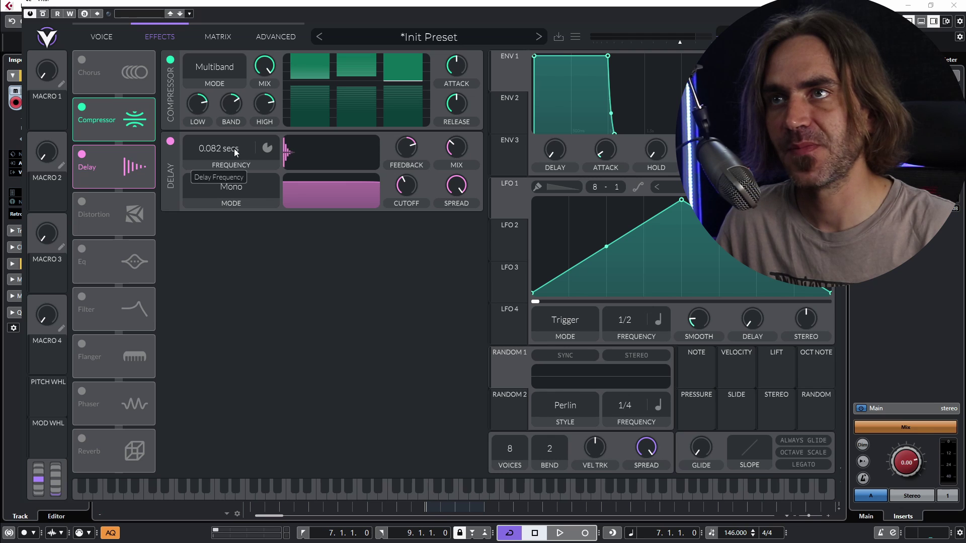
pyautogui.scroll(1, 234, 153)
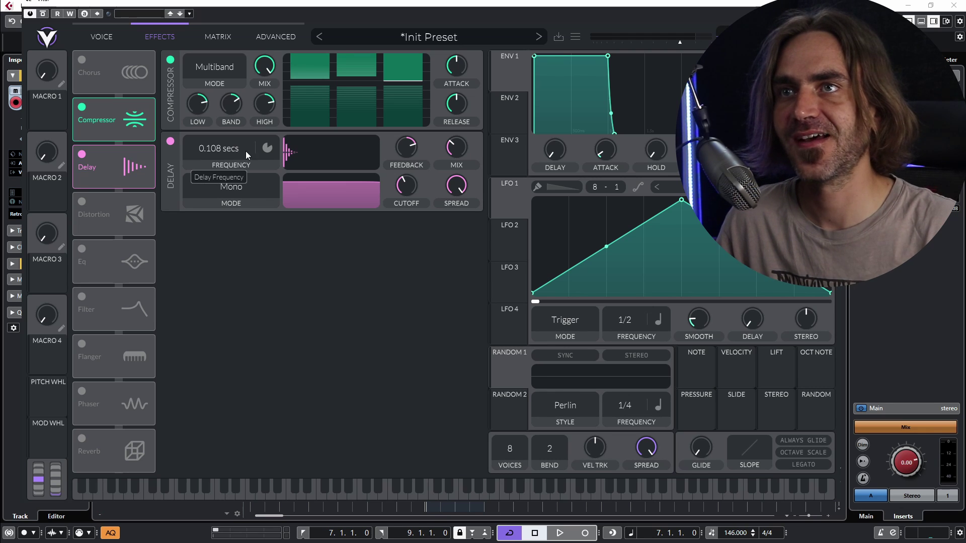
pyautogui.scroll(-6, 224, 150)
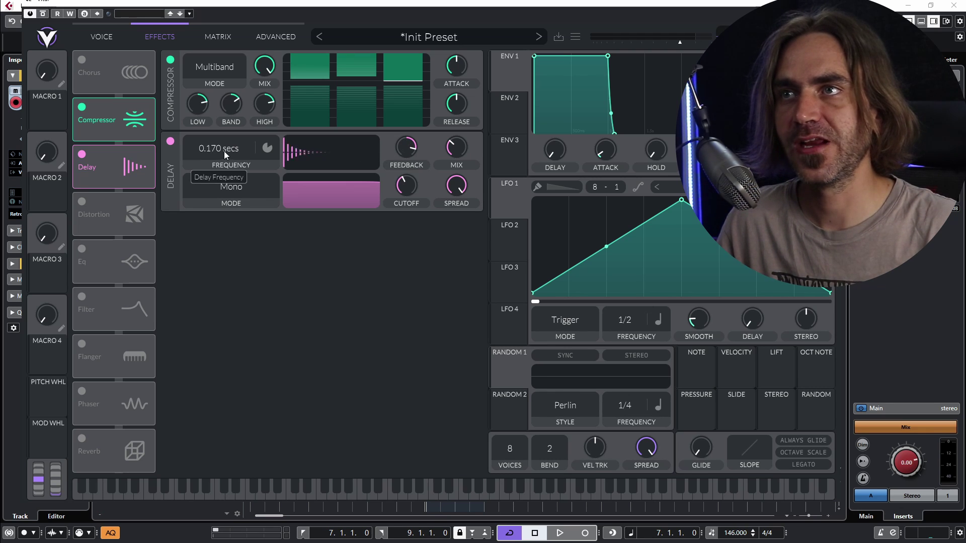
# - Turn up the delay's feedback and mix while the loop plays, and set the delay time to 0.041 secs
pyautogui.press('space')
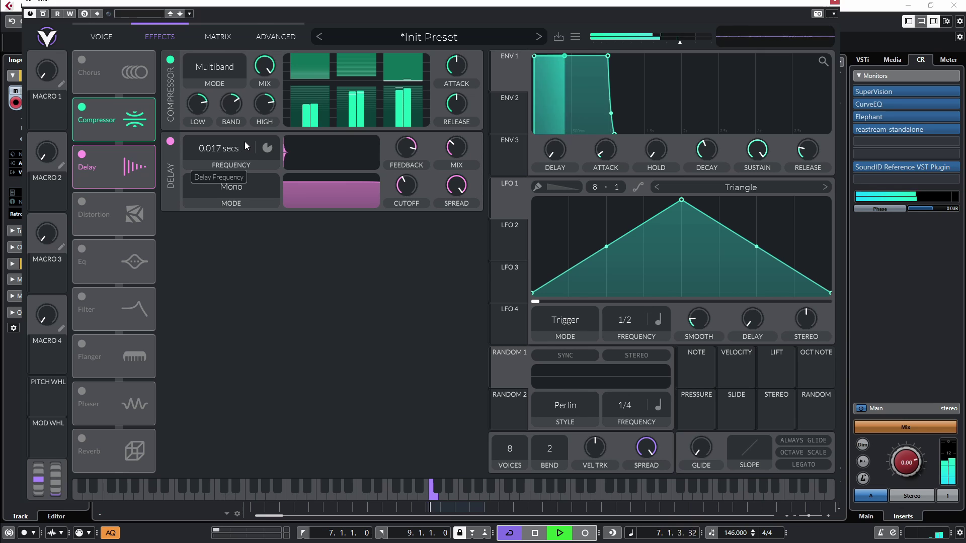
pyautogui.scroll(-1, 246, 143)
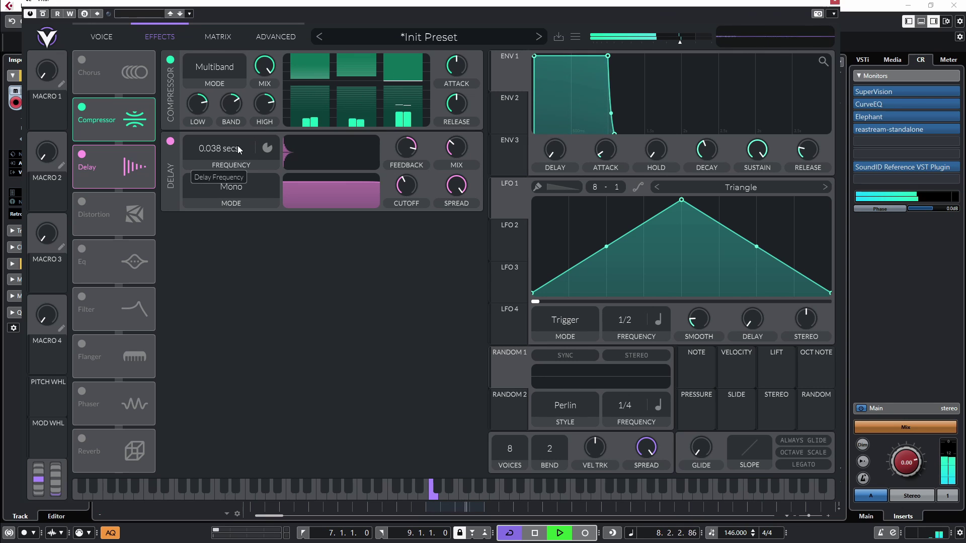
pyautogui.scroll(-1, 233, 148)
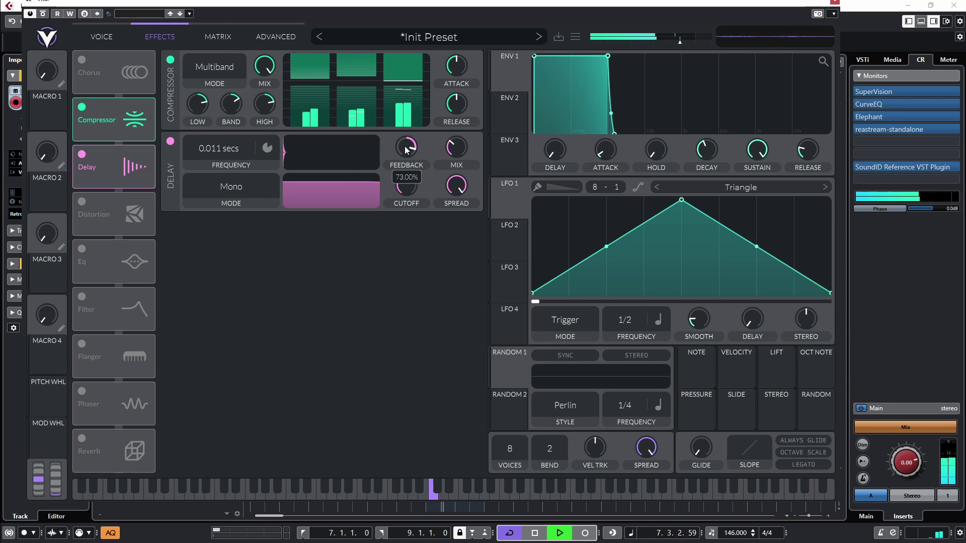
pyautogui.moveTo(471, 149)
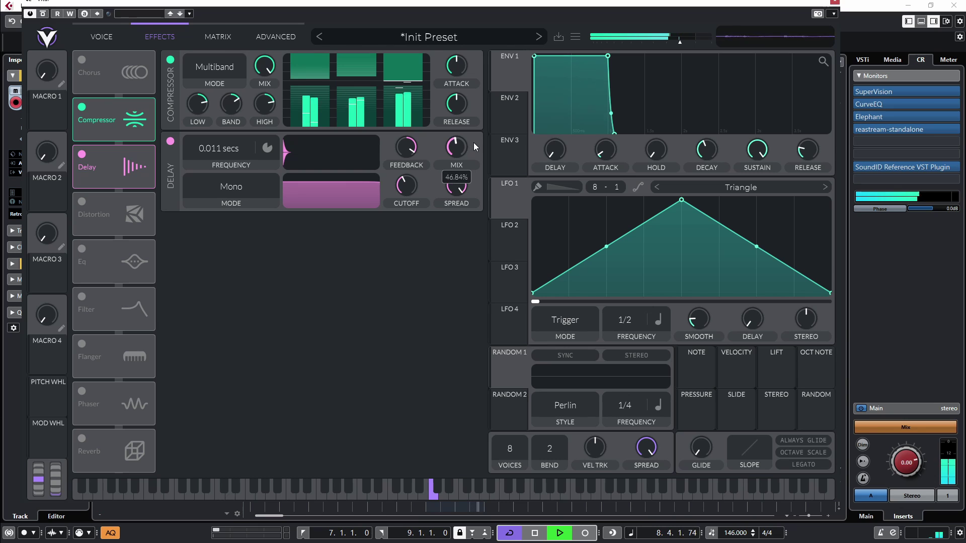
pyautogui.scroll(2, 223, 149)
pyautogui.scroll(3, 217, 153)
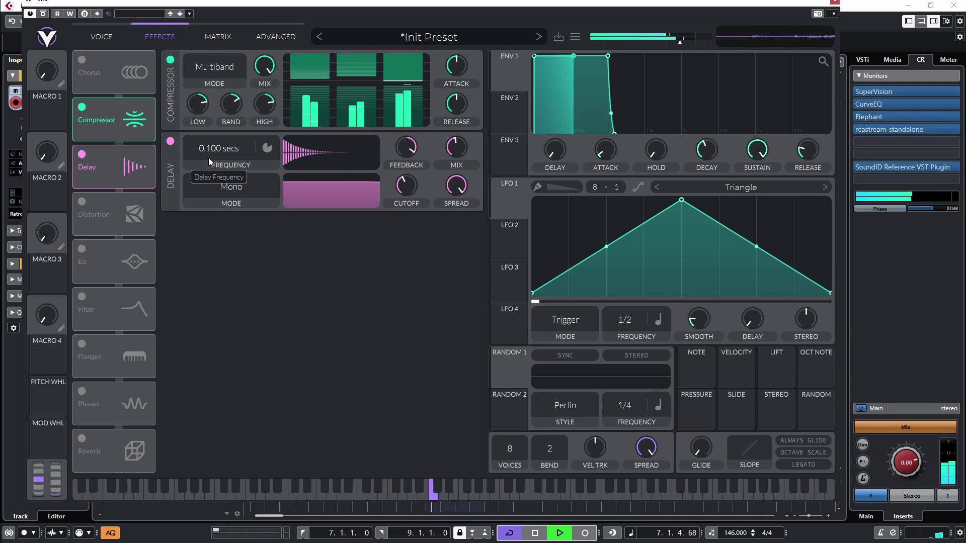
pyautogui.scroll(-3, 216, 154)
pyautogui.scroll(-1, 218, 144)
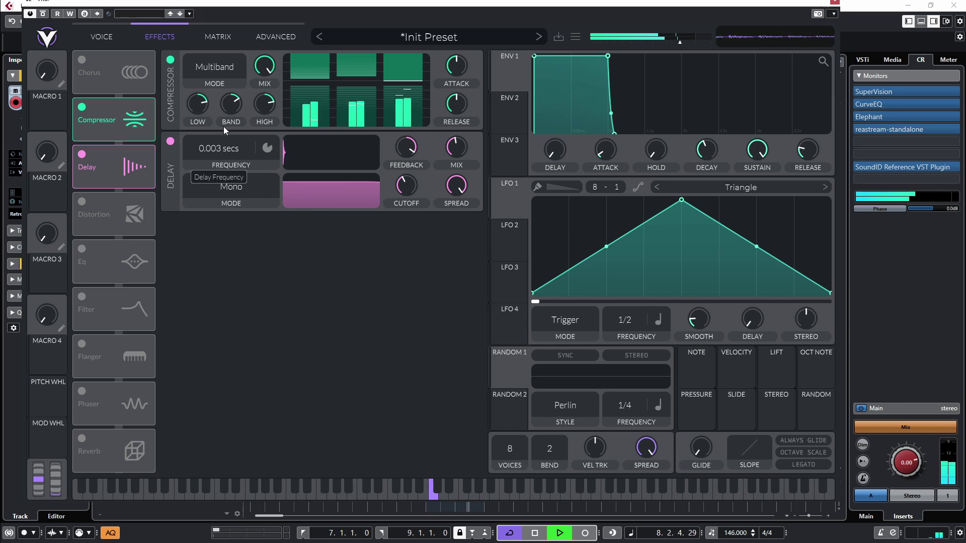
pyautogui.scroll(3, 211, 143)
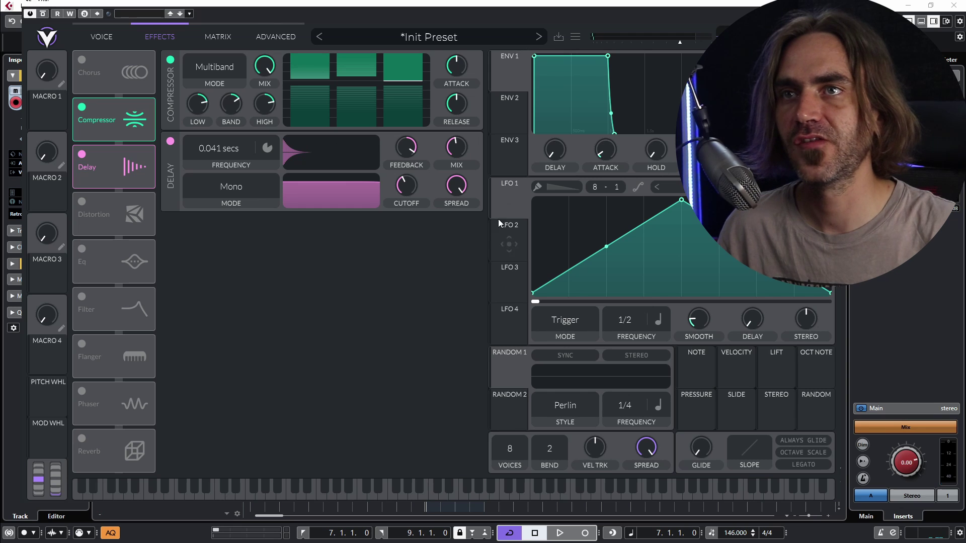
# - Modulate the delay's frequency with LFO 1, audition it and set LFO 1's frequency to 1/1 with no smoothing
pyautogui.moveTo(509, 201); pyautogui.dragTo(211, 146)
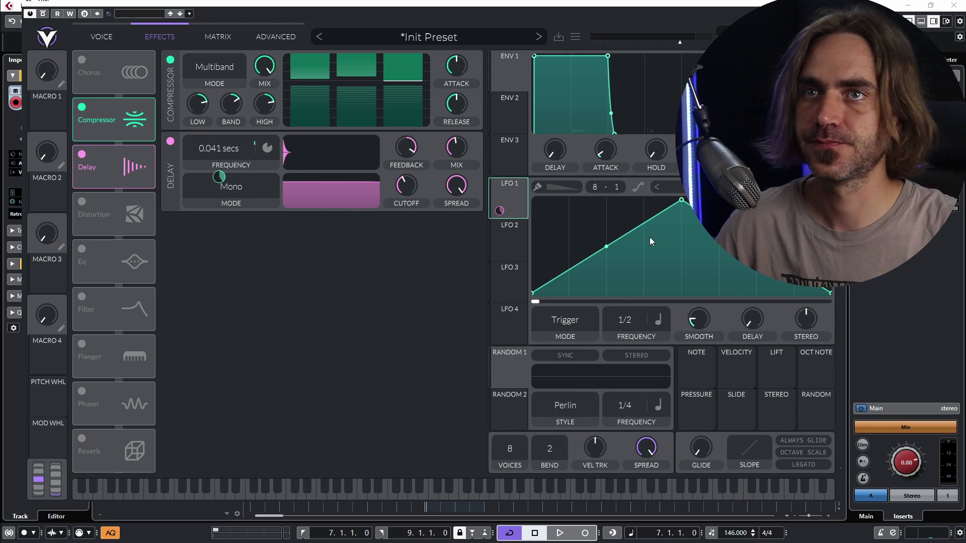
pyautogui.press('space')
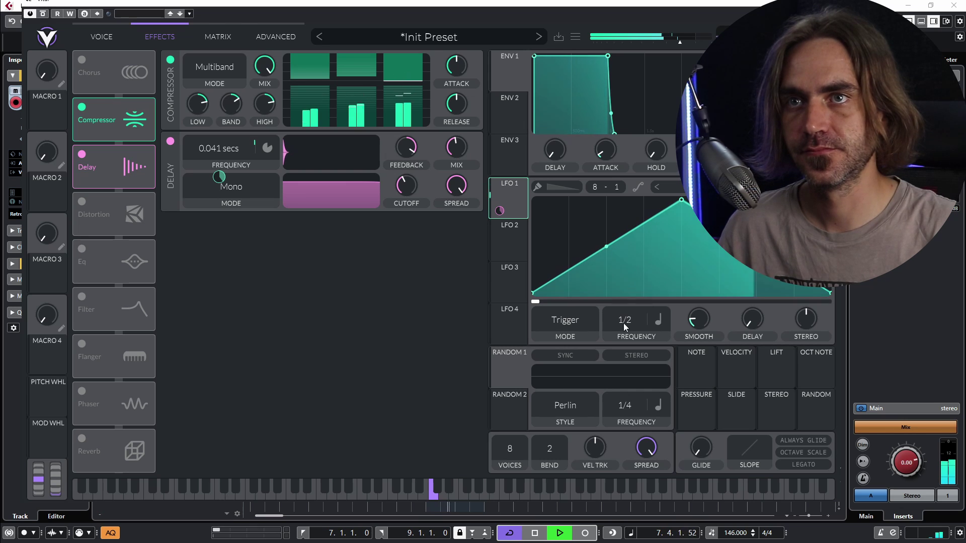
pyautogui.moveTo(639, 326); pyautogui.dragTo(628, 336)
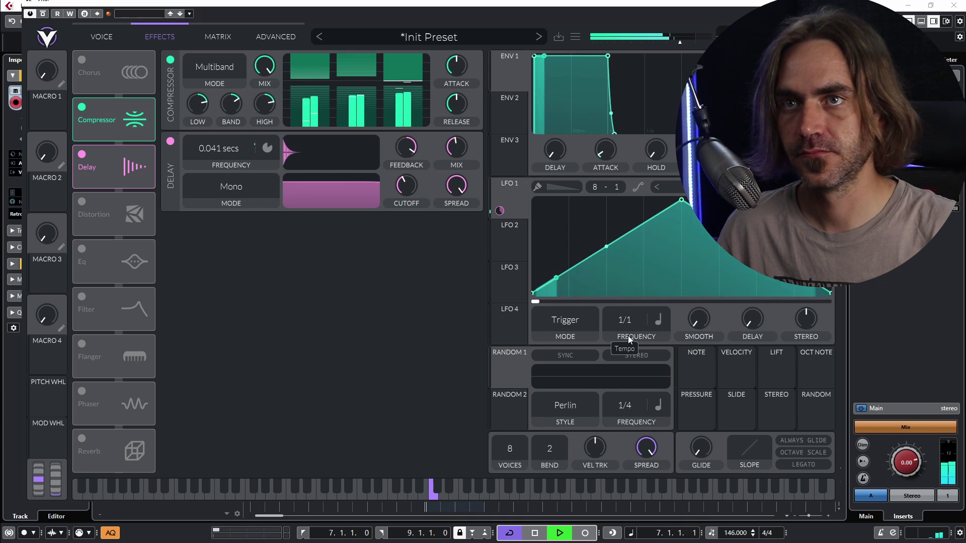
pyautogui.press('space')
# - Paint an irregular eight-step pattern across LFO 1 using the Step brush shape
pyautogui.click(556, 187)
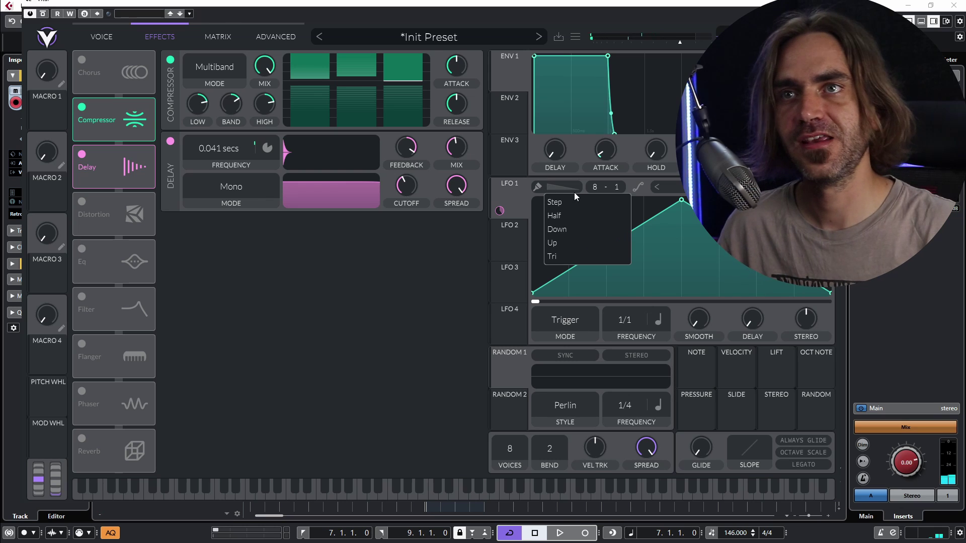
pyautogui.click(561, 198)
pyautogui.click(551, 241)
pyautogui.moveTo(588, 291)
pyautogui.mouseDown()
pyautogui.moveTo(624, 252)
pyautogui.moveTo(618, 274)
pyautogui.moveTo(668, 259)
pyautogui.moveTo(667, 276)
pyautogui.moveTo(731, 253)
pyautogui.moveTo(781, 195)
pyautogui.moveTo(765, 288)
pyautogui.moveTo(816, 234)
pyautogui.mouseUp()
# - Play the loop while raising the delay mix and setting LFO 1's frequency to 1/4
pyautogui.press('space')
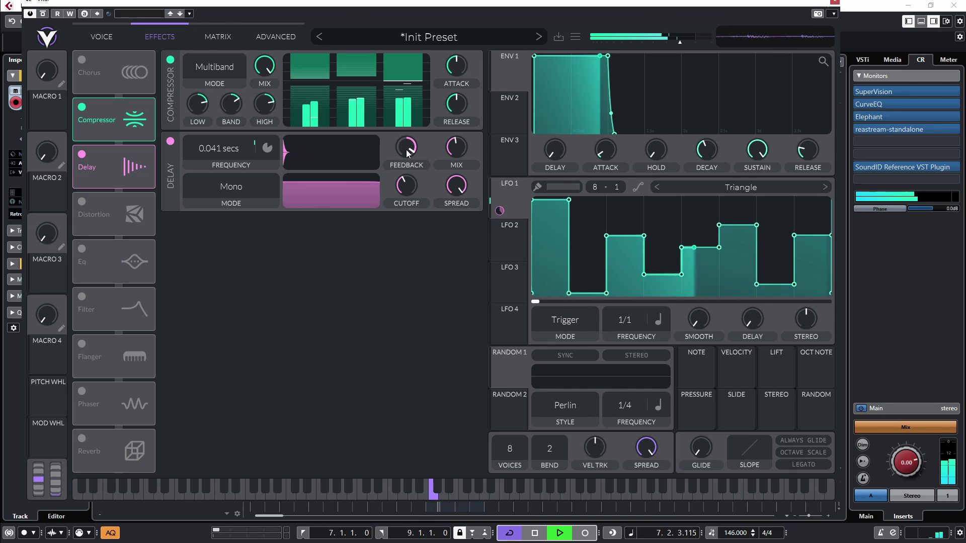
pyautogui.moveTo(449, 154); pyautogui.dragTo(458, 141)
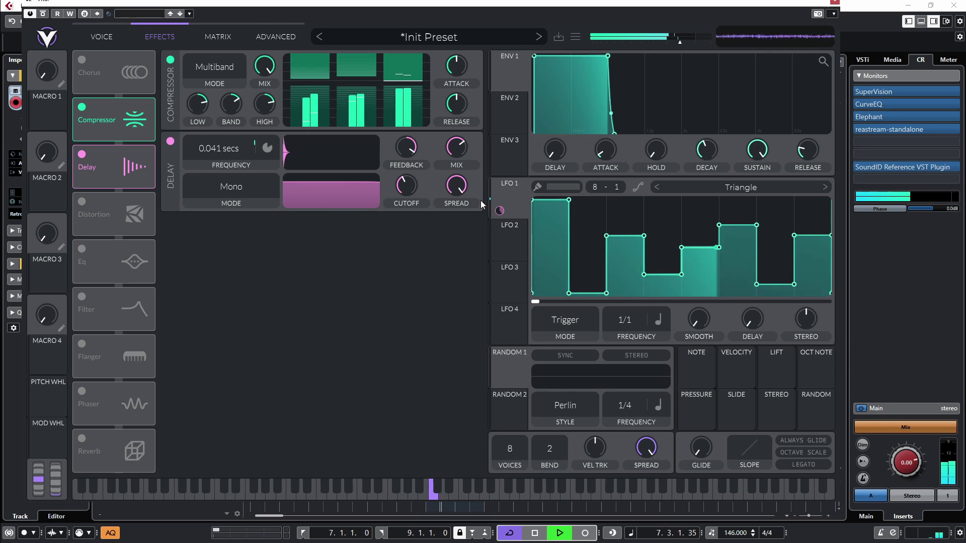
pyautogui.scroll(1, 642, 323)
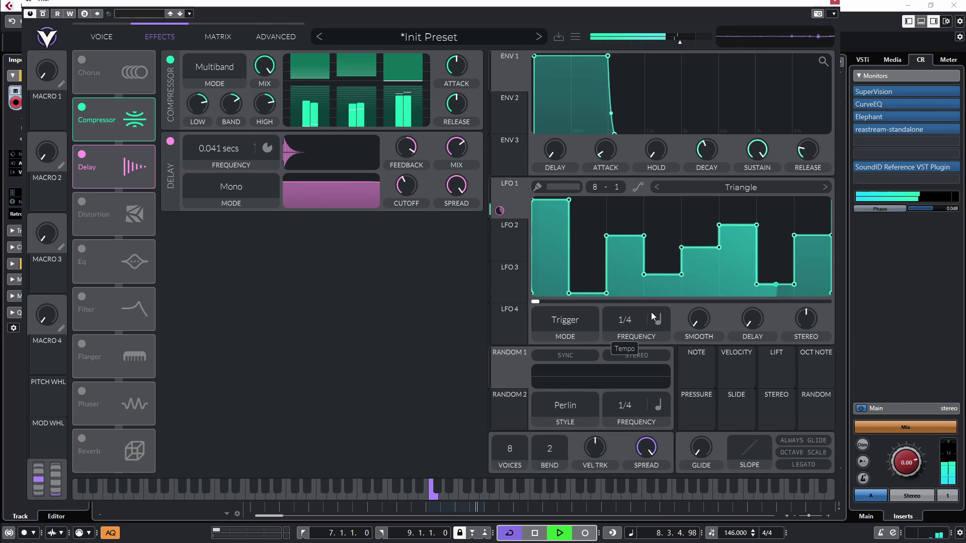
# - Set the frequencies of LFO 1 and LFO 2 to 2/1 while the loop plays
pyautogui.scroll(-1, 641, 327)
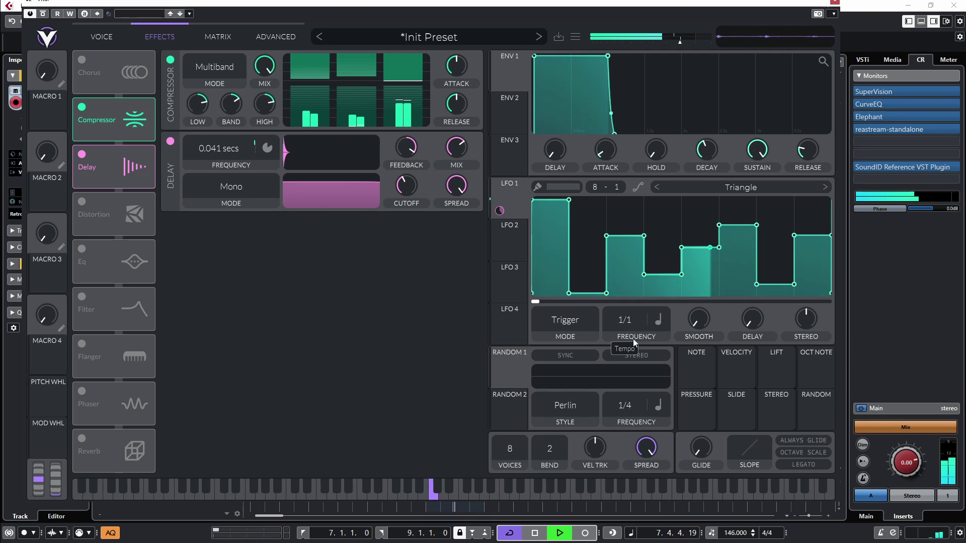
pyautogui.scroll(-1, 635, 322)
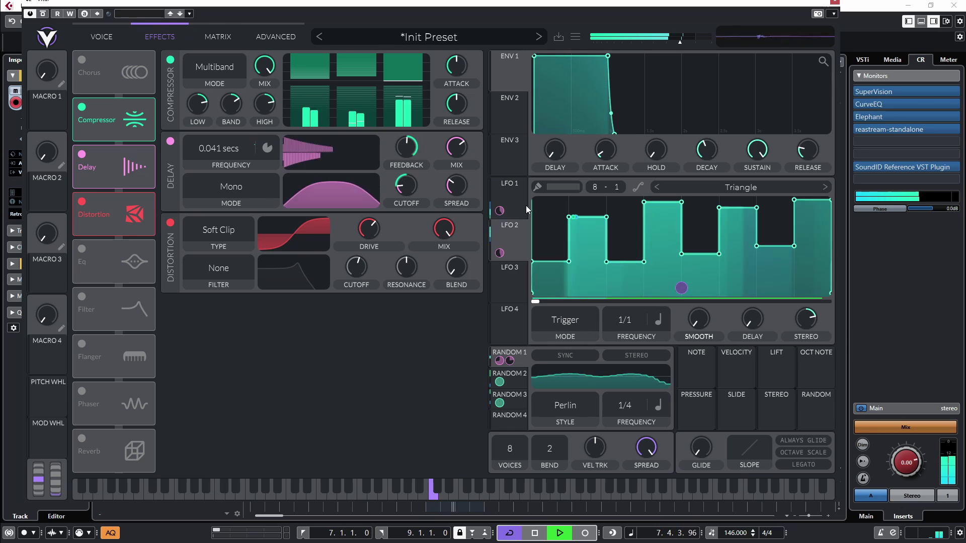
pyautogui.scroll(1, 626, 324)
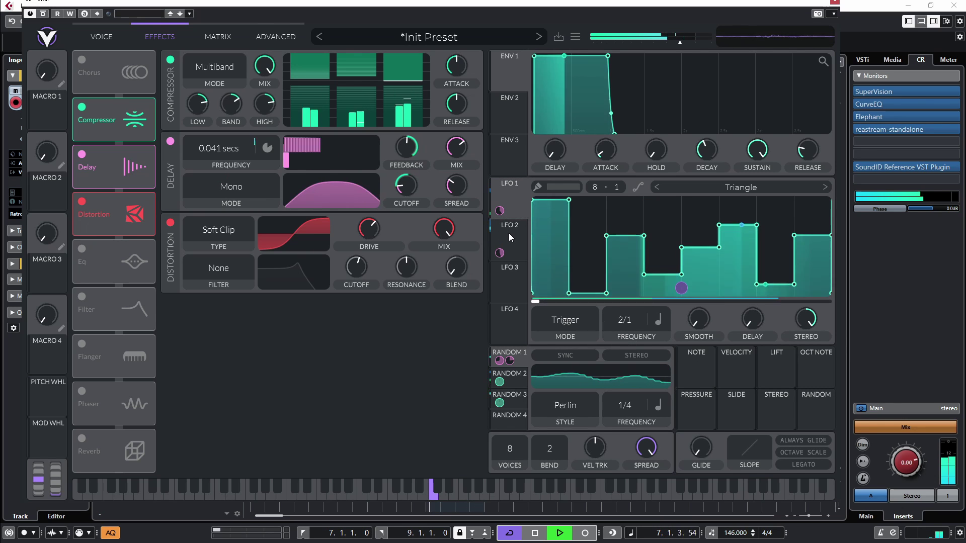
# - Check Random 3's settings, set Random 1's frequency to Freeze, and return to the oscillator and sample controls
pyautogui.click(518, 397)
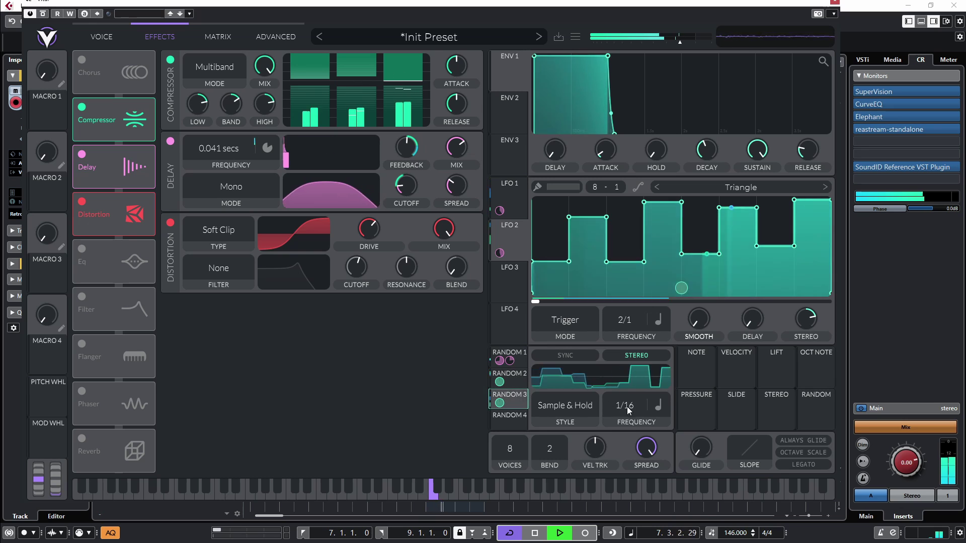
pyautogui.click(525, 352)
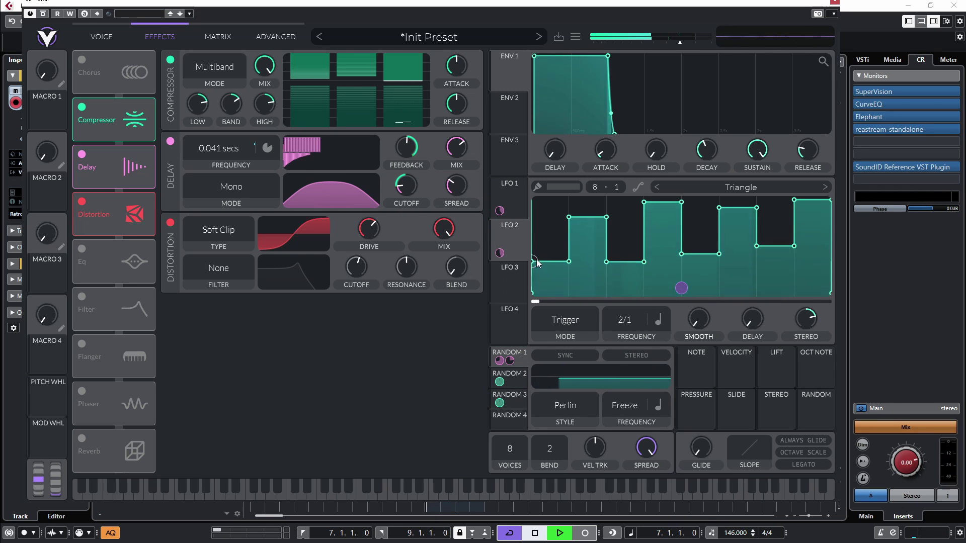
pyautogui.click(106, 38)
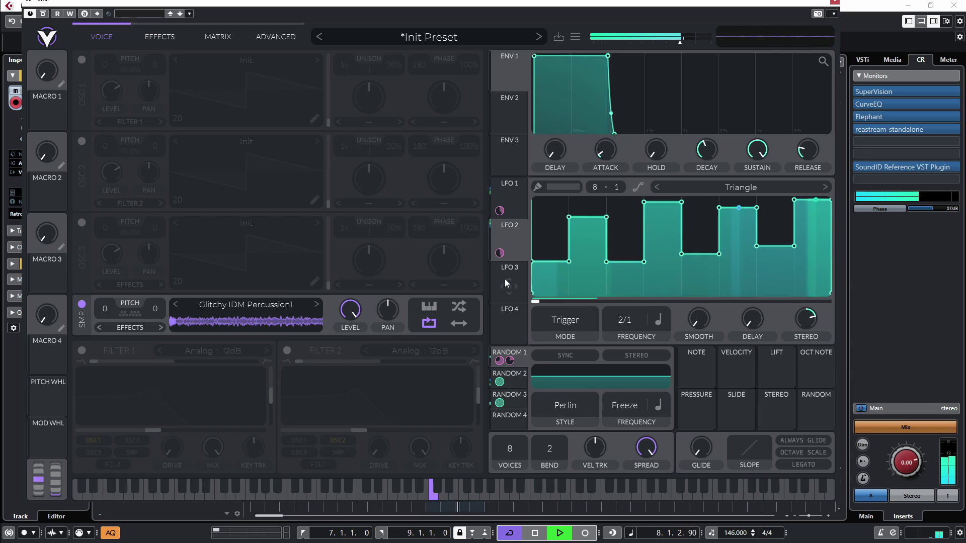
# - Reshape LFO 3 into a descending ramp and modulate the flanger's feedback with it
pyautogui.click(521, 273)
pyautogui.moveTo(682, 204); pyautogui.dragTo(533, 202)
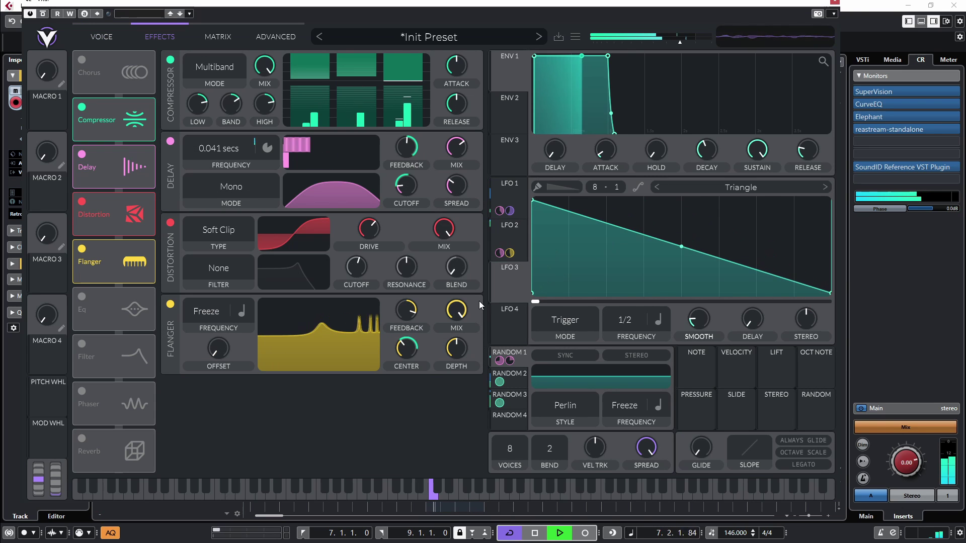
pyautogui.moveTo(510, 286); pyautogui.dragTo(400, 312)
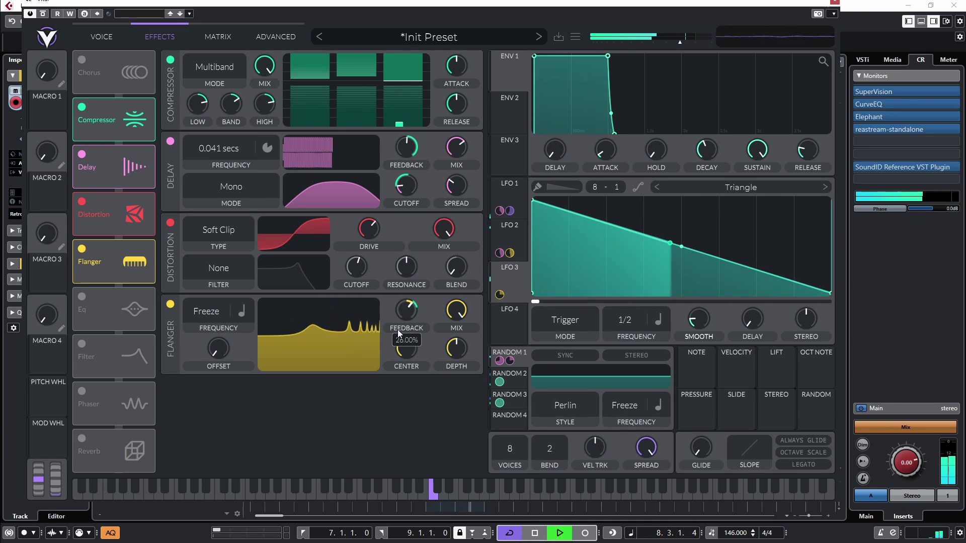
# - Remove LFO 3's smoothing and set its frequency to 1/8 while the loop plays
pyautogui.scroll(4, 626, 324)
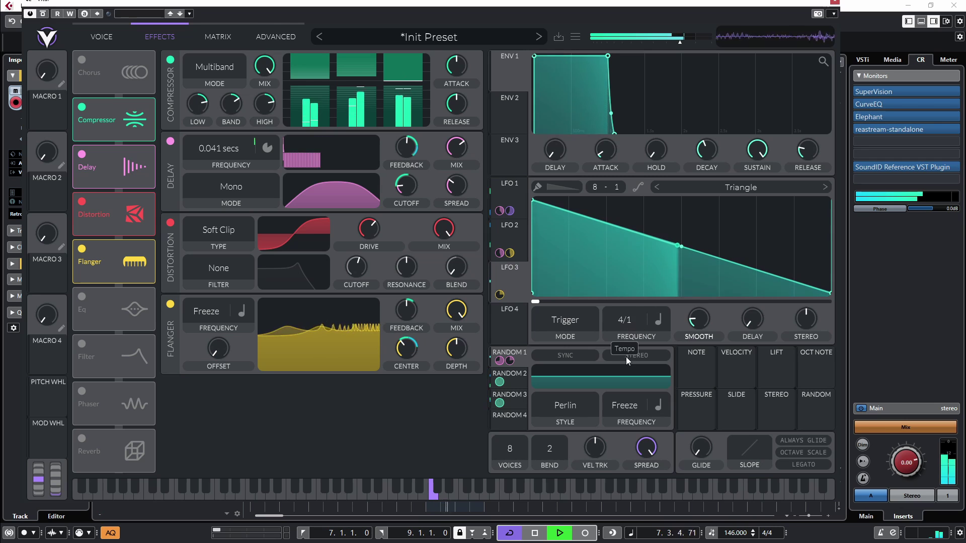
pyautogui.moveTo(699, 318); pyautogui.dragTo(695, 379)
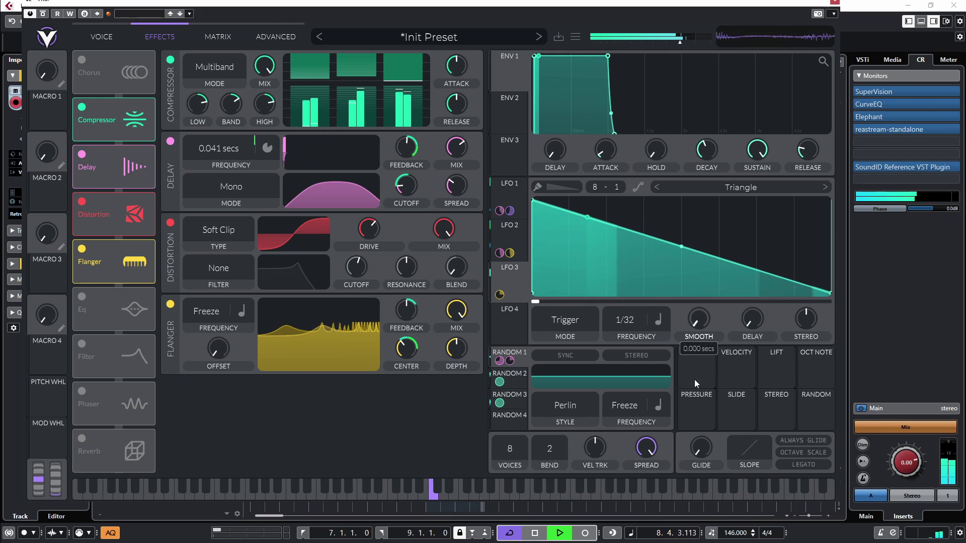
pyautogui.scroll(-1, 635, 323)
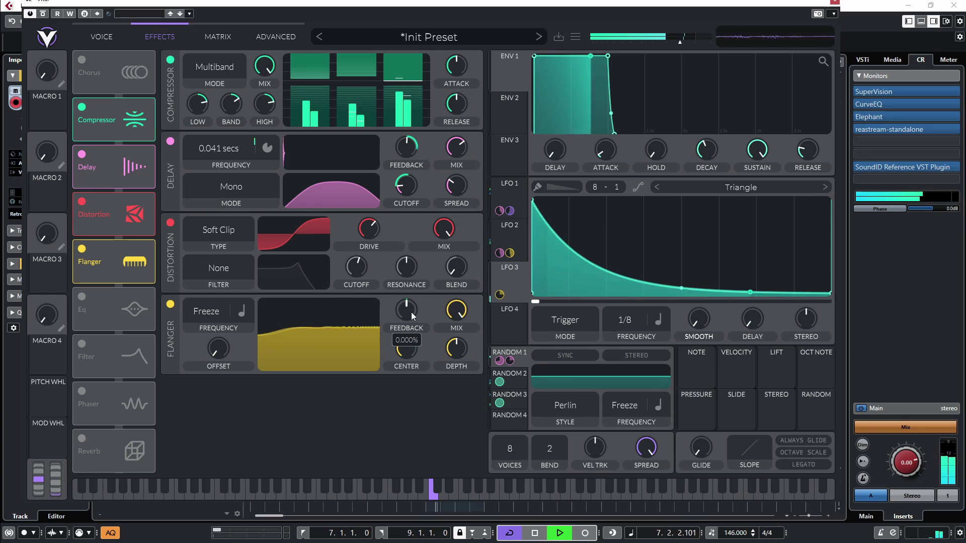
# - Modulate the flanger's depth with Random 2, audition the loop and stop playback
pyautogui.click(514, 379)
pyautogui.moveTo(500, 381); pyautogui.dragTo(462, 347)
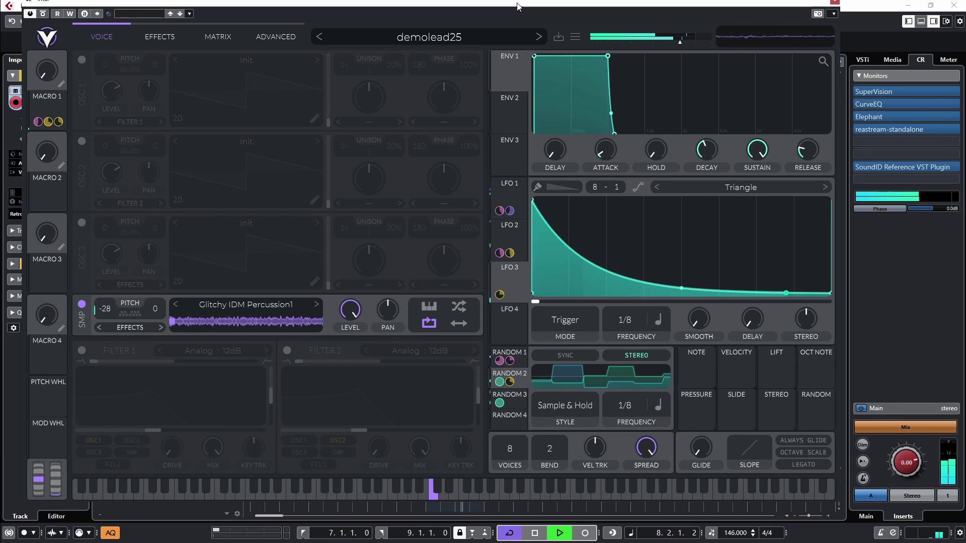
pyautogui.press('space')
pyautogui.press('space')
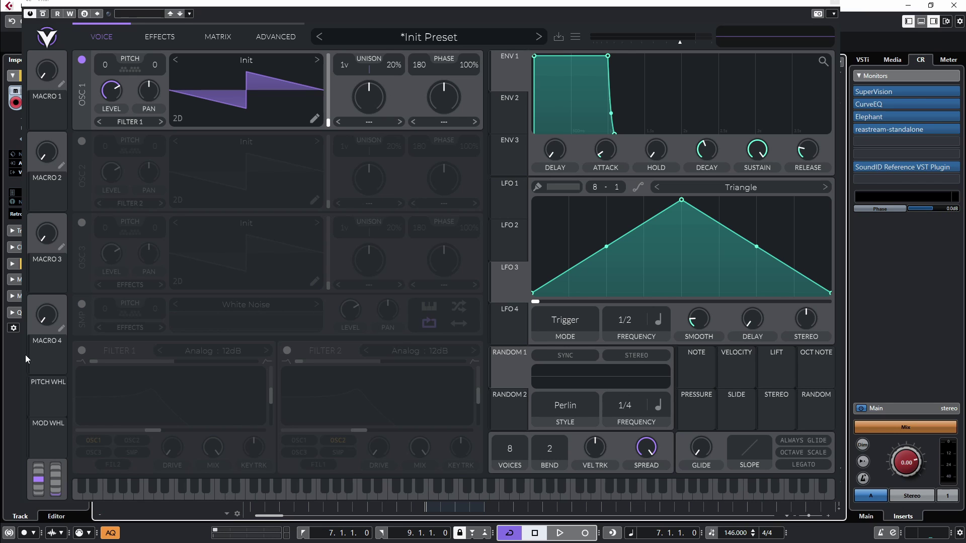
# - Enable Filter 1 with the Formant AOIE model and shift its formant peaks lower
pyautogui.click(81, 350)
pyautogui.click(232, 351)
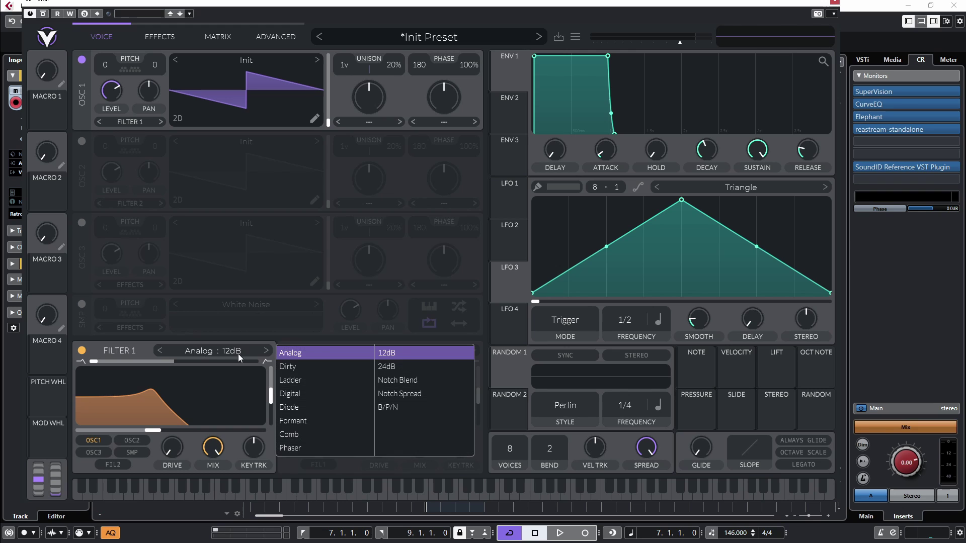
pyautogui.click(302, 422)
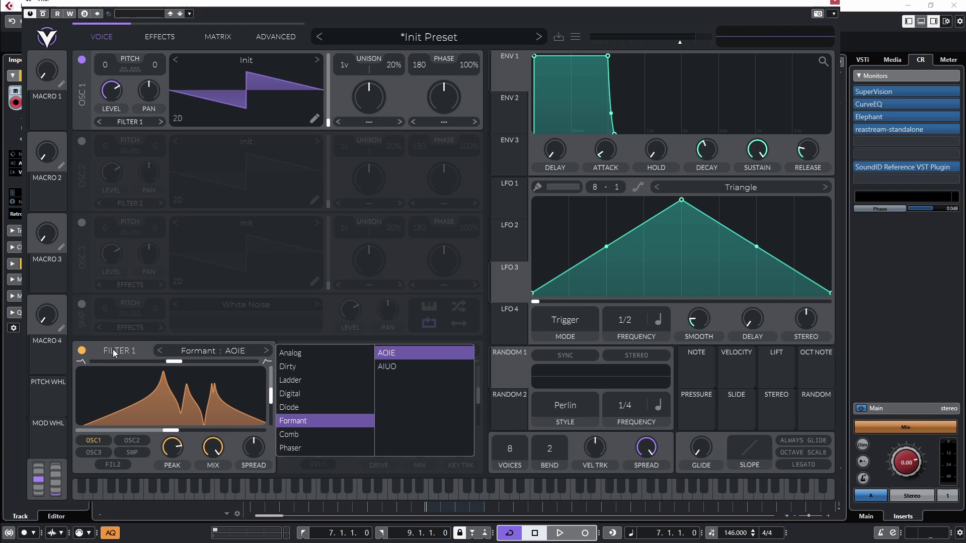
pyautogui.click(178, 367)
pyautogui.moveTo(178, 367); pyautogui.dragTo(140, 389)
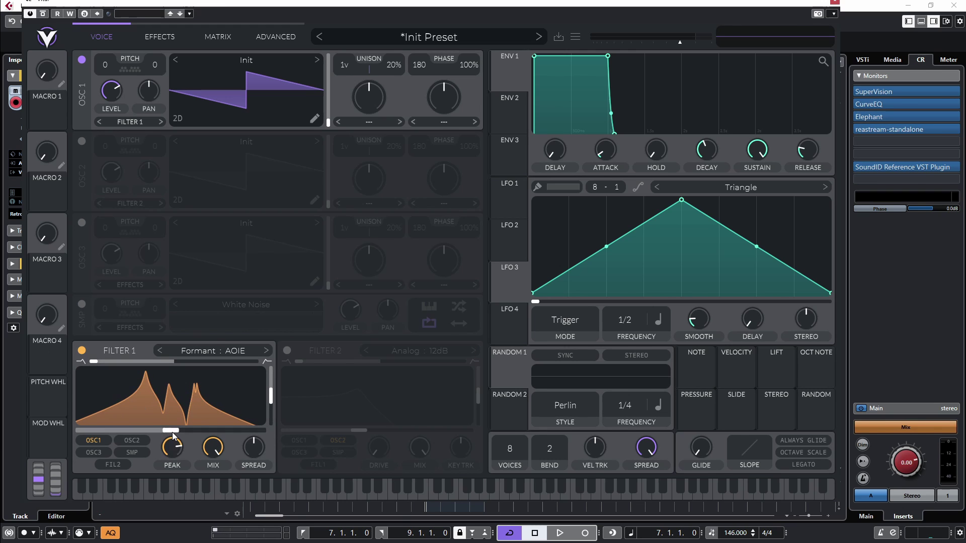
pyautogui.moveTo(172, 436)
pyautogui.mouseDown()
pyautogui.moveTo(88, 433)
pyautogui.moveTo(174, 433)
pyautogui.mouseUp()
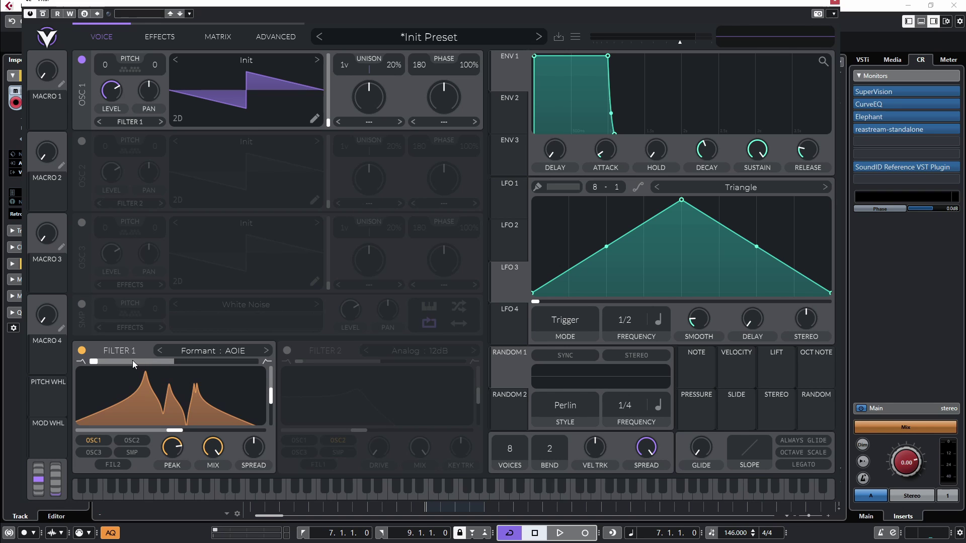
# - Map Macro 1 and Macro 2 to Filter 1's formant shift, with Macro 2's amount at -24, and turn both macros fully up
pyautogui.moveTo(48, 113); pyautogui.dragTo(173, 381)
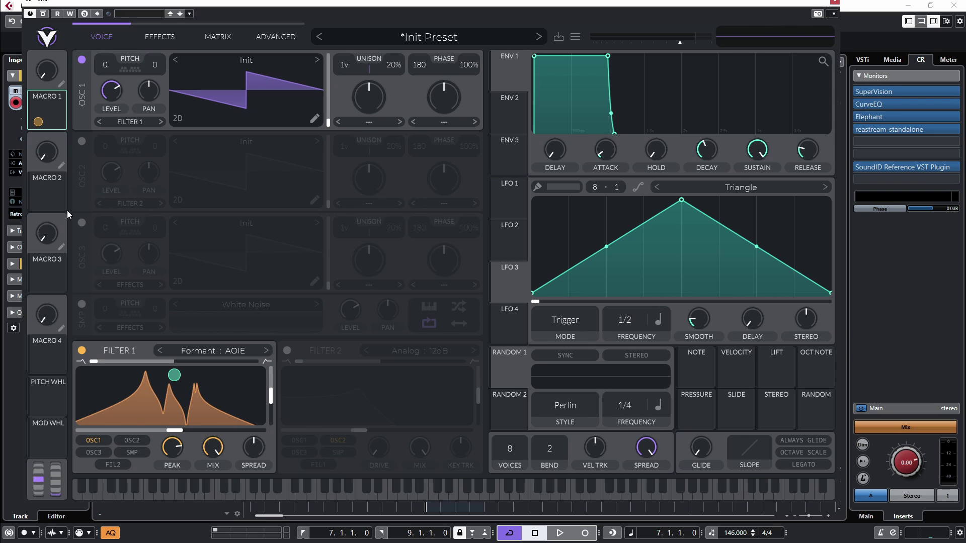
pyautogui.moveTo(50, 76); pyautogui.dragTo(95, 7)
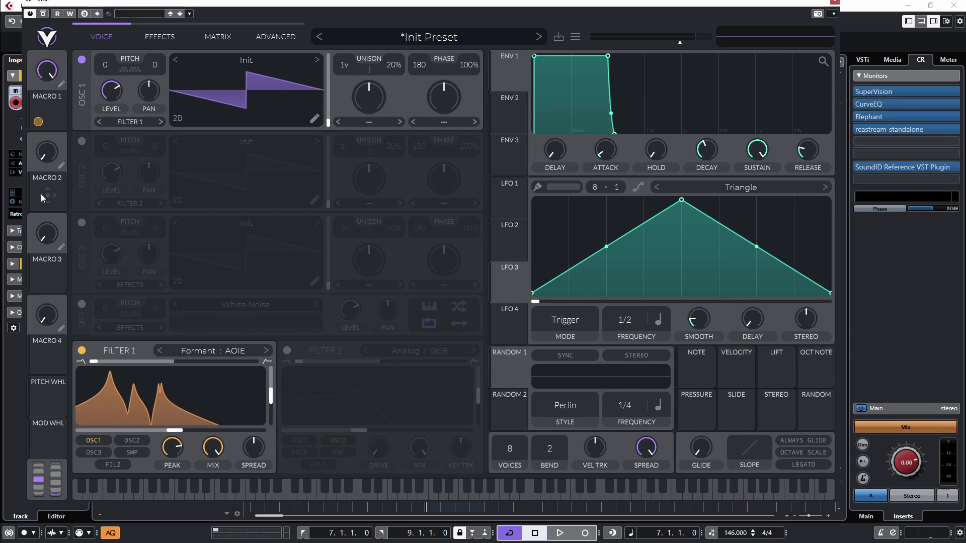
pyautogui.moveTo(42, 197); pyautogui.dragTo(174, 375)
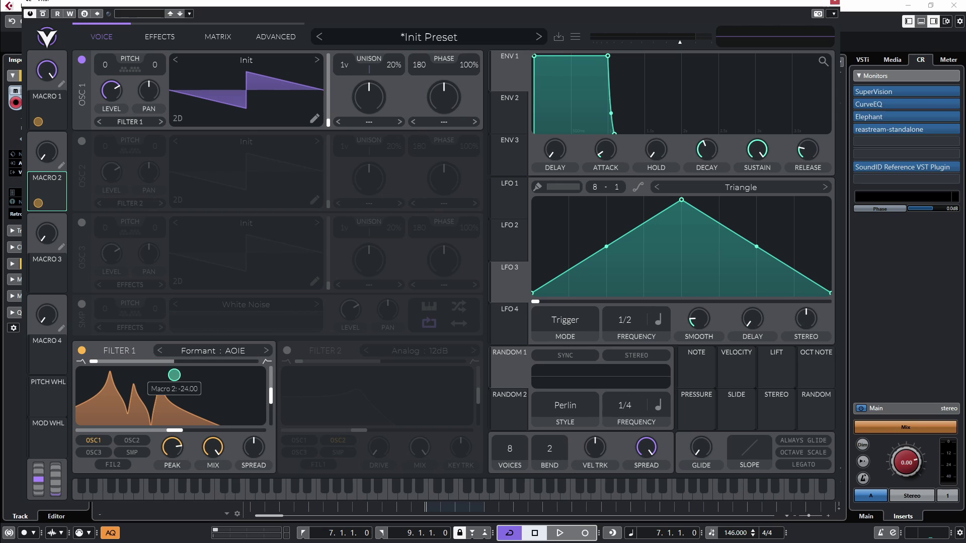
pyautogui.moveTo(47, 151); pyautogui.dragTo(77, 83)
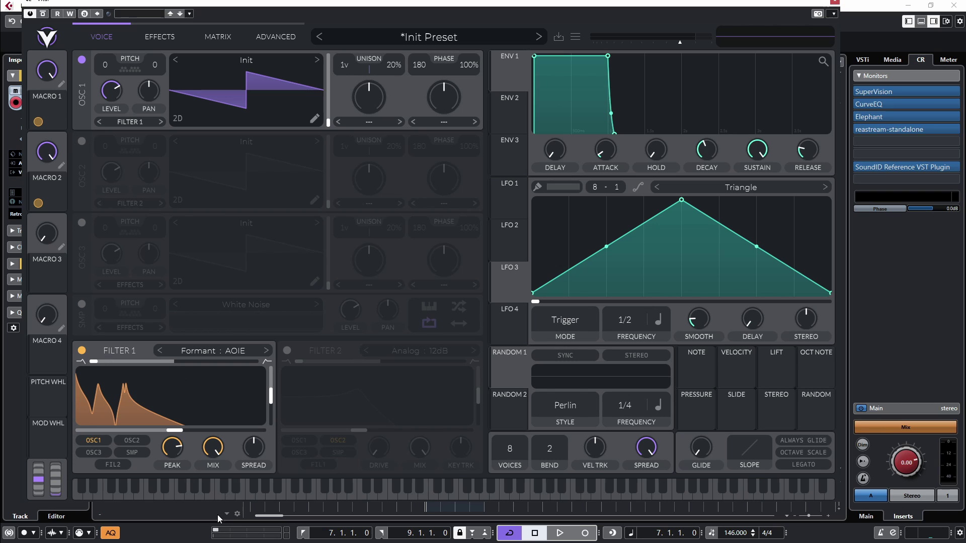
pyautogui.moveTo(127, 368)
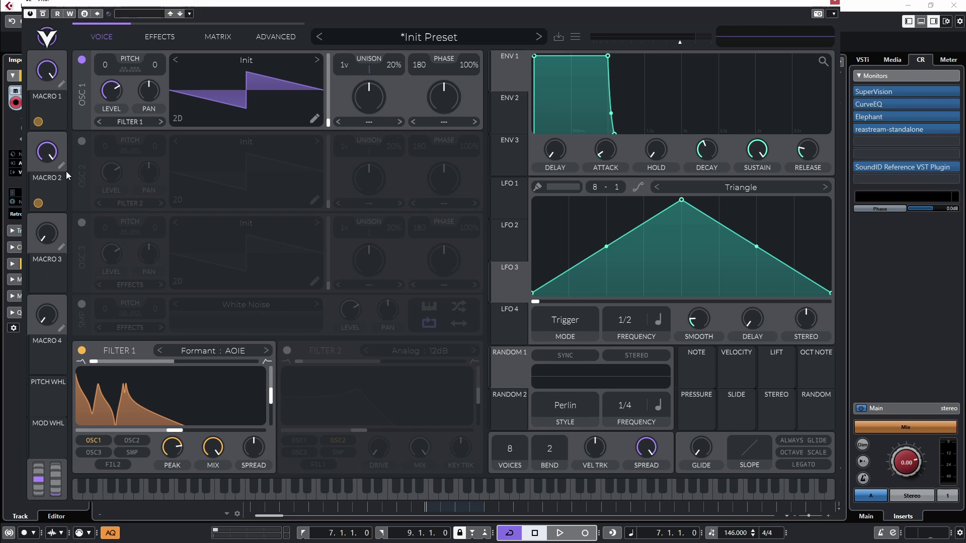
pyautogui.moveTo(47, 152)
pyautogui.mouseDown()
pyautogui.moveTo(46, 201)
pyautogui.moveTo(47, 152)
pyautogui.mouseUp()
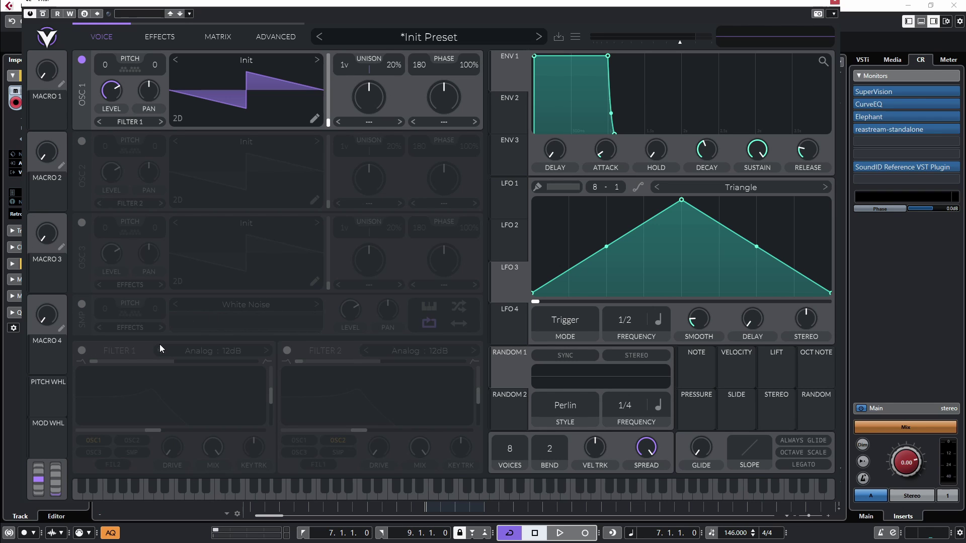
# - Enable Filter 1 with the Low High Comb model, raise its resonance and cut, and lower its blend to the minimum
pyautogui.click(81, 351)
pyautogui.click(181, 350)
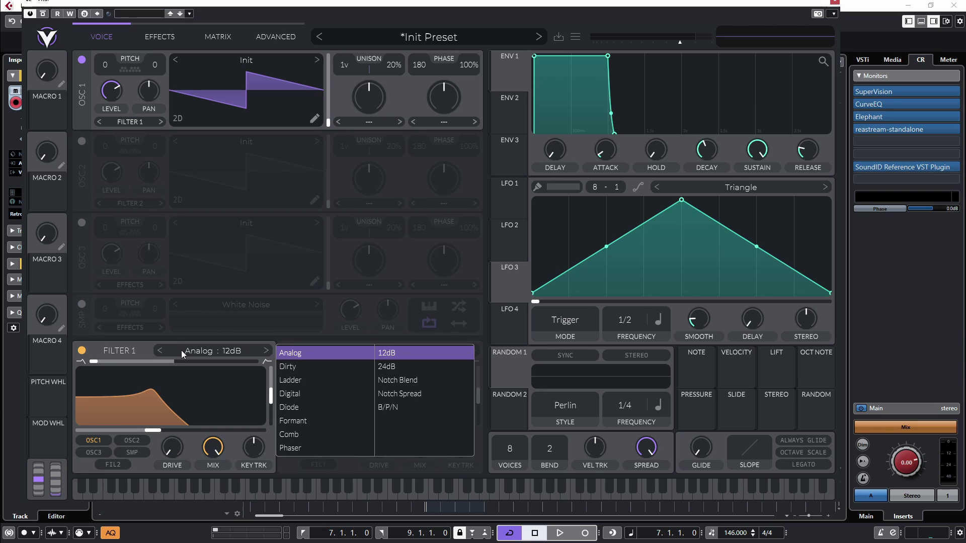
pyautogui.click(302, 435)
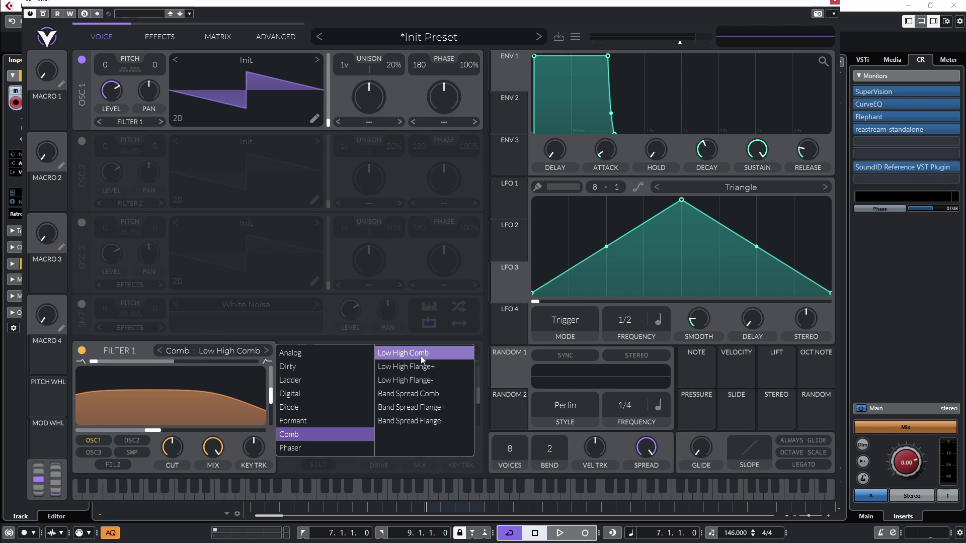
pyautogui.moveTo(273, 400); pyautogui.dragTo(277, 385)
pyautogui.moveTo(166, 445); pyautogui.dragTo(69, 431)
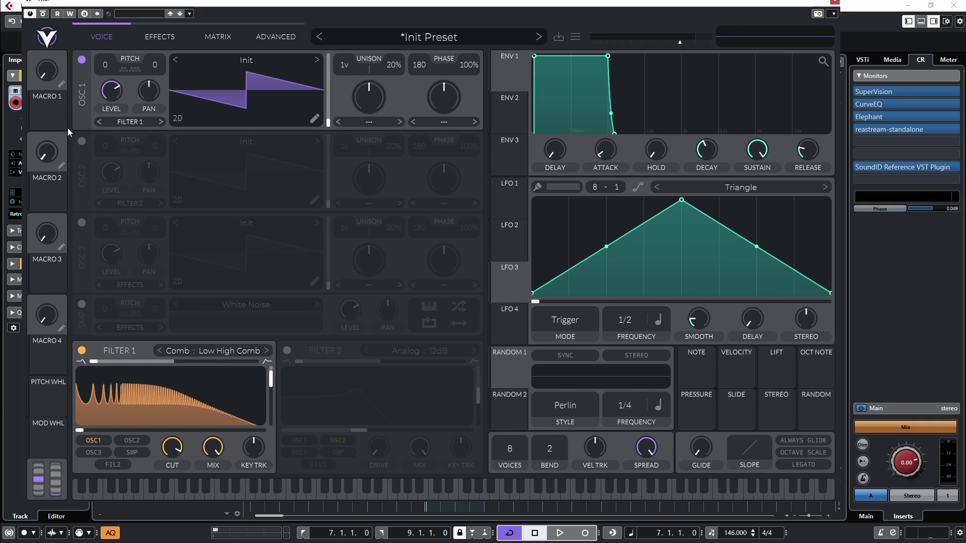
# - Map Macro 1 to Filter 1's comb frequency, raise the filter's blend, and sweep Macro 1 down to 0 while auditioning
pyautogui.moveTo(37, 122); pyautogui.dragTo(171, 417)
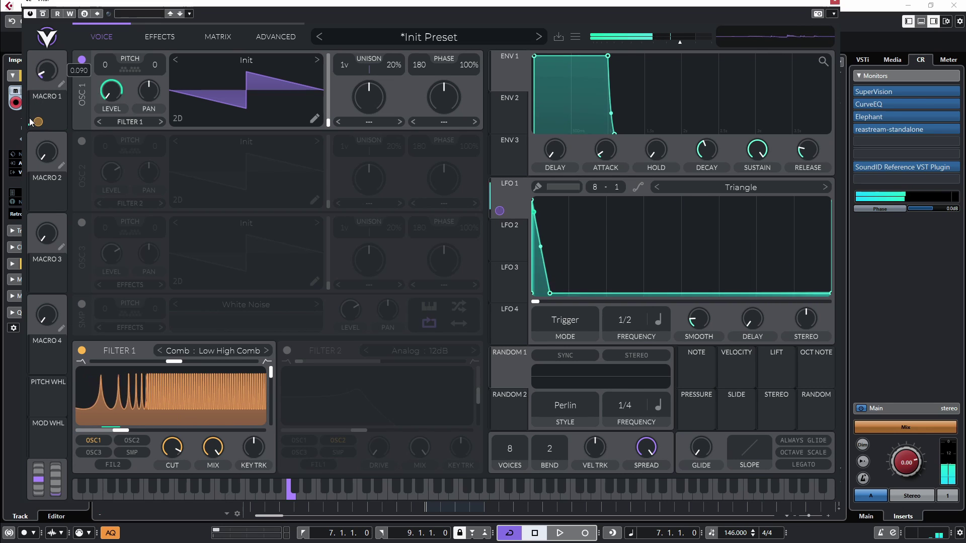
pyautogui.moveTo(129, 431); pyautogui.dragTo(140, 431)
pyautogui.moveTo(51, 71); pyautogui.dragTo(37, 86)
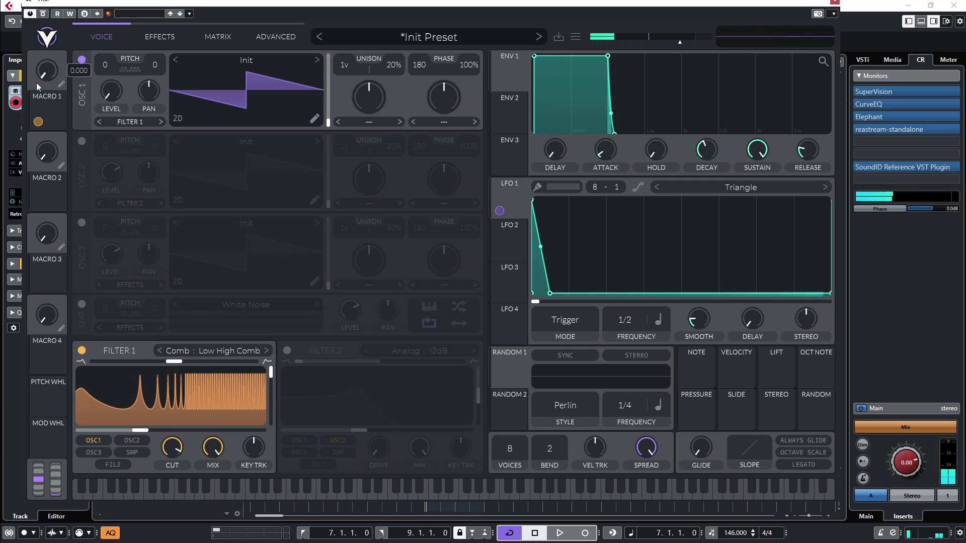
# - Turn off Filter 1 and fine-tune the decay length of the LFO 1 spike modulating oscillator 1's level
pyautogui.click(82, 351)
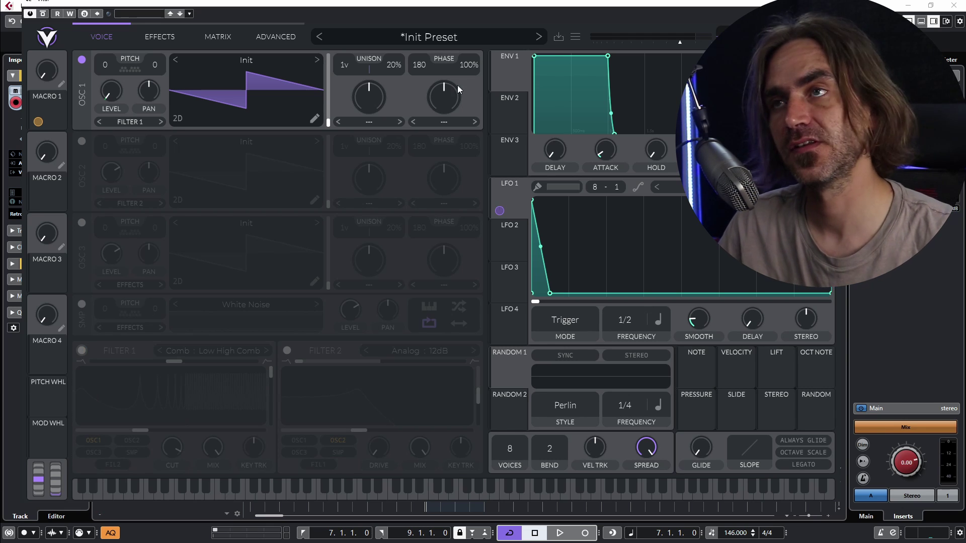
pyautogui.moveTo(133, 43); pyautogui.dragTo(111, 91)
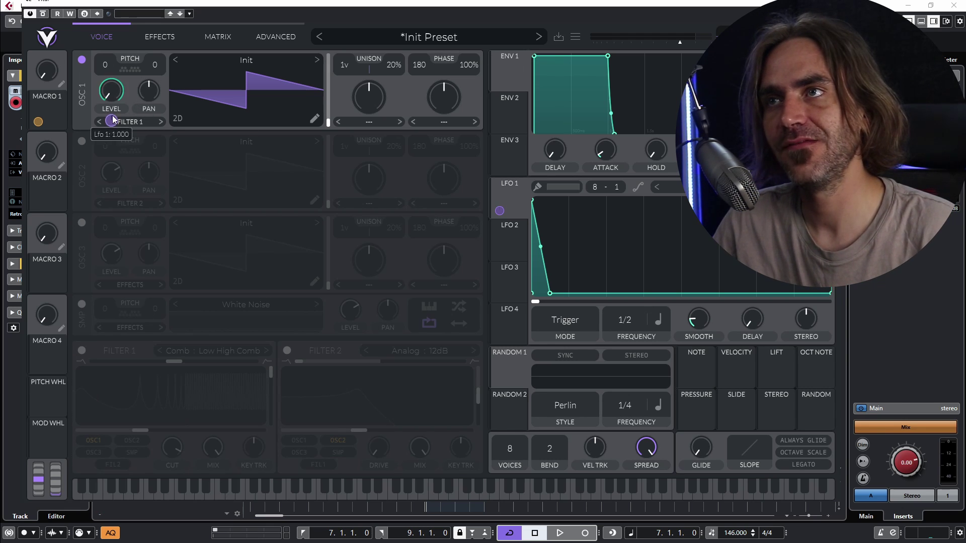
pyautogui.moveTo(550, 294); pyautogui.dragTo(556, 294)
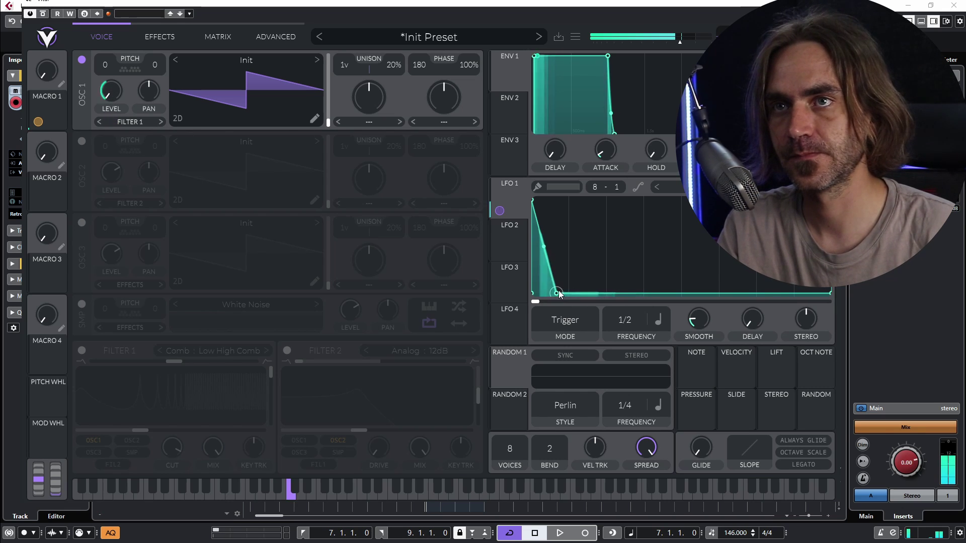
pyautogui.moveTo(557, 294); pyautogui.dragTo(548, 305)
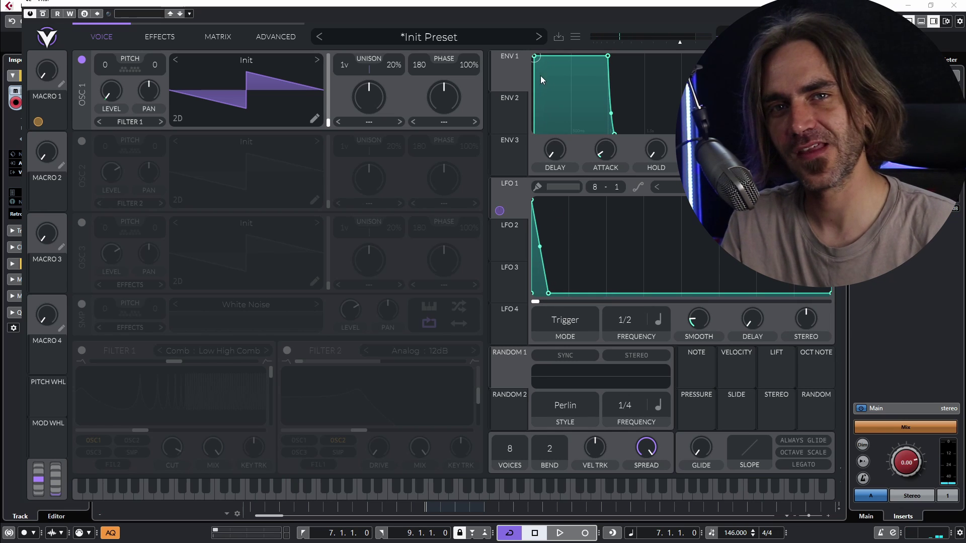
# - Enable the Flanger effect with its frequency set to Freeze and turn its offset down to the minimum
pyautogui.click(157, 38)
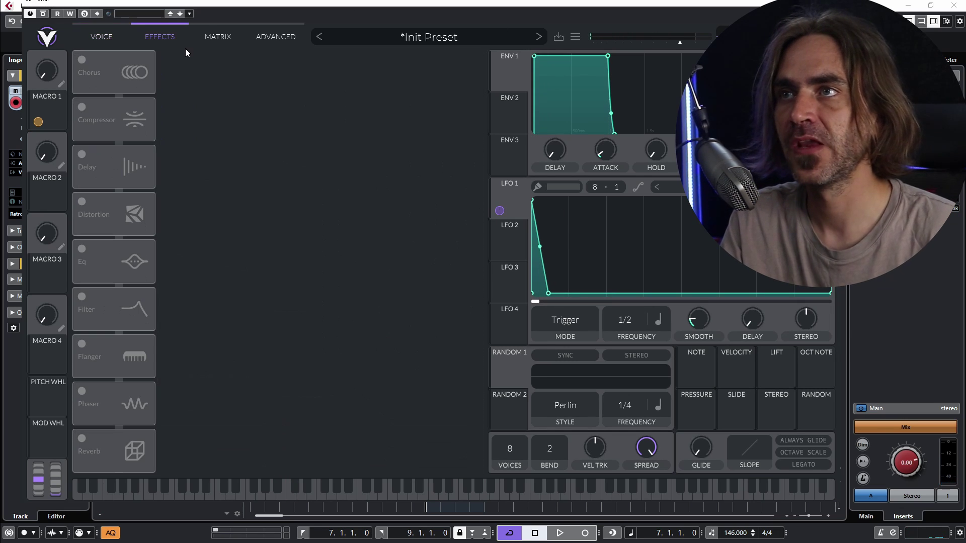
pyautogui.click(82, 345)
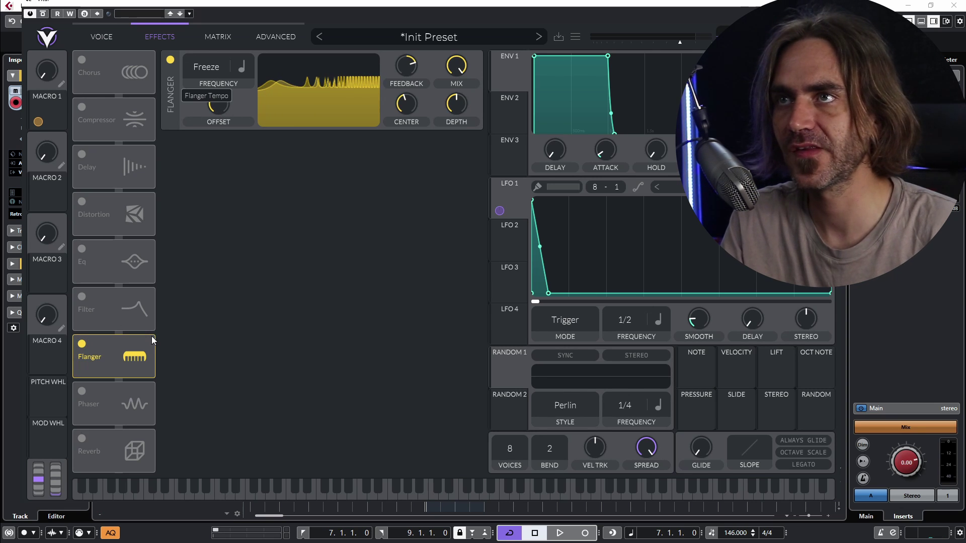
pyautogui.moveTo(227, 102); pyautogui.dragTo(217, 126)
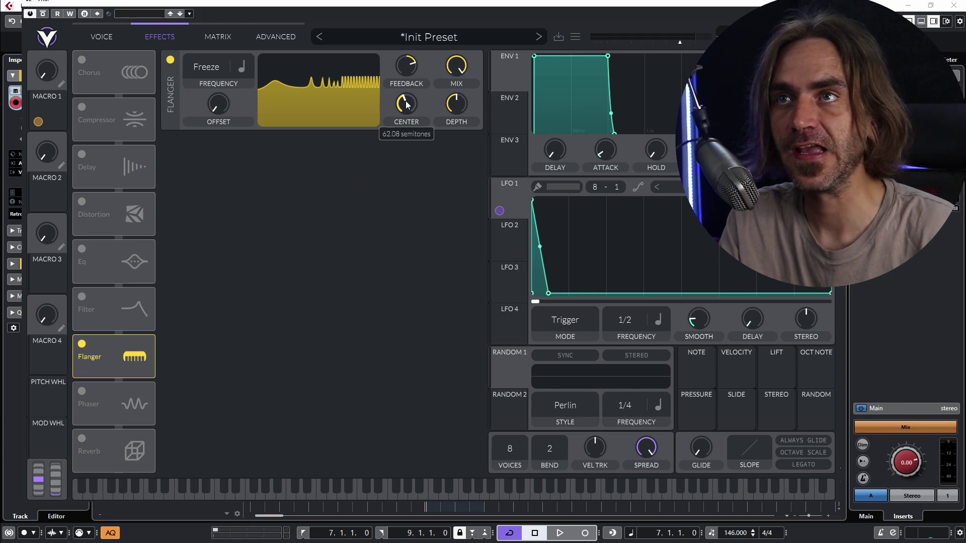
# - Lower the flanger's center to the minimum, modulate it with Note, and raise the feedback to 98%
pyautogui.moveTo(406, 104); pyautogui.dragTo(387, 156)
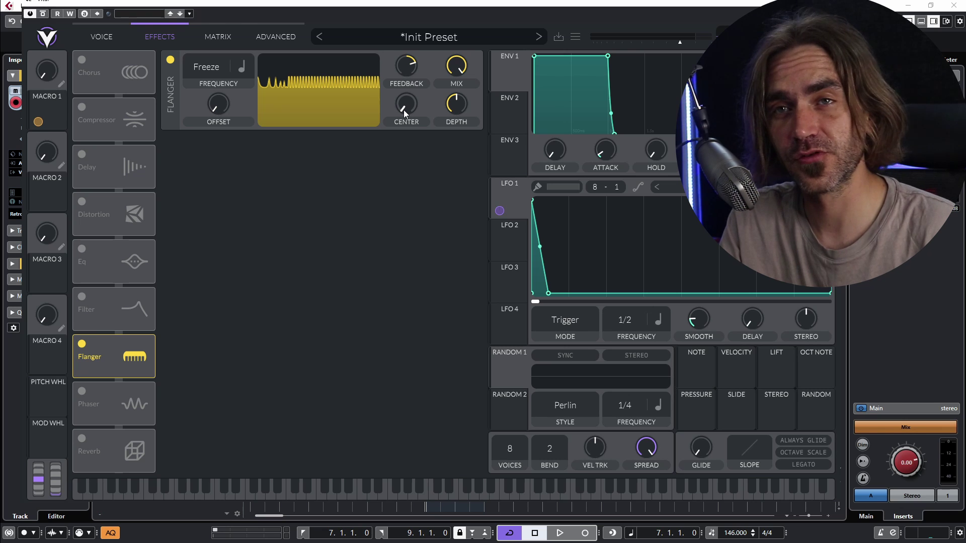
pyautogui.rightClick(404, 111)
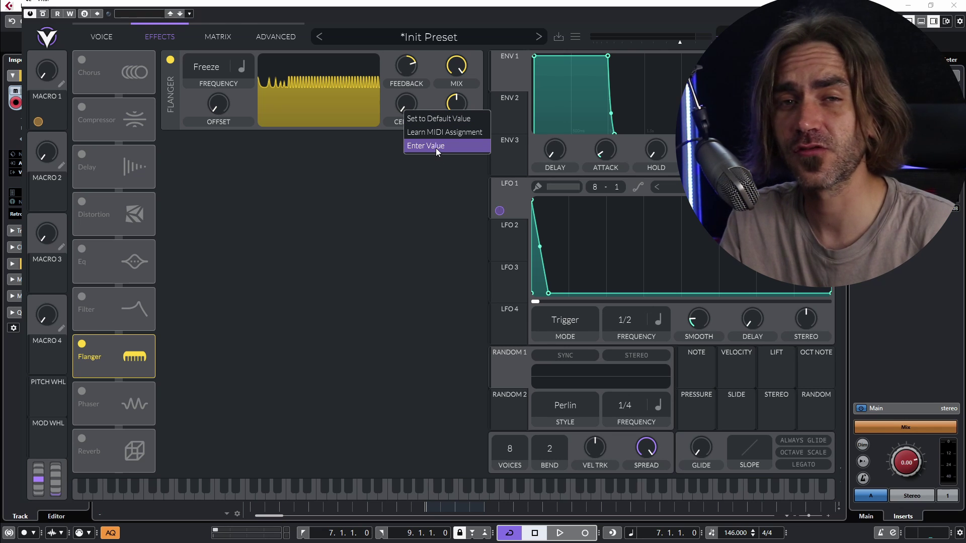
pyautogui.click(435, 147)
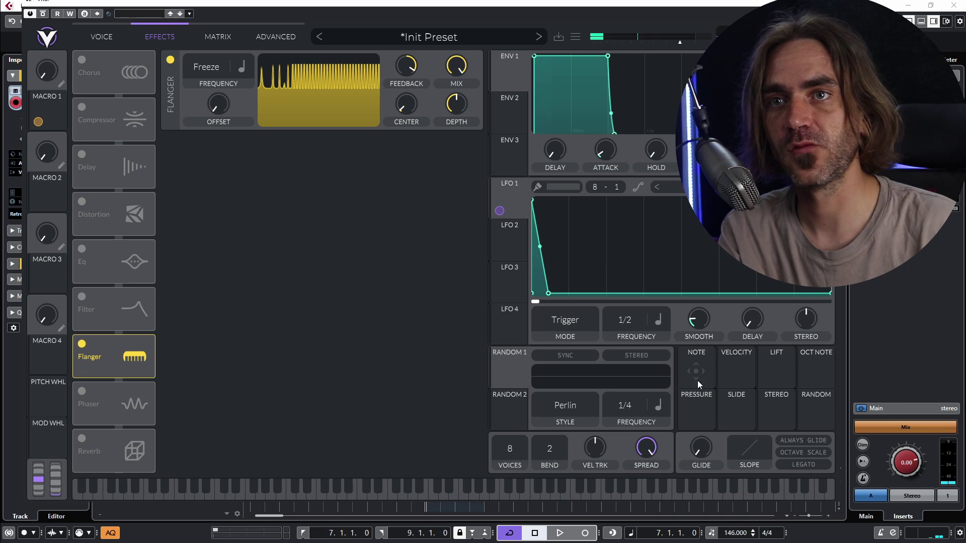
pyautogui.moveTo(696, 371); pyautogui.dragTo(406, 132)
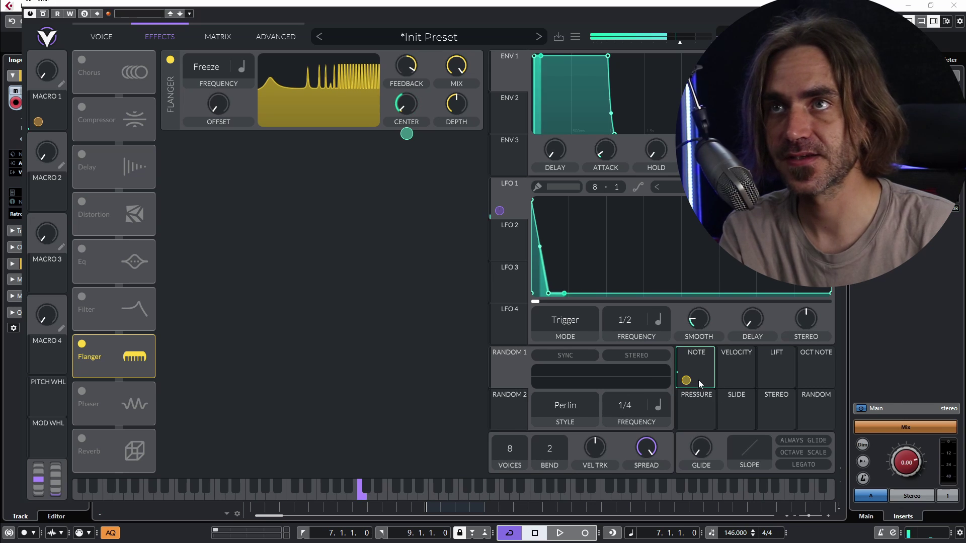
pyautogui.moveTo(387, 75)
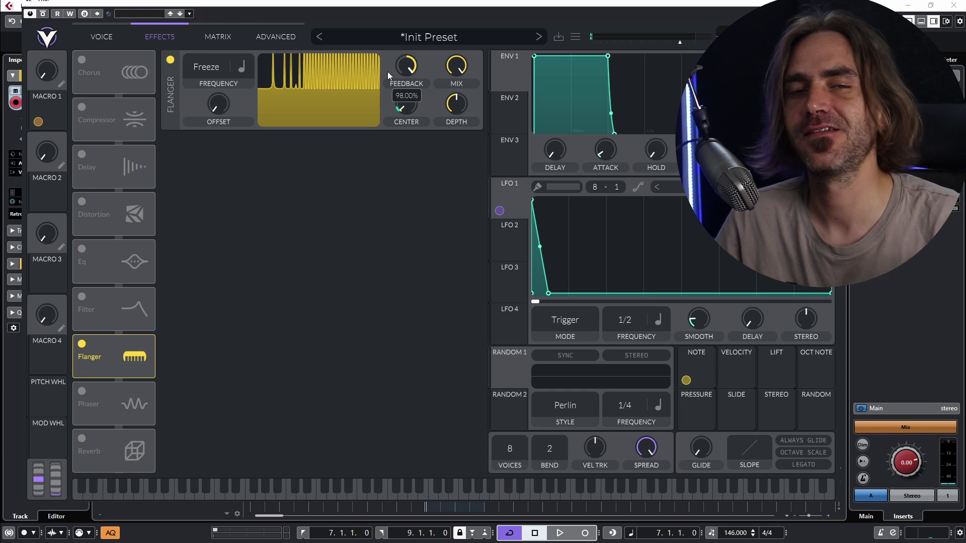
pyautogui.moveTo(416, 111)
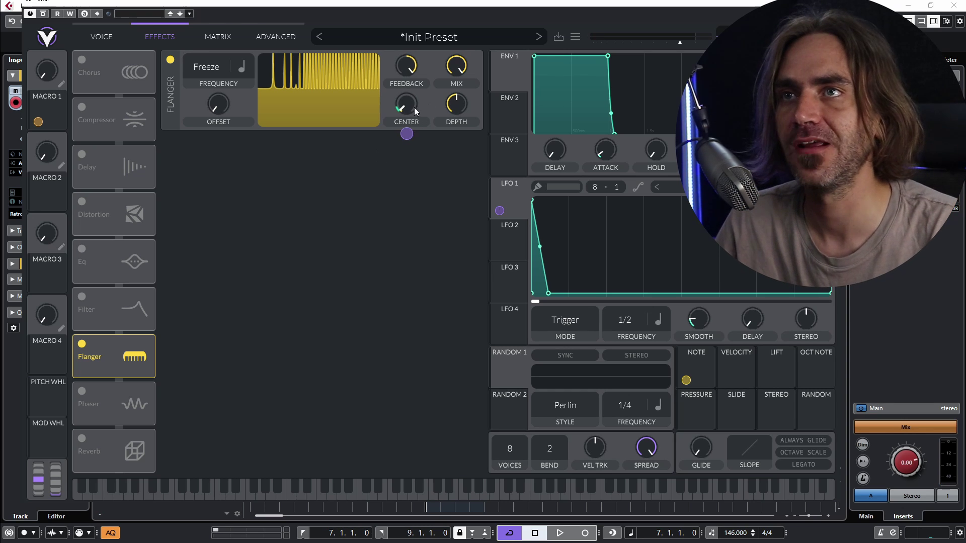
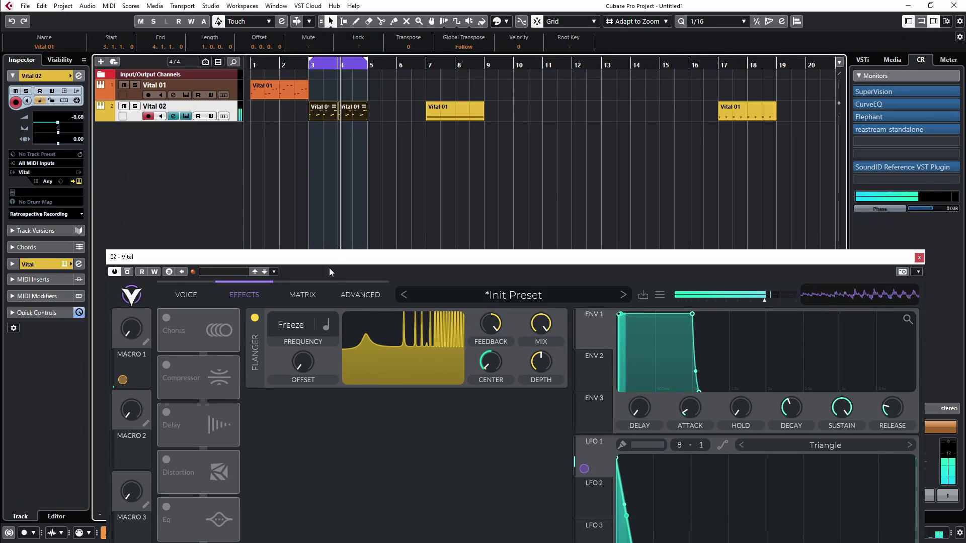
# - Open the looped MIDI part in the editor, then move the Flanger ahead of the Compressor and enable Compressor and Distortion
pyautogui.click(339, 115)
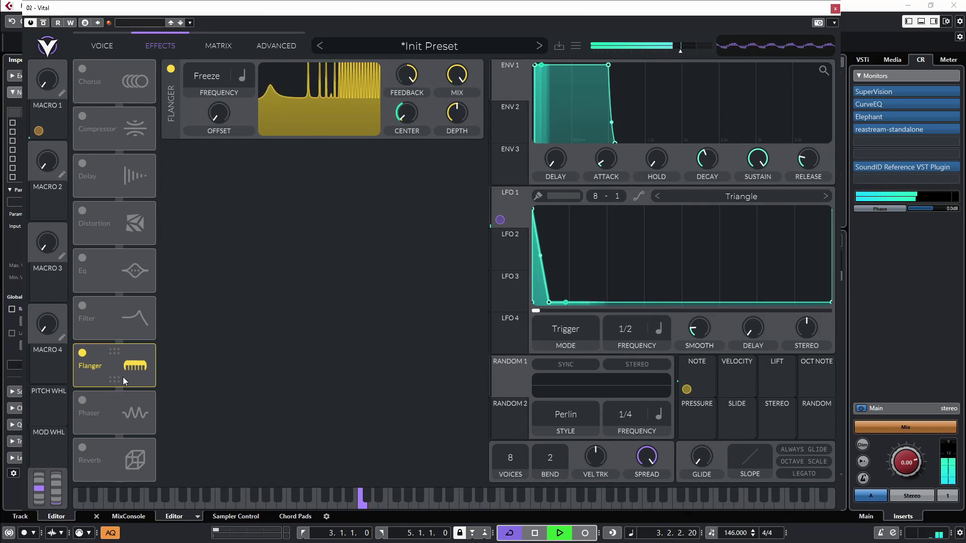
pyautogui.moveTo(123, 376); pyautogui.dragTo(90, 225)
pyautogui.click(82, 258)
# - Enable the Filter effect, lower its cutoff to about -26 semitones, and modulate the cutoff with Random 1
pyautogui.click(83, 352)
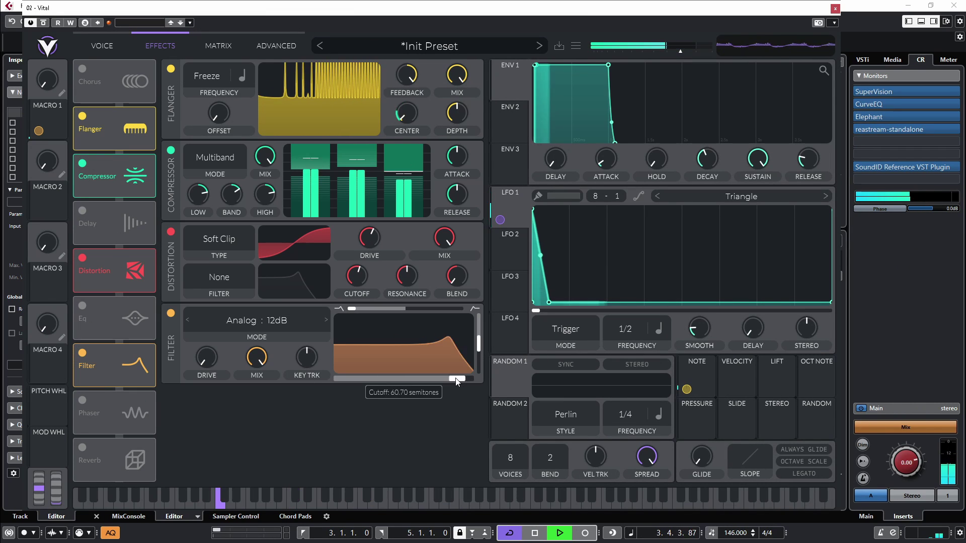
pyautogui.moveTo(495, 381); pyautogui.dragTo(401, 376)
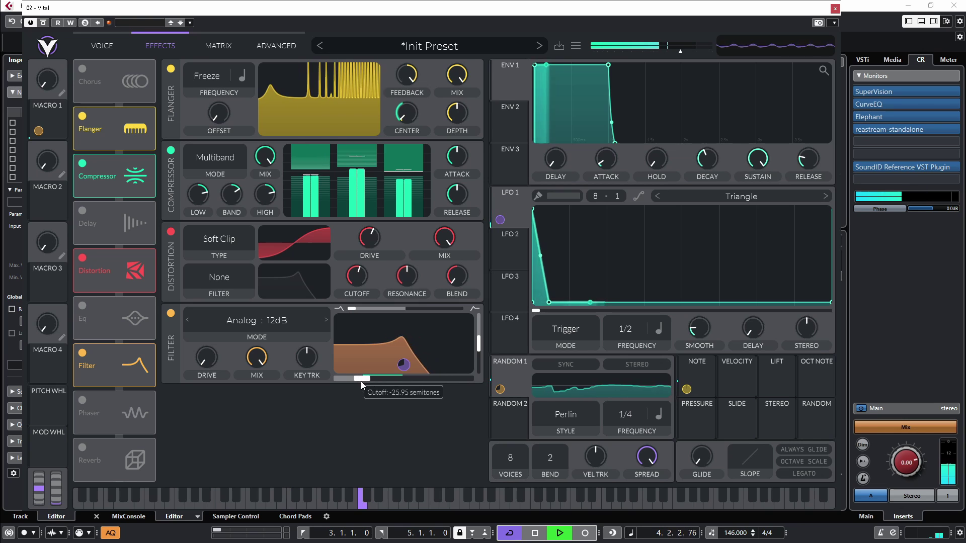
pyautogui.moveTo(409, 373)
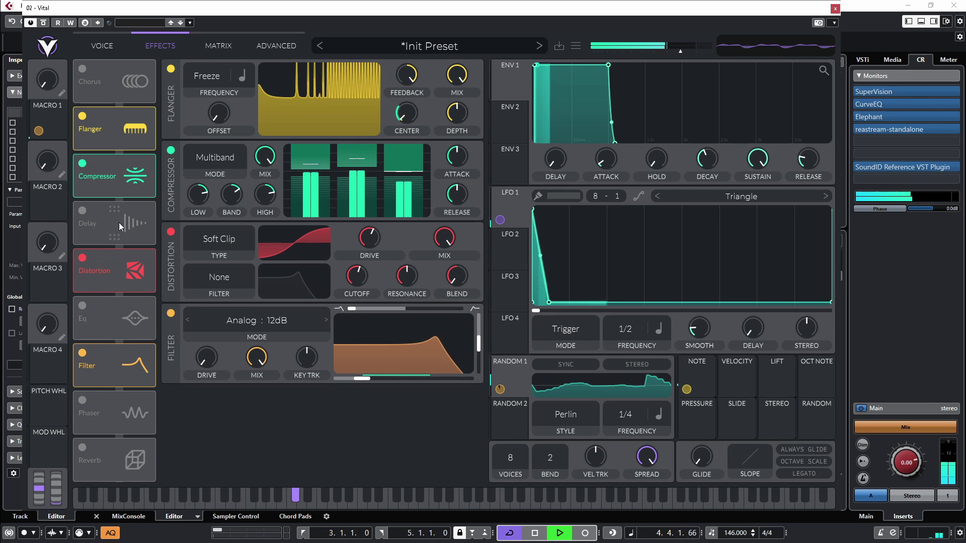
# - Move the Delay after the Filter and enable it in Ping Pong mode with a dotted 1/8 tempo frequency
pyautogui.moveTo(100, 223); pyautogui.dragTo(83, 355)
pyautogui.click(82, 353)
pyautogui.click(268, 397)
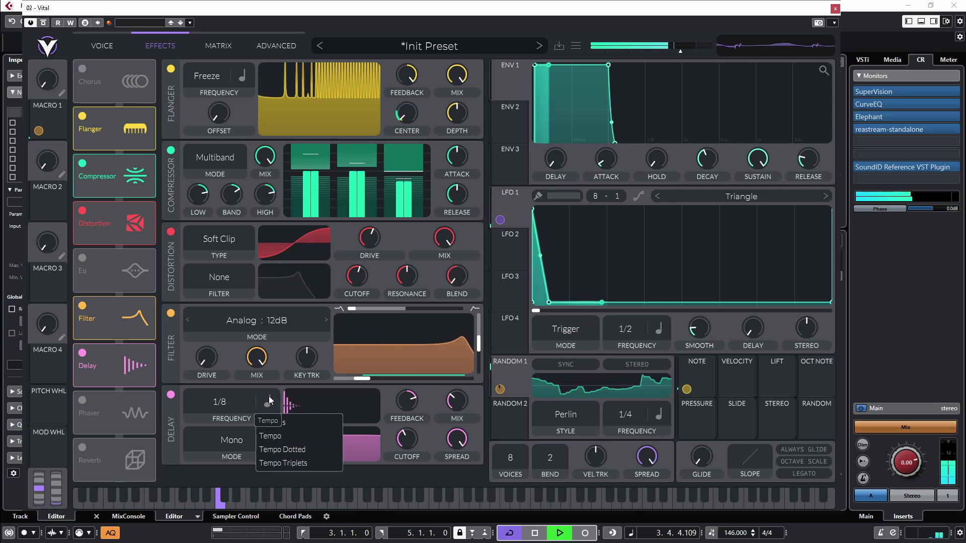
pyautogui.click(279, 442)
pyautogui.click(239, 443)
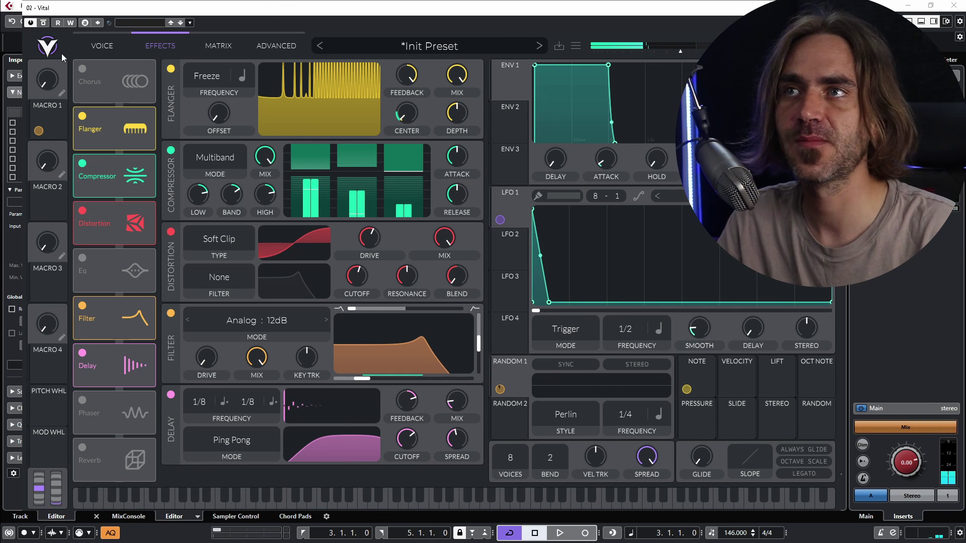
# - Replace oscillator 1 with the White Noise sampler, modulate the sampler's level with LFO 1, and audition the loop
pyautogui.click(103, 47)
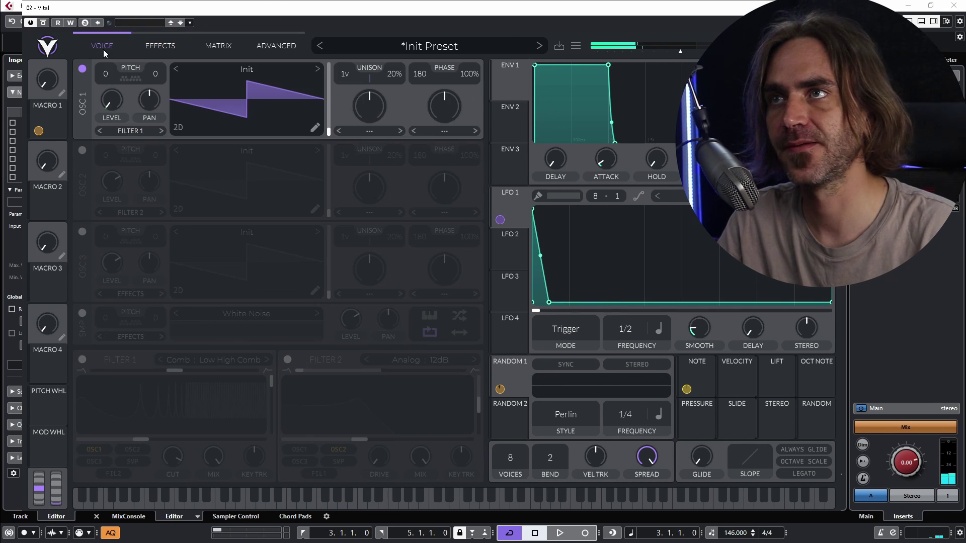
pyautogui.click(82, 68)
pyautogui.click(82, 313)
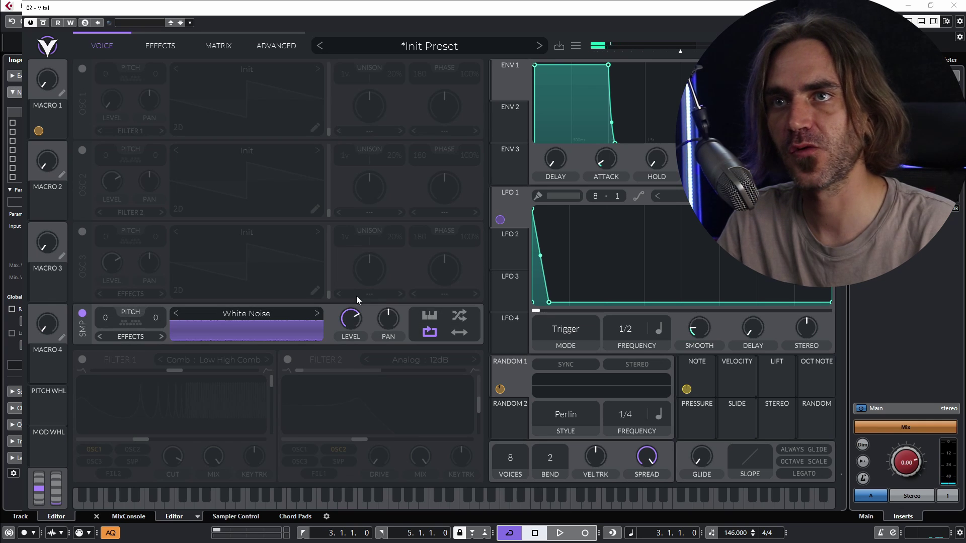
pyautogui.moveTo(499, 220); pyautogui.dragTo(351, 318)
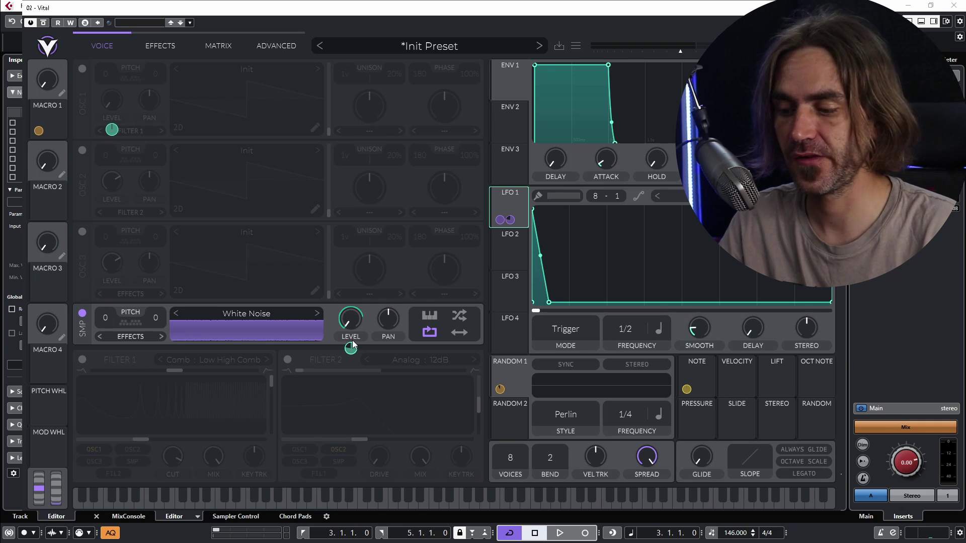
pyautogui.press('space')
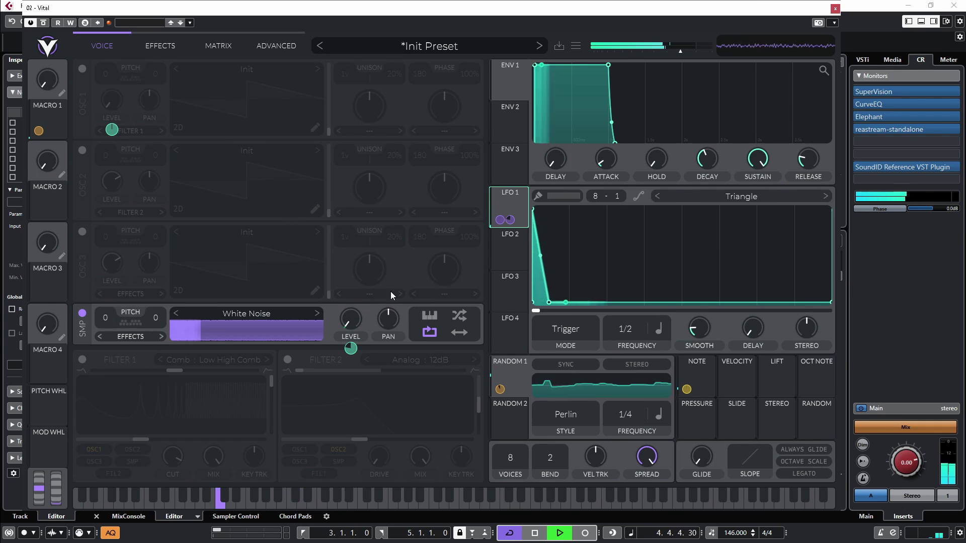
pyautogui.moveTo(351, 346)
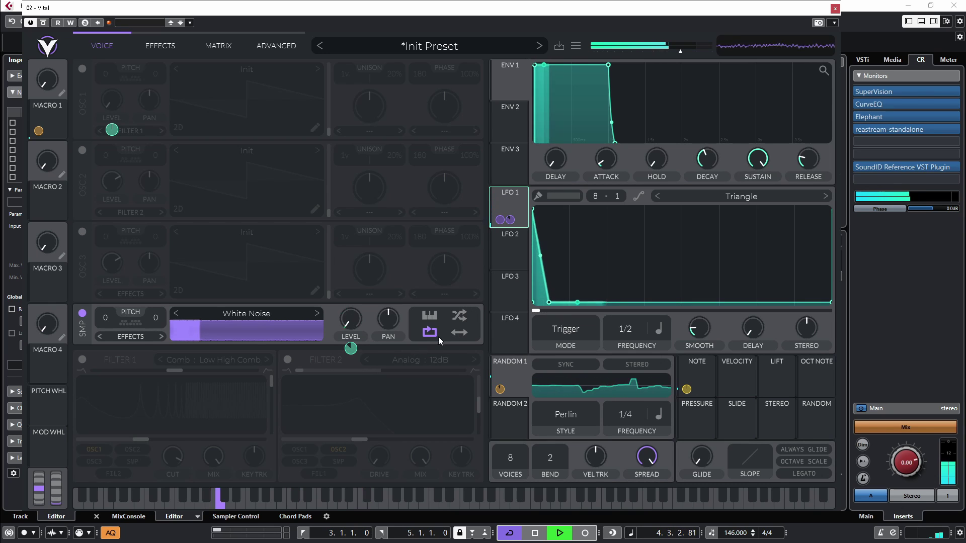
pyautogui.press('space')
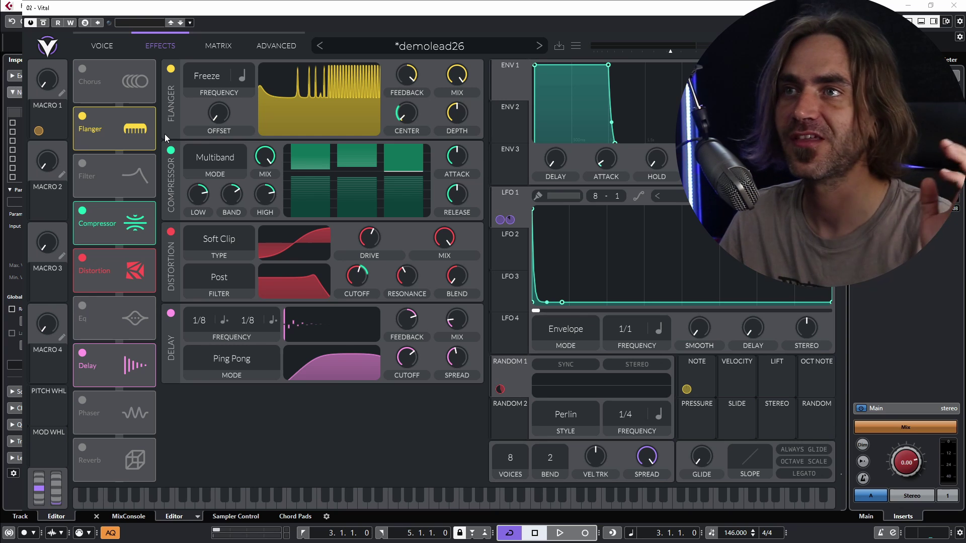
# - Replace the Flanger with the Filter effect in Low High Comb mode, raising its resonance and setting key tracking to maximum
pyautogui.click(82, 116)
pyautogui.click(74, 164)
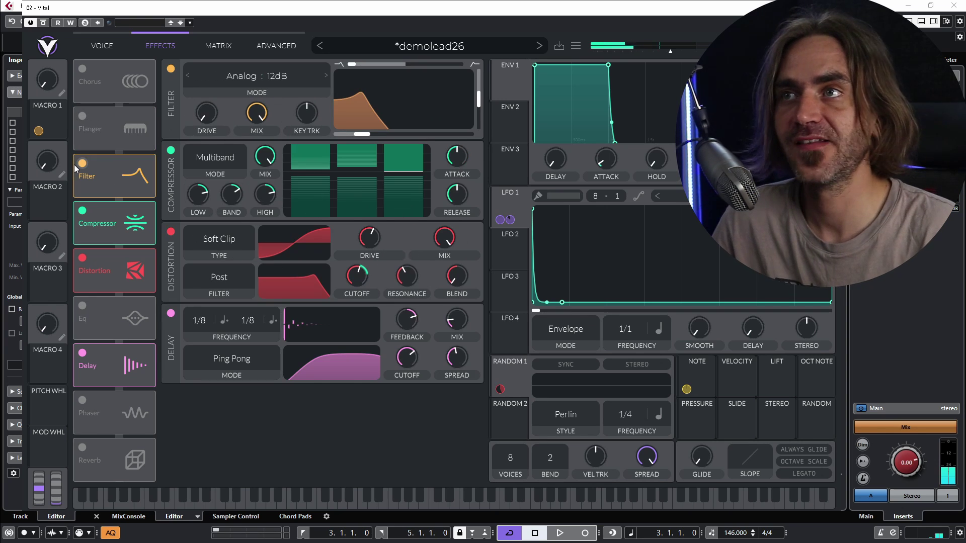
pyautogui.click(254, 78)
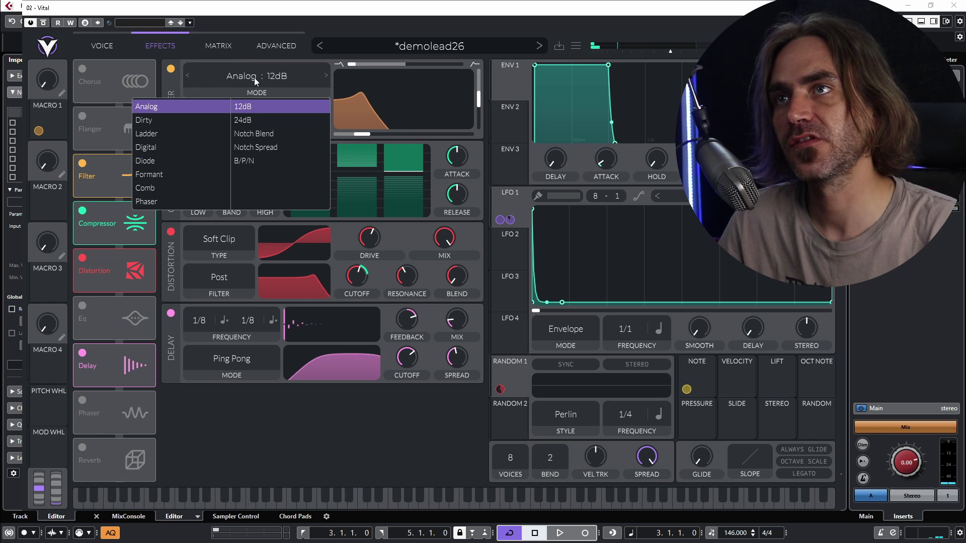
pyautogui.click(143, 189)
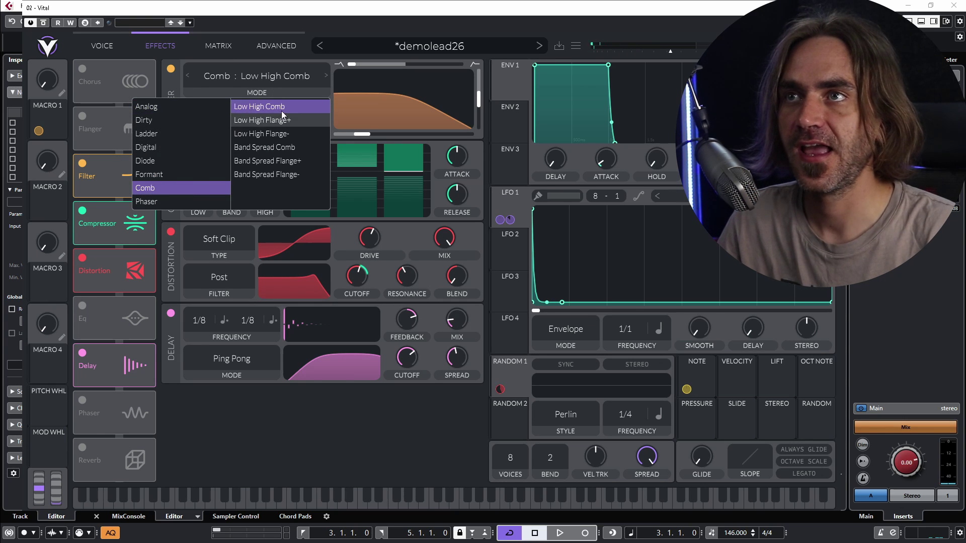
pyautogui.moveTo(473, 102); pyautogui.dragTo(480, 89)
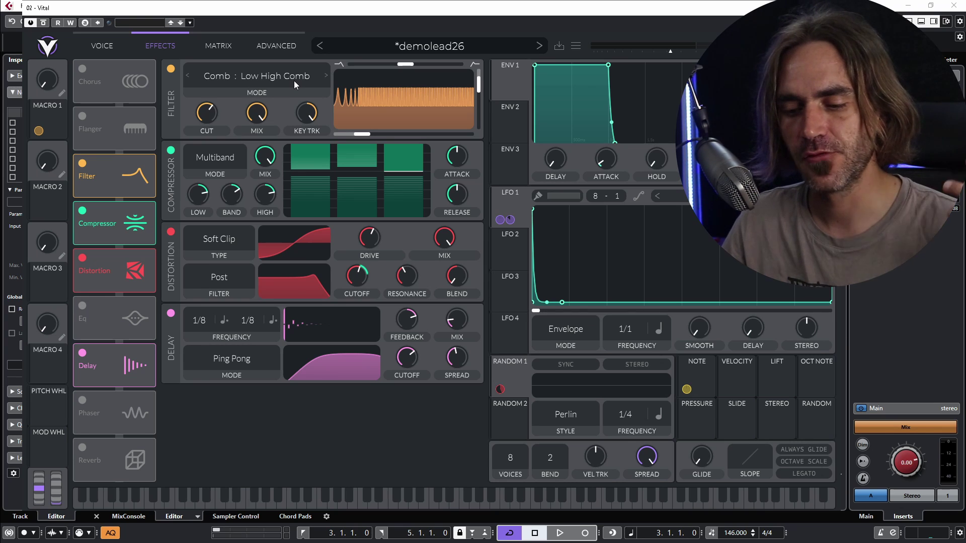
# - Audition the comb filter, set its frequency to 0 semitones, and restart playback
pyautogui.press('space')
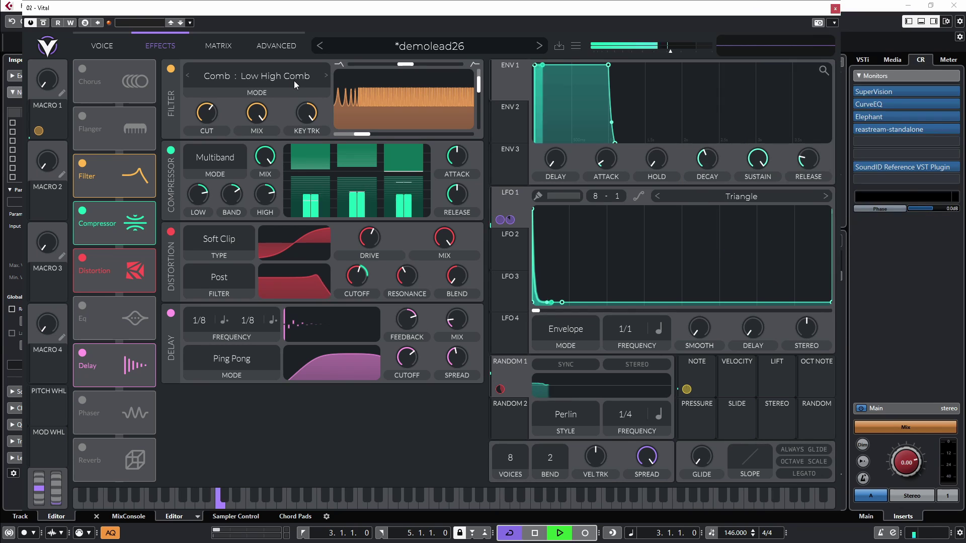
pyautogui.press('space')
pyautogui.rightClick(360, 133)
pyautogui.click(389, 169)
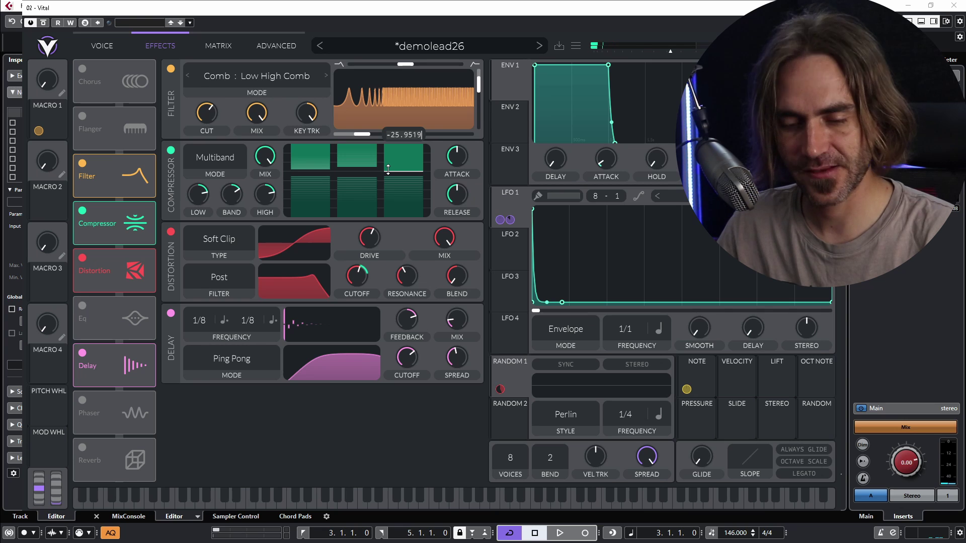
pyautogui.write('0')
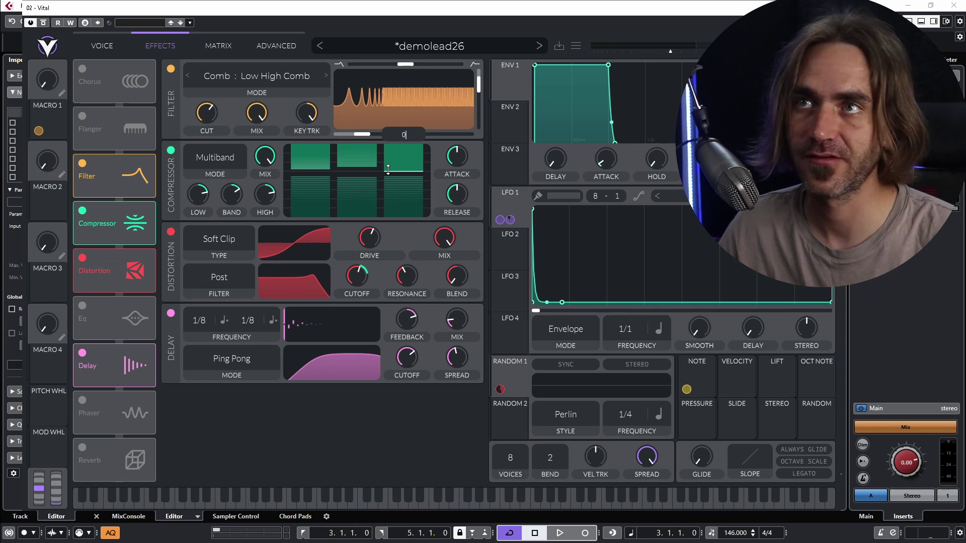
pyautogui.press('Return')
pyautogui.press('space')
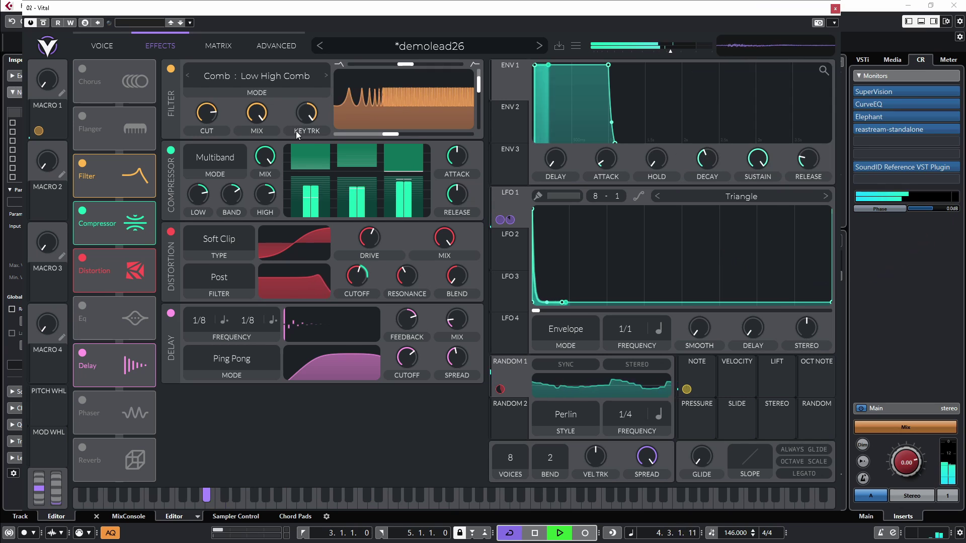
# - Raise the comb filter's resonance and lower the distortion filter's cutoff, then open the comb frequency for value entry
pyautogui.moveTo(483, 81); pyautogui.dragTo(482, 75)
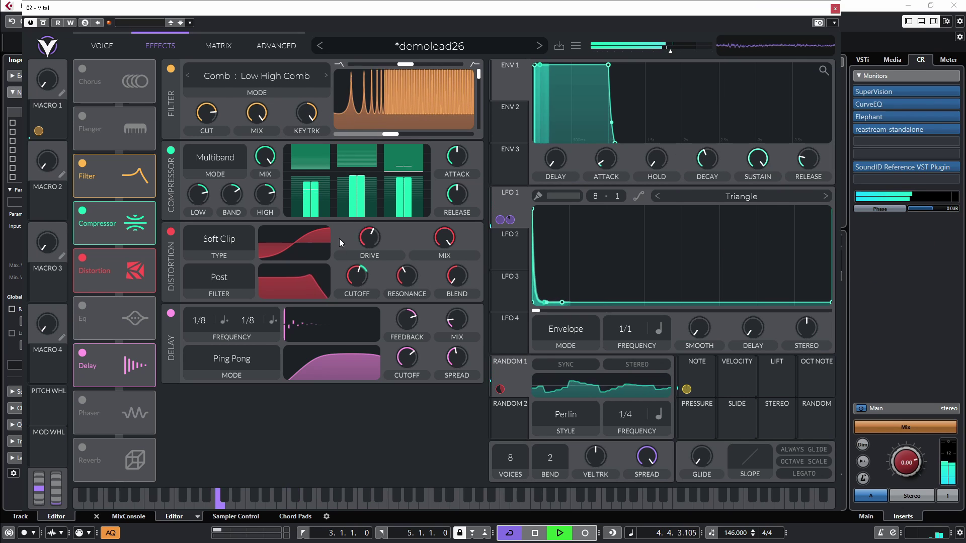
pyautogui.moveTo(357, 275)
pyautogui.mouseDown()
pyautogui.moveTo(339, 279)
pyautogui.moveTo(359, 282)
pyautogui.mouseUp()
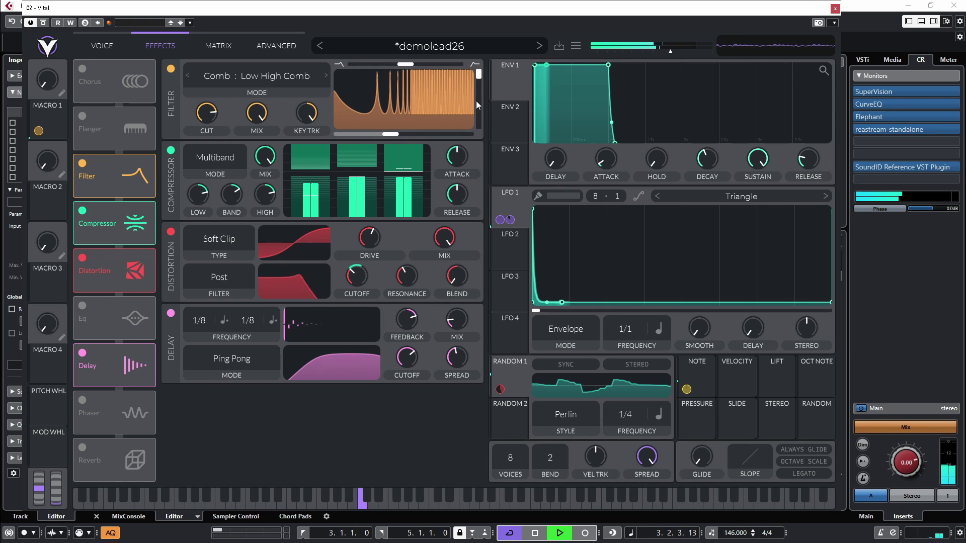
pyautogui.rightClick(390, 134)
pyautogui.click(408, 167)
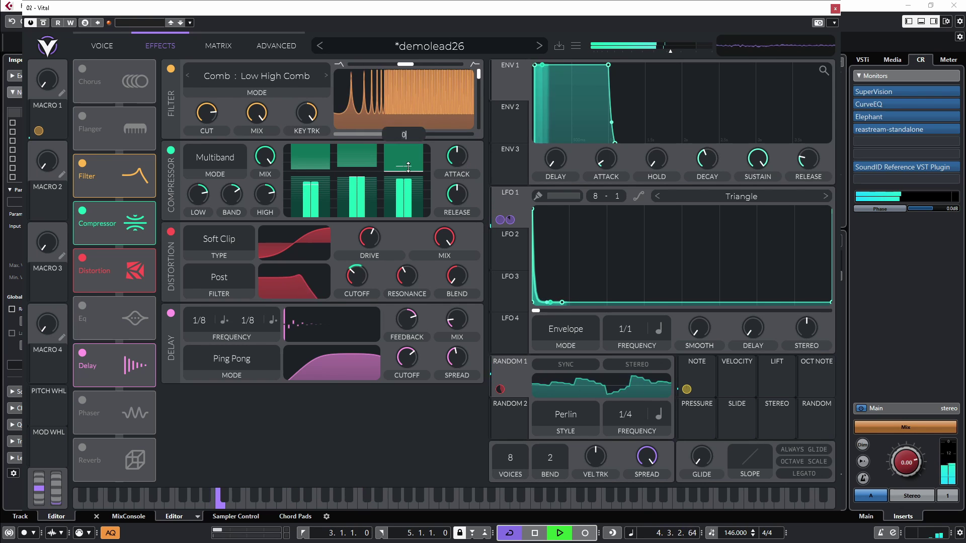
# - Audition the remaining comb filter modes, leave the filter on Band Spread Flange-, and stop playback
pyautogui.click(325, 75)
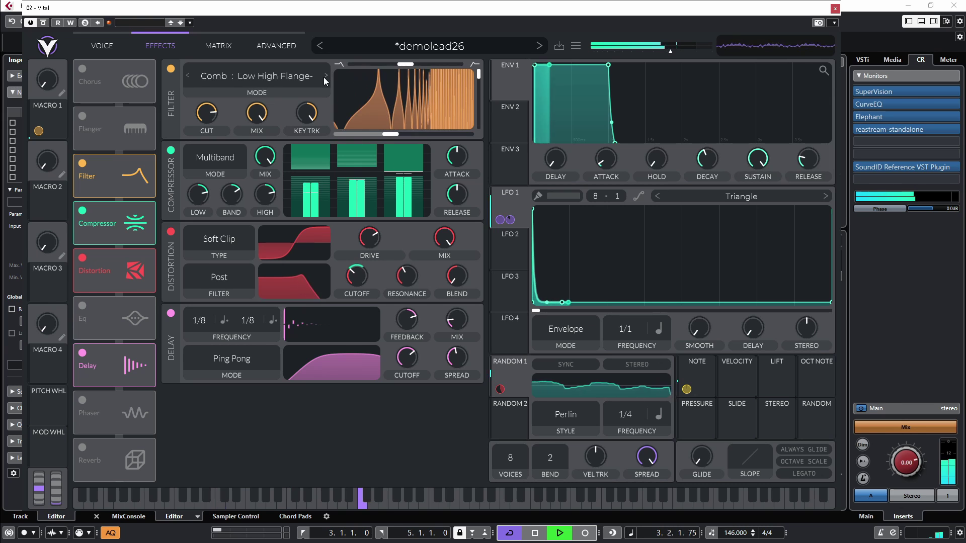
pyautogui.click(325, 77)
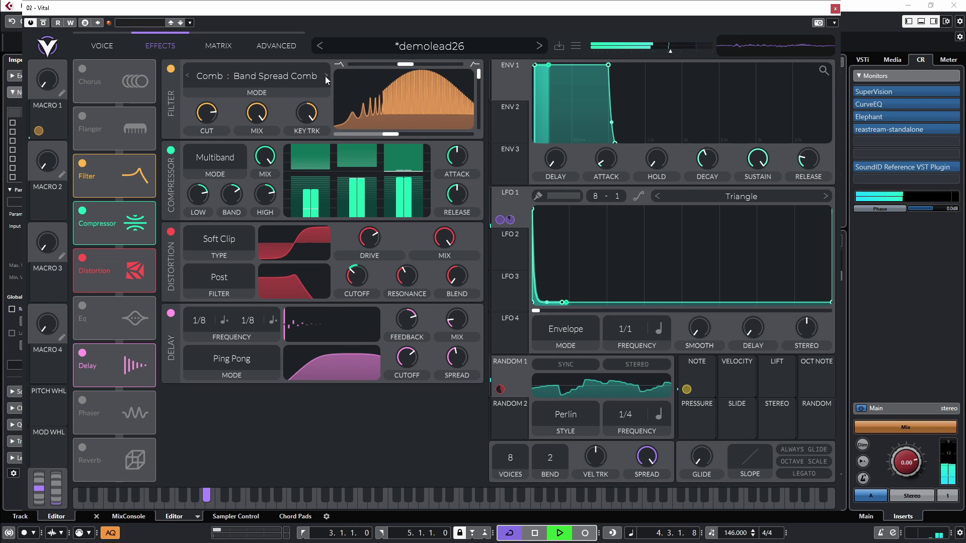
pyautogui.click(325, 77)
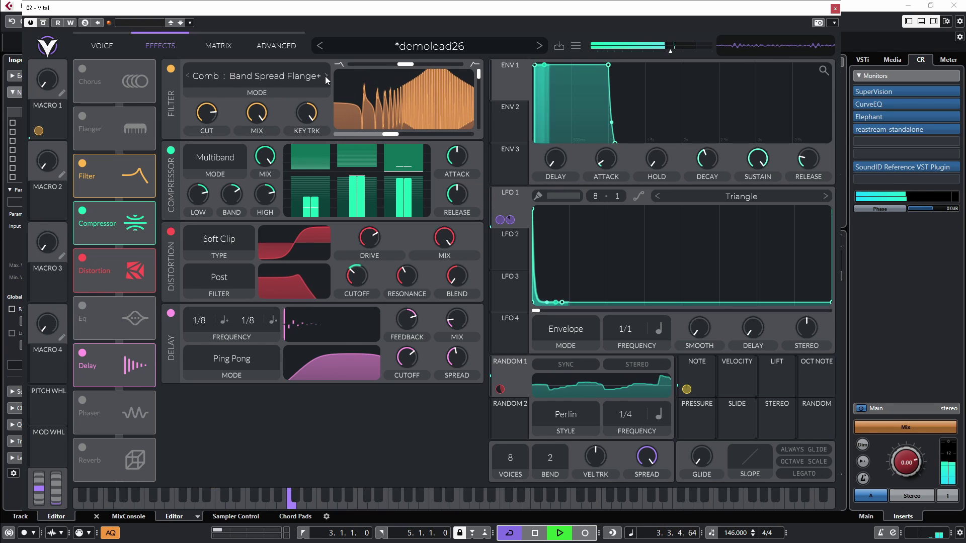
pyautogui.click(325, 77)
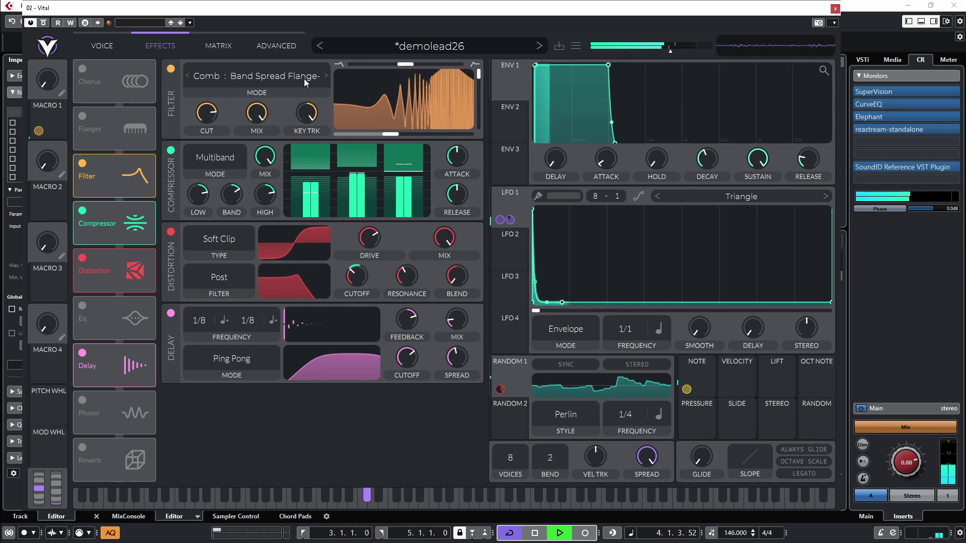
pyautogui.press('space')
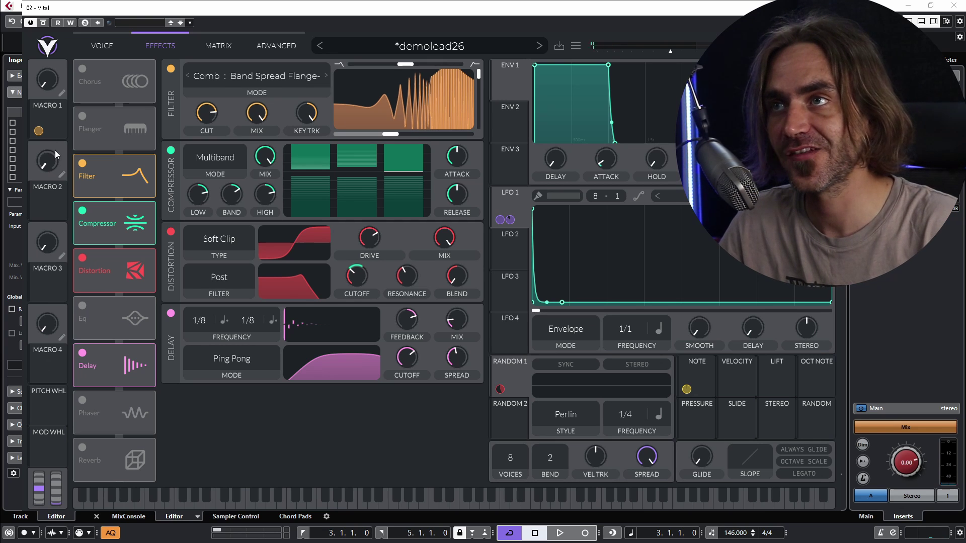
# - Audition the sound with the Filter effect bypassed, then re-enable the filter and restart playback
pyautogui.click(82, 163)
pyautogui.press('space')
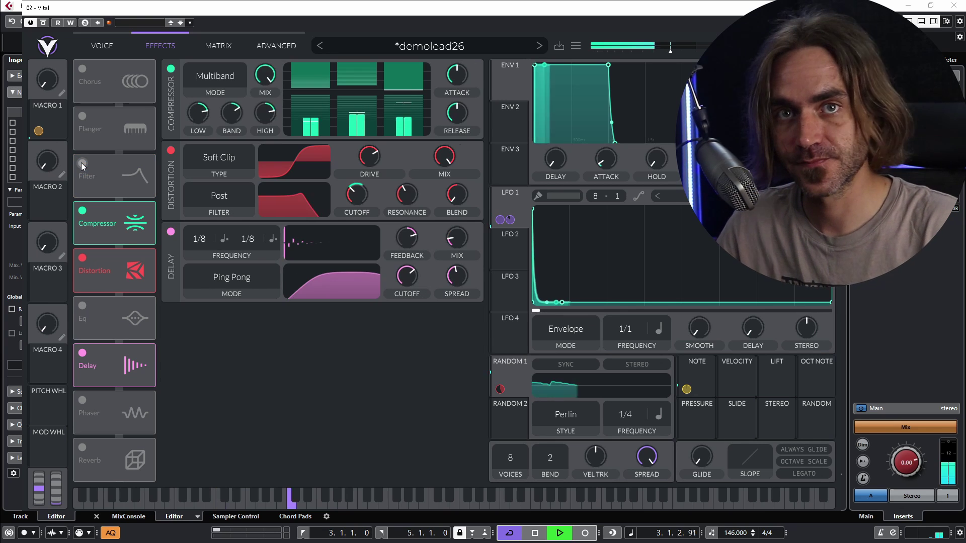
pyautogui.press('space')
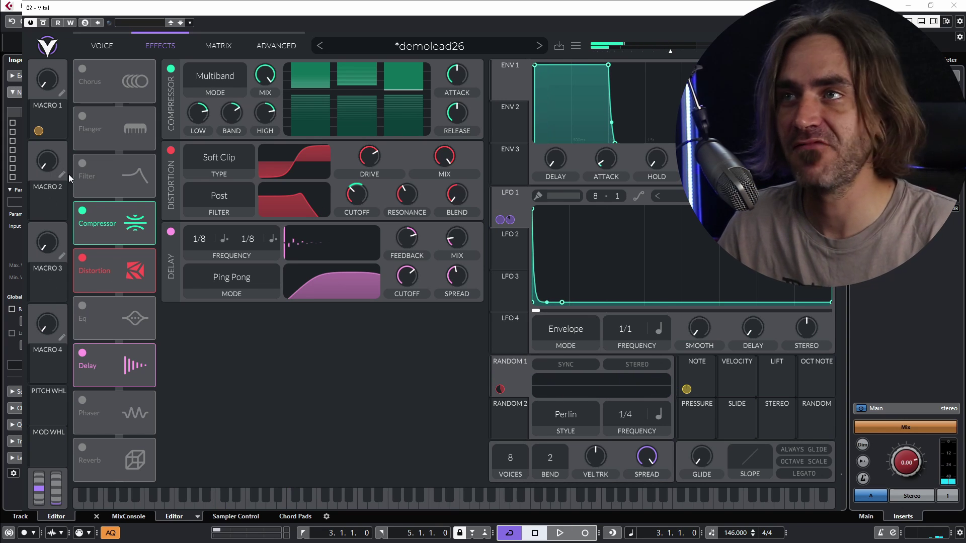
pyautogui.click(82, 164)
pyautogui.press('space')
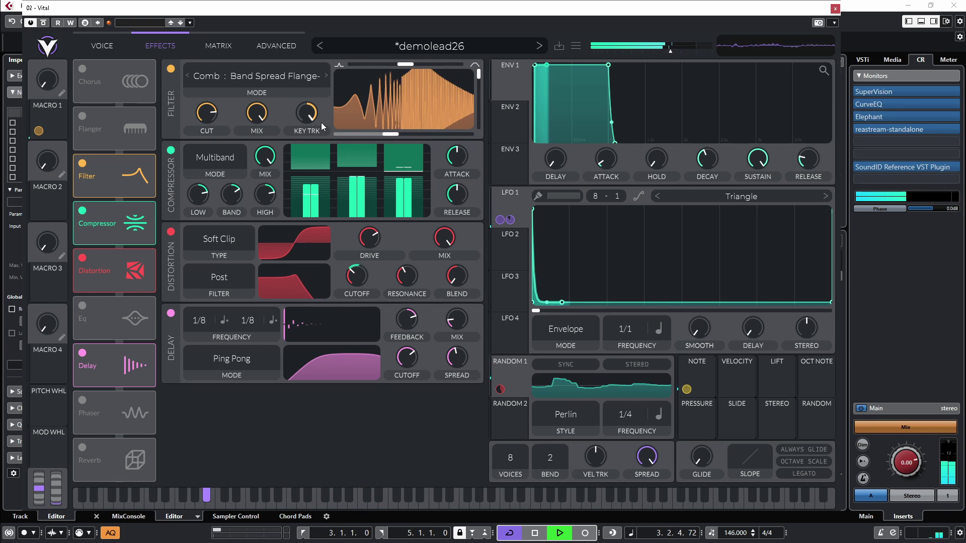
# - Step through the filter modes during playback and settle on Comb: Low High Flange-
pyautogui.click(326, 77)
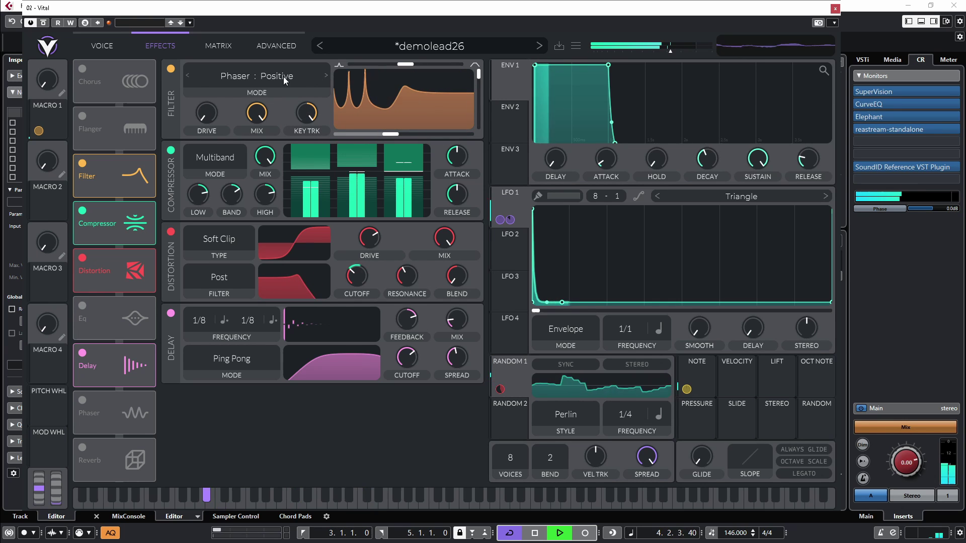
pyautogui.click(186, 76)
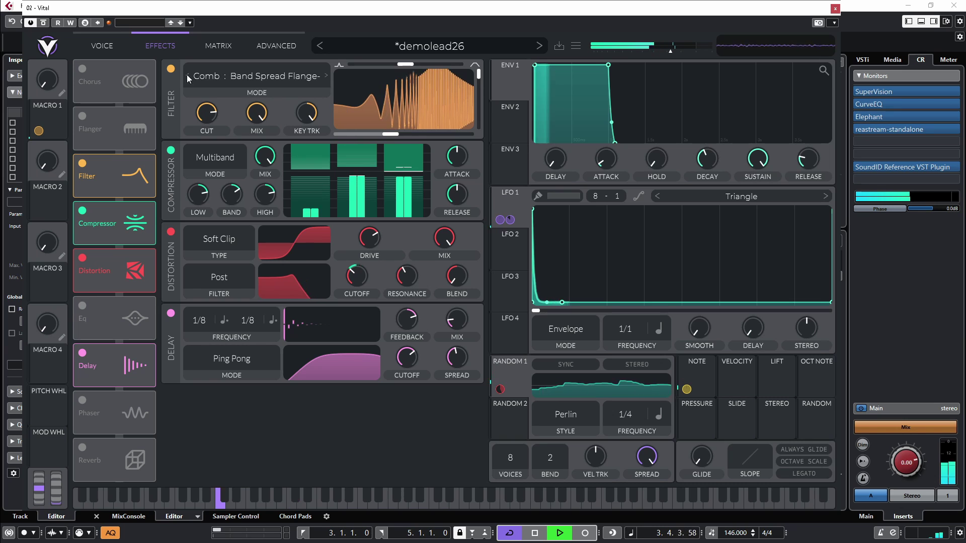
pyautogui.click(188, 75)
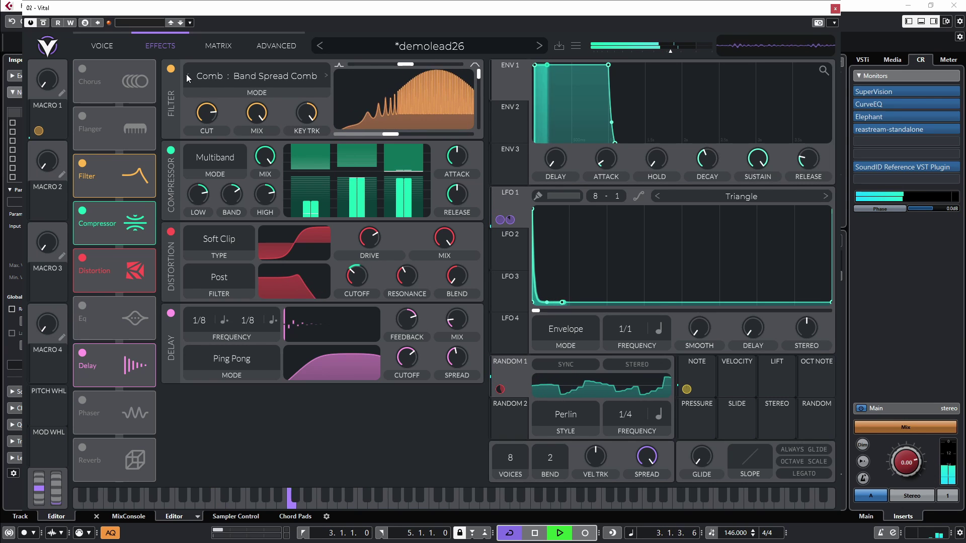
pyautogui.click(187, 76)
pyautogui.moveTo(216, 111)
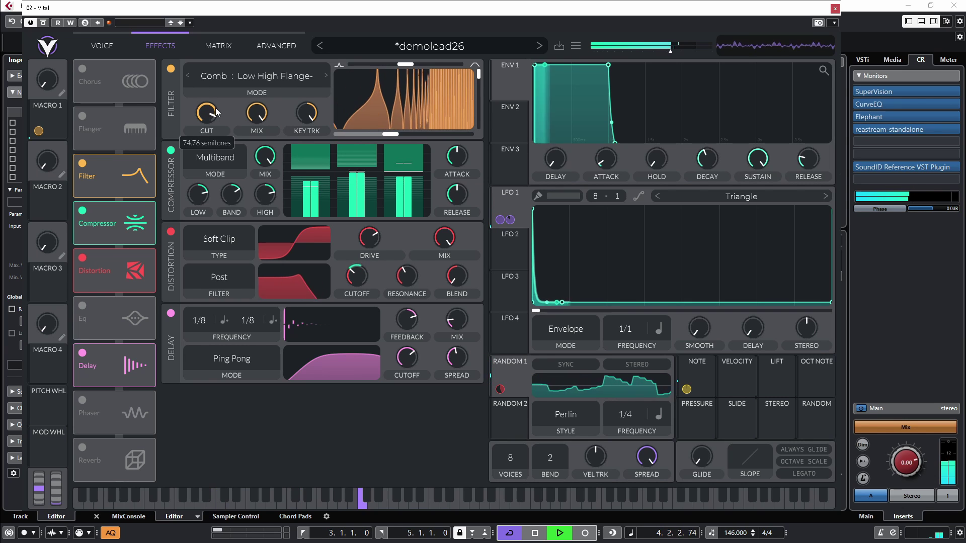
# - Set the comb filter's frequency to 0 semitones and step back through the preceding comb modes
pyautogui.moveTo(482, 75)
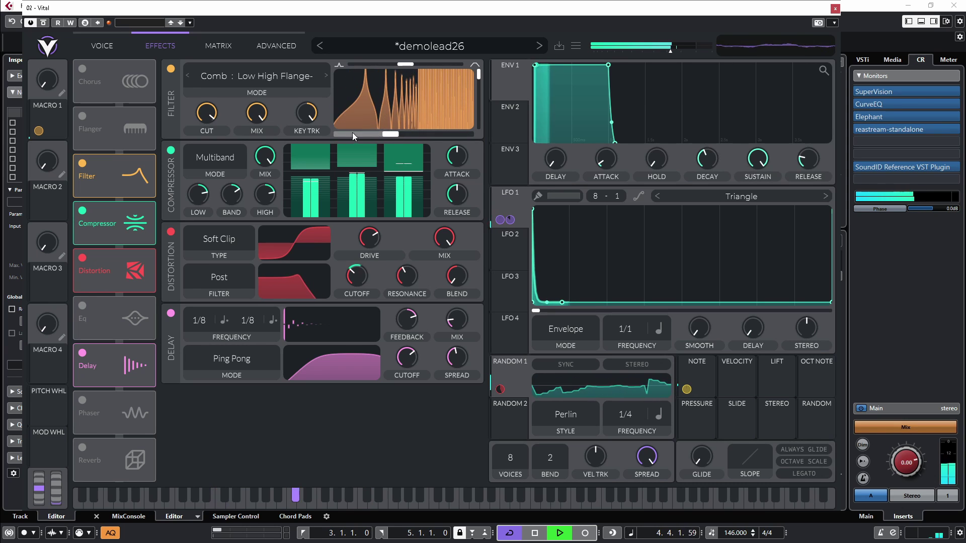
pyautogui.rightClick(387, 134)
pyautogui.click(417, 171)
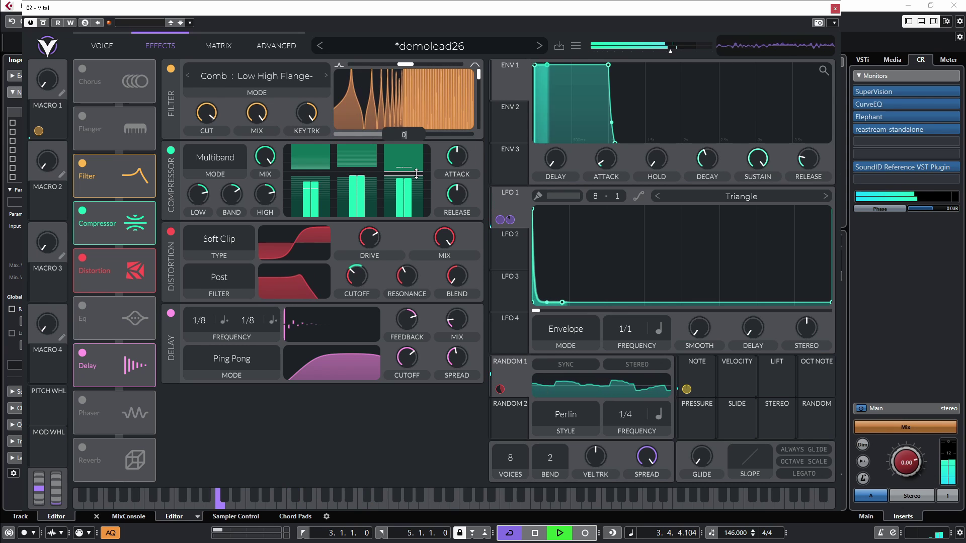
pyautogui.press('Return')
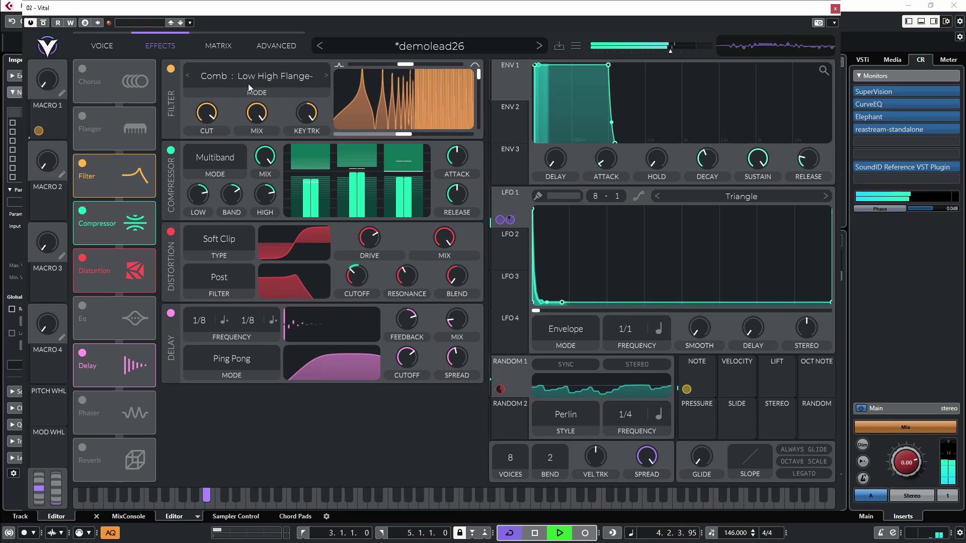
pyautogui.click(194, 78)
pyautogui.click(189, 77)
pyautogui.click(188, 76)
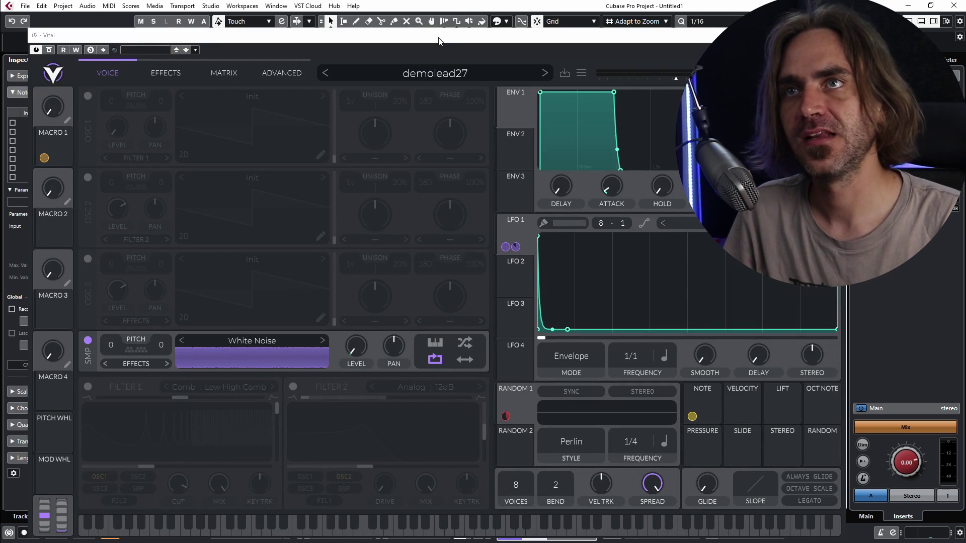
# - Move the Vital window aside to reveal the Cubase arrangement and its MIDI clips
pyautogui.moveTo(439, 41); pyautogui.dragTo(676, 261)
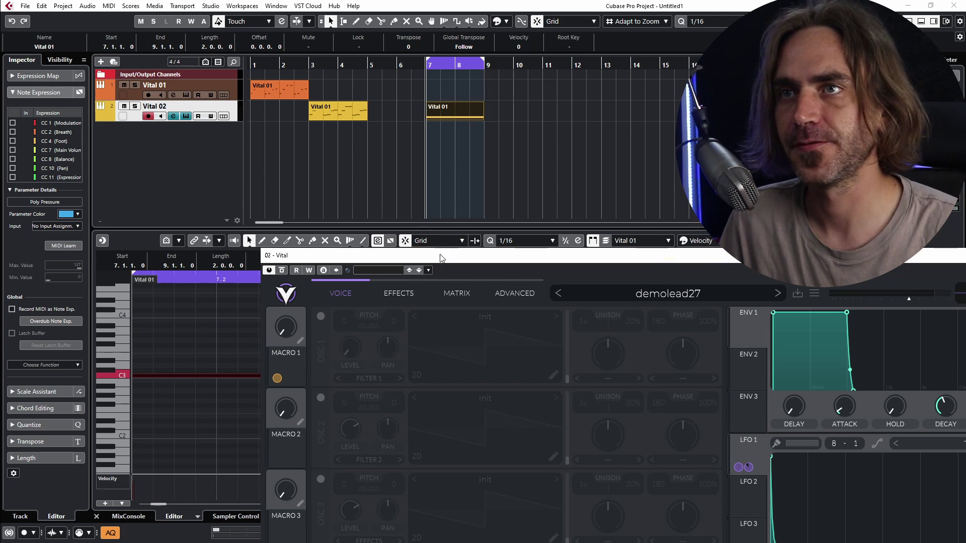
pyautogui.moveTo(199, 18); pyautogui.dragTo(199, 18)
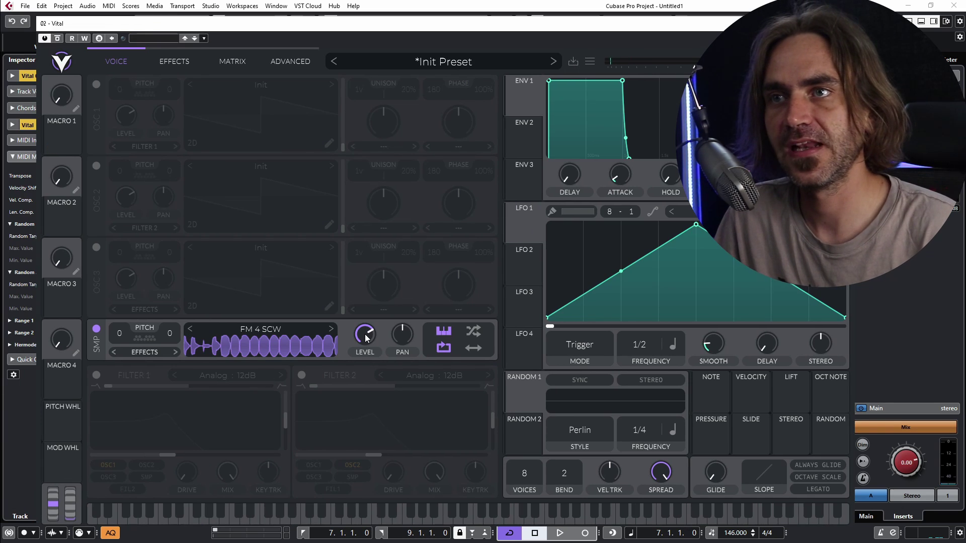
# - Modulate the FM 4 SCW sample's level with LFO 1, shaped as a bulging downward ramp with no smoothing at 1/16
pyautogui.moveTo(529, 227); pyautogui.dragTo(364, 334)
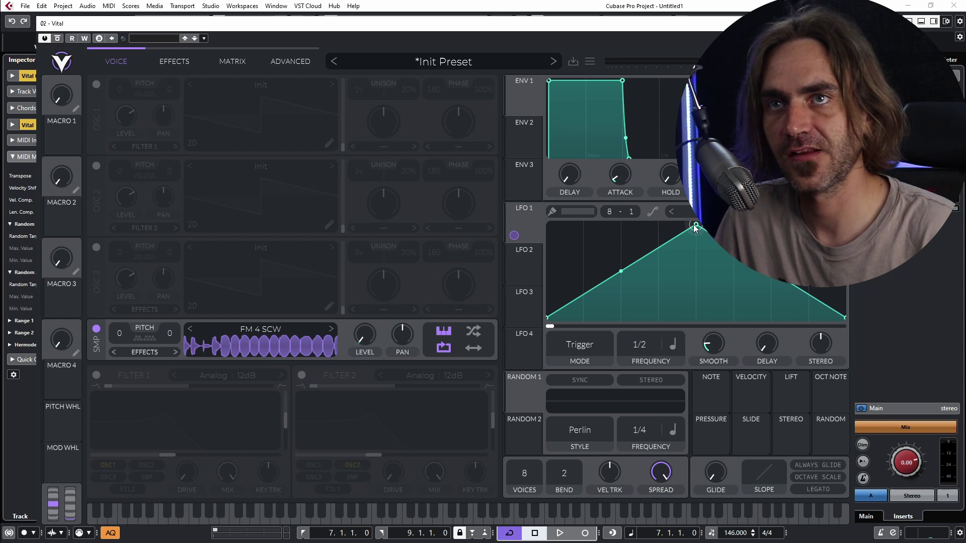
pyautogui.hotkey('ctrl', 'z')
pyautogui.moveTo(649, 353); pyautogui.dragTo(680, 326)
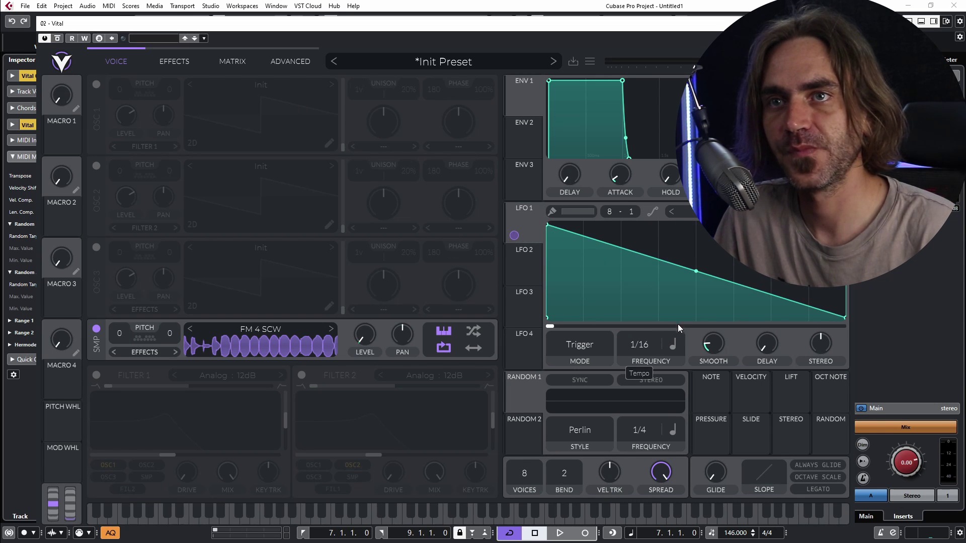
pyautogui.moveTo(696, 272); pyautogui.dragTo(696, 245)
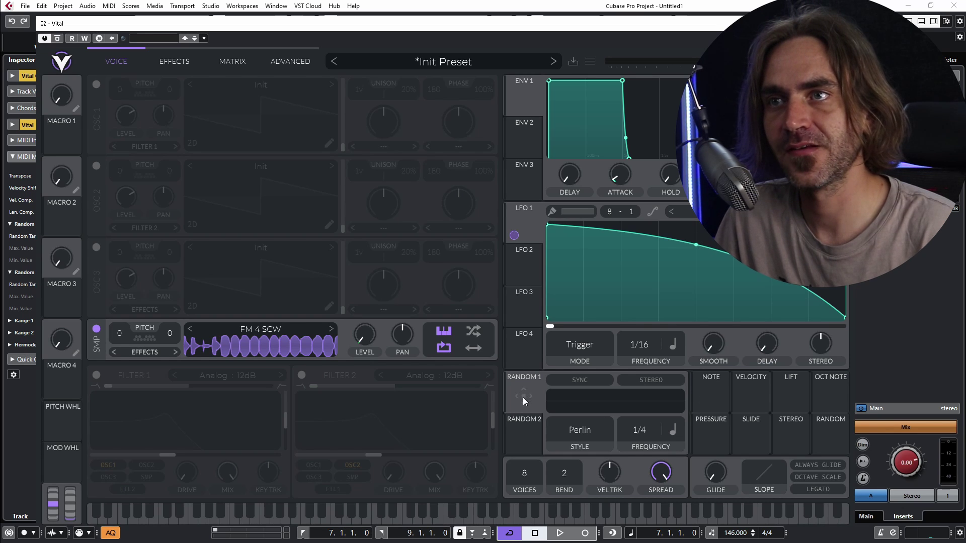
# - Assign Random 1 to the amount of LFO 1's sample level modulation, using Sample & Hold style at 1/16
pyautogui.moveTo(523, 397); pyautogui.dragTo(355, 366)
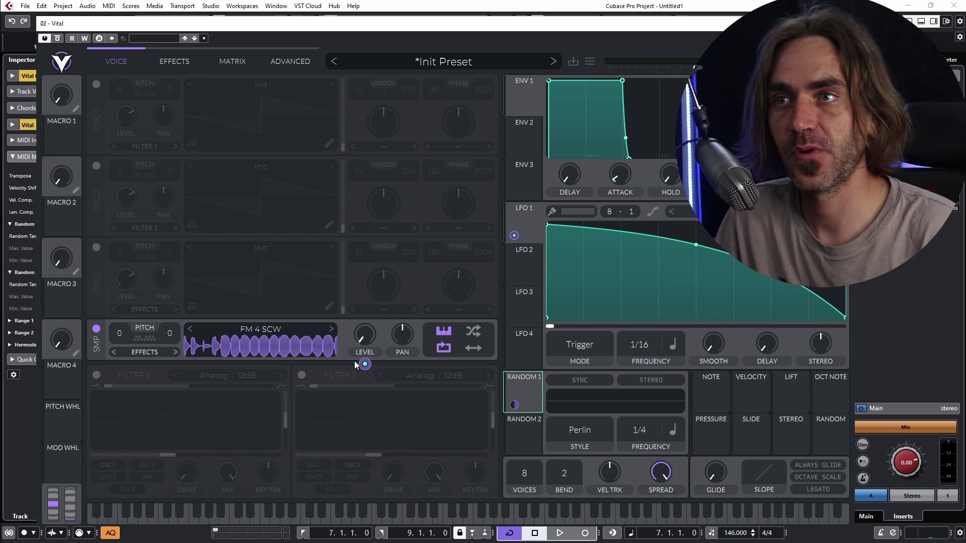
pyautogui.click(579, 432)
pyautogui.click(572, 474)
pyautogui.scroll(1, 638, 431)
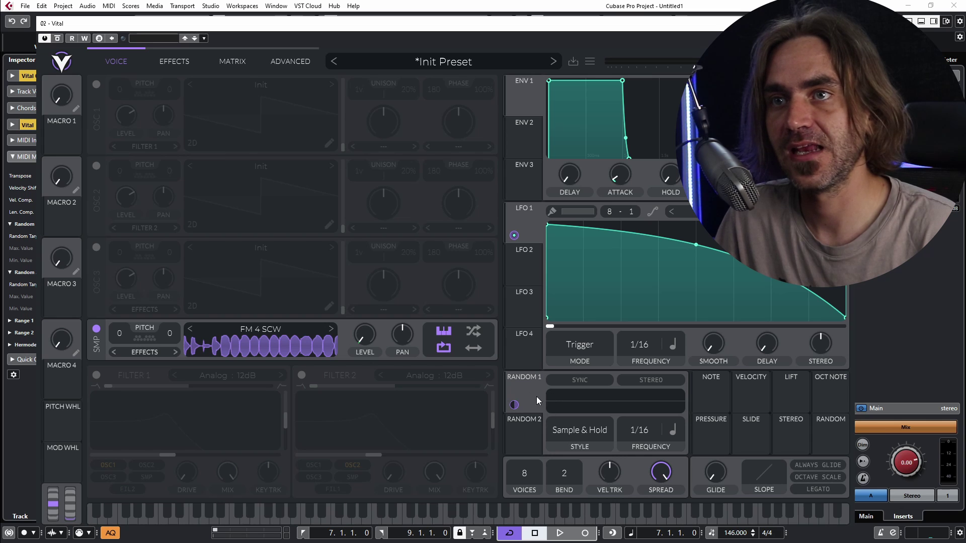
# - Reshape the remap curve of the Random 1 amount modulation into a hard gate, zero for the lower half and full for the upper half
pyautogui.click(232, 61)
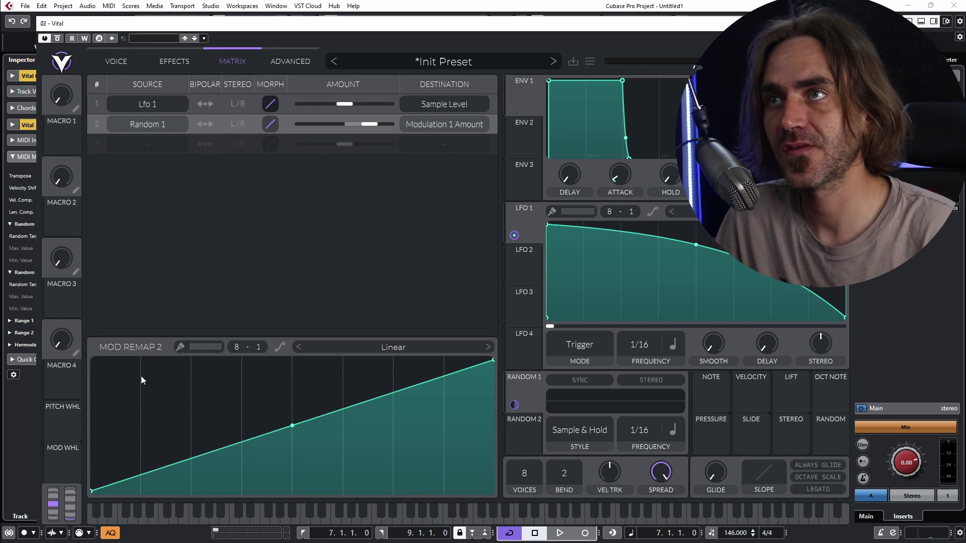
pyautogui.moveTo(142, 381)
pyautogui.keyDown('shift'); pyautogui.mouseDown()
pyautogui.moveTo(201, 483)
pyautogui.moveTo(362, 483)
pyautogui.mouseUp(); pyautogui.keyUp('shift')
pyautogui.click(334, 432)
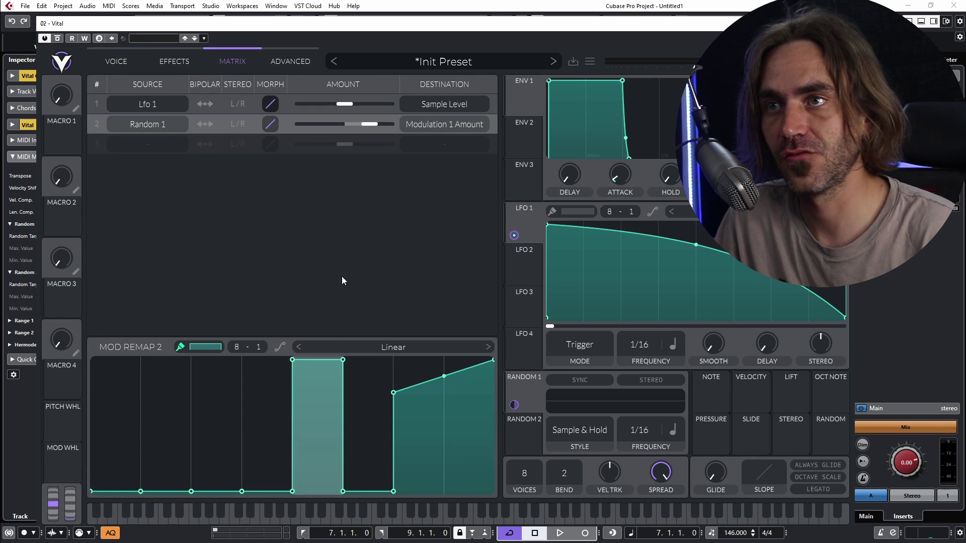
pyautogui.keyDown('shift'); pyautogui.moveTo(342, 280); pyautogui.dragTo(491, 276); pyautogui.keyUp('shift')
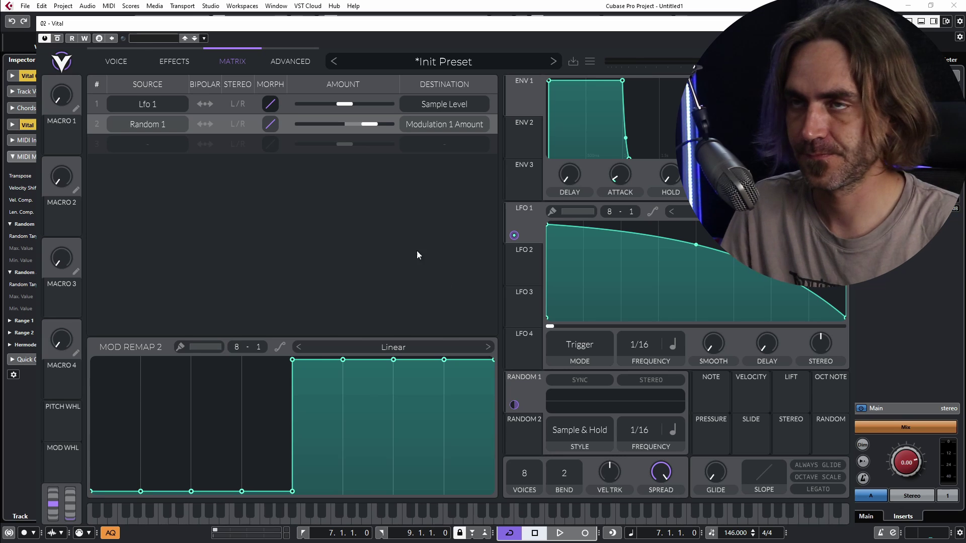
# - Enable Filter 1, route only the sample into it, and make it a band-pass in Analog 24dB mode
pyautogui.click(116, 61)
pyautogui.click(96, 375)
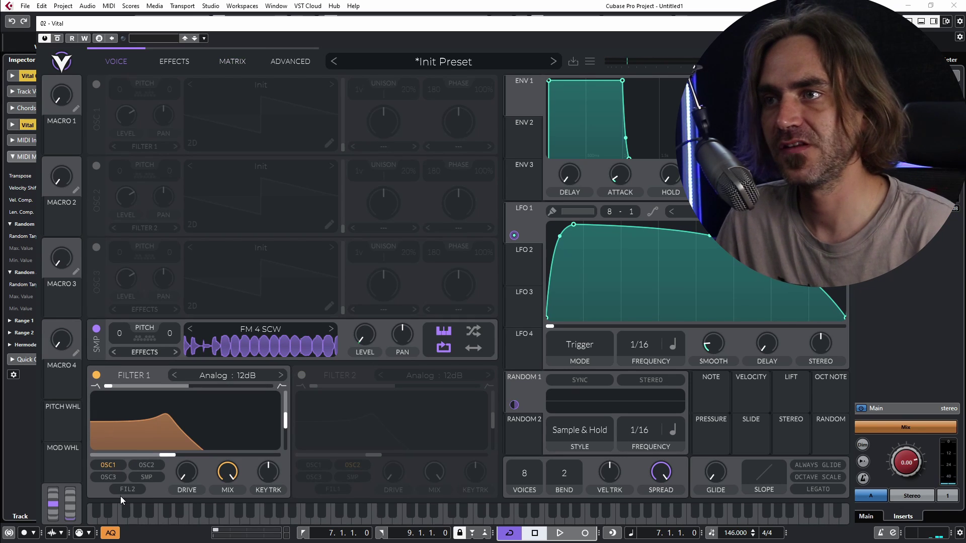
pyautogui.click(107, 465)
pyautogui.moveTo(108, 386); pyautogui.dragTo(234, 388)
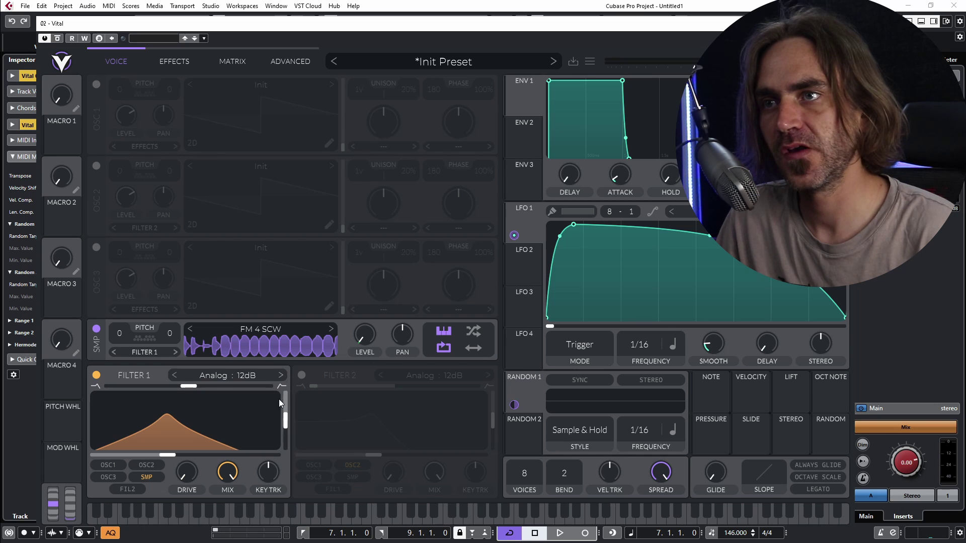
pyautogui.click(281, 374)
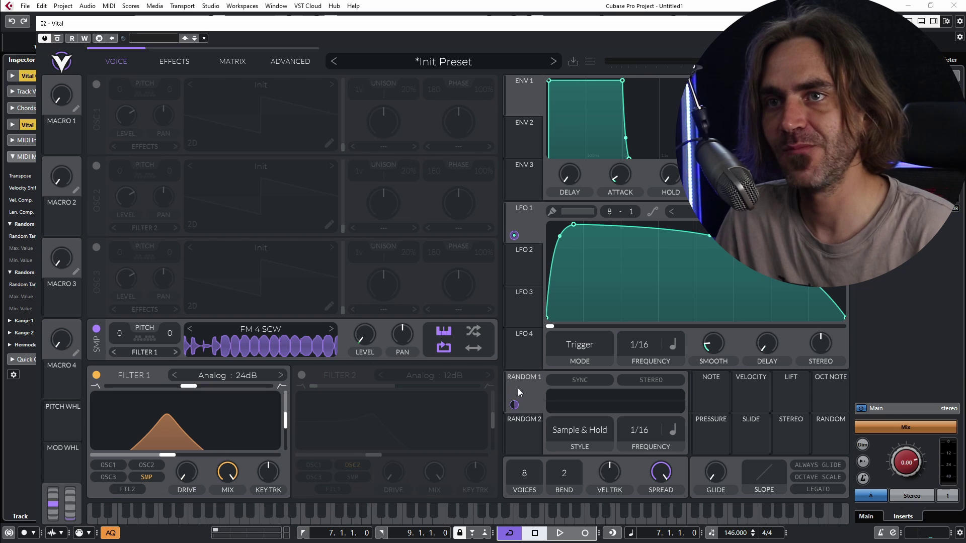
# - Modulate Filter 1's cutoff with Random 1 and paint its remap curve as eight uneven alternating steps
pyautogui.moveTo(514, 405)
pyautogui.mouseDown()
pyautogui.moveTo(168, 441)
pyautogui.moveTo(161, 455)
pyautogui.mouseUp()
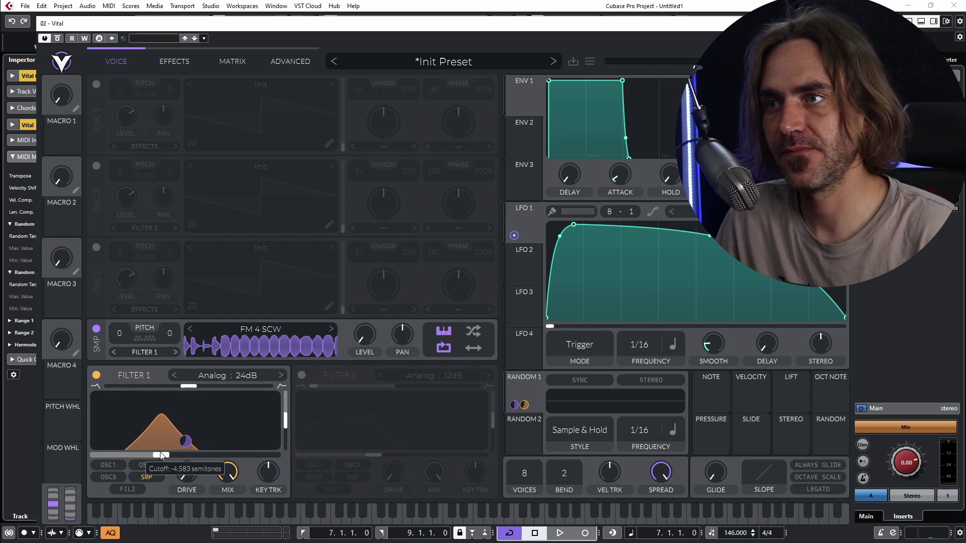
pyautogui.click(241, 61)
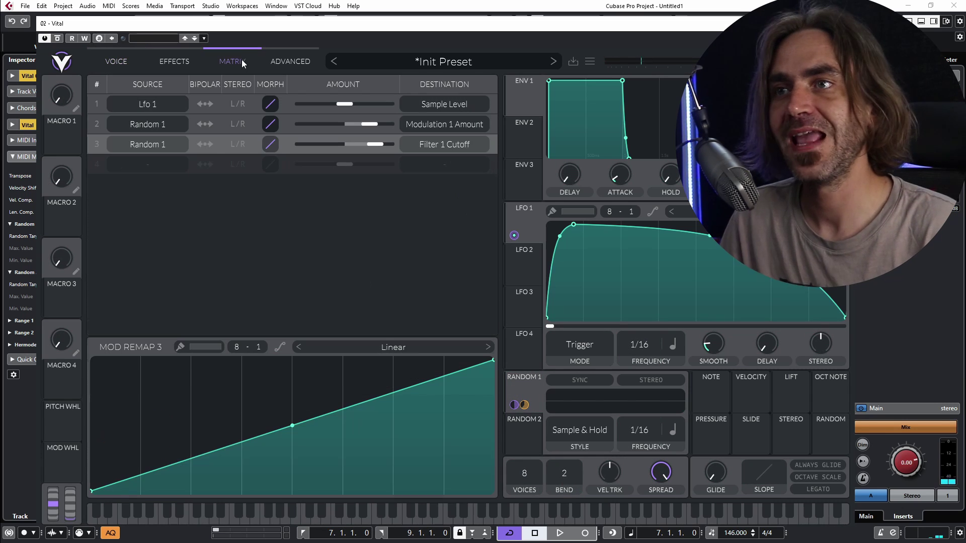
pyautogui.click(180, 347)
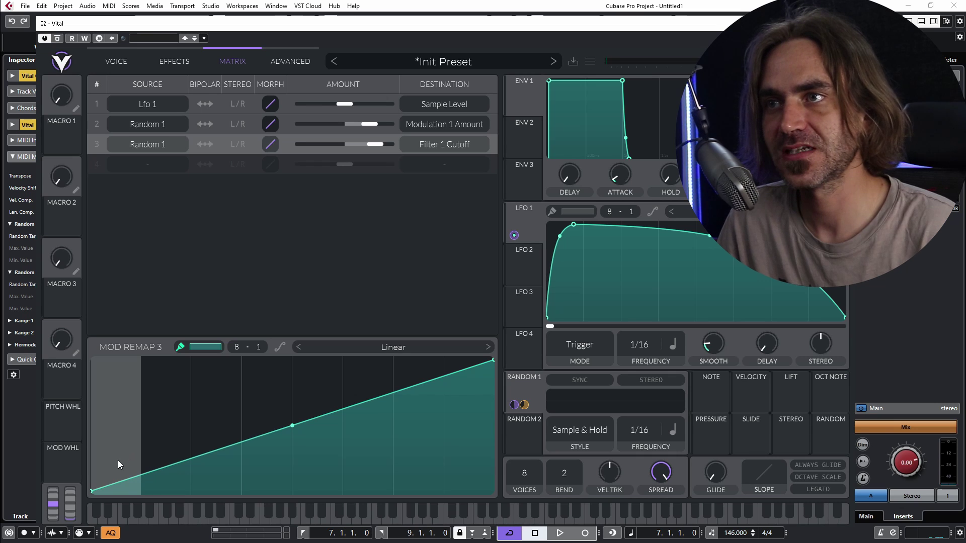
pyautogui.click(115, 360)
pyautogui.click(166, 459)
pyautogui.click(213, 408)
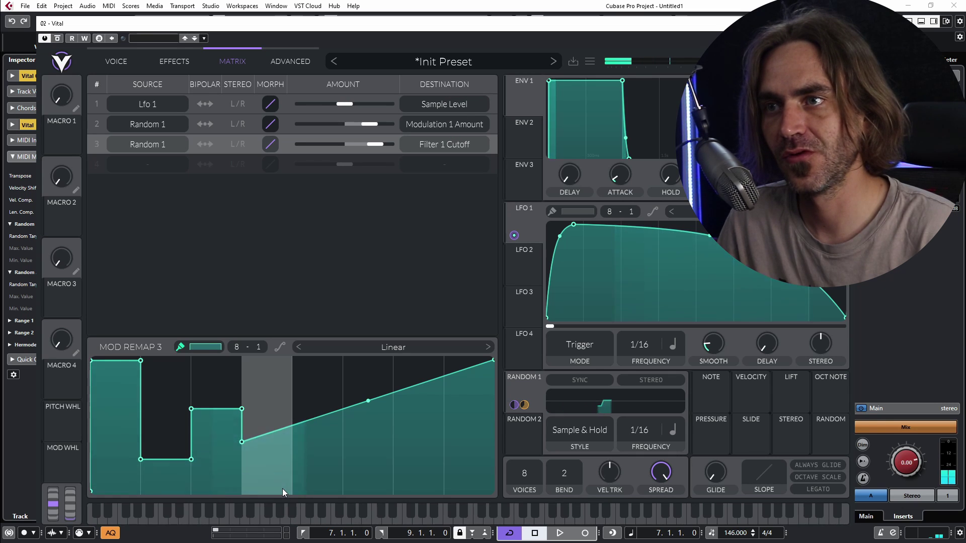
pyautogui.click(266, 482)
pyautogui.click(326, 414)
pyautogui.click(364, 454)
pyautogui.click(425, 402)
pyautogui.click(455, 433)
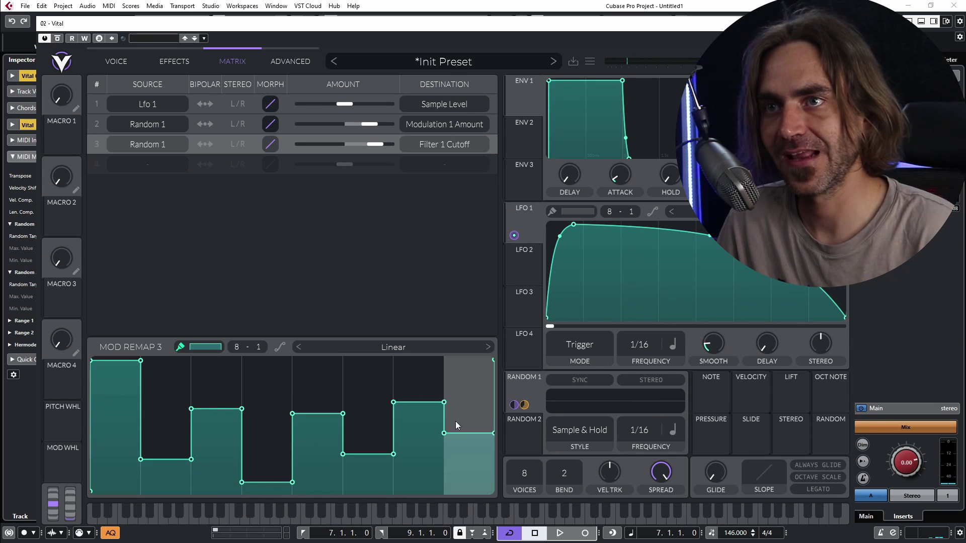
# - Lower Filter 1's cutoff, add some drive and resonance, and audition the random rhythmic pattern
pyautogui.click(97, 63)
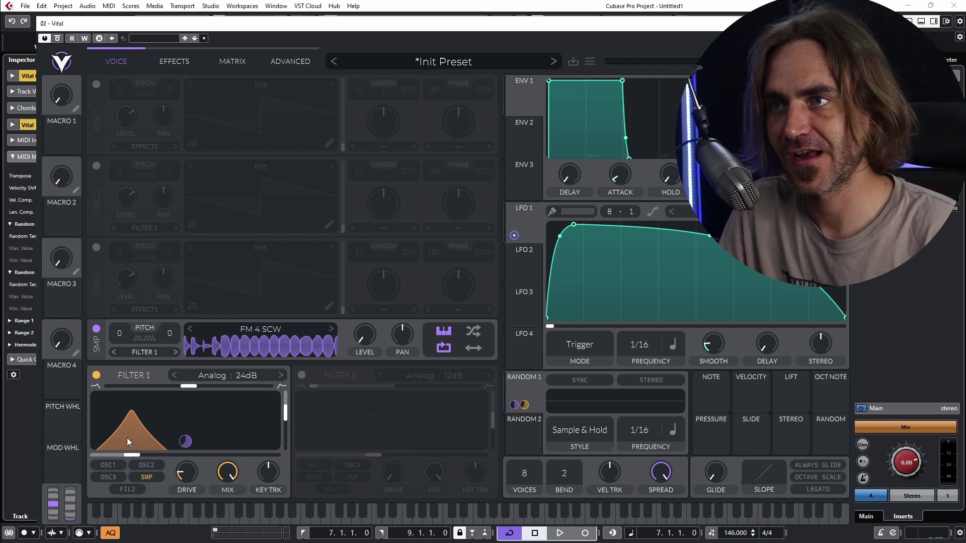
pyautogui.press('space')
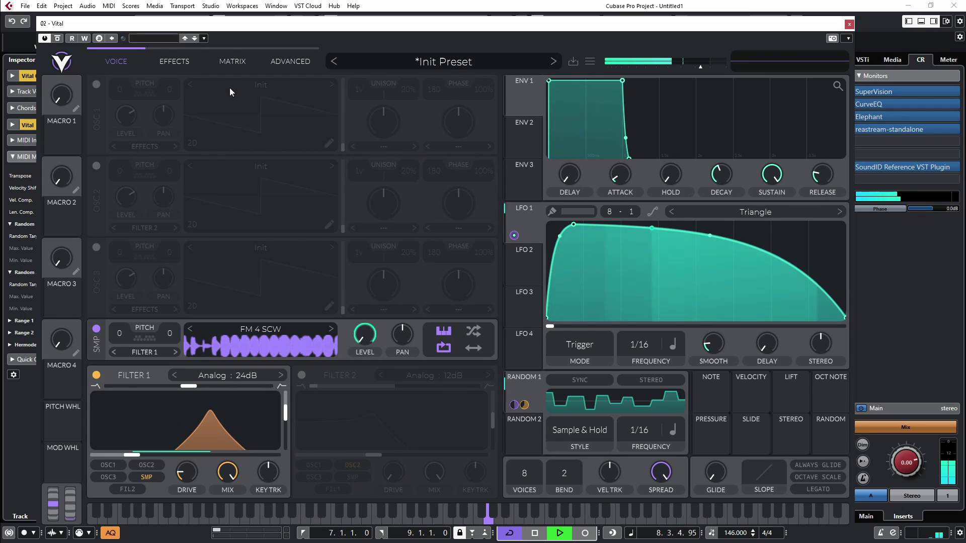
pyautogui.click(174, 61)
pyautogui.click(232, 61)
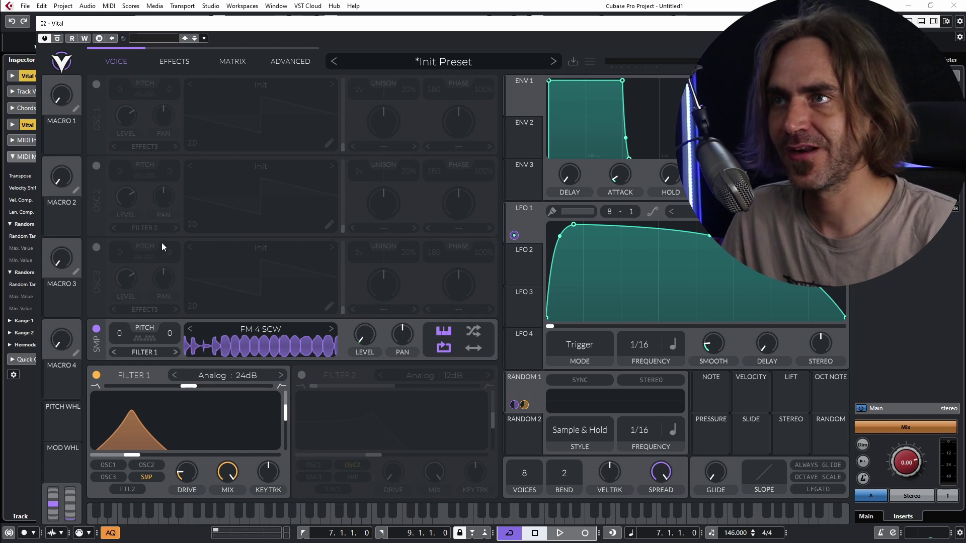
# - Enable oscillator 3 and modulate its phase with LFO 2 in Keytrack mode at -12, with phase and phase randomization at zero
pyautogui.click(96, 248)
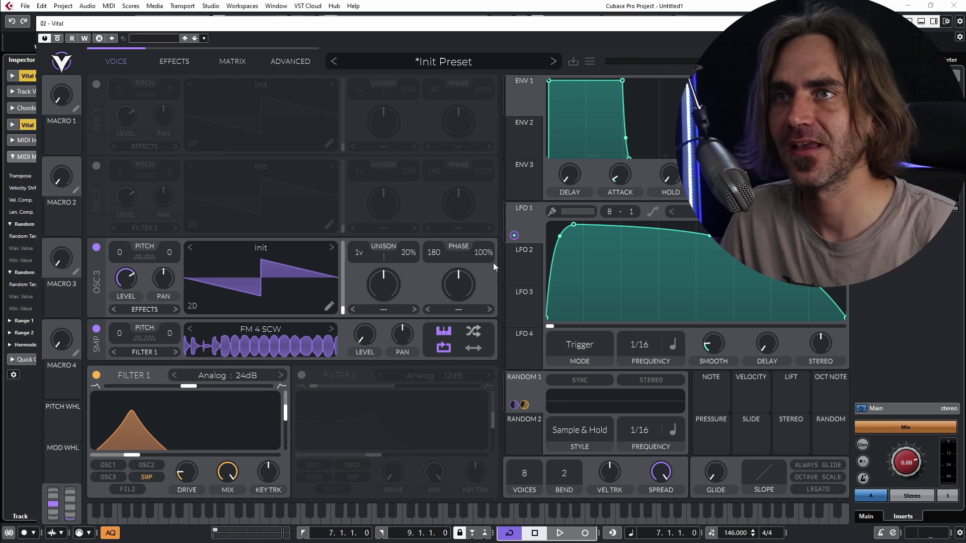
pyautogui.click(531, 268)
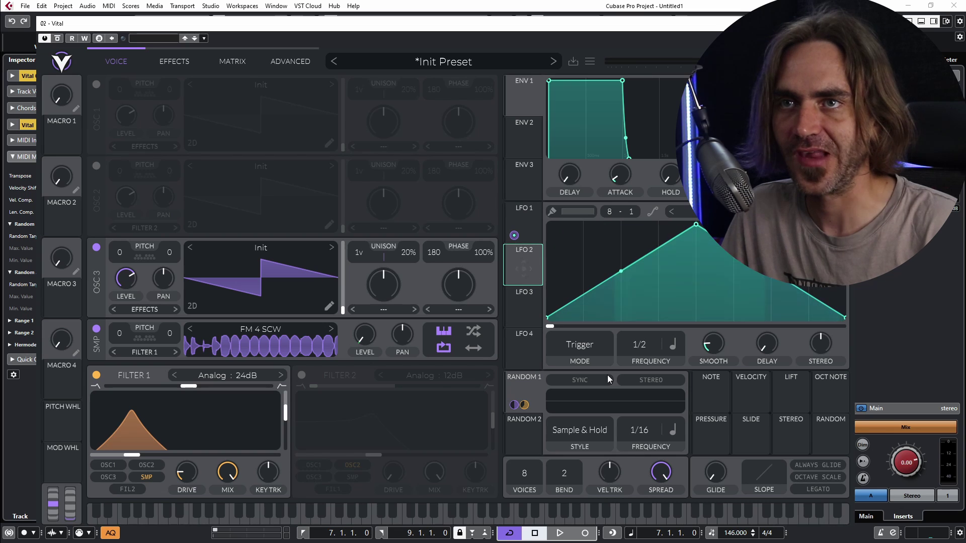
pyautogui.click(674, 345)
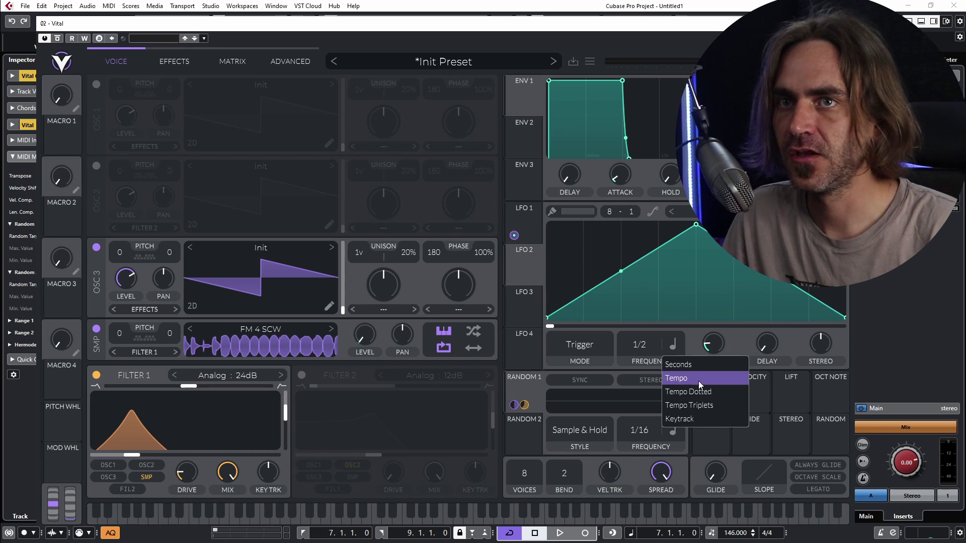
pyautogui.click(681, 422)
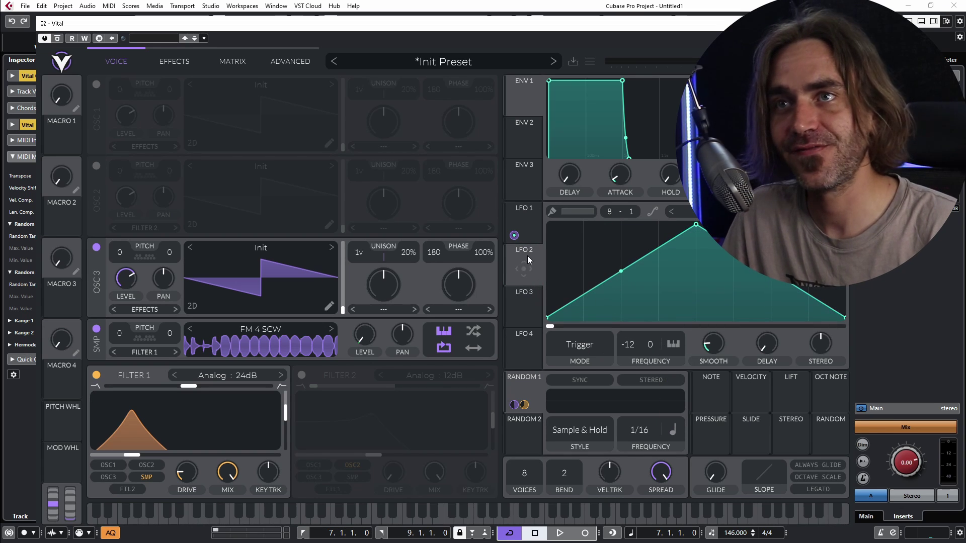
pyautogui.moveTo(528, 261); pyautogui.dragTo(453, 514)
pyautogui.moveTo(433, 273)
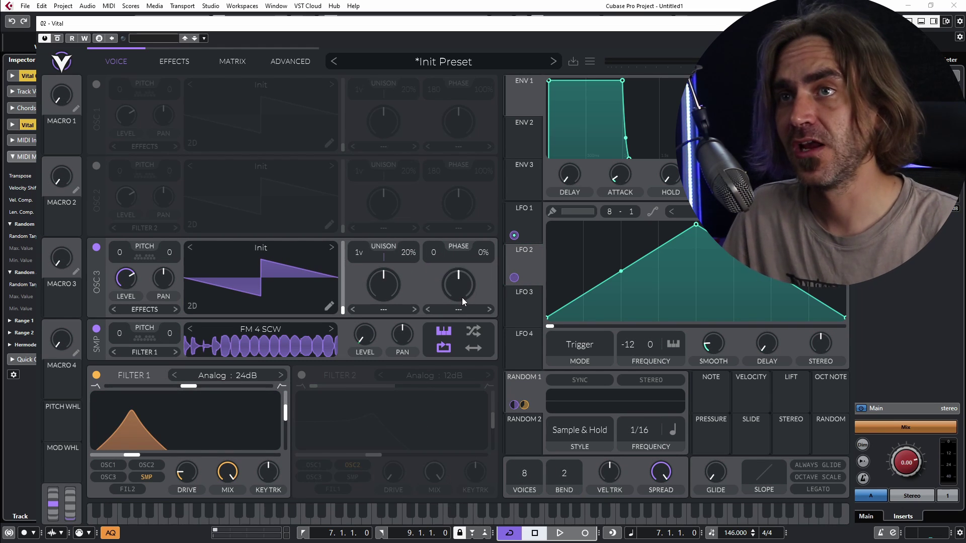
# - Modulate oscillator 3's level with LFO 1 from a zero level, and assign Random 1 to that modulation's amount
pyautogui.click(518, 216)
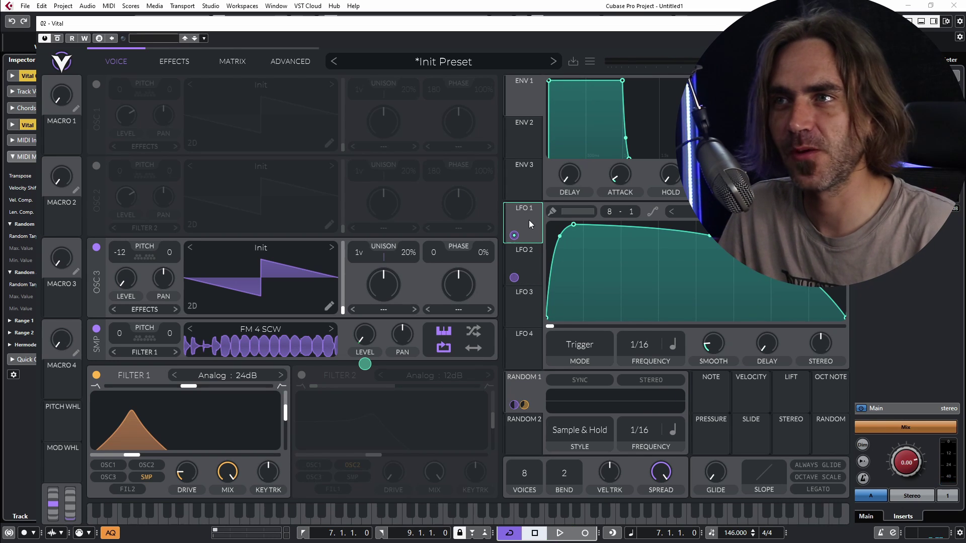
pyautogui.moveTo(513, 235); pyautogui.dragTo(121, 282)
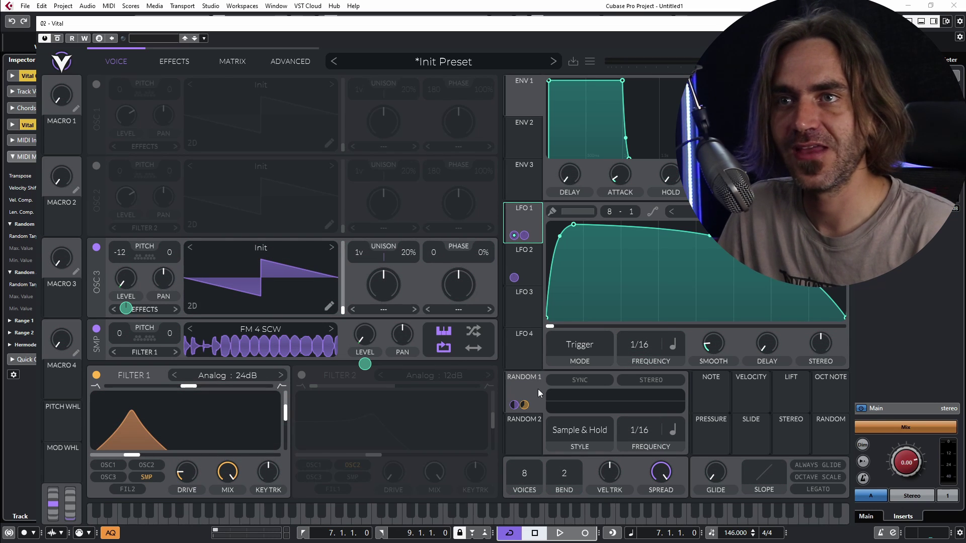
pyautogui.moveTo(538, 388); pyautogui.dragTo(123, 284)
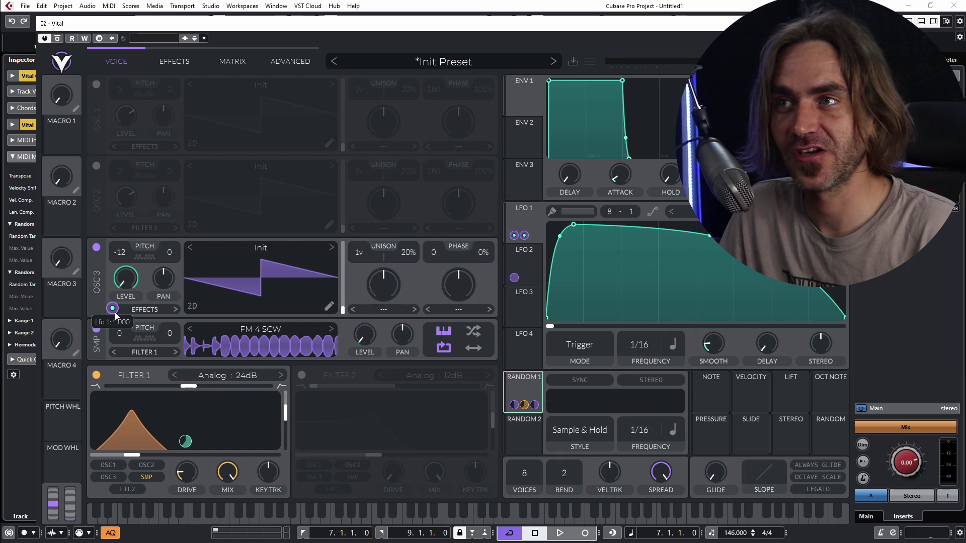
# - Paint the remap curve of Random 1 on Modulation 5 Amount as an inverted gate, full for the lower half and zero for the upper half
pyautogui.click(232, 61)
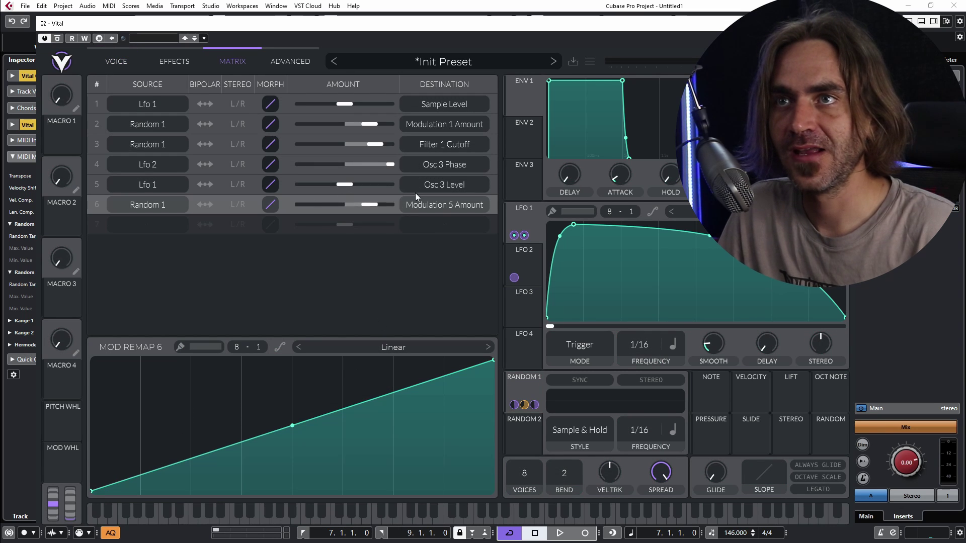
pyautogui.click(179, 347)
pyautogui.moveTo(115, 302); pyautogui.dragTo(251, 297)
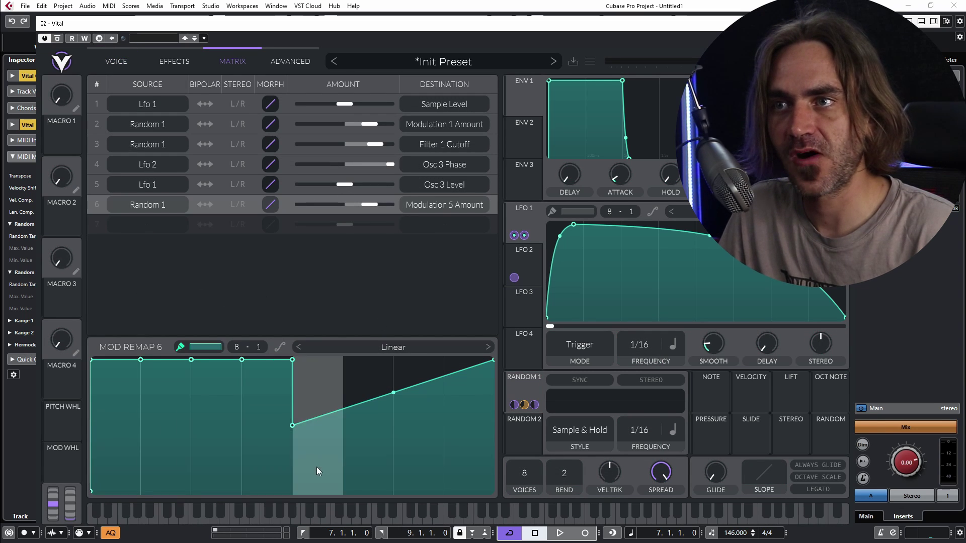
pyautogui.moveTo(317, 489); pyautogui.dragTo(486, 491)
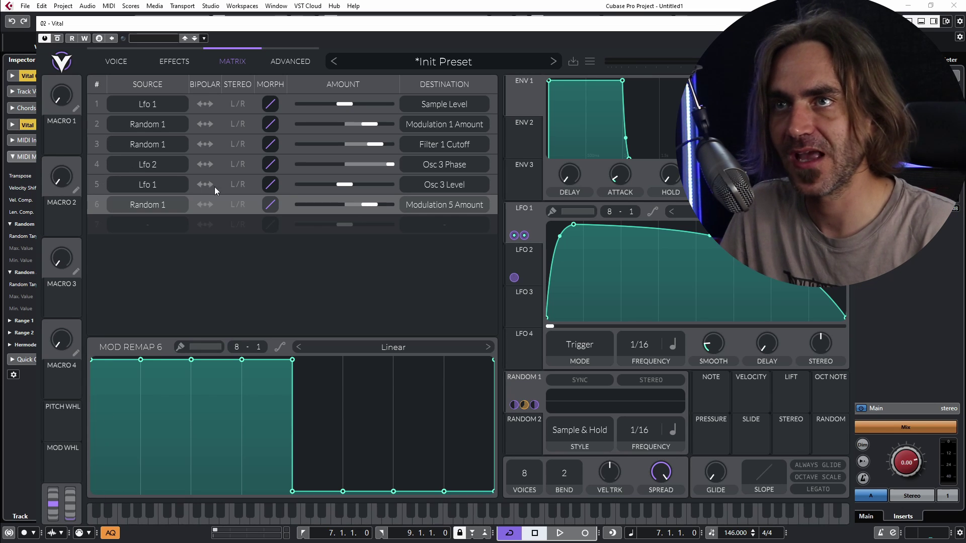
# - Narrow both Random 1 gate remaps, keeping only the first three steps full for oscillator 3 and the last three for the sample
pyautogui.click(283, 122)
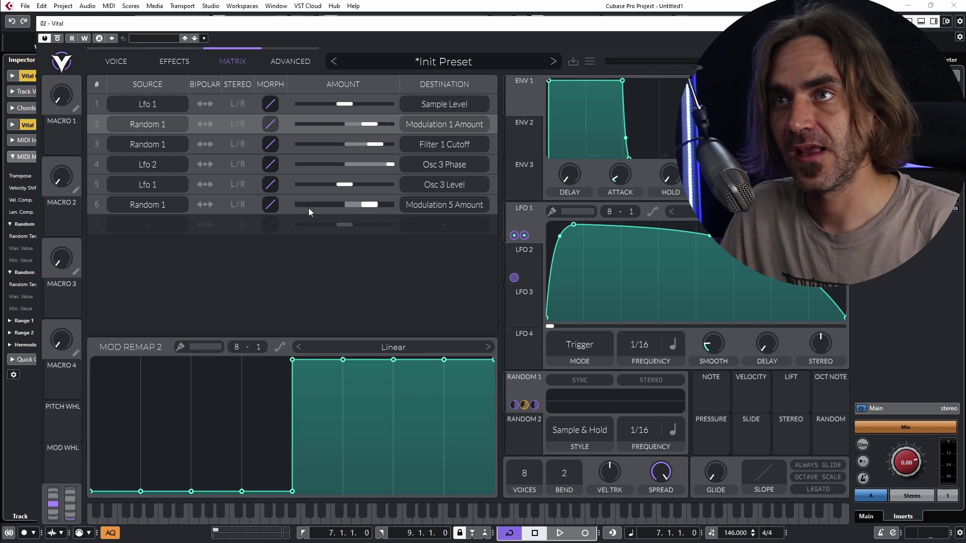
pyautogui.click(287, 206)
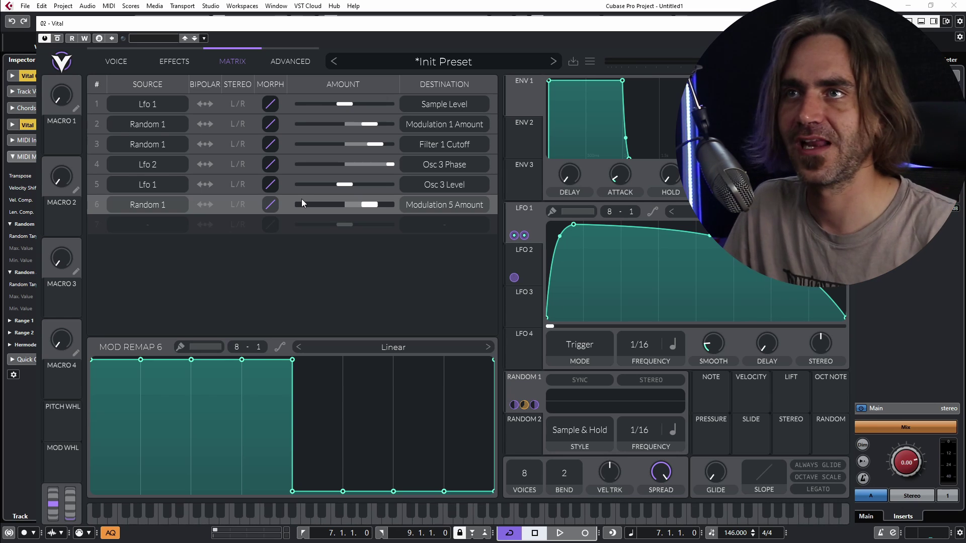
pyautogui.press('shift')
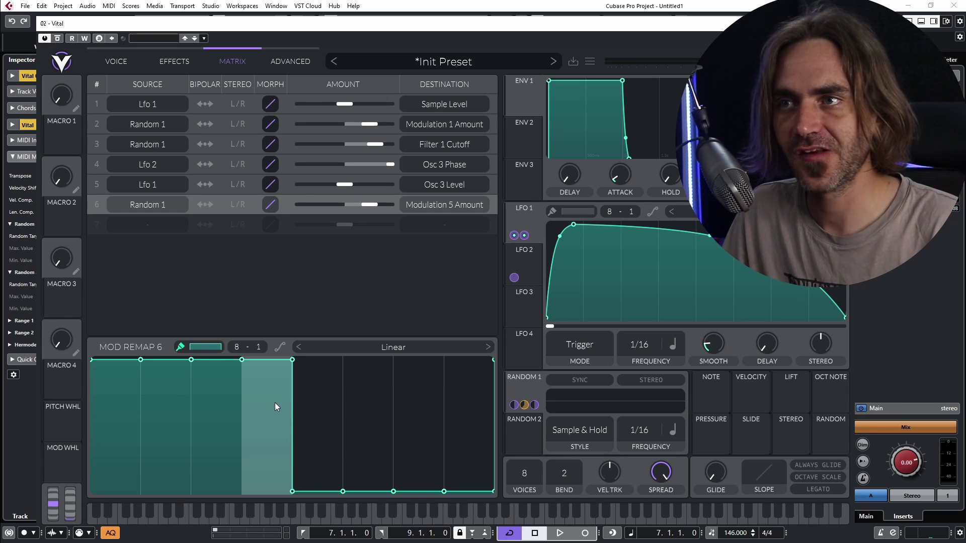
pyautogui.moveTo(275, 403); pyautogui.dragTo(273, 512)
pyautogui.press('shift')
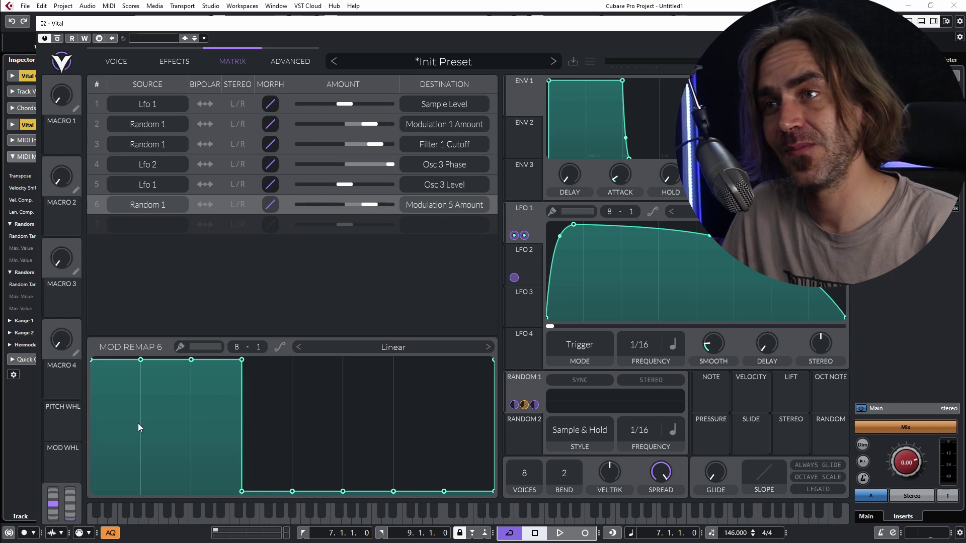
pyautogui.click(287, 124)
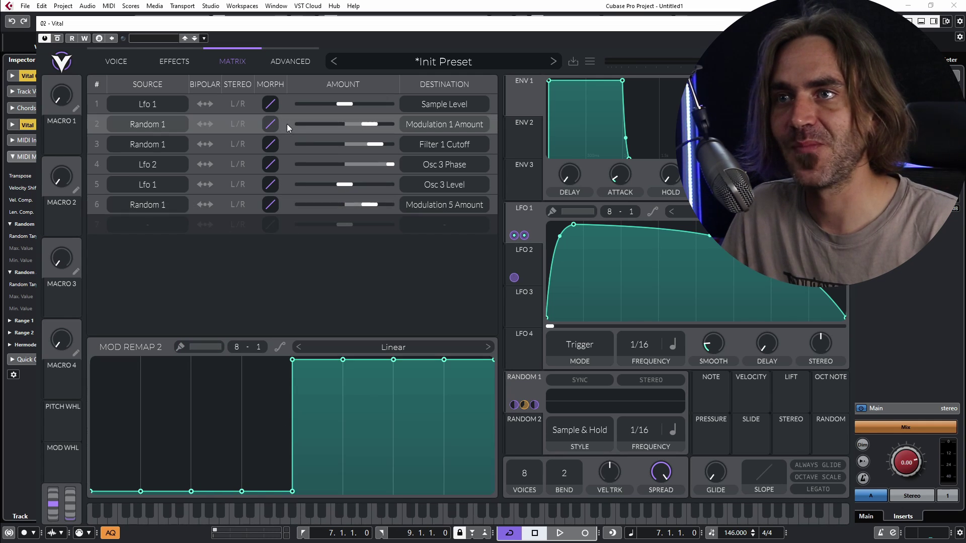
pyautogui.press('shift')
pyautogui.click(333, 395)
pyautogui.press('shift')
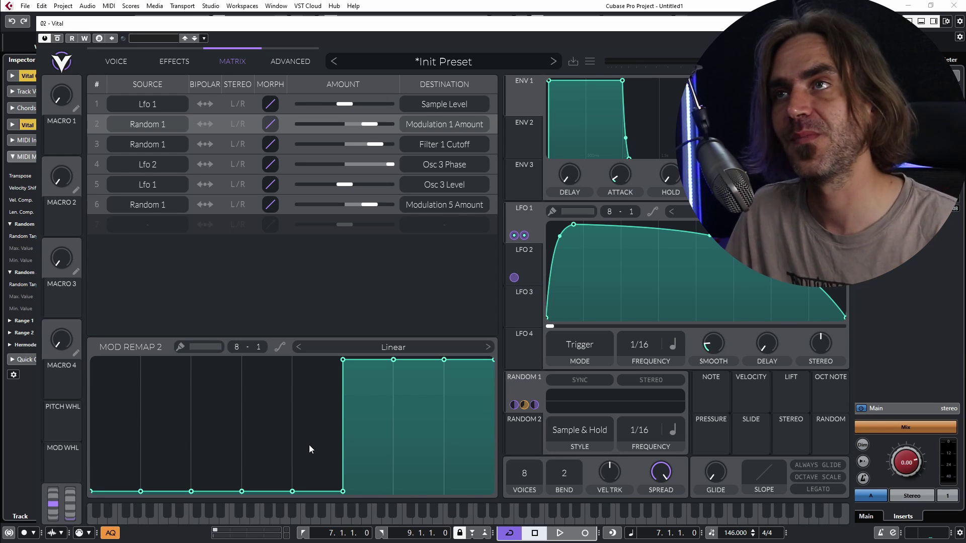
# - Audition the alternating pattern while transposing oscillator 3 to -24 and adjusting its level modulation
pyautogui.click(114, 61)
pyautogui.press('space')
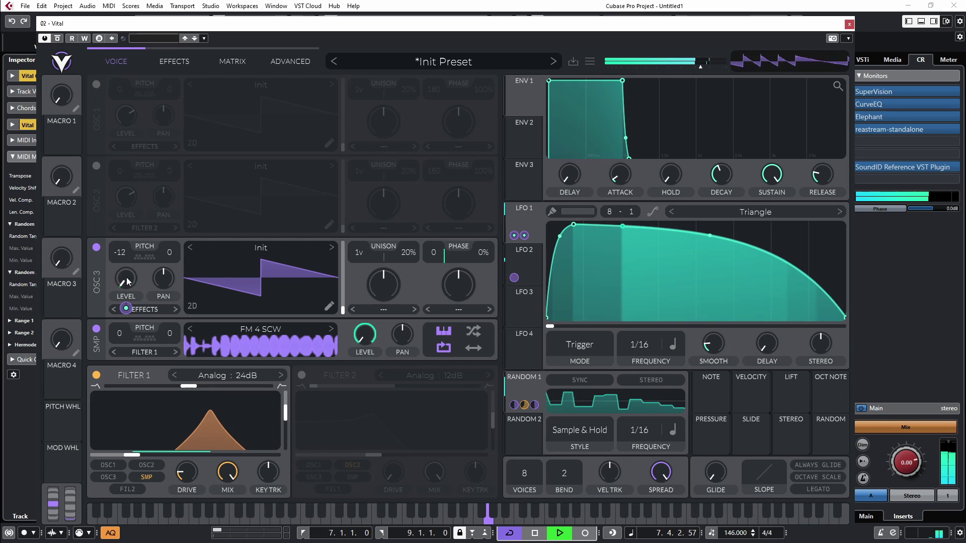
pyautogui.moveTo(119, 252); pyautogui.dragTo(121, 267)
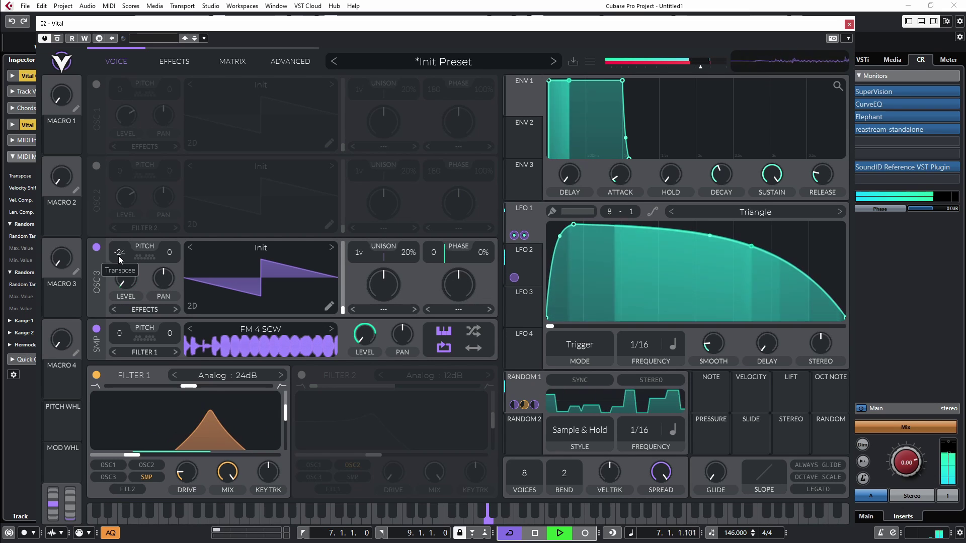
pyautogui.moveTo(514, 235); pyautogui.dragTo(126, 278)
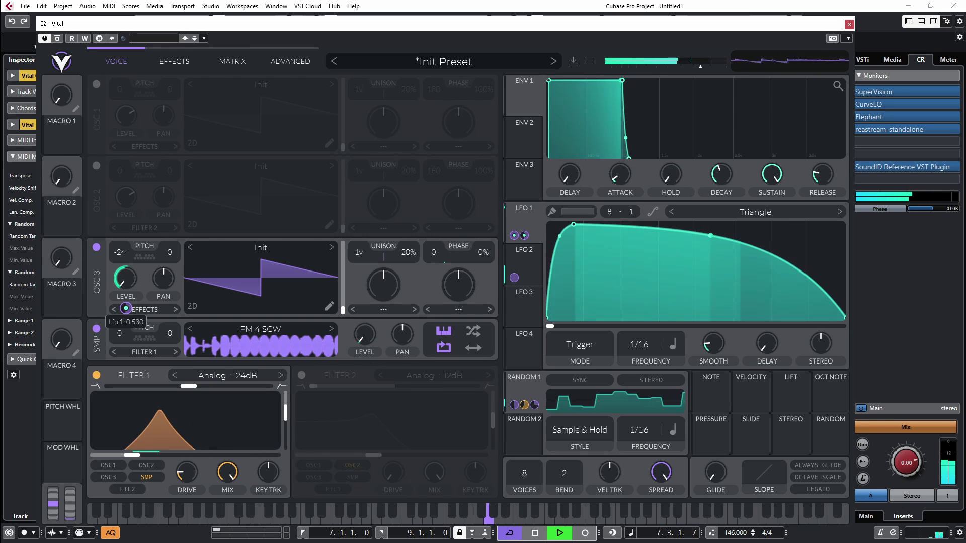
pyautogui.press('space')
# - Silence the sample with oscillator 3 at full level and resynthesize the preset into oscillator 3's wavetable
pyautogui.click(96, 328)
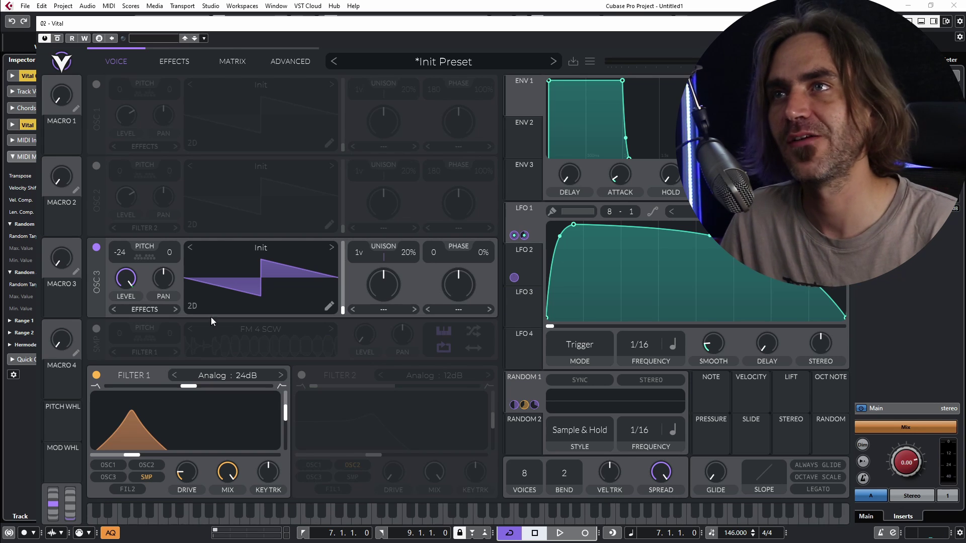
pyautogui.click(168, 60)
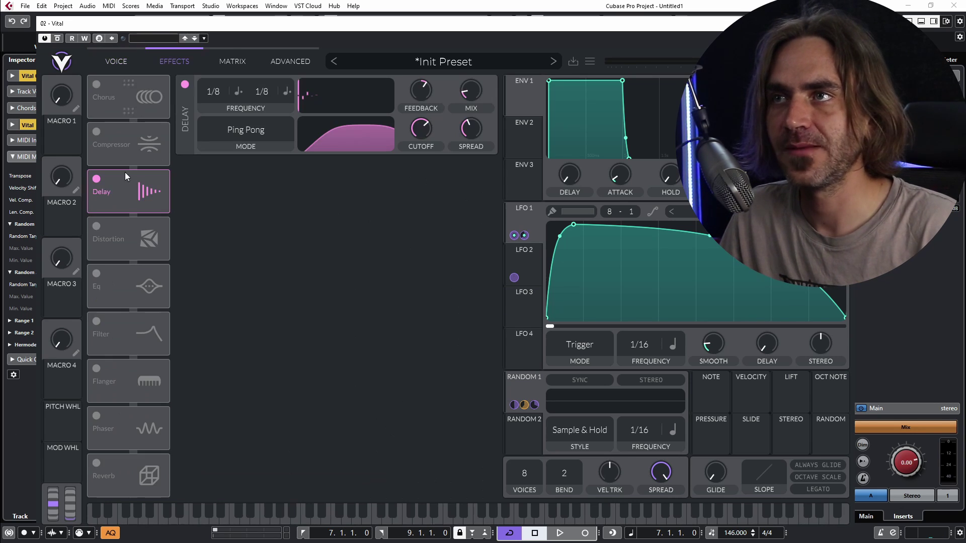
pyautogui.click(121, 63)
pyautogui.rightClick(258, 276)
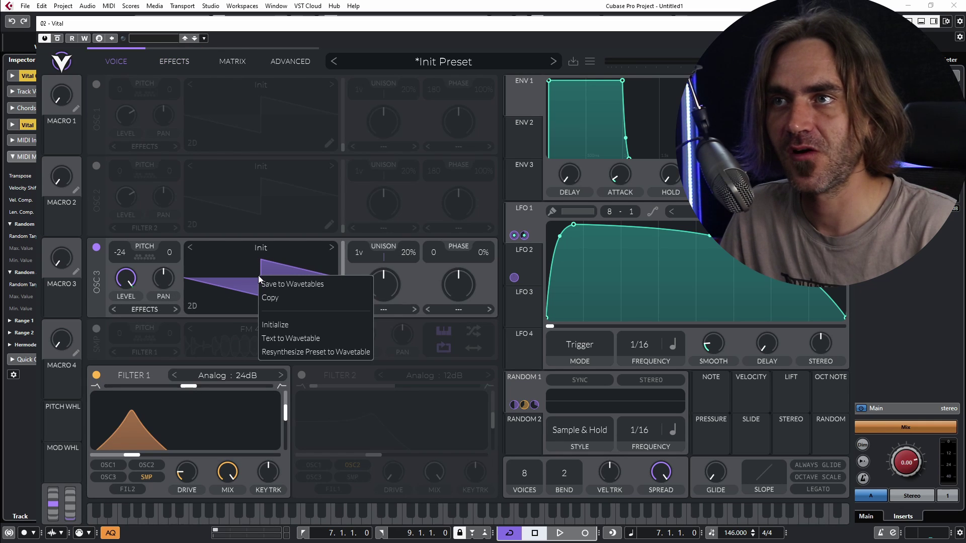
pyautogui.click(302, 351)
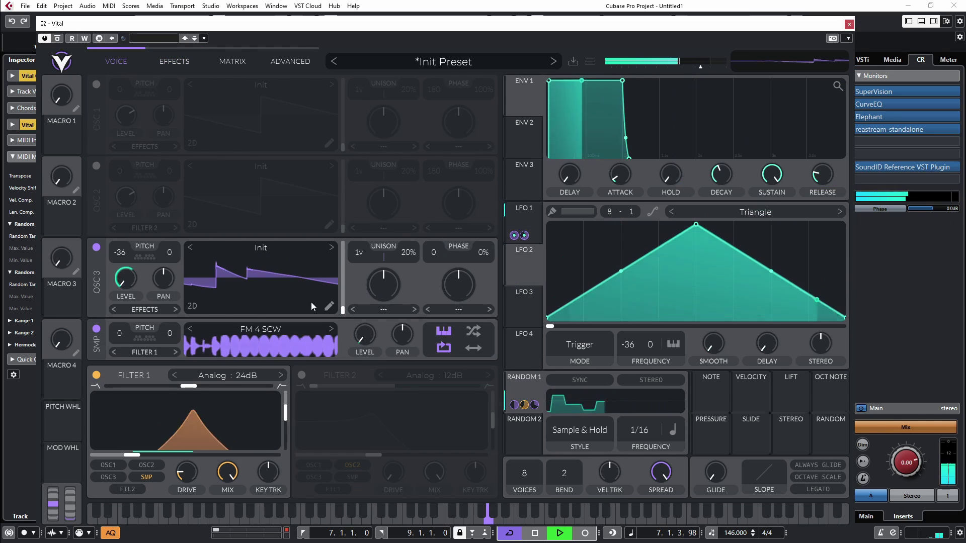
# - Open oscillator 3's wavetable for editing and set its Wave Warp to X -5 and Y -4.8
pyautogui.click(329, 306)
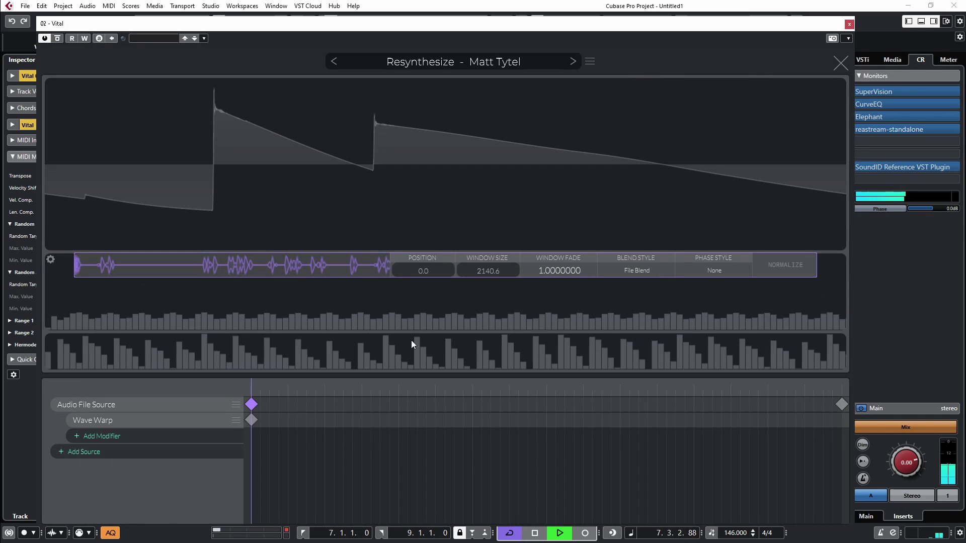
pyautogui.moveTo(382, 282); pyautogui.dragTo(384, 272)
pyautogui.moveTo(598, 270); pyautogui.dragTo(574, 302)
# - Add a Wave Folder modifier to the audio file source with Multiply at about 6.425
pyautogui.click(101, 436)
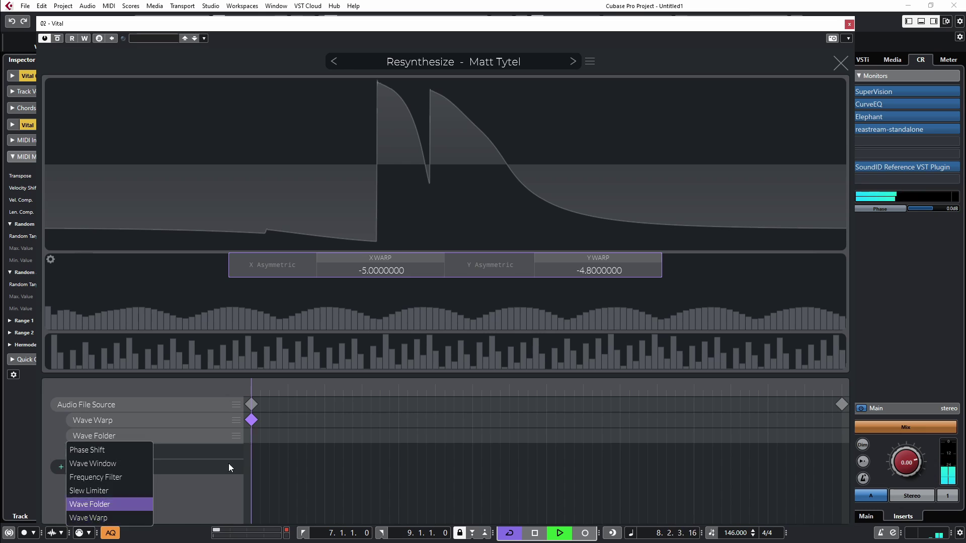
pyautogui.click(96, 505)
pyautogui.moveTo(472, 273); pyautogui.dragTo(464, 269)
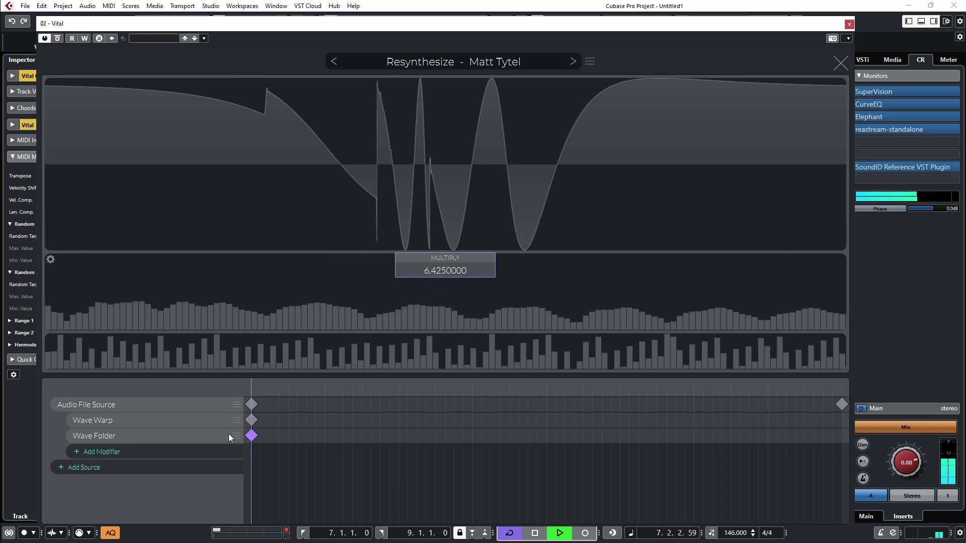
pyautogui.moveTo(234, 436); pyautogui.dragTo(201, 451)
# - Add a Frequency Filter modifier with start and end keyframes, and set the audio file source's end keyframe position to 2220.4
pyautogui.click(100, 452)
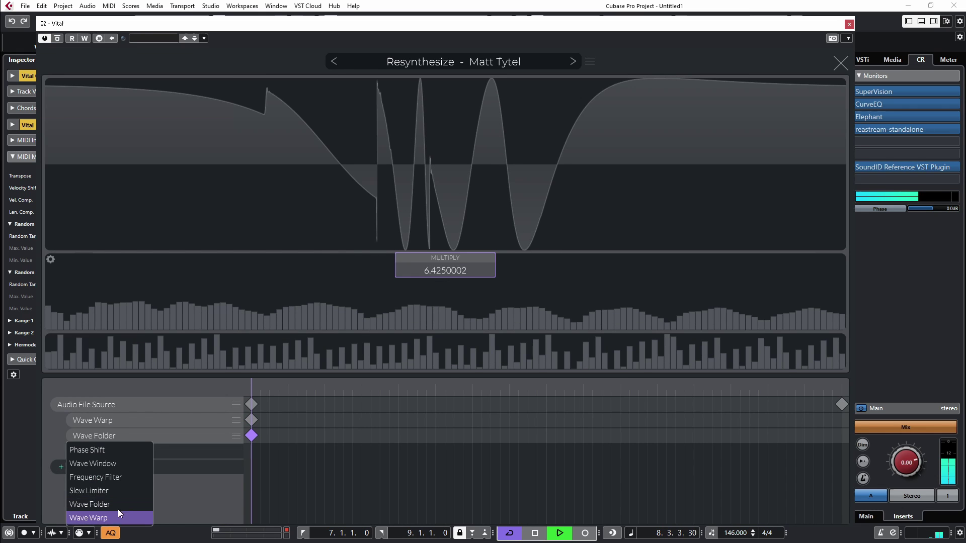
pyautogui.click(112, 478)
pyautogui.click(253, 449)
pyautogui.click(295, 270)
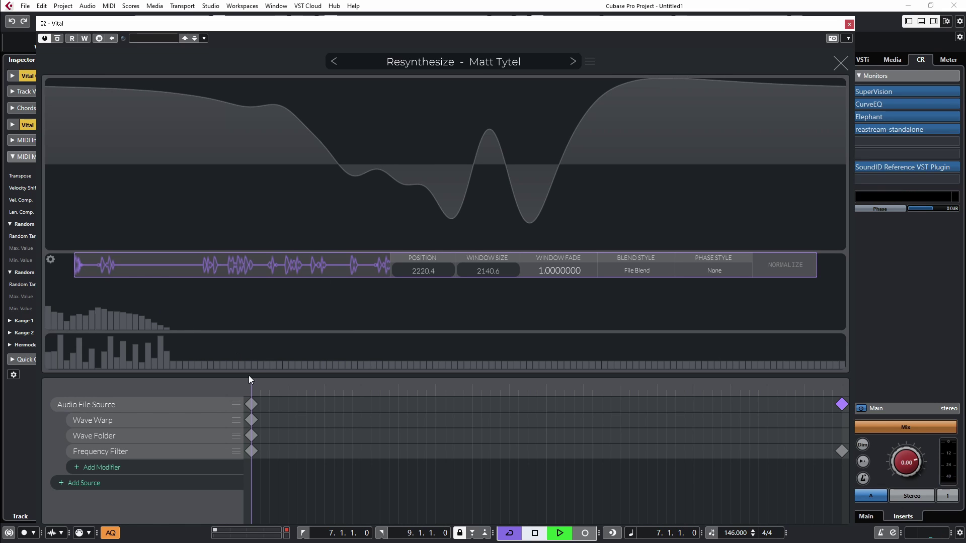
# - Play the loop, scrub through the wavetable's frames to check the morph, and close the wavetable editor
pyautogui.press('space')
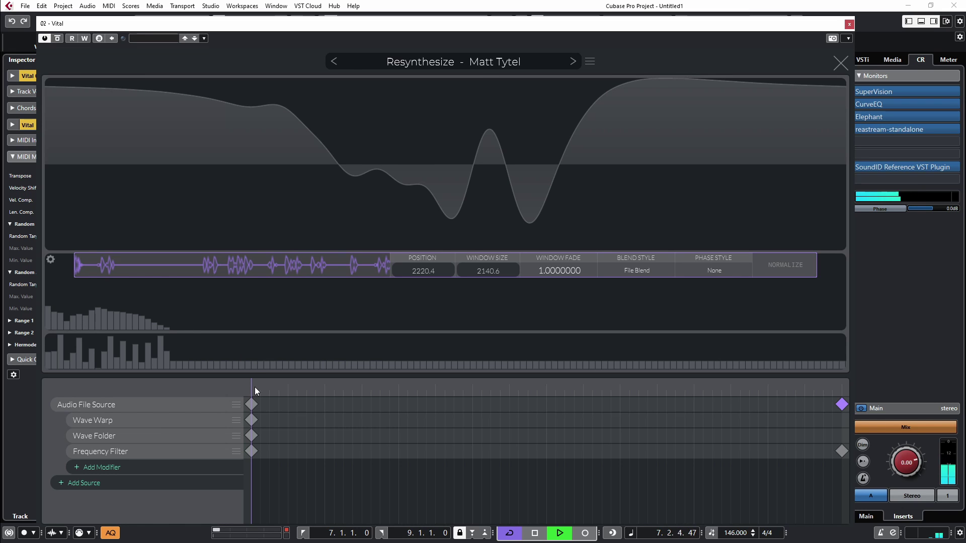
pyautogui.moveTo(254, 387); pyautogui.dragTo(629, 387)
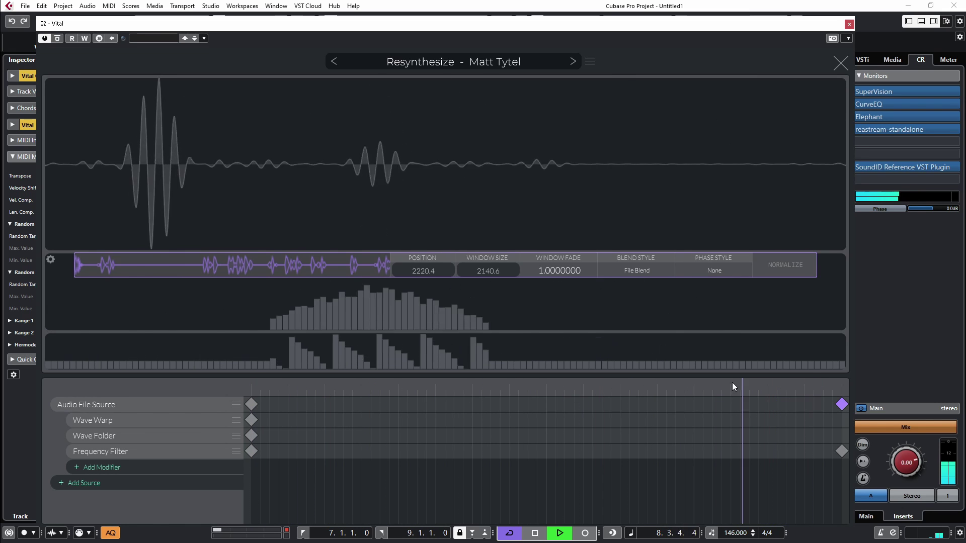
pyautogui.click(840, 63)
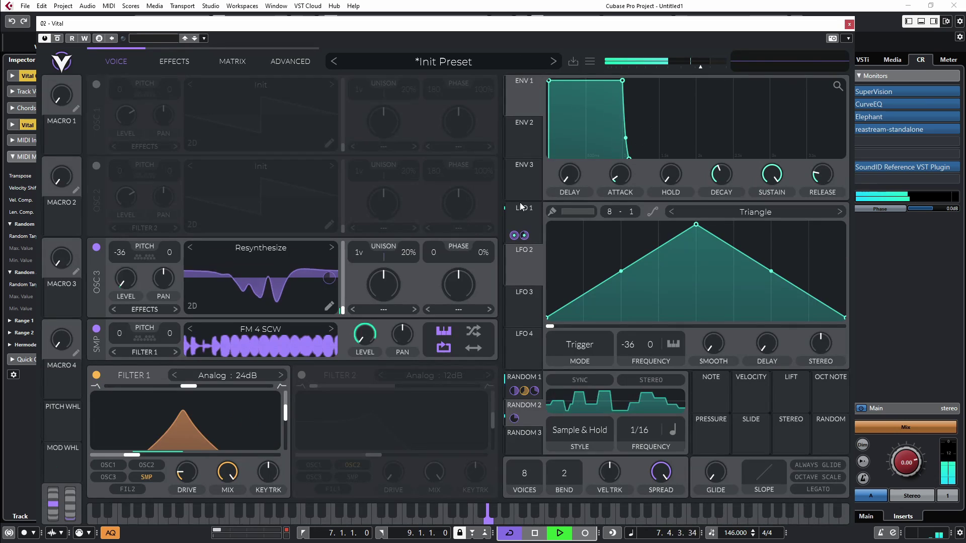
# - Raise Random 2's modulation of oscillator 3's wavetable position to full, and set its unison to 3 voices with 1% detune
pyautogui.moveTo(329, 278); pyautogui.dragTo(329, 282)
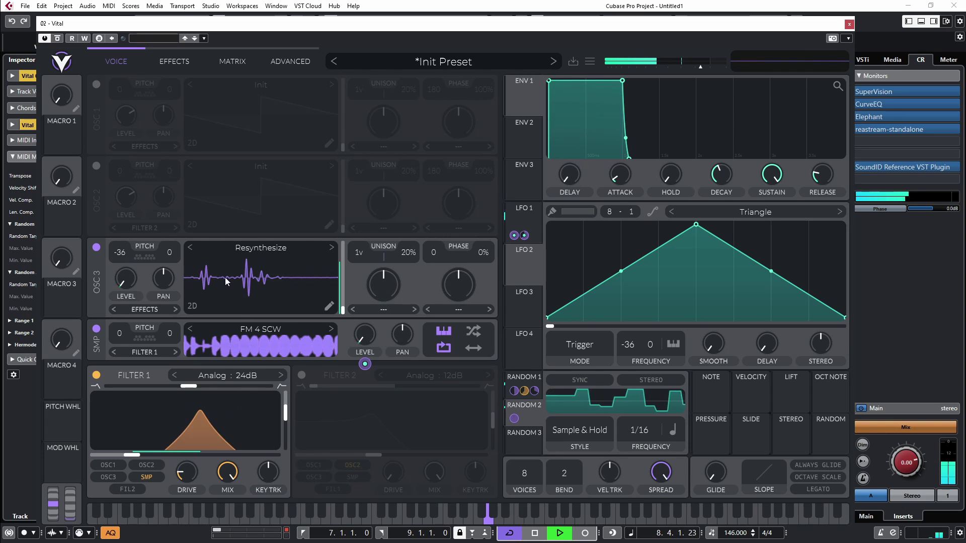
pyautogui.moveTo(357, 260); pyautogui.dragTo(409, 268)
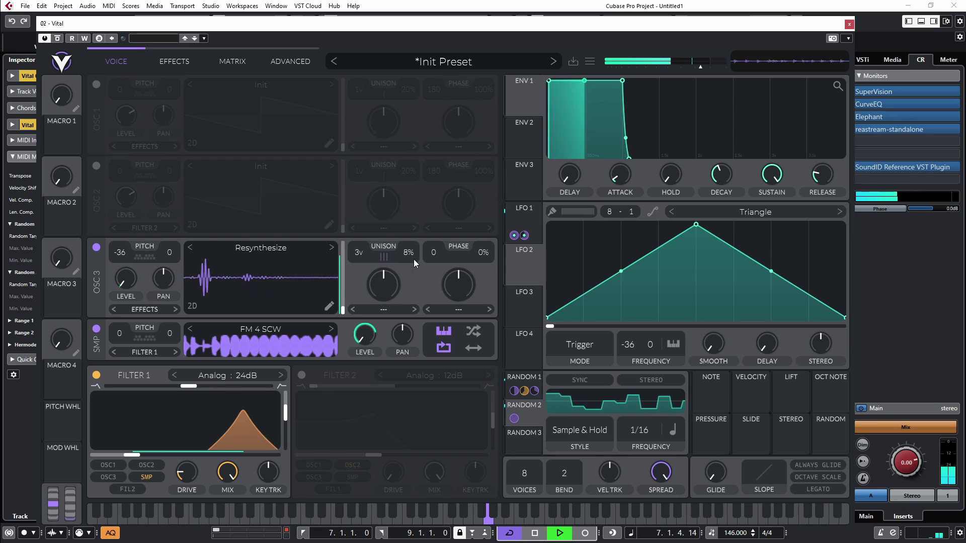
pyautogui.scroll(-4, 414, 258)
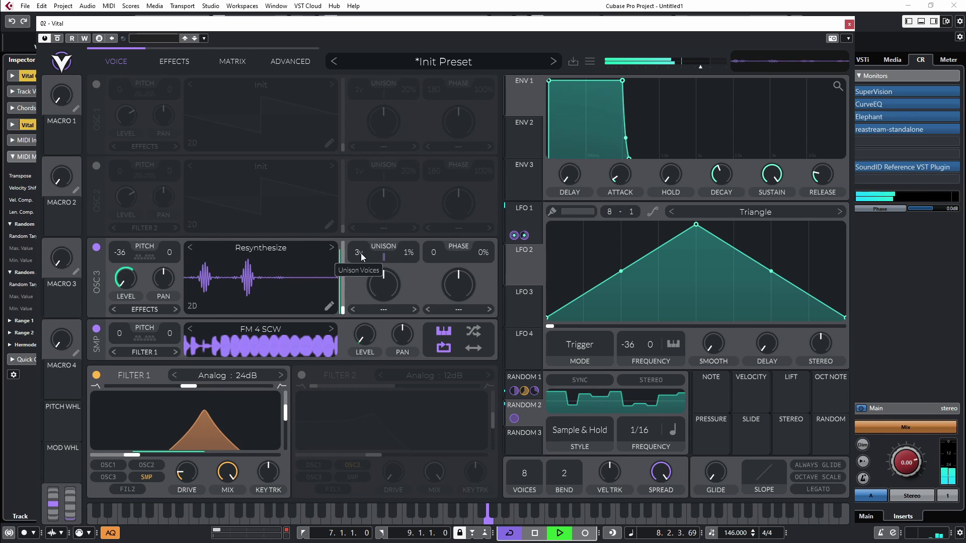
# - Enable the Multiband compressor and a Ping Pong delay at 1/8, and listen to the loop
pyautogui.moveTo(126, 307)
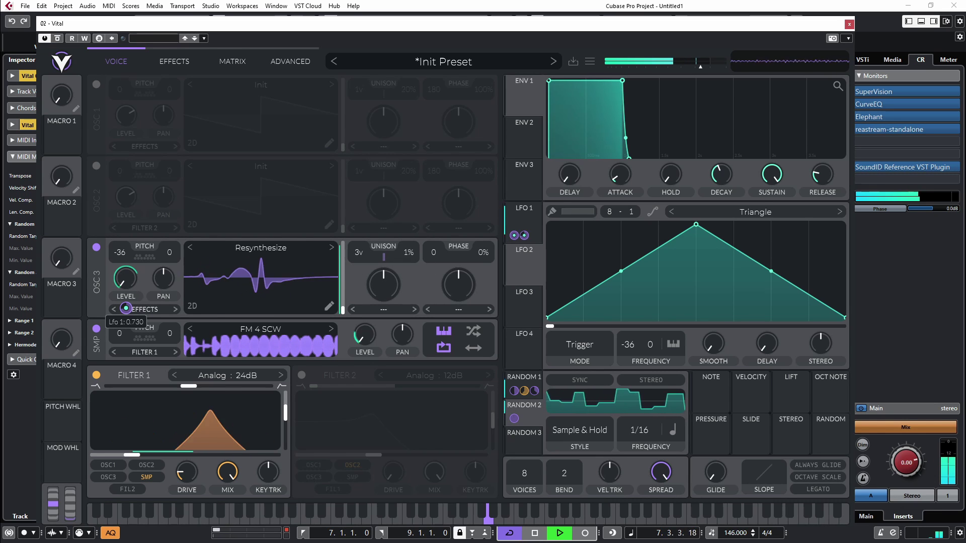
pyautogui.click(171, 61)
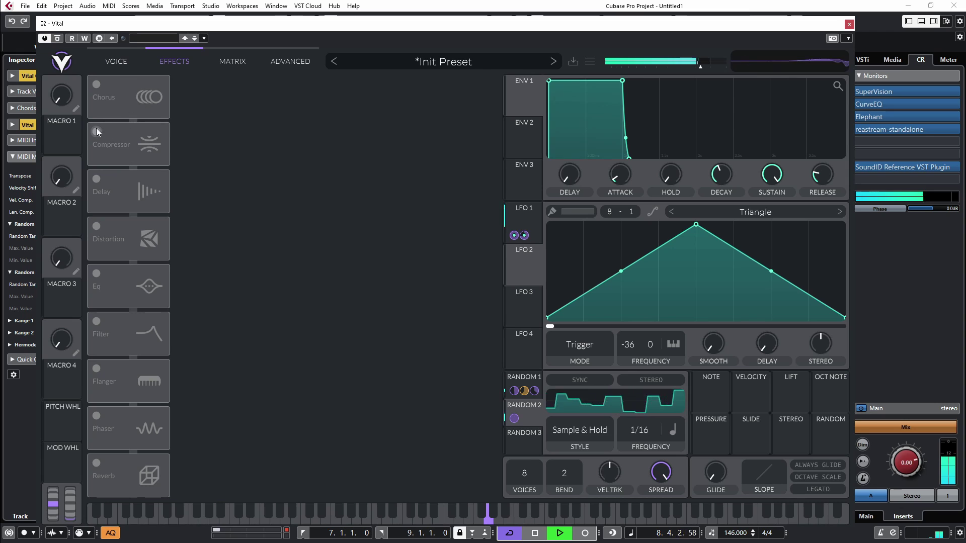
pyautogui.click(96, 180)
pyautogui.click(96, 132)
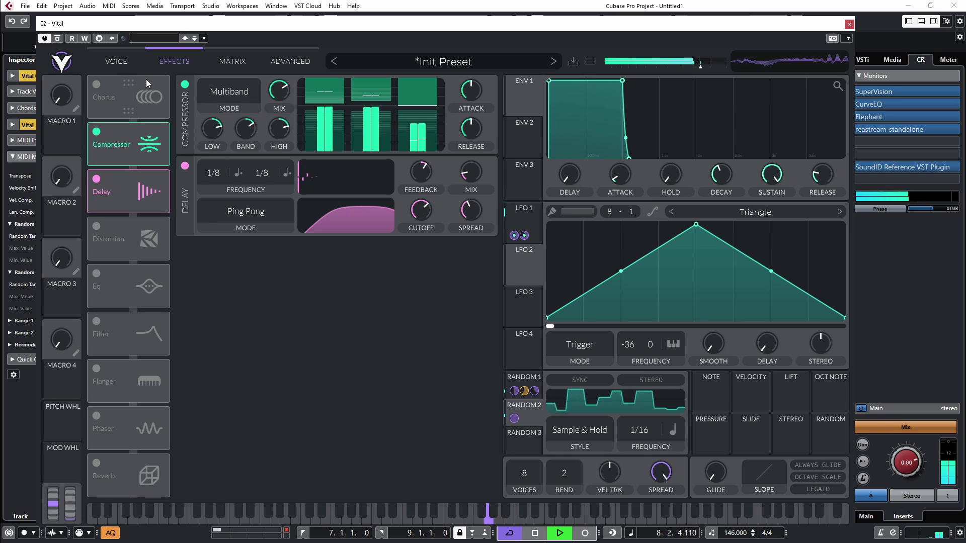
pyautogui.click(115, 61)
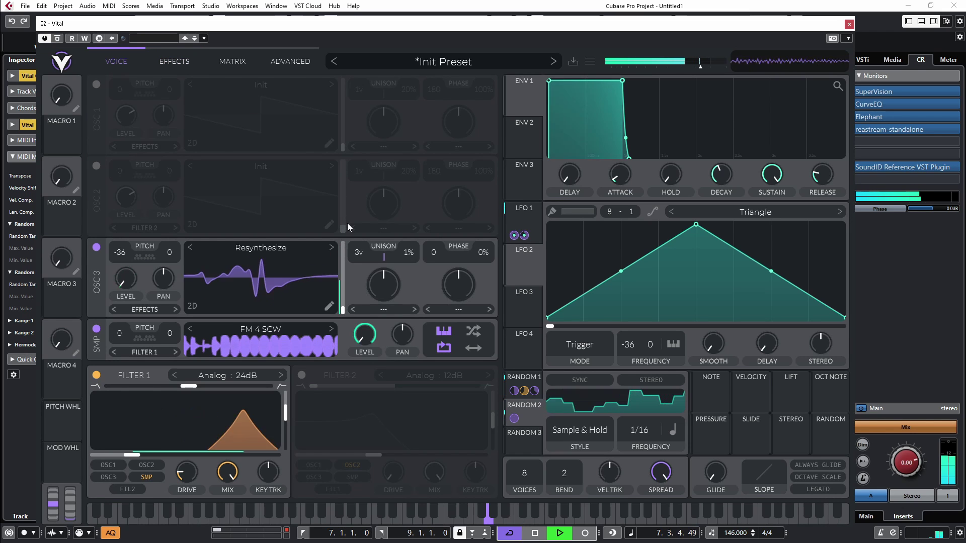
pyautogui.press('space')
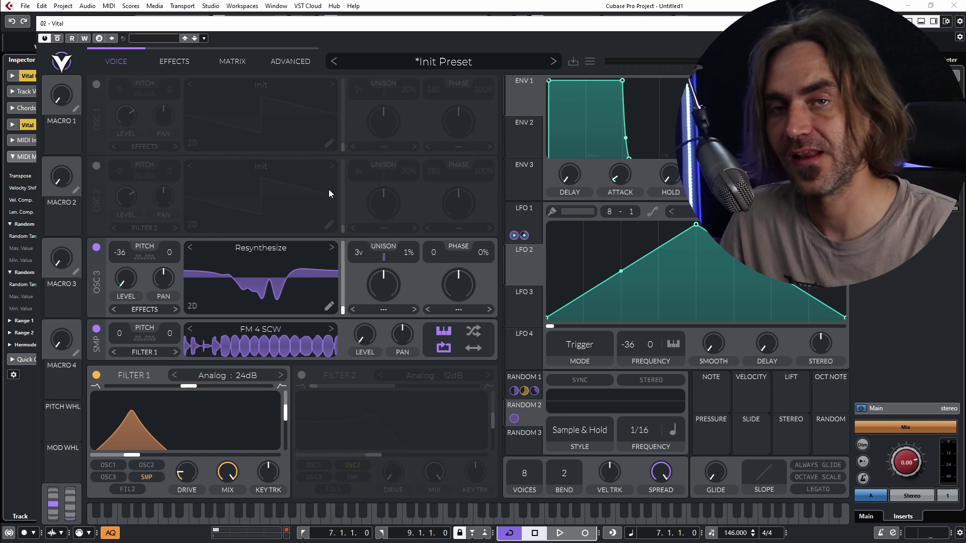
# - Enable oscillator 2 at -24 pitch with a Low Pass spectral morph, and lower the morph to 12.50% while the loop plays
pyautogui.click(96, 165)
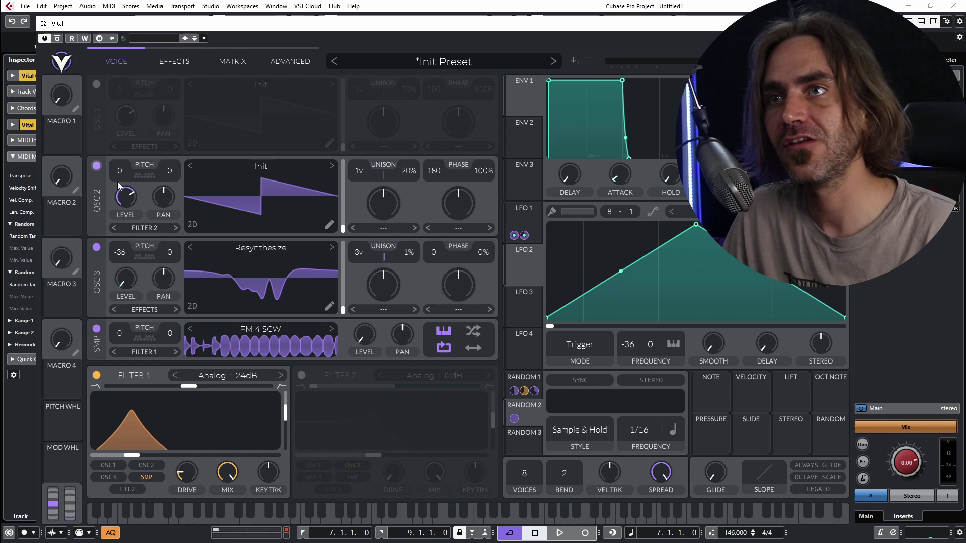
pyautogui.click(378, 229)
pyautogui.click(388, 349)
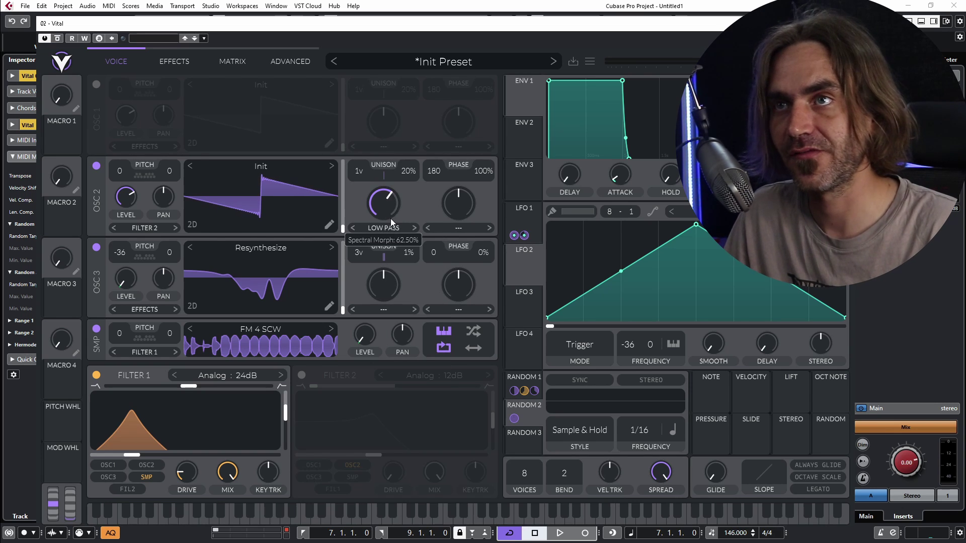
pyautogui.press('space')
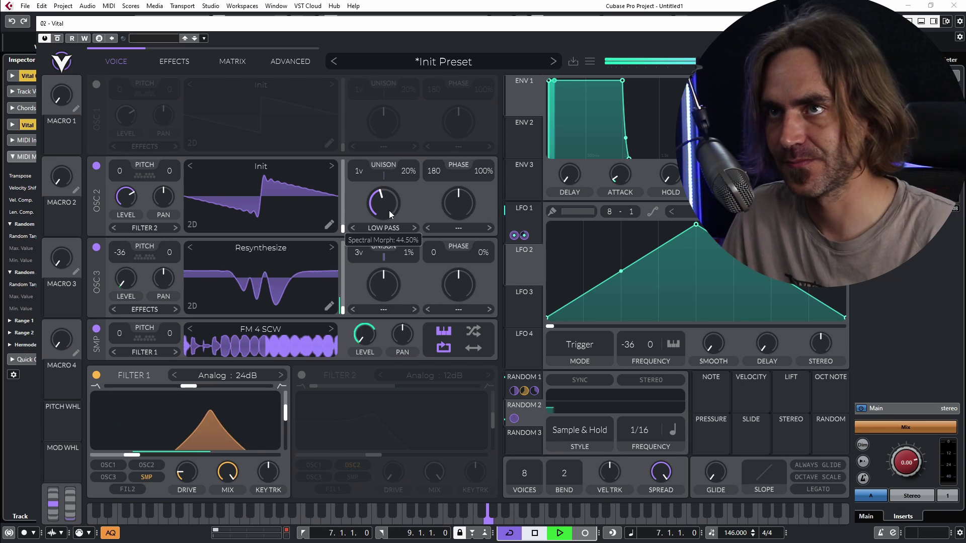
pyautogui.scroll(-5, 387, 202)
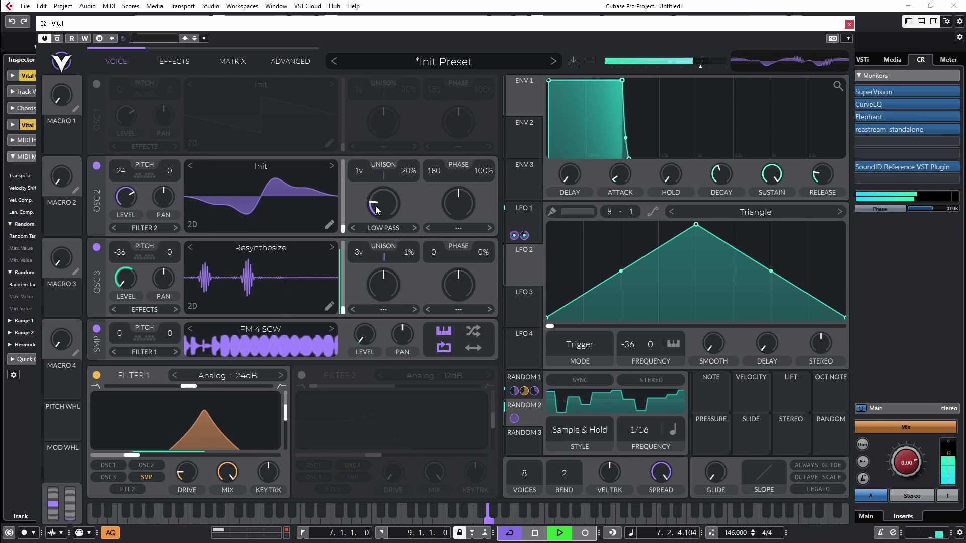
pyautogui.scroll(-1, 380, 220)
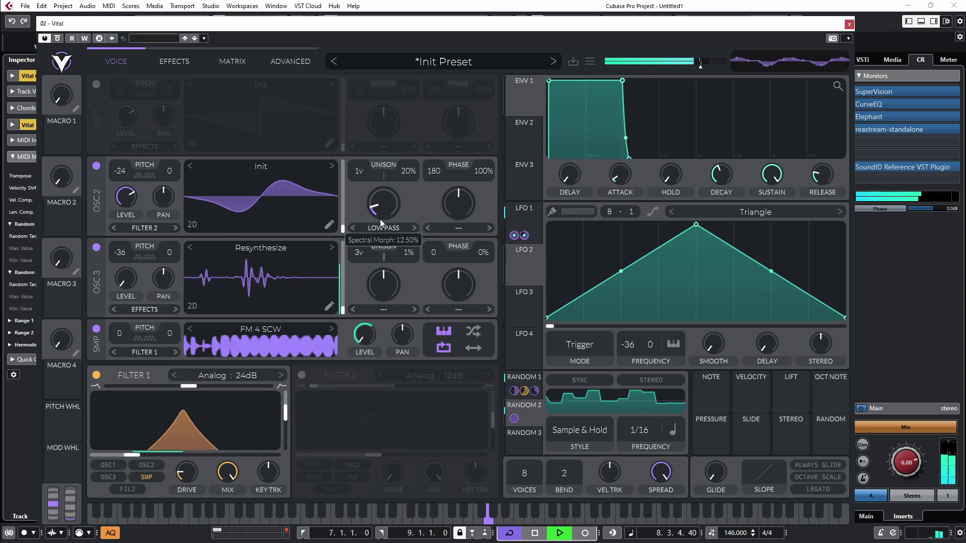
# - Modulate oscillator 2's Low Pass spectral morph with LFO 1, and route the oscillator to Effects
pyautogui.click(533, 222)
pyautogui.moveTo(533, 222); pyautogui.dragTo(388, 206)
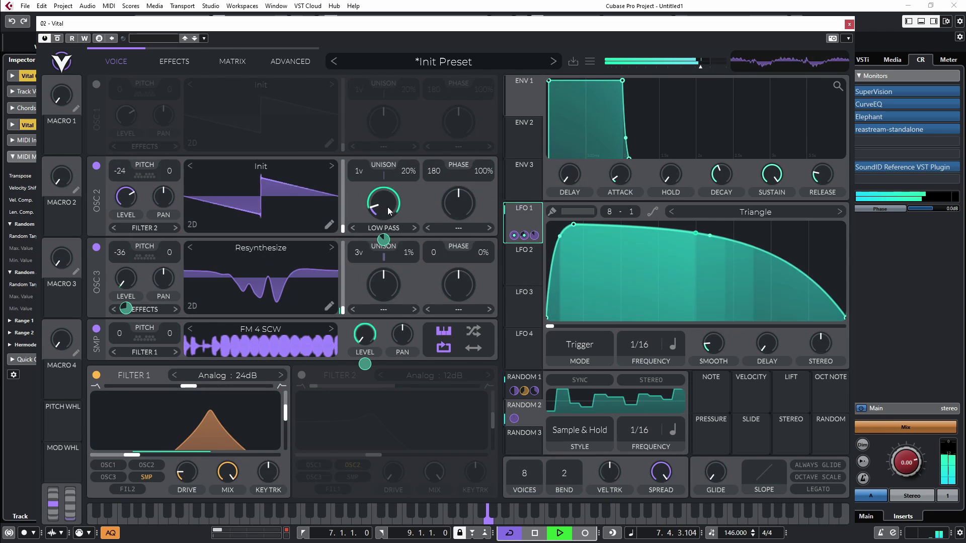
pyautogui.moveTo(385, 239); pyautogui.dragTo(384, 222)
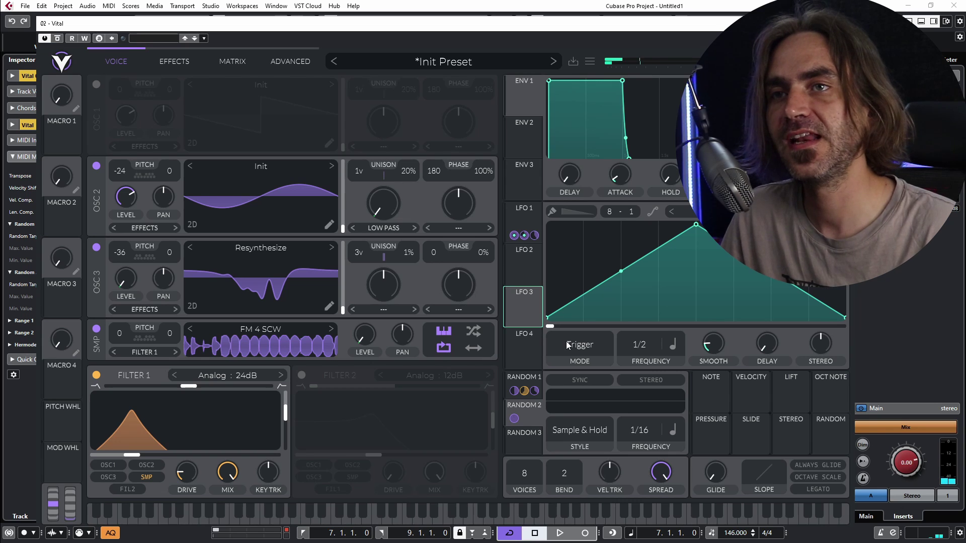
# - Set LFO 3 to Sync mode at 2/1 with a 32 by 24 grid, and flatten its shape to a line at mid height
pyautogui.click(575, 349)
pyautogui.click(560, 389)
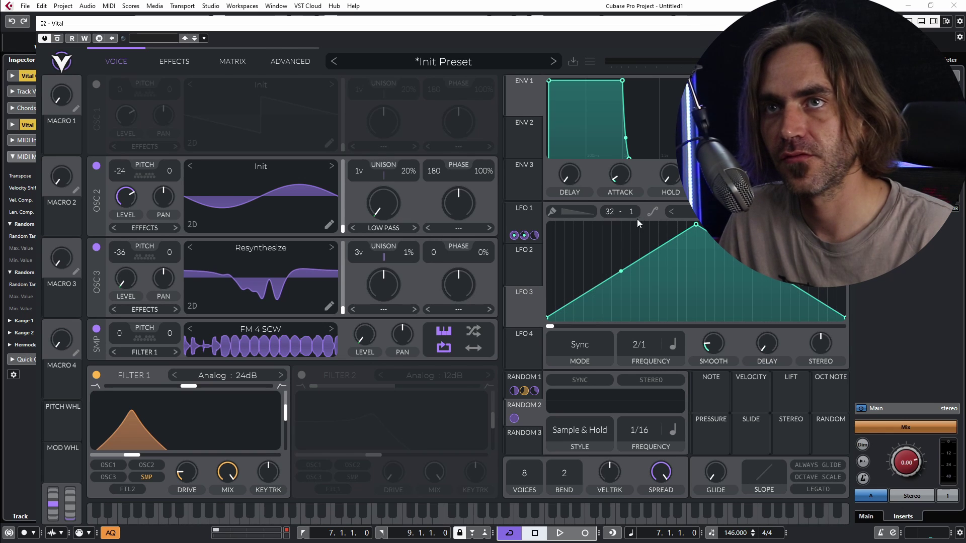
pyautogui.moveTo(631, 211); pyautogui.dragTo(662, 176)
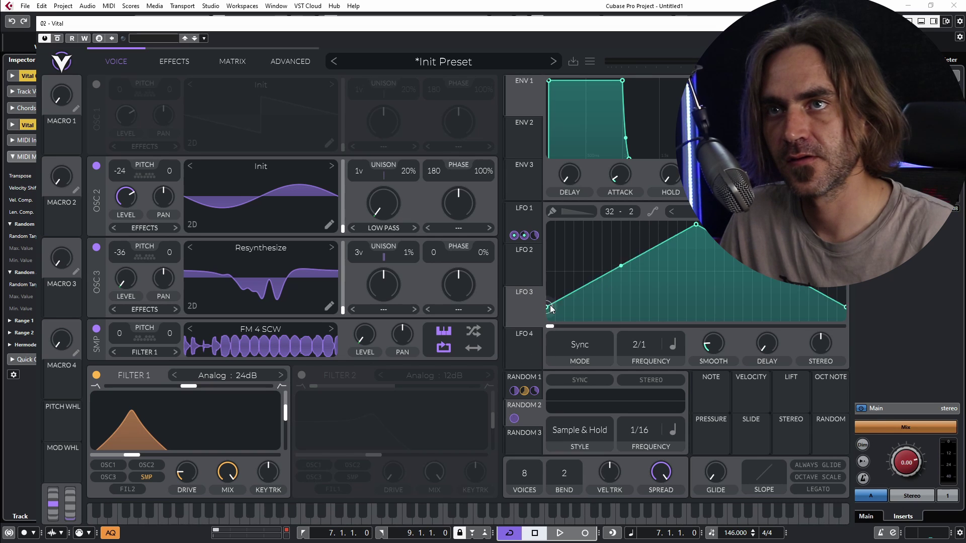
pyautogui.moveTo(551, 308); pyautogui.dragTo(554, 270)
pyautogui.moveTo(696, 225); pyautogui.dragTo(696, 272)
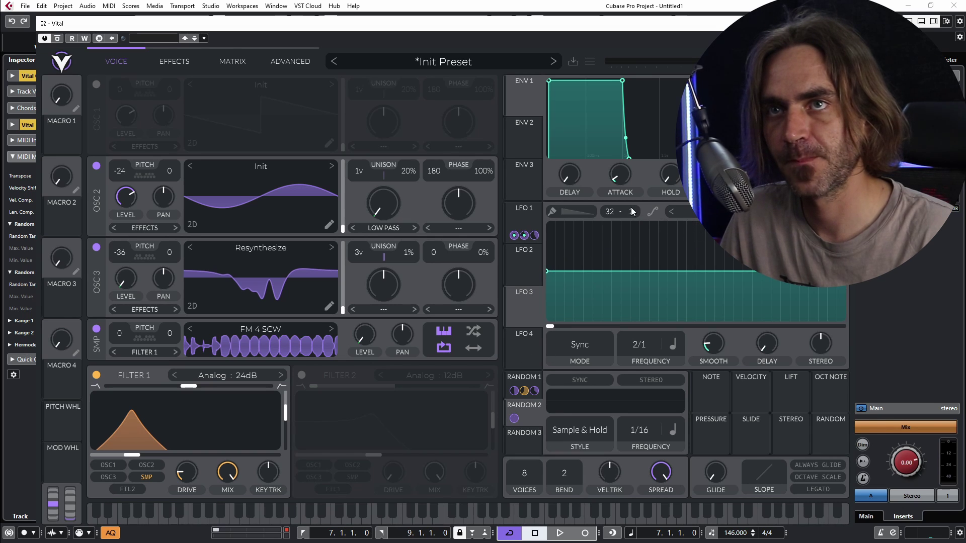
pyautogui.moveTo(631, 211); pyautogui.dragTo(665, 143)
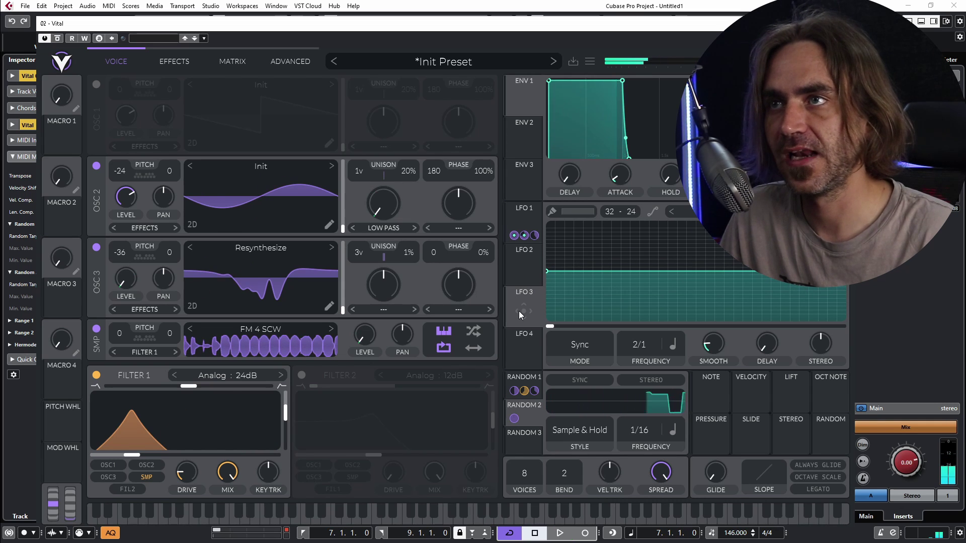
# - Assign LFO 3 to oscillator 2's transpose as a bipolar modulation and adjust its amount
pyautogui.moveTo(517, 313); pyautogui.dragTo(121, 174)
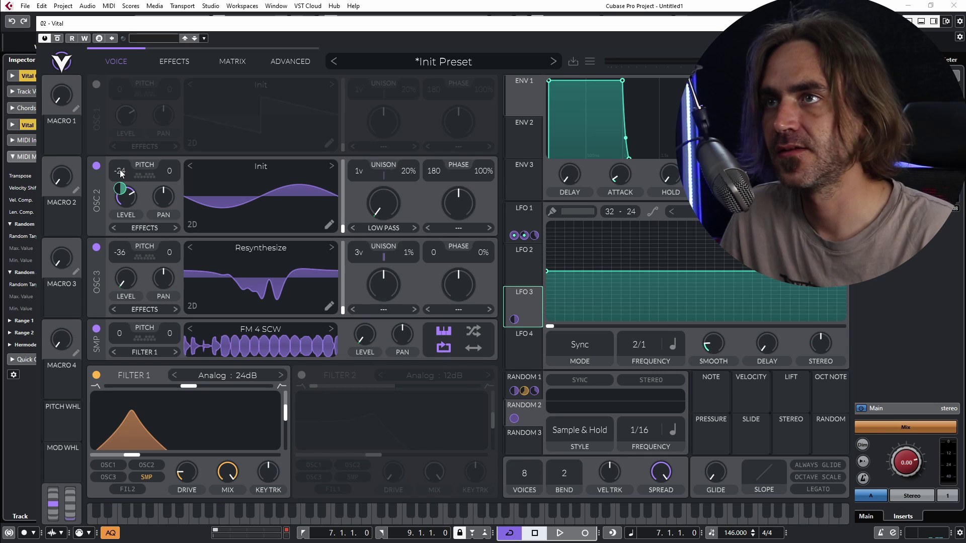
pyautogui.rightClick(122, 173)
pyautogui.click(117, 200)
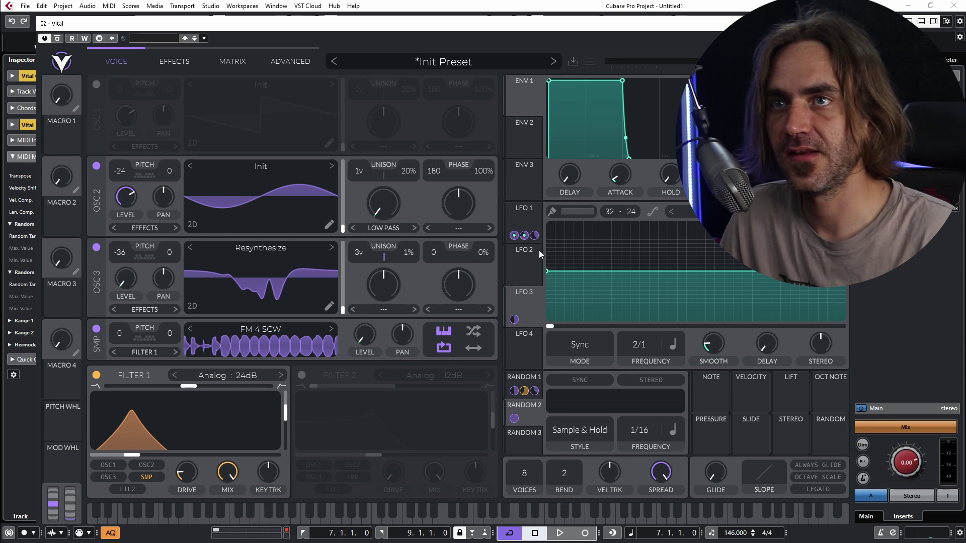
pyautogui.rightClick(513, 319)
pyautogui.click(513, 321)
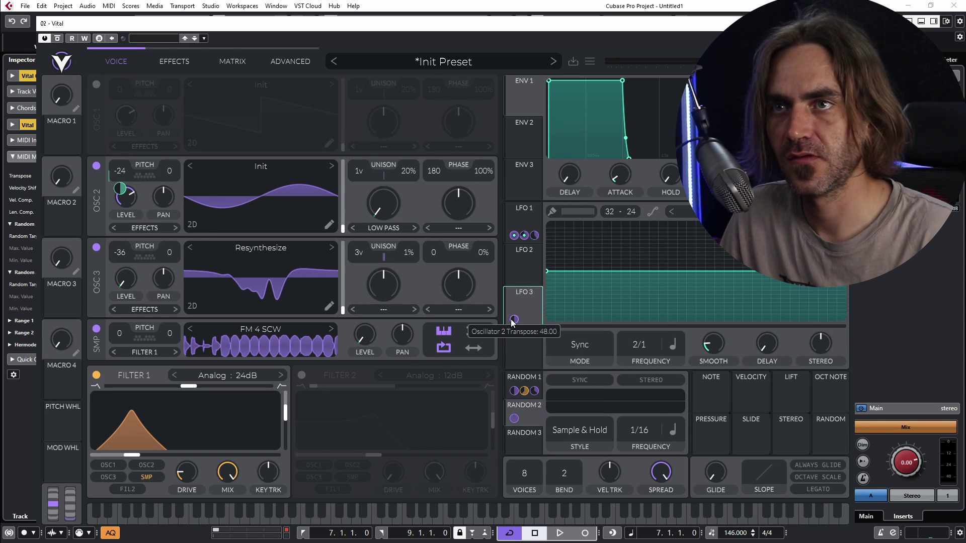
pyautogui.rightClick(514, 320)
pyautogui.click(549, 408)
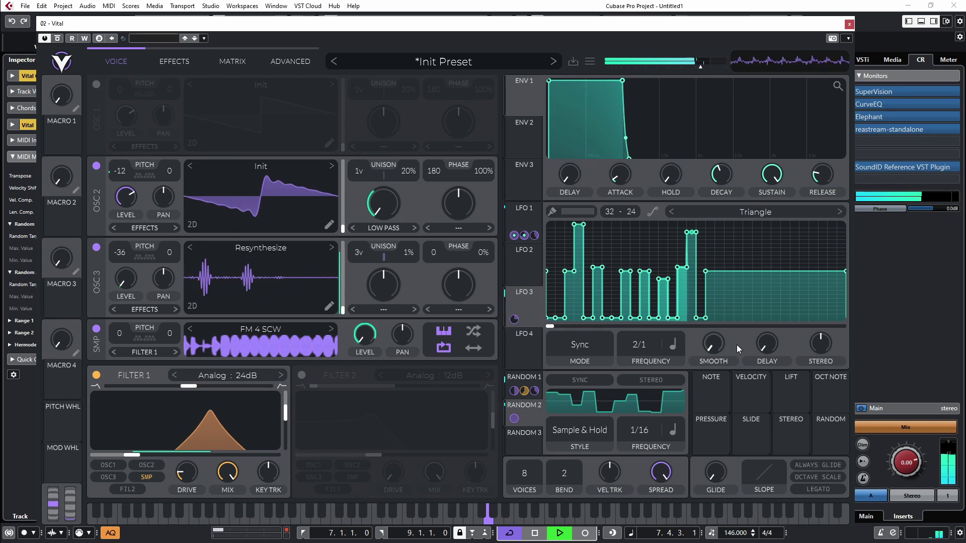
# - Paint the rest of LFO 3's stepped pitch sequence, alternating high, middle and low steps up to the end of the grid
pyautogui.keyDown('shift'); pyautogui.click(719, 280); pyautogui.keyUp('shift')
pyautogui.moveTo(719, 288); pyautogui.dragTo(717, 334)
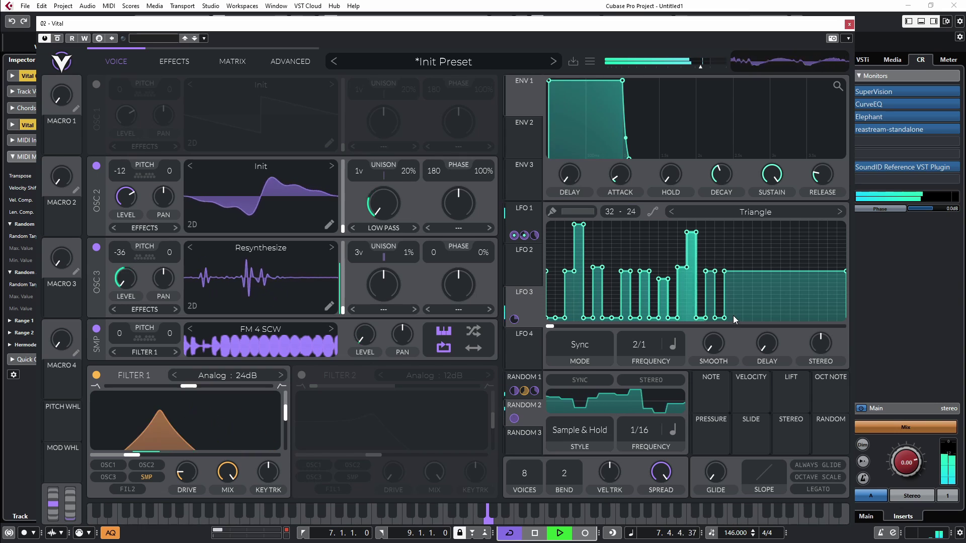
pyautogui.press('space')
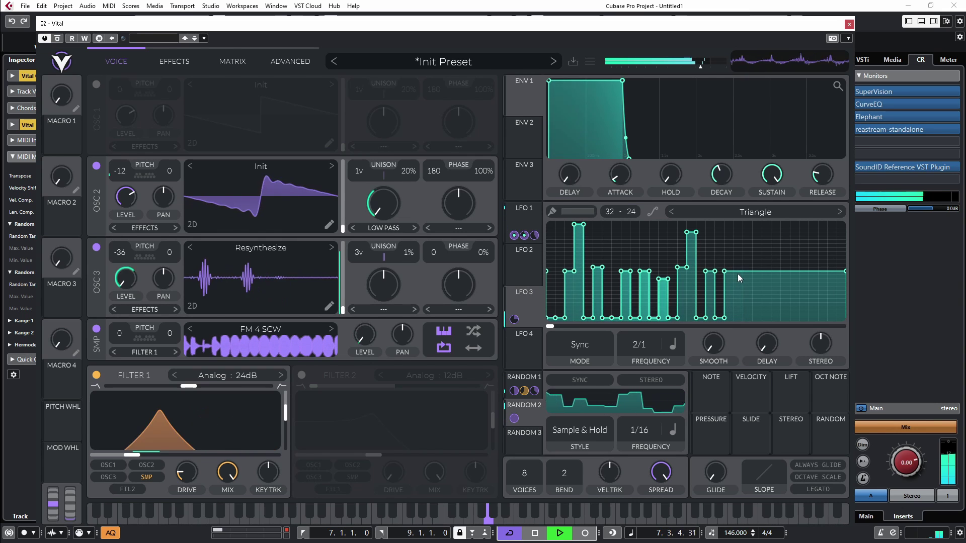
pyautogui.keyDown('shift'); pyautogui.click(735, 226); pyautogui.keyUp('shift')
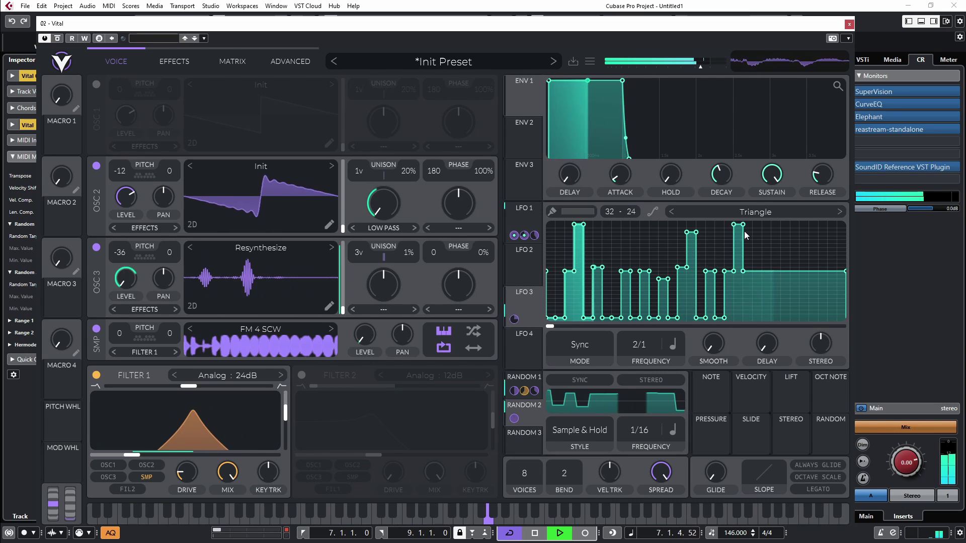
pyautogui.keyDown('shift'); pyautogui.click(748, 292); pyautogui.keyUp('shift')
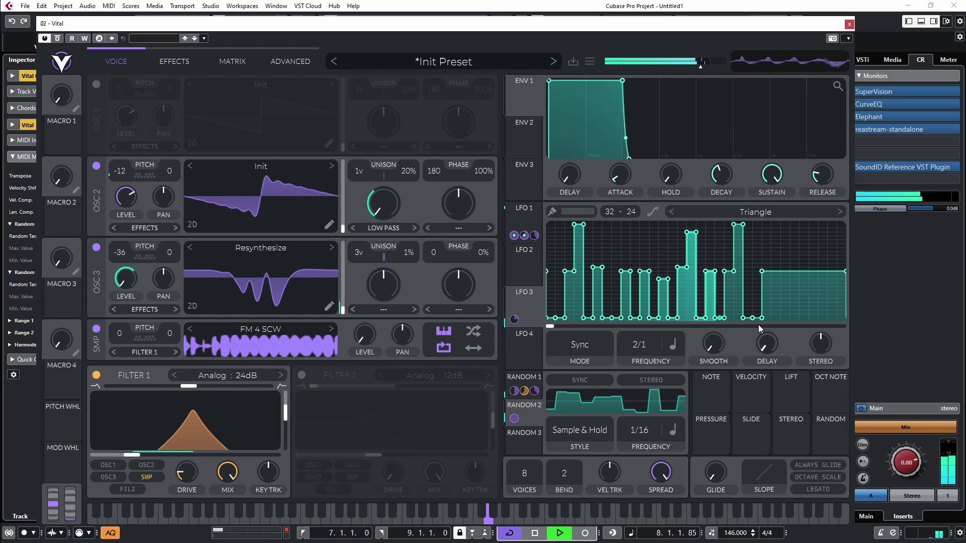
pyautogui.keyDown('shift'); pyautogui.click(759, 318); pyautogui.keyUp('shift')
pyautogui.press('space')
pyautogui.press('space')
pyautogui.keyDown('shift'); pyautogui.click(757, 273); pyautogui.keyUp('shift')
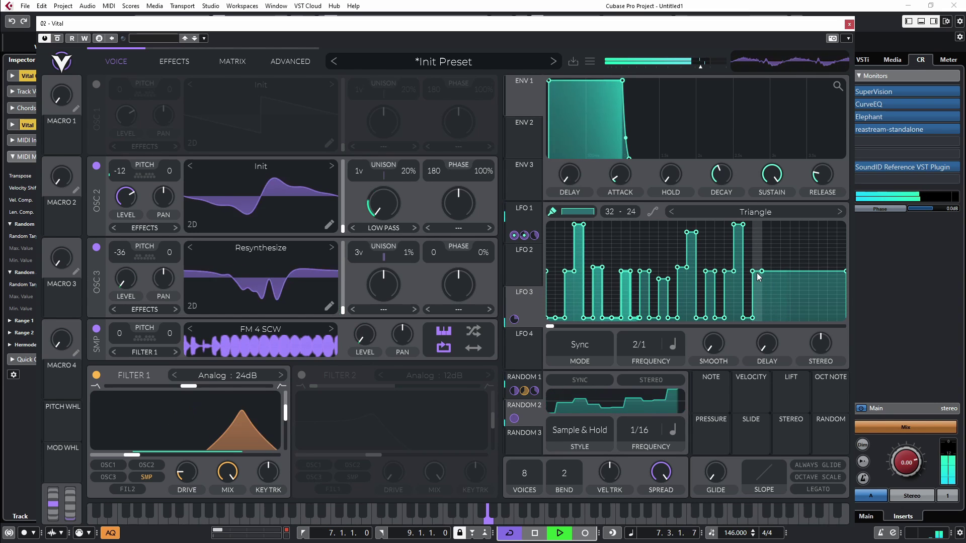
pyautogui.keyDown('shift'); pyautogui.click(767, 276); pyautogui.keyUp('shift')
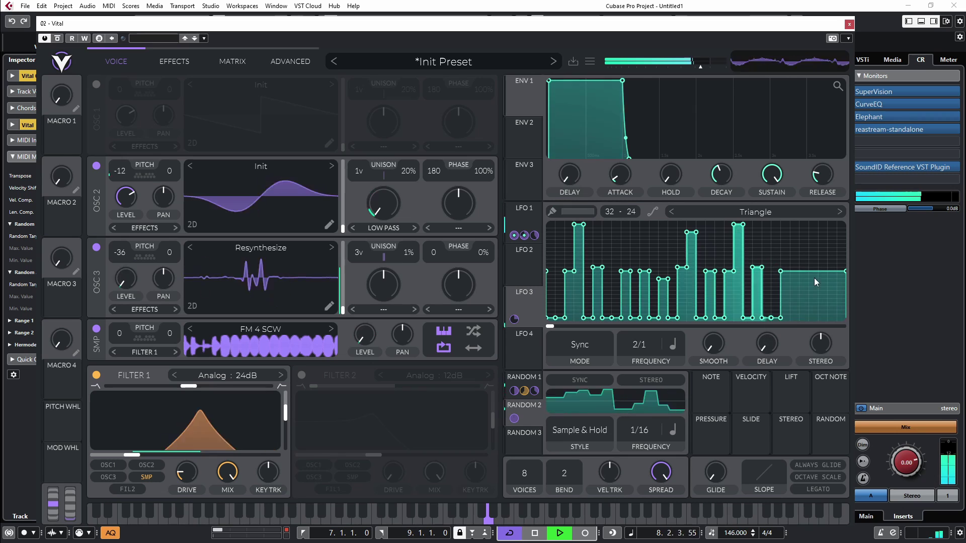
pyautogui.keyDown('shift'); pyautogui.click(784, 235); pyautogui.keyUp('shift')
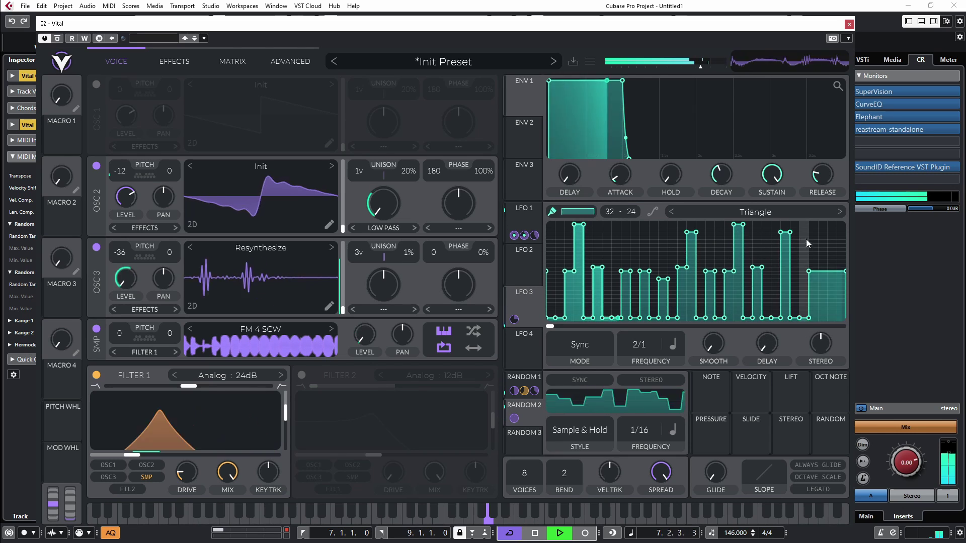
pyautogui.keyDown('shift'); pyautogui.click(812, 241); pyautogui.keyUp('shift')
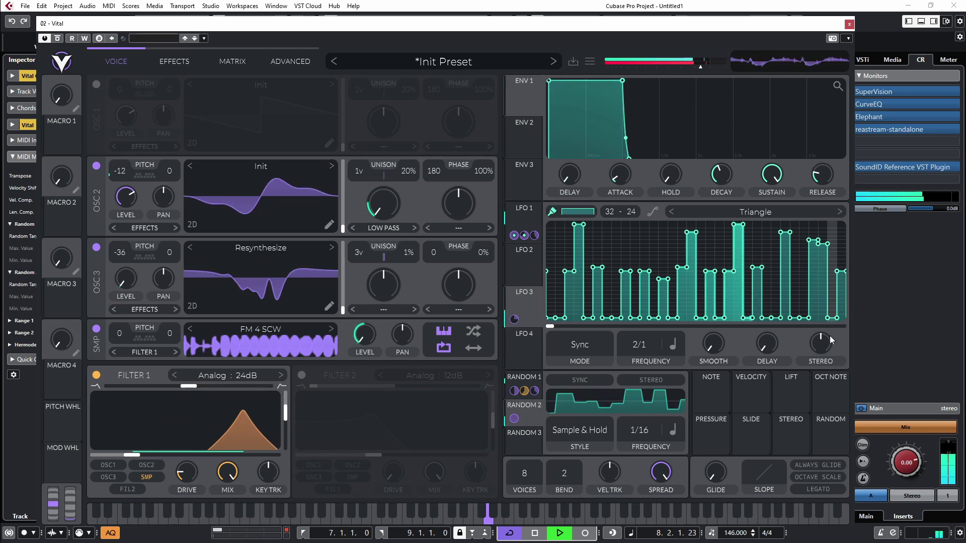
# - Modulate LFO 1's spectral morph amount on oscillator 2 with Random 2, and assign LFO 1 to its level with Random 1 controlling that amount
pyautogui.moveTo(515, 418); pyautogui.dragTo(383, 203)
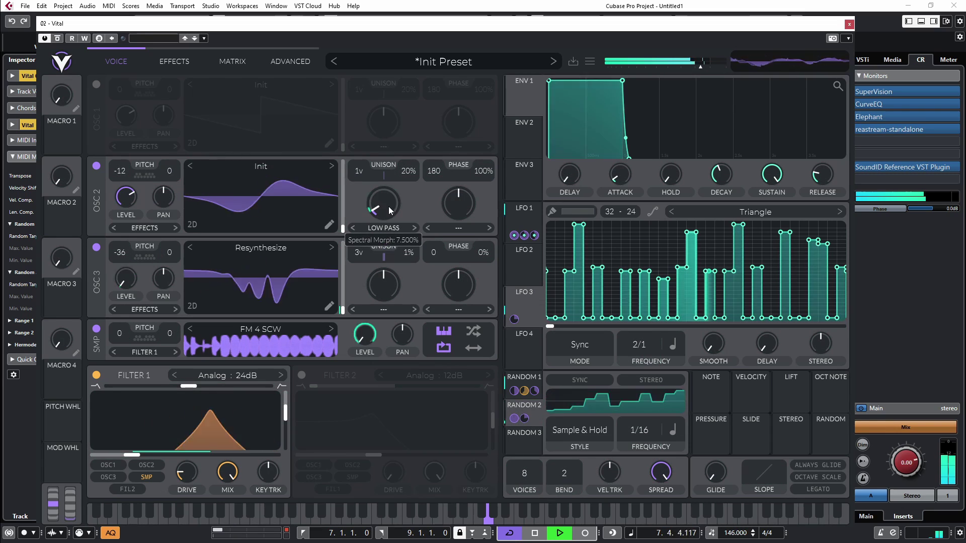
pyautogui.moveTo(514, 225); pyautogui.dragTo(531, 442)
pyautogui.click(521, 377)
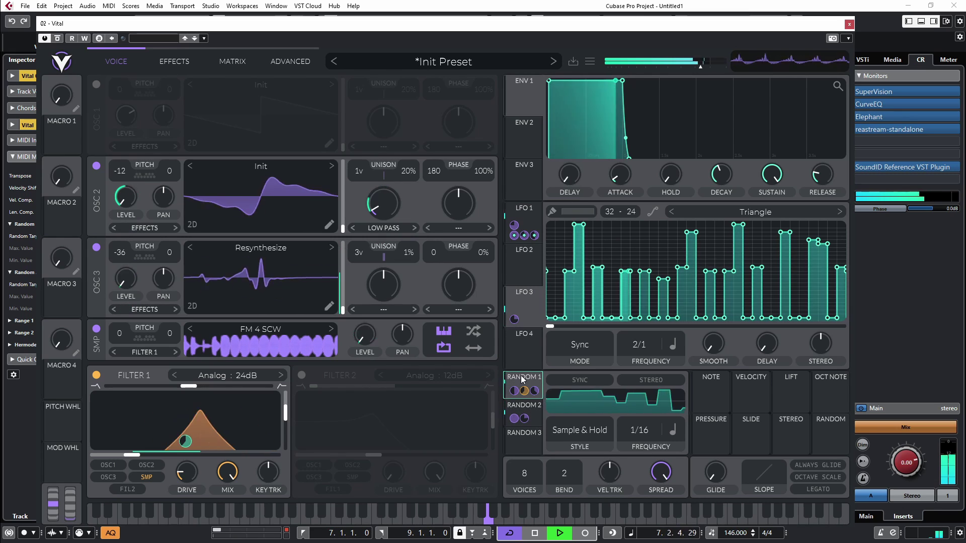
pyautogui.moveTo(523, 391); pyautogui.dragTo(586, 226)
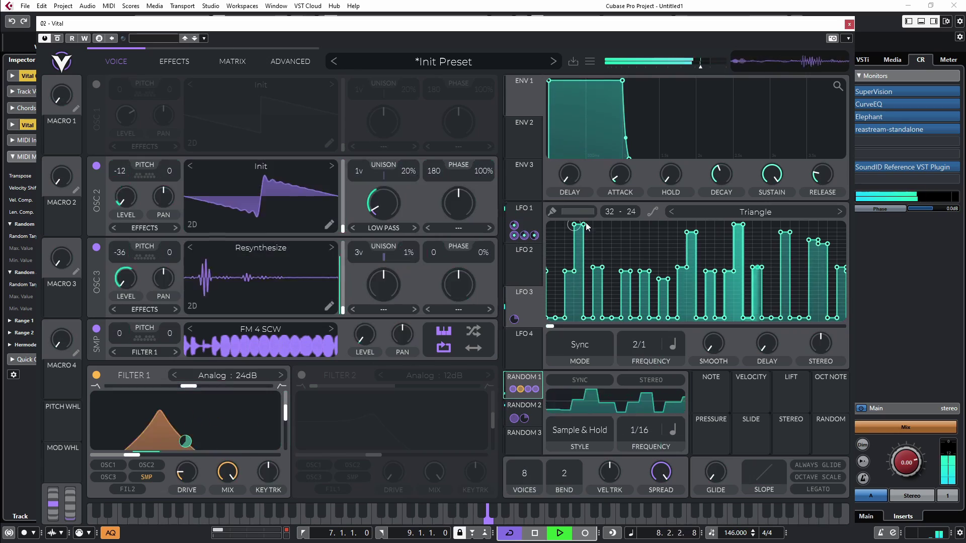
# - Draw a gate-shaped remap for Random 1's modulation of oscillator 2's level amount, and compare it with the other modulations' remap curves
pyautogui.click(232, 61)
pyautogui.moveTo(286, 449)
pyautogui.mouseDown()
pyautogui.moveTo(367, 334)
pyautogui.moveTo(406, 406)
pyautogui.moveTo(334, 282)
pyautogui.mouseUp()
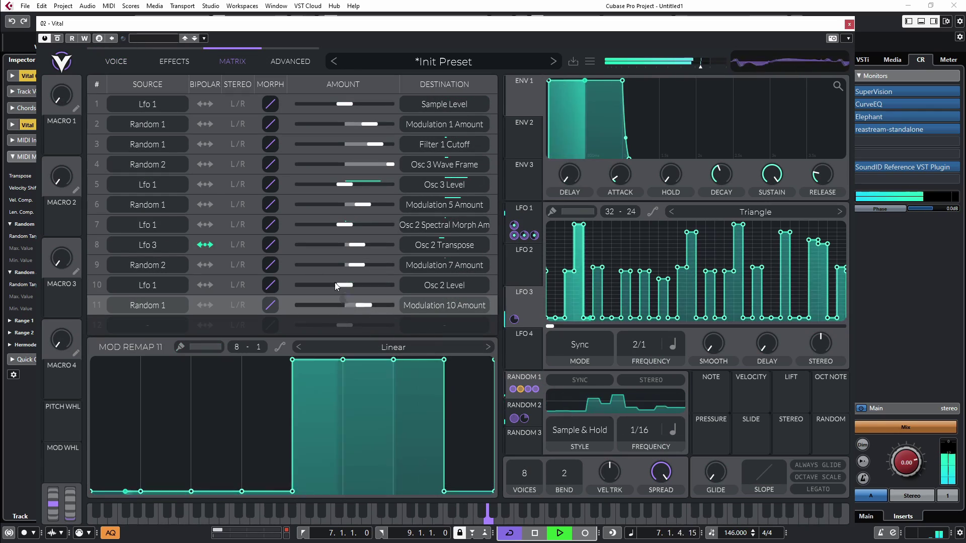
pyautogui.click(287, 264)
pyautogui.click(288, 204)
pyautogui.click(288, 126)
pyautogui.click(116, 61)
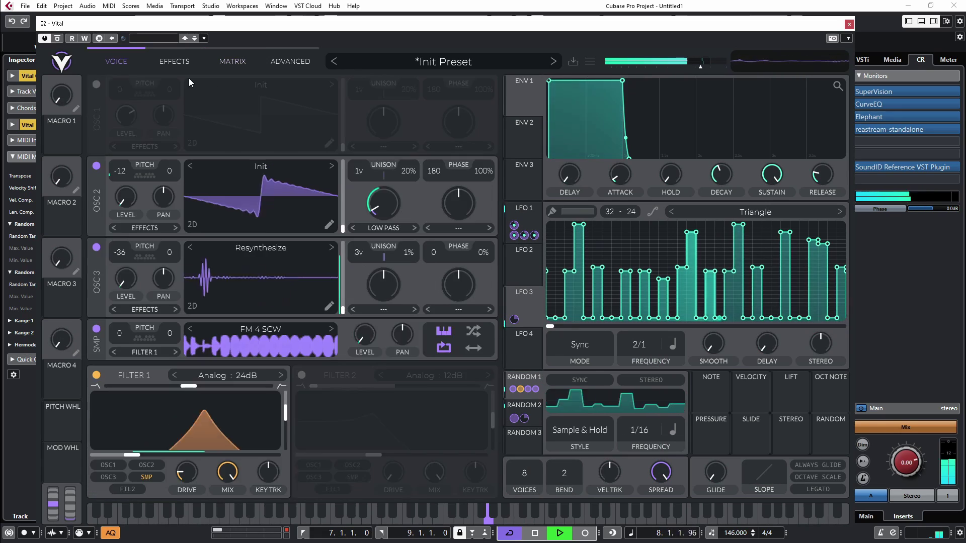
# - Refine the remap steps of modulation 11, and check how oscillator 2's level alternates with the other sound sources
pyautogui.click(232, 61)
pyautogui.click(303, 304)
pyautogui.moveTo(412, 402)
pyautogui.mouseDown()
pyautogui.moveTo(167, 386)
pyautogui.moveTo(415, 440)
pyautogui.moveTo(121, 70)
pyautogui.mouseUp()
pyautogui.click(116, 60)
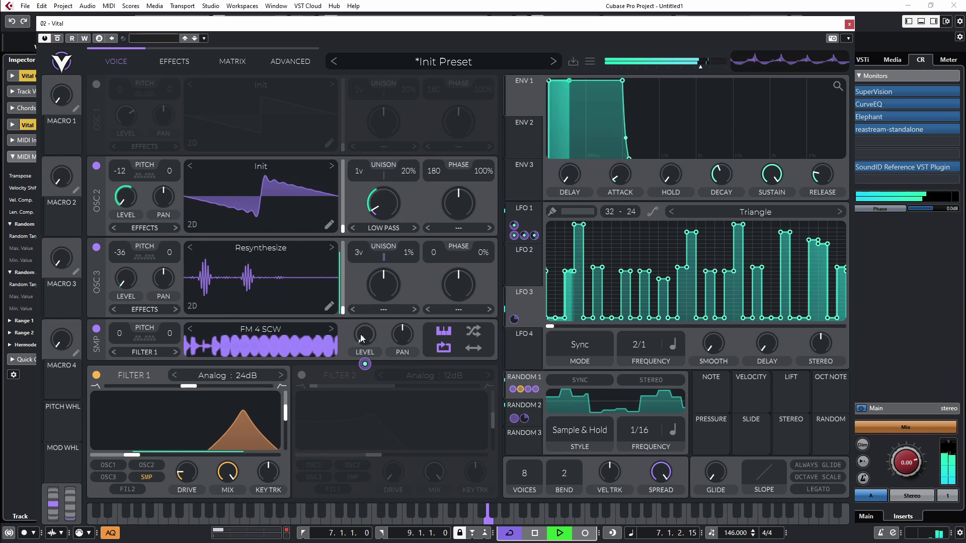
pyautogui.moveTo(126, 227)
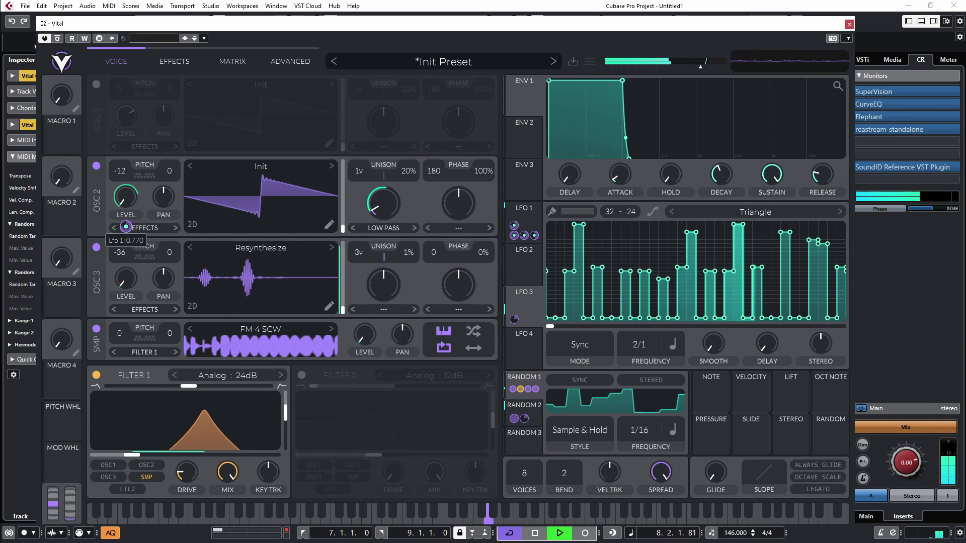
# - Set LFO 1's modulation amount on oscillator 2's level to 0.620, review the effects chain and stop playback
pyautogui.moveTo(704, 68)
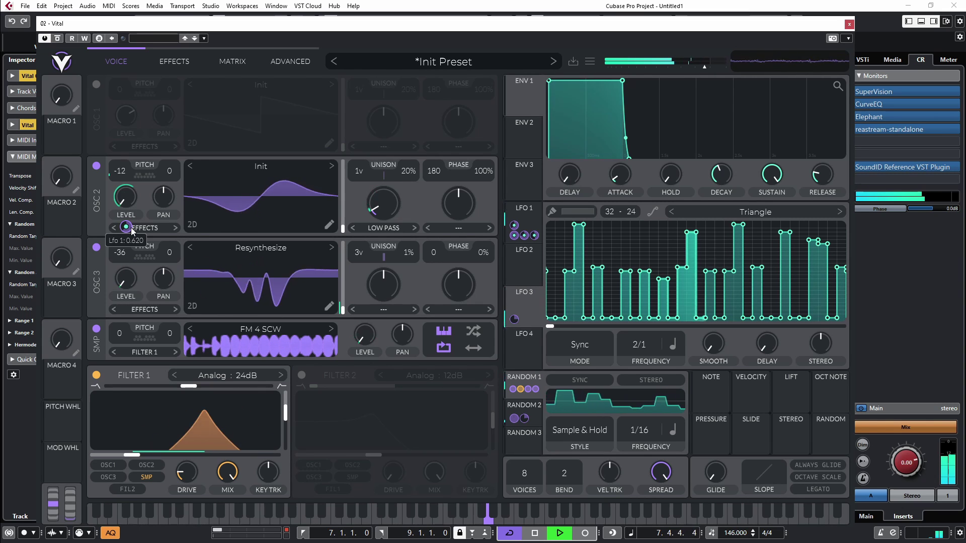
pyautogui.click(171, 61)
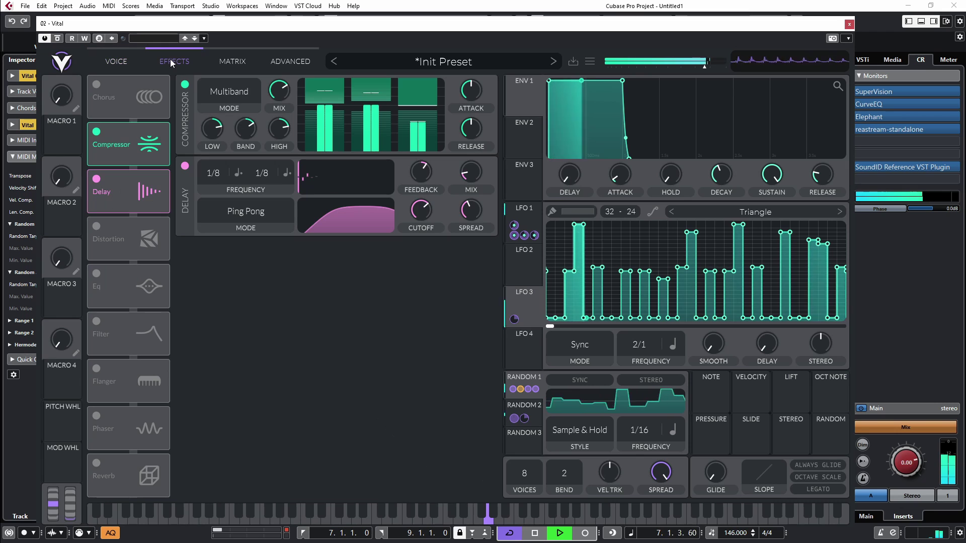
pyautogui.click(113, 61)
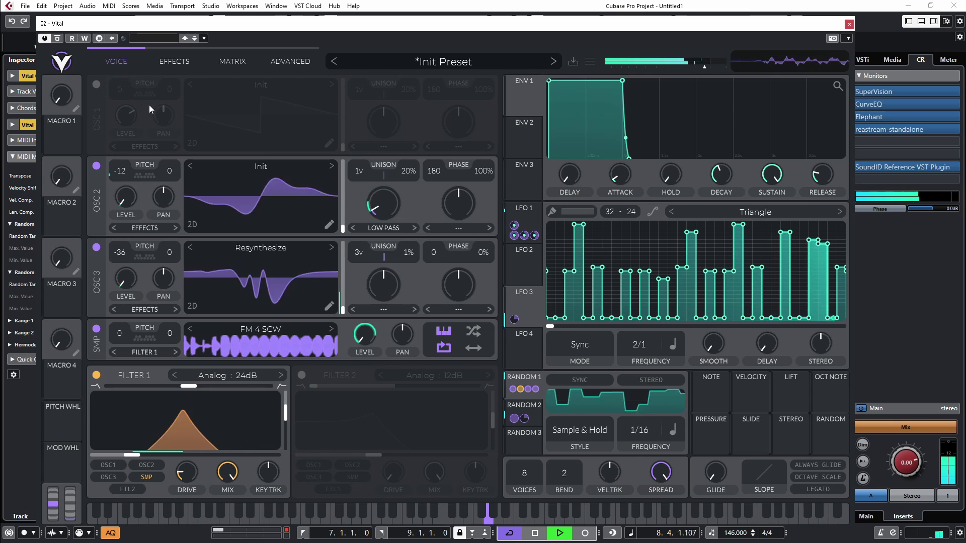
pyautogui.press('space')
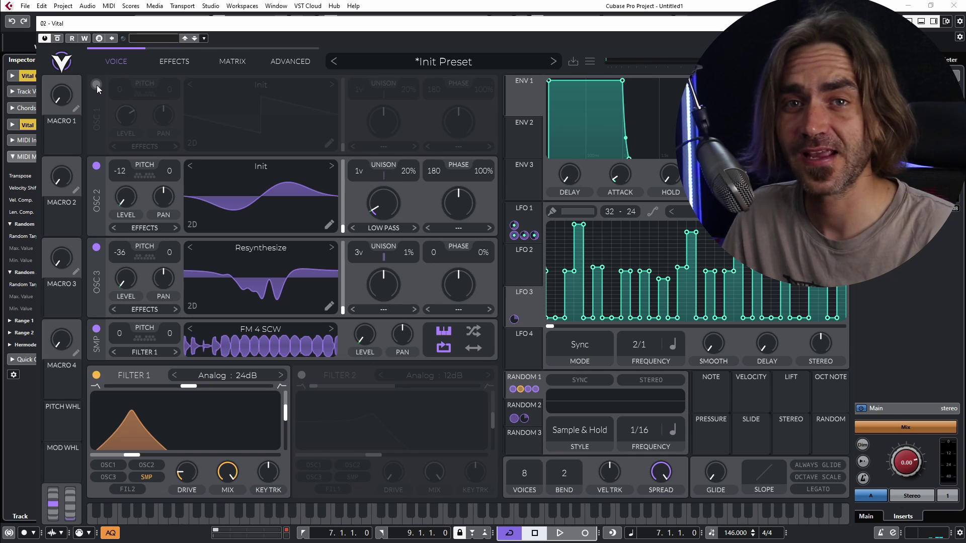
# - Enable oscillator 1, transpose it to 12 semitones and route its output to Filter 2
pyautogui.click(97, 85)
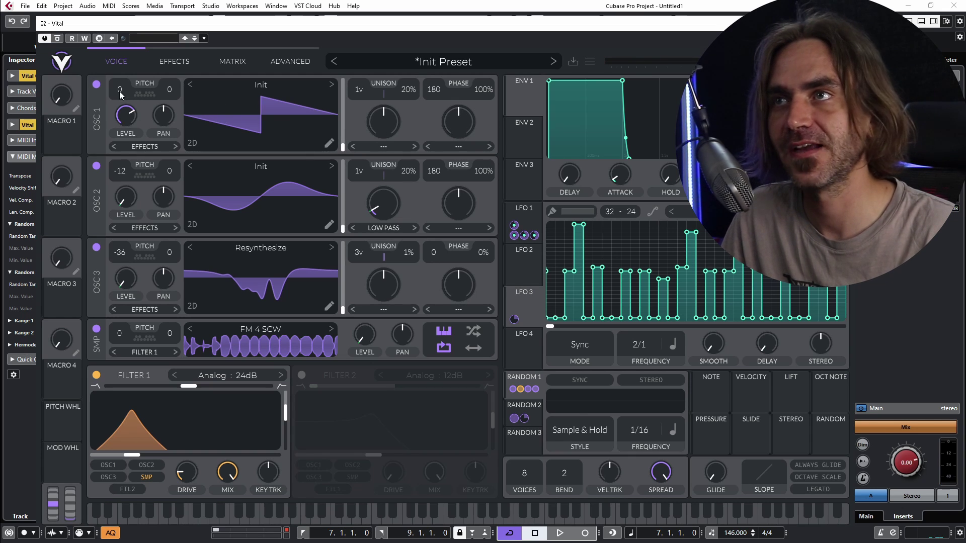
pyautogui.moveTo(122, 91); pyautogui.dragTo(121, 61)
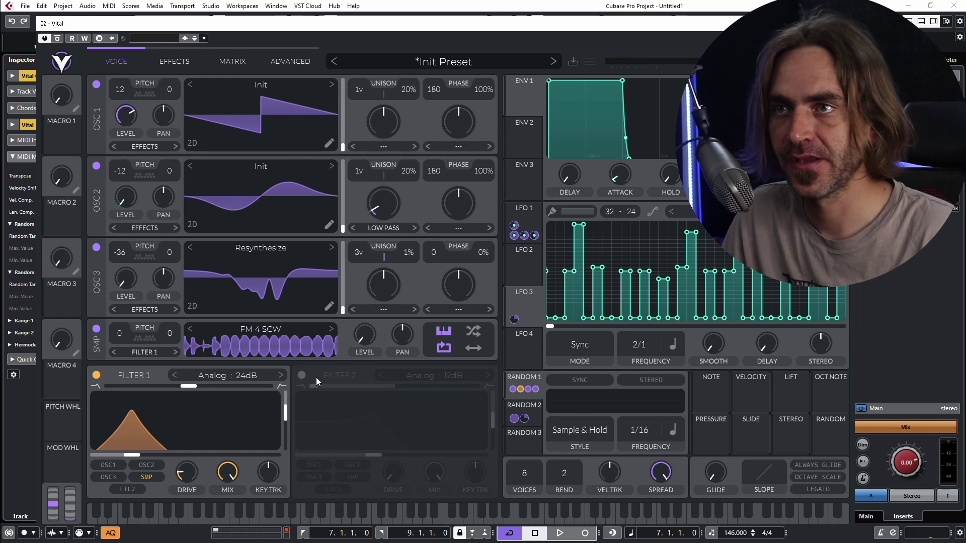
pyautogui.click(140, 145)
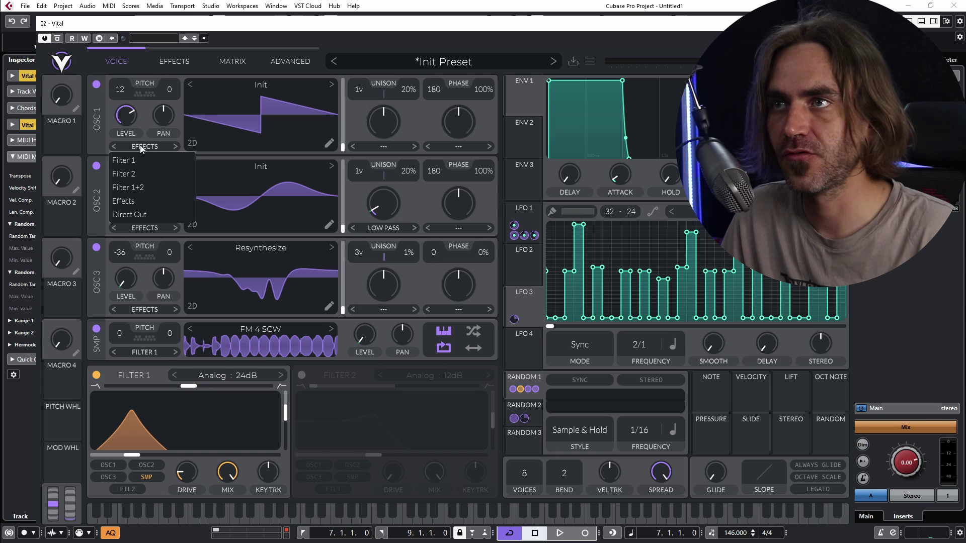
pyautogui.click(143, 174)
# - Enable Filter 2, blend it fully to high-pass and lower its cutoff slightly
pyautogui.click(302, 376)
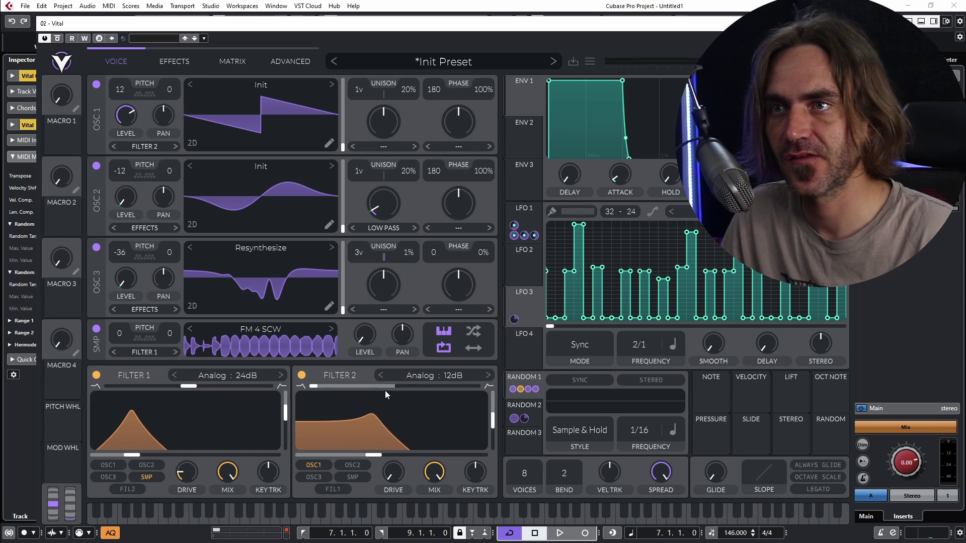
pyautogui.moveTo(387, 387); pyautogui.dragTo(685, 363)
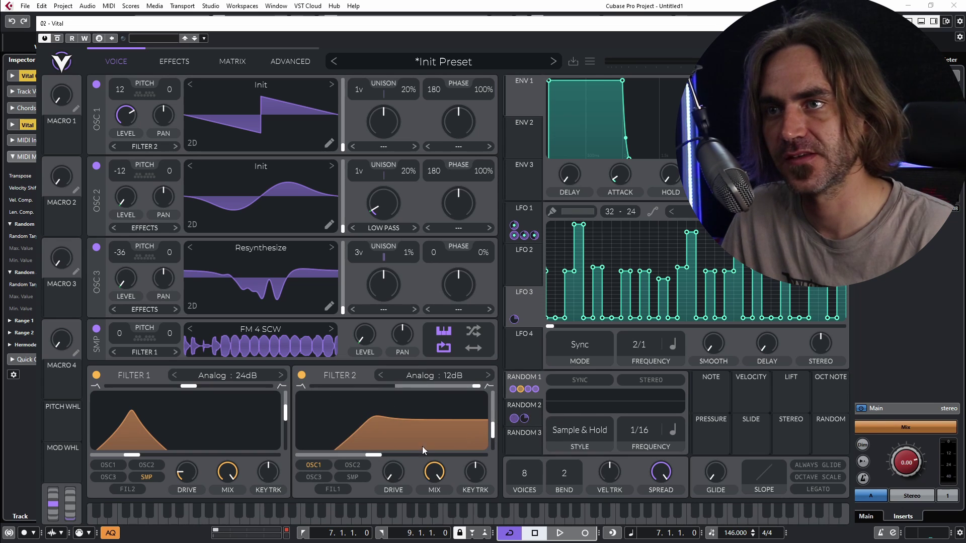
pyautogui.moveTo(379, 457); pyautogui.dragTo(365, 456)
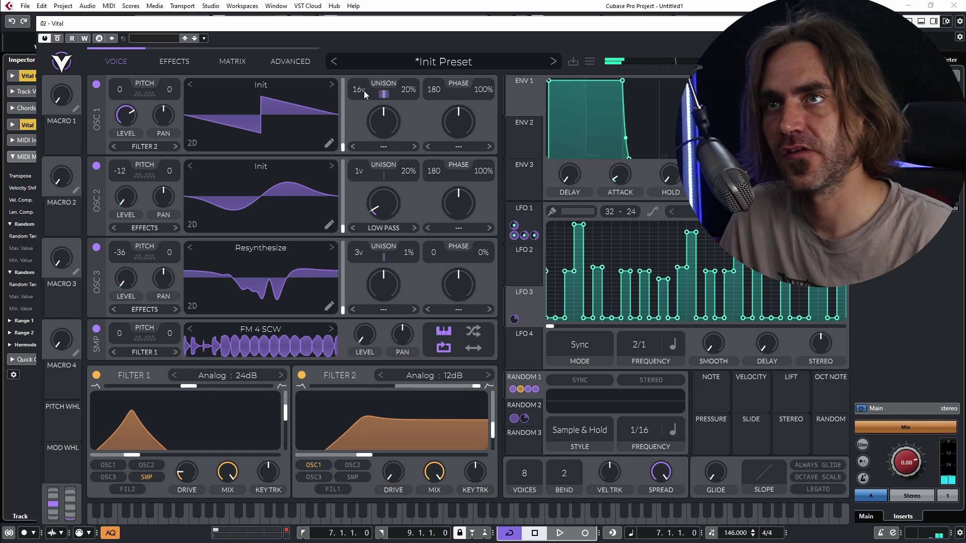
# - Stack oscillator 1's 16 unison voices as a Power Chord and resume playback
pyautogui.click(291, 63)
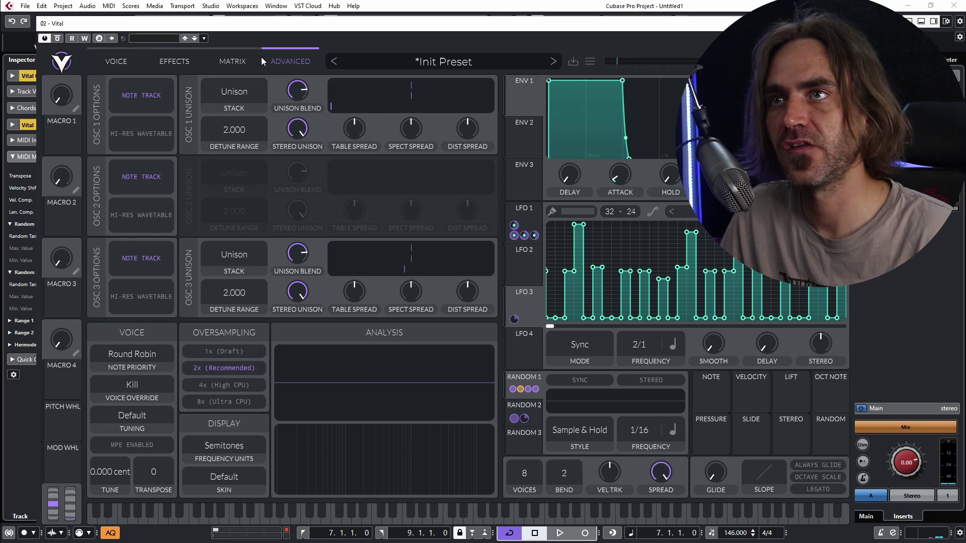
pyautogui.click(231, 93)
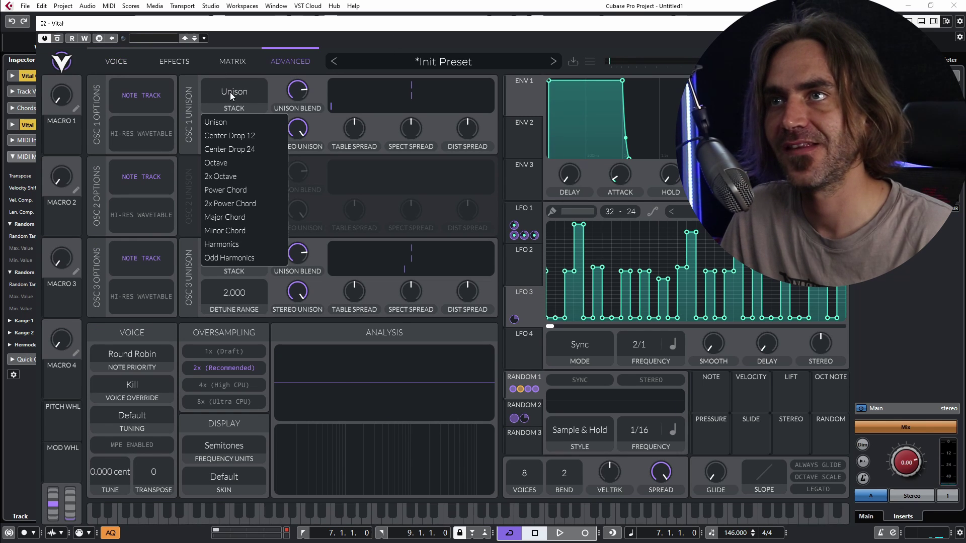
pyautogui.click(238, 193)
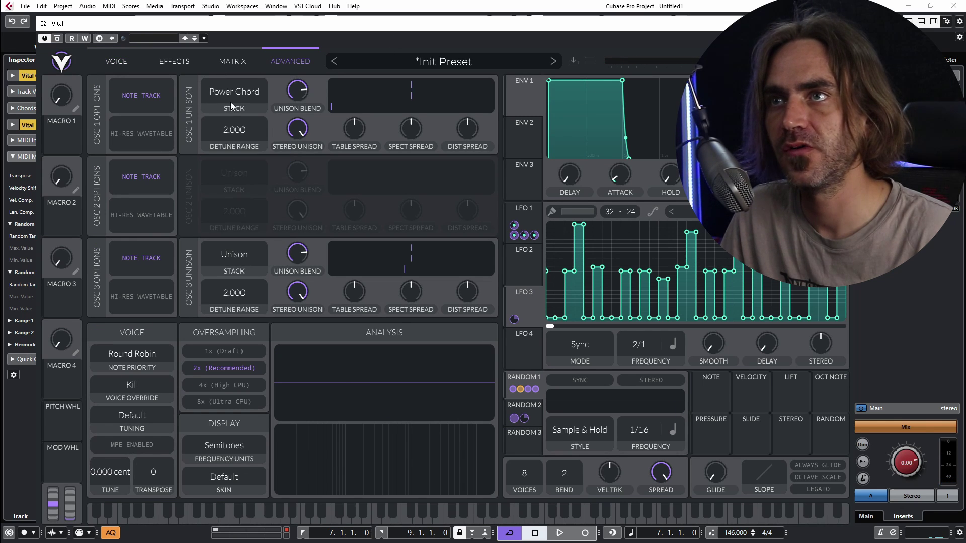
pyautogui.click(116, 61)
pyautogui.press('space')
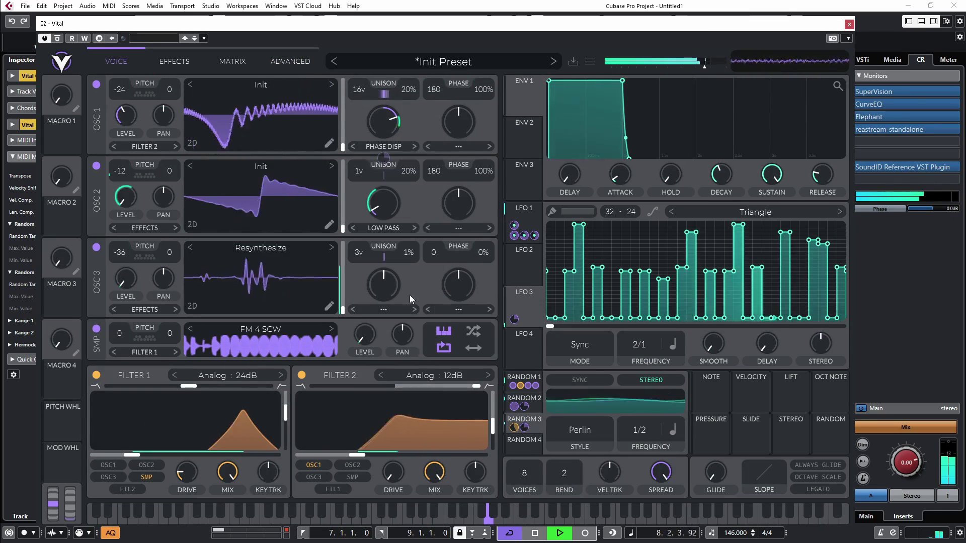
# - Switch LFO 4's frequency to seconds and set it to 3.890 secs
pyautogui.click(673, 345)
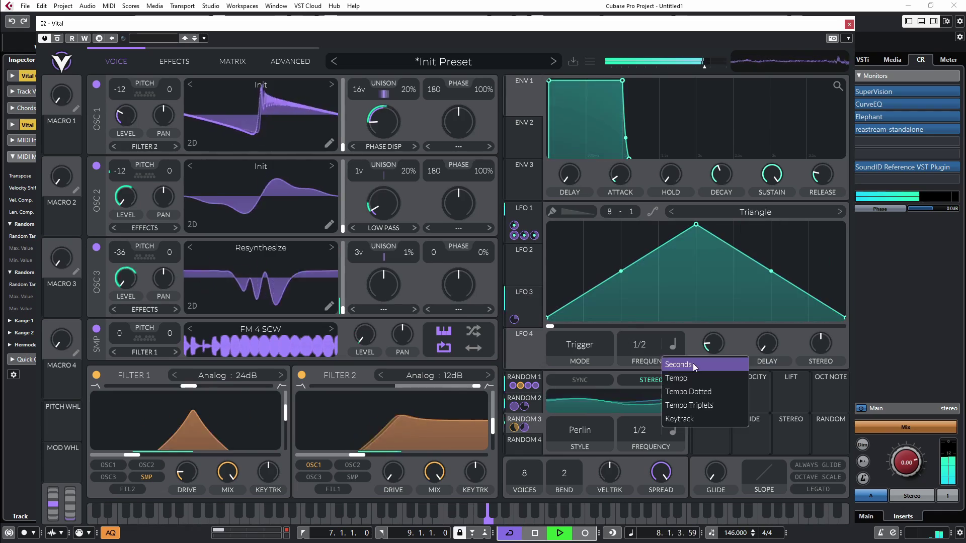
pyautogui.click(693, 365)
pyautogui.moveTo(638, 366); pyautogui.dragTo(640, 347)
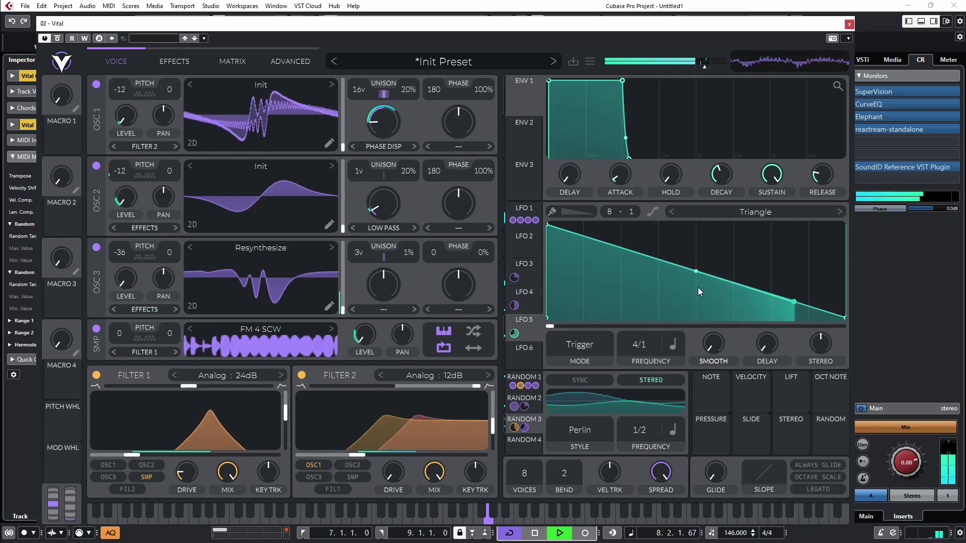
# - Reshape LFO 5 into a smooth U-shaped curve that starts and ends at full height, with its low point centred
pyautogui.moveTo(698, 288); pyautogui.dragTo(716, 298)
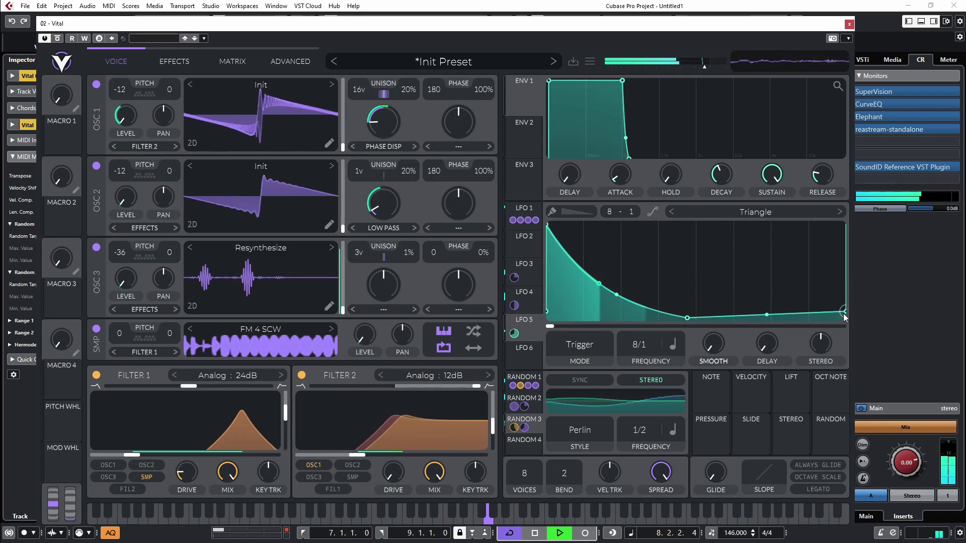
pyautogui.moveTo(842, 310); pyautogui.dragTo(845, 224)
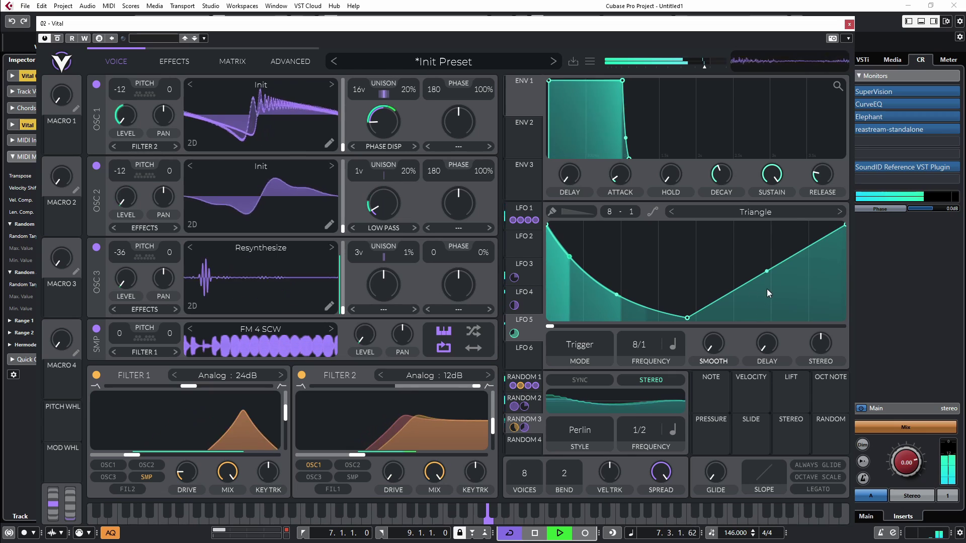
pyautogui.moveTo(766, 271); pyautogui.dragTo(767, 299)
pyautogui.moveTo(689, 322); pyautogui.dragTo(699, 337)
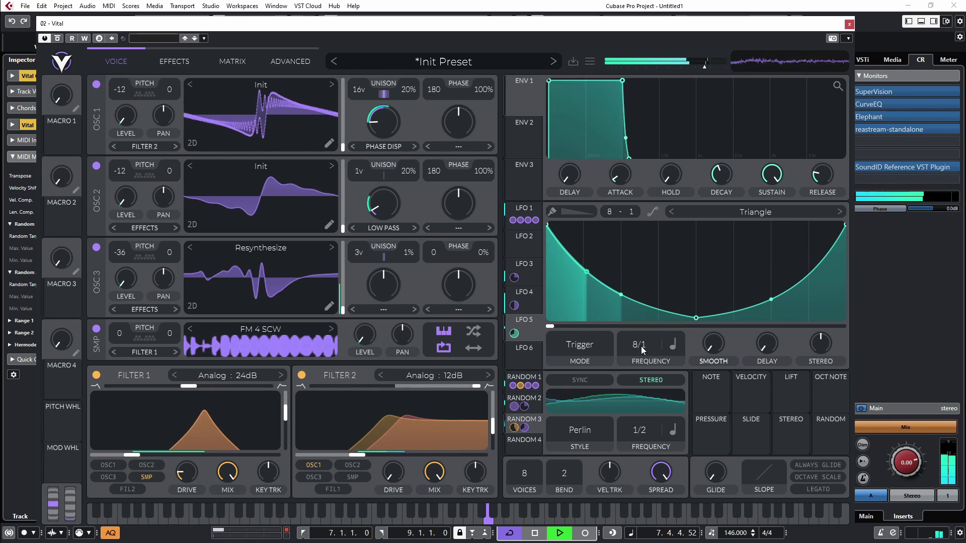
# - Enable the chorus with its frequency set to Freeze, filter out its lows and raise its feedback to 65.65%
pyautogui.moveTo(508, 24)
pyautogui.mouseDown()
pyautogui.moveTo(523, 307)
pyautogui.moveTo(494, 26)
pyautogui.mouseUp()
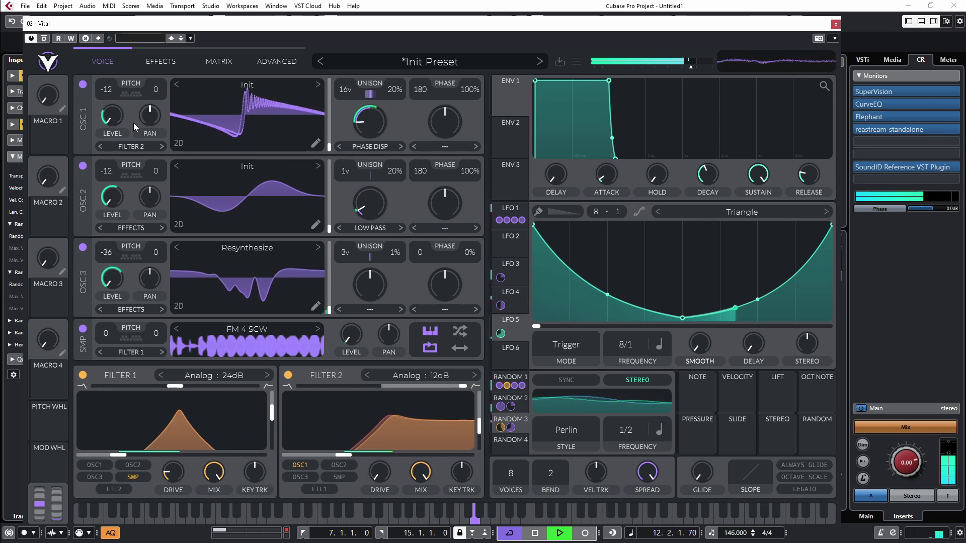
pyautogui.click(161, 66)
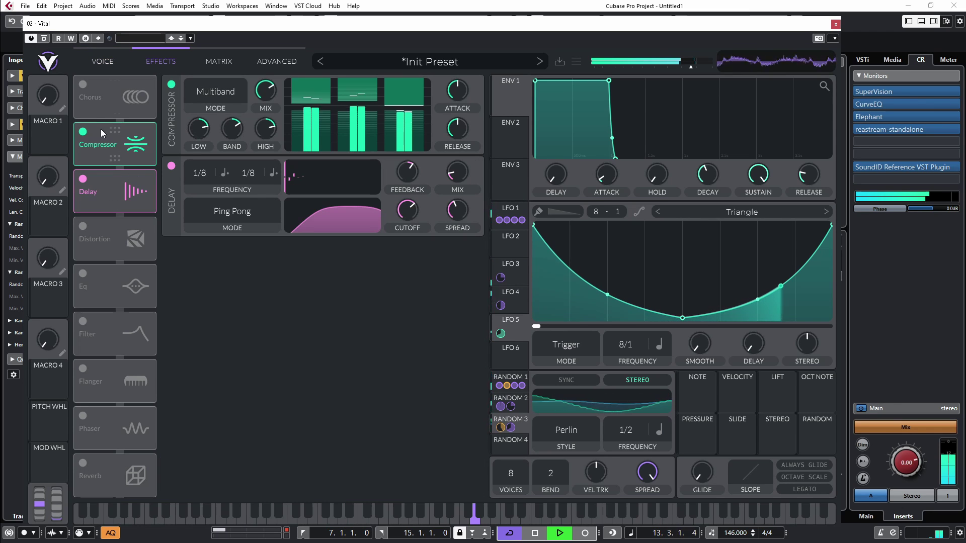
pyautogui.click(83, 84)
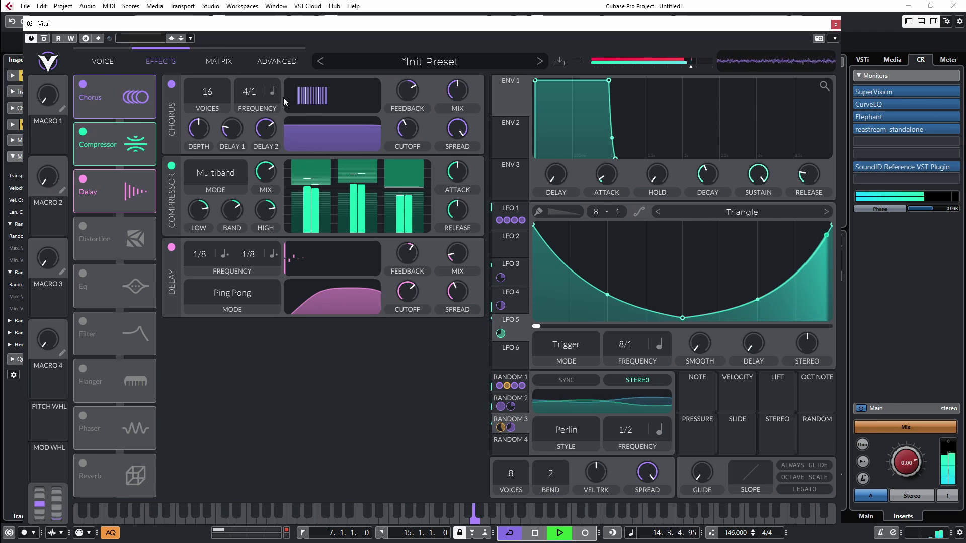
pyautogui.scroll(-4, 282, 100)
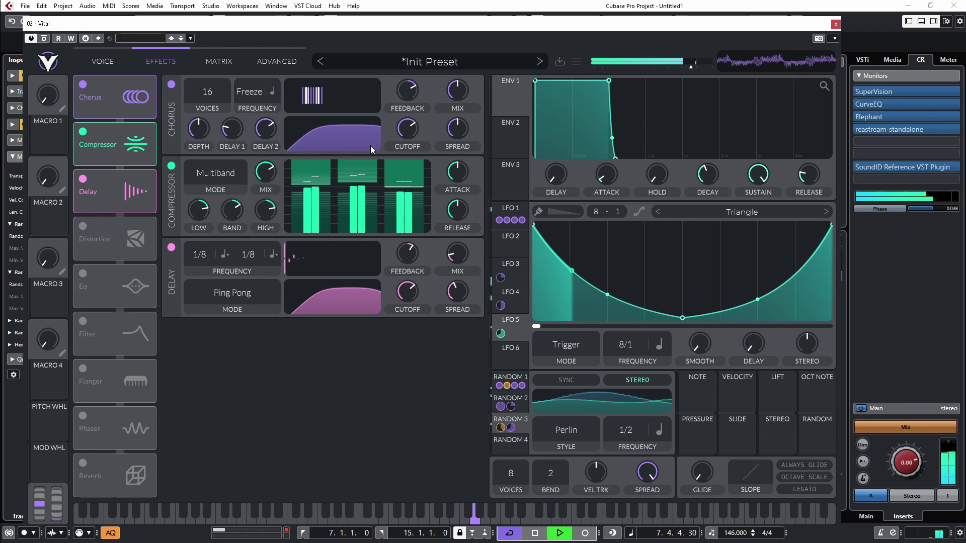
pyautogui.scroll(3, 418, 86)
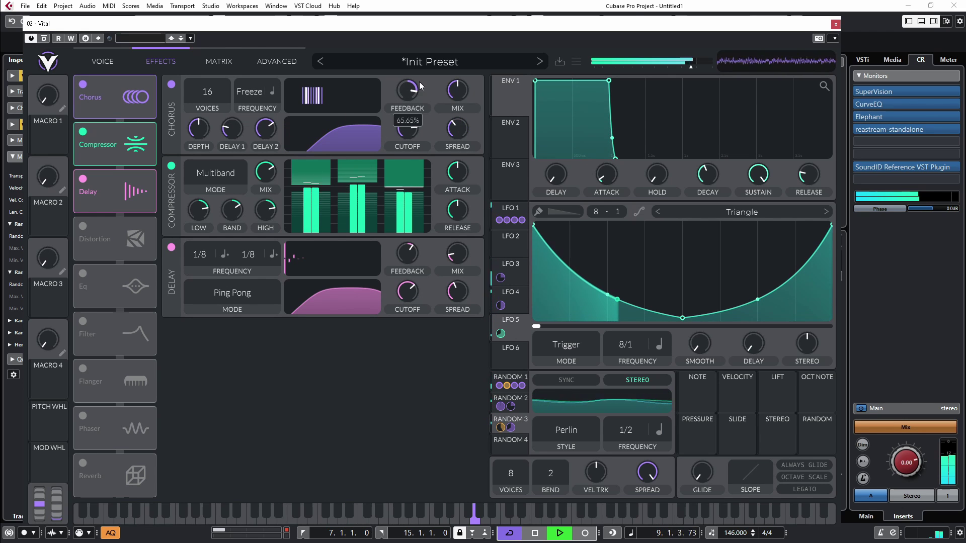
# - Assign LFO 4 to modulate the chorus feedback and the chorus mix
pyautogui.click(511, 297)
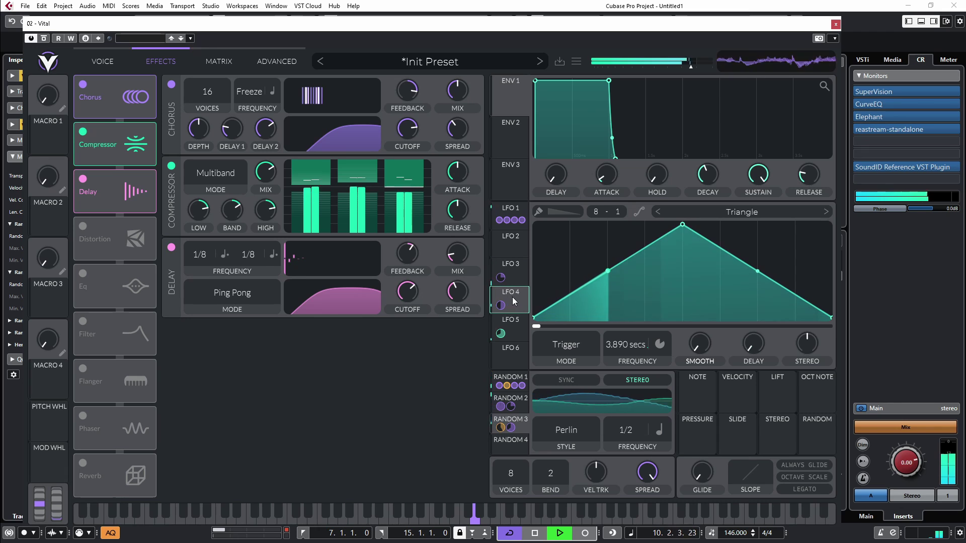
pyautogui.moveTo(511, 300); pyautogui.dragTo(405, 98)
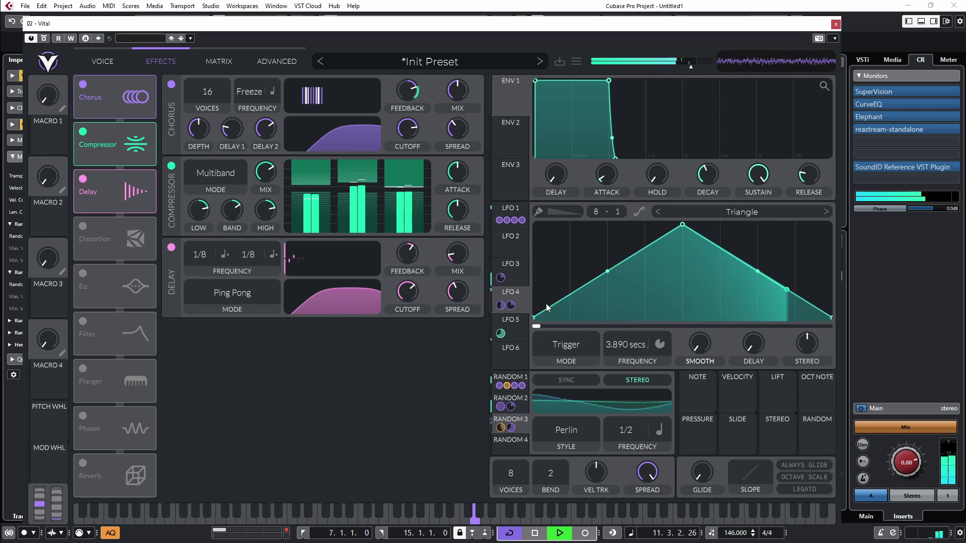
pyautogui.moveTo(511, 302); pyautogui.dragTo(453, 89)
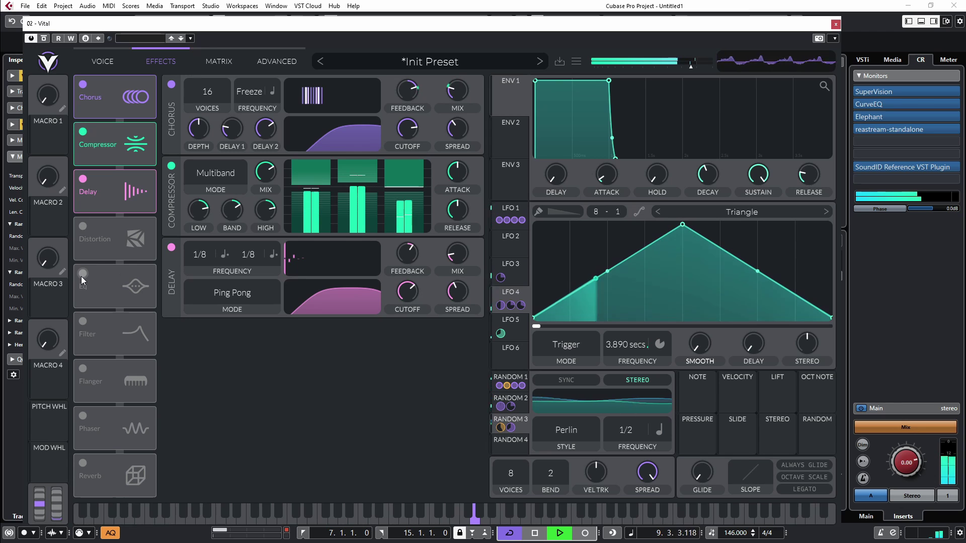
# - Enable the EQ with its low band as a high-pass cut, and enable the reverb
pyautogui.moveTo(192, 212)
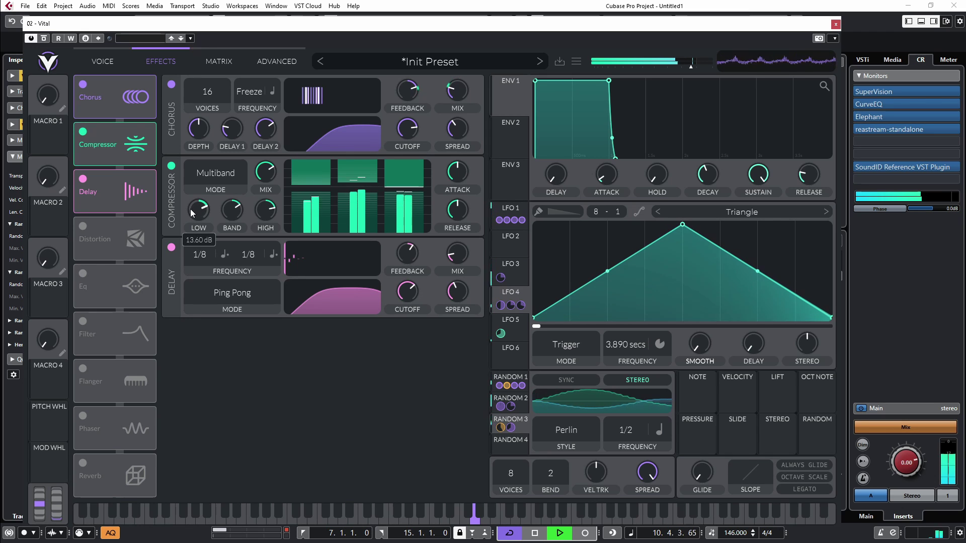
pyautogui.click(81, 276)
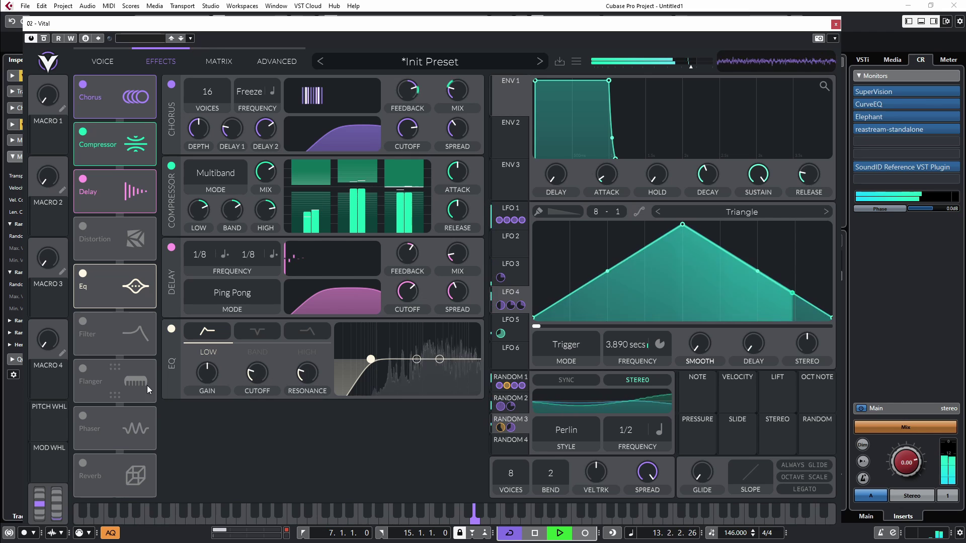
pyautogui.click(84, 465)
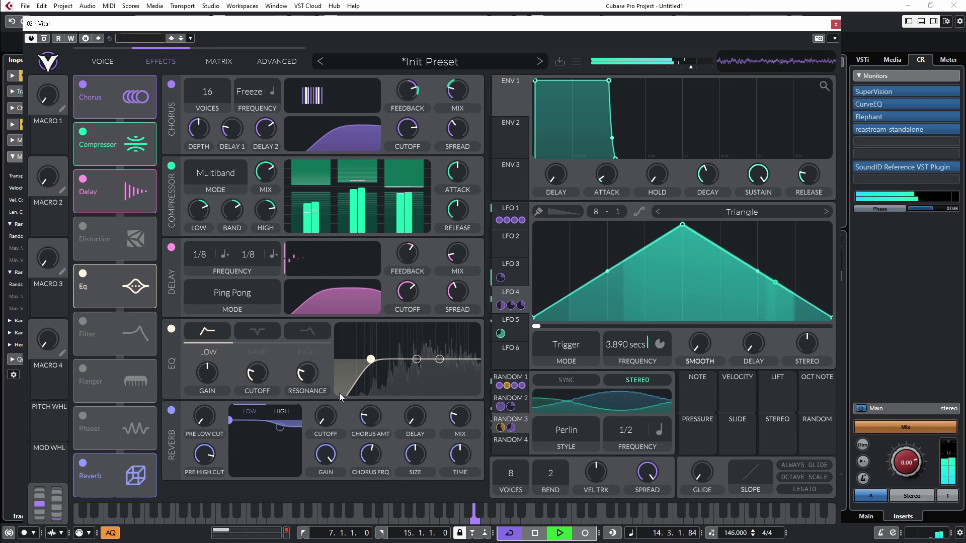
# - Tune the reverb's mix, size, time and pre low cut, and reshape its low and high filters to thin the lows
pyautogui.moveTo(475, 418)
pyautogui.moveTo(461, 458)
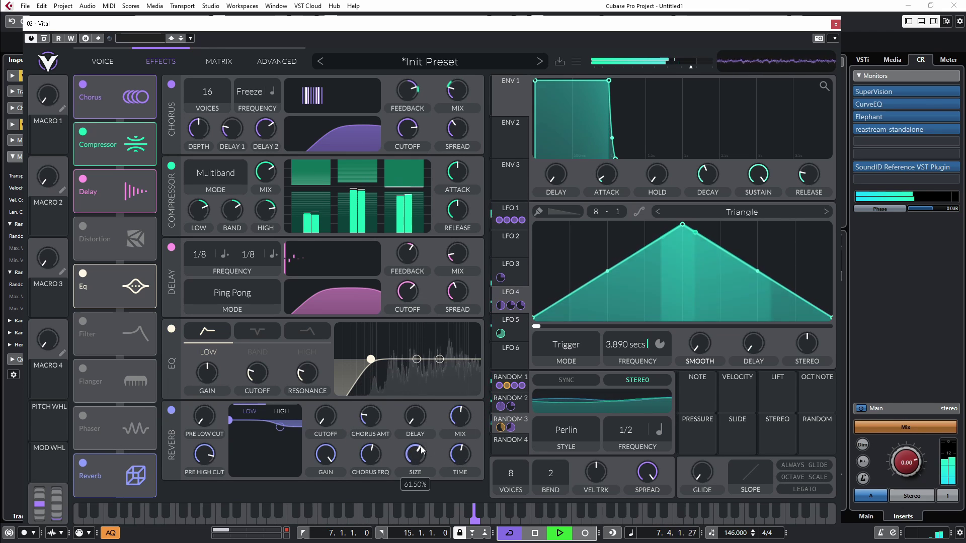
pyautogui.moveTo(209, 408)
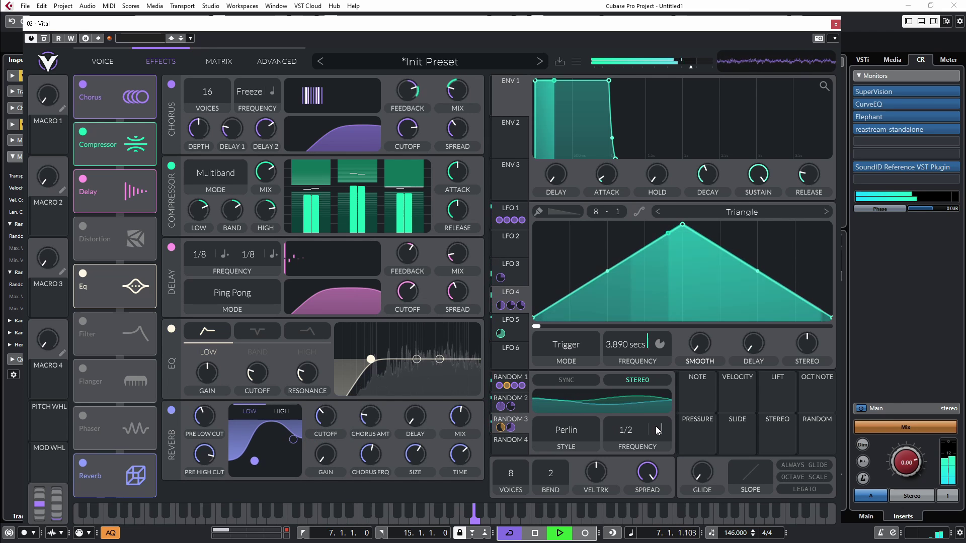
pyautogui.moveTo(449, 433)
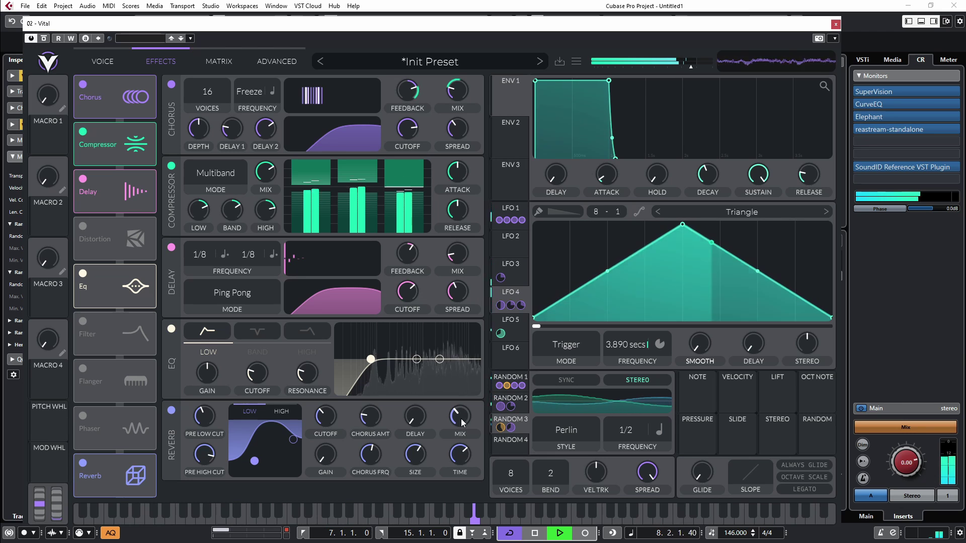
# - Transpose oscillator 1 to -24 semitones and adjust LFO 4's modulation amount on its level
pyautogui.click(102, 61)
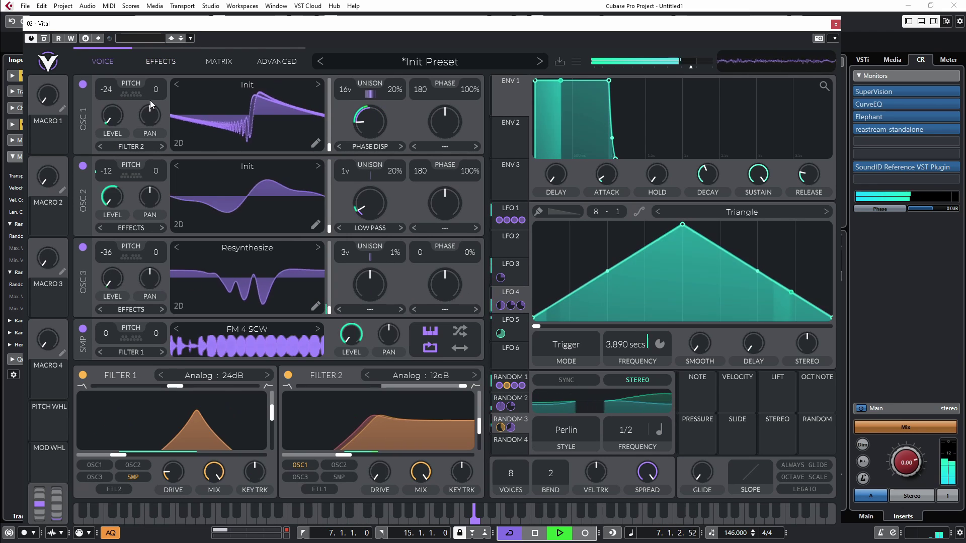
pyautogui.moveTo(110, 149)
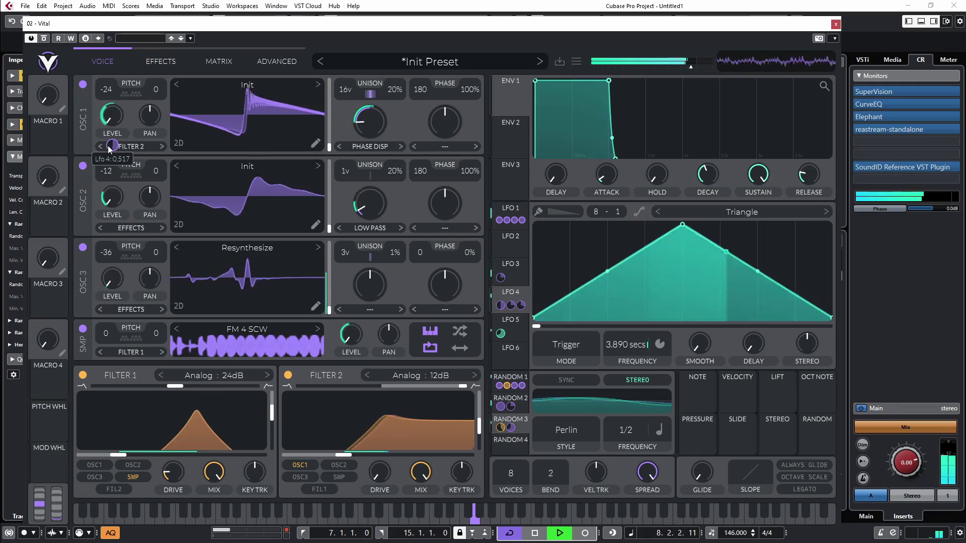